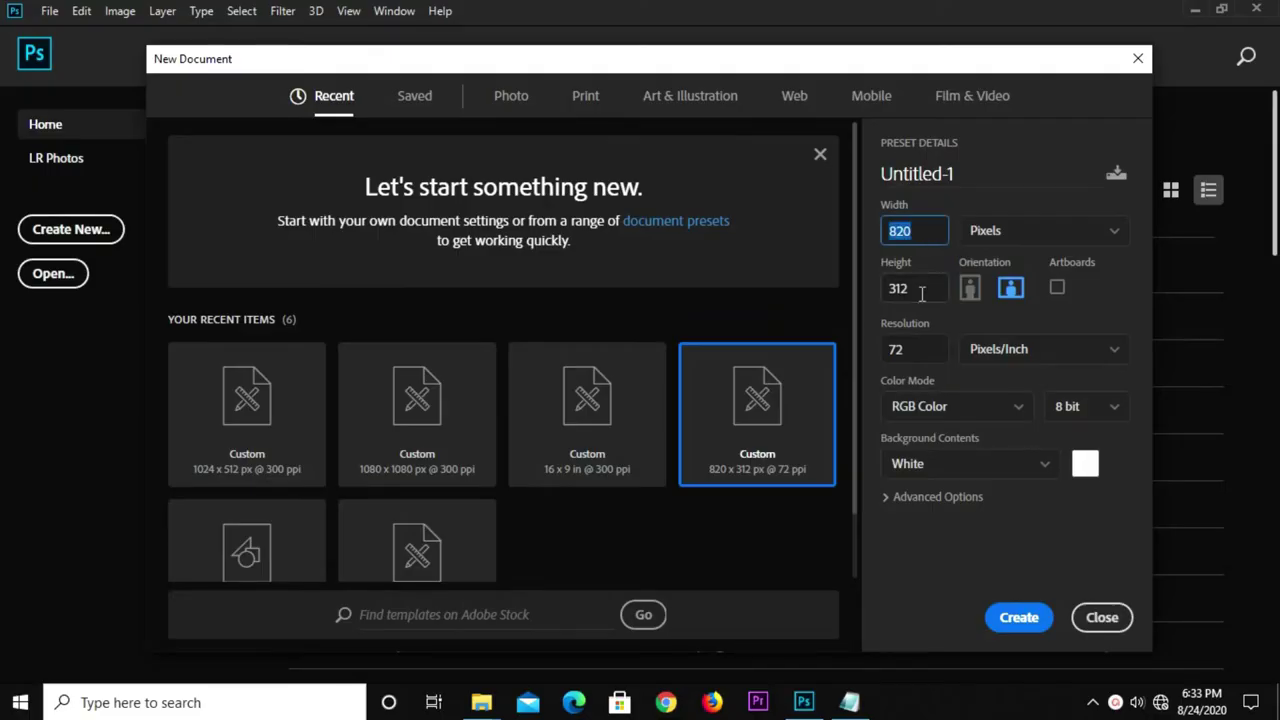
- Choose the 820 × 312 px, 72 ppi RGB preset in the New Document dialog
left_click(920, 292)
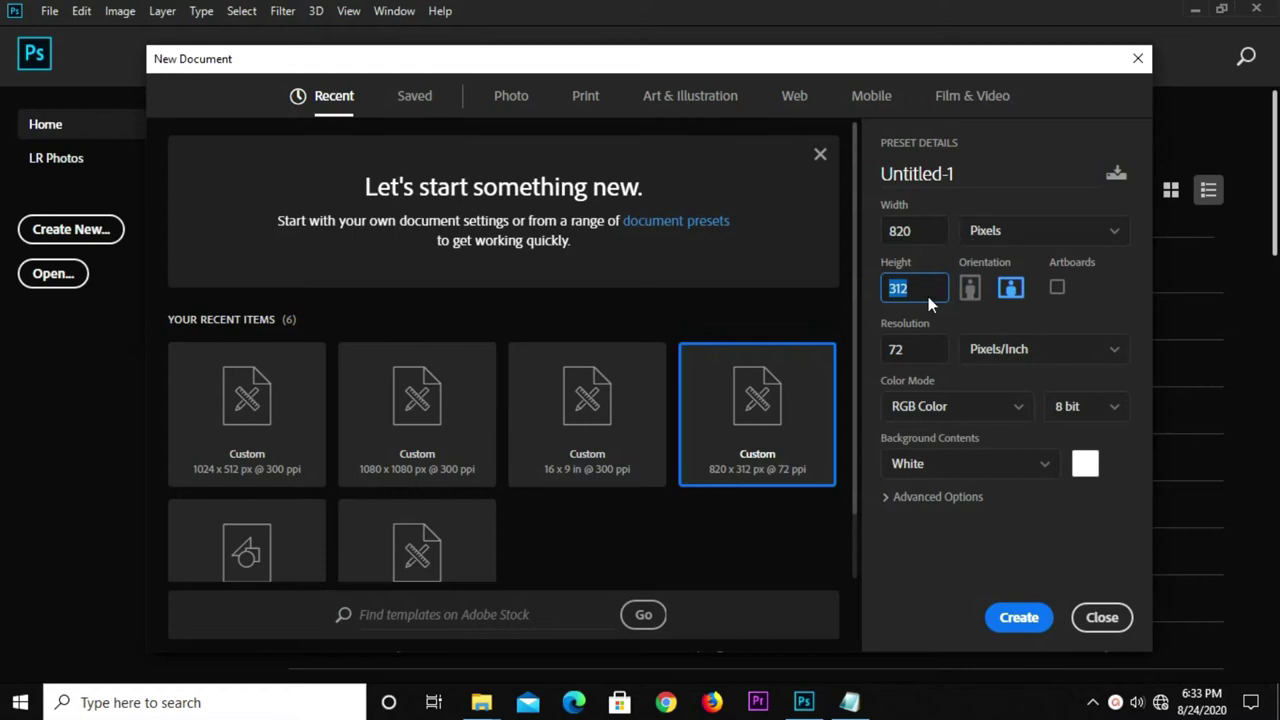
- Create the blank 820 × 312 px document and copy hex 02255e from the Notepad notes
left_click(925, 349)
left_click(1015, 618)
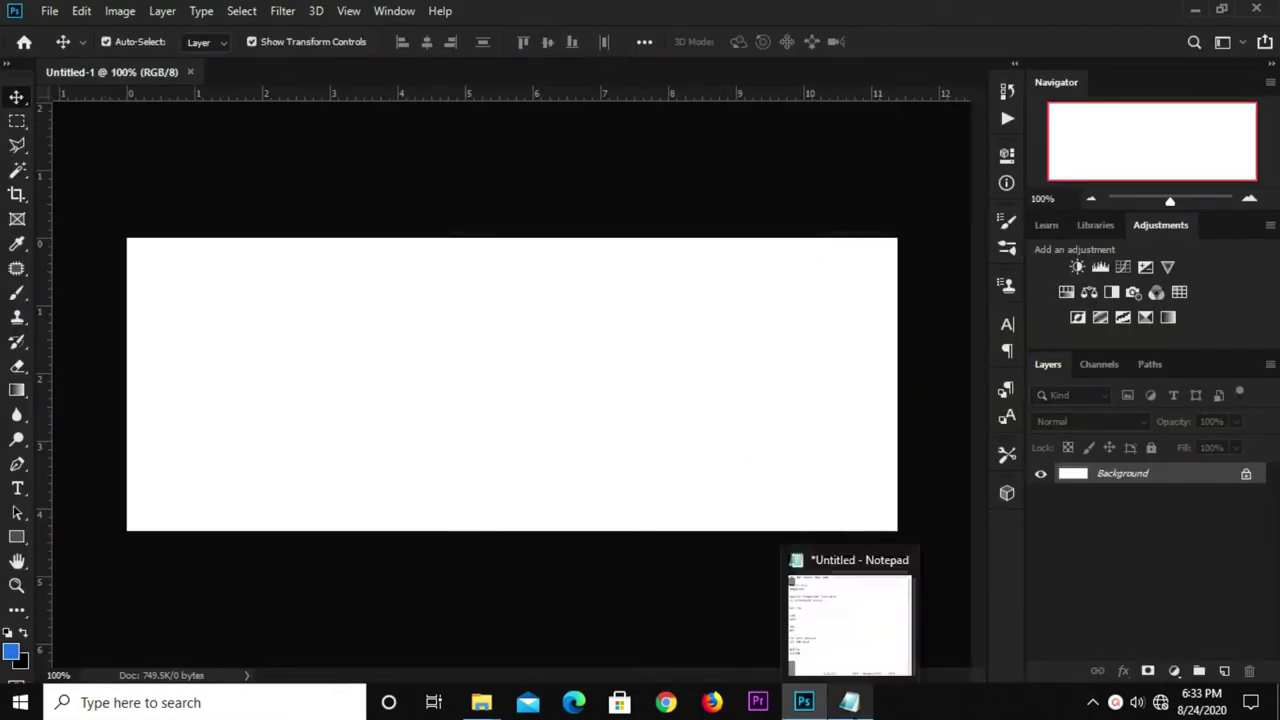
left_click(849, 702)
left_click_drag(204, 490, 156, 491)
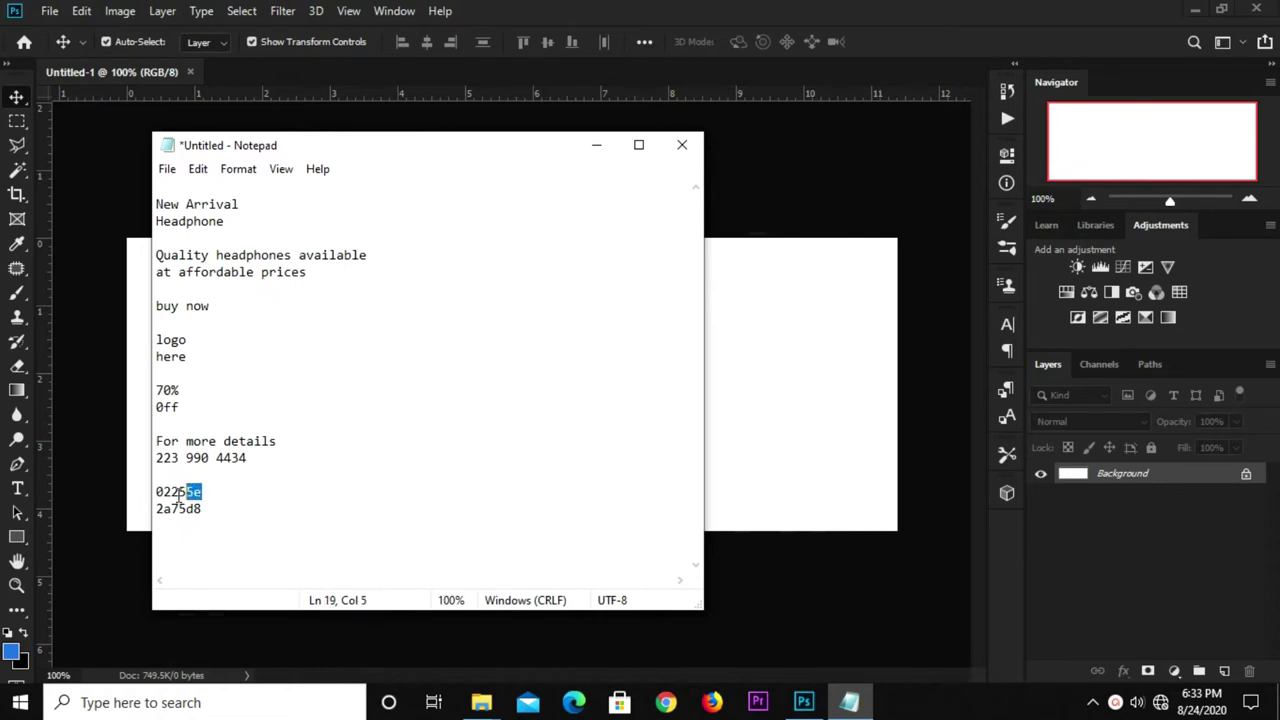
key("alt+Tab")
left_click(849, 702)
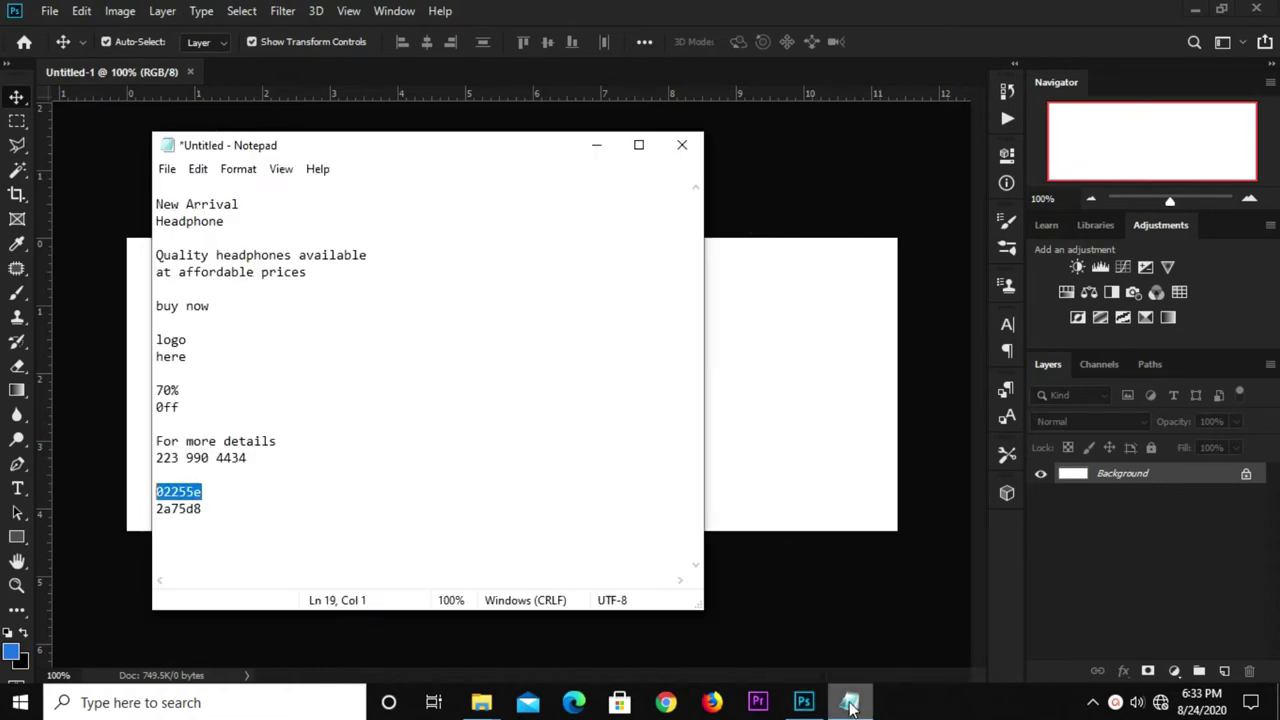
right_click(176, 489)
left_click(243, 268)
- Add a Solid Color fill layer in dark navy 02255e
left_click(885, 446)
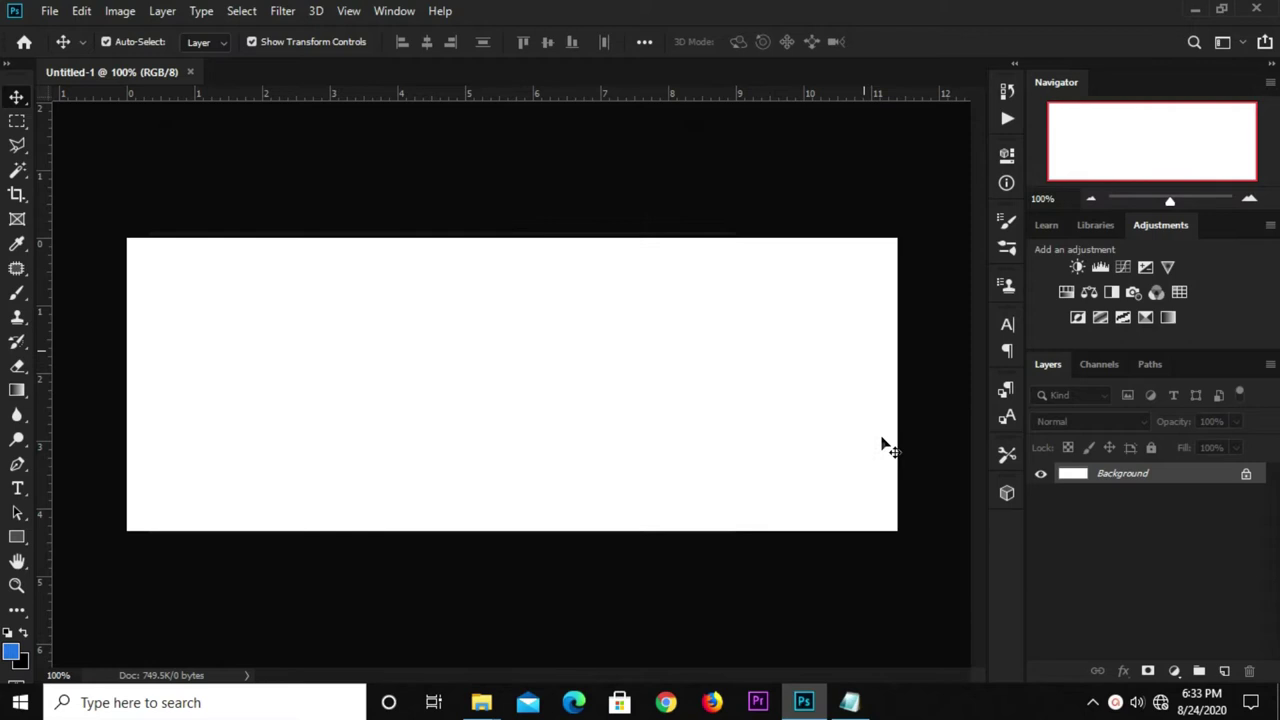
left_click(1172, 671)
left_click(1151, 336)
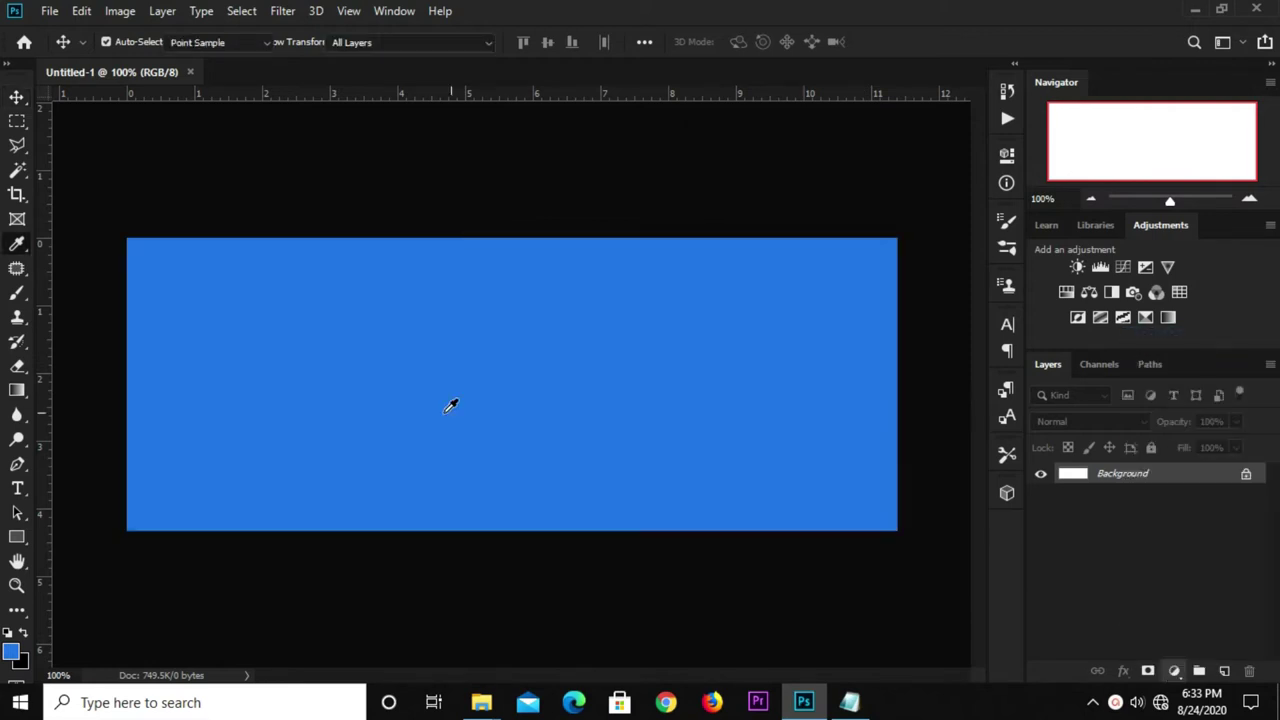
right_click(1045, 632)
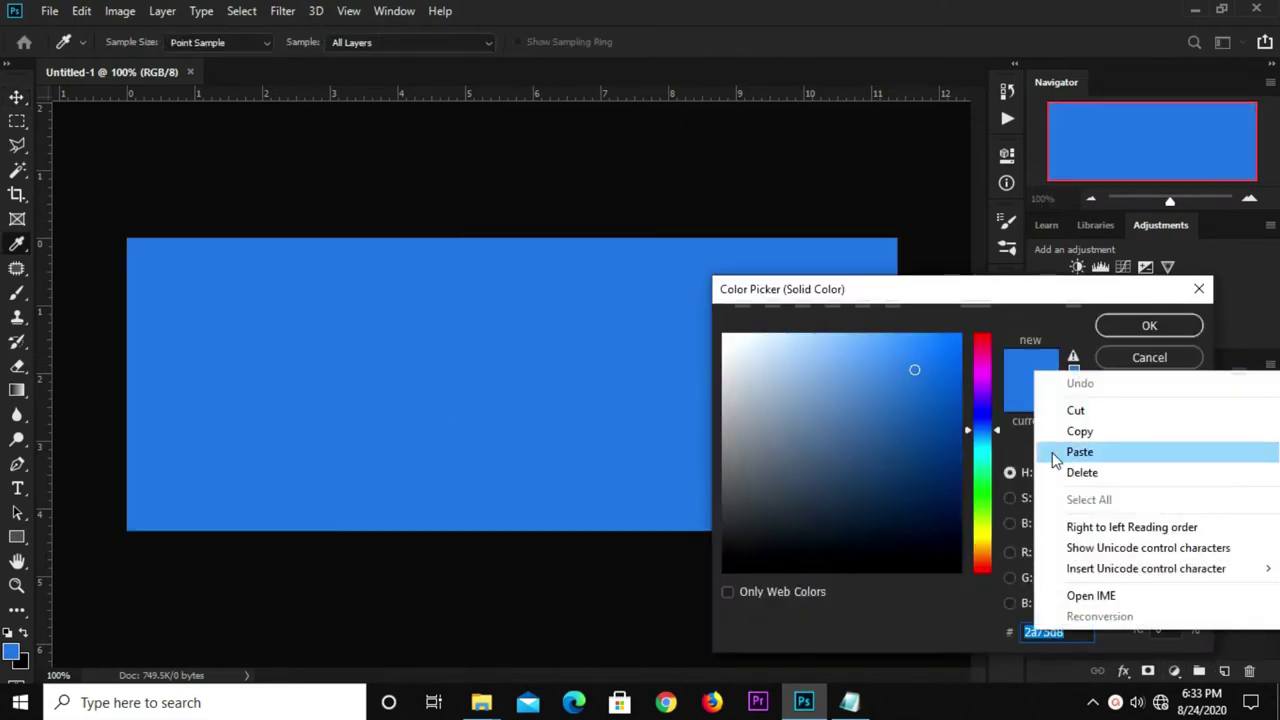
left_click(1055, 452)
left_click(1149, 325)
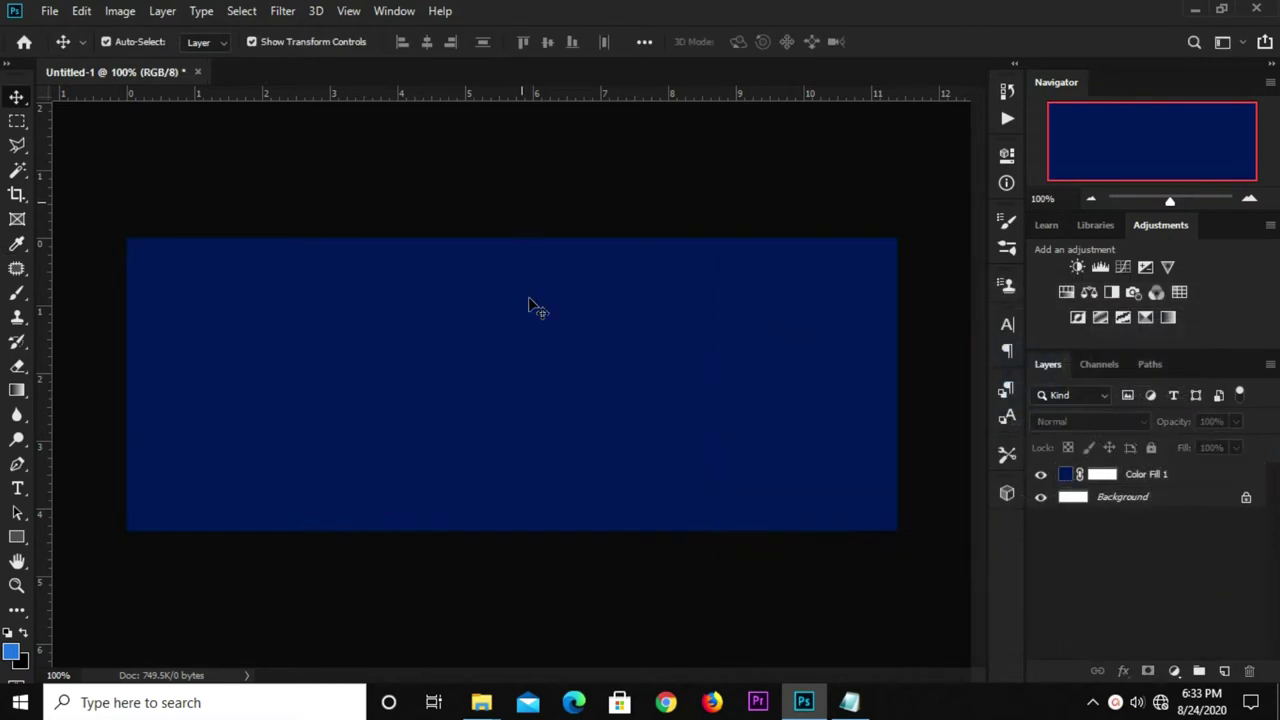
- On a new layer, paint a 700 px soft blue (2a75d8) glow in the banner's centre
left_click(1224, 671)
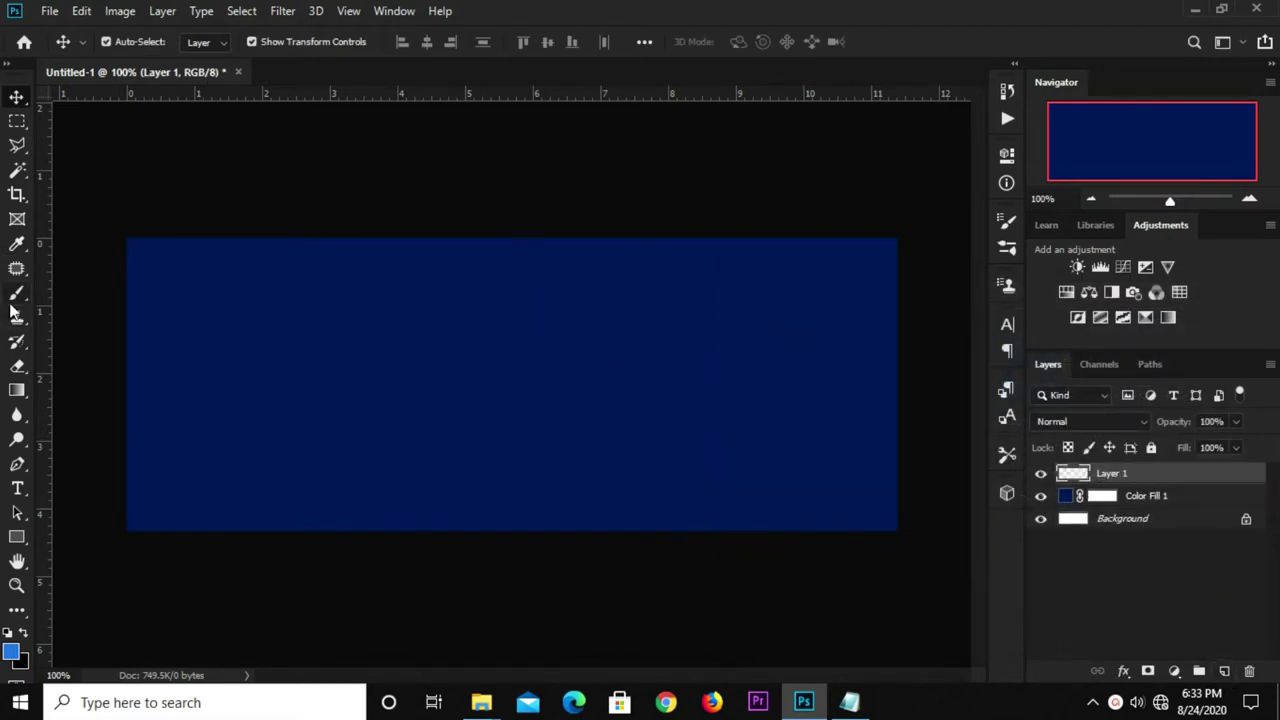
left_click_drag(16, 293, 93, 304)
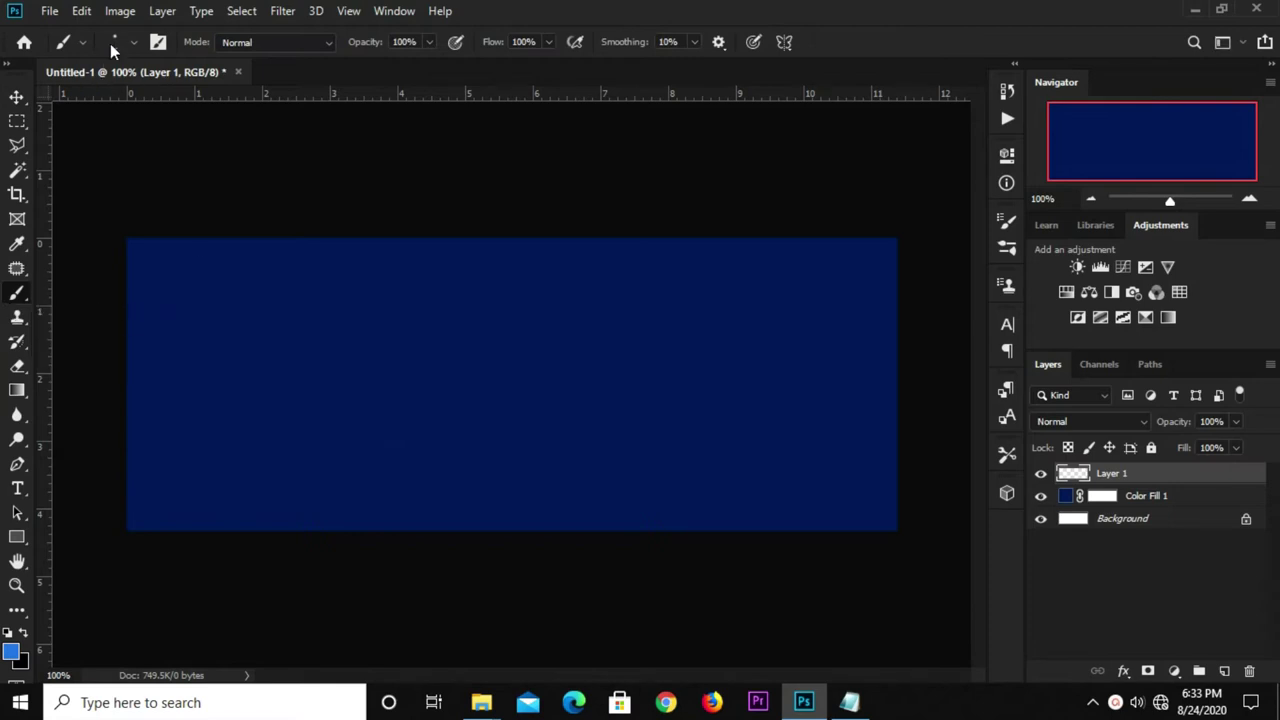
left_click(110, 43)
left_click_drag(106, 103, 193, 103)
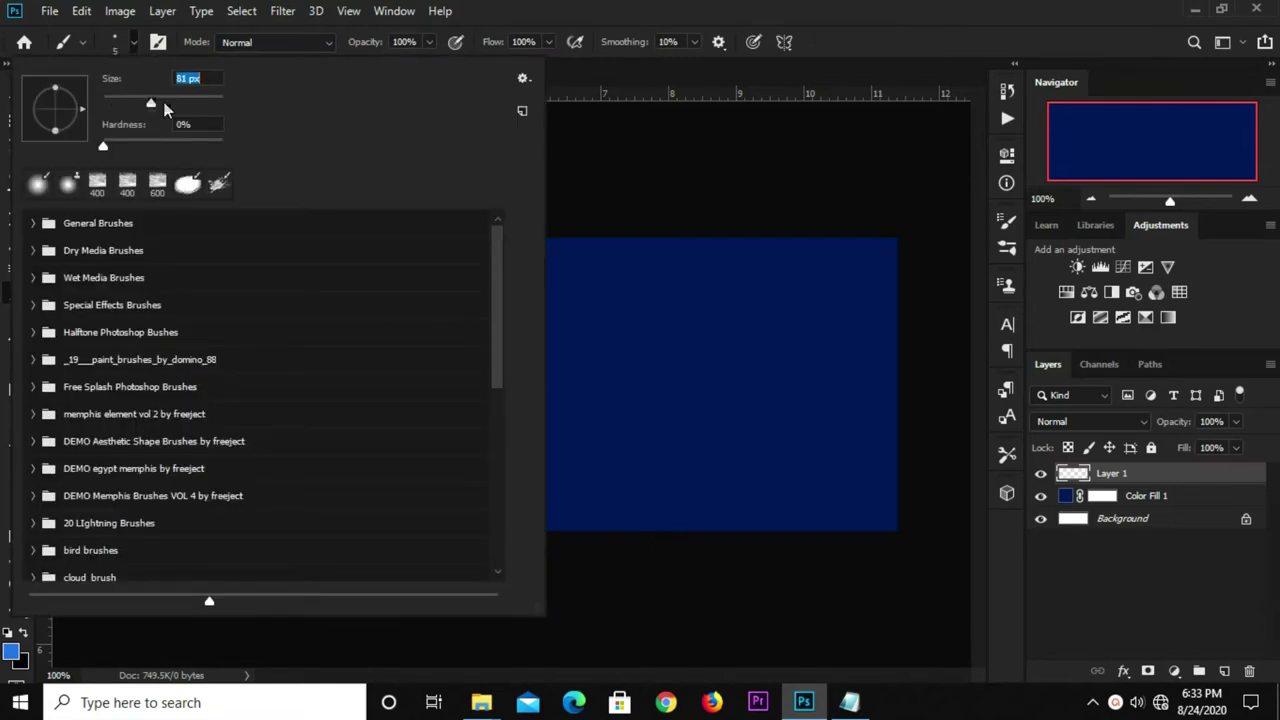
key("Return")
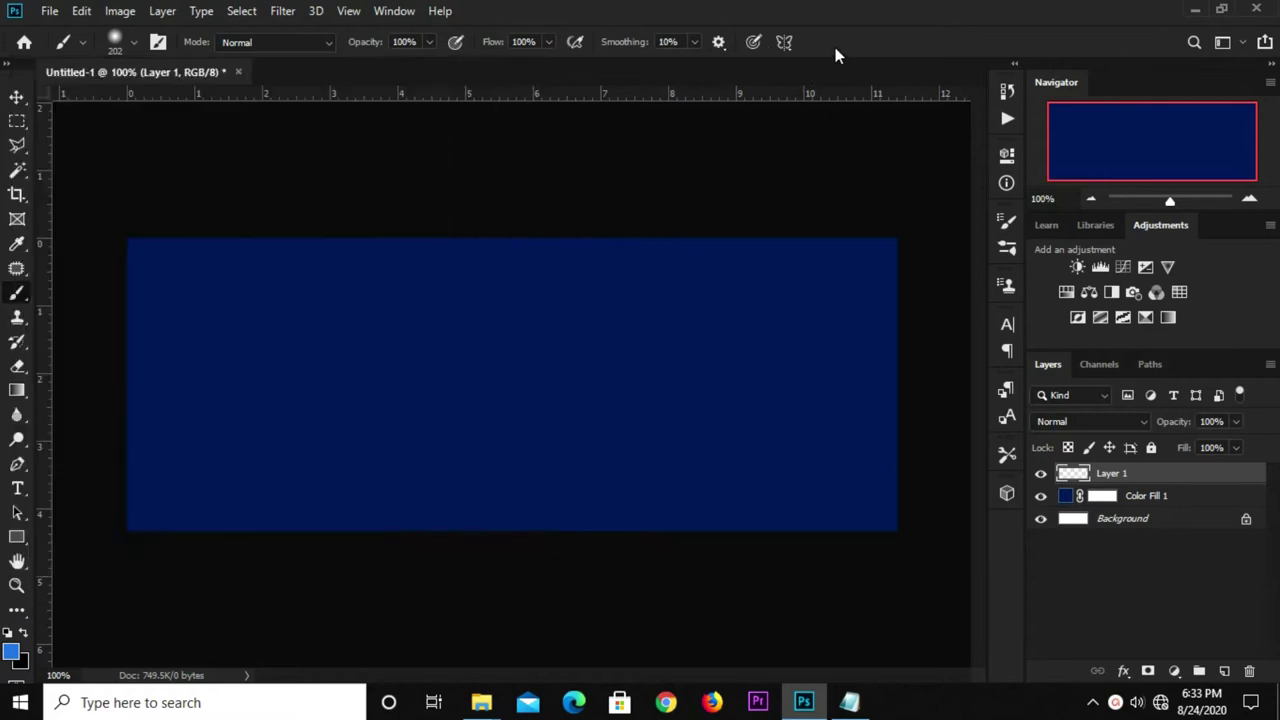
left_click(12, 652)
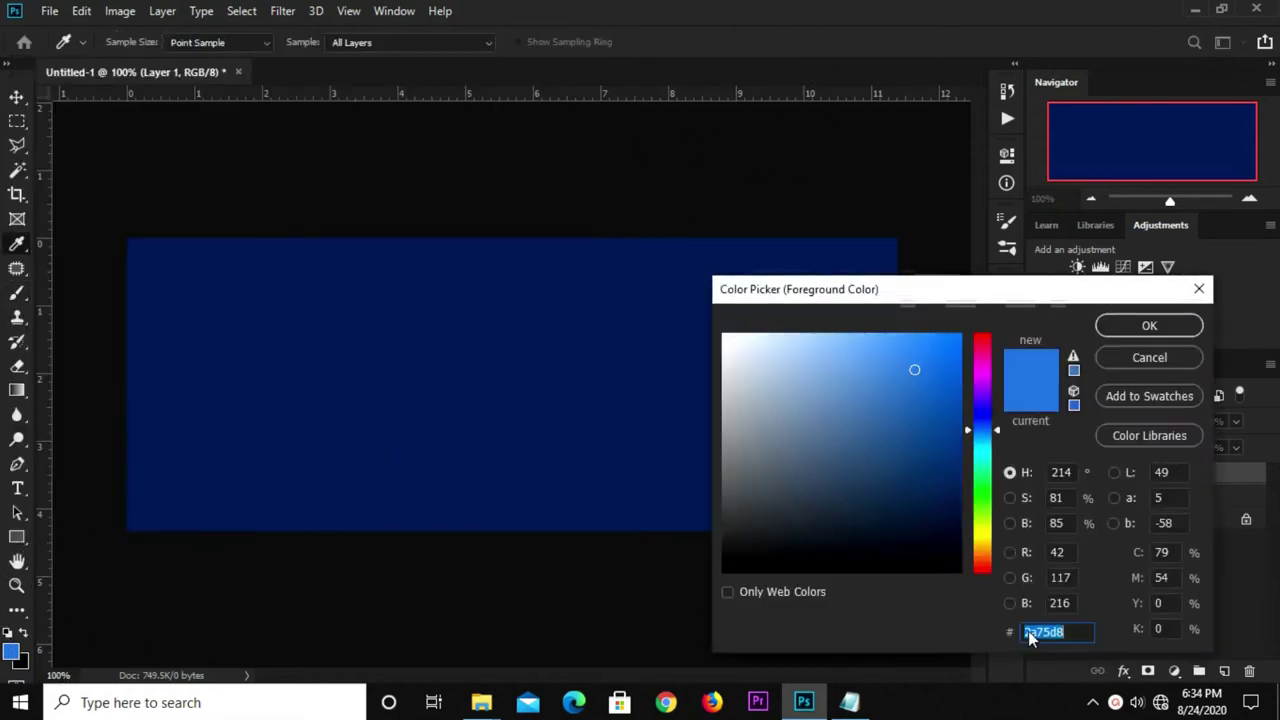
left_click(1149, 327)
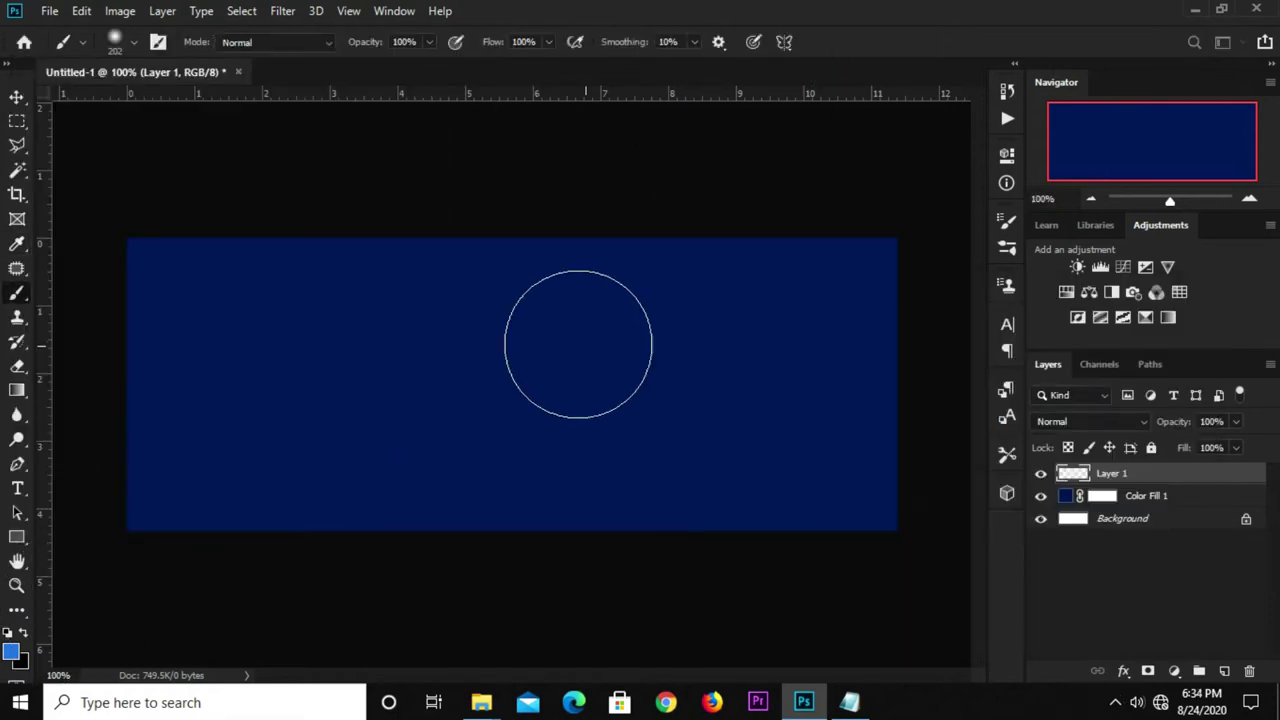
key("bracketright")
key("bracketright")
key("bracketright")
key("bracketright")
key("bracketright")
left_click(525, 371)
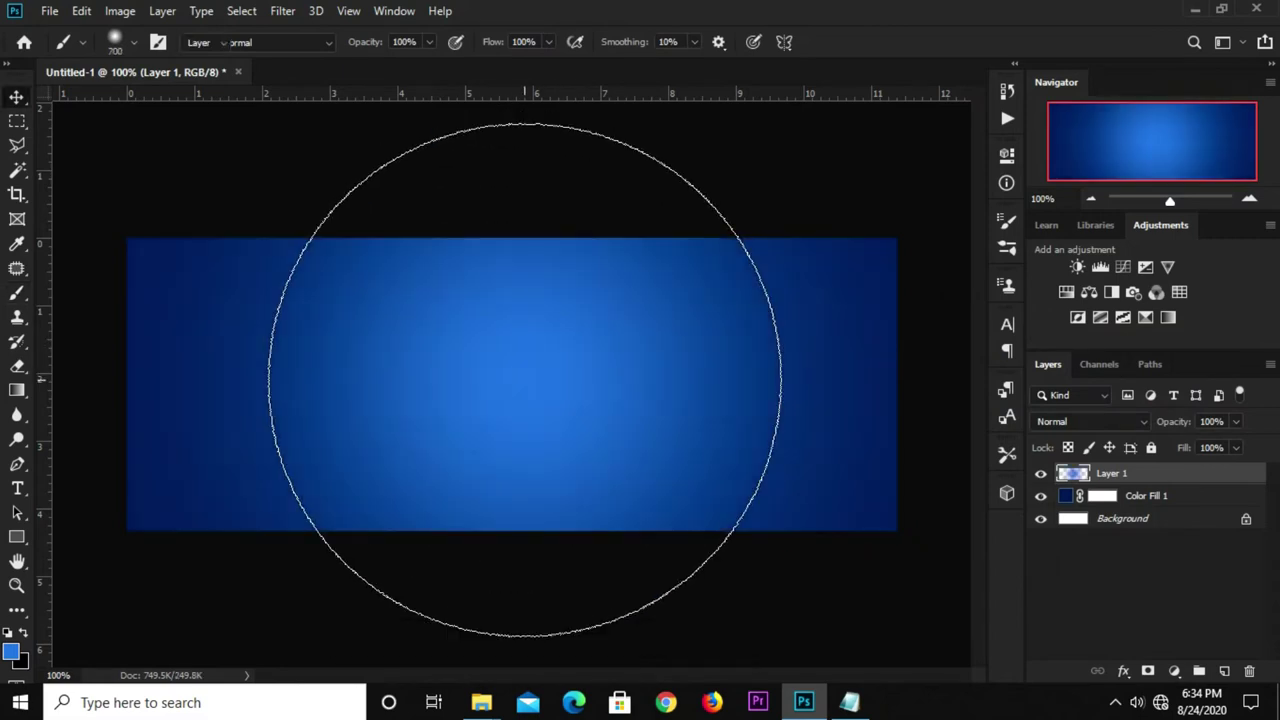
- Set the glow layer to Screen blend mode at 93% opacity
key("v")
left_click(1097, 421)
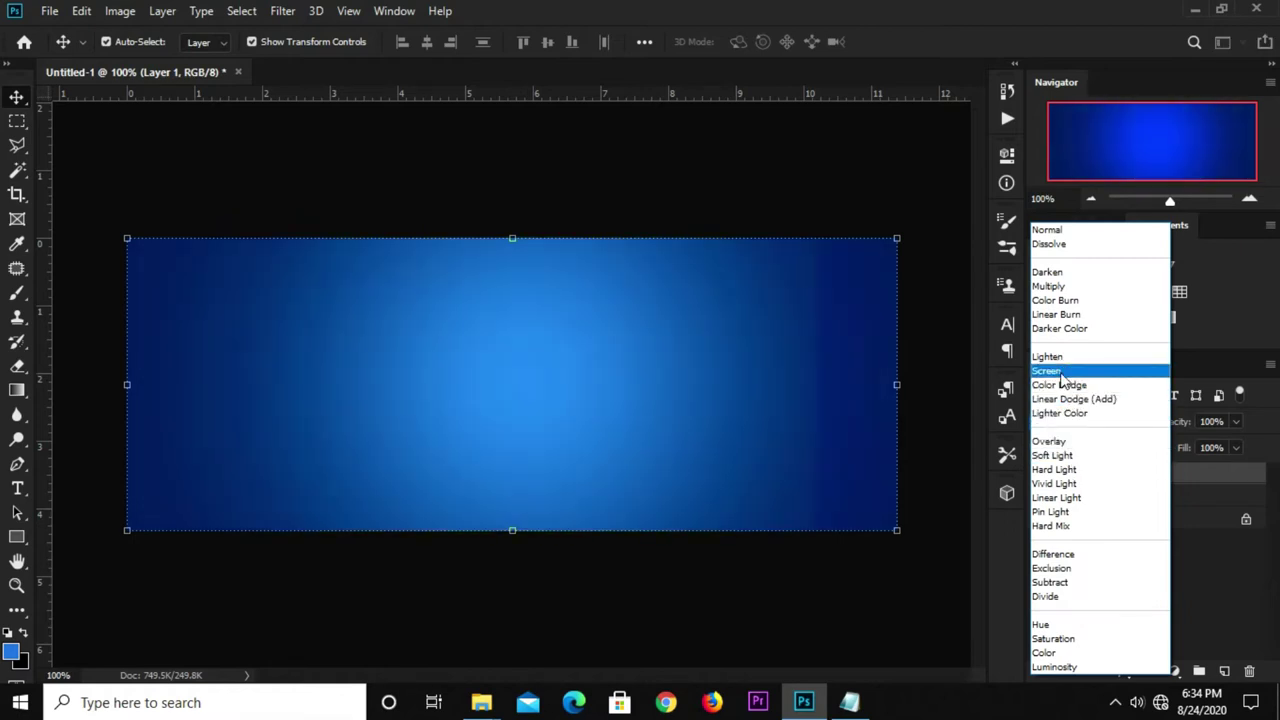
left_click(1062, 371)
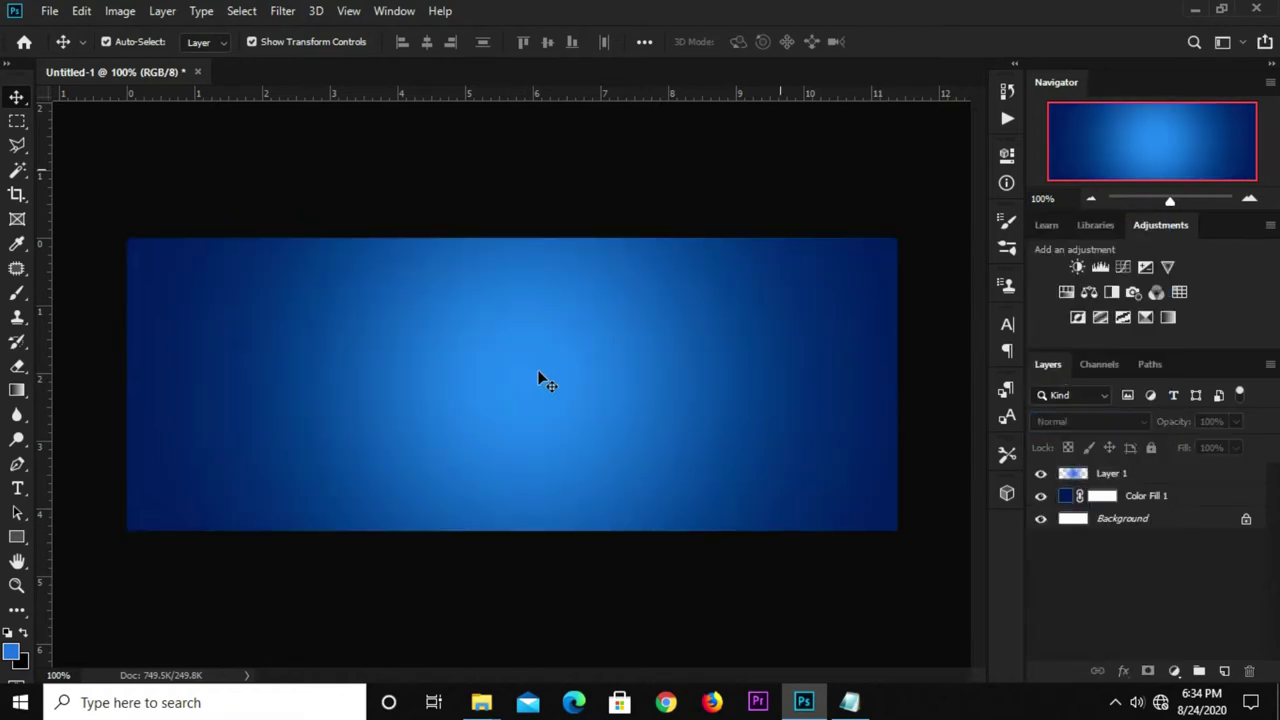
left_click(1236, 423)
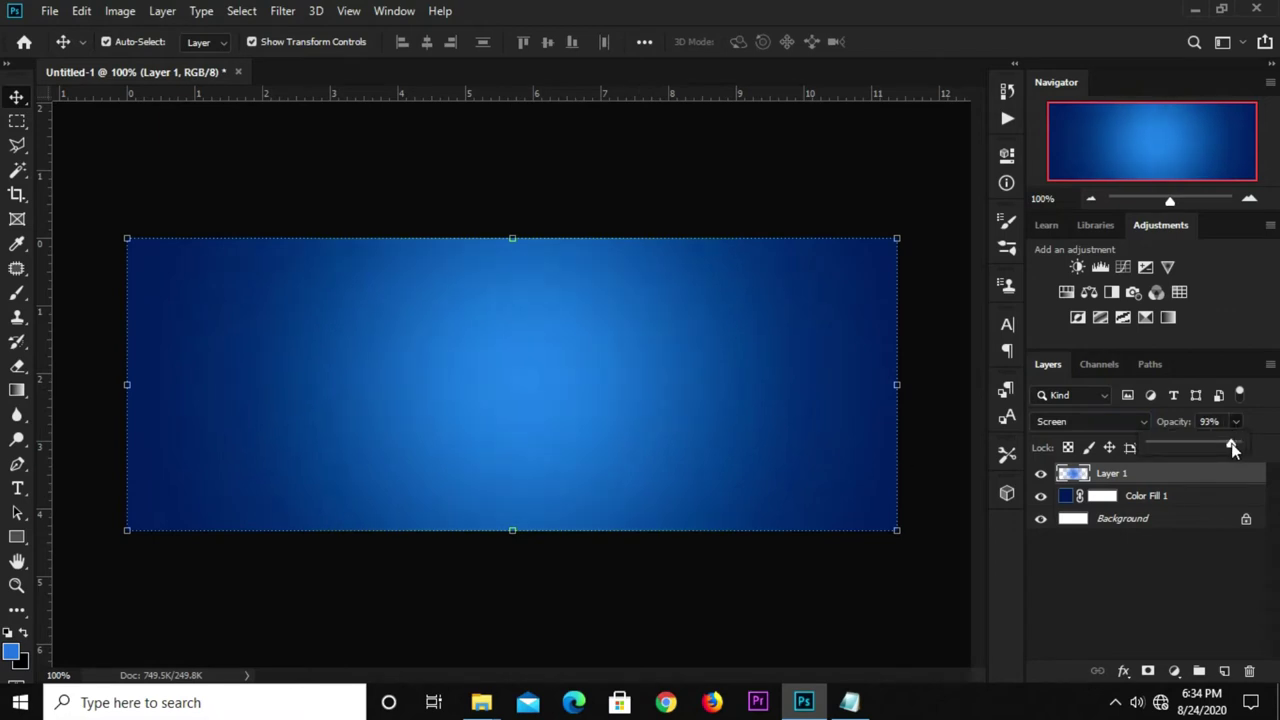
left_click(706, 183)
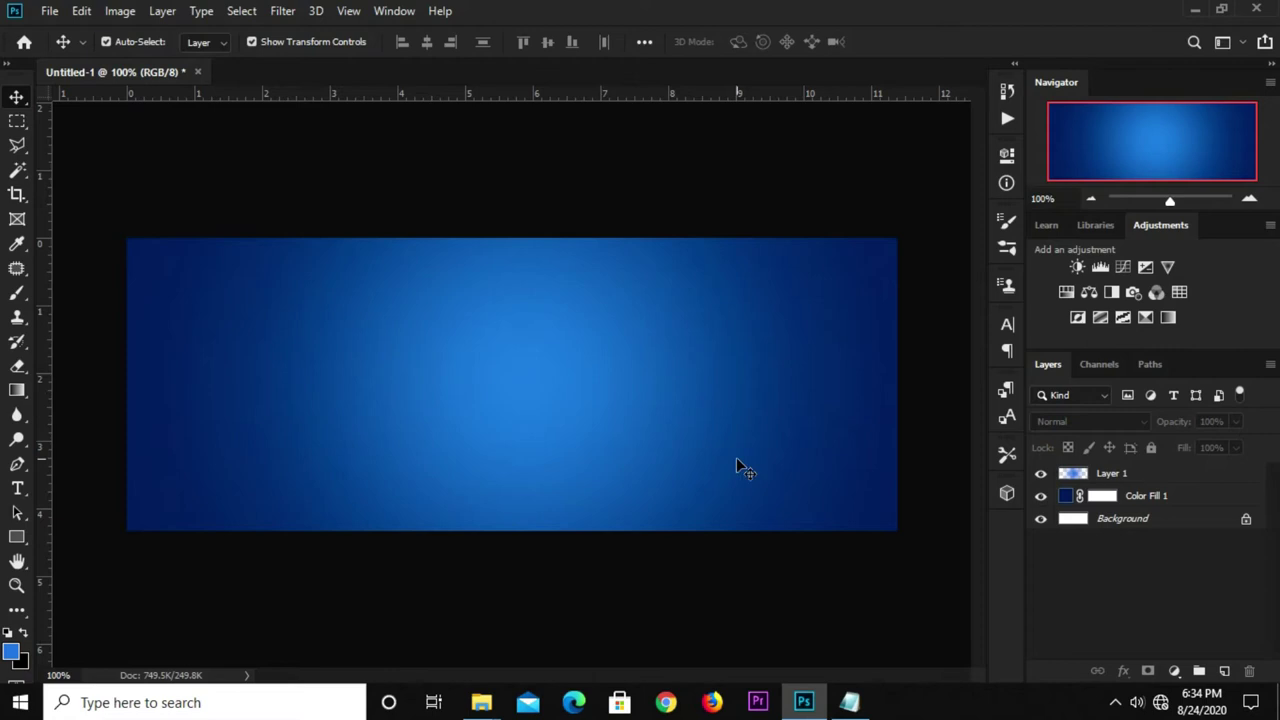
- Add Layer 2 below Layer 1 and choose the 2500 px brush tip for the Brush tool
left_click(1224, 671)
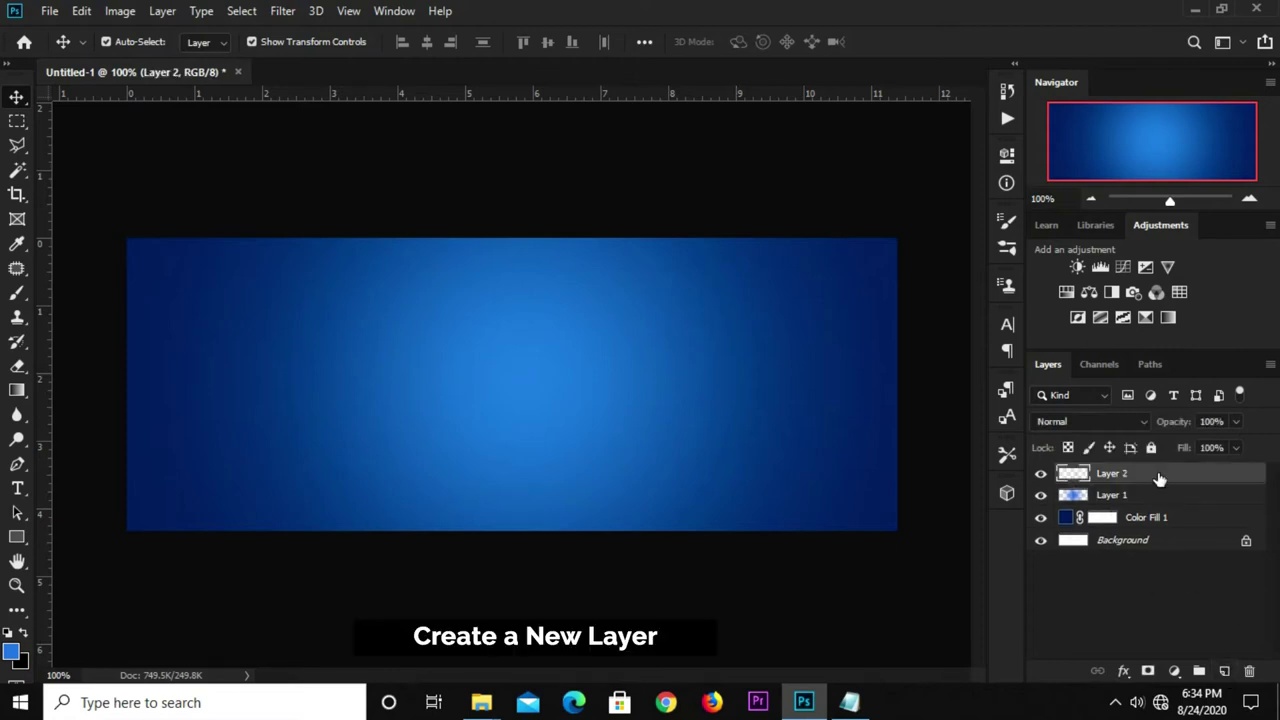
left_click_drag(1159, 479, 1157, 500)
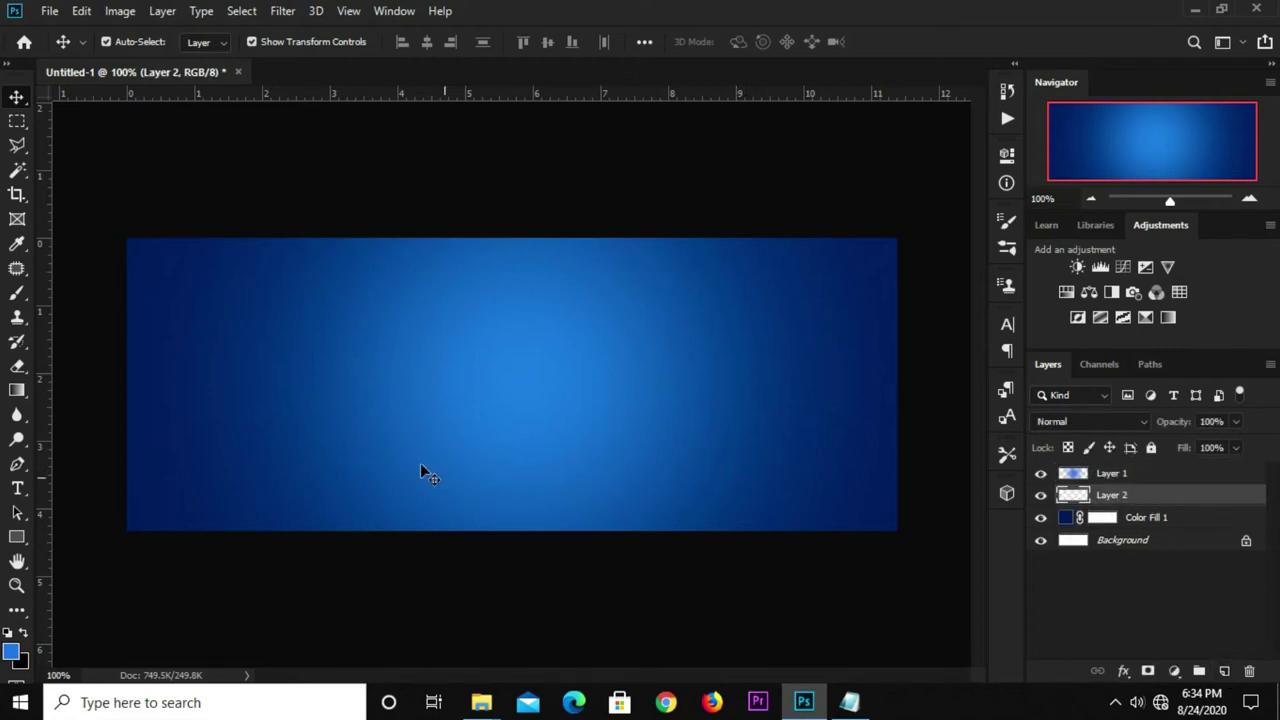
left_click(26, 302)
left_click(78, 294)
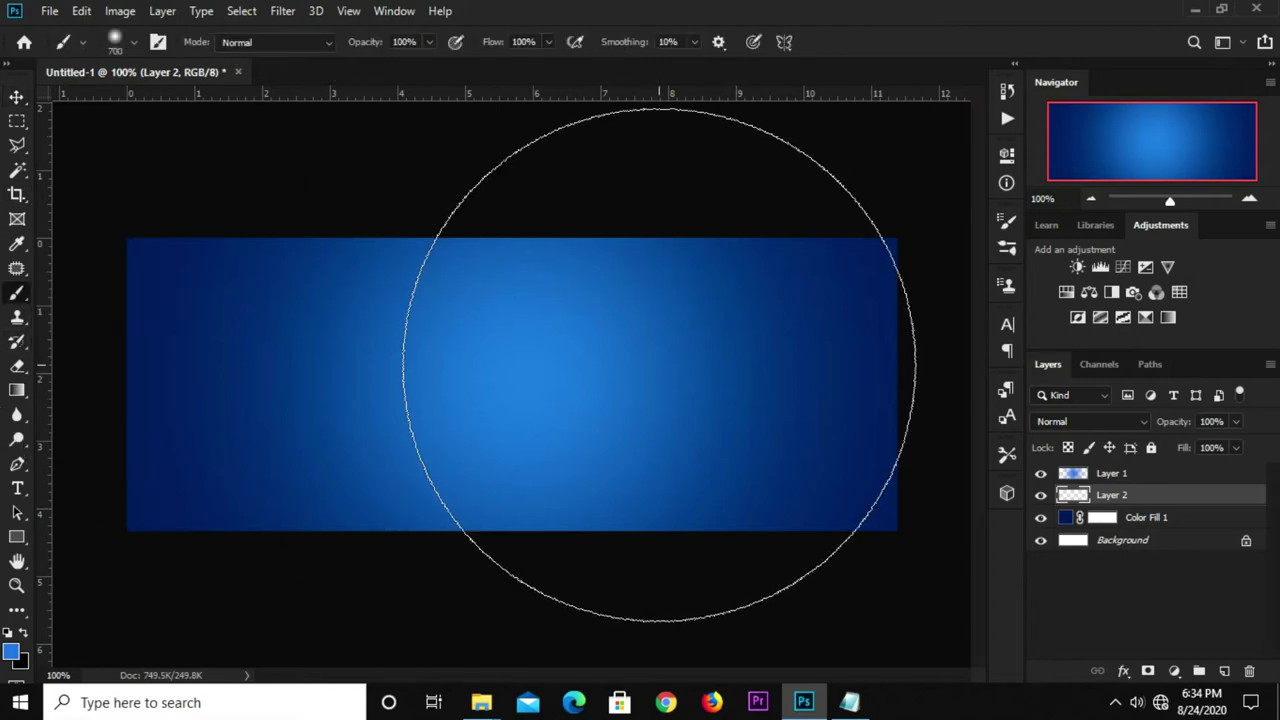
key("bracketleft")
key("bracketleft")
key("bracketleft")
key("bracketleft")
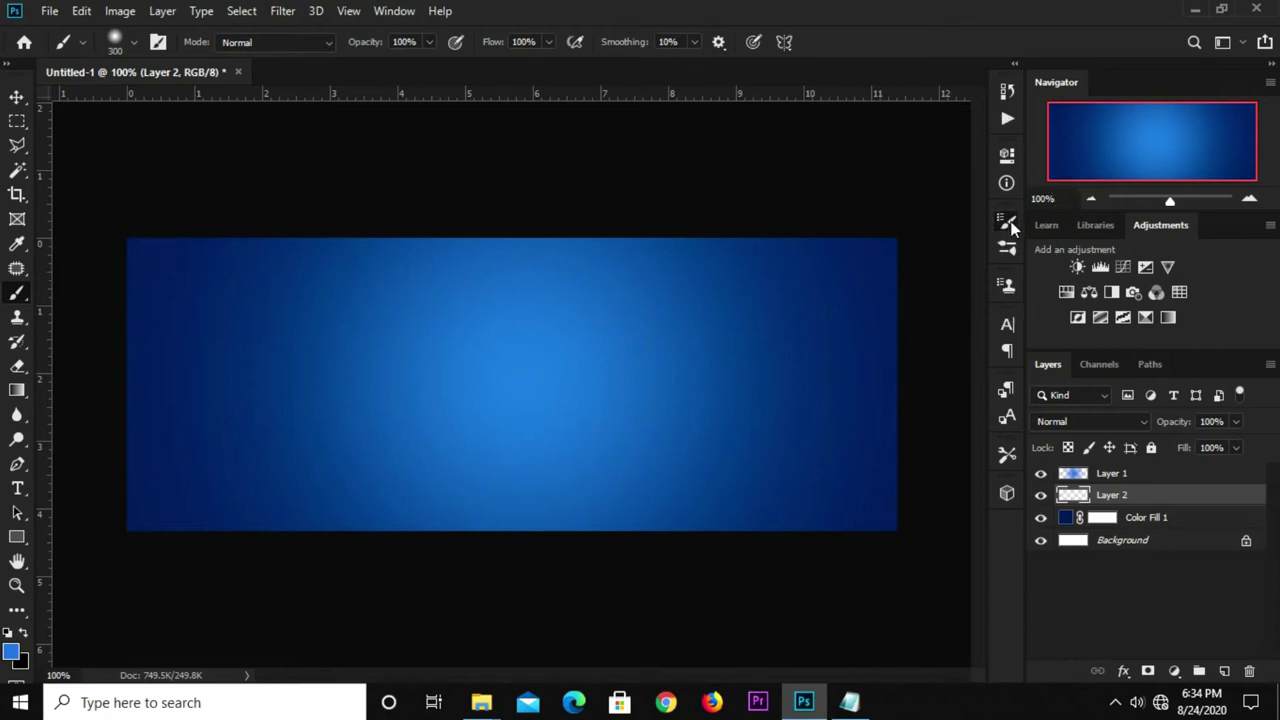
left_click(1008, 224)
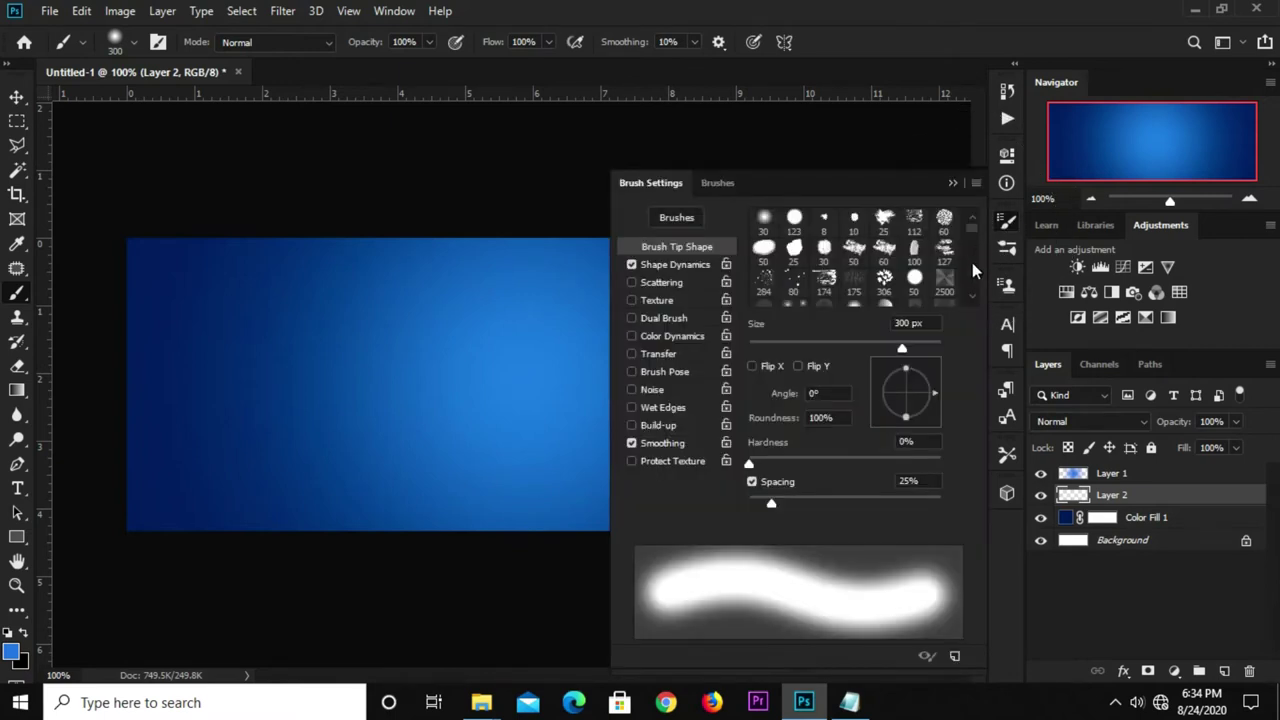
scroll(967, 304, "down", 2)
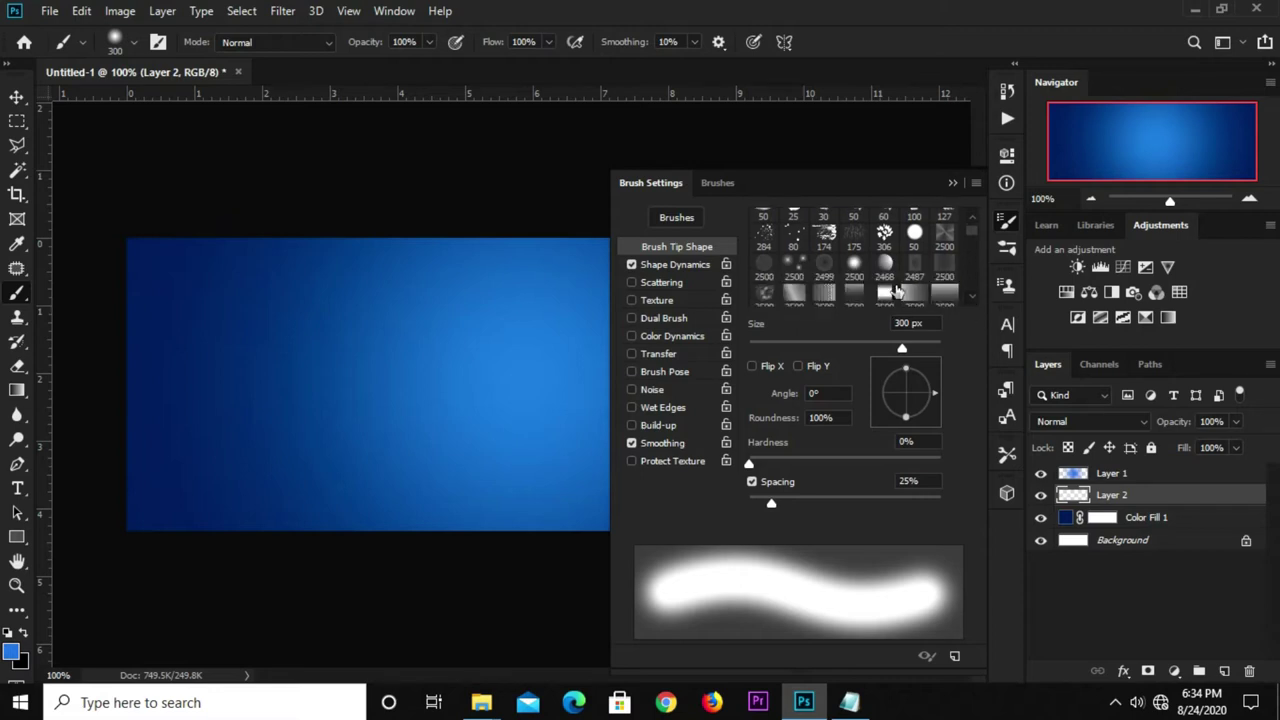
left_click(860, 268)
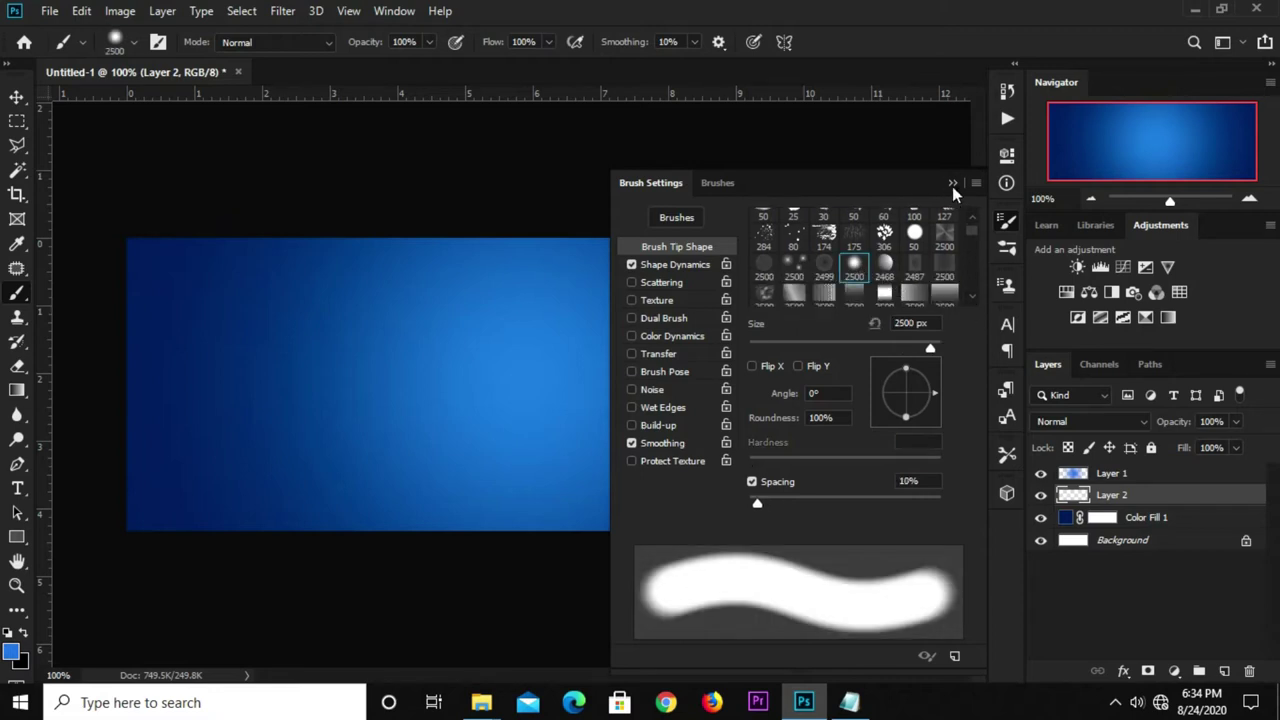
left_click(952, 186)
- Size the halftone brush to 300 px and stamp white dots at the bottom-right corner
right_click(796, 364)
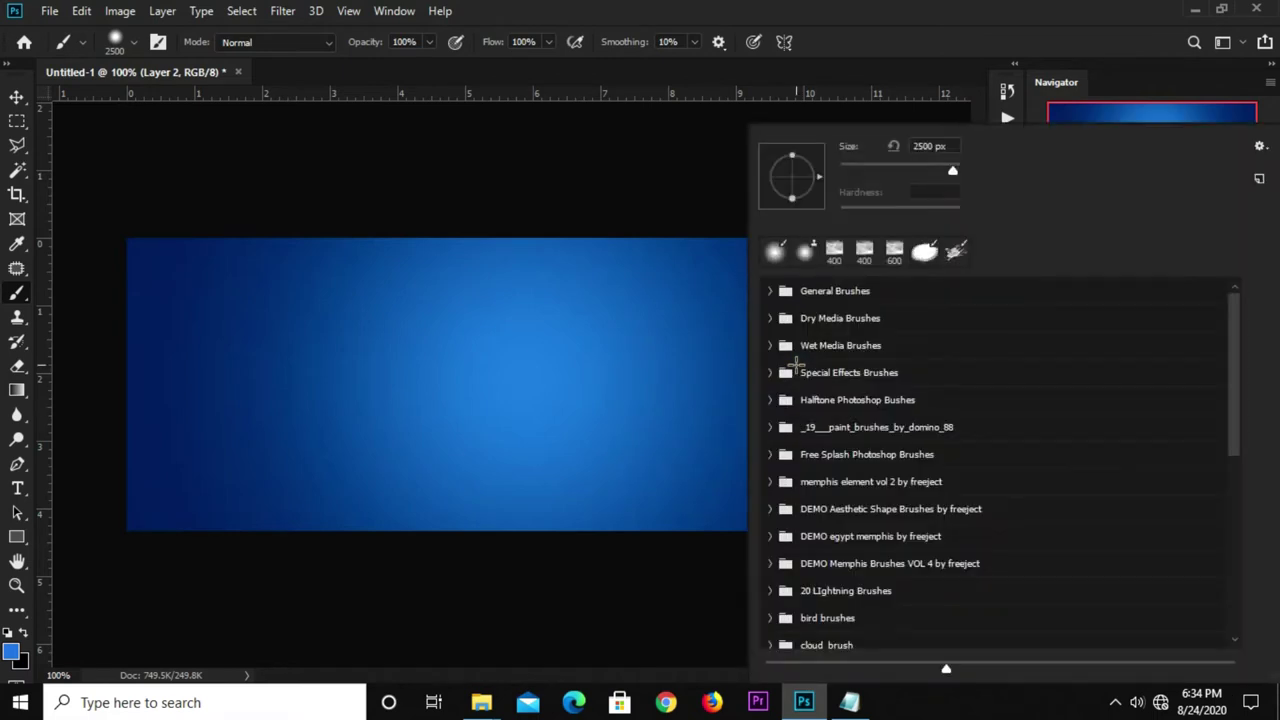
left_click(844, 43)
right_click(611, 369)
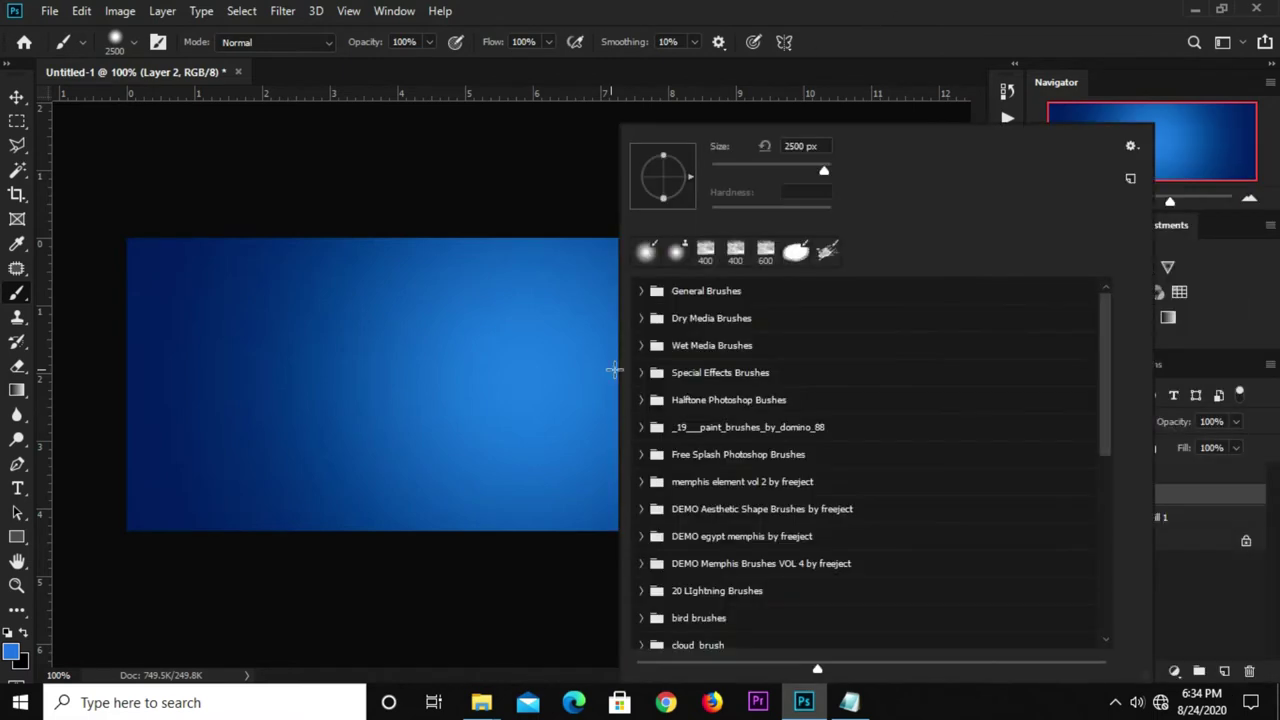
left_click_drag(803, 175, 761, 175)
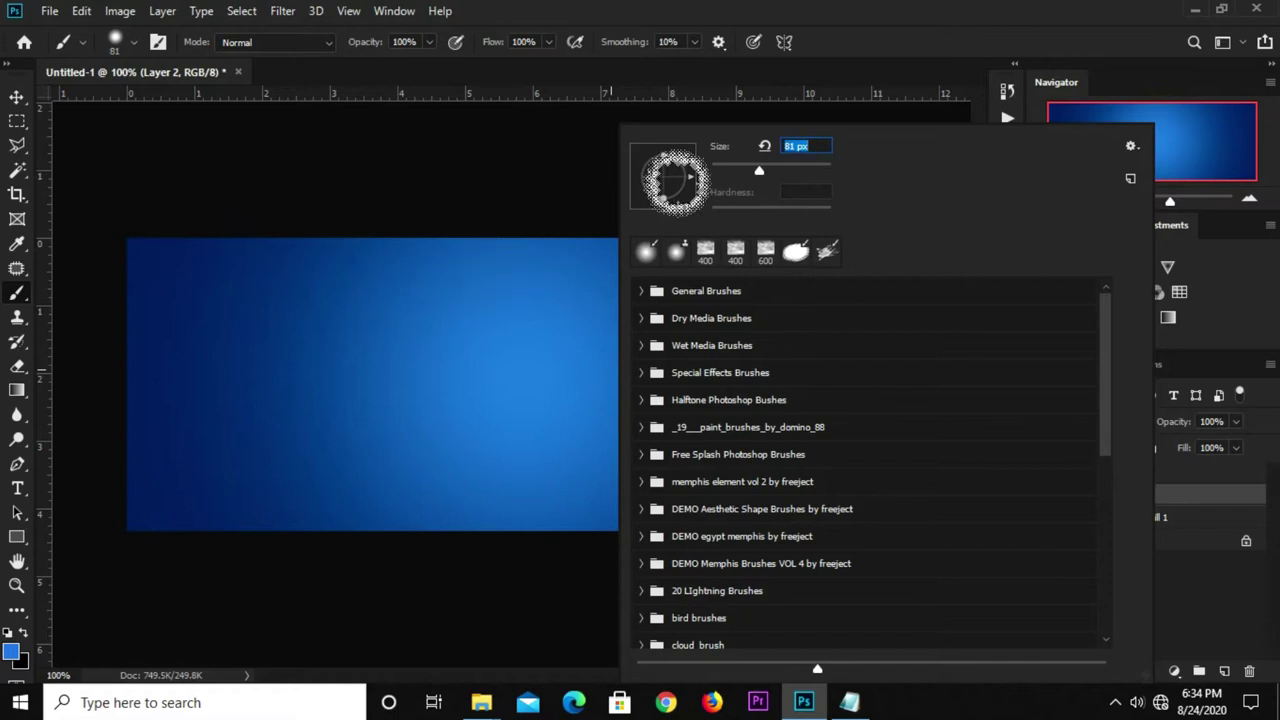
left_click(920, 45)
key("bracketright")
key("bracketright")
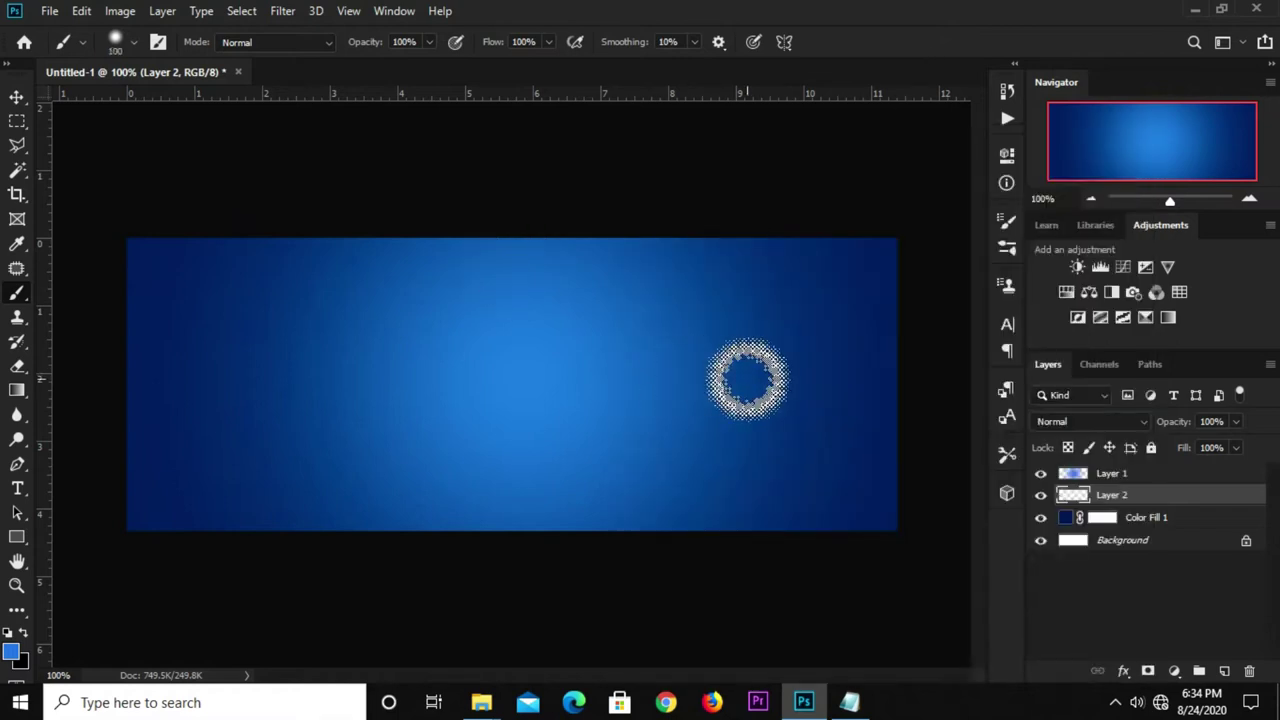
key("bracketright")
key("bracketright")
key("bracketright")
key("bracketright")
key("bracketright")
key("bracketright")
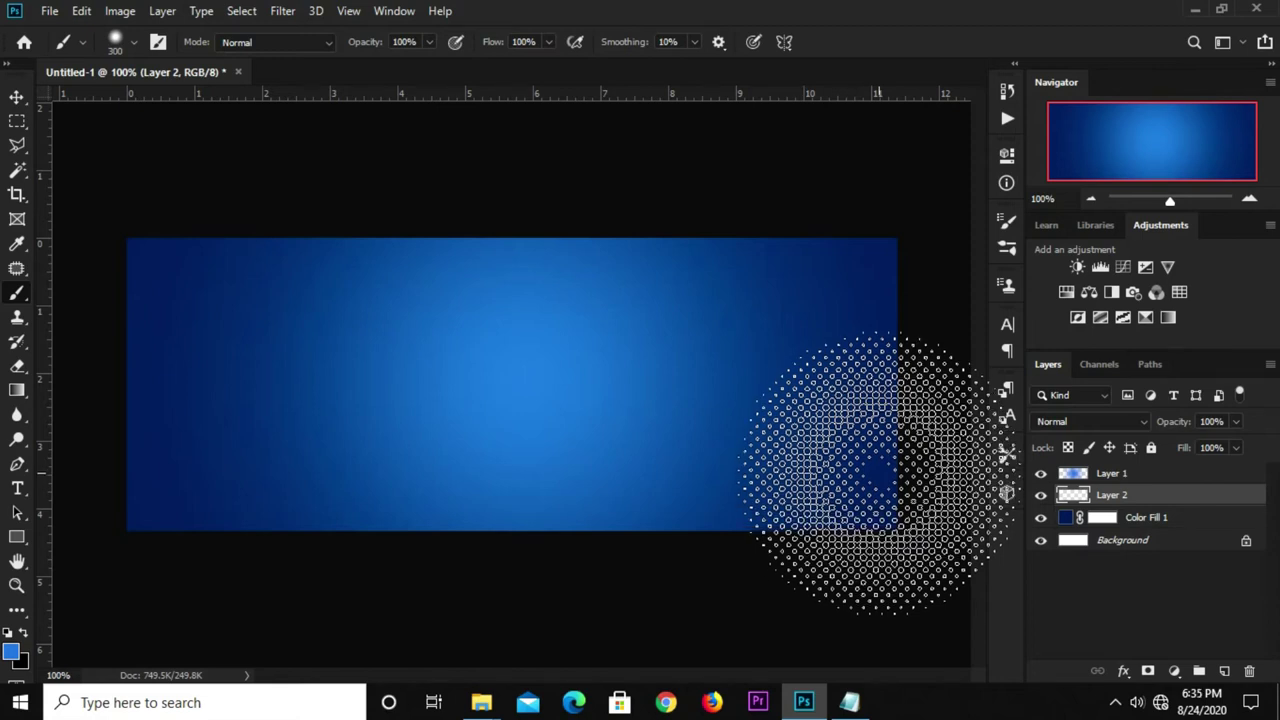
left_click(8, 634)
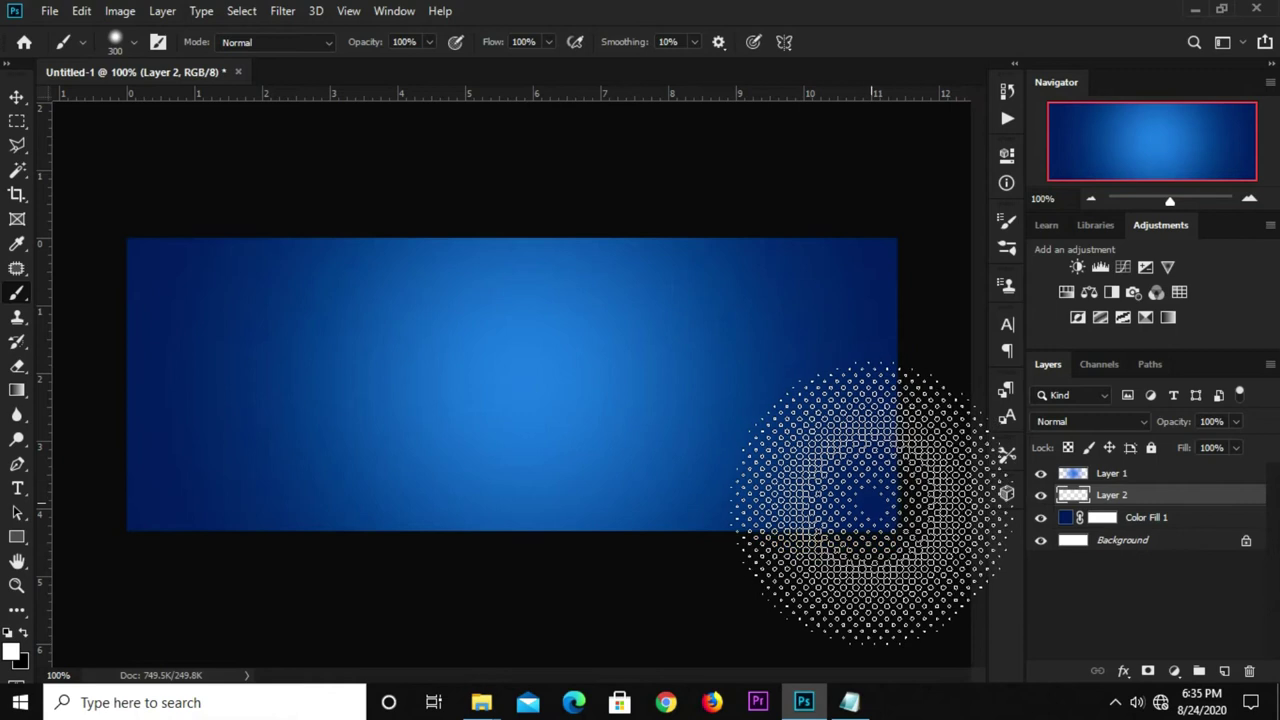
left_click(892, 514)
- Set Layer 2 to Soft Light blending at 29% opacity
key("v")
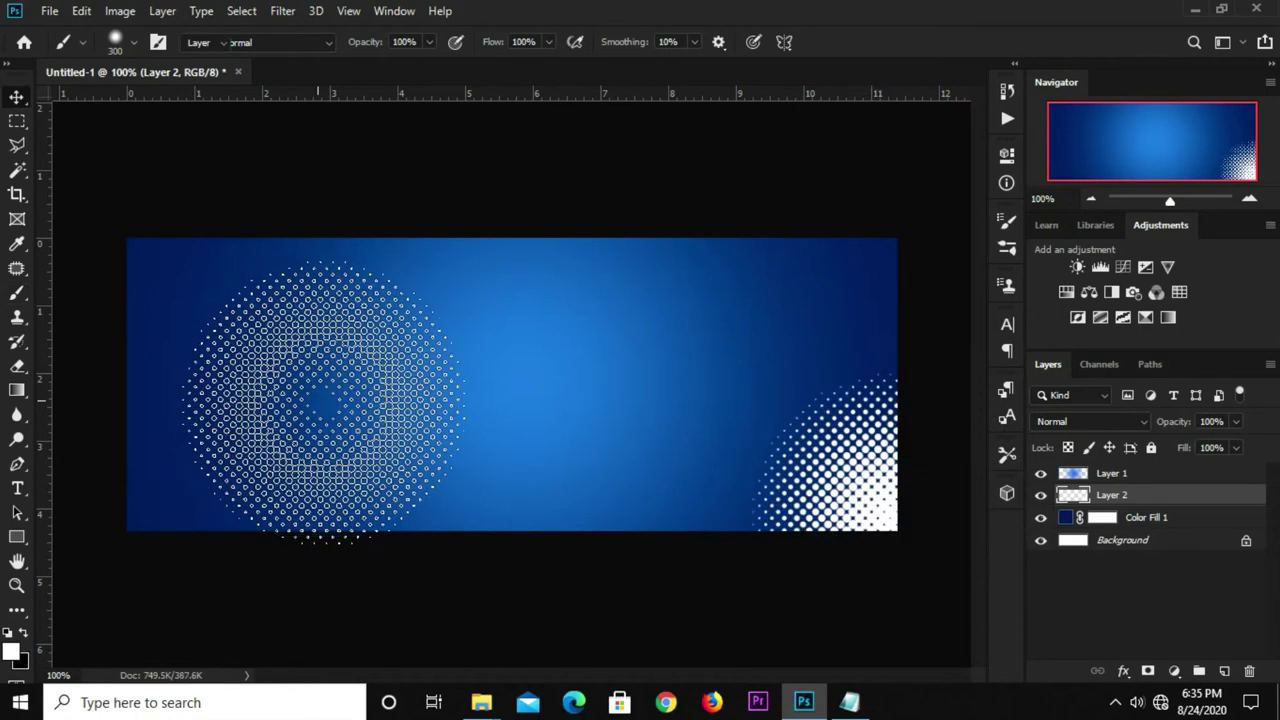
left_click(1077, 422)
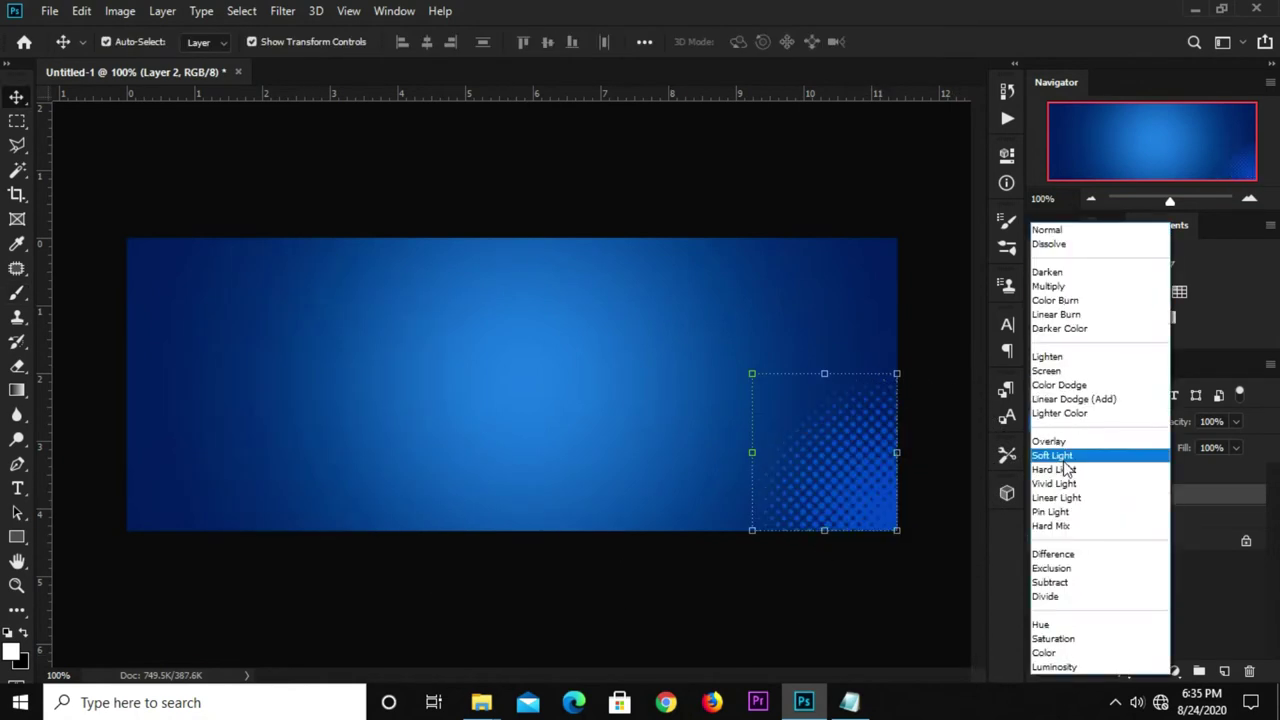
left_click(1060, 452)
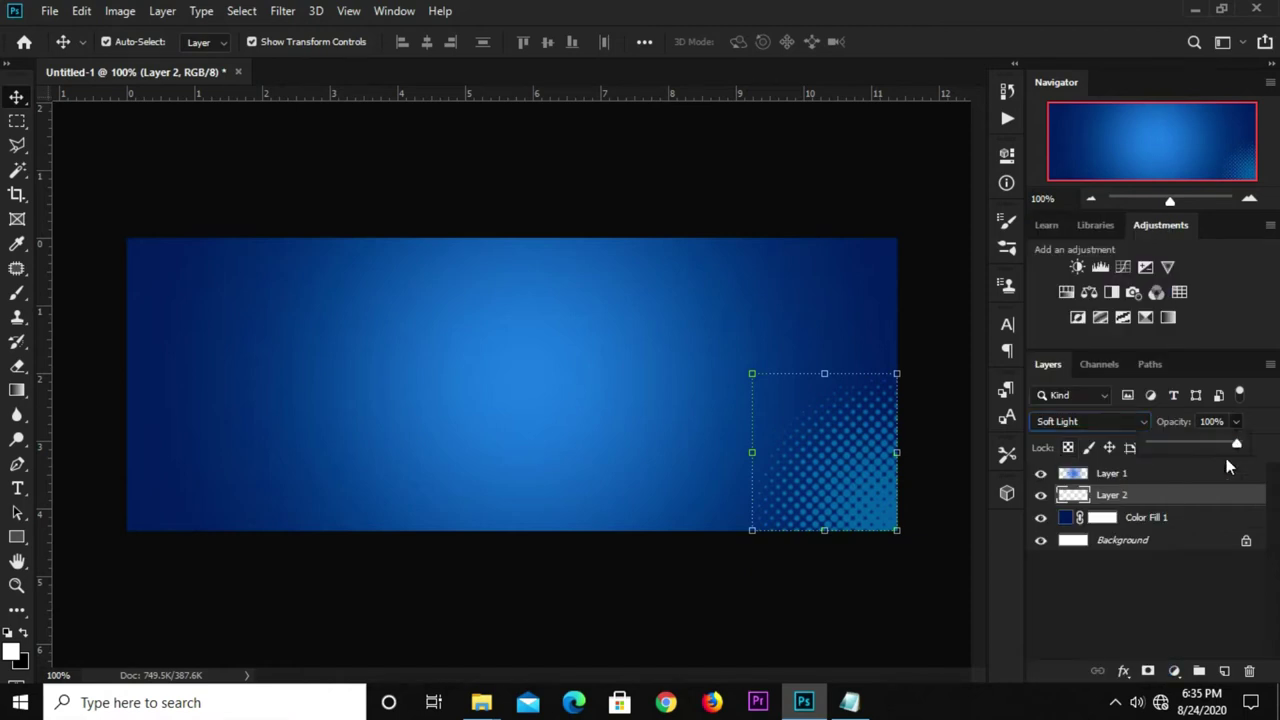
left_click_drag(1220, 445, 1177, 445)
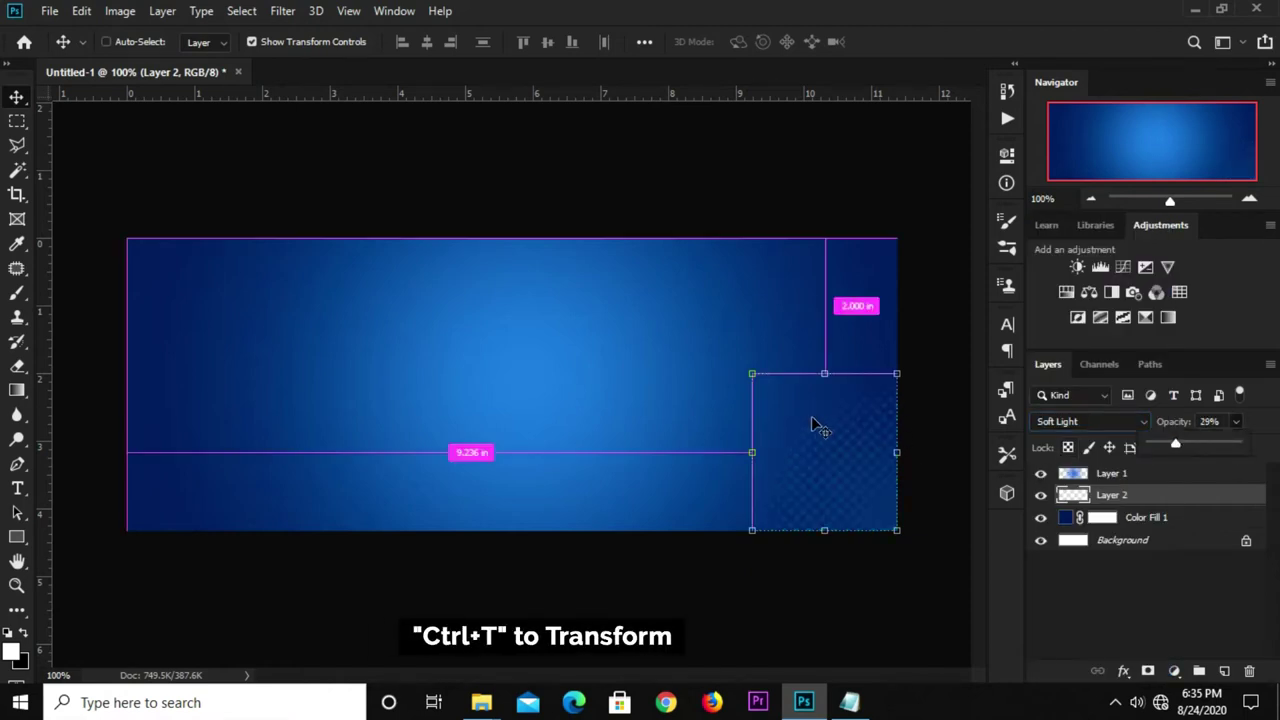
- Scale the halftone pattern up to about 189%
key("ctrl+t")
left_click_drag(754, 378, 622, 230)
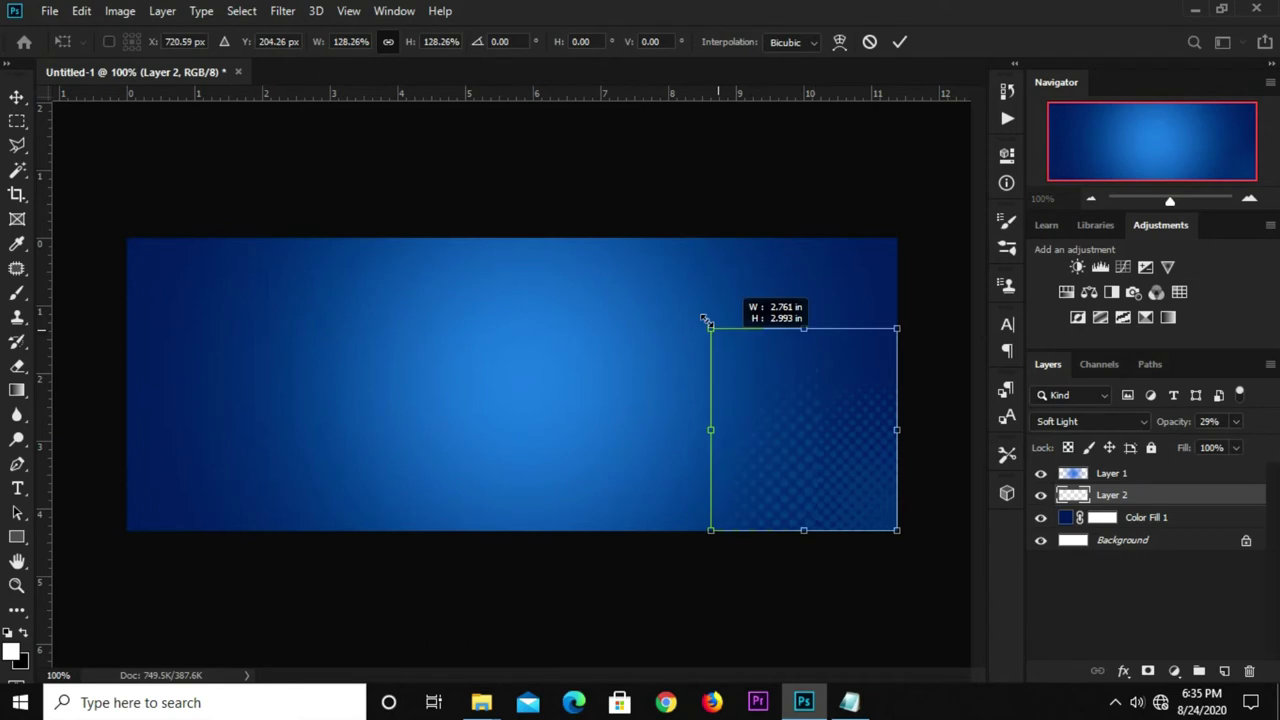
left_click_drag(760, 400, 778, 435)
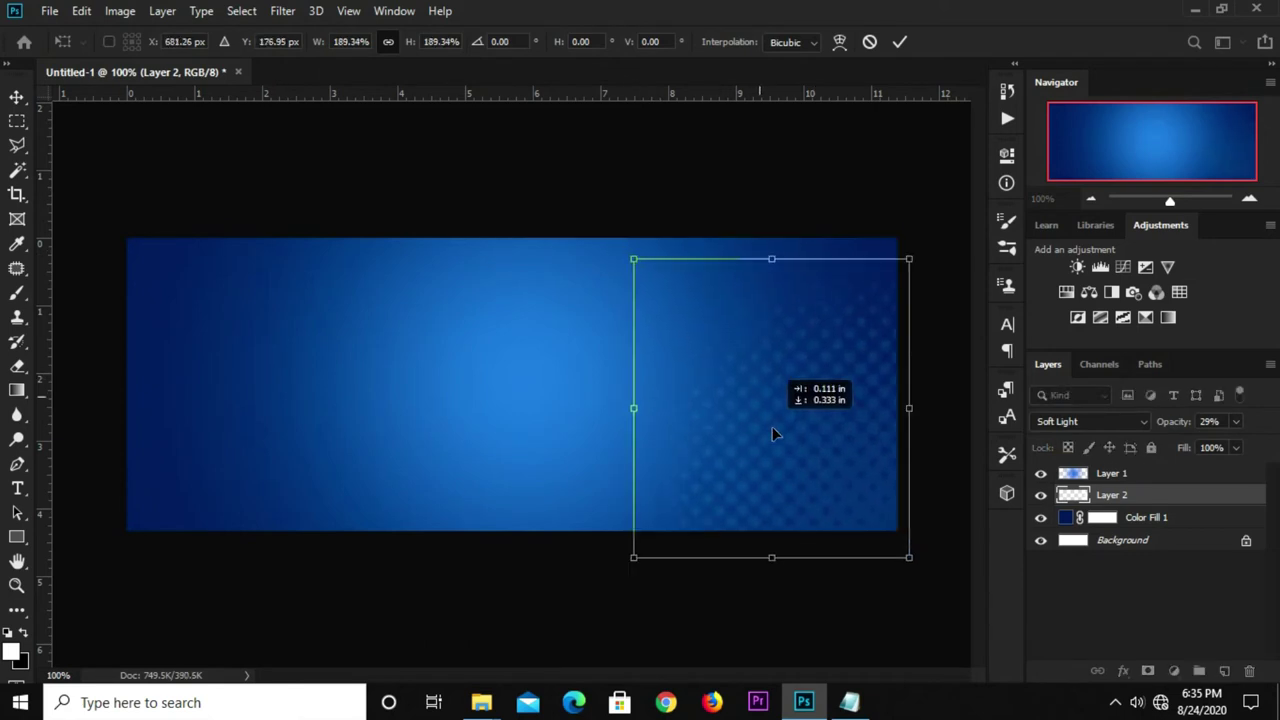
left_click(899, 40)
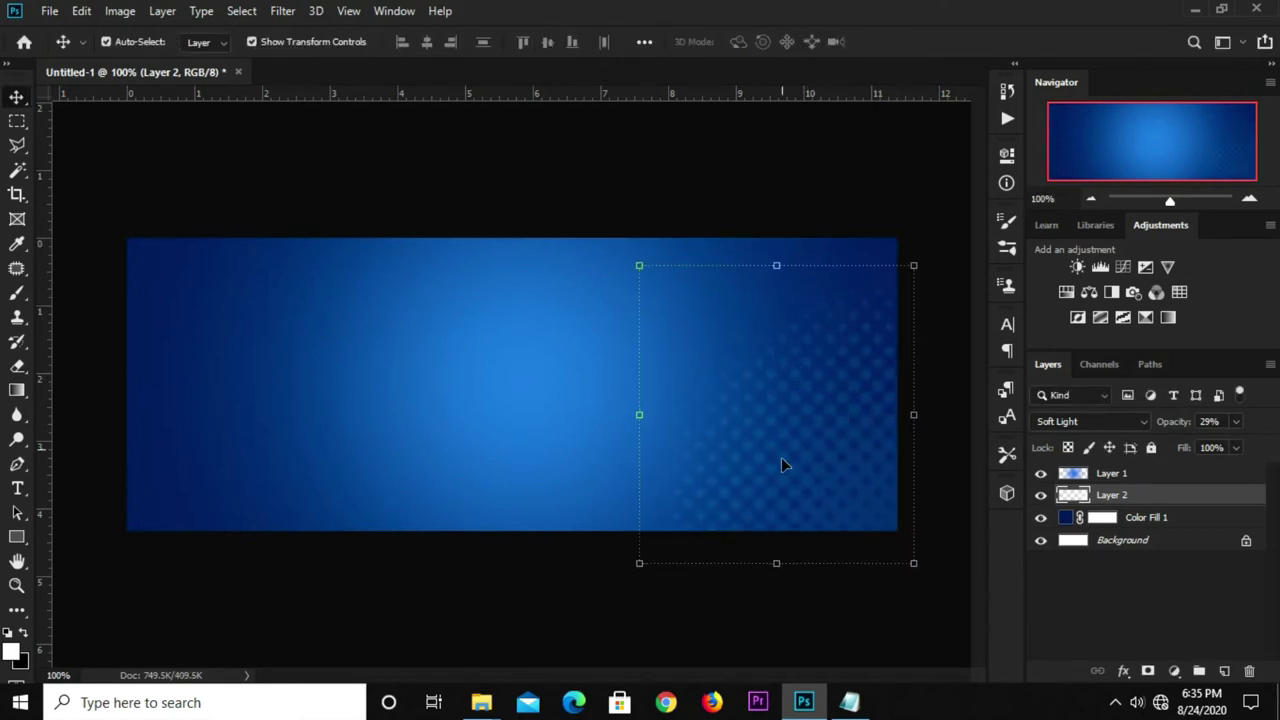
- Add a layer mask to Layer 2 and set up a black 150 px brush
left_click(1147, 671)
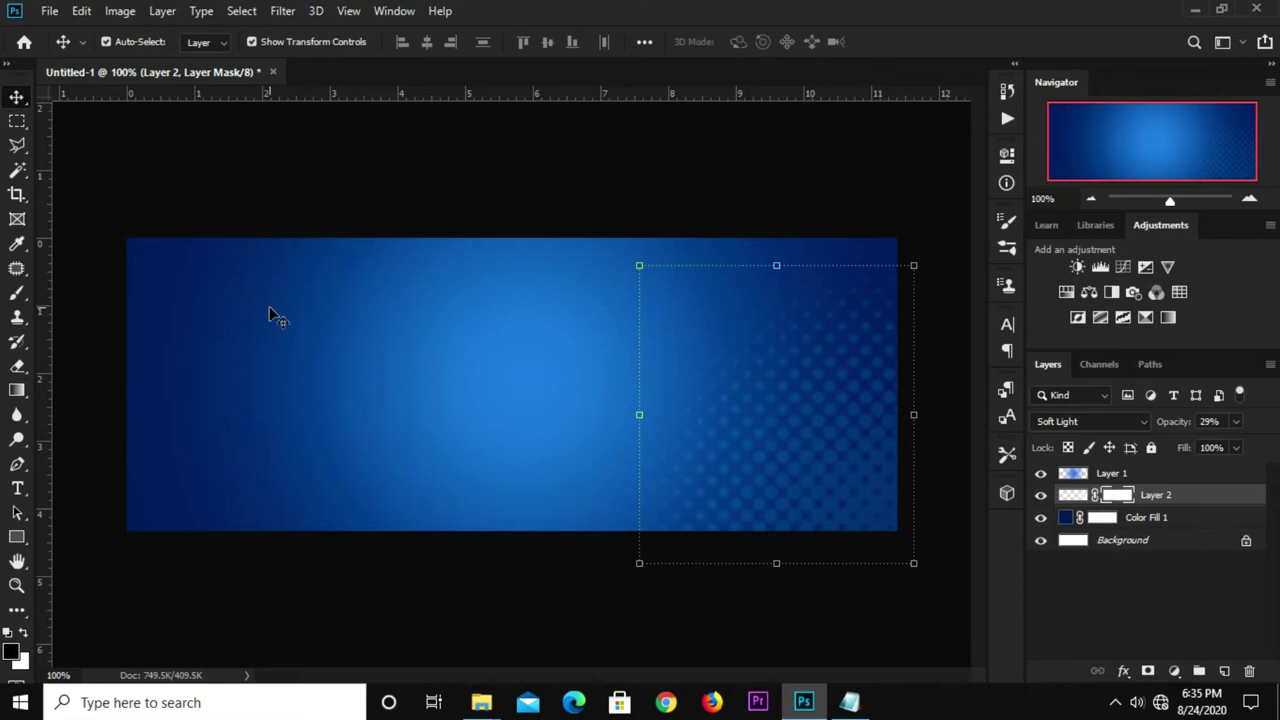
left_click_drag(17, 292, 65, 299)
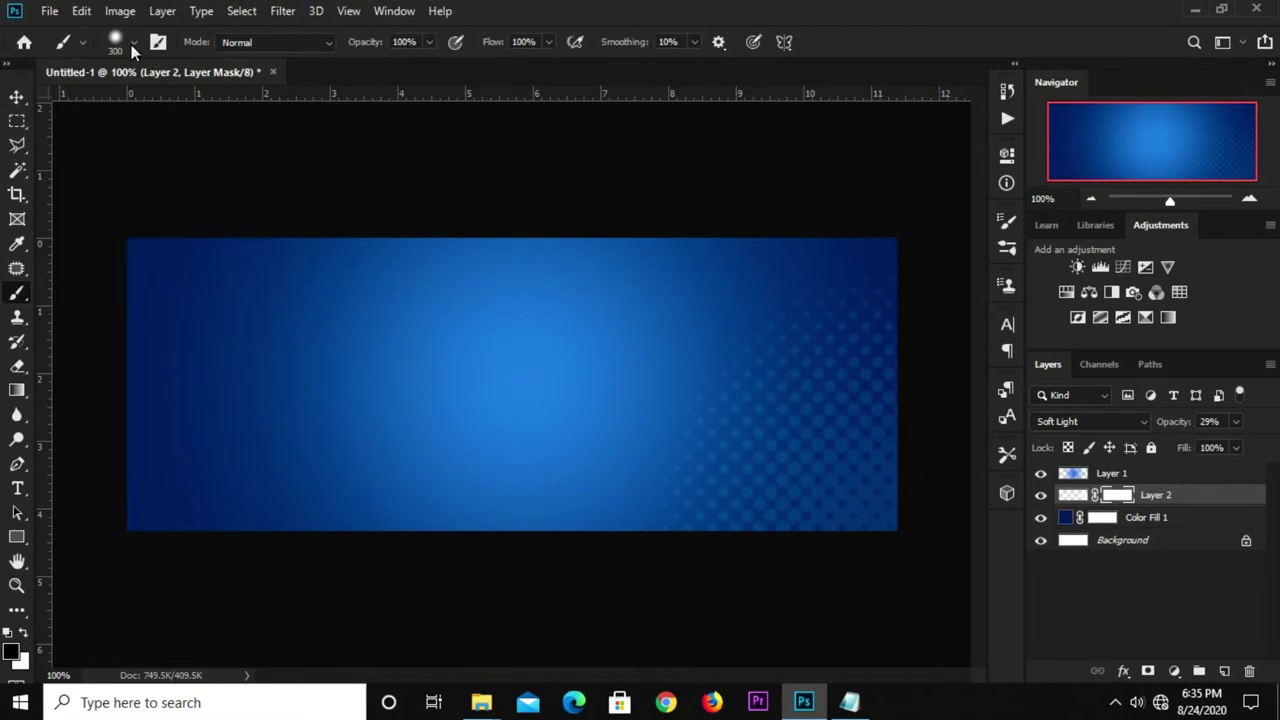
left_click(110, 42)
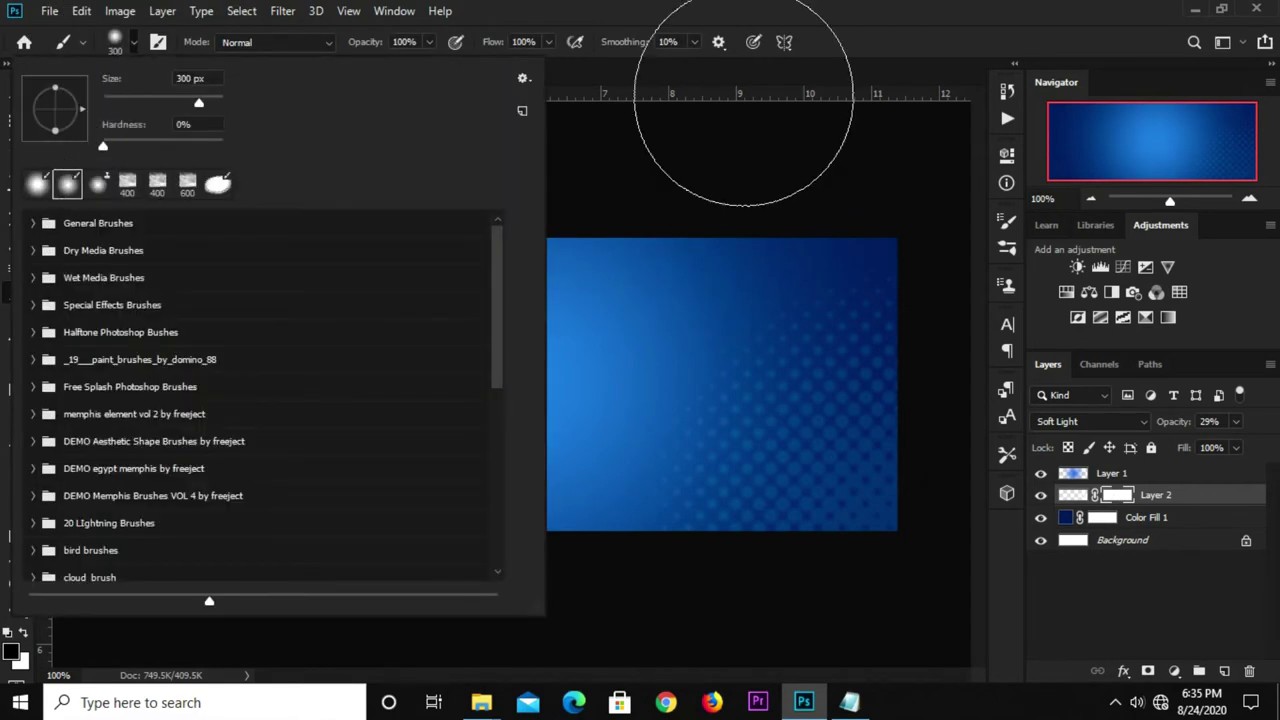
left_click(867, 29)
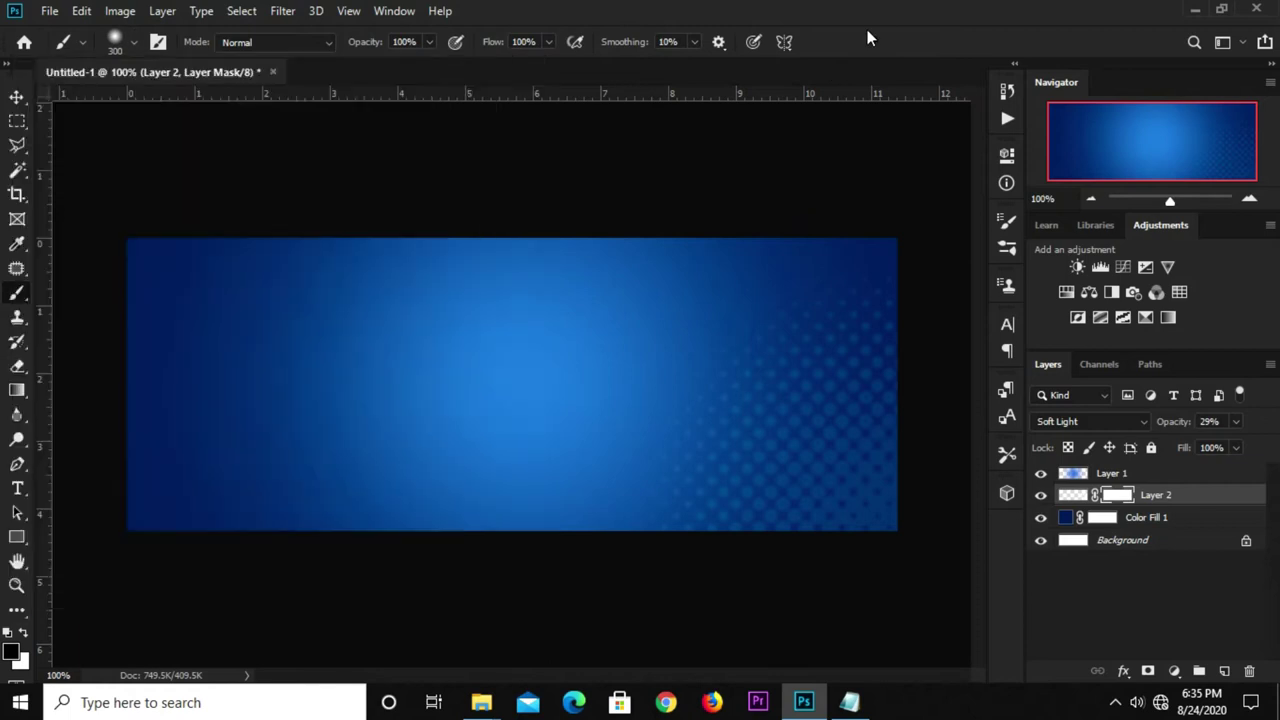
left_click(429, 42)
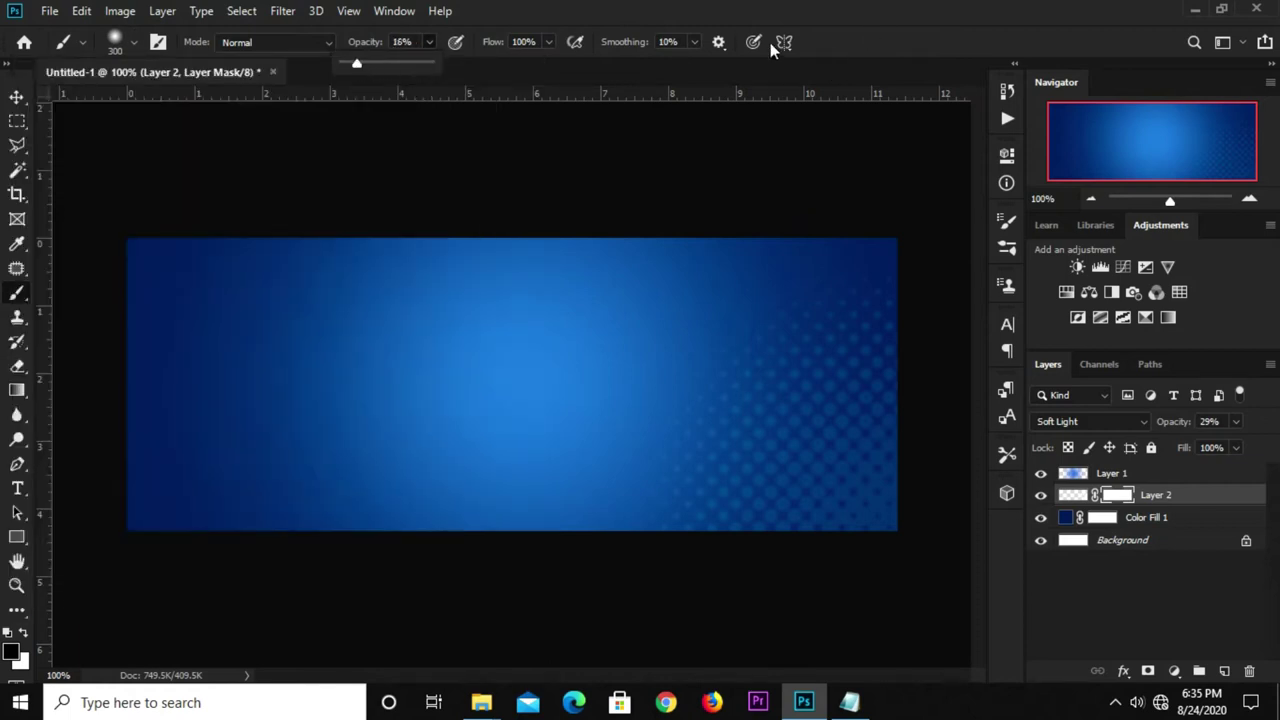
left_click(860, 45)
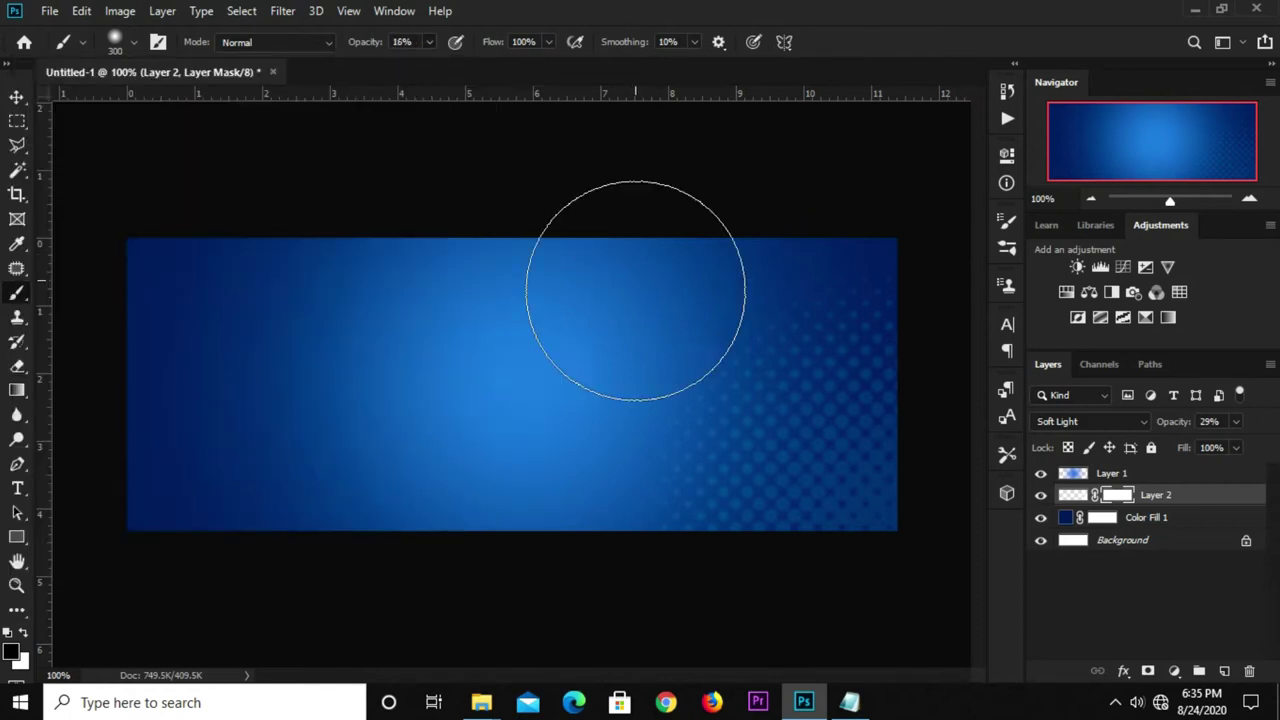
left_click(12, 652)
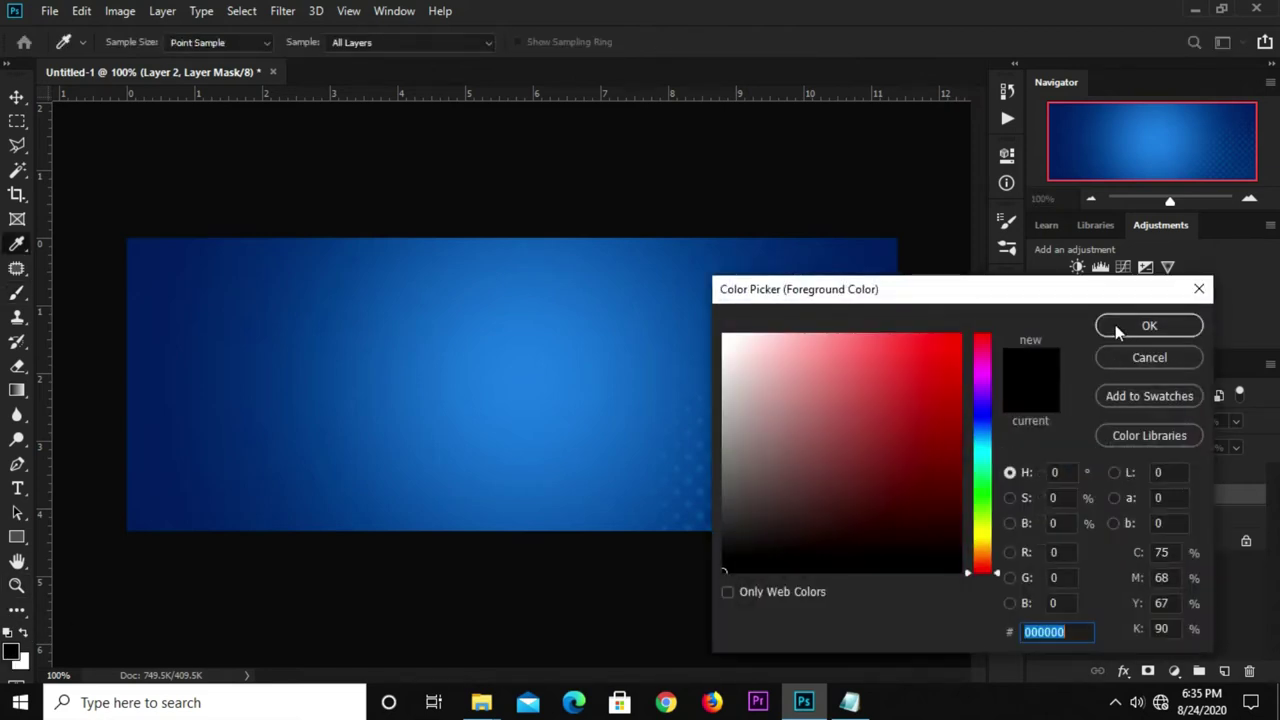
left_click(1149, 326)
key("bracketleft")
key("bracketleft")
- Brush the mask to fade the lower-right and centre-right dots, using 47% brush opacity
mouse_move(810, 455)
left_mouse_down()
mouse_move(783, 414)
mouse_move(808, 349)
mouse_move(746, 506)
mouse_move(820, 512)
left_mouse_up()
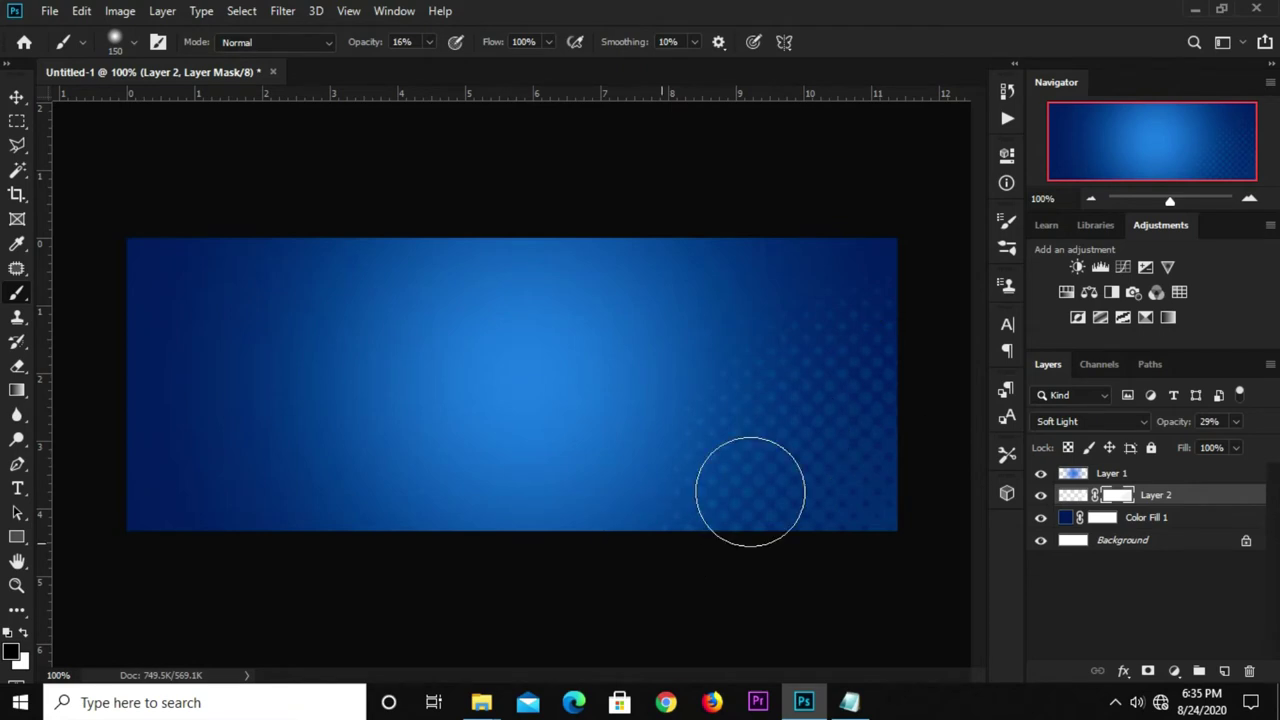
left_click(431, 45)
left_click(809, 257)
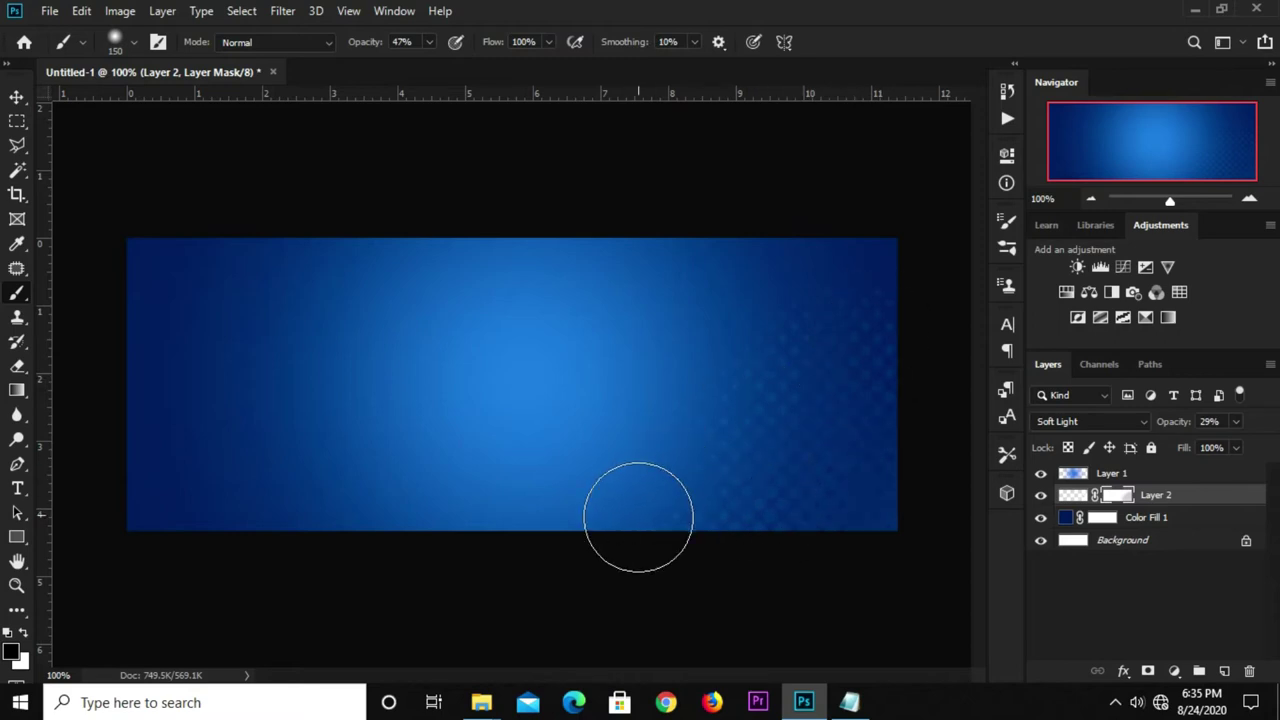
left_click_drag(894, 354, 663, 371)
key("v")
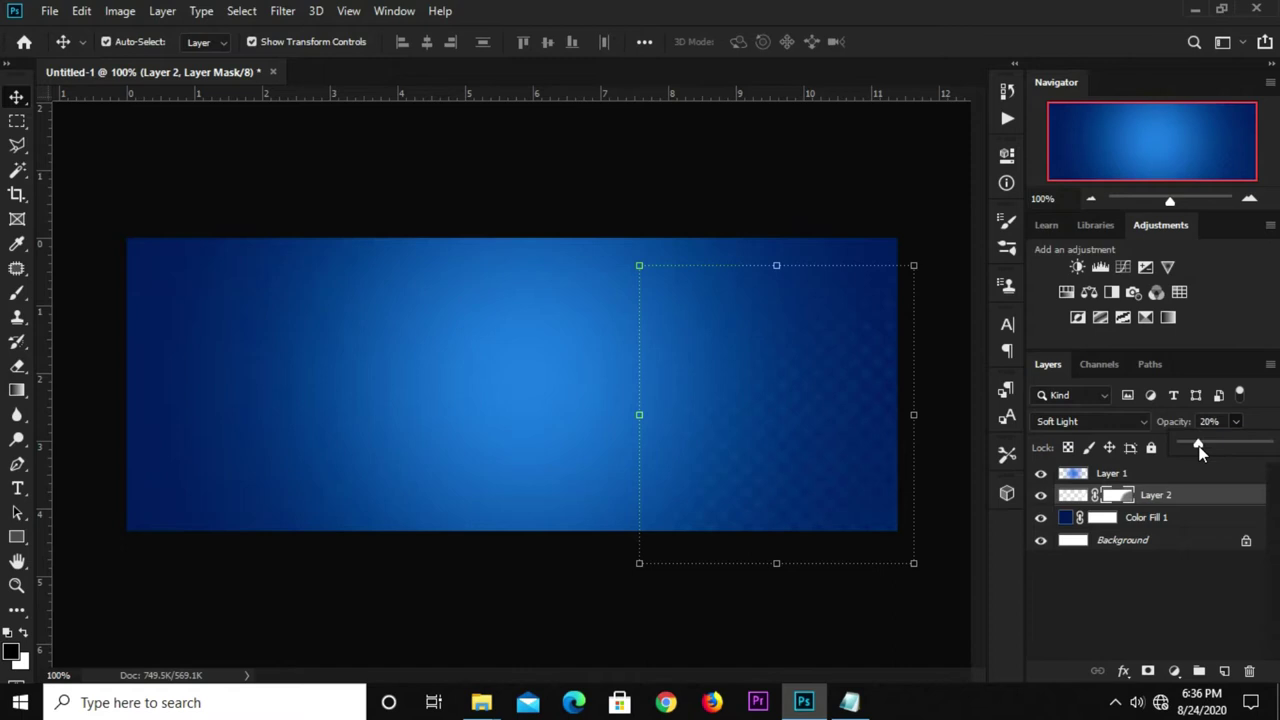
left_click(531, 562)
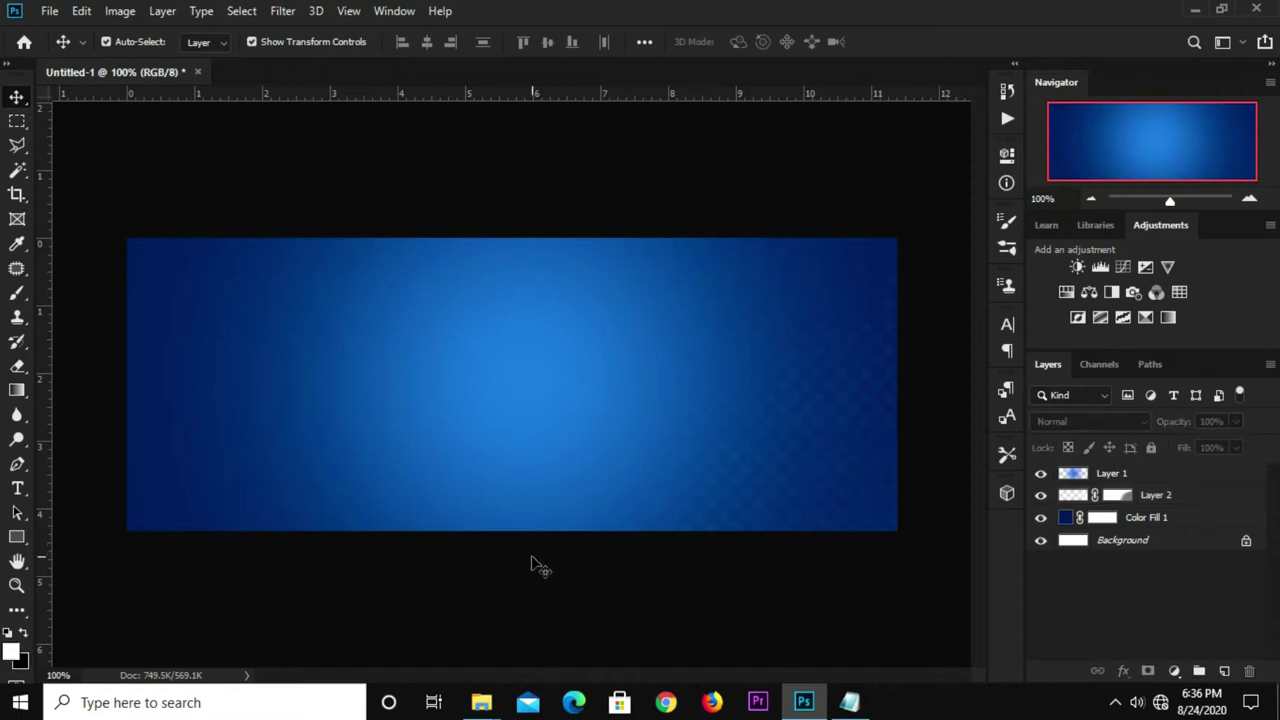
- Open headphone resources.psd and drag the headphones layer into the banner
left_click(48, 11)
mouse_move(85, 121)
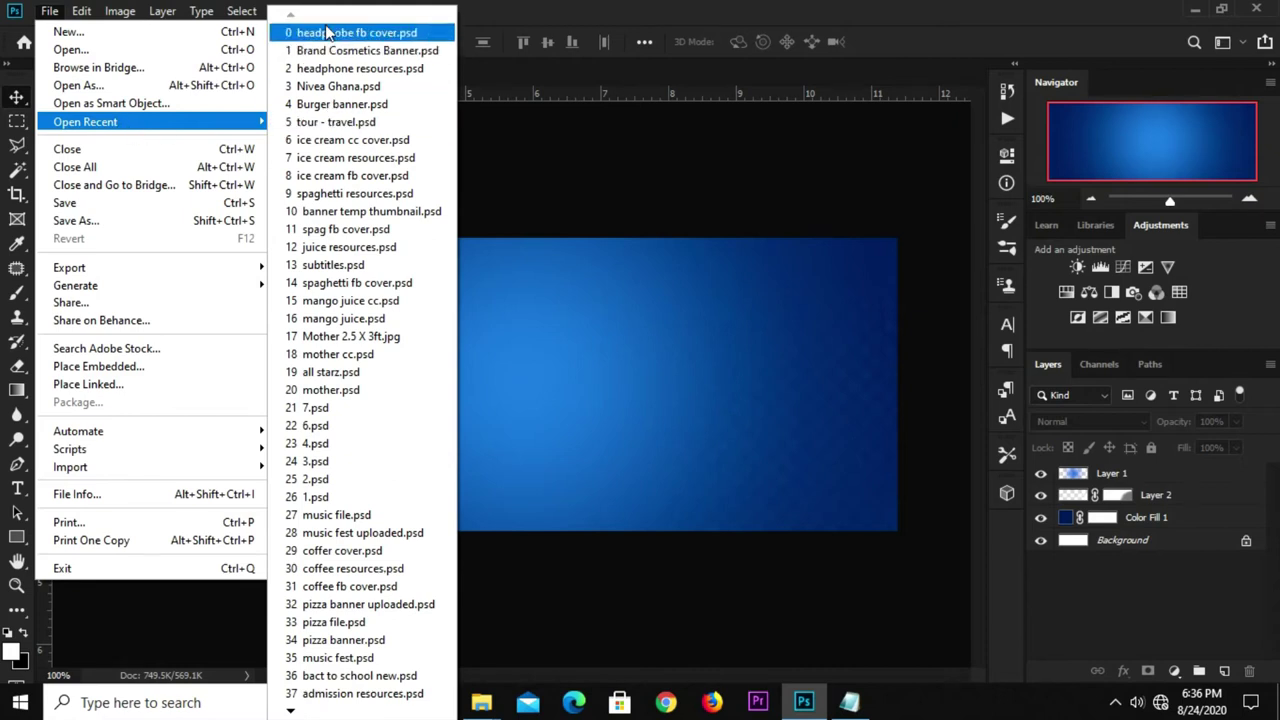
left_click(358, 69)
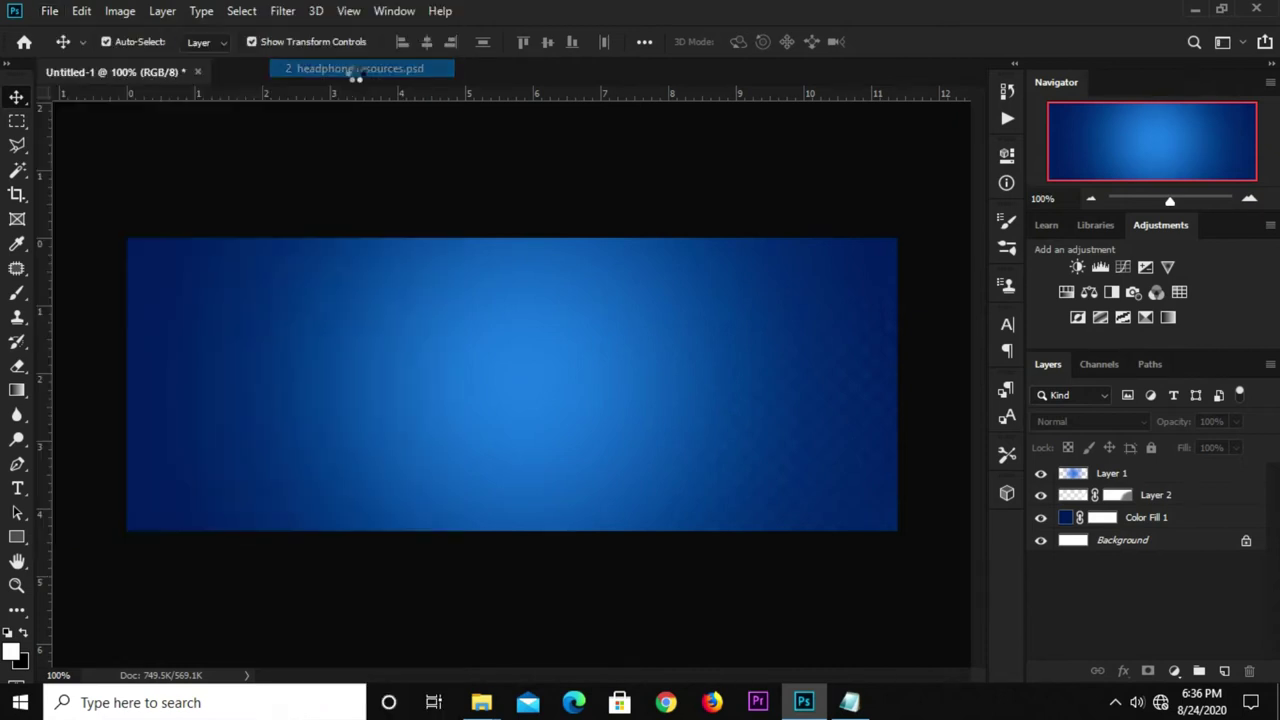
left_click(561, 430)
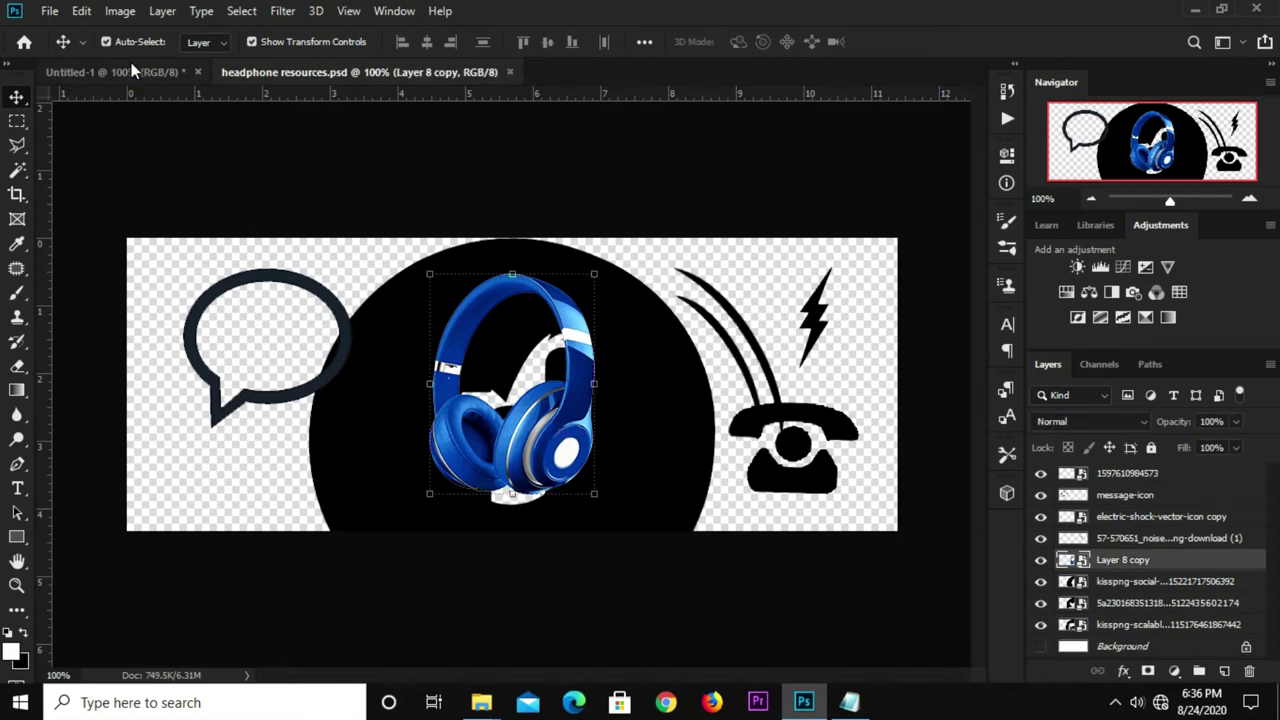
left_click_drag(256, 218, 485, 318)
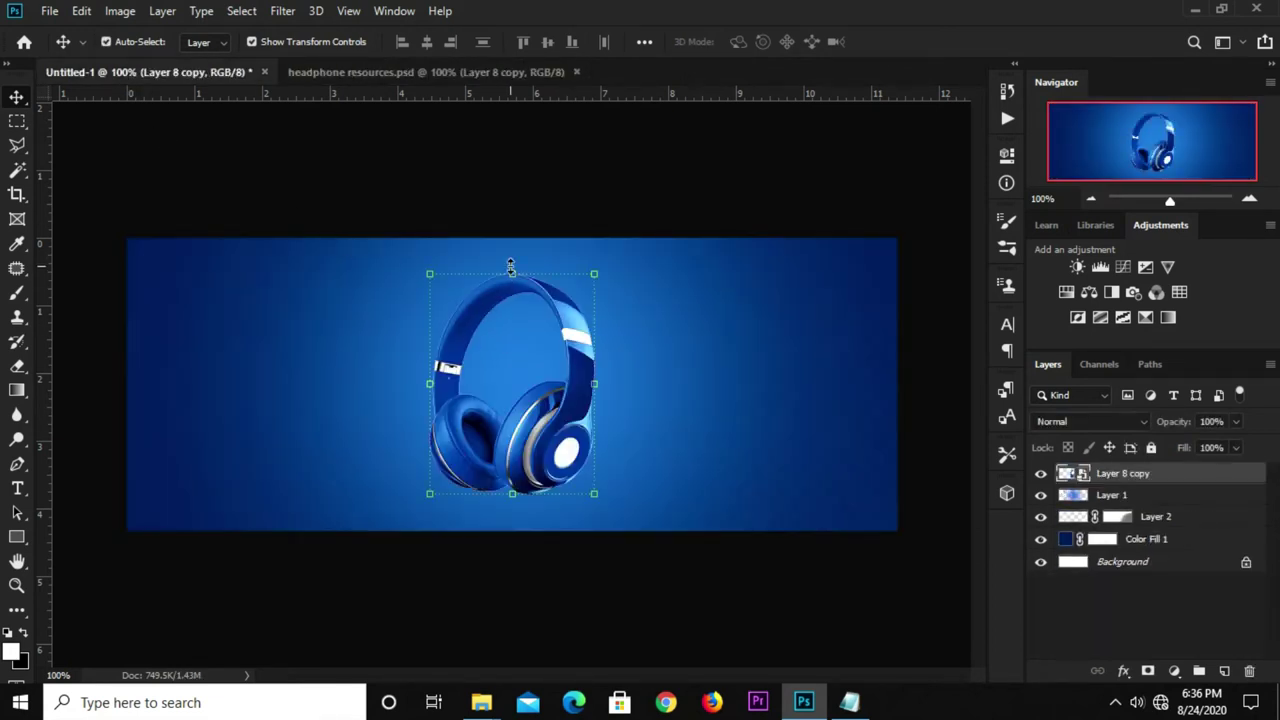
- Enlarge the headphones slightly and shift them right to centre them
key("ctrl+t")
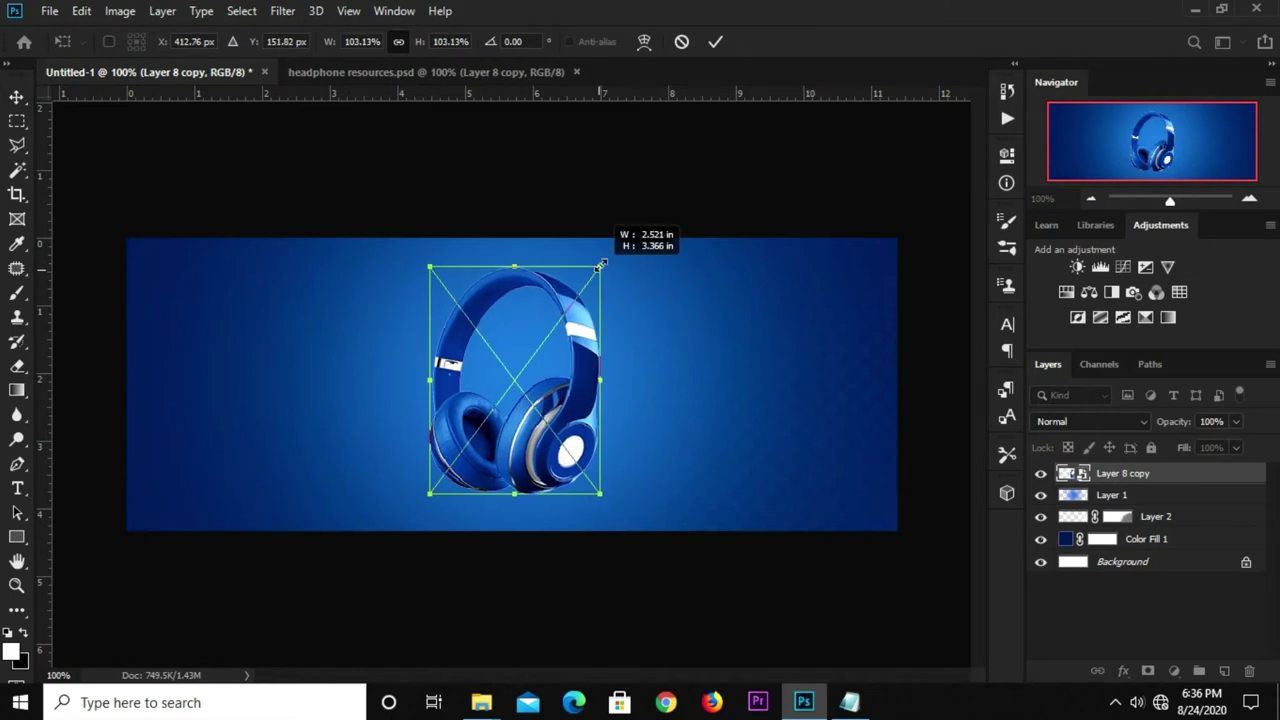
left_click_drag(592, 272, 609, 254)
key("Return")
mouse_move(524, 438)
left_mouse_down()
mouse_move(579, 432)
mouse_move(581, 444)
left_mouse_up()
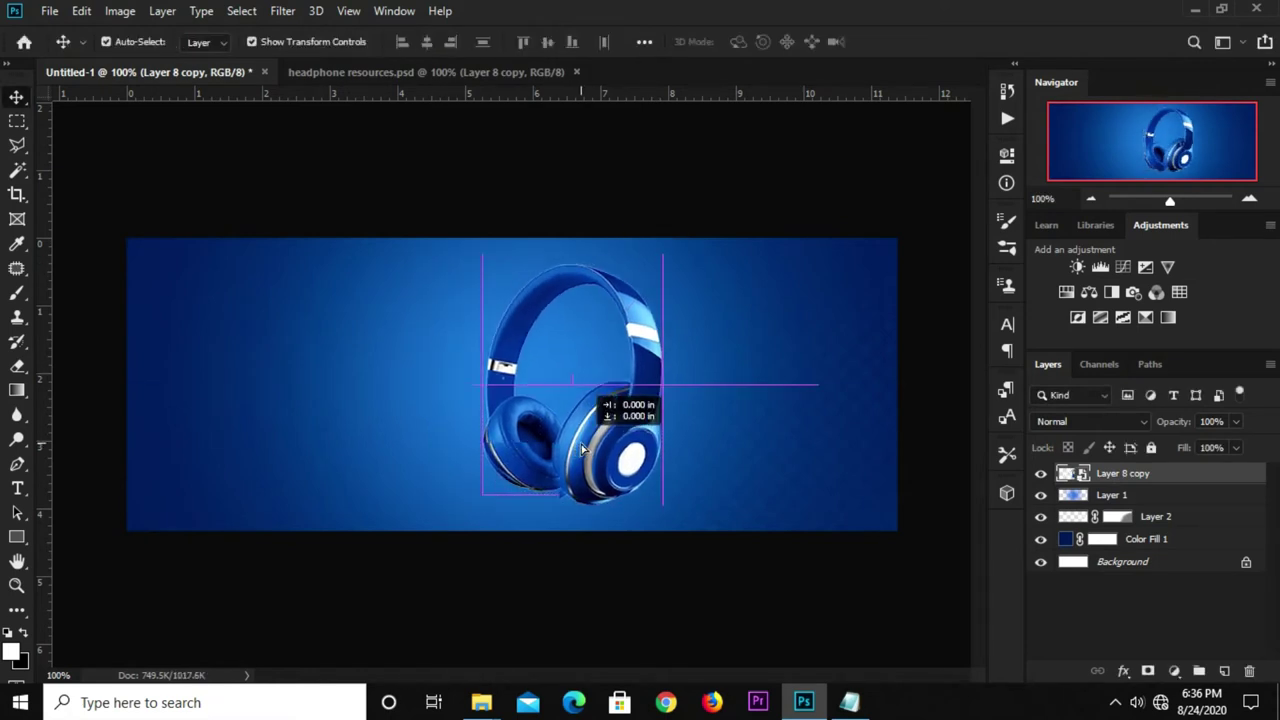
left_click(662, 213)
- Copy the 'New Arrival' line from the Notepad notes
left_click(849, 702)
left_click_drag(242, 205, 140, 205)
right_click(178, 204)
left_click(206, 271)
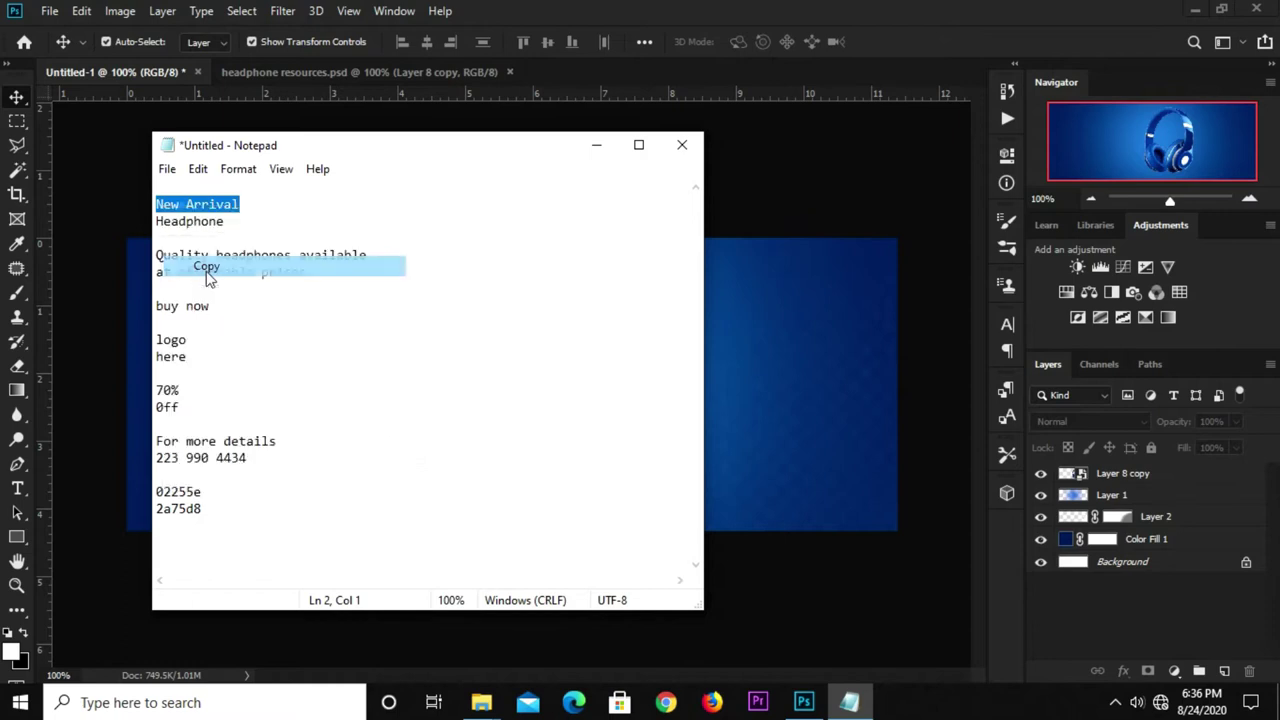
left_click(127, 236)
- Add a vertical guide at 0.542 in and type white (ffffff) 'NEW ARRIVAL' text at top left
left_click_drag(50, 400, 164, 428)
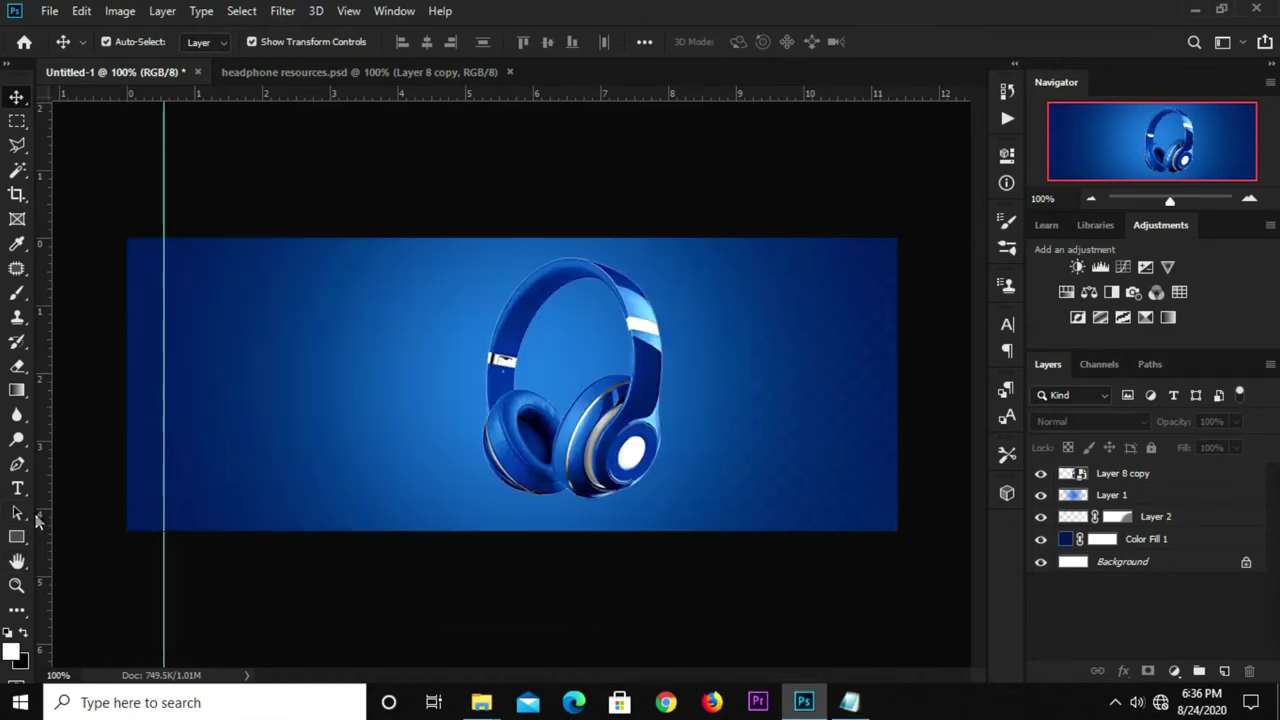
left_click(17, 488)
right_click(17, 488)
left_click(86, 490)
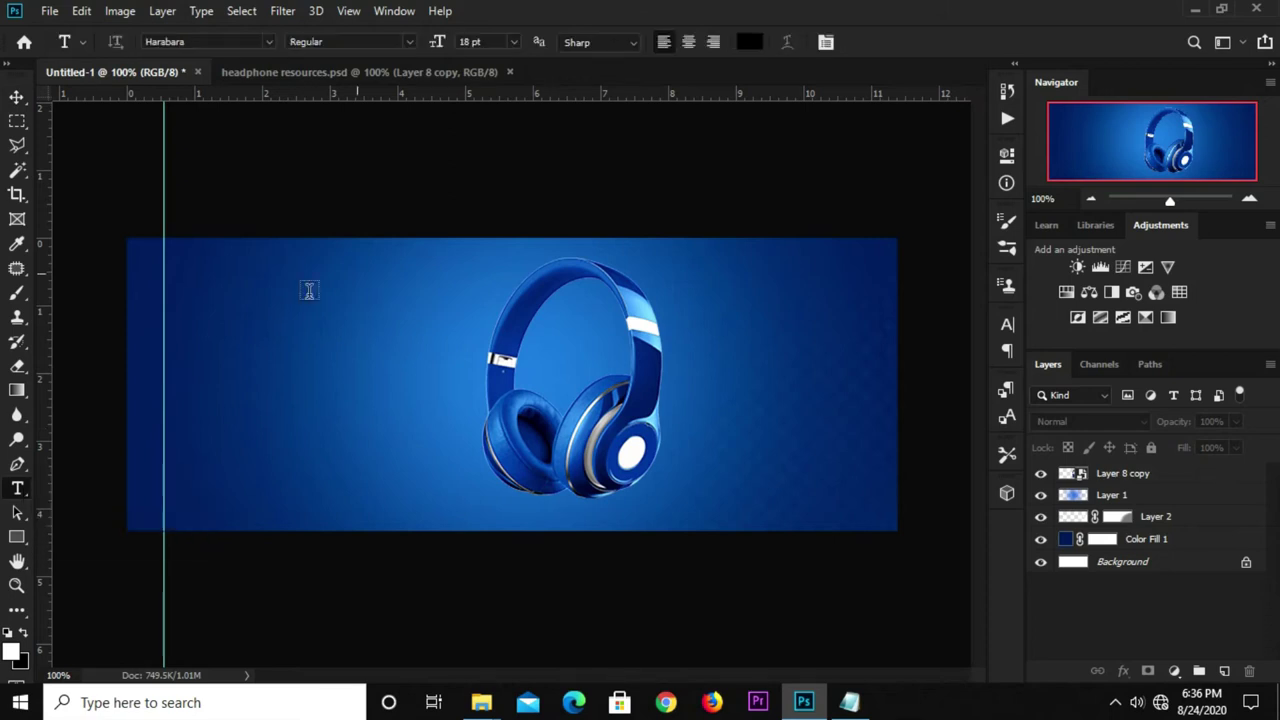
left_click(750, 43)
type("ffffff")
left_click(1140, 326)
left_click(198, 294)
type("NEW ARRIVAL")
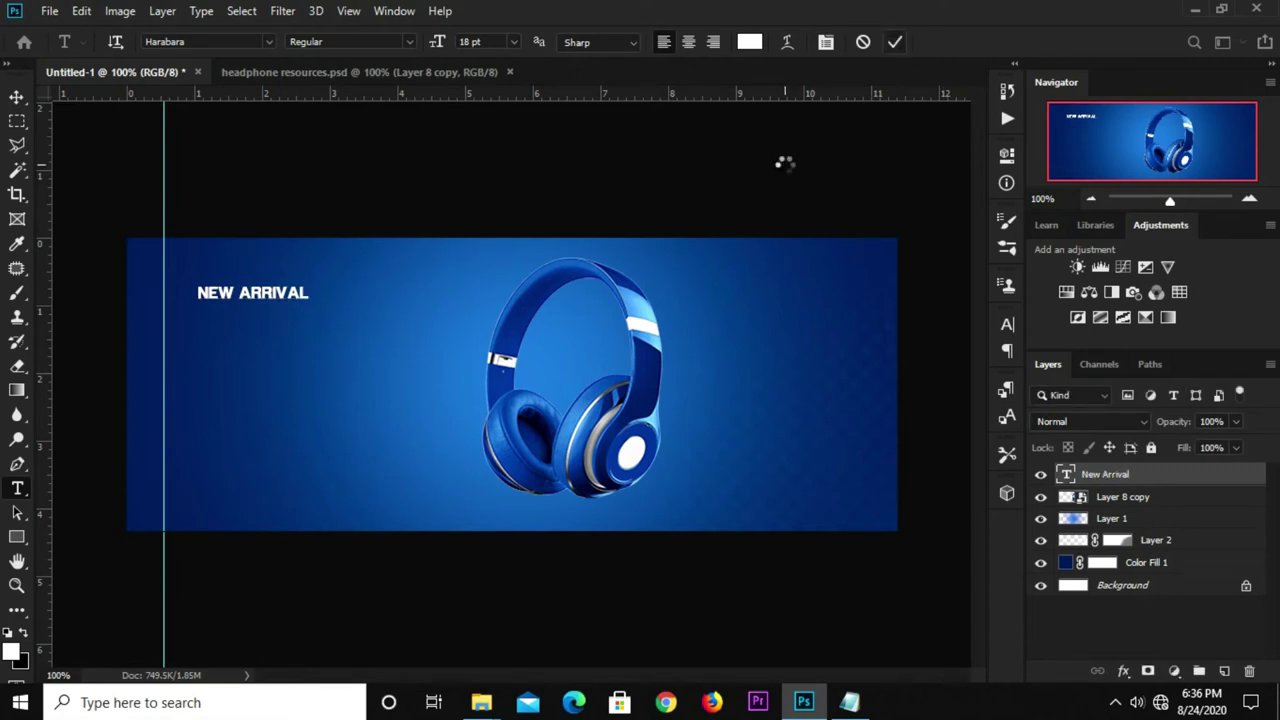
type("v")
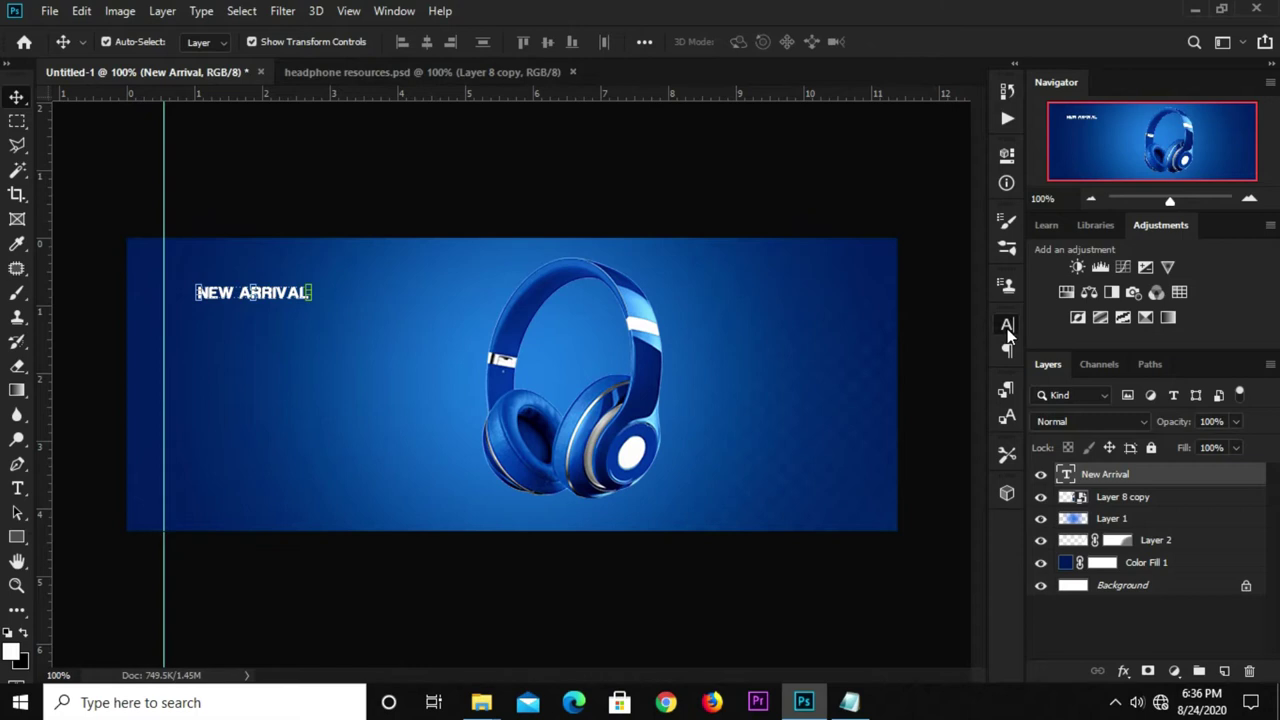
- Set the text to Raleway at 27 pt with All Caps turned off
left_click(1007, 326)
left_click(889, 349)
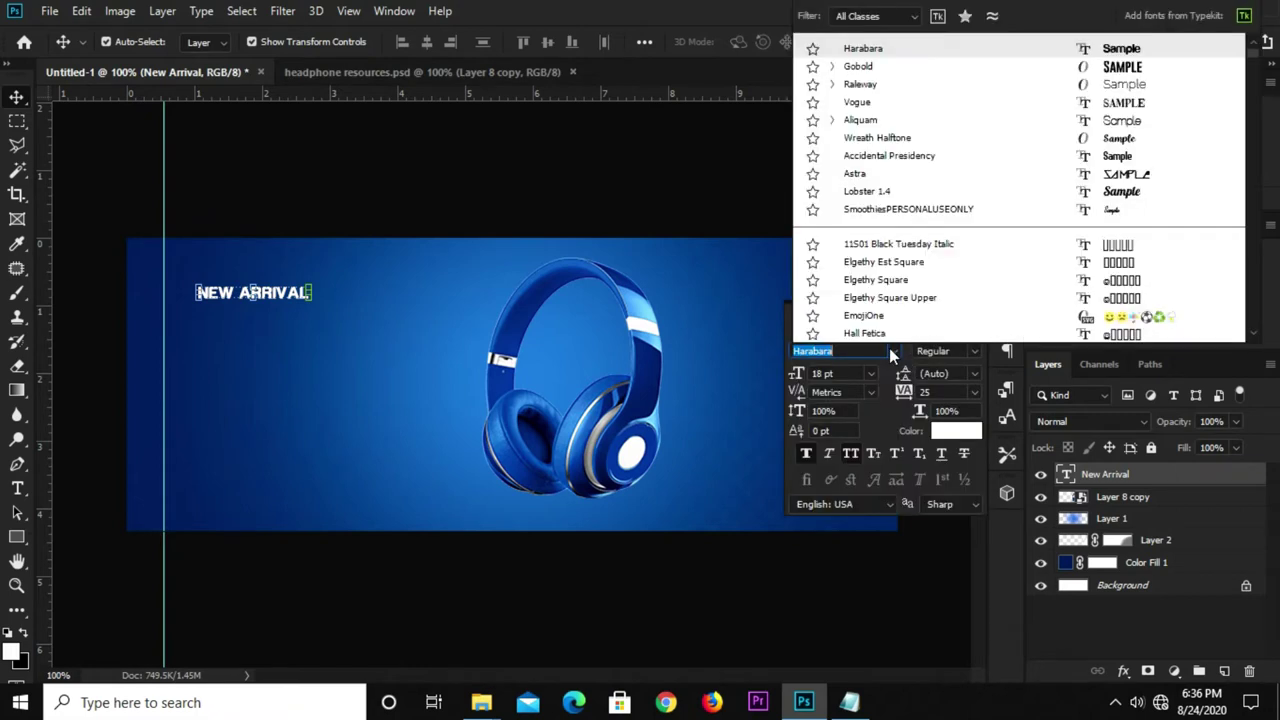
left_click(860, 84)
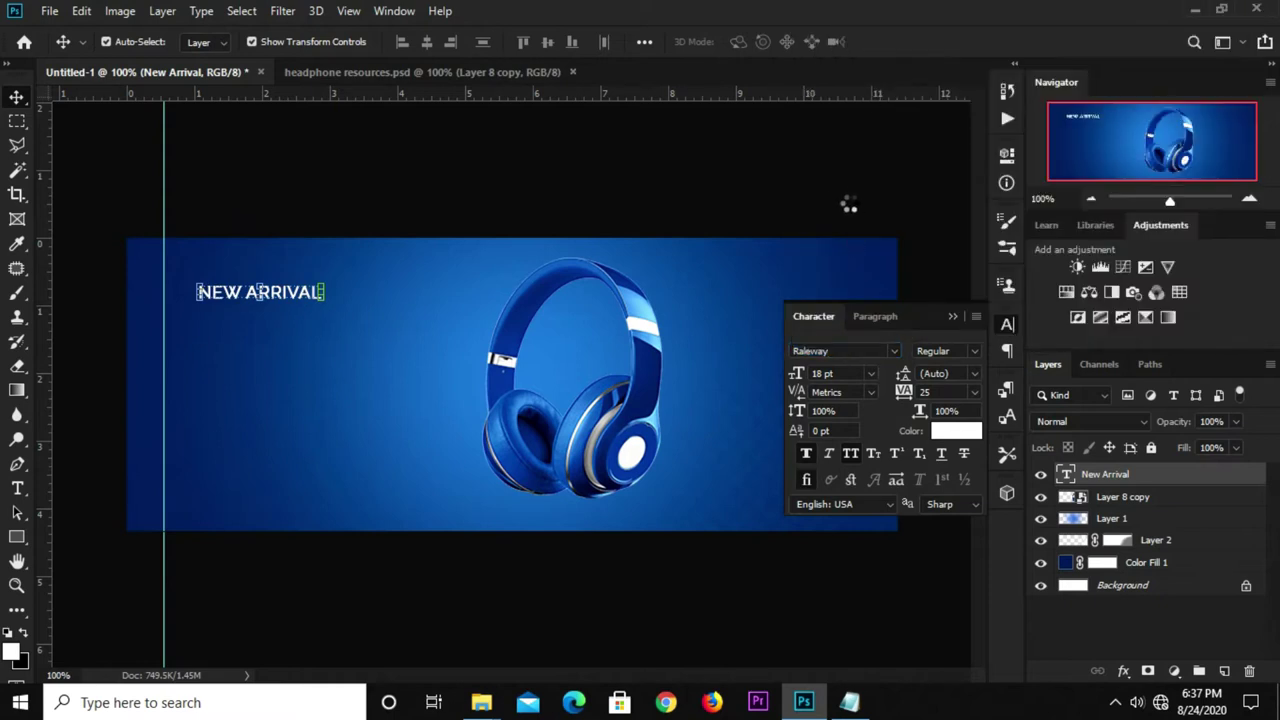
left_click(849, 455)
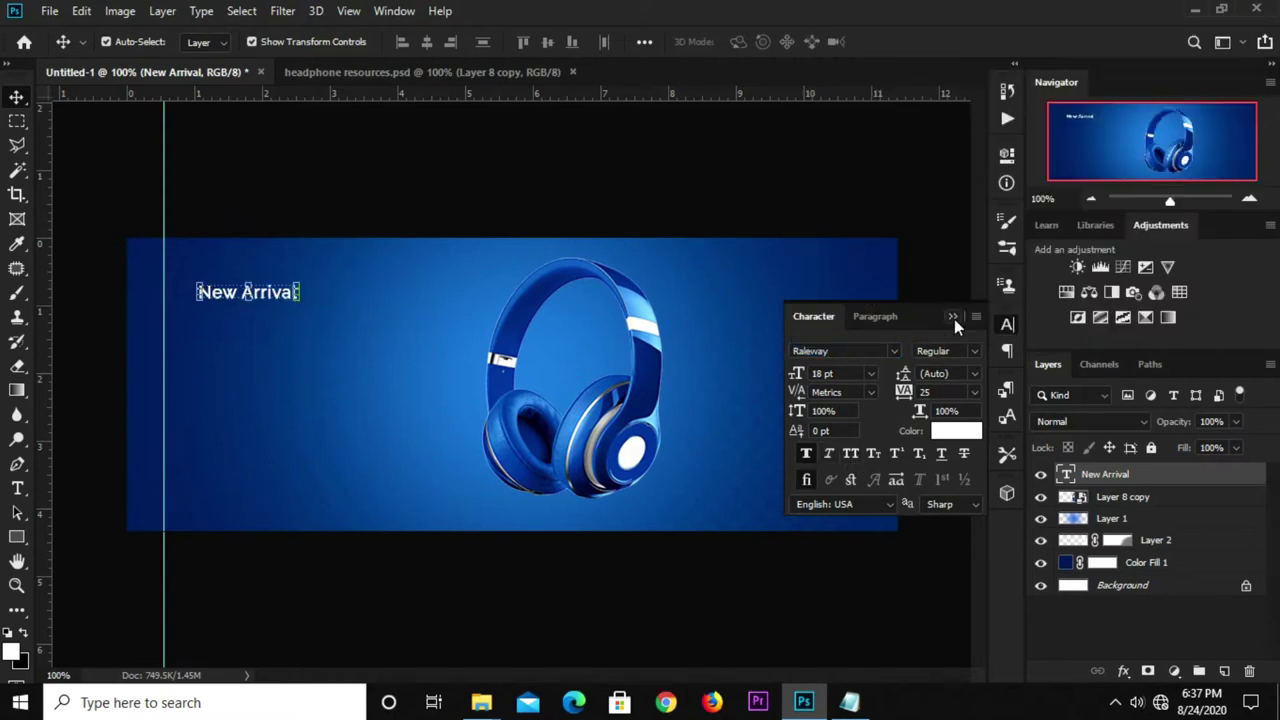
left_click(820, 373)
type("27")
key("Return")
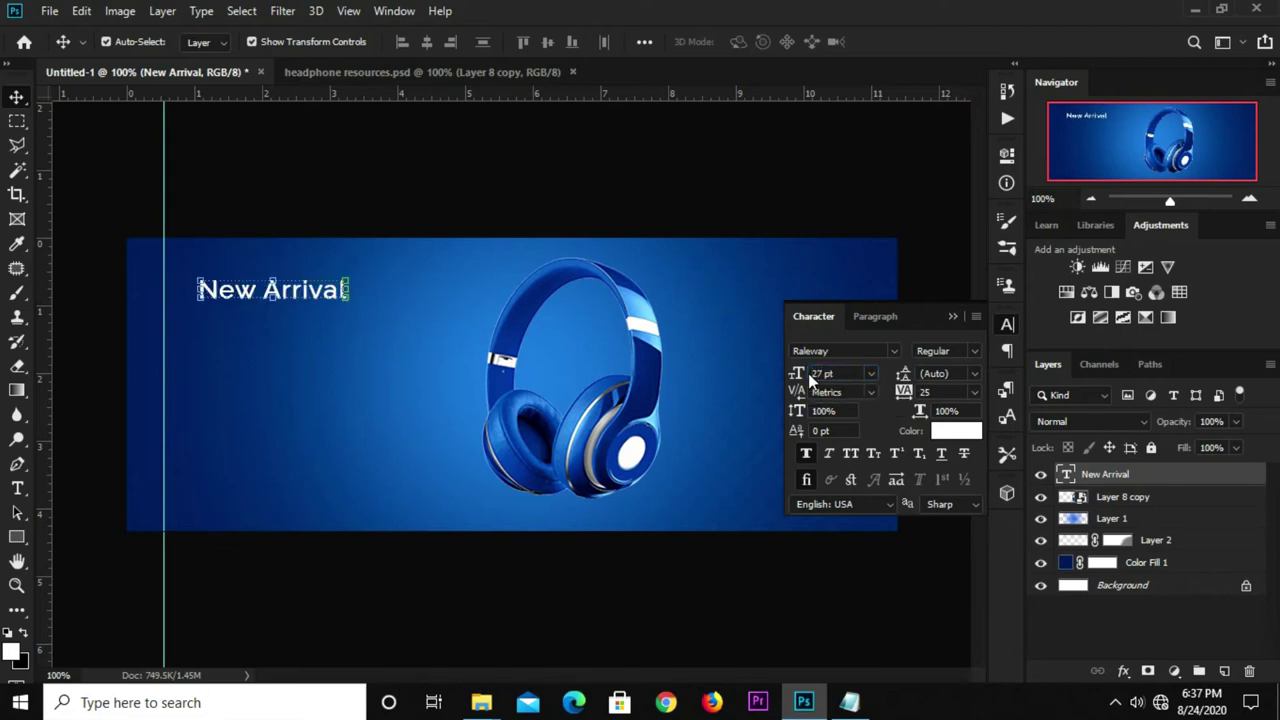
- Add a vertical guide left of the headphones and set New Arrival's tracking to 0
left_click(440, 176)
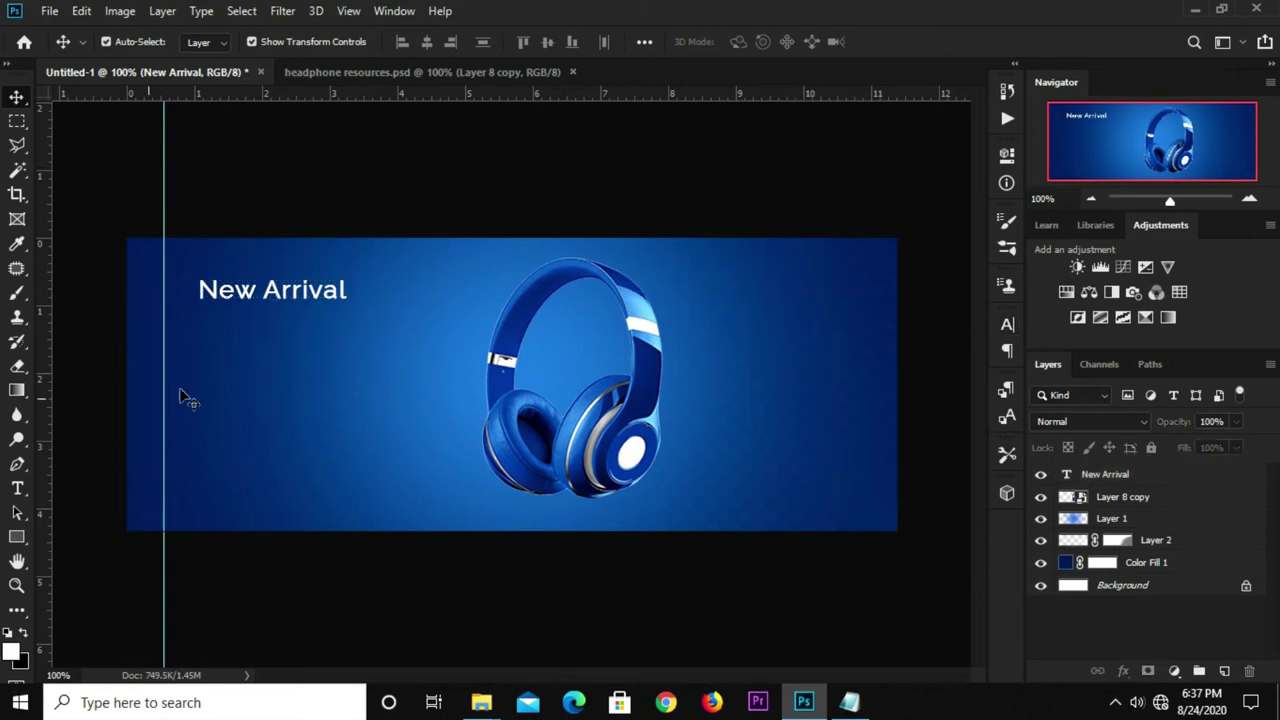
left_click_drag(64, 467, 438, 495)
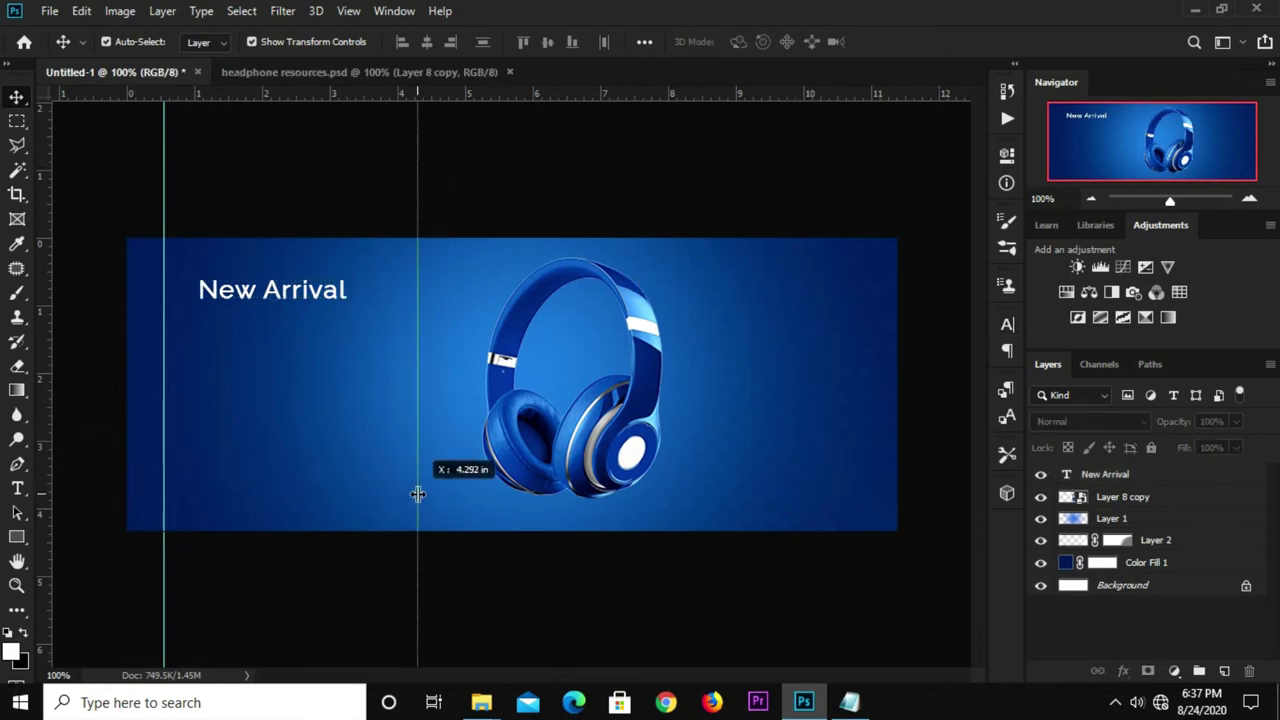
left_click(291, 312)
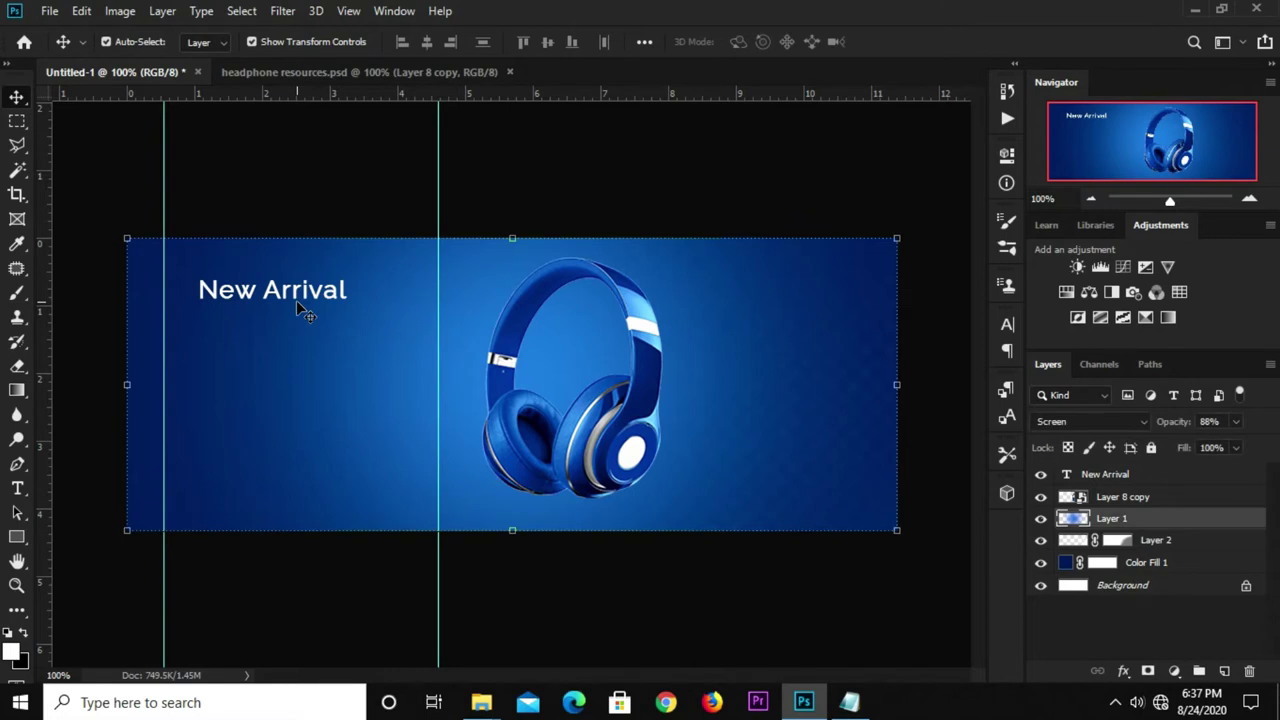
left_click(1007, 326)
left_click(976, 392)
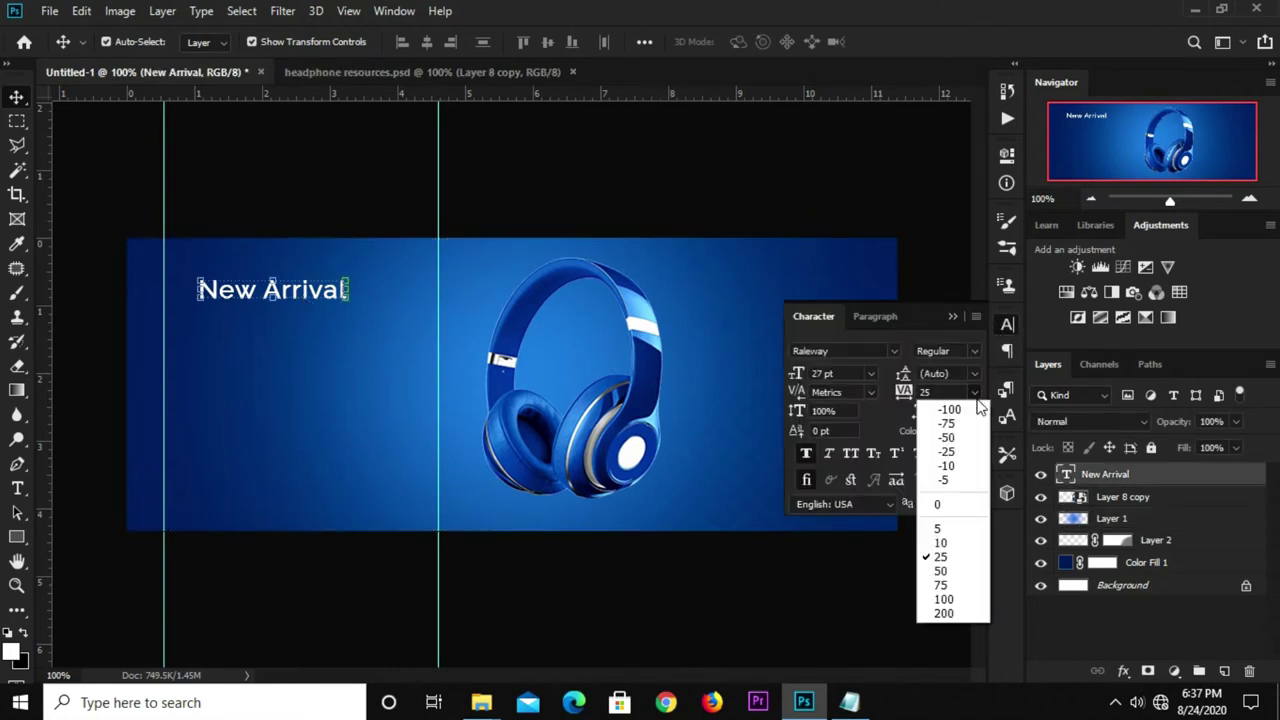
left_click(957, 505)
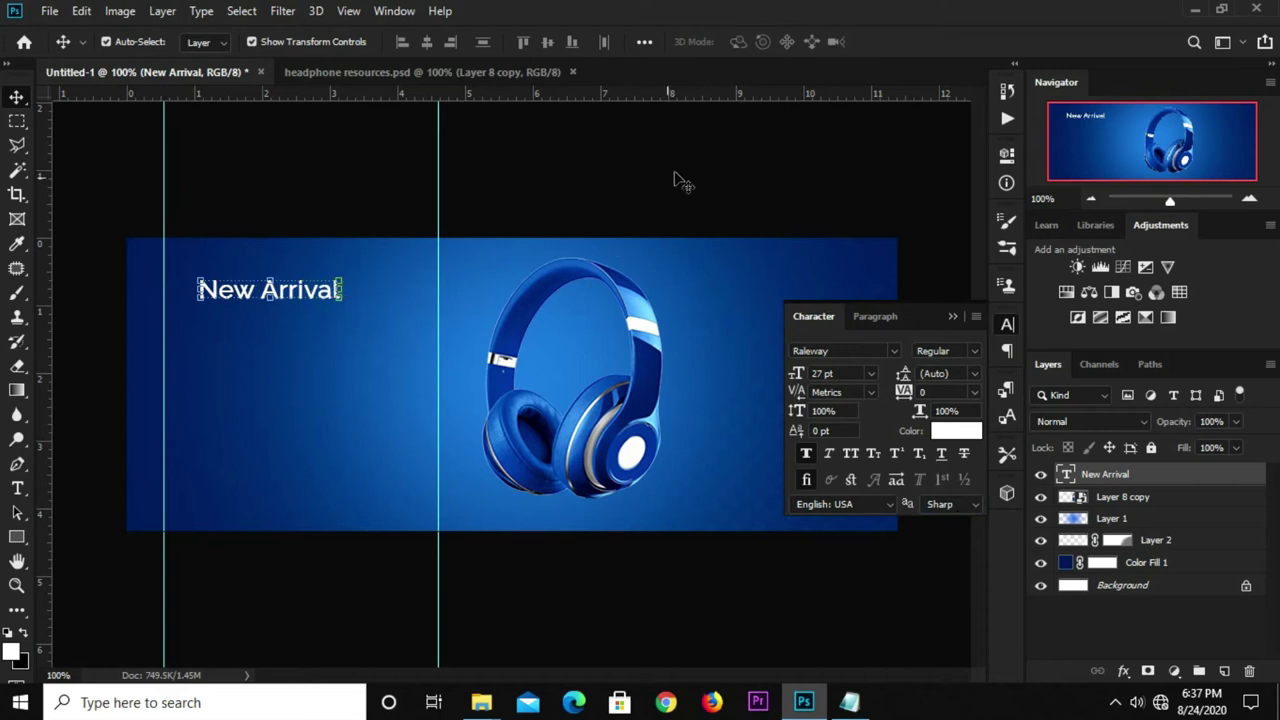
- Duplicate the New Arrival text just below it and set the copy to Harabara
left_click(291, 296)
left_click_drag(298, 303, 300, 328)
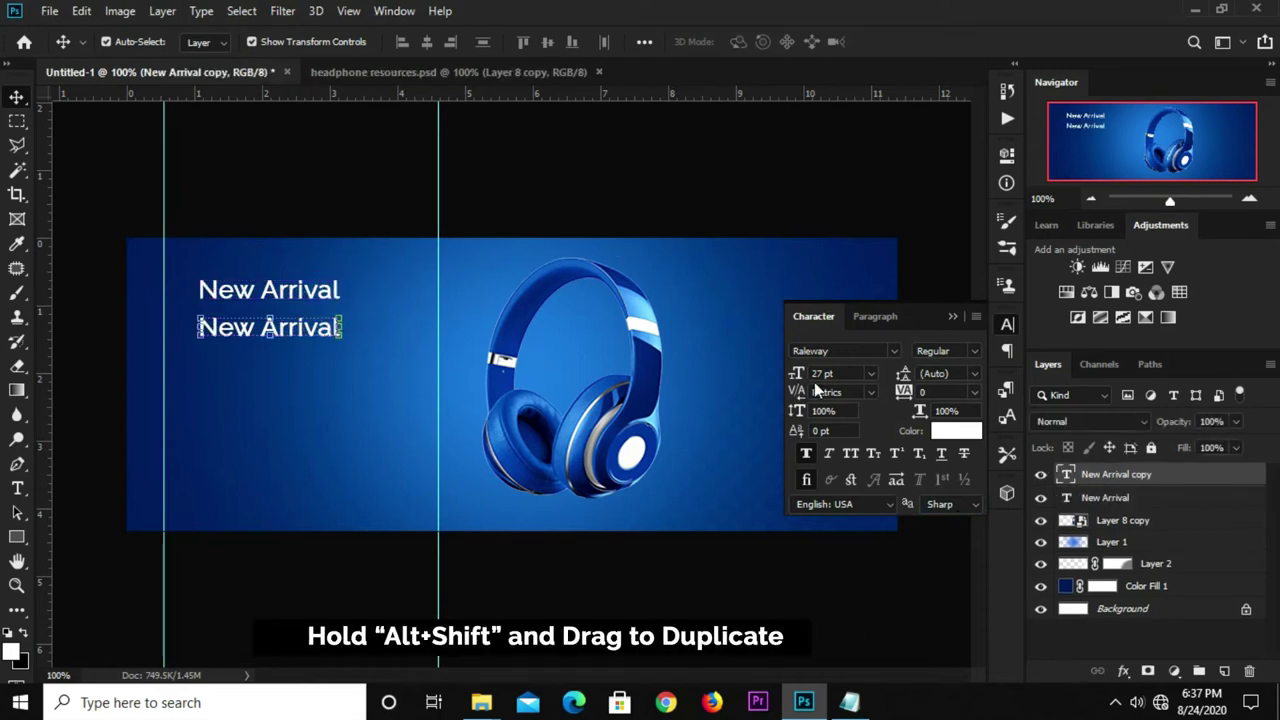
left_click(895, 354)
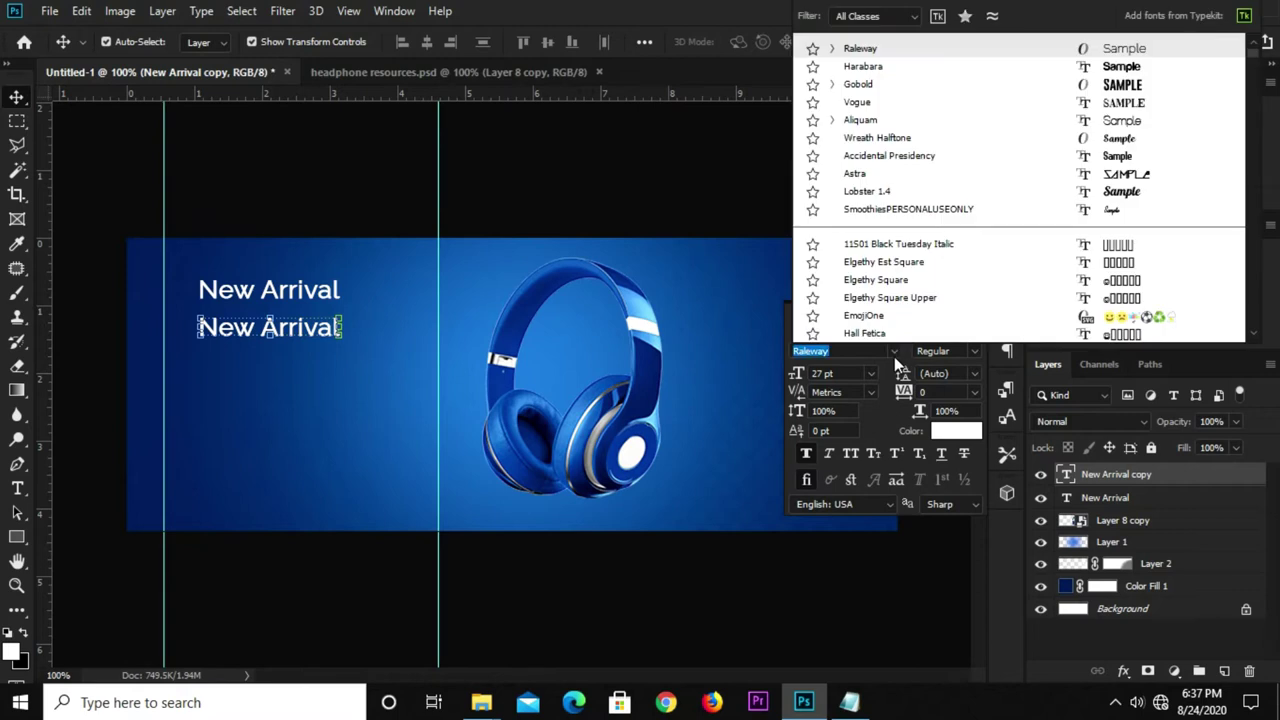
left_click(884, 74)
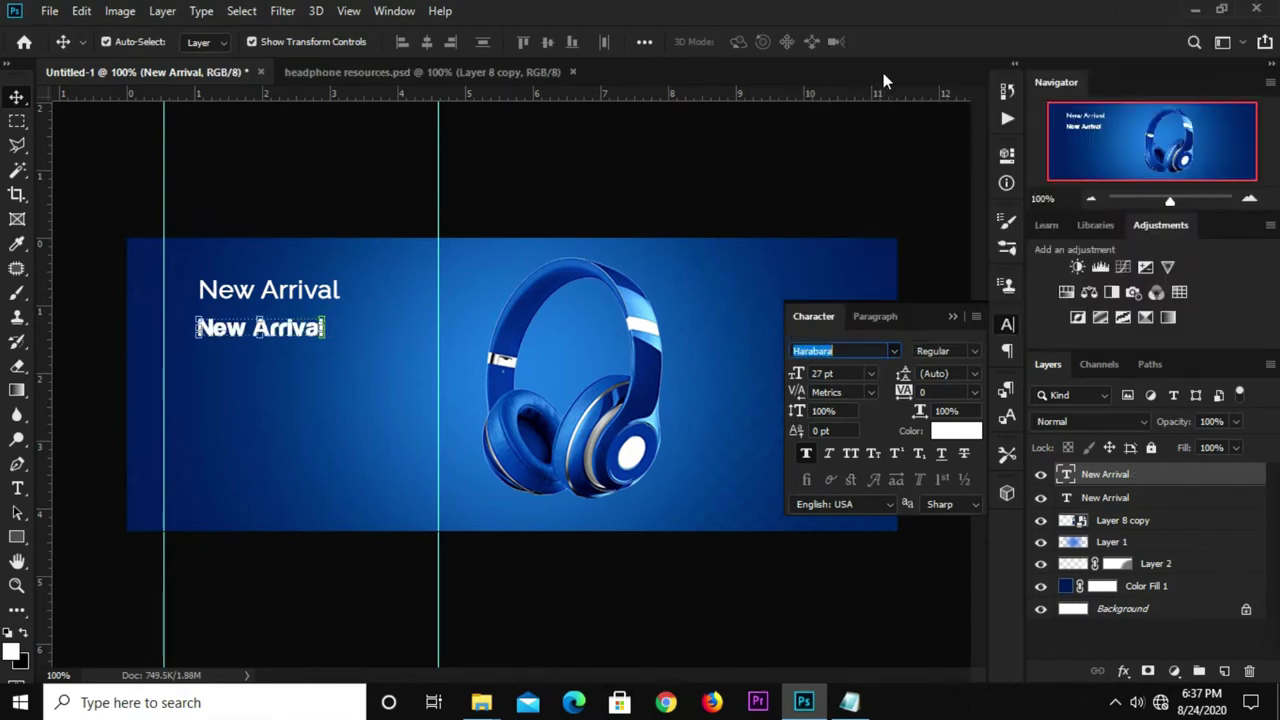
- Copy the word 'Headphone' from the Notepad notes
left_click(849, 702)
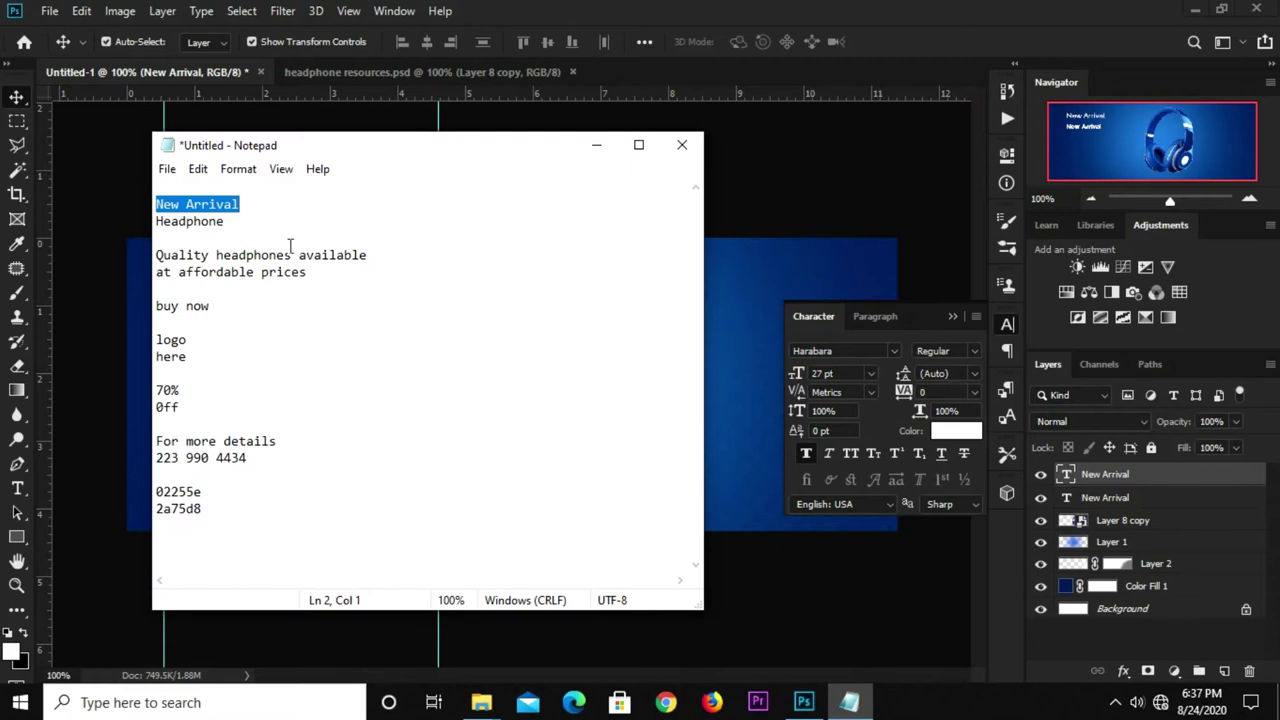
left_click_drag(227, 221, 156, 221)
right_click(163, 221)
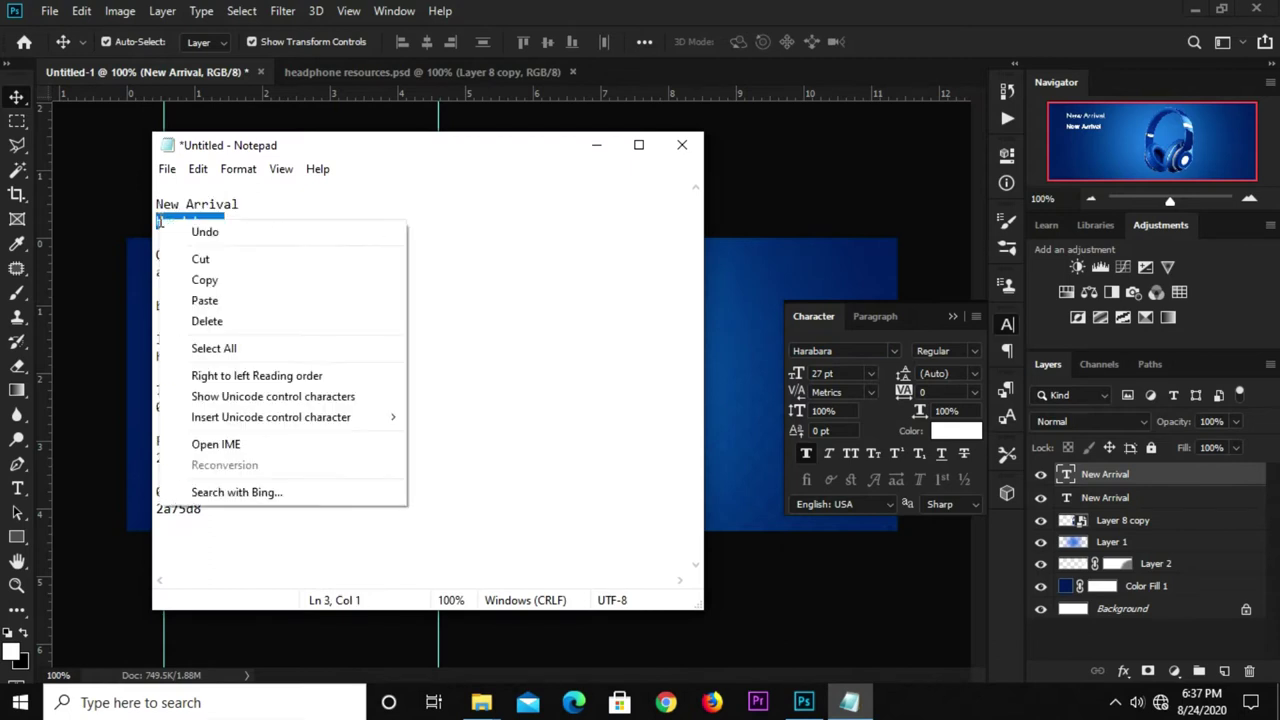
left_click(204, 280)
left_click(858, 62)
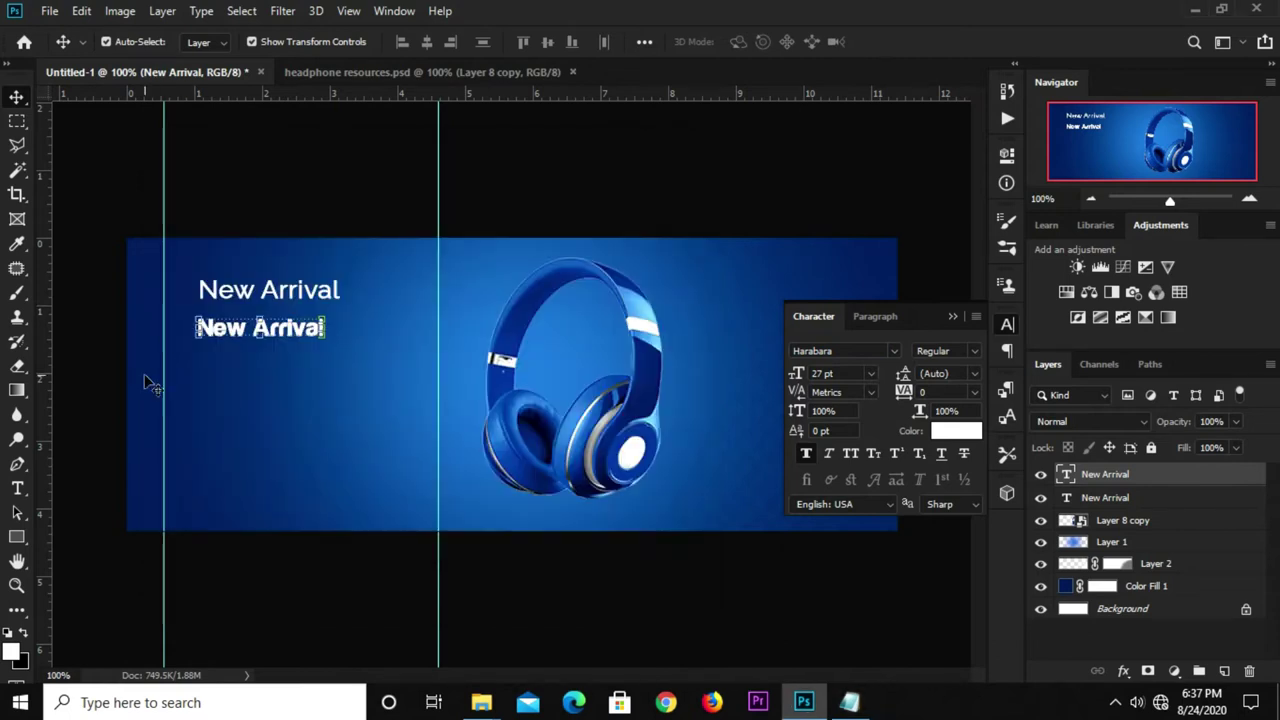
- Replace the copied line with 'Headphone' and set its tracking to 25
left_click(14, 487)
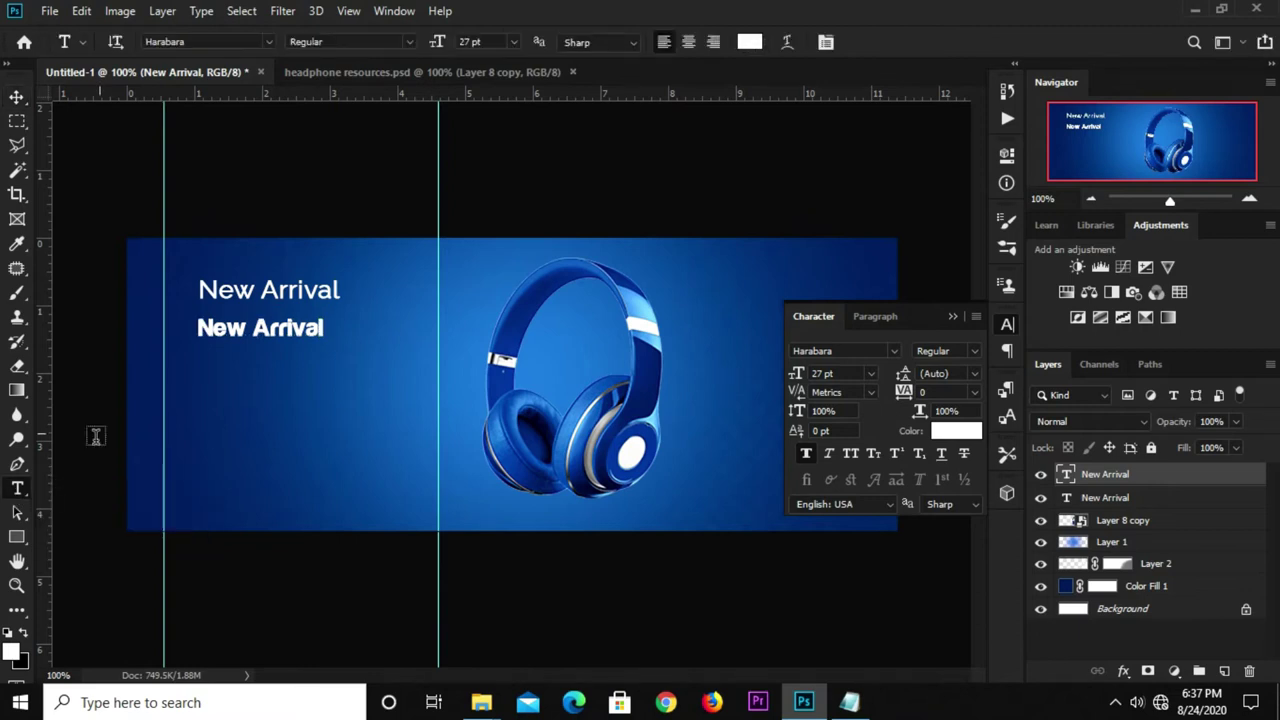
left_click(227, 337)
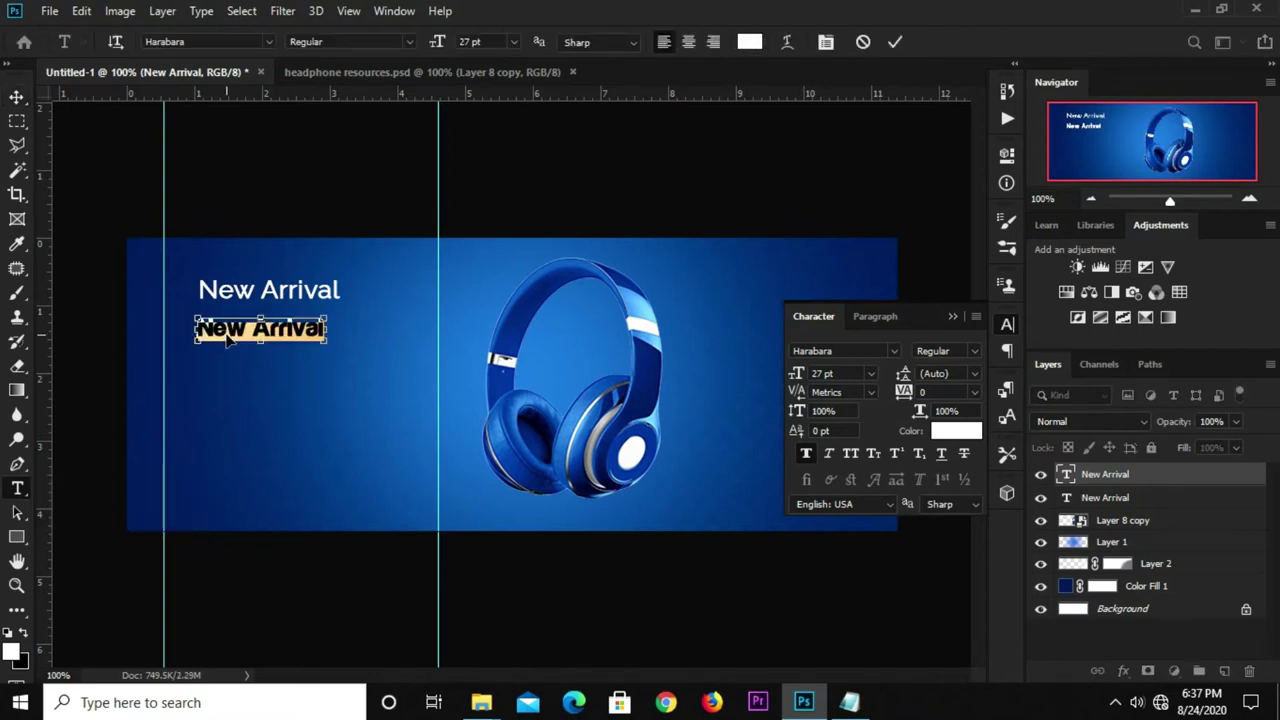
left_click(218, 328)
key("ctrl+v")
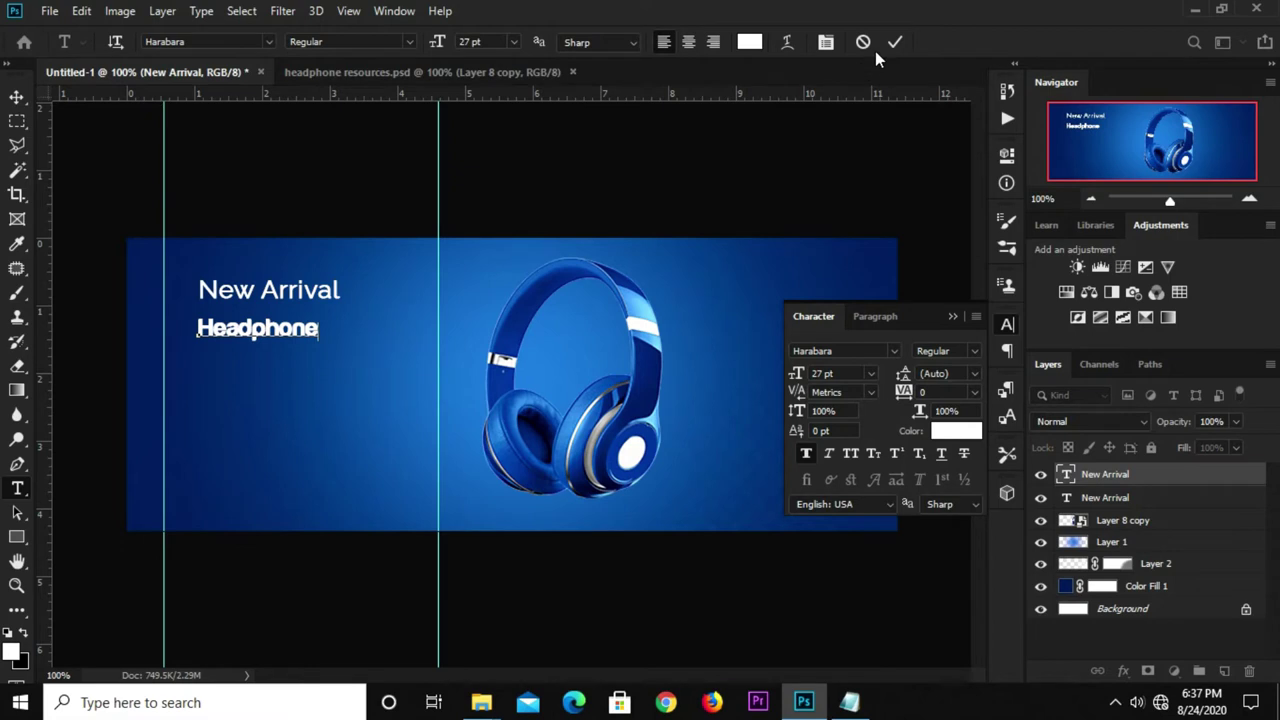
left_click(524, 191)
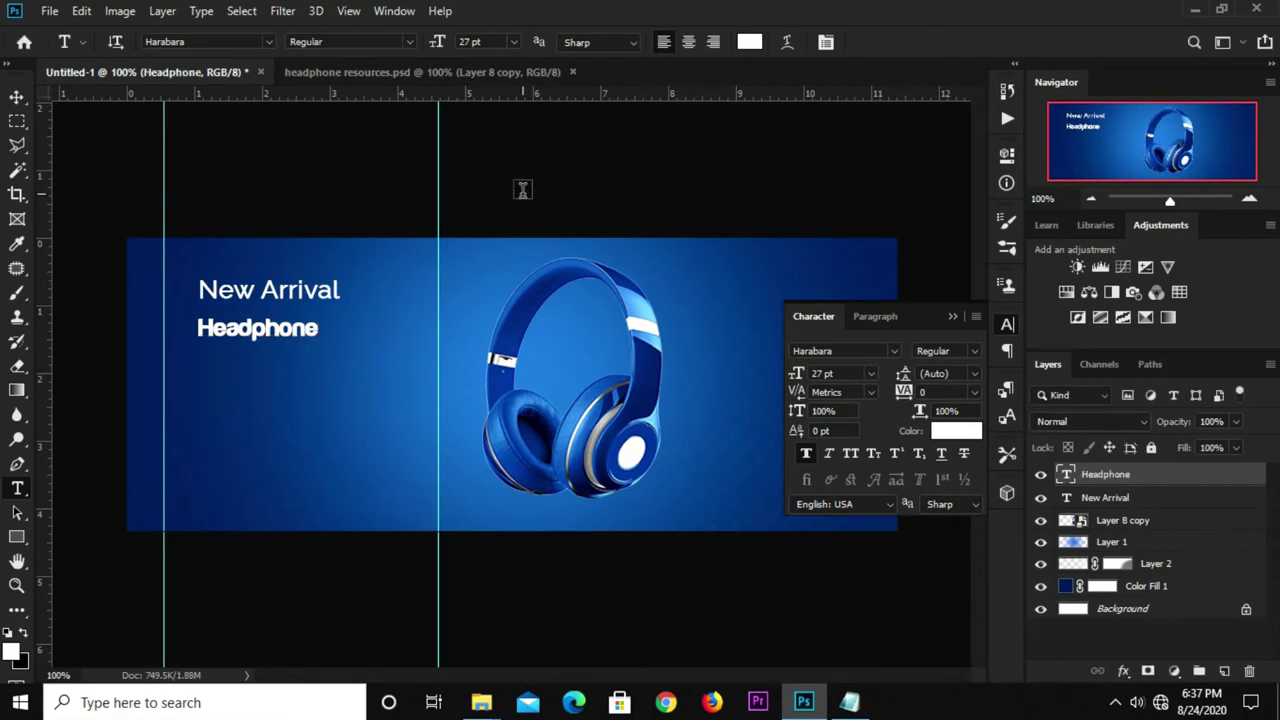
key("v")
left_click(973, 392)
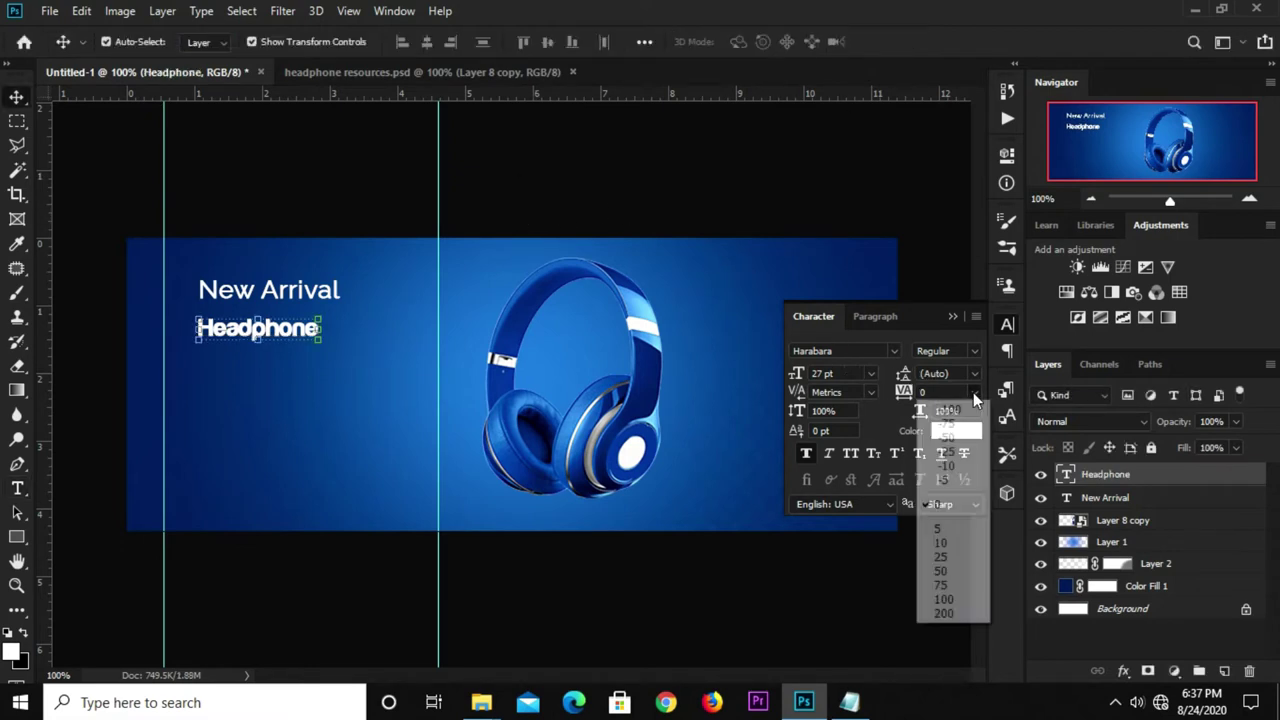
left_click(955, 563)
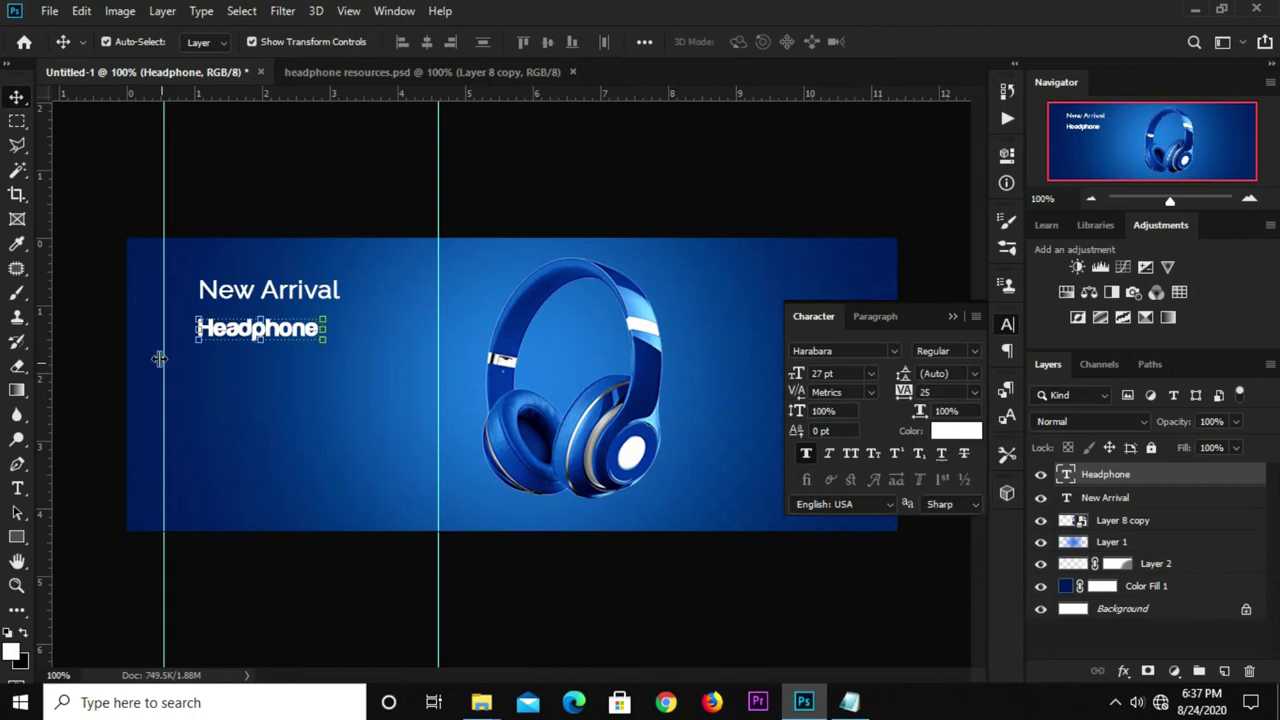
- Scale 'Headphone' to about 205% so it spans between the two vertical guides
left_click(328, 323)
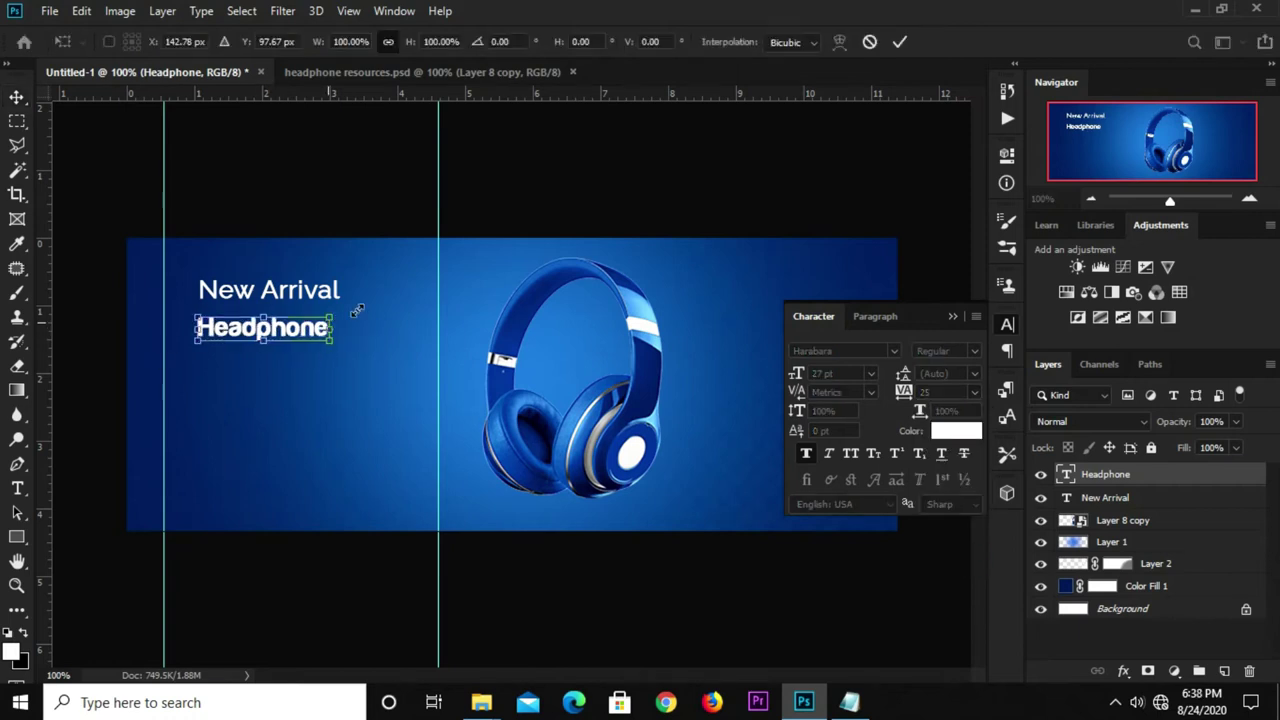
mouse_move(329, 322)
left_mouse_down()
mouse_move(438, 296)
mouse_move(317, 352)
left_mouse_up()
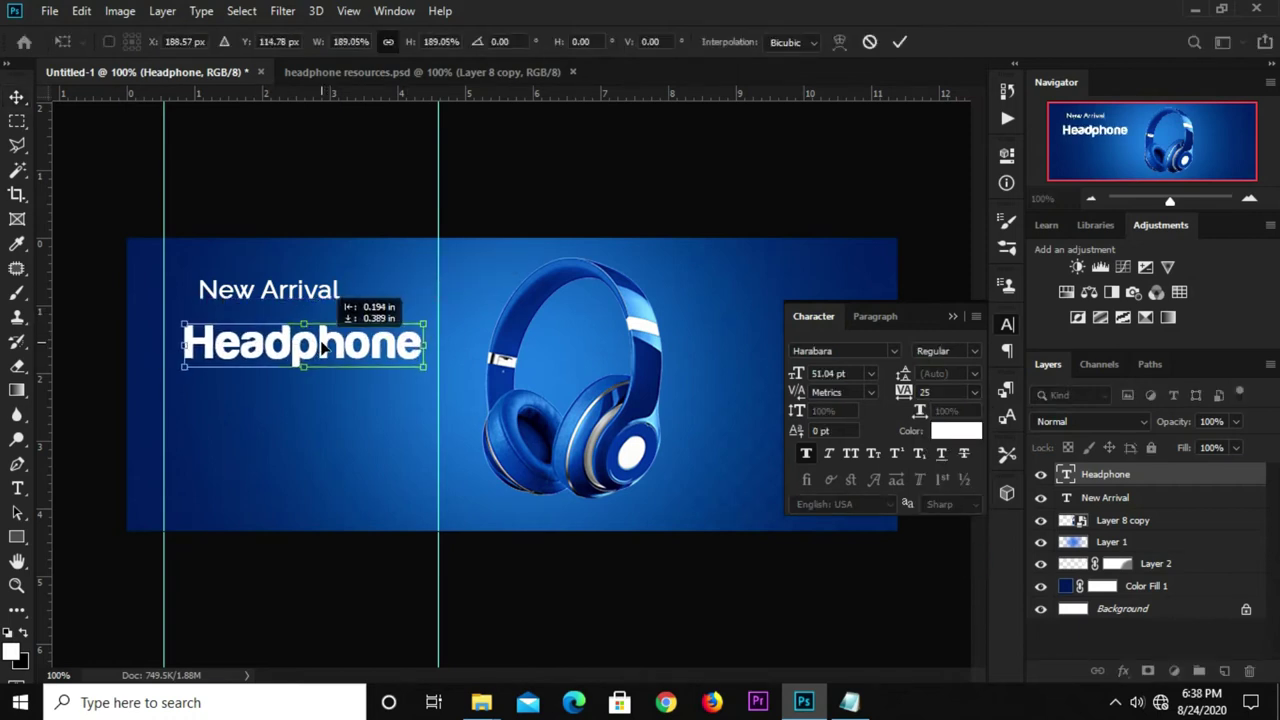
left_click_drag(424, 325, 444, 320)
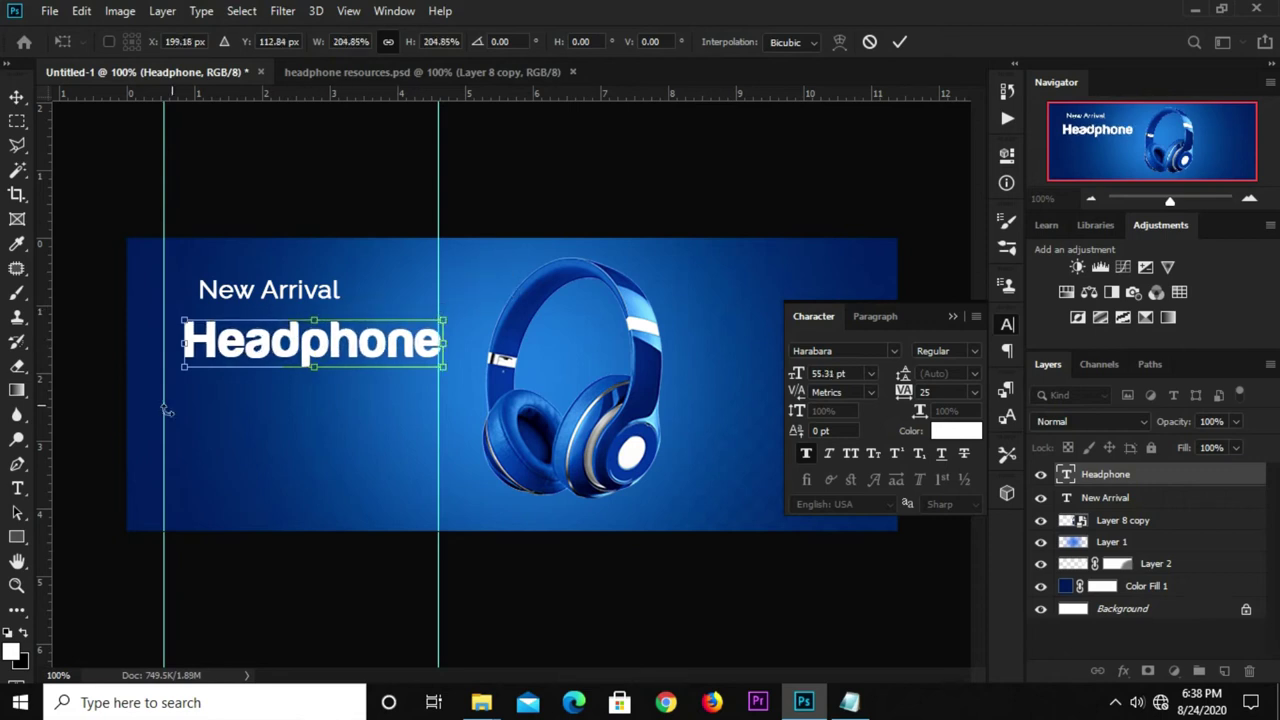
mouse_move(181, 376)
left_mouse_down()
mouse_move(195, 365)
mouse_move(167, 368)
left_mouse_up()
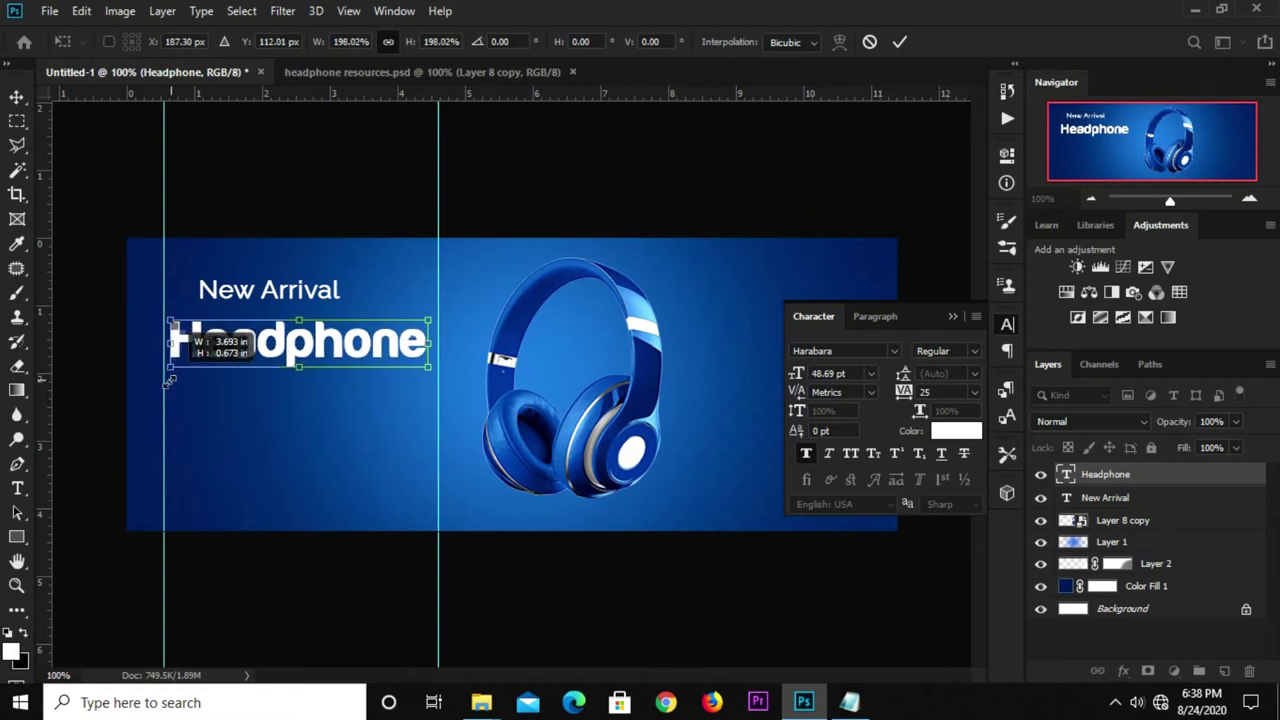
left_click_drag(430, 376, 436, 369)
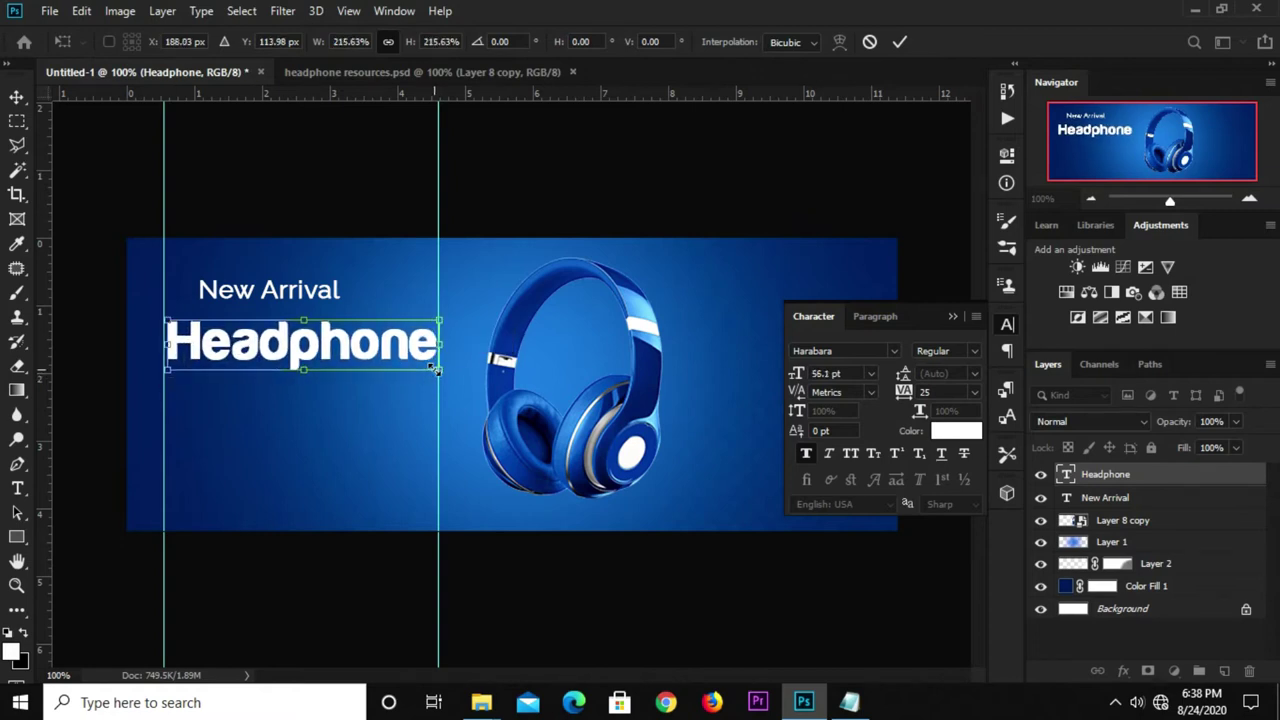
key("Return")
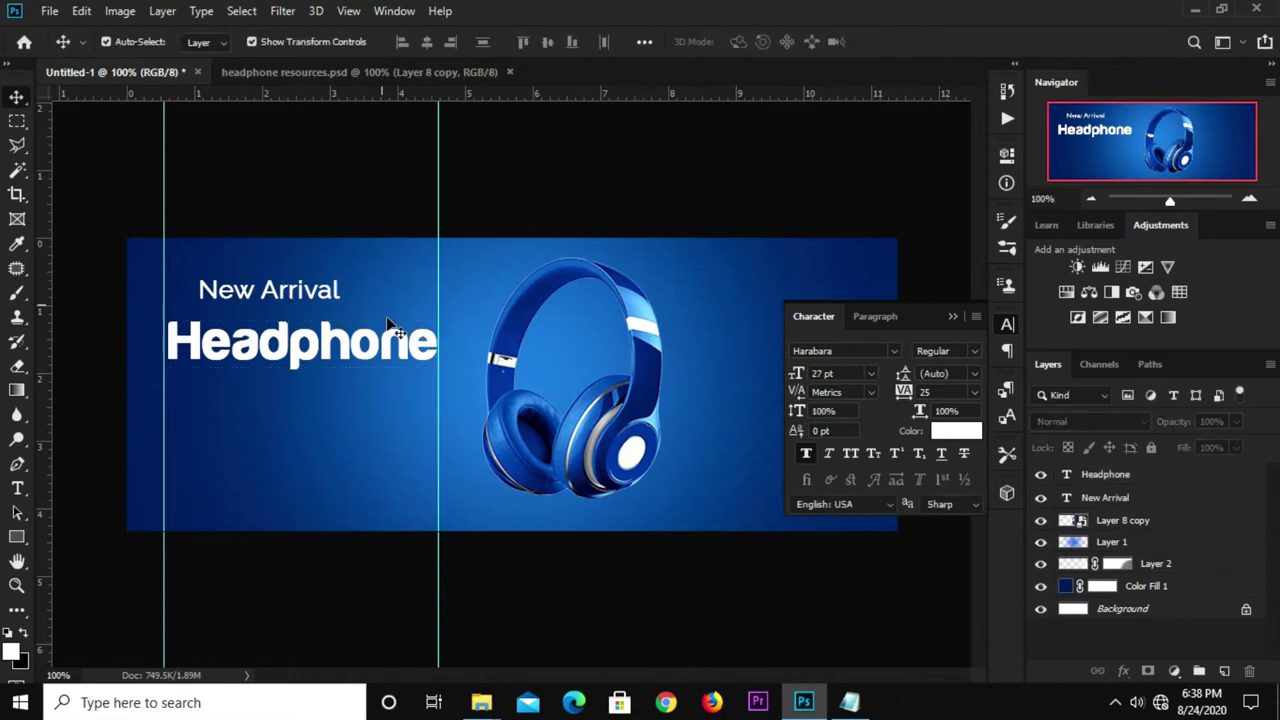
- Nudge the Headphone heading up slightly
left_click(953, 316)
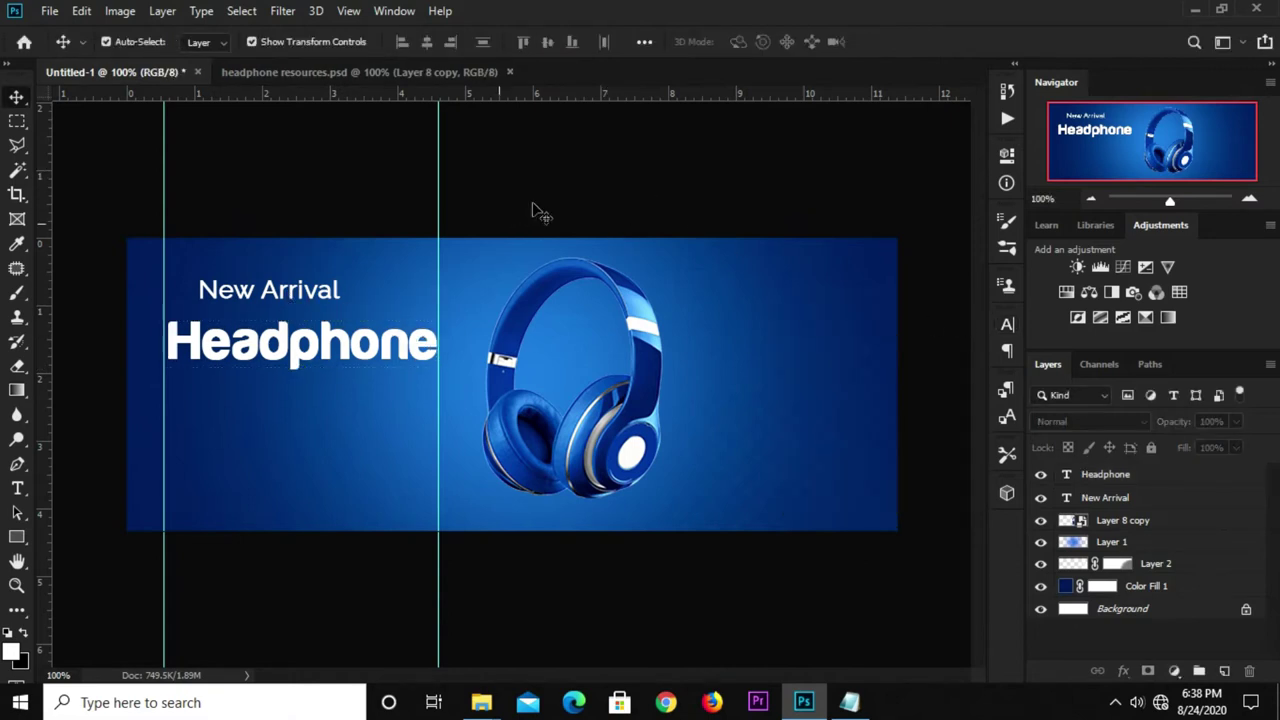
left_click(245, 300)
left_click(313, 350)
key("Up")
key("Up")
key("Up")
- Draw a thin white bar over New Arrival with 10 px rounded corners
left_click(282, 193)
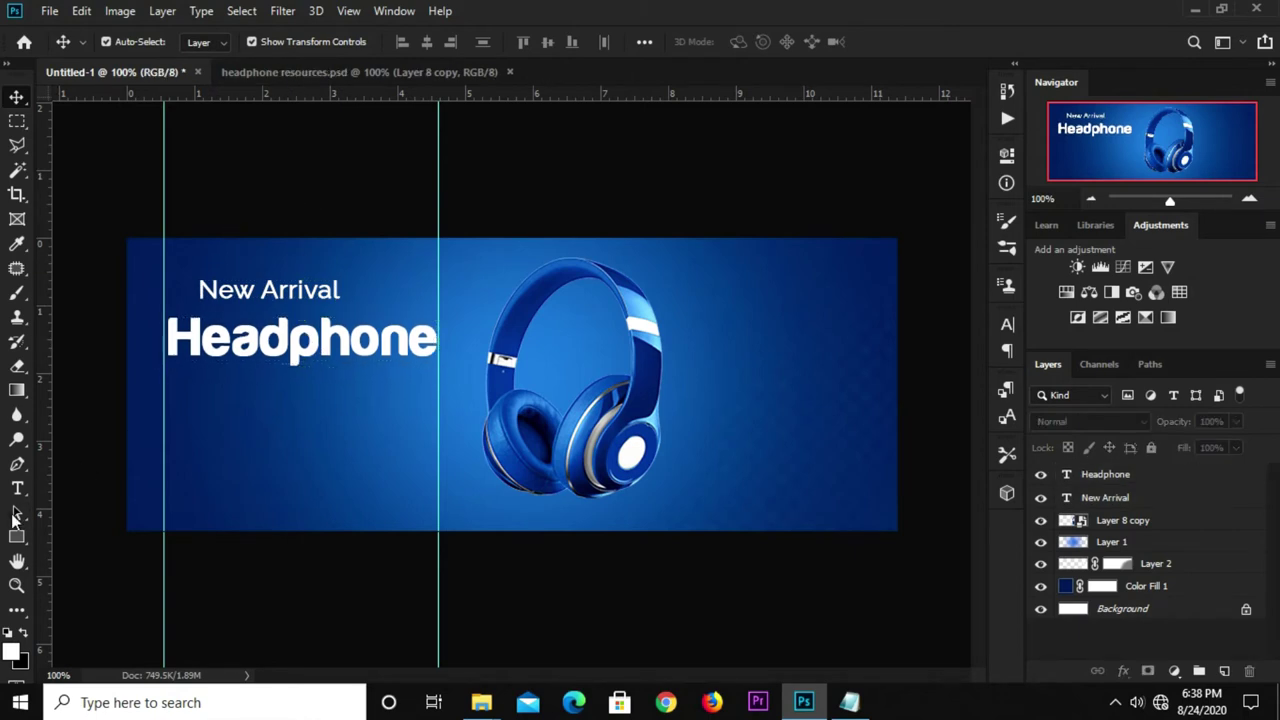
left_click_drag(17, 537, 80, 534)
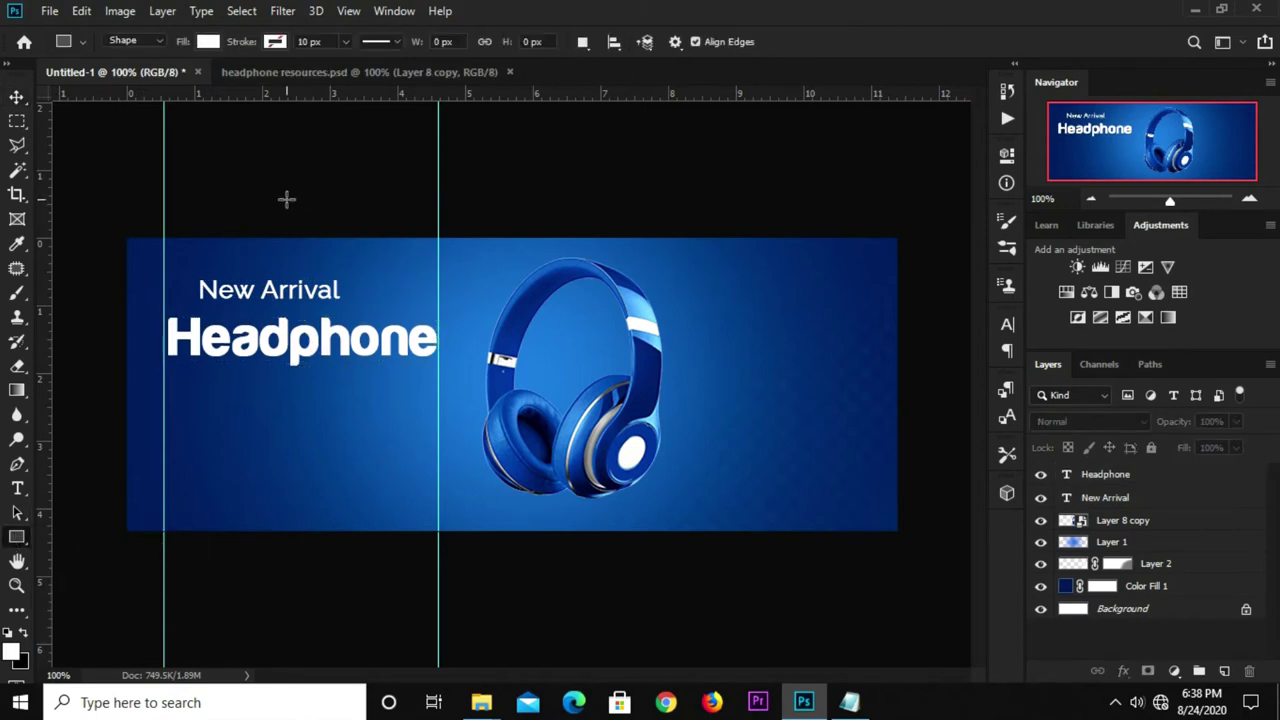
left_click_drag(197, 289, 377, 307)
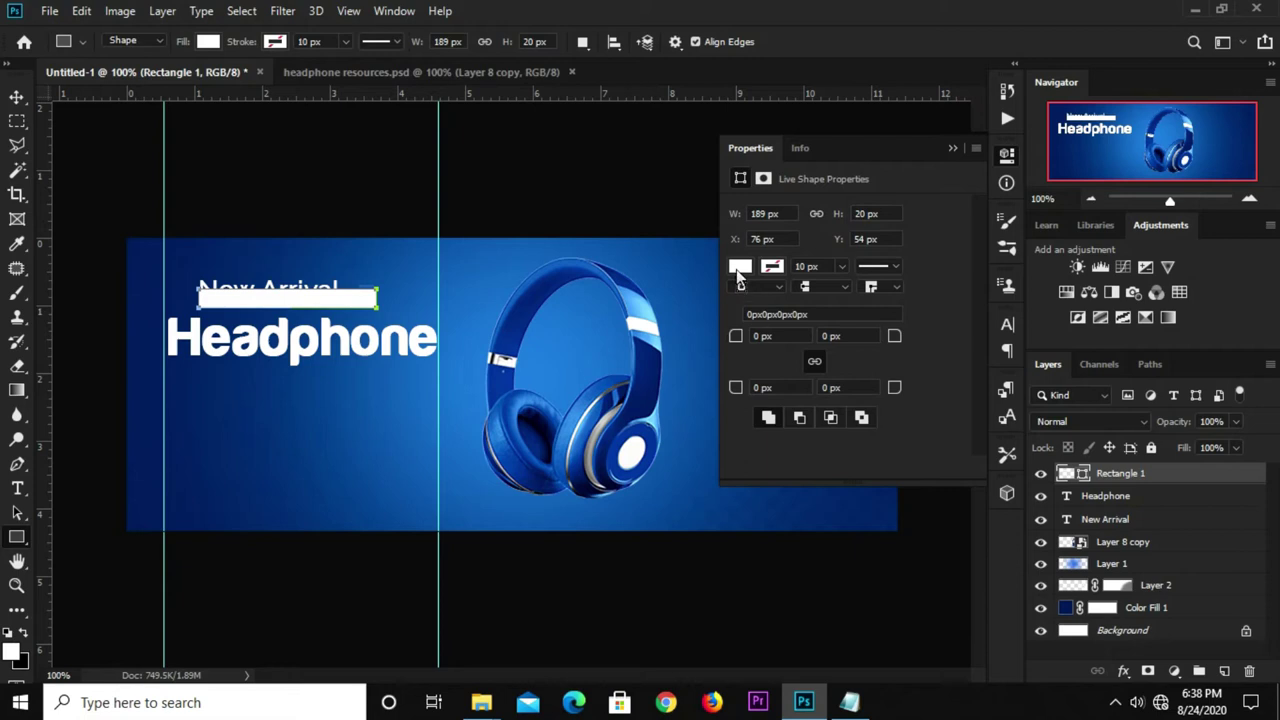
left_click(739, 267)
left_click_drag(887, 341, 940, 339)
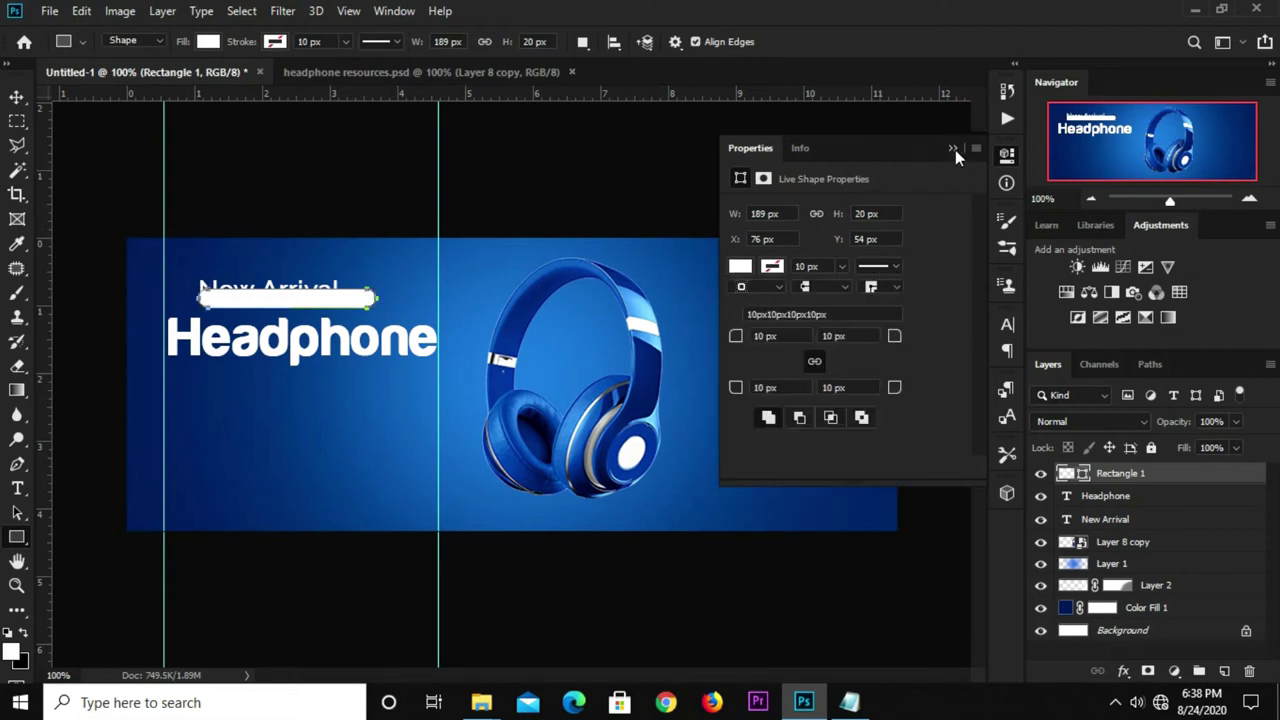
left_click(953, 149)
- Make the white bar taller and stack the New Arrival layer above Rectangle 1
key("v")
key("ctrl+t")
mouse_move(287, 312)
left_mouse_down()
mouse_move(323, 314)
mouse_move(300, 283)
left_mouse_up()
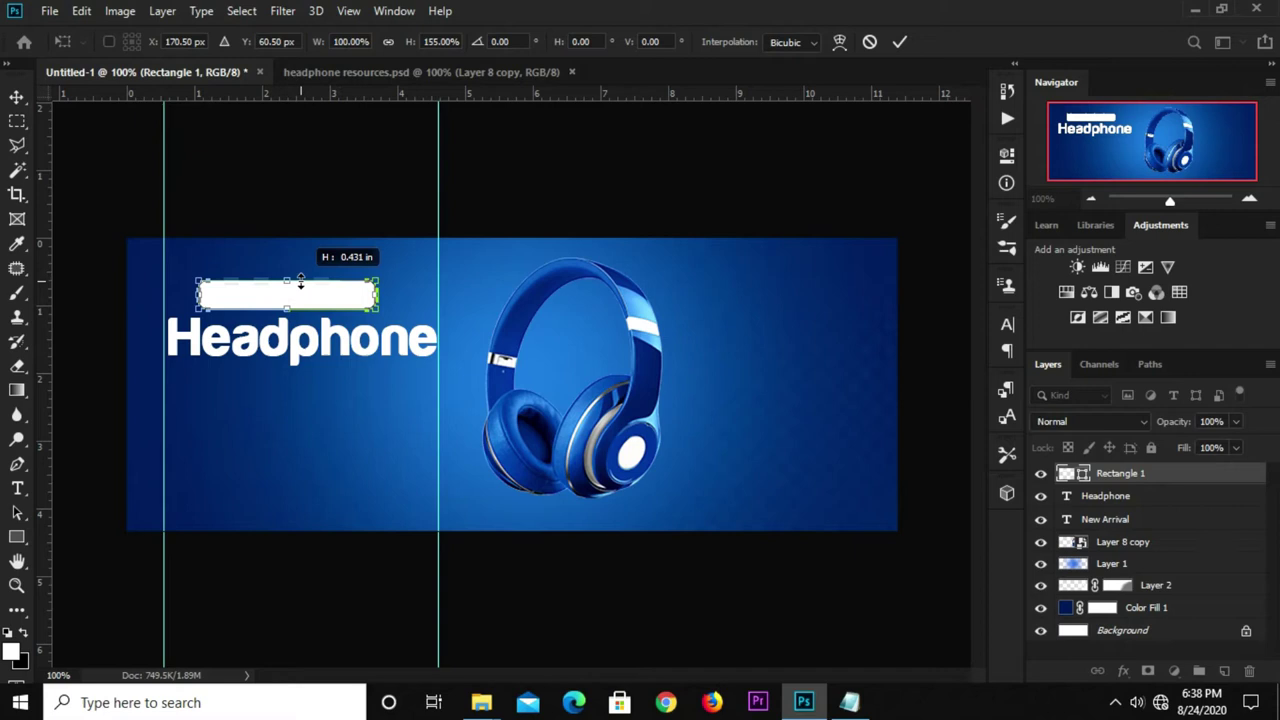
type("170")
key("Return")
left_click(355, 268)
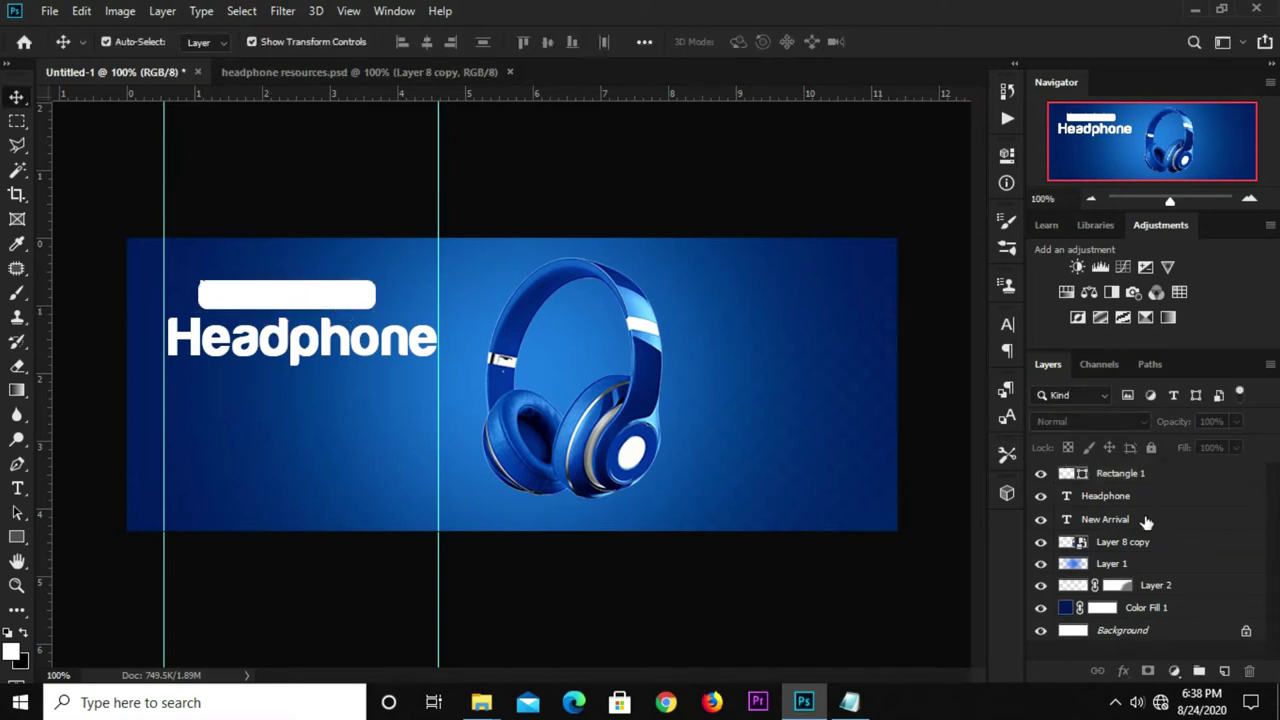
left_click_drag(1145, 524, 1157, 473)
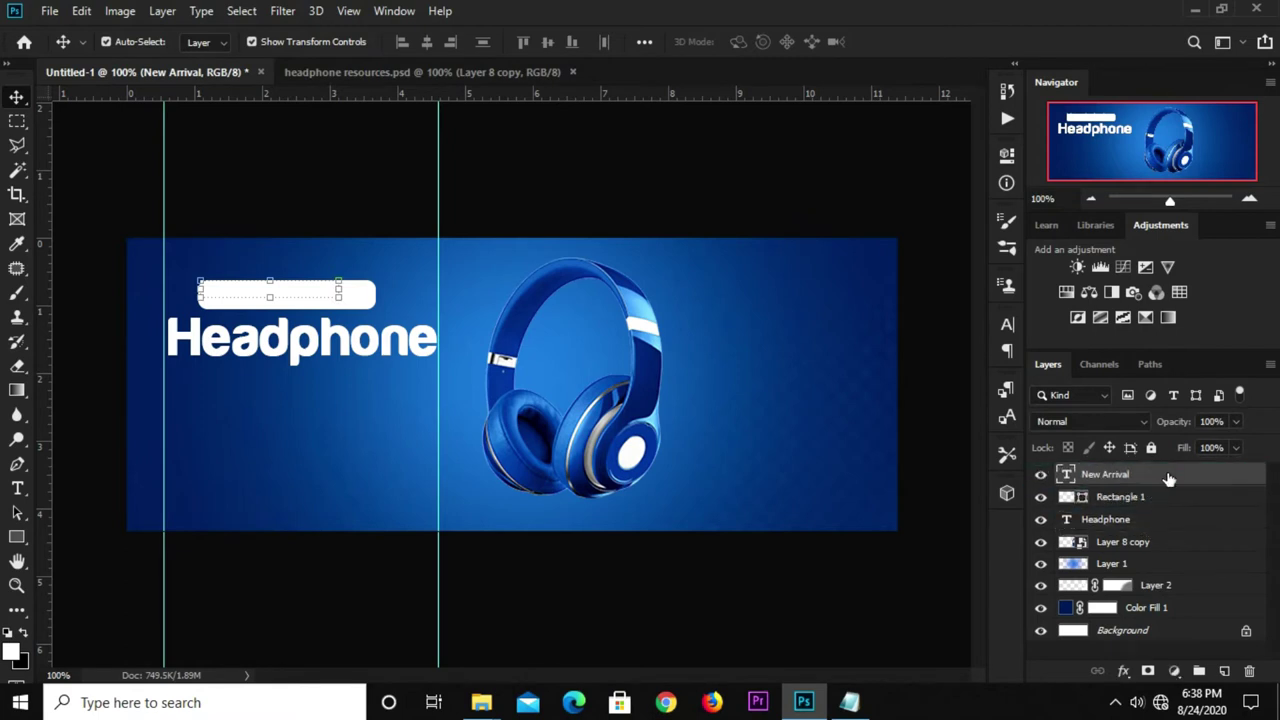
left_click(1010, 325)
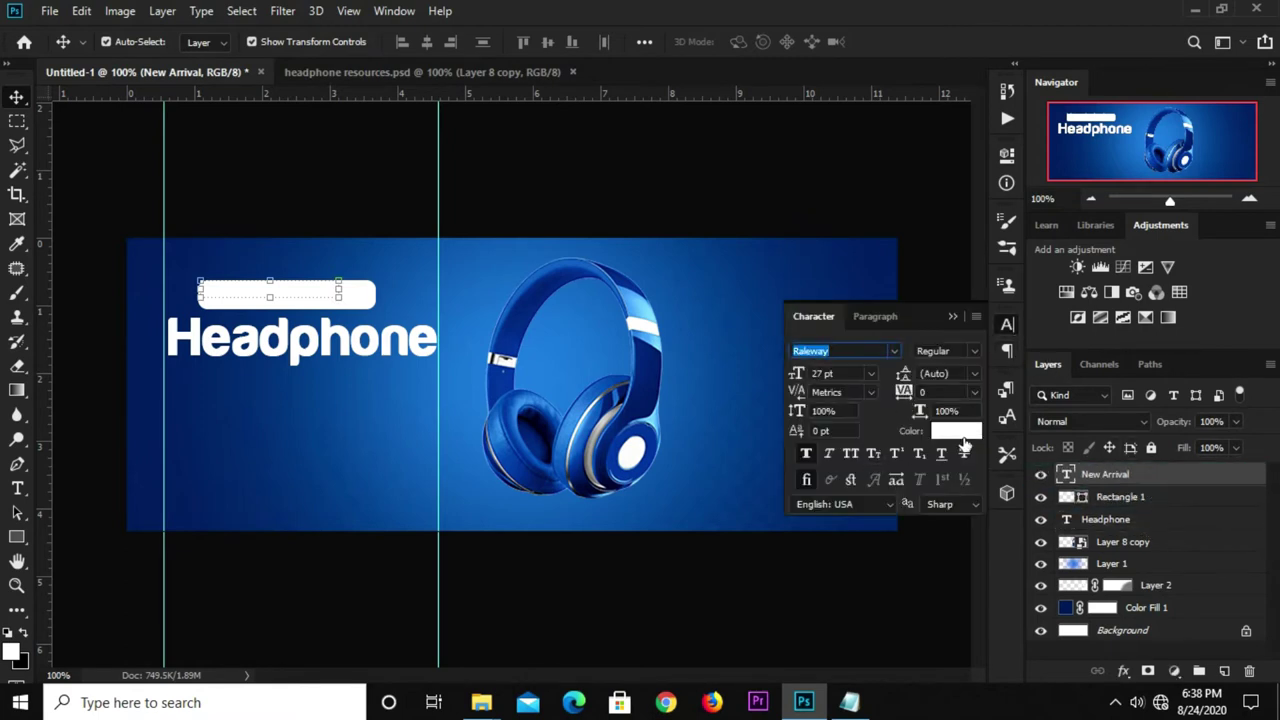
- Make New Arrival dark blue #032862 Raleway Bold, centred inside the white bar
left_click(958, 434)
left_click(149, 246)
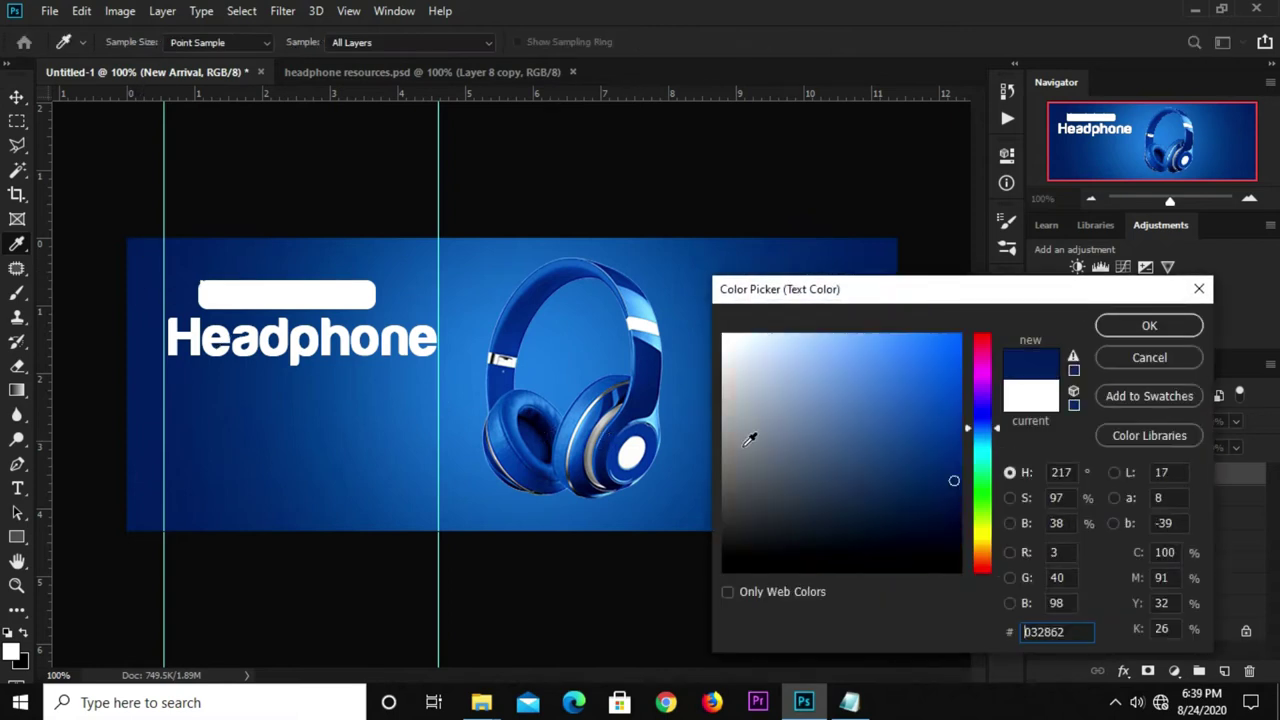
left_click(1118, 330)
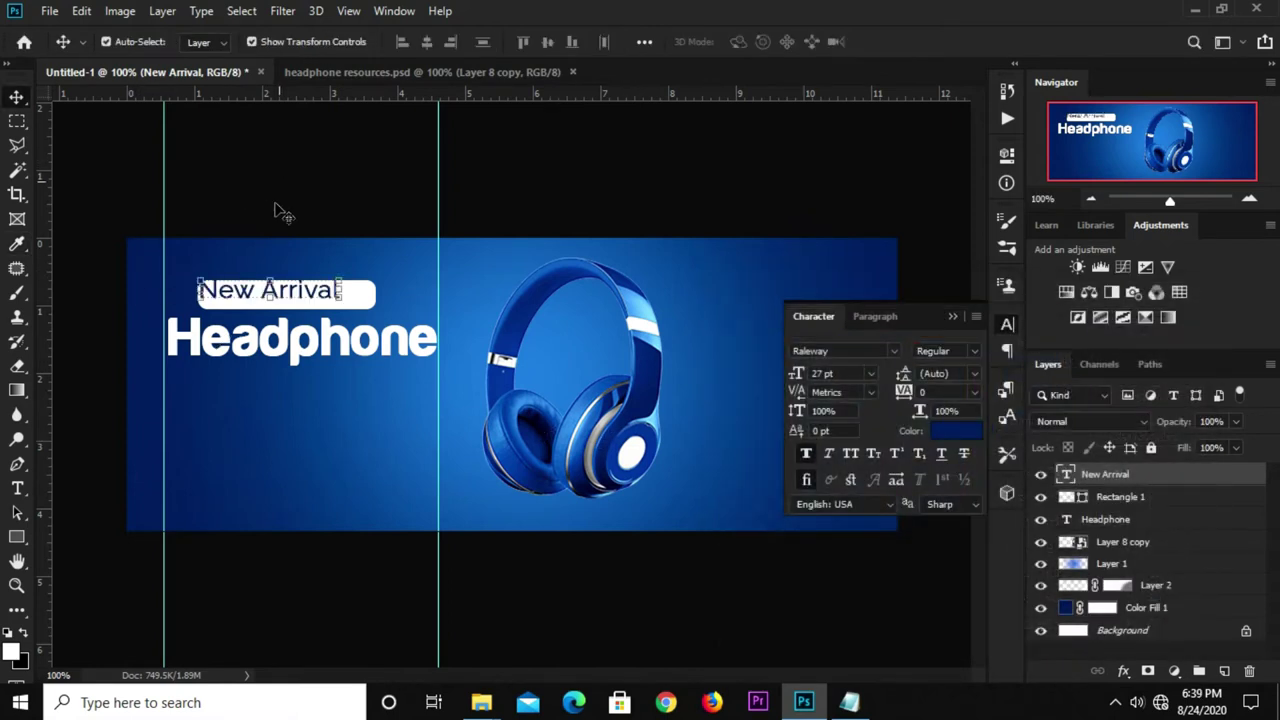
left_click_drag(305, 290, 328, 298)
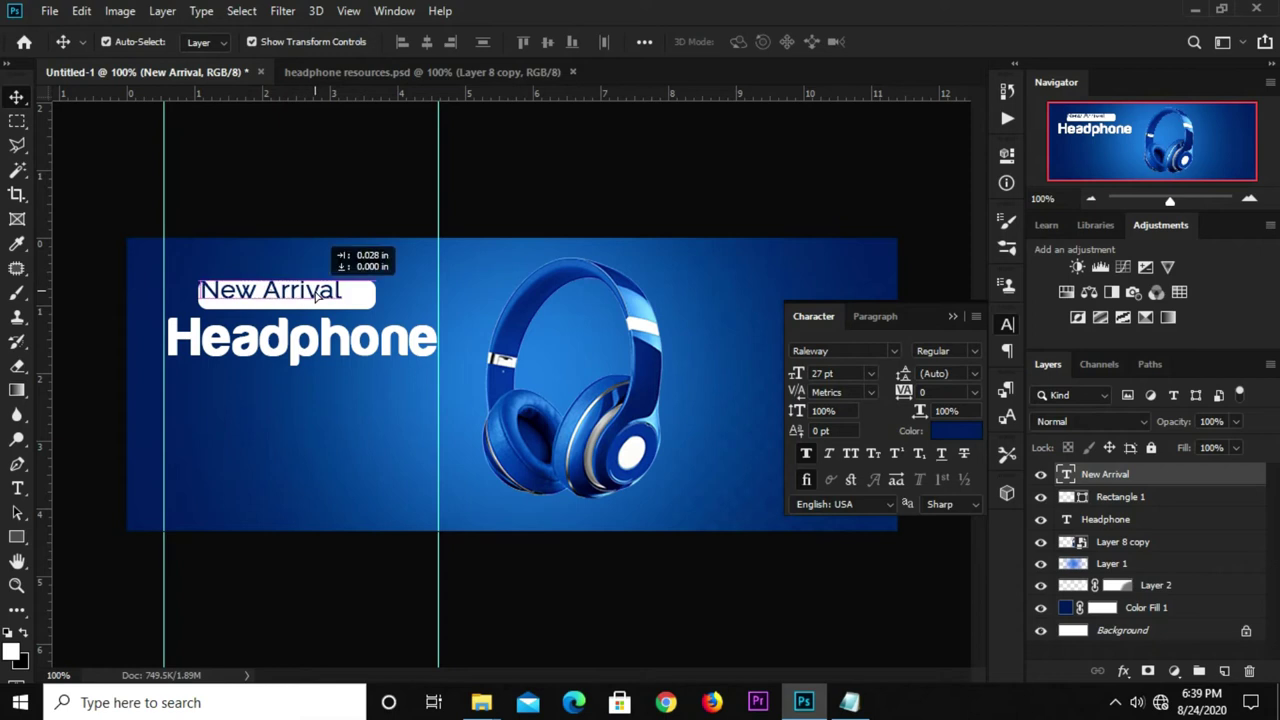
left_click(976, 352)
left_click(959, 549)
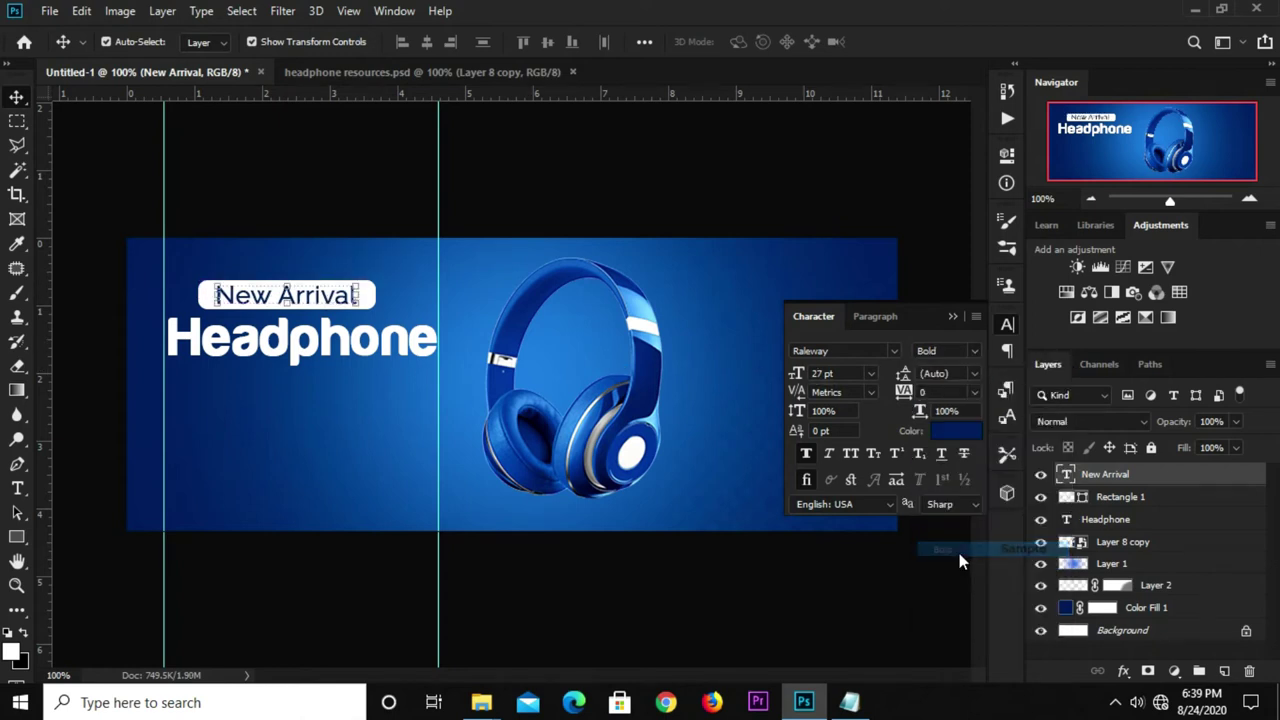
left_click(643, 181)
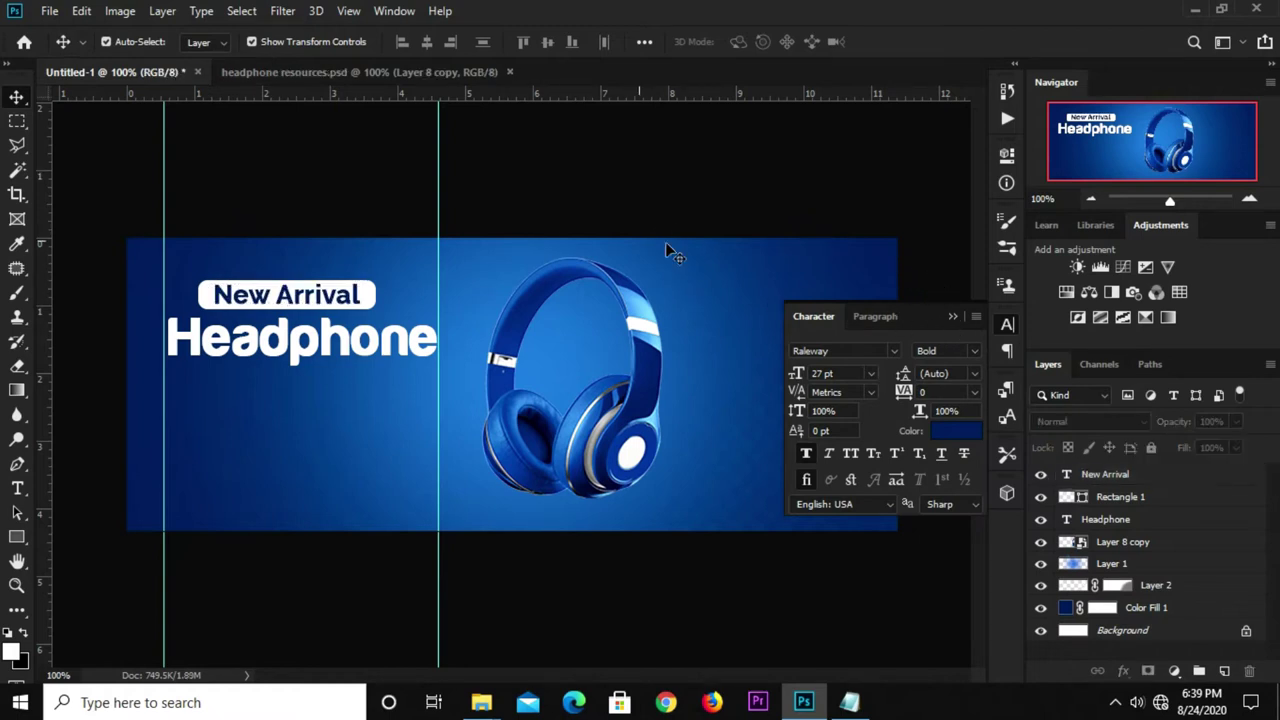
left_click(953, 317)
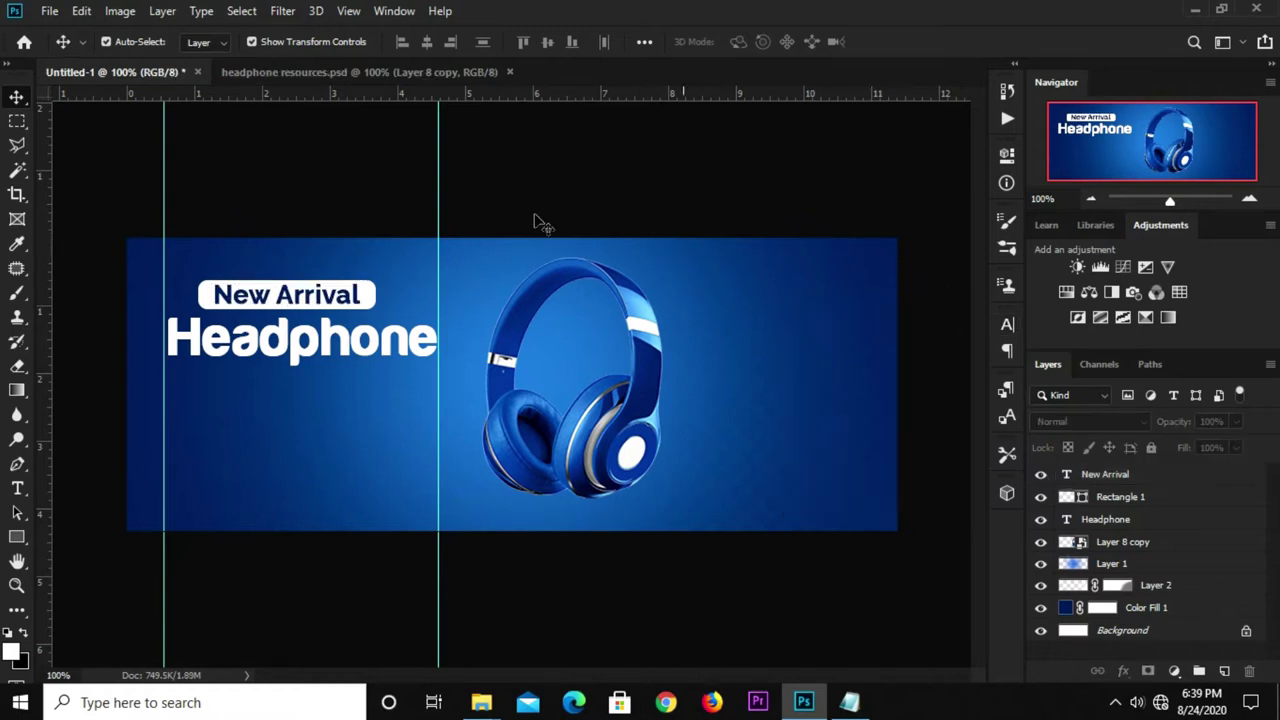
- Raise Rectangle 1's corner radius to 15.5 px to form a pill
left_click(372, 297)
left_click(1005, 183)
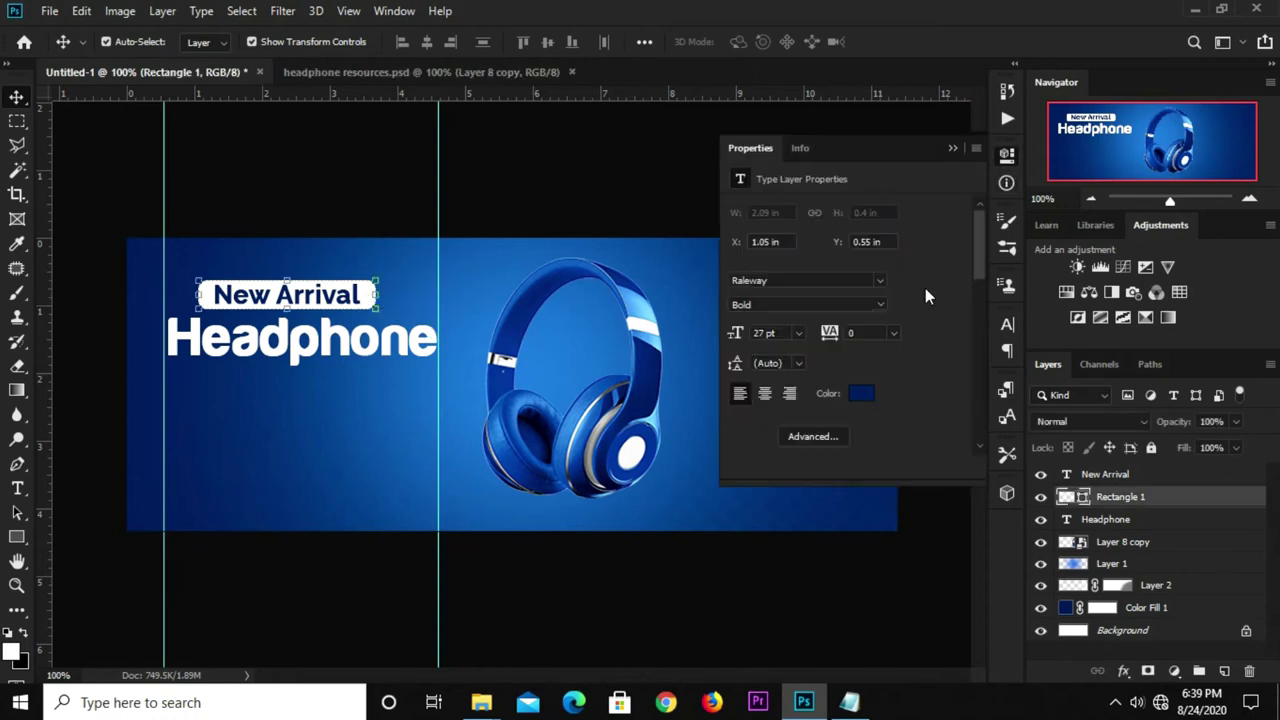
mouse_move(900, 340)
left_mouse_down()
mouse_move(954, 349)
mouse_move(901, 336)
left_mouse_up()
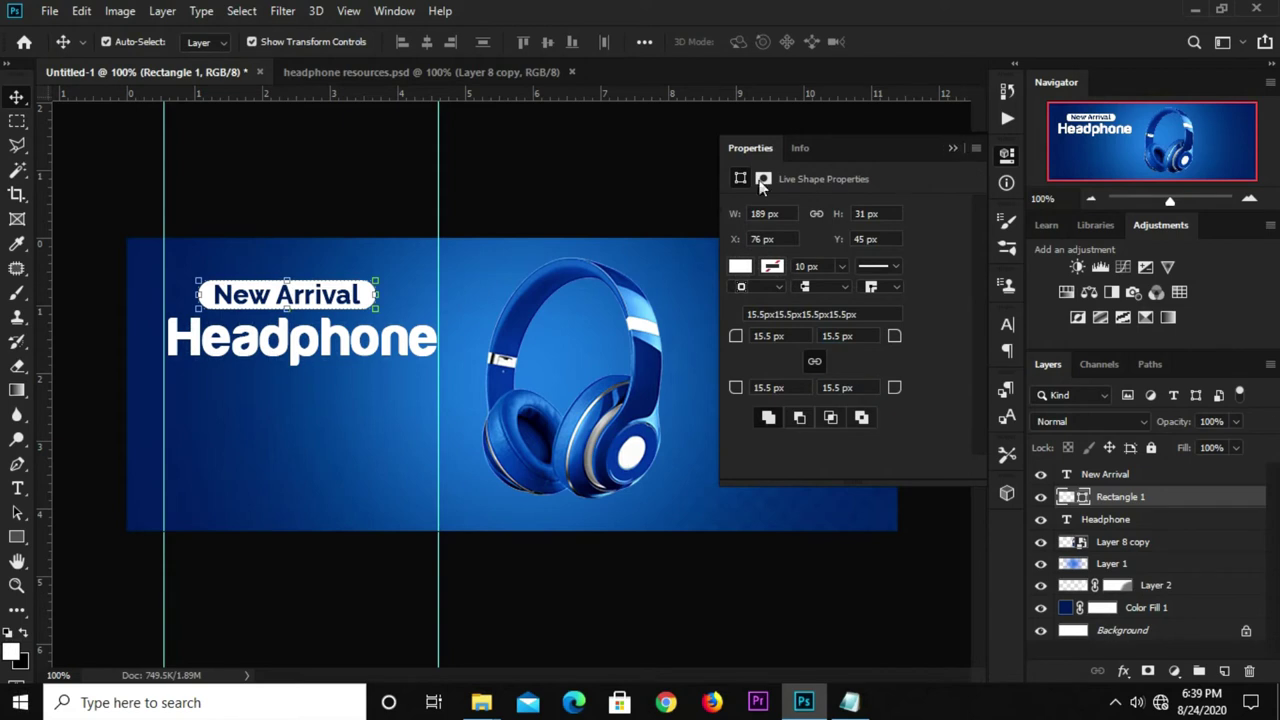
left_click(953, 149)
left_click(705, 208)
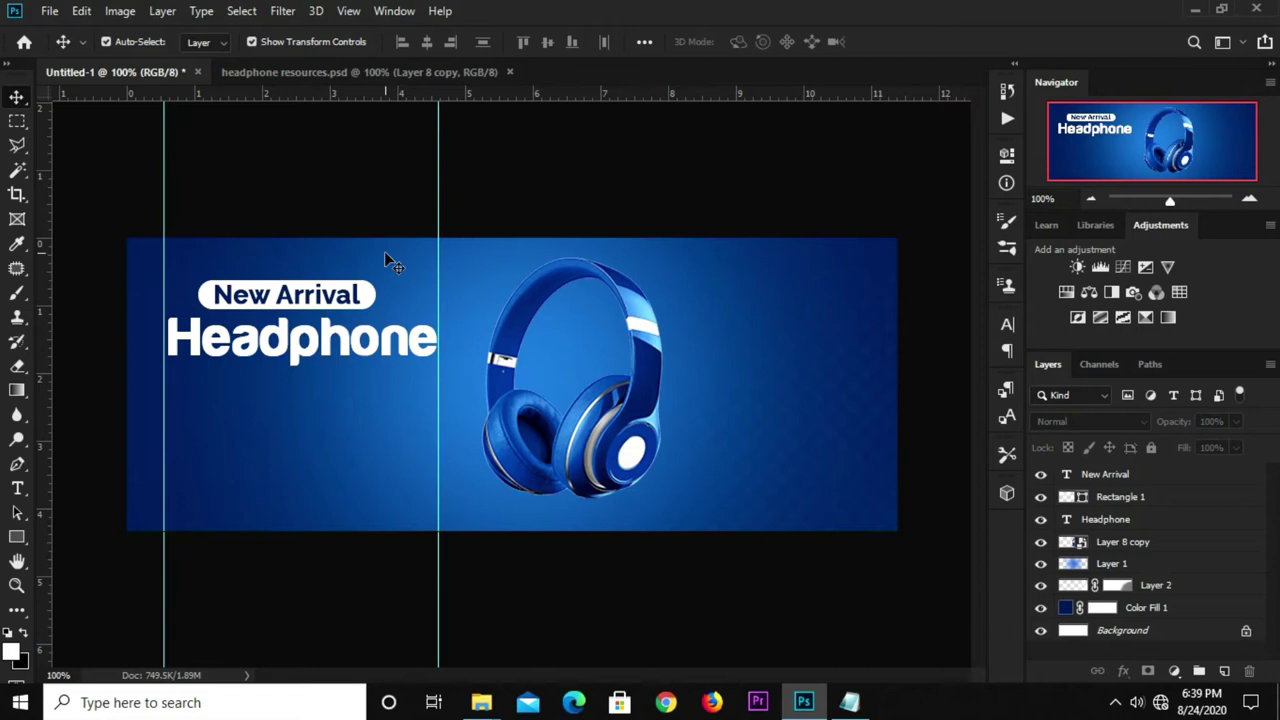
- Horizontally centre the New Arrival pill and text over the Headphone heading
right_click(17, 121)
left_click(110, 121)
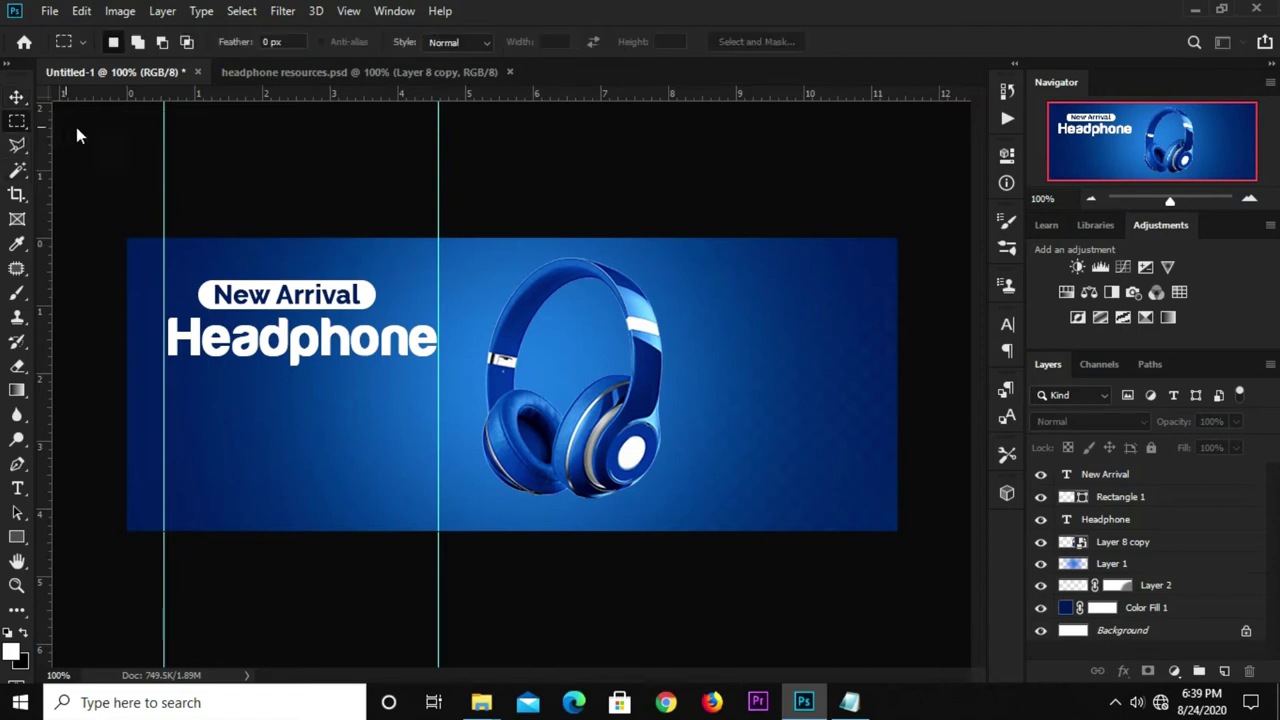
left_click_drag(164, 250, 438, 285)
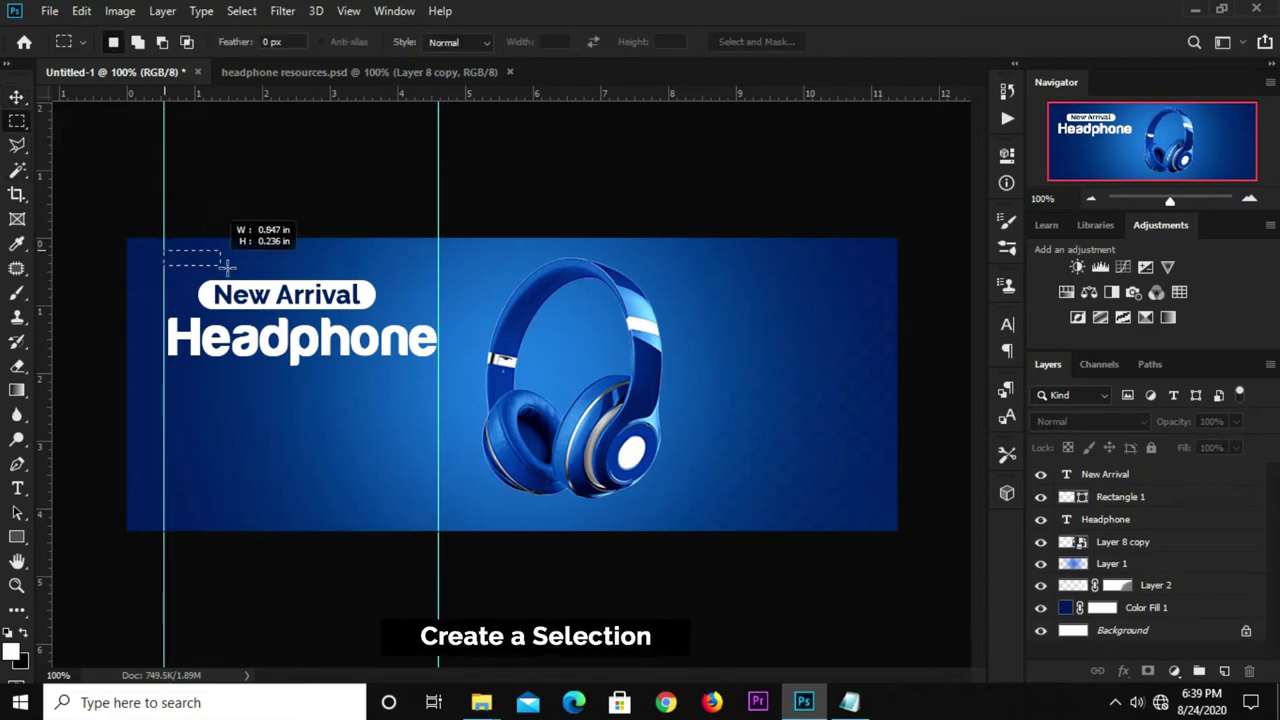
left_click(17, 97)
left_click(75, 95)
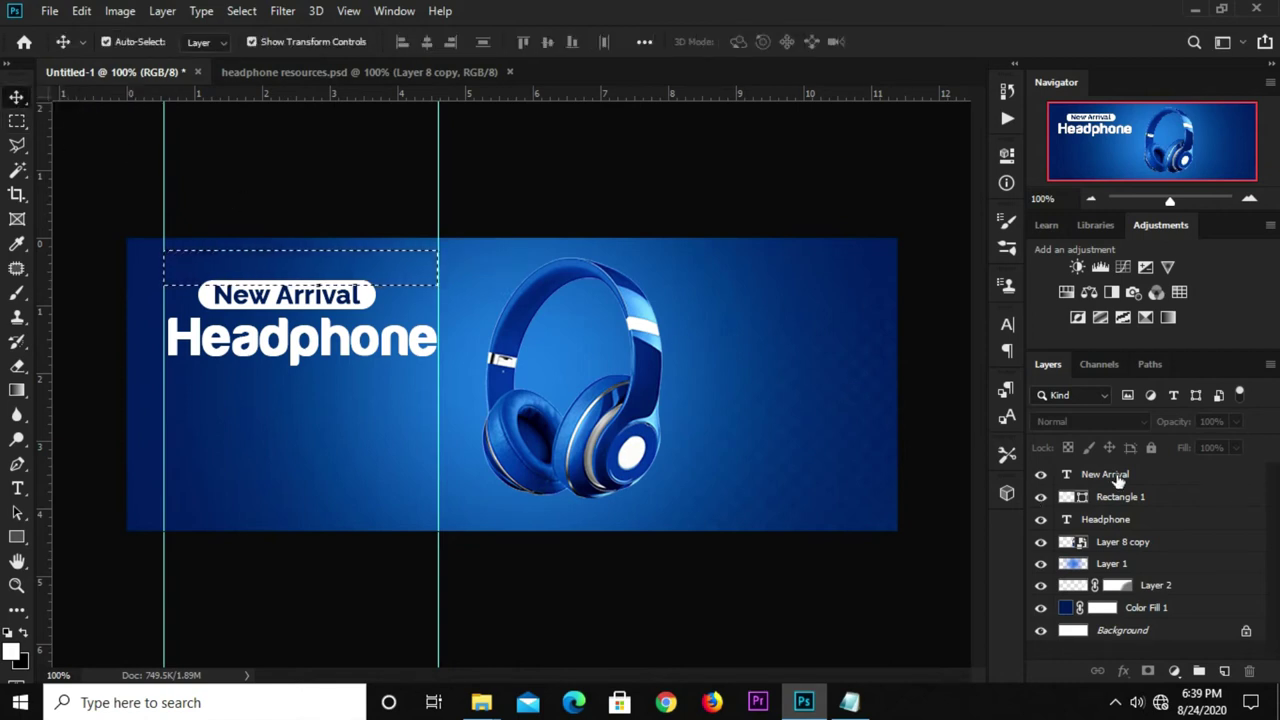
left_click(1112, 476)
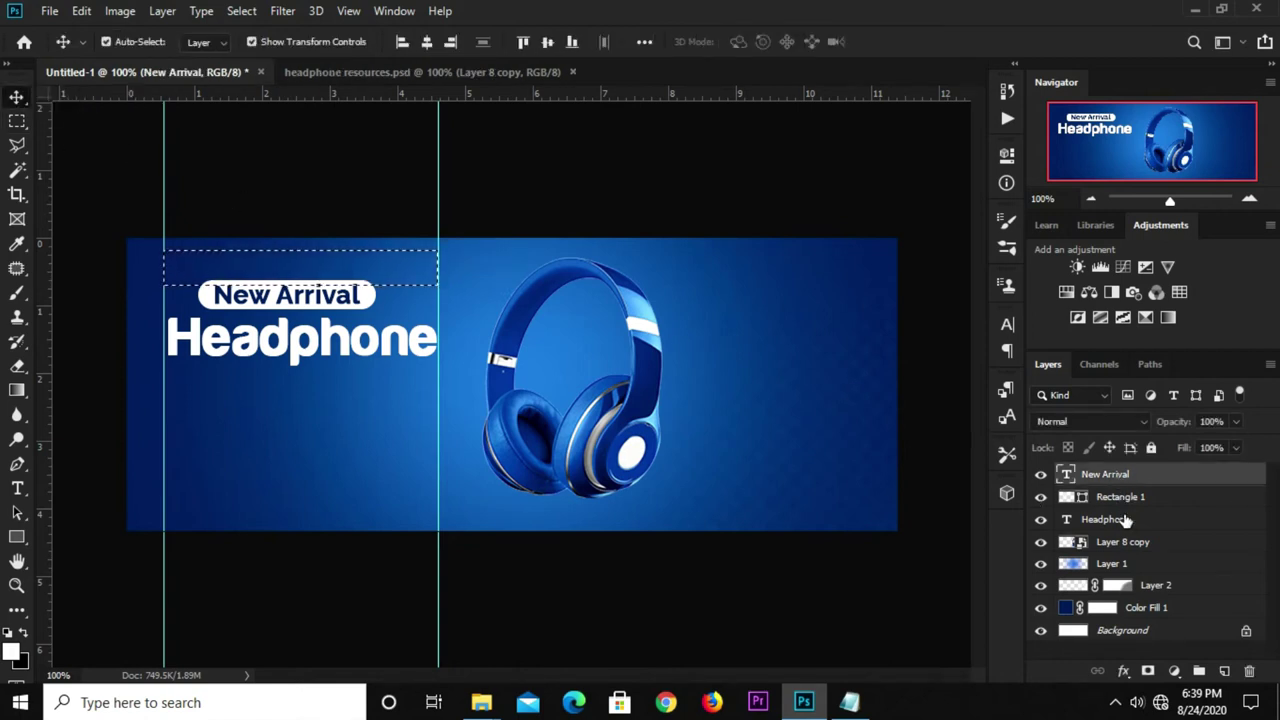
left_click(1129, 527, "shift")
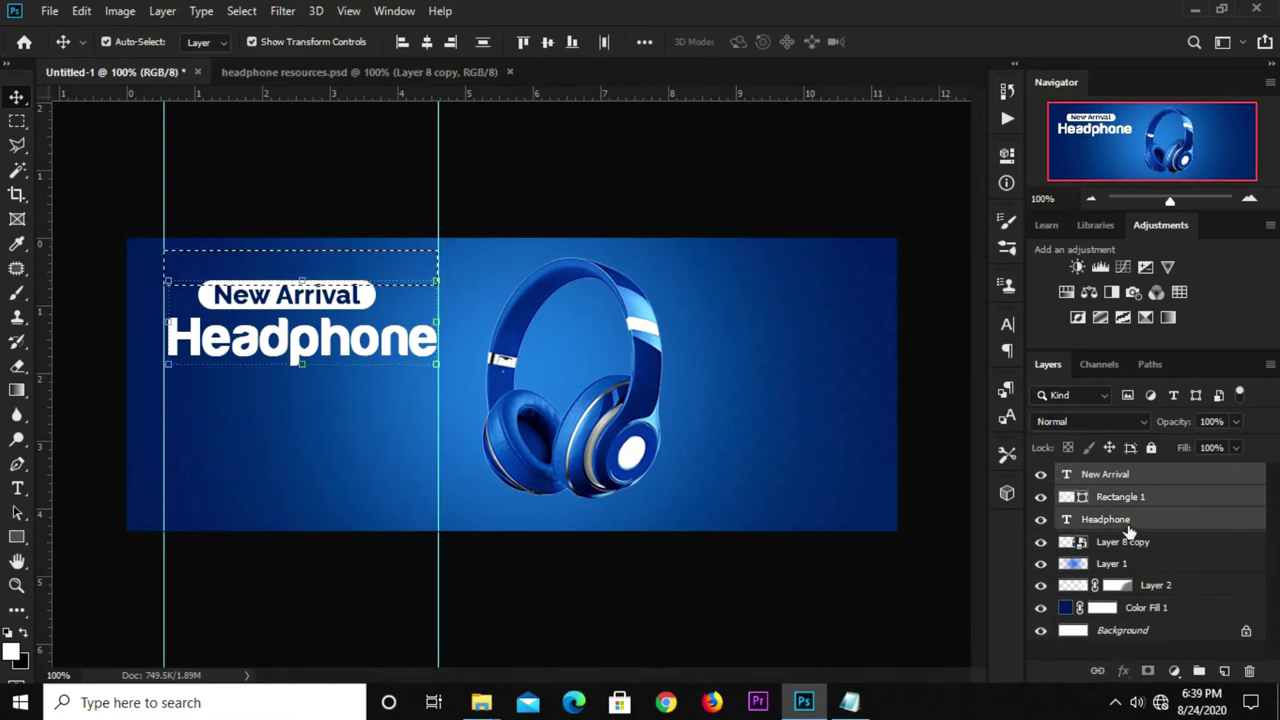
left_click(426, 42)
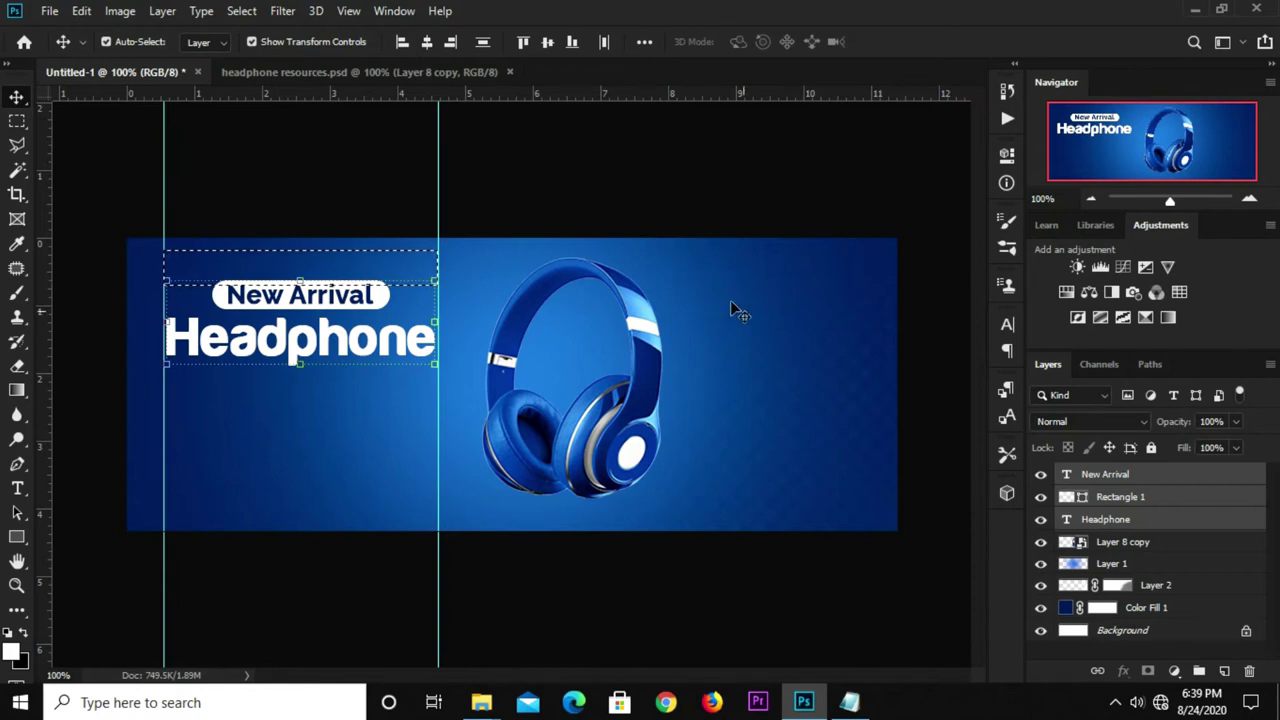
key("ctrl")
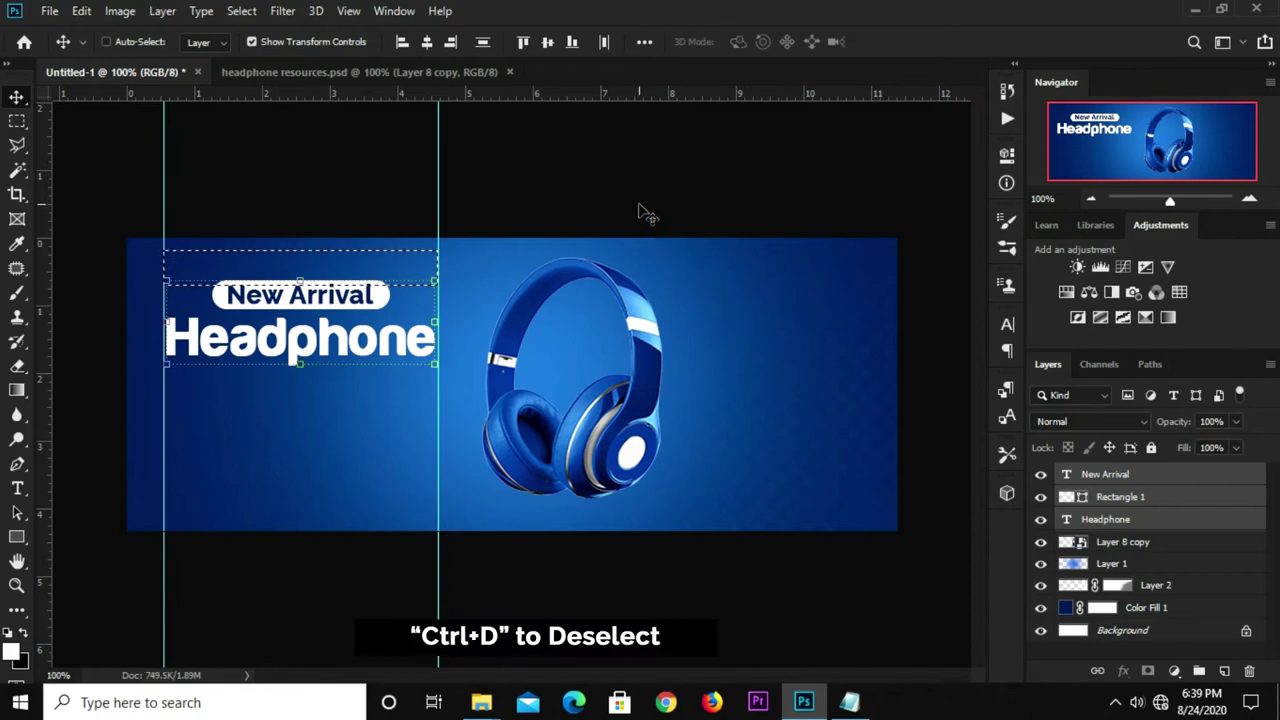
key("ctrl+d")
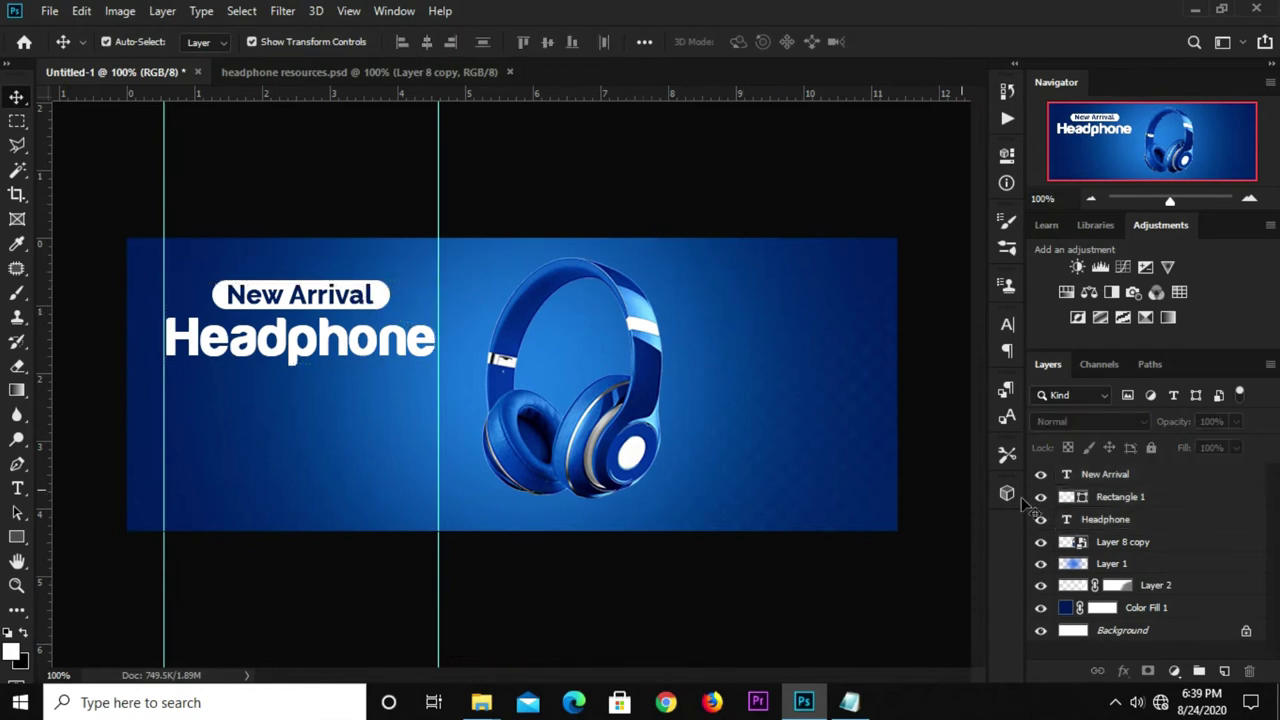
- Group the white bar and New Arrival text as Group 1 and shrink it slightly
left_click(1138, 500)
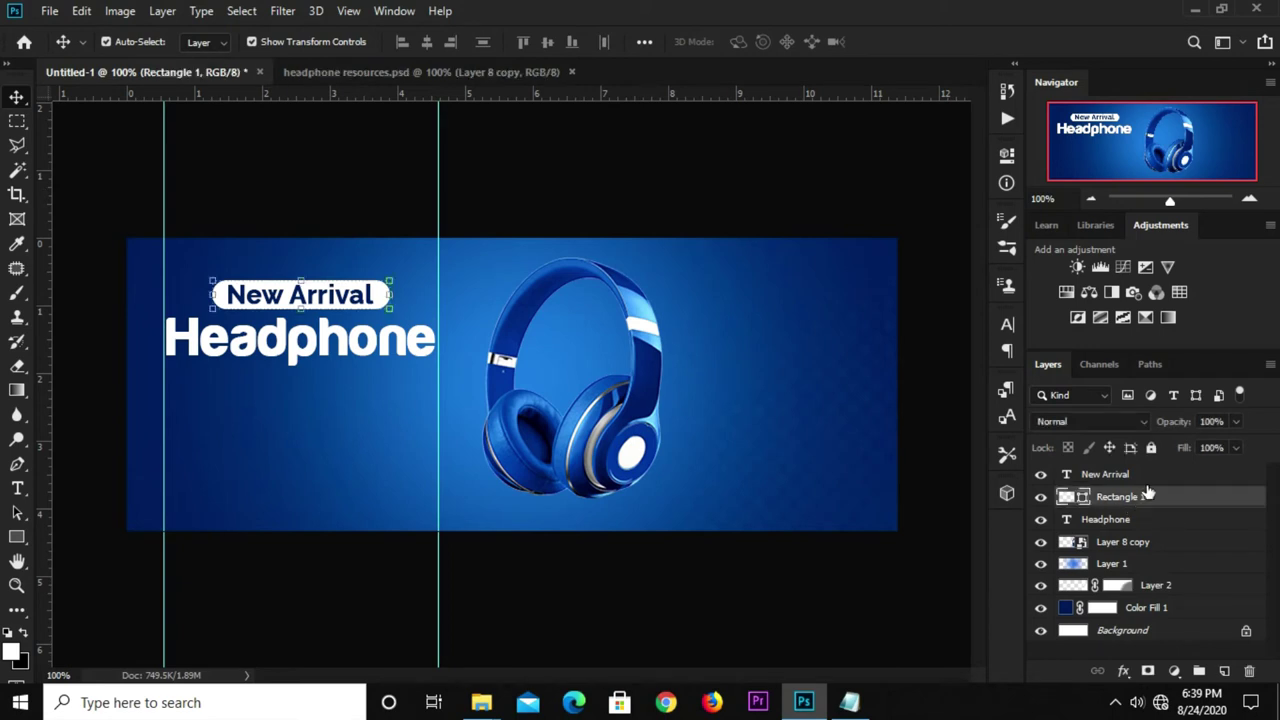
left_click(1146, 478, "shift")
key("ctrl+g")
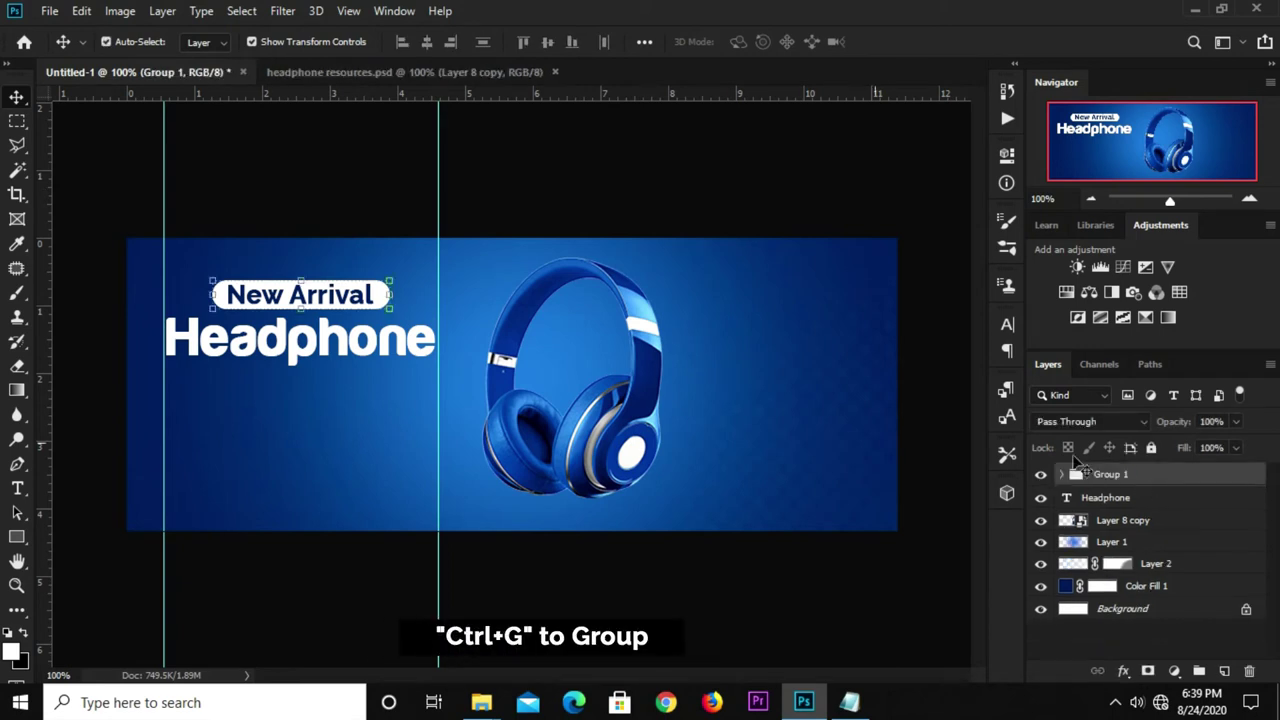
left_click(1041, 475)
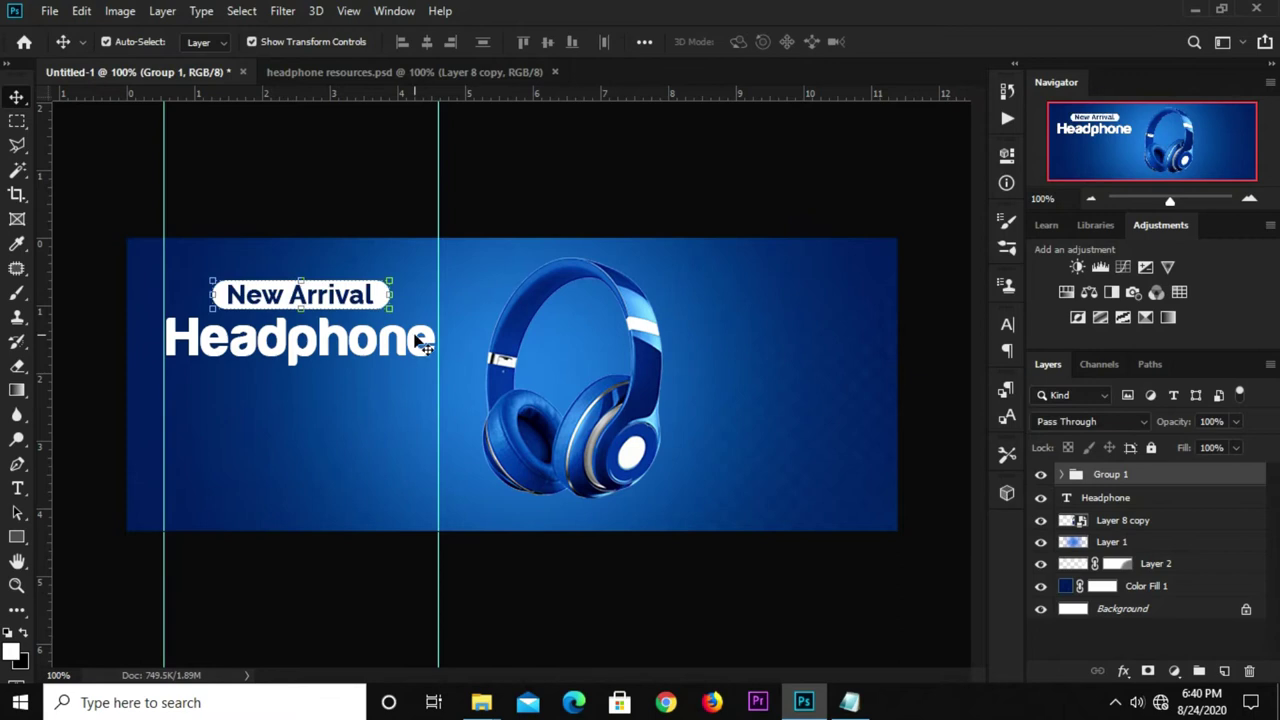
key("ctrl+t")
left_click_drag(394, 284, 372, 286)
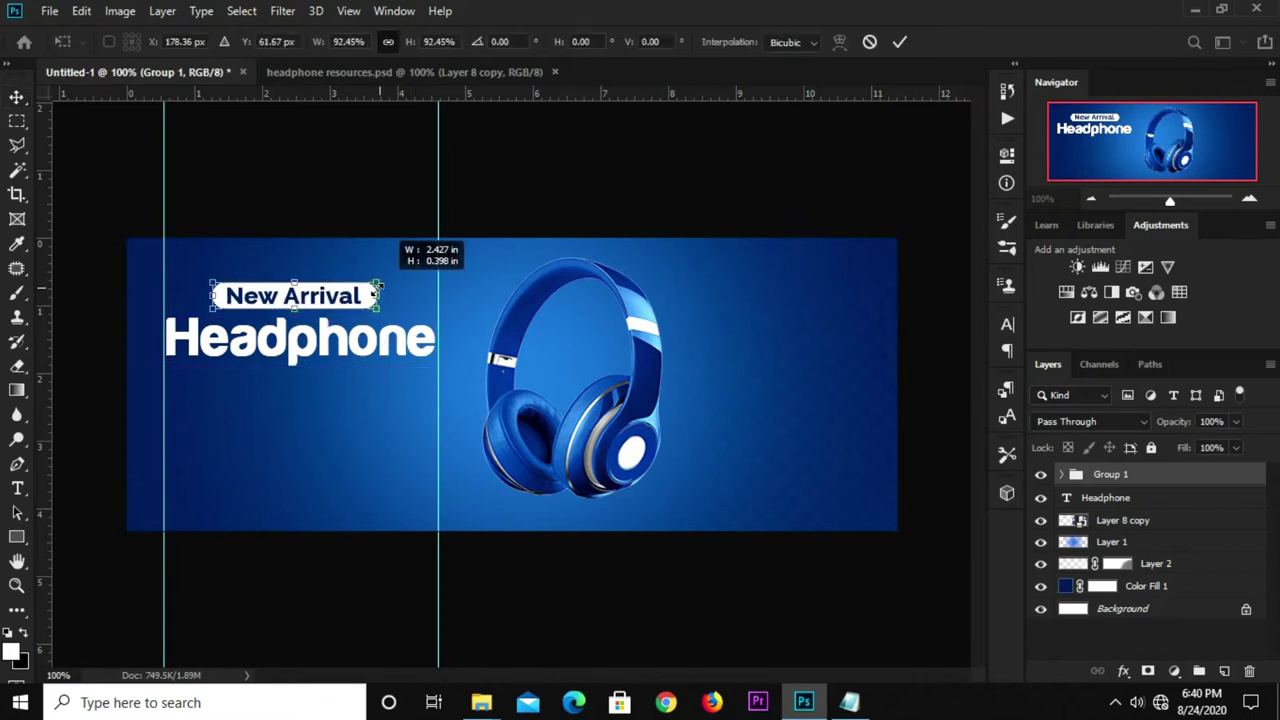
key("Return")
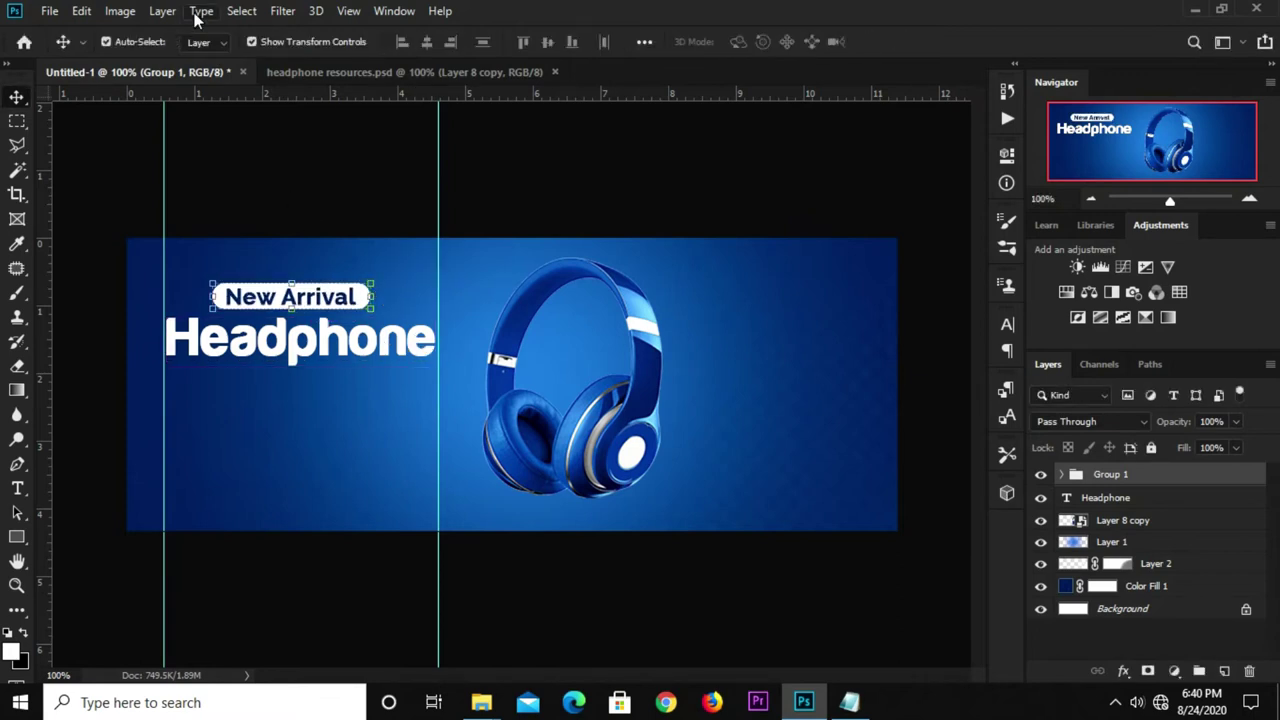
- Centre the New Arrival group within a selection spanning the area between the guides
left_click(242, 11)
left_click(157, 176)
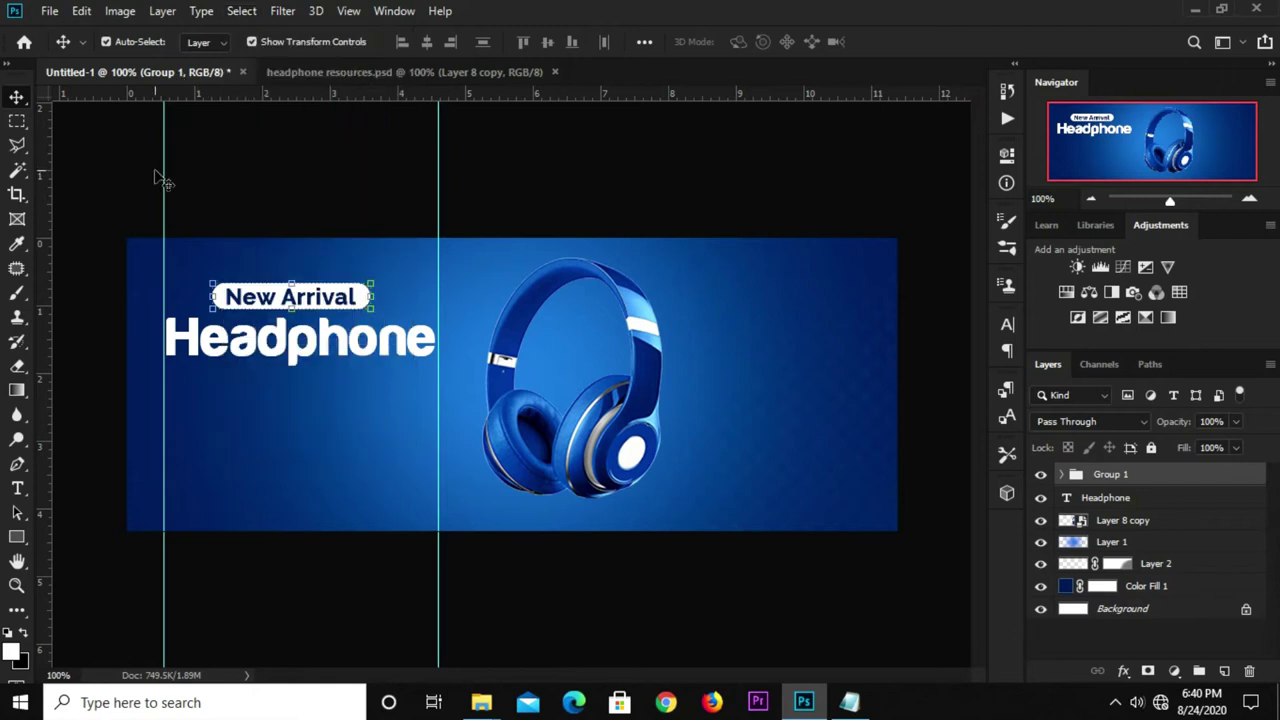
left_click(17, 121)
left_click(110, 117)
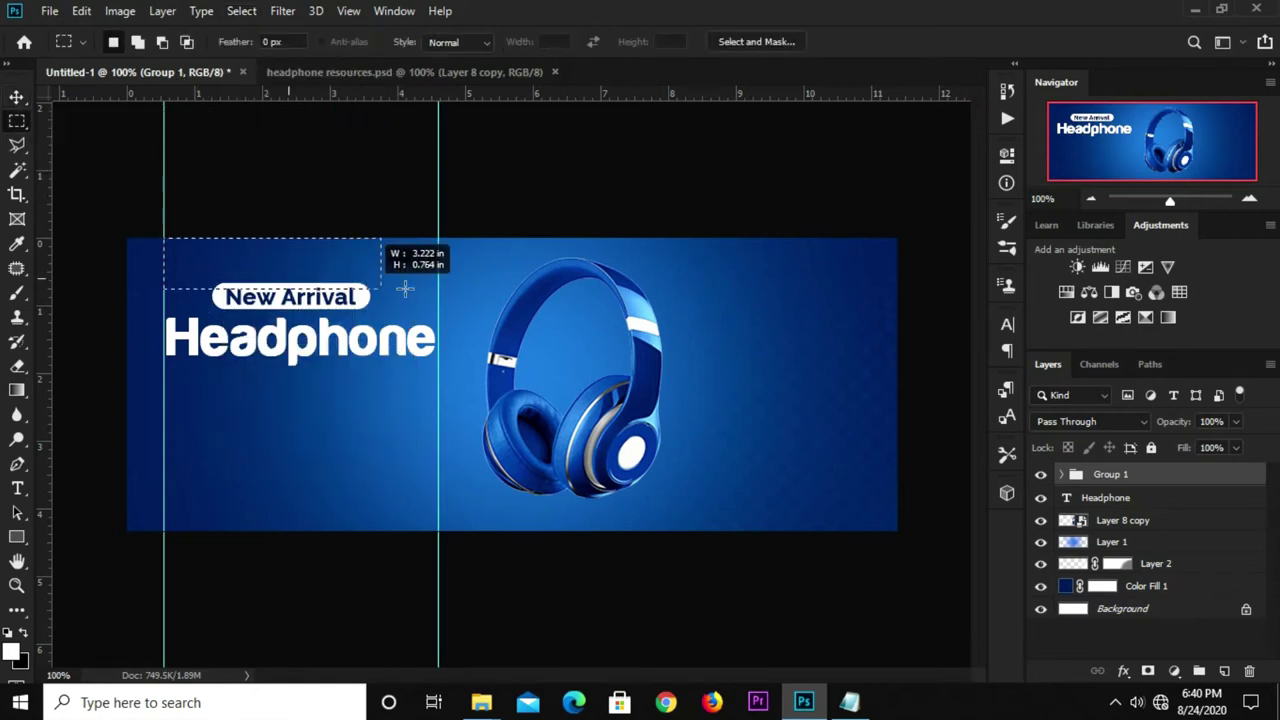
left_click_drag(164, 238, 437, 289)
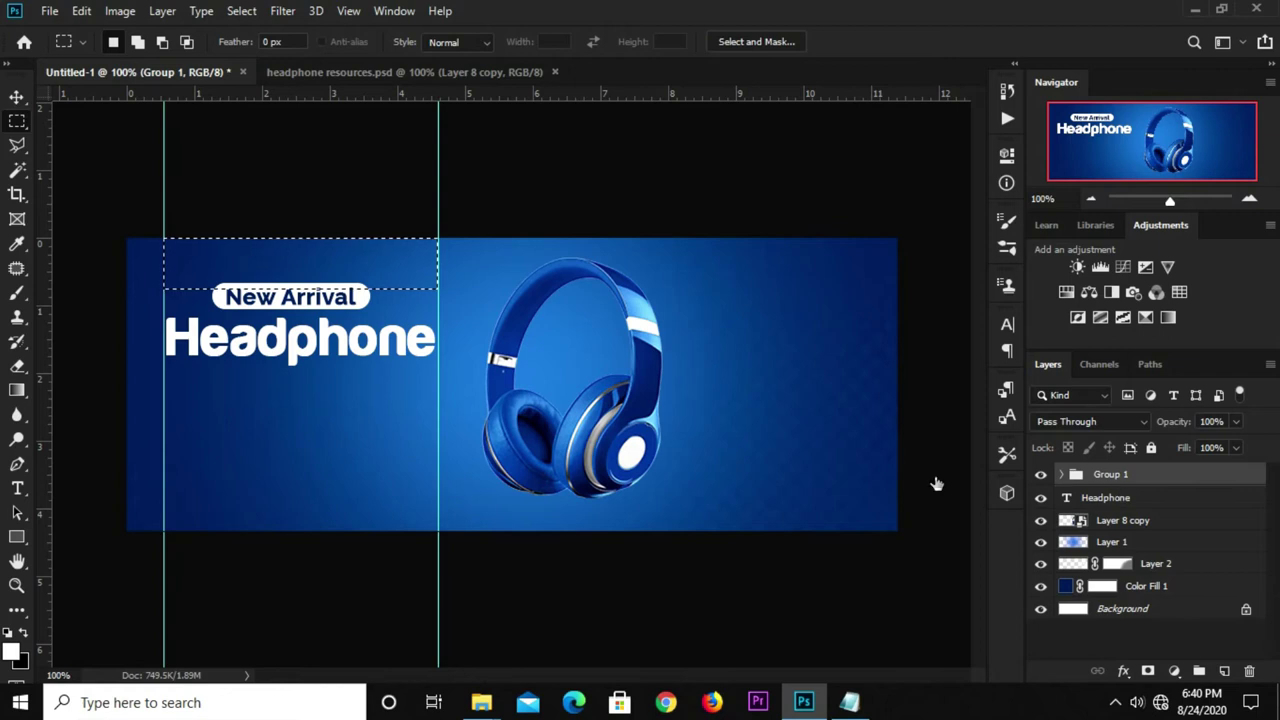
left_click(17, 97)
left_click(95, 97)
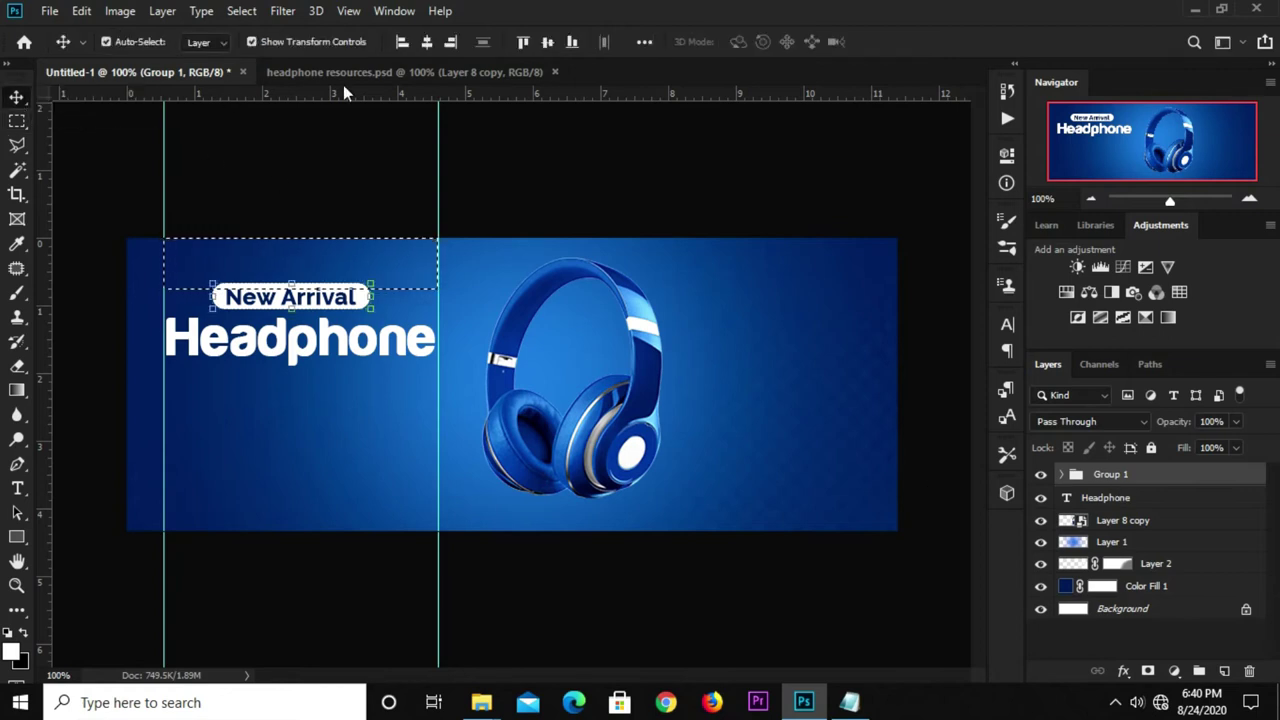
left_click(426, 42)
key("ctrl+d")
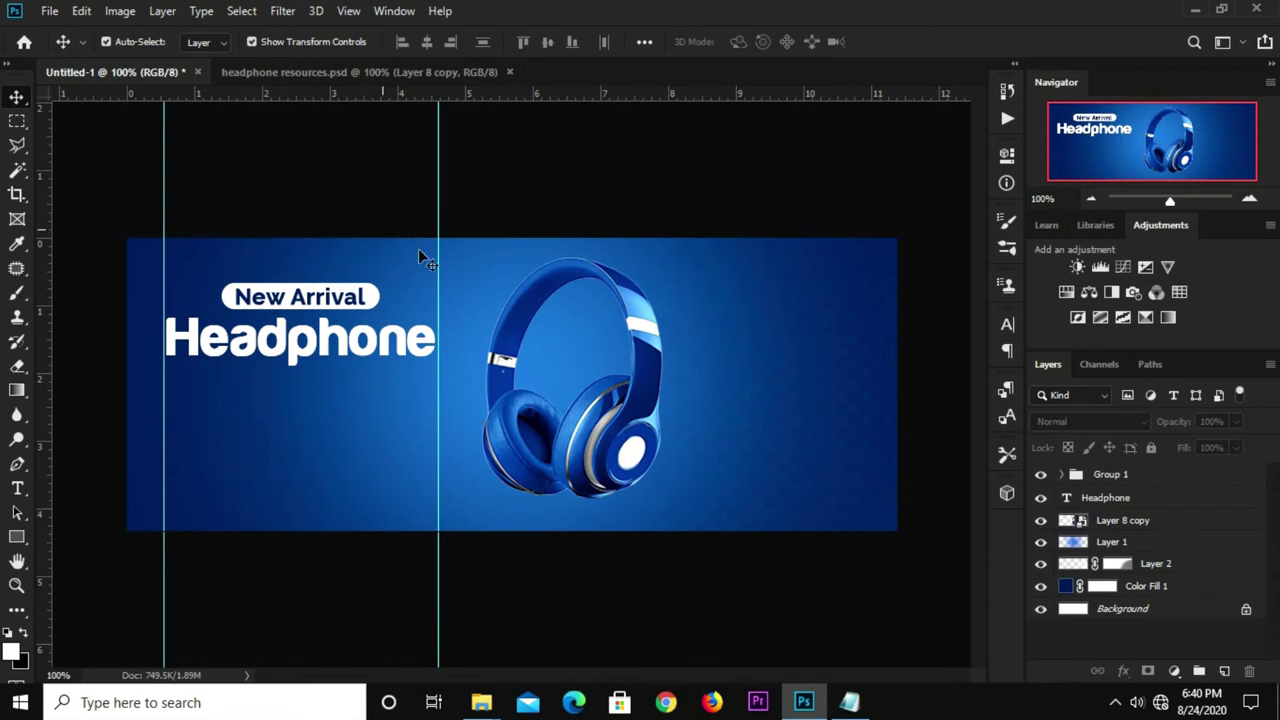
- Copy the two tagline lines from the Notepad banner notes
left_click(849, 702)
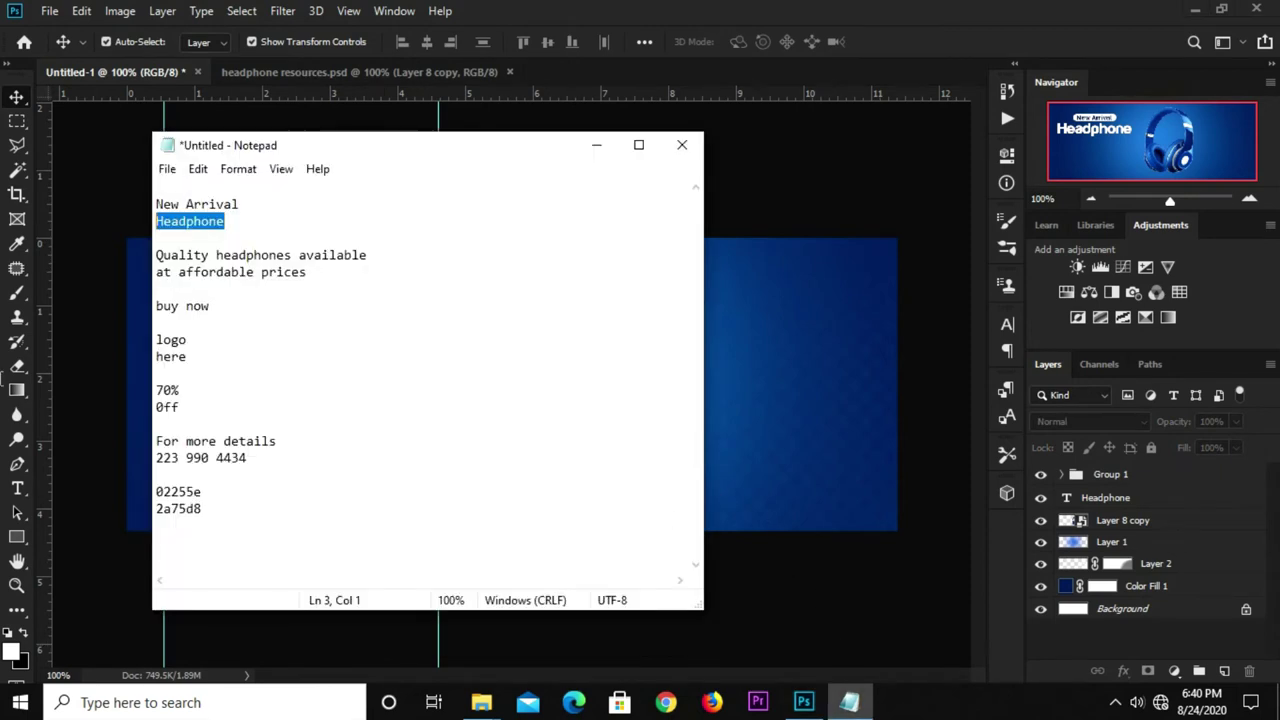
left_click_drag(338, 285, 124, 222)
left_click(329, 290)
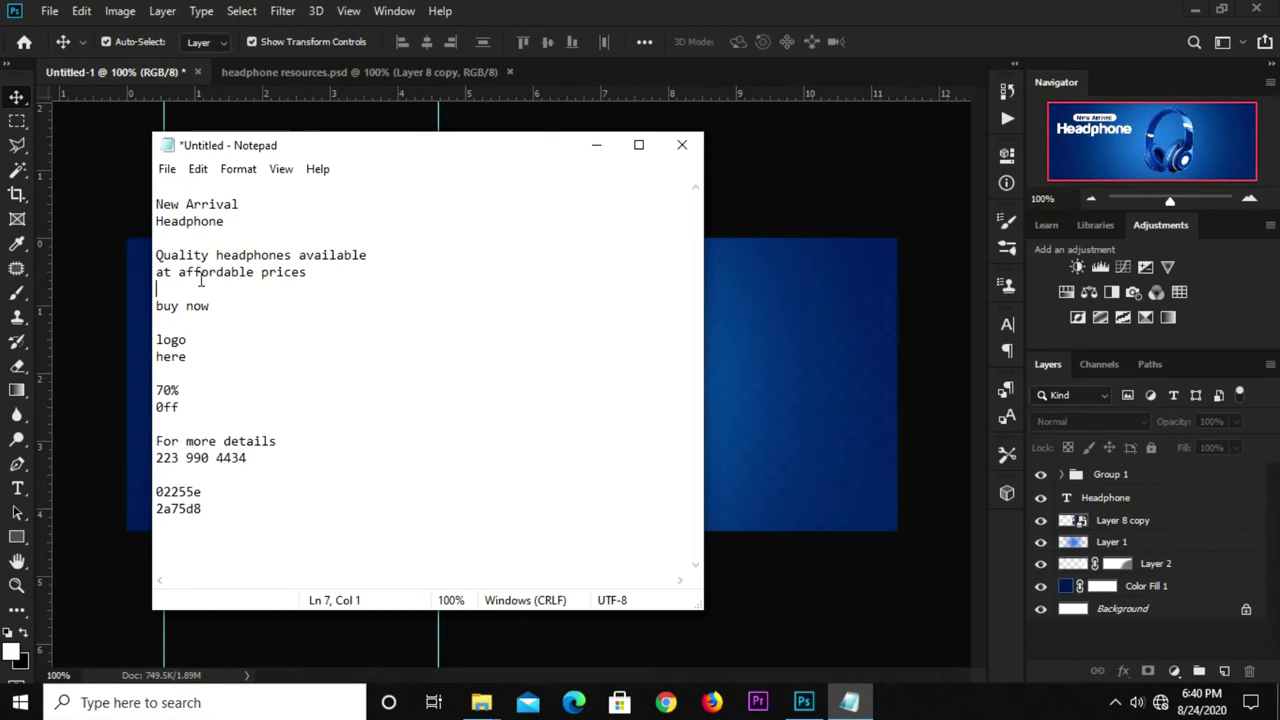
left_click_drag(200, 281, 156, 238)
right_click(181, 258)
left_click(250, 315)
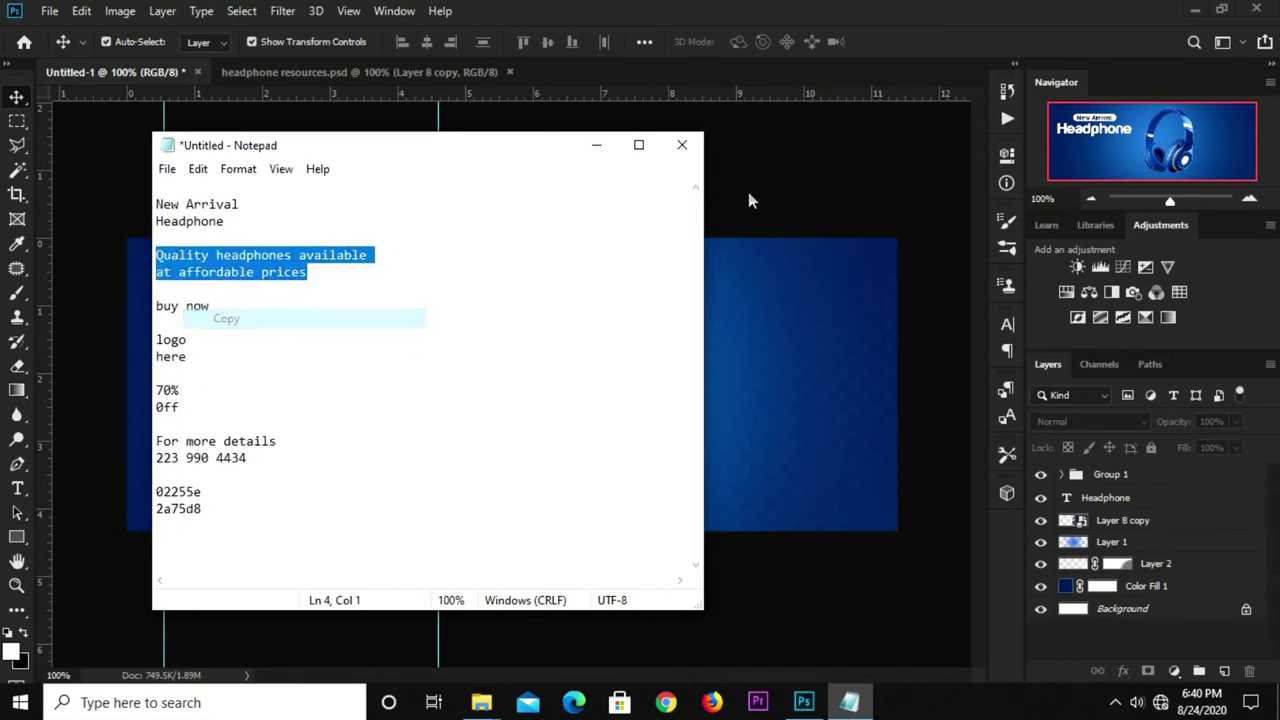
left_click(838, 168)
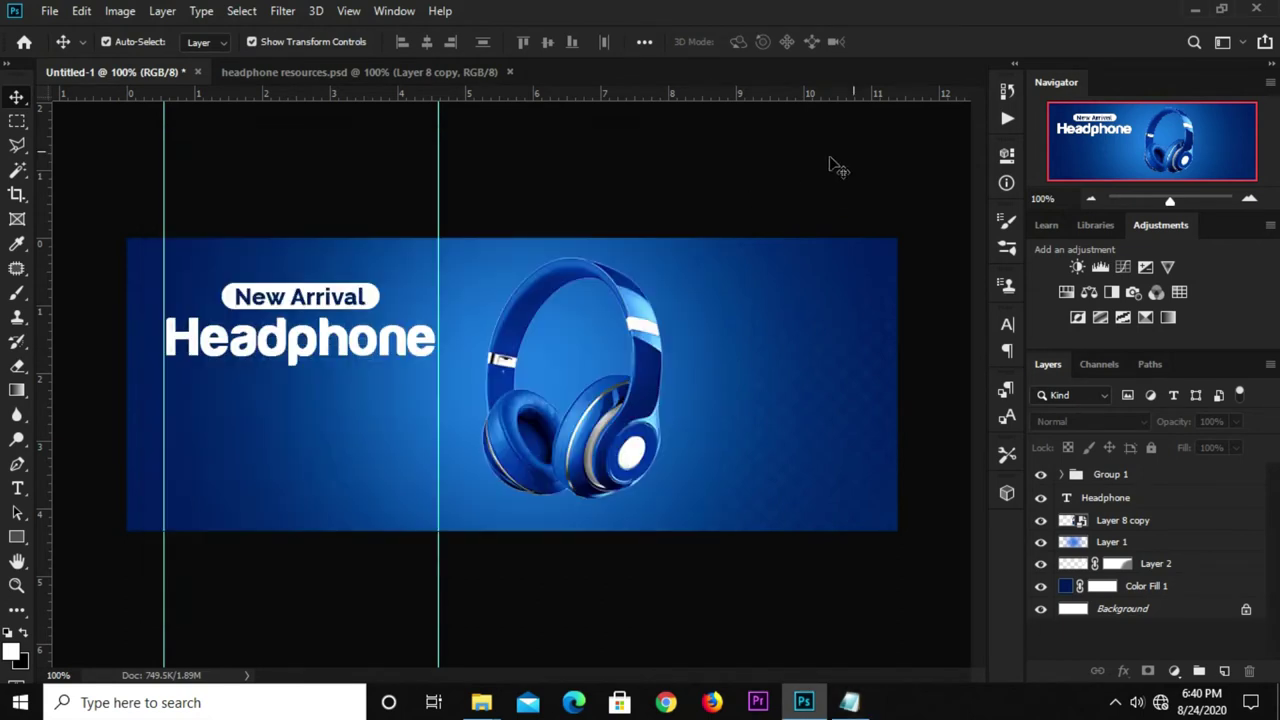
- Duplicate New Arrival below the heading as white (ffffff) 14 pt text
left_click(309, 302)
mouse_move(309, 297)
left_mouse_down()
mouse_move(292, 388)
mouse_move(280, 384)
left_mouse_up()
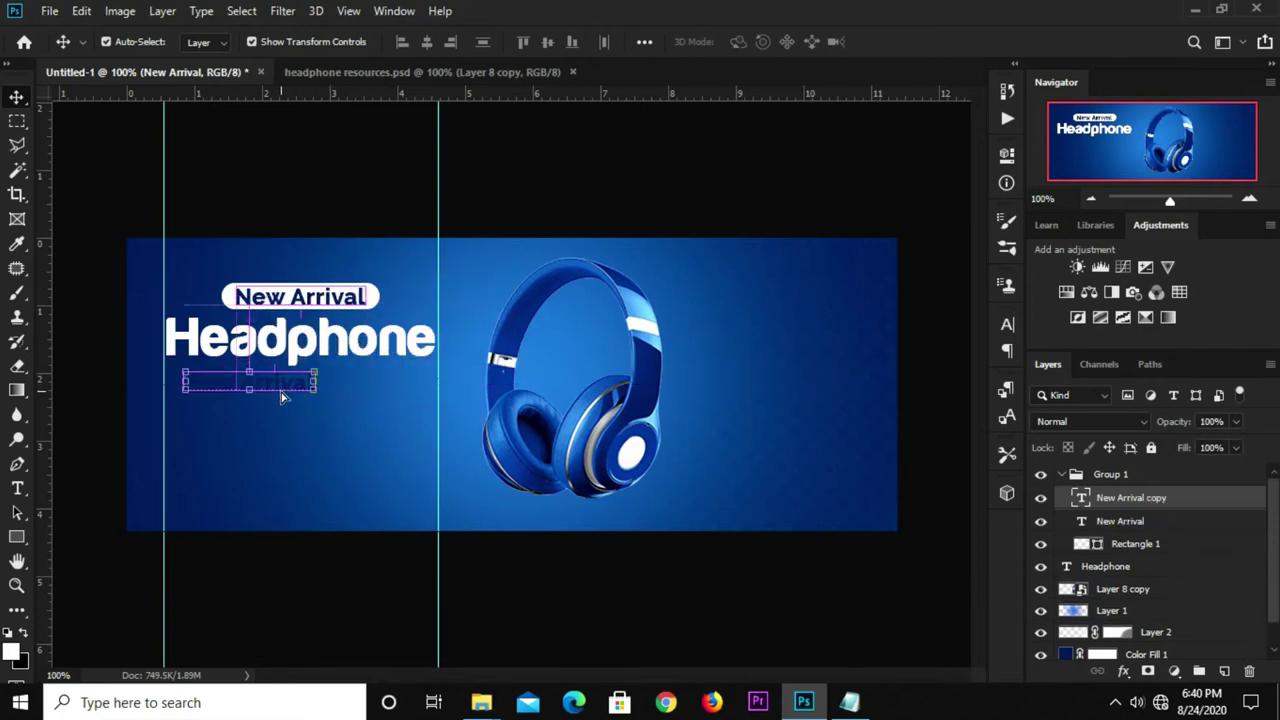
left_click(1007, 326)
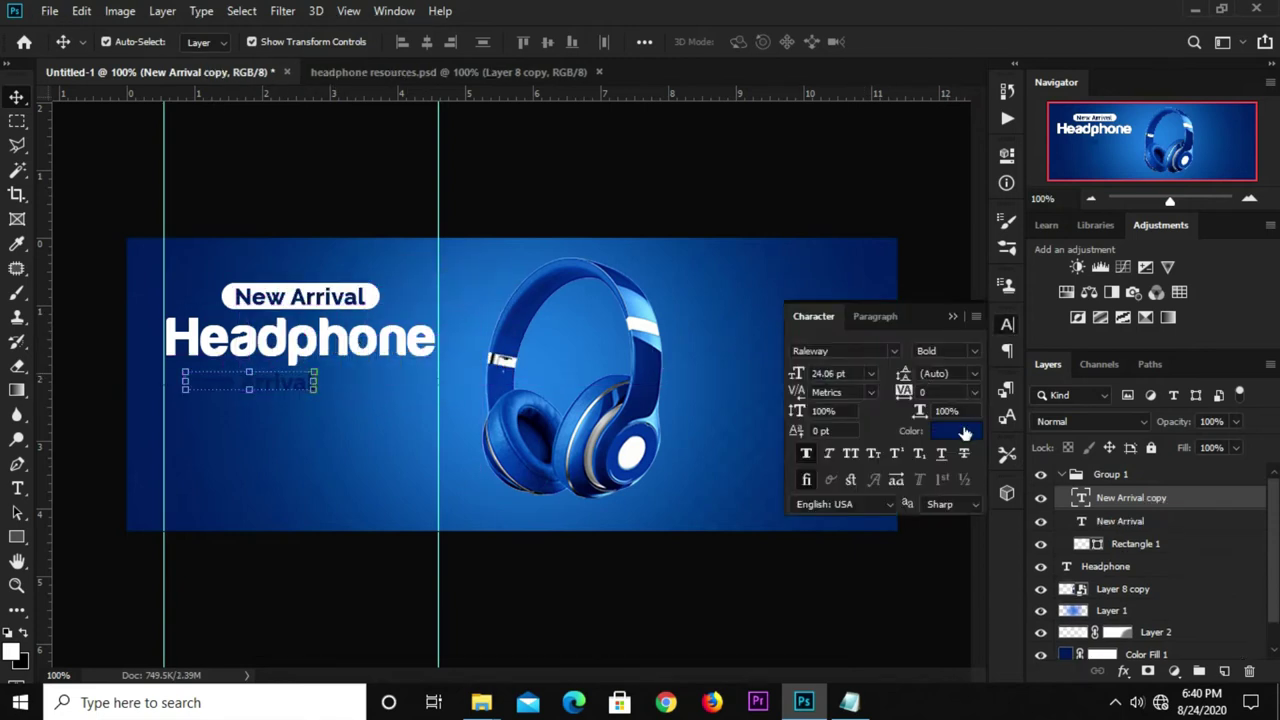
left_click(964, 431)
type("ffffff")
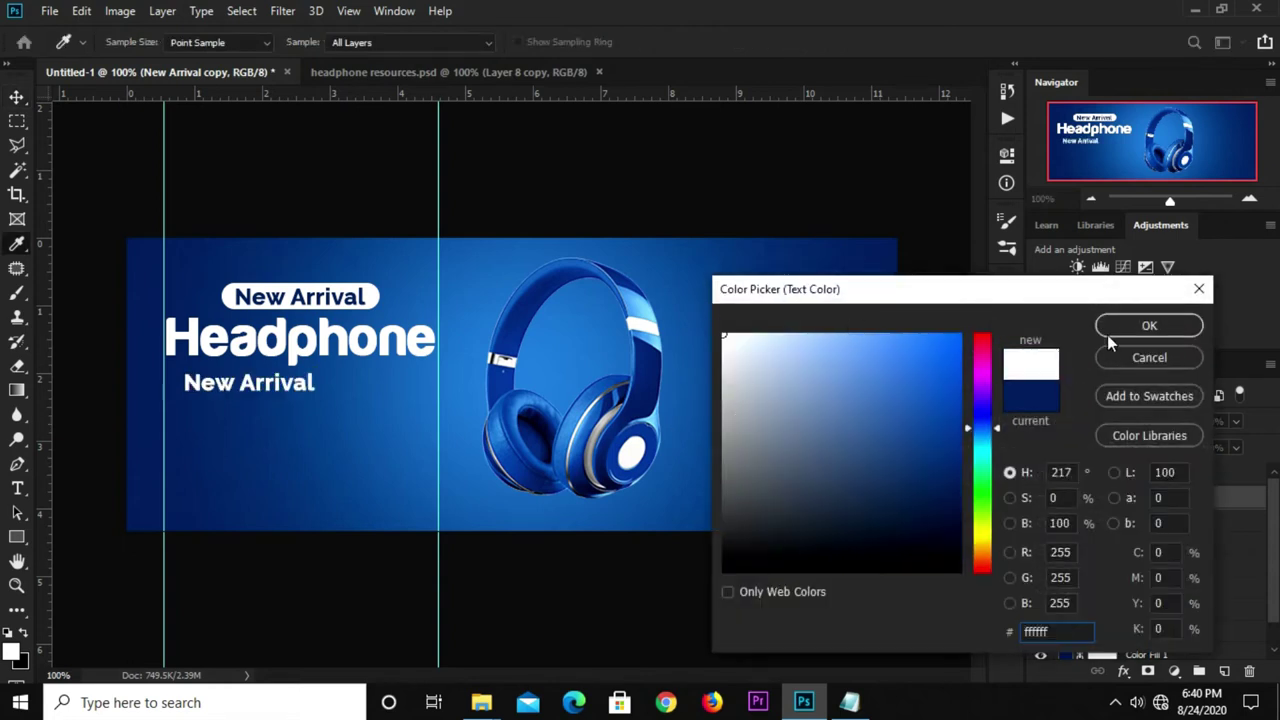
left_click(1107, 335)
key("v")
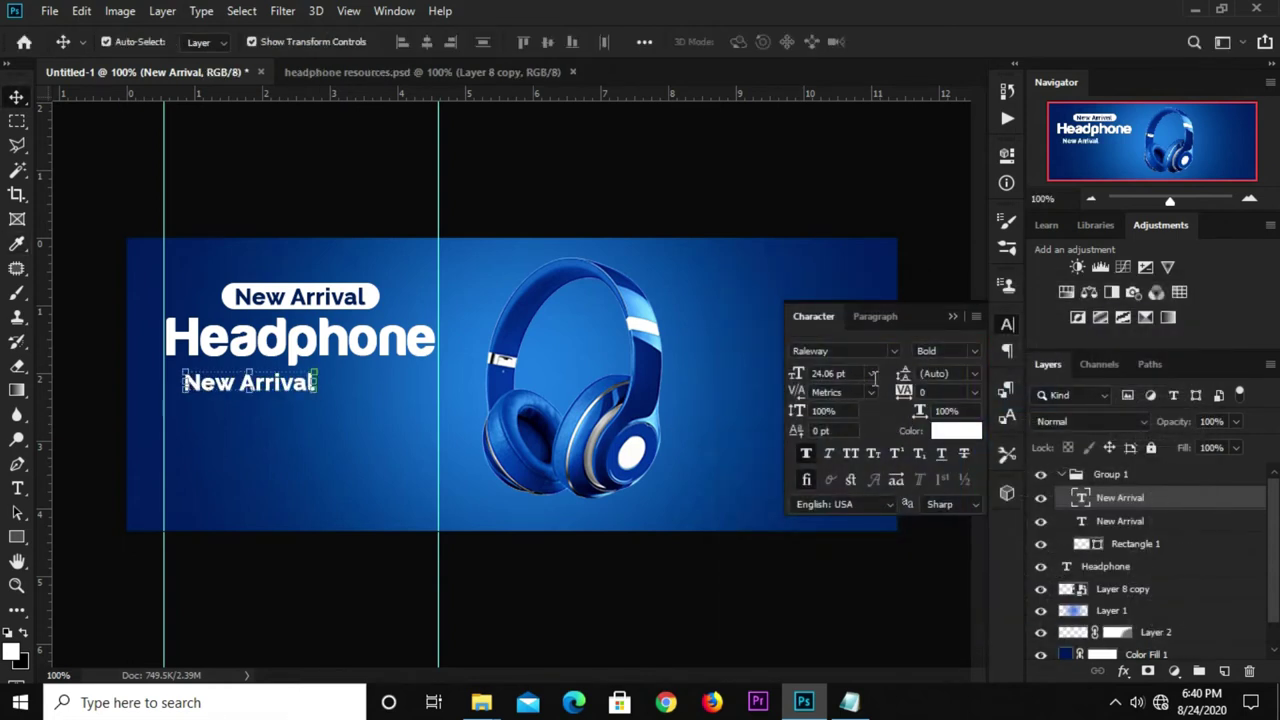
left_click(872, 375)
left_click(870, 515)
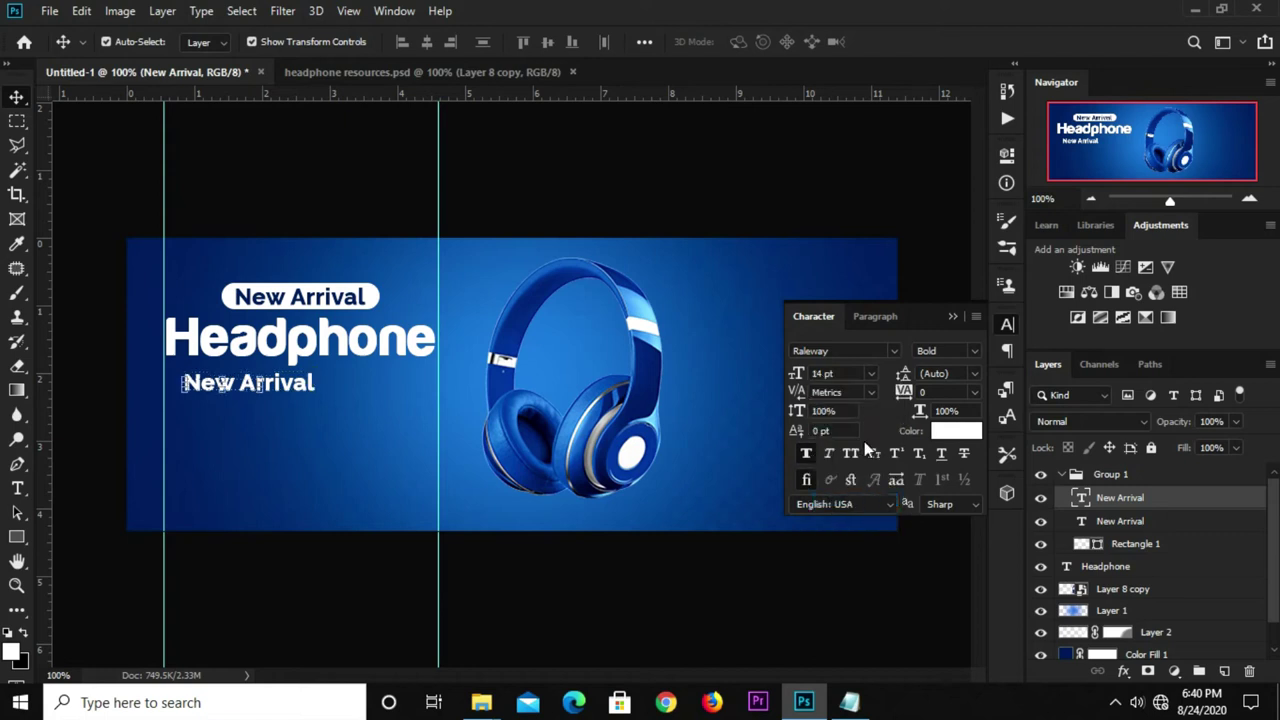
left_click(955, 317)
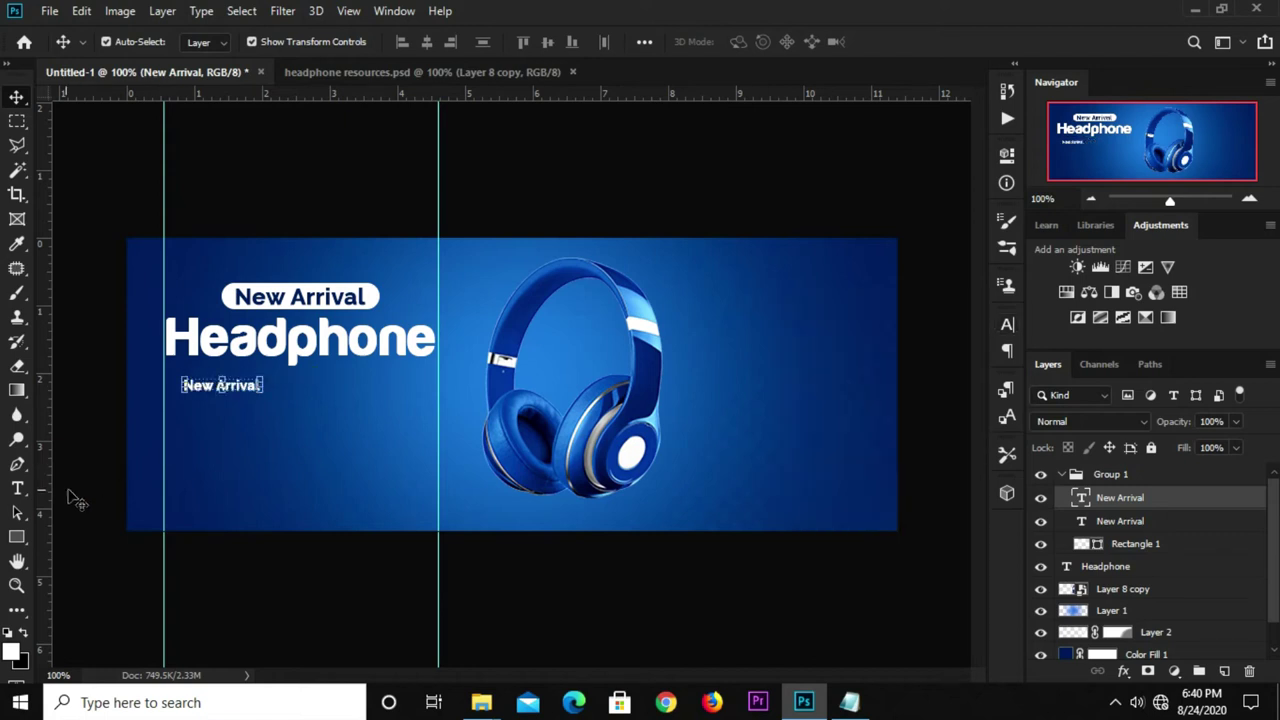
- Replace the copied text with the pasted tagline 'Quality headphones available at affordable prices'
left_click(17, 488)
left_click(78, 491)
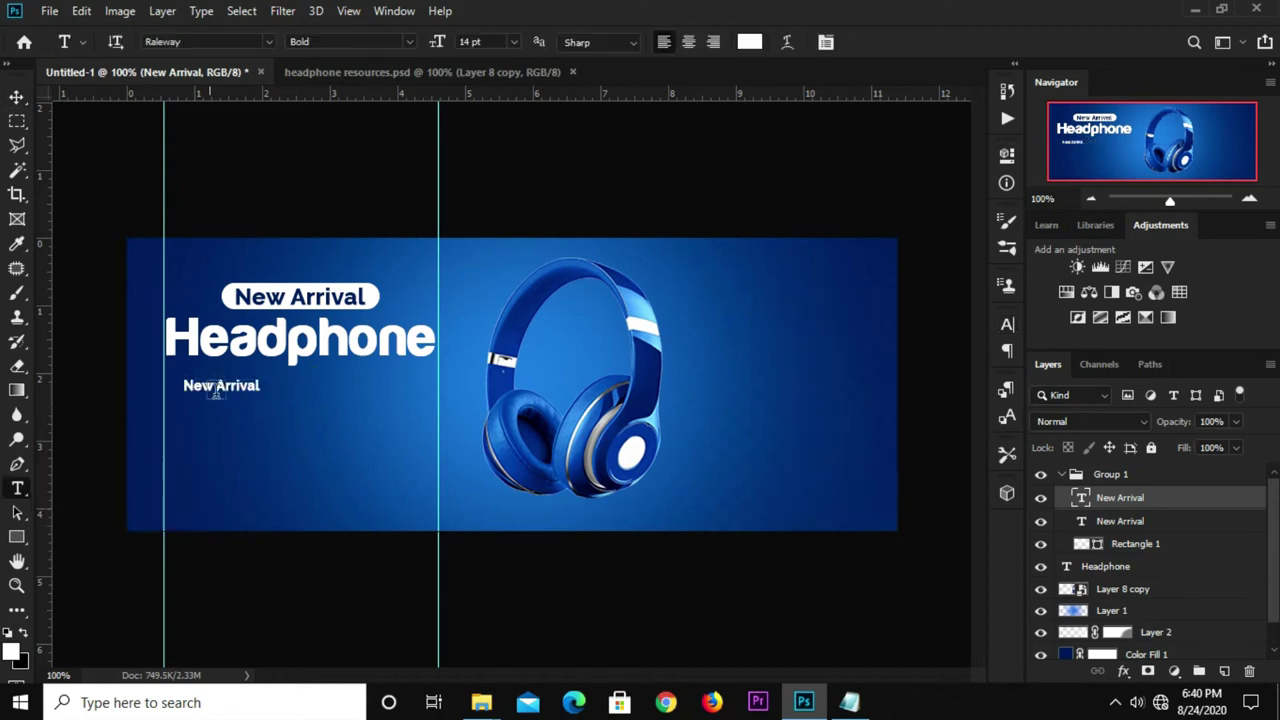
triple_click(221, 385)
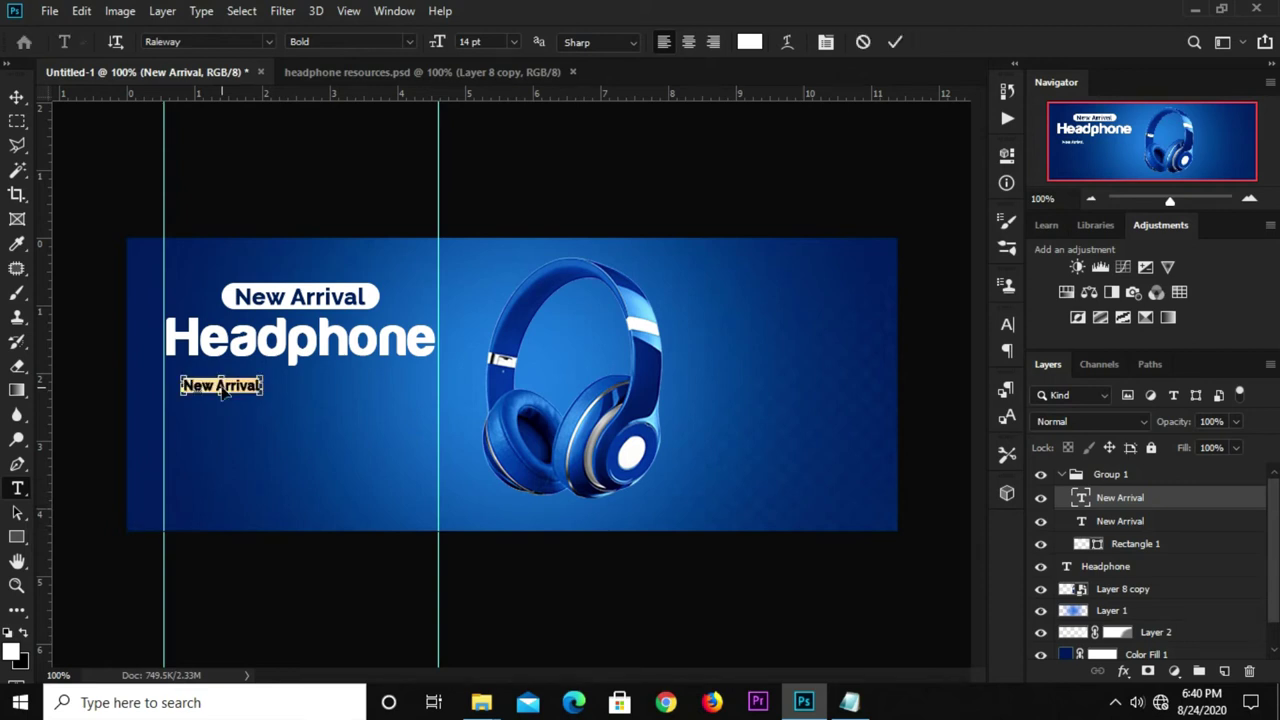
key("ctrl+v")
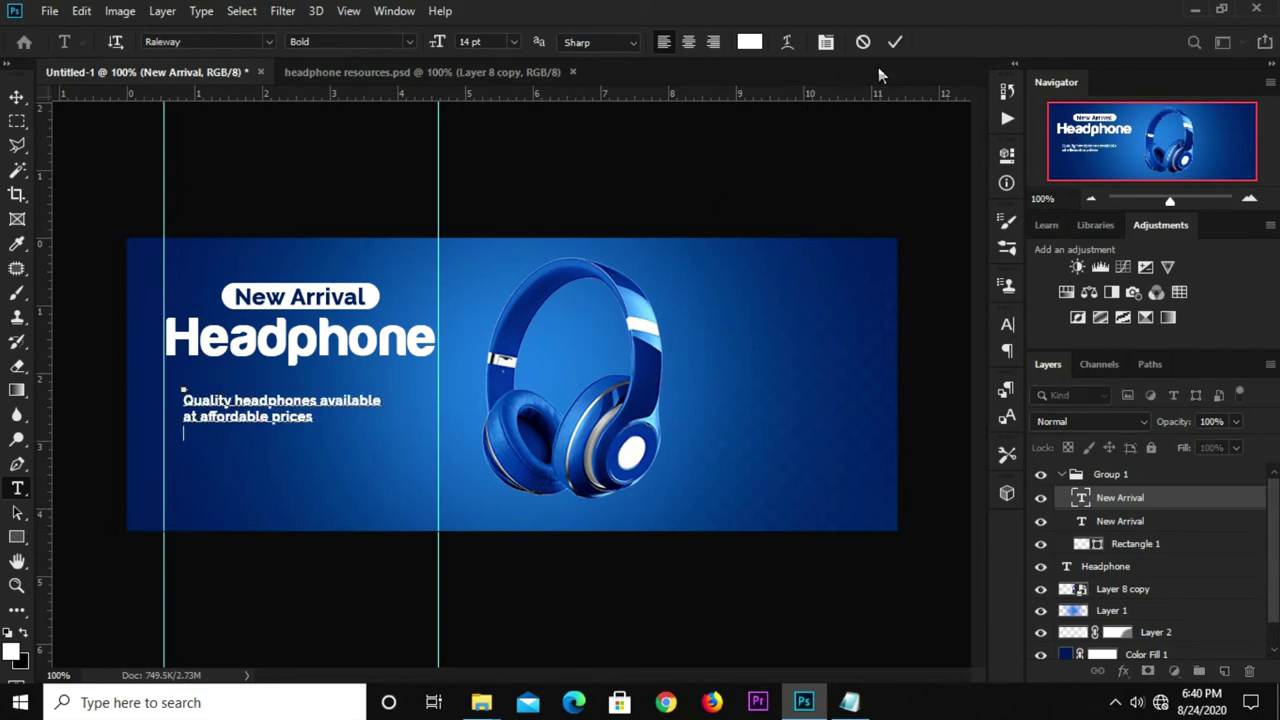
key("ctrl+Return")
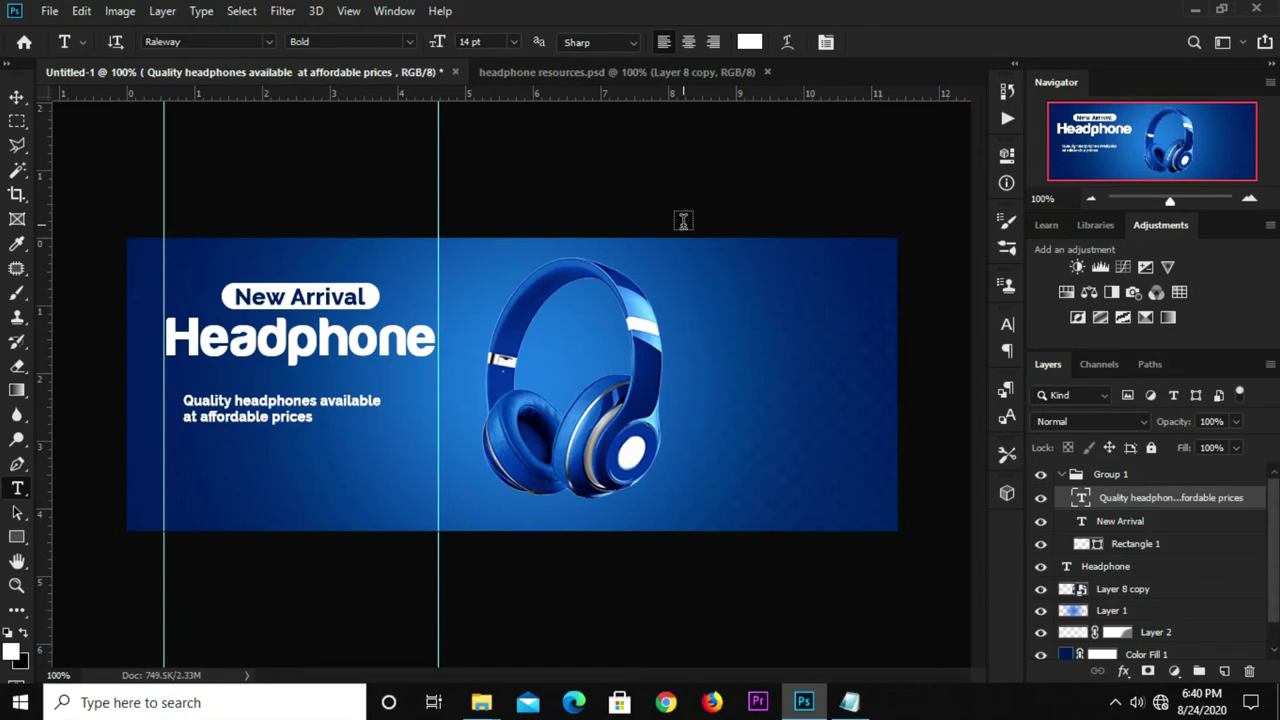
key("v")
- Position the tagline directly beneath the Headphone heading
key("ctrl+t")
left_click_drag(292, 417, 272, 385)
key("Return")
key("Up")
key("Up")
key("Up")
key("Down")
key("Down")
key("Down")
key("Down")
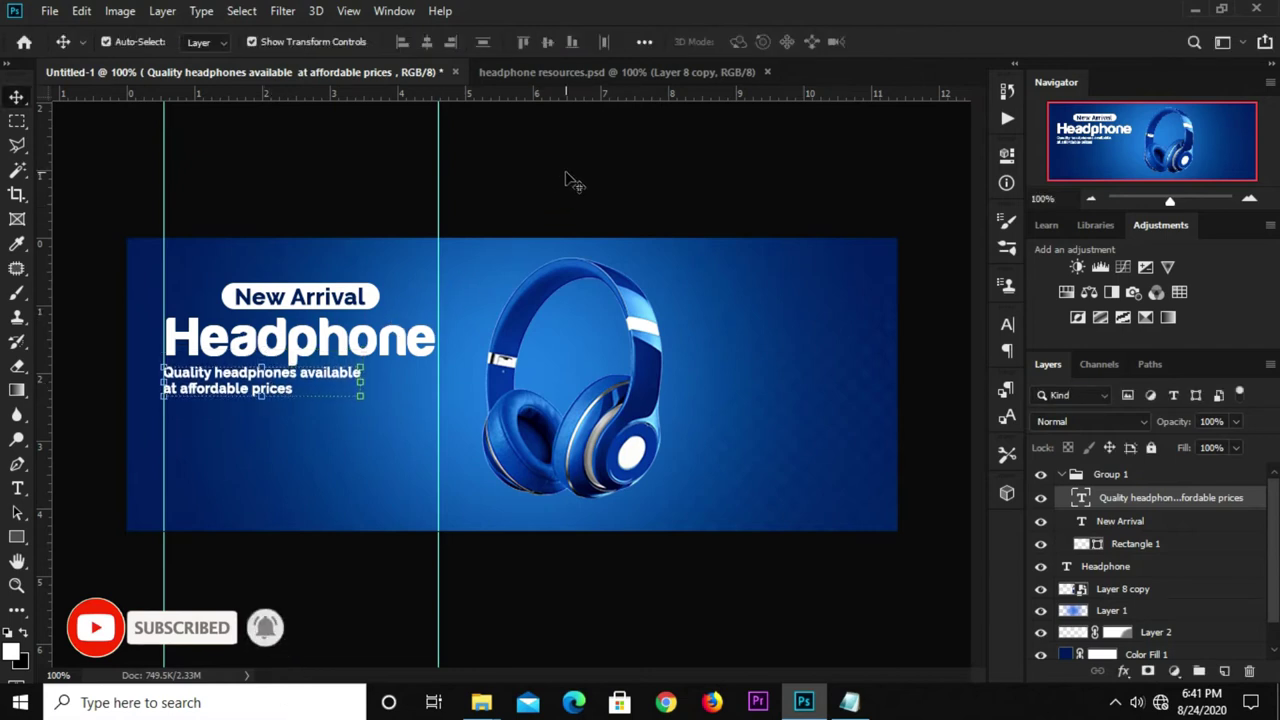
left_click(566, 181)
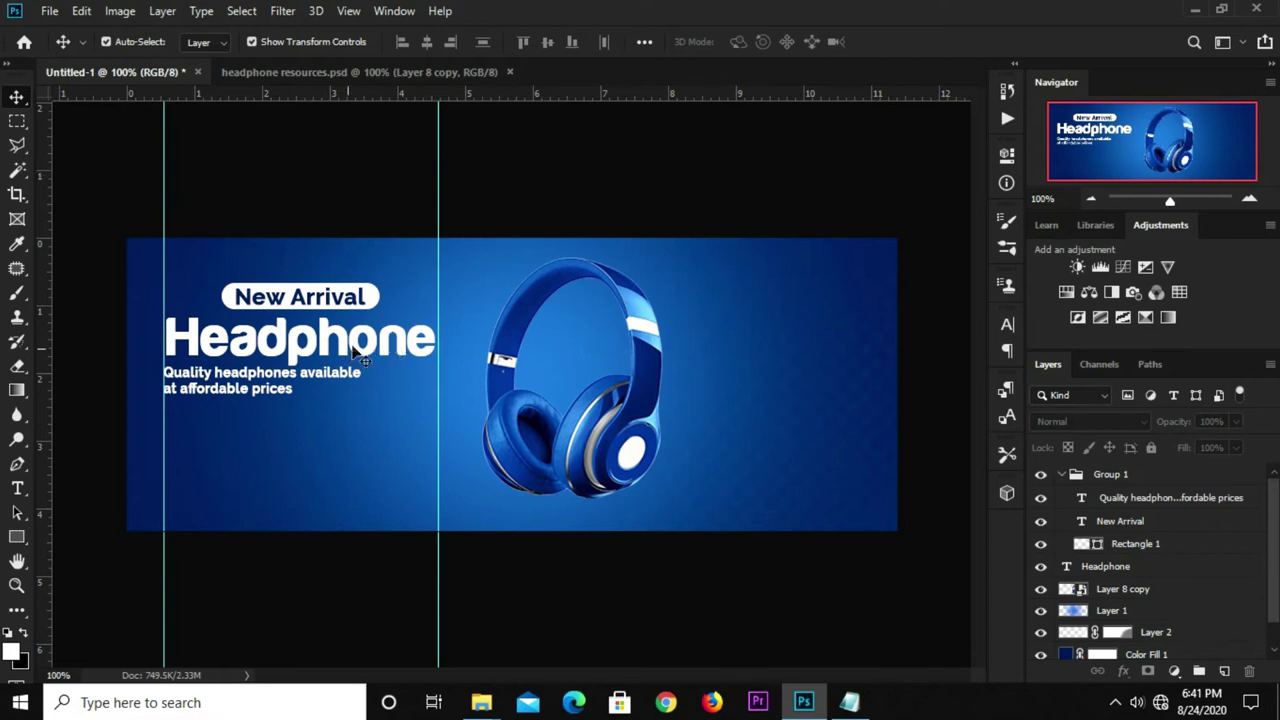
- Draw a thin white 117 × 3 px line, Rectangle 2, under the tagline
left_click_drag(17, 537, 71, 529)
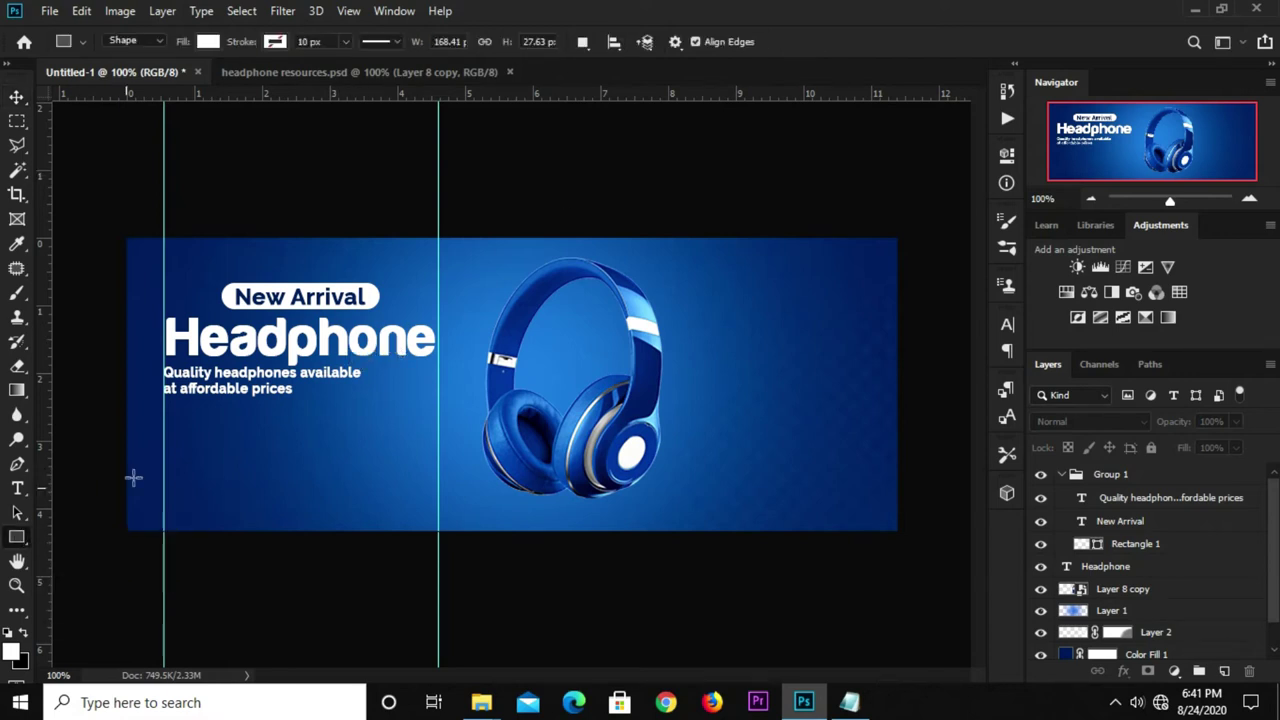
left_click_drag(243, 409, 272, 409)
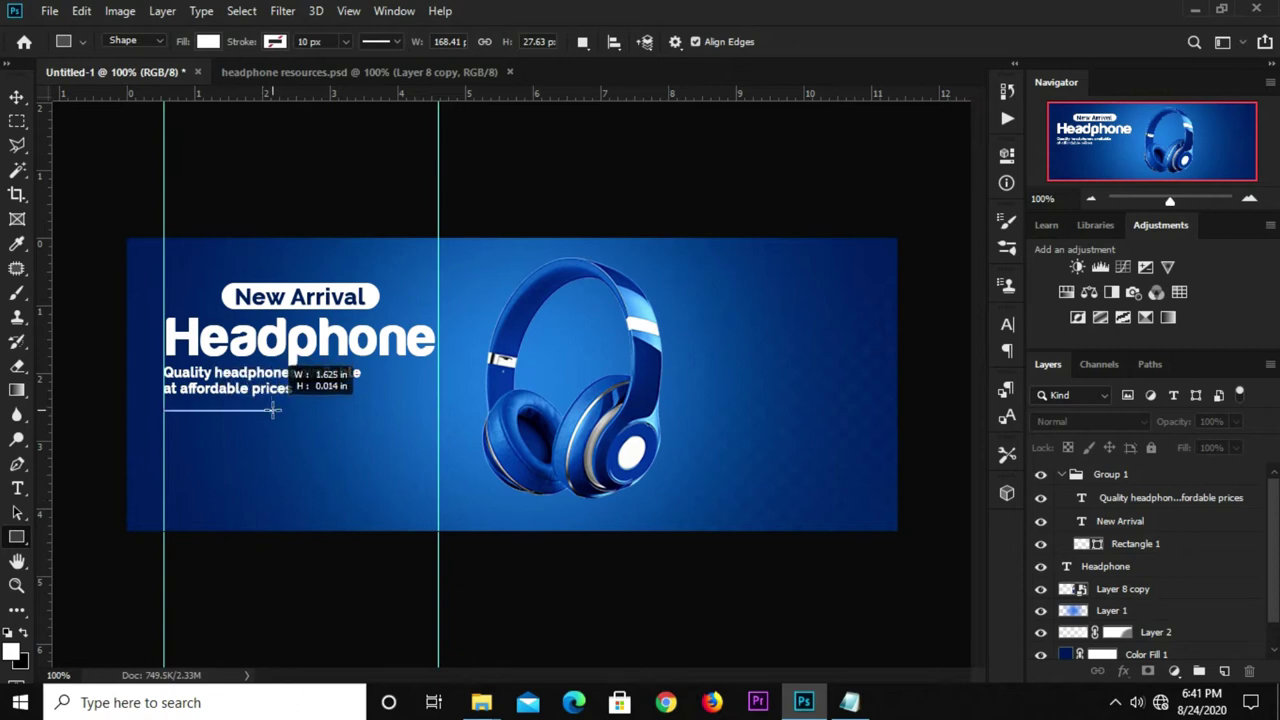
left_click_drag(272, 409, 275, 409)
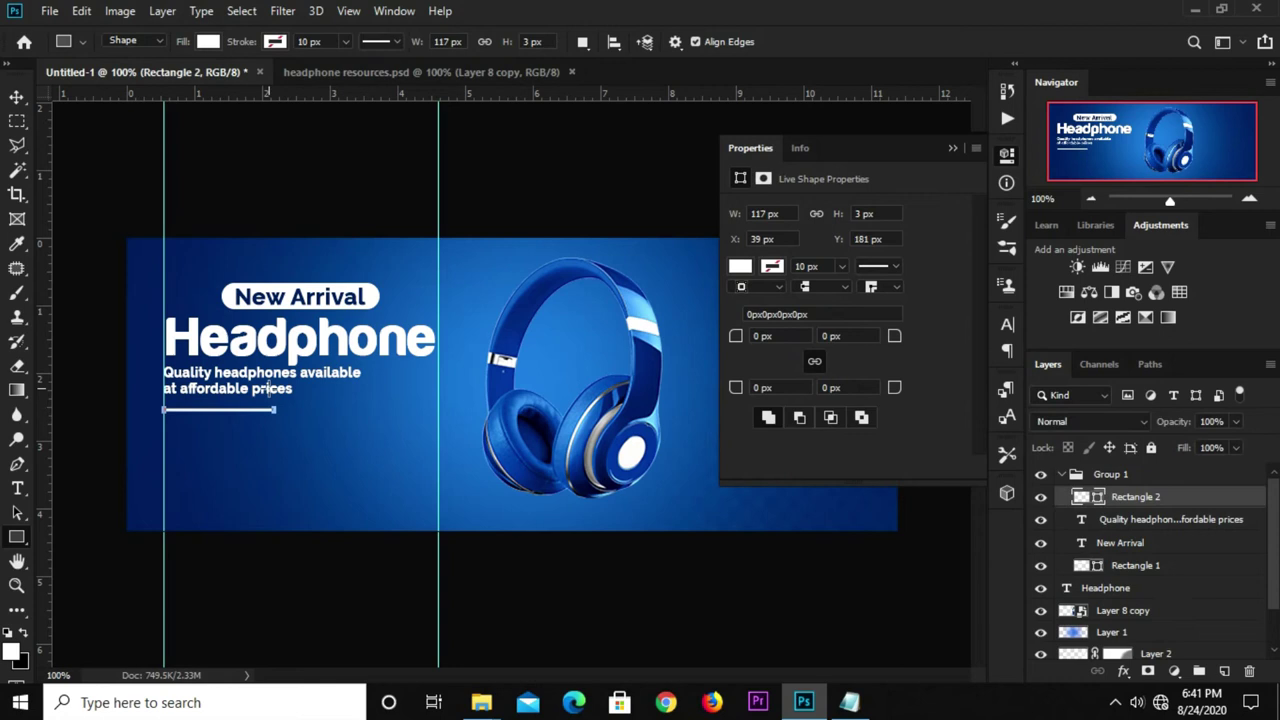
key("v")
left_click(545, 187)
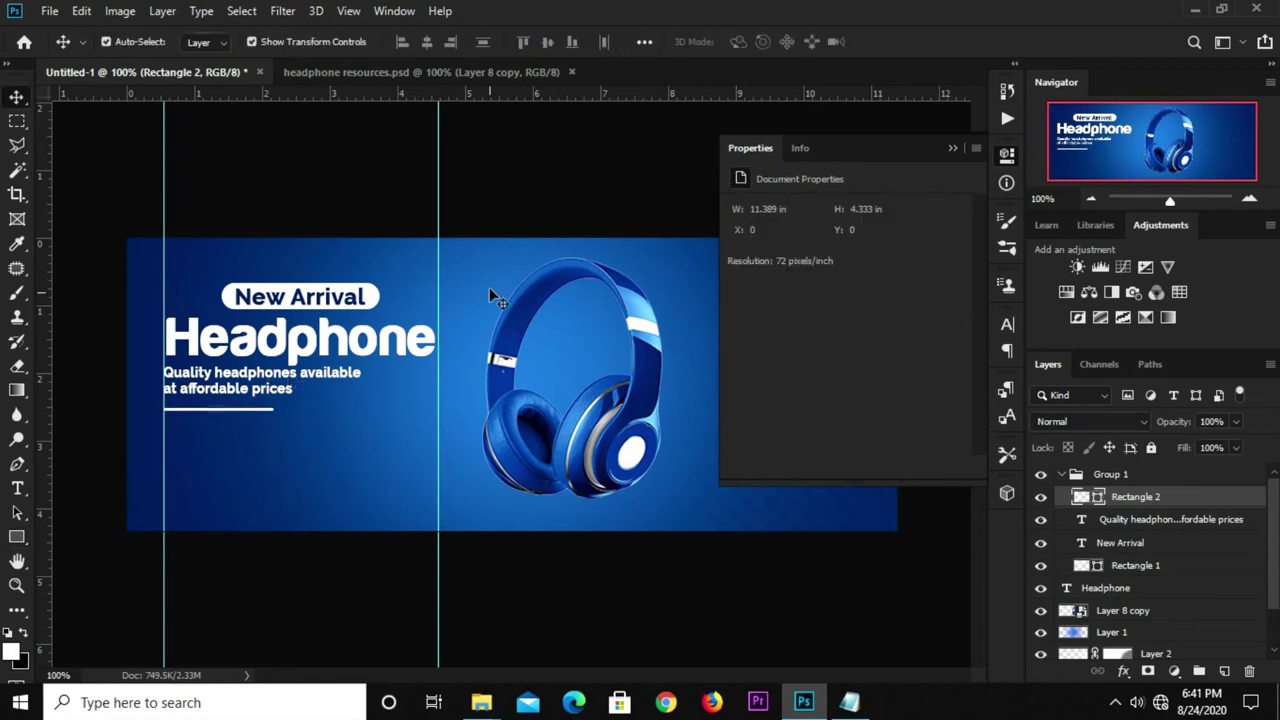
left_click(952, 148)
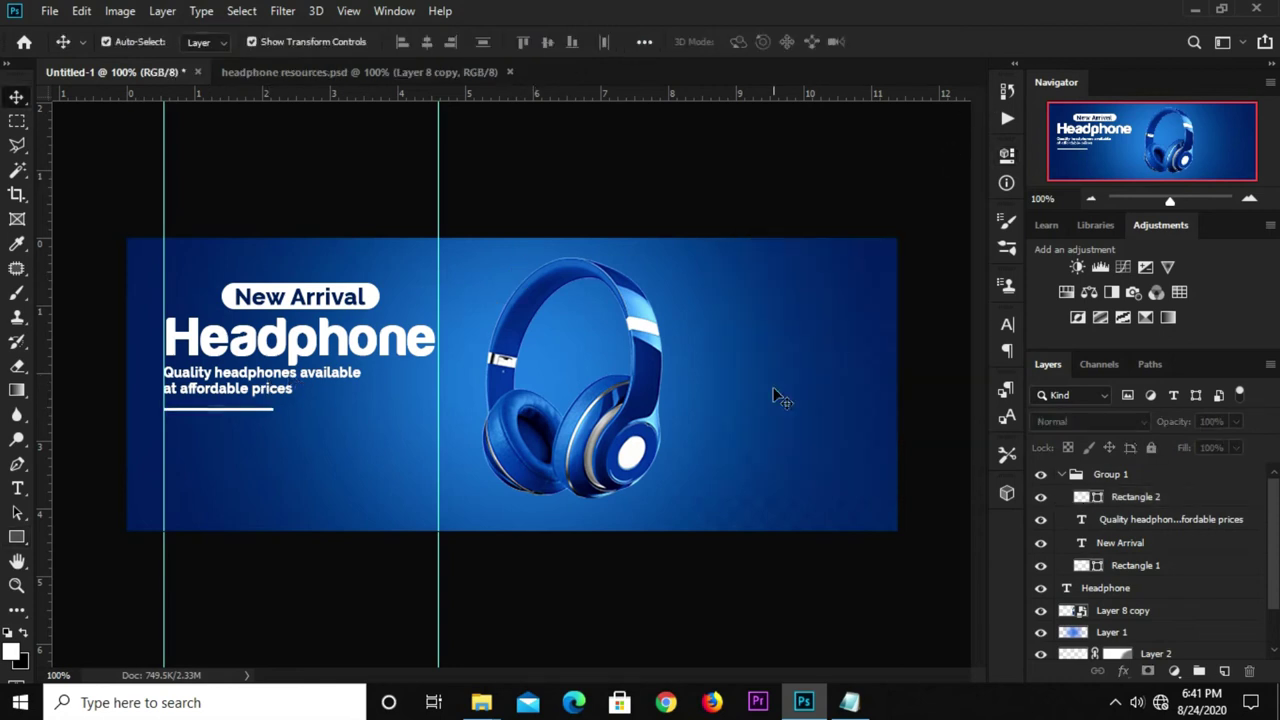
- Move Rectangle 2 out of Group 1, collapse the group, and nudge the line up
left_click(1131, 509)
left_click_drag(1133, 505, 1128, 468)
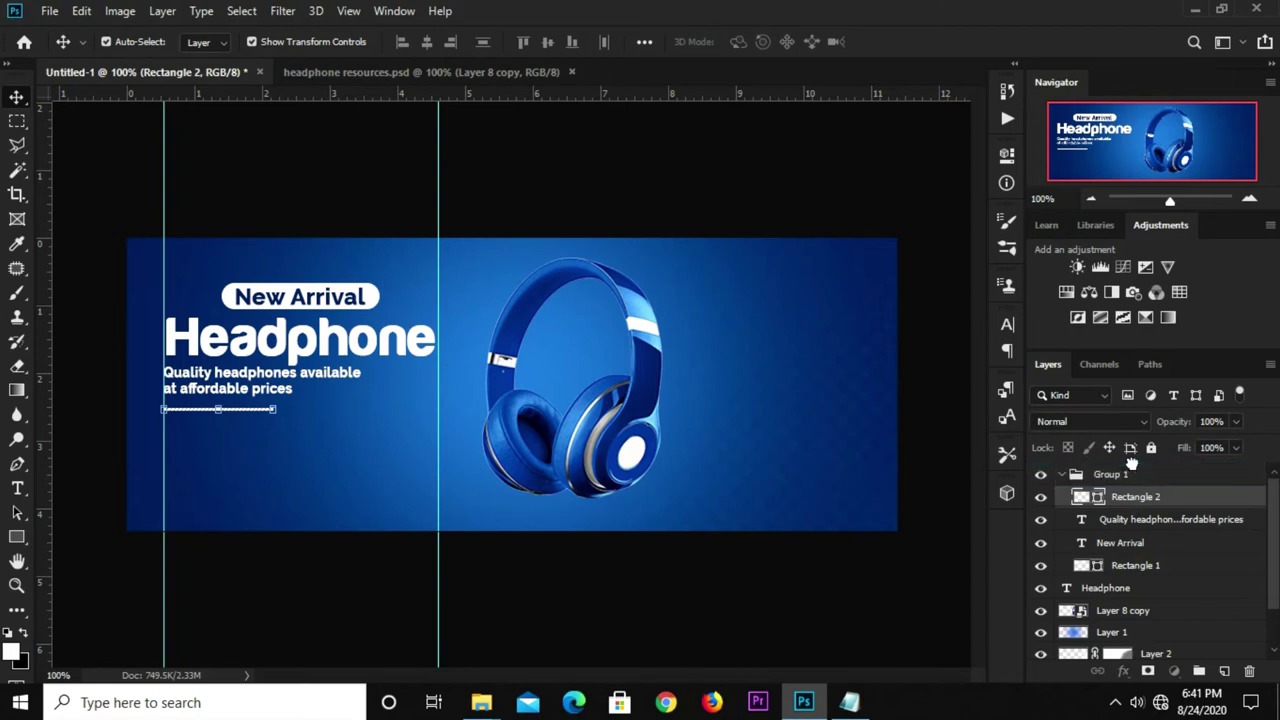
left_click(1064, 496)
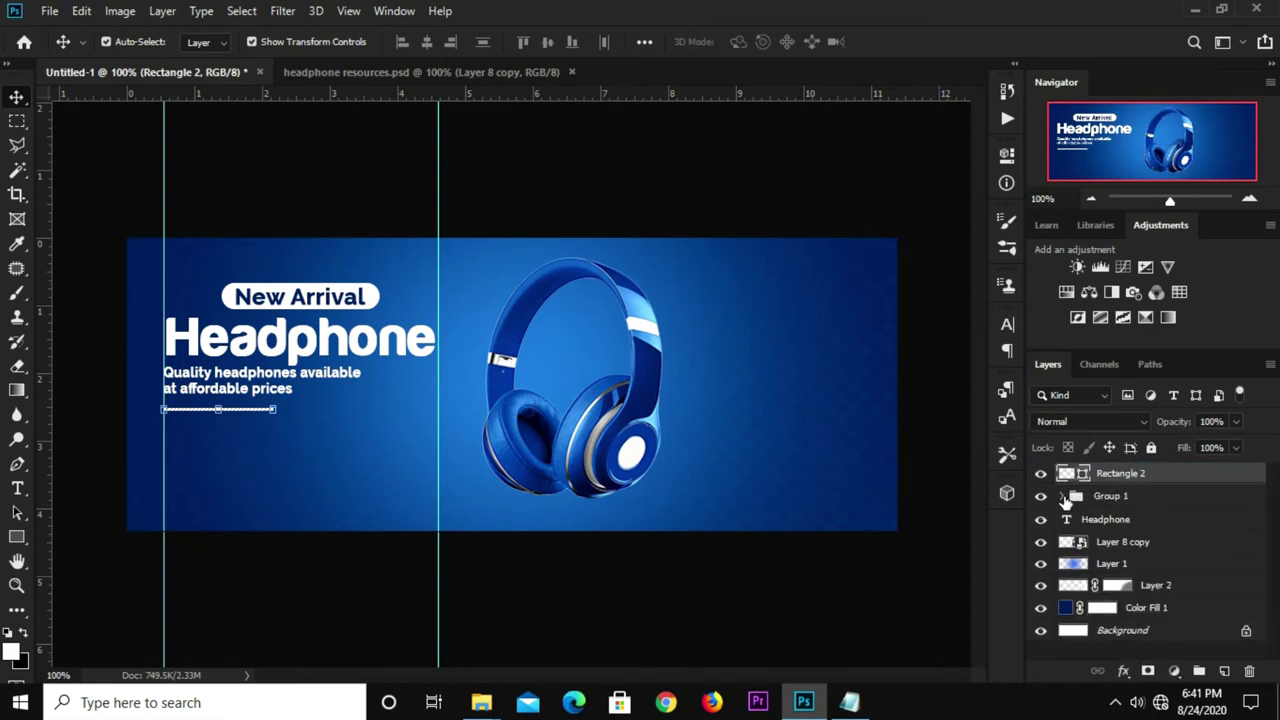
left_click(1040, 497)
left_click(1041, 474)
key("Up")
key("Up")
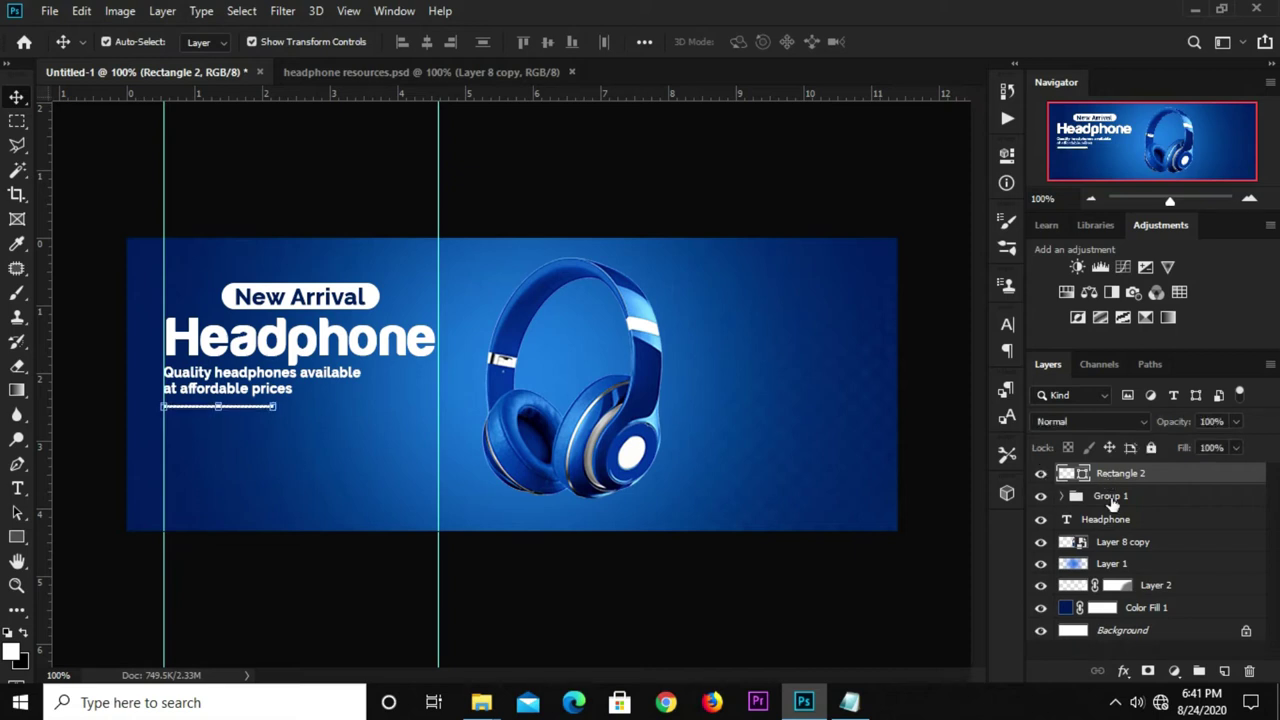
- Move the tagline layer out of Group 1 and collapse the New Arrival group
left_click(1063, 496)
left_click_drag(1124, 527, 1137, 483)
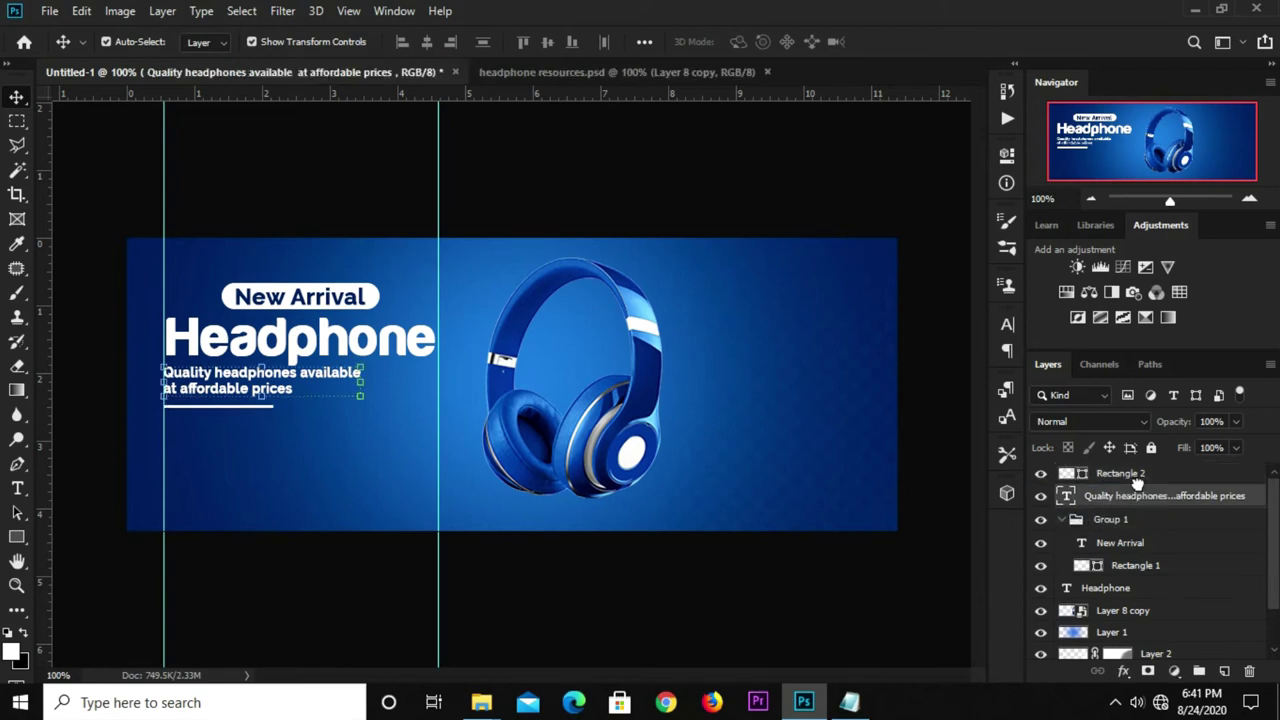
left_click(1060, 525)
left_click(1063, 521)
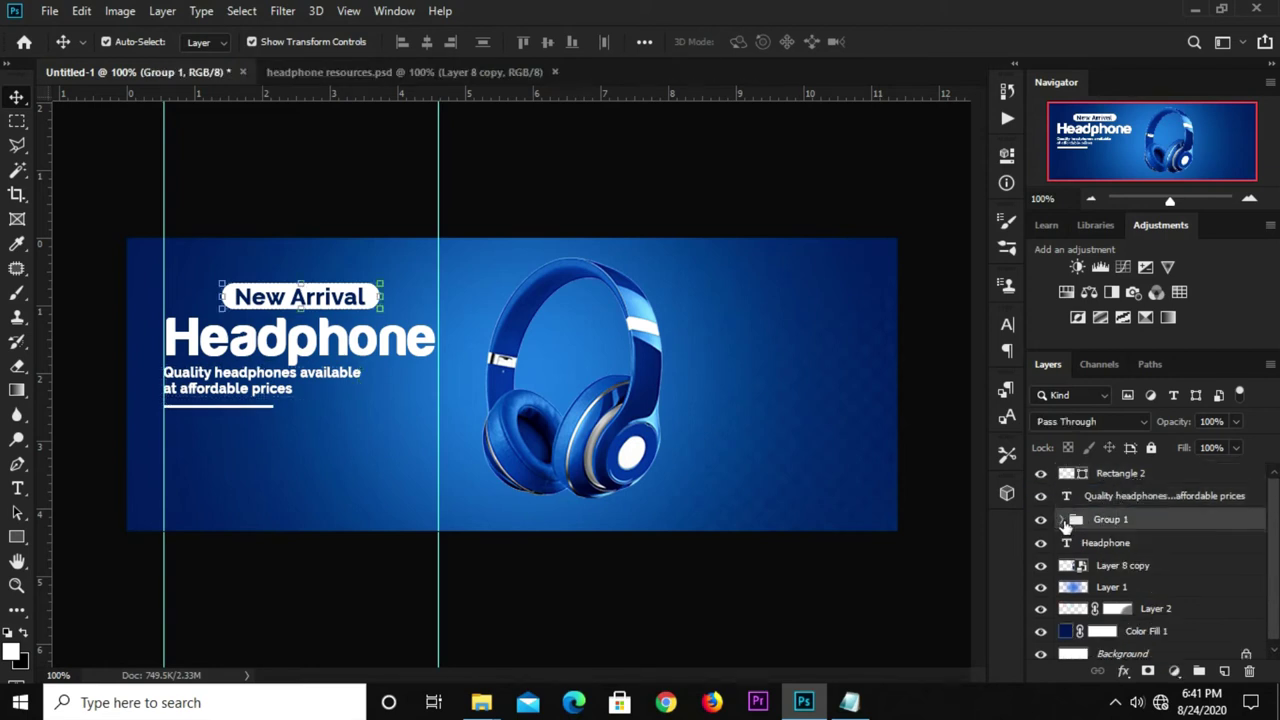
left_click(1040, 524)
left_click(510, 584)
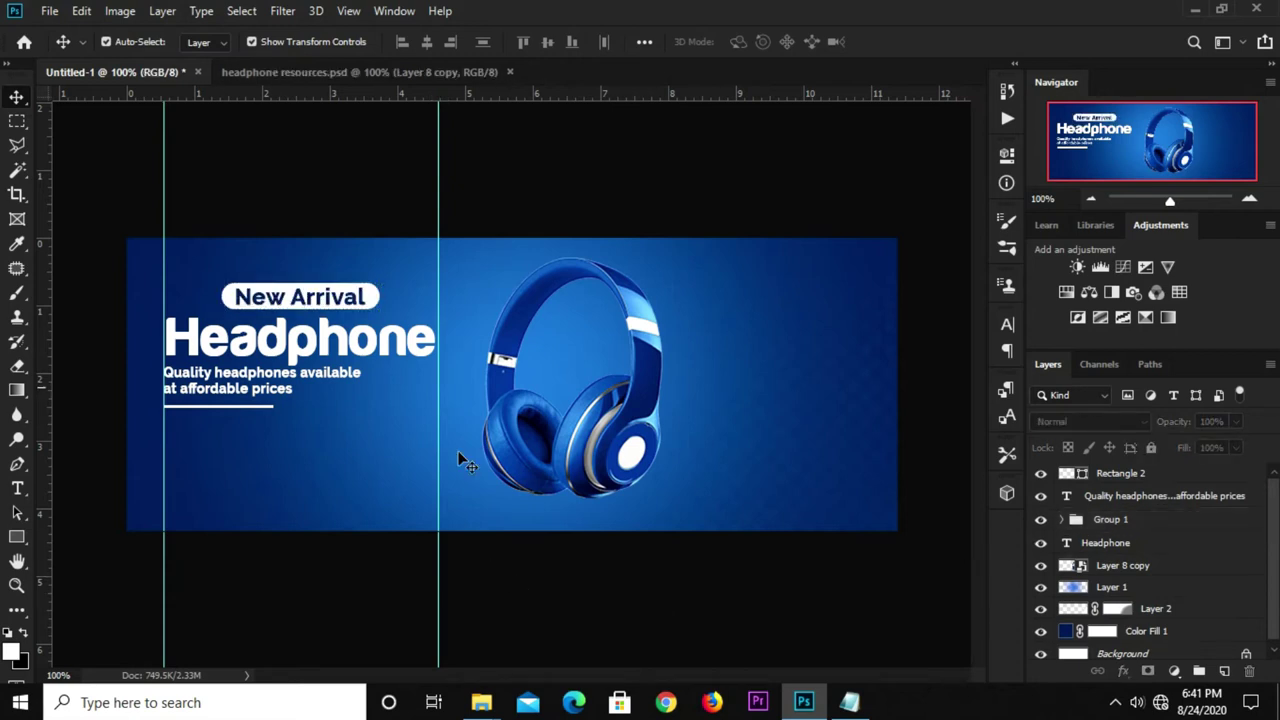
- Copy the three social icon layers from headphone resources.psd into the Untitled-1 banner
left_click(346, 77)
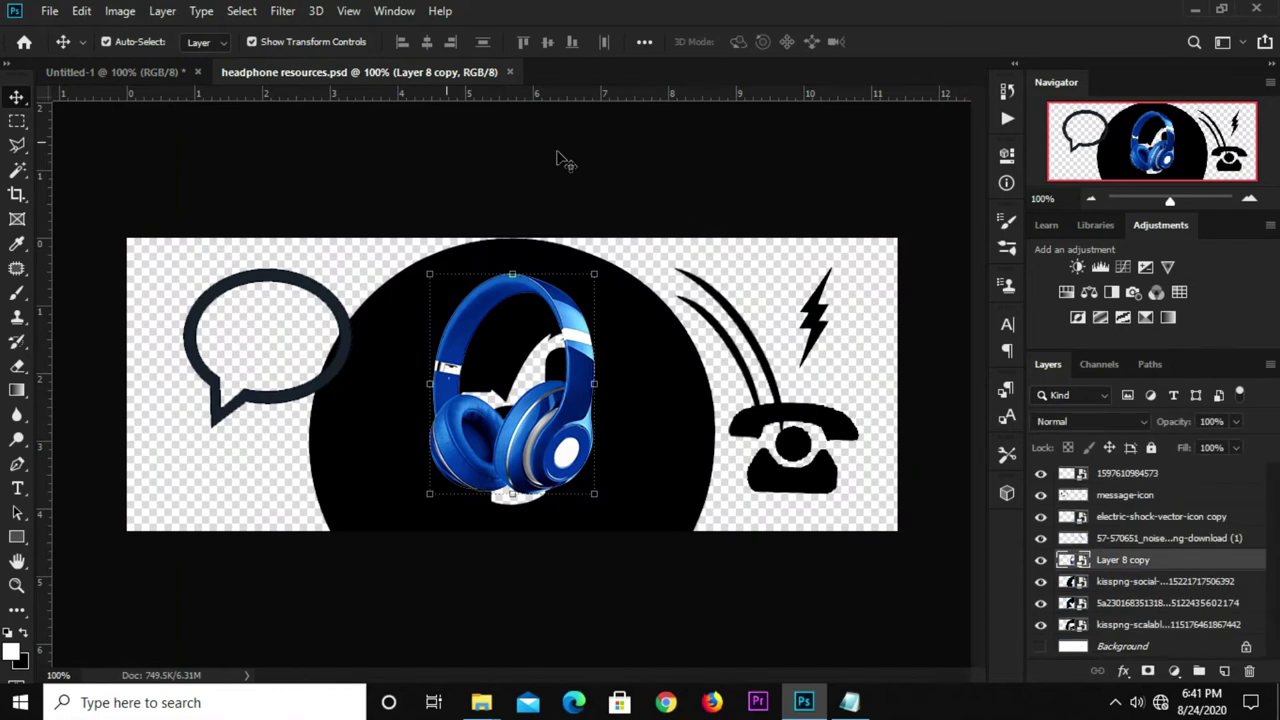
left_click(644, 430)
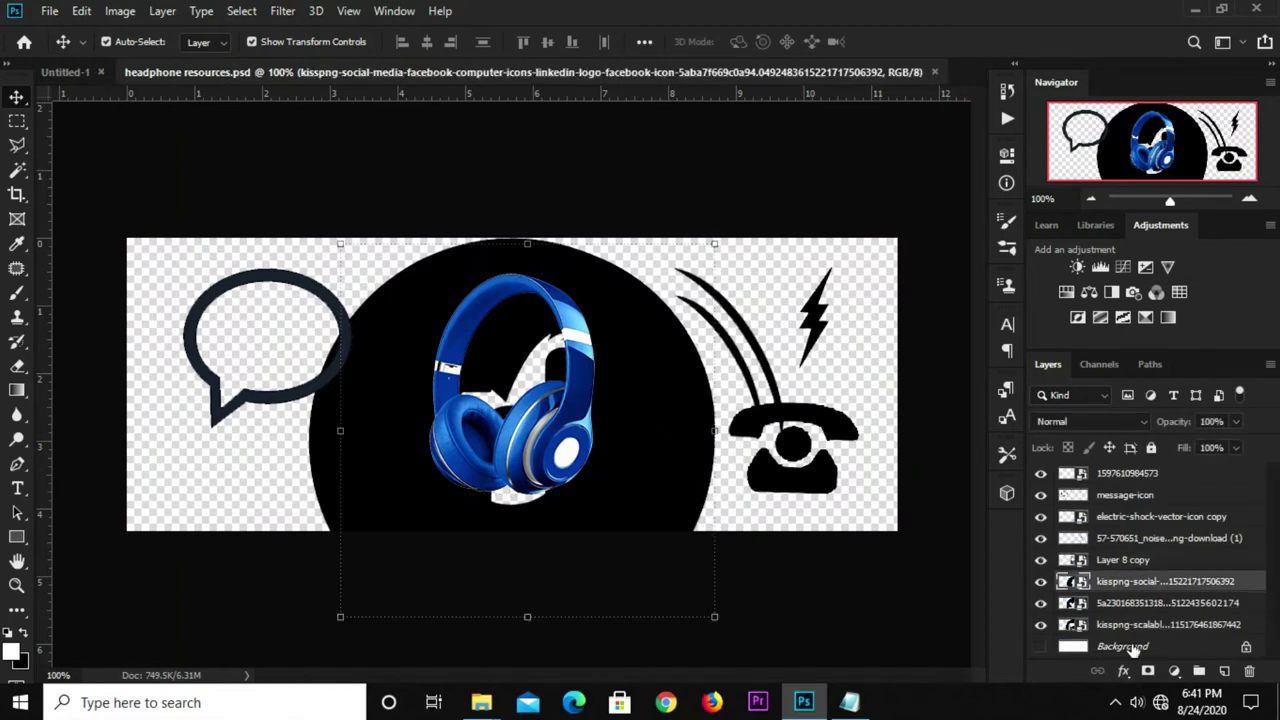
left_click(1107, 625, "shift")
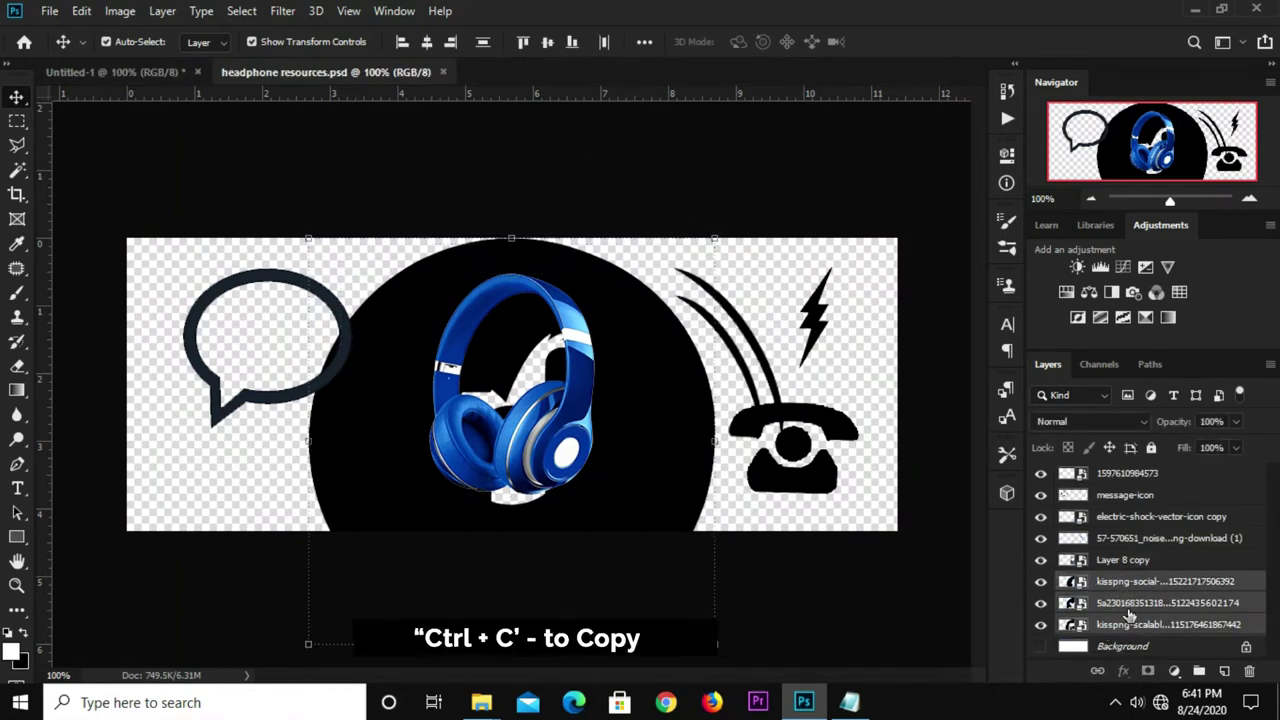
left_click(99, 80)
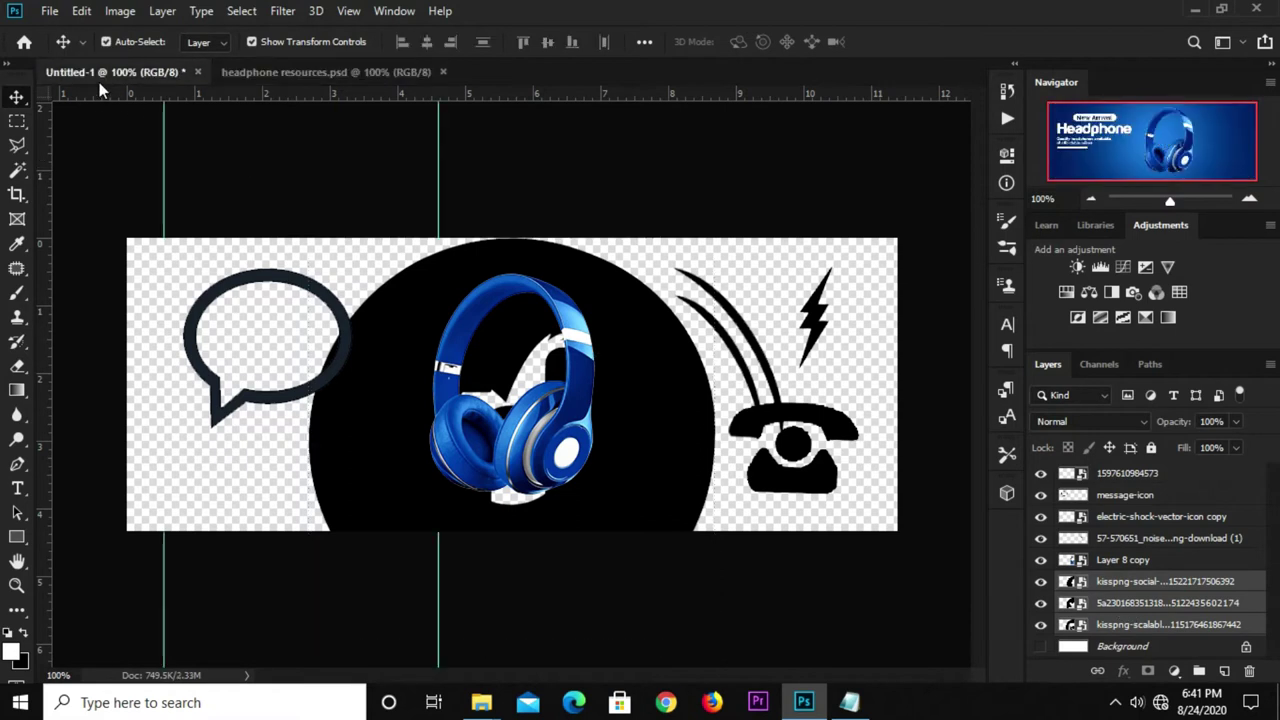
key("ctrl+v")
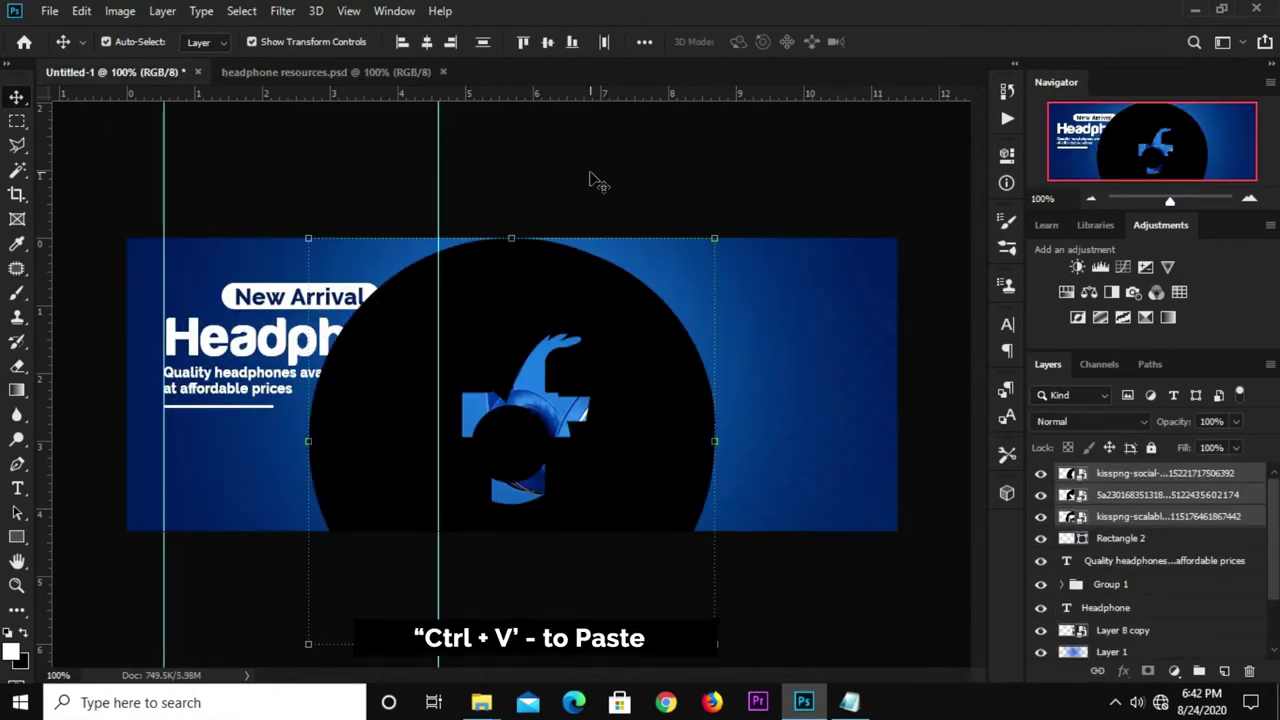
left_click(225, 222)
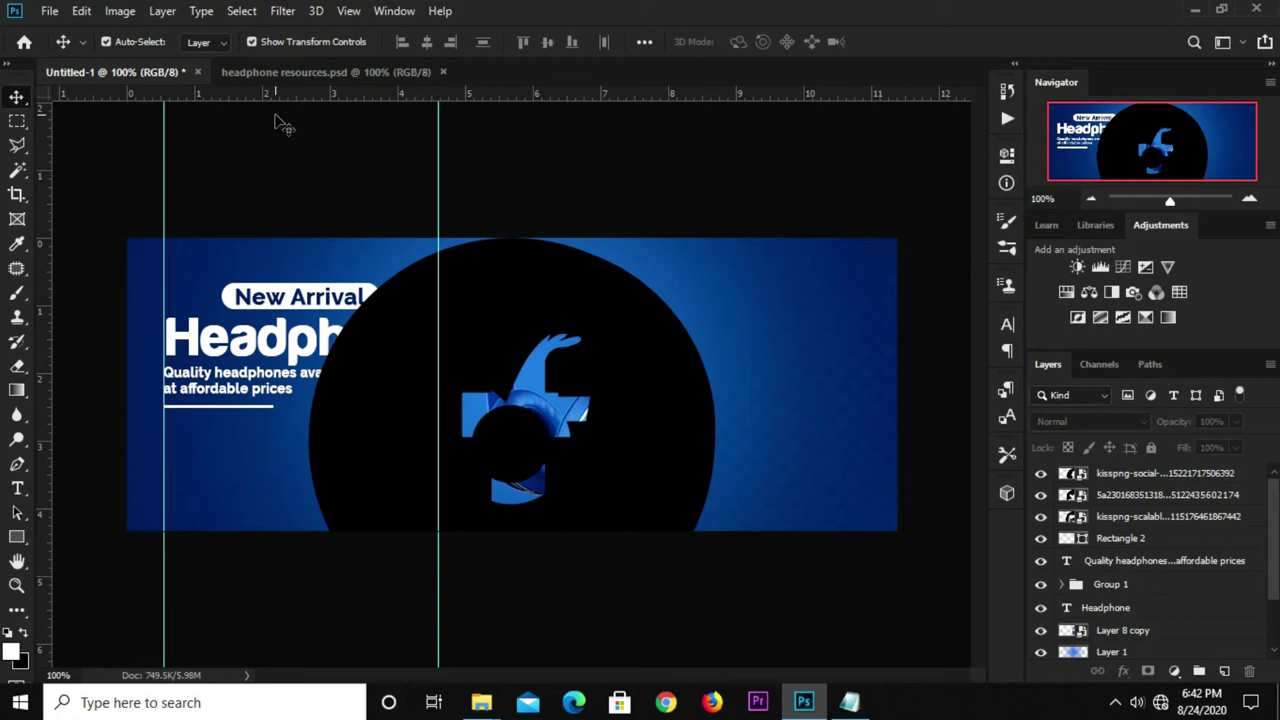
- Add horizontal guides at about 3.04 in and 3.43 in
left_click_drag(281, 101, 293, 440)
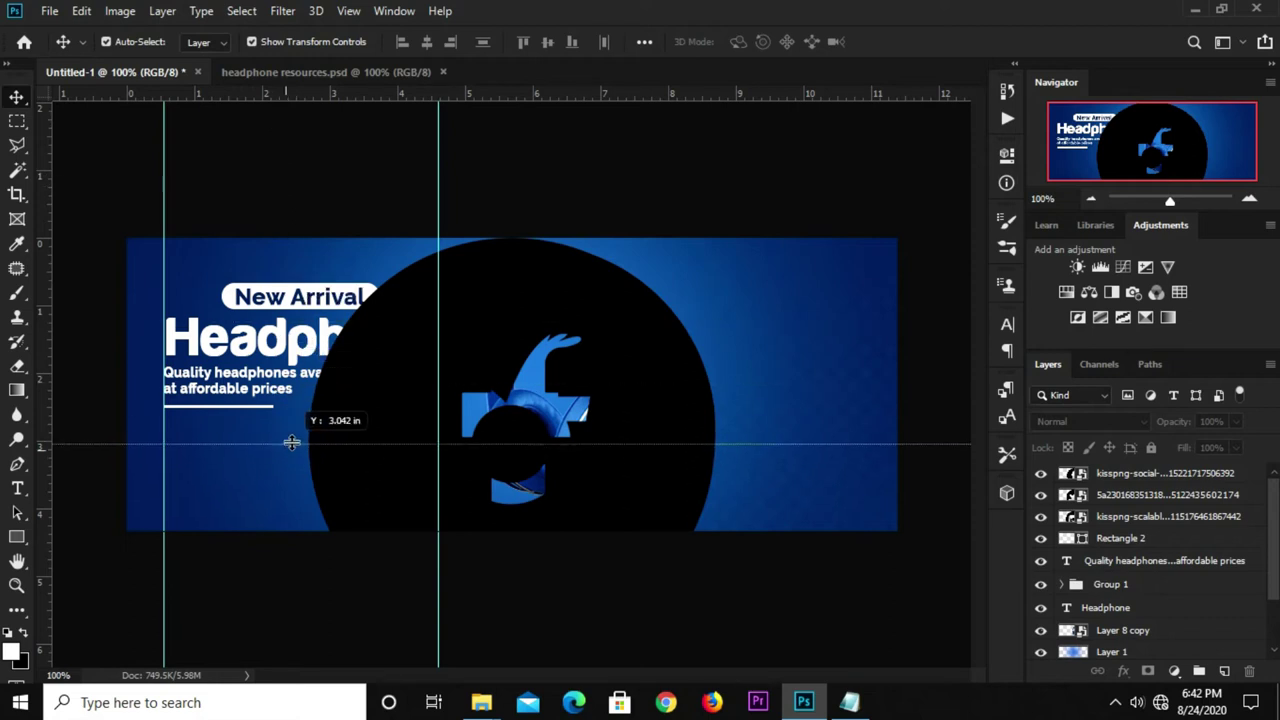
left_click_drag(362, 96, 344, 472)
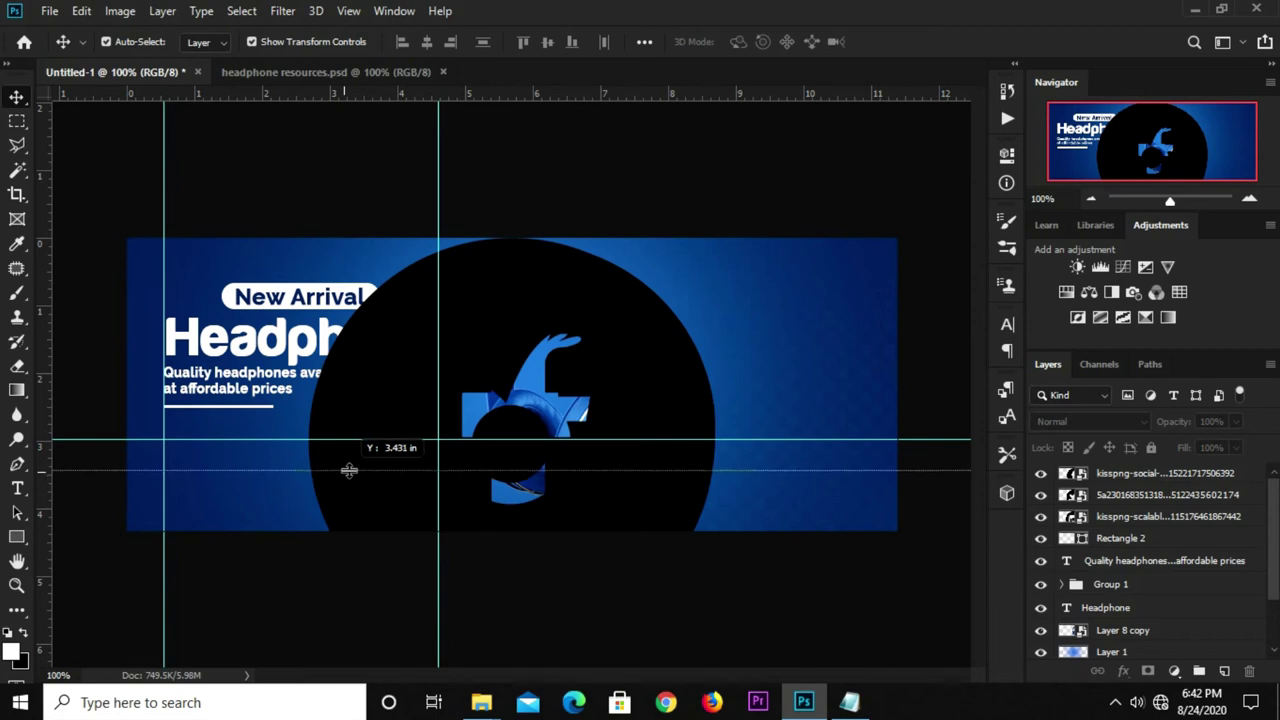
left_click_drag(344, 472, 361, 468)
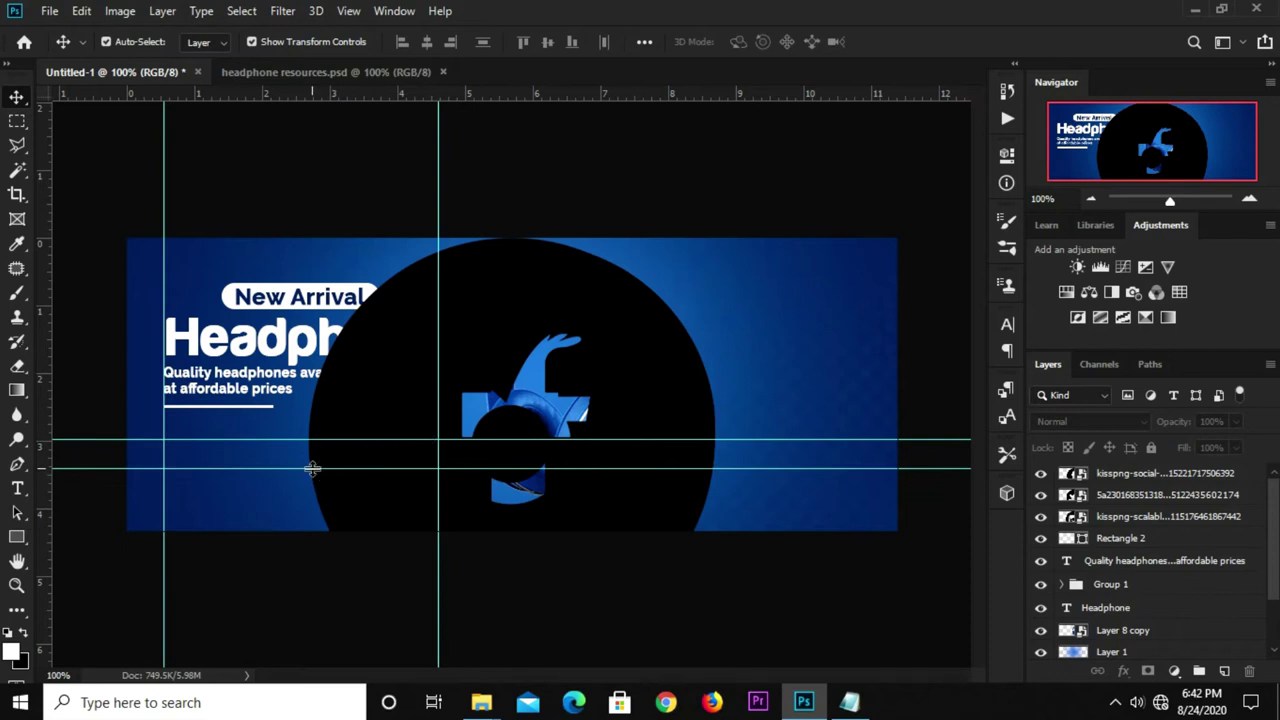
left_click_drag(316, 467, 324, 464)
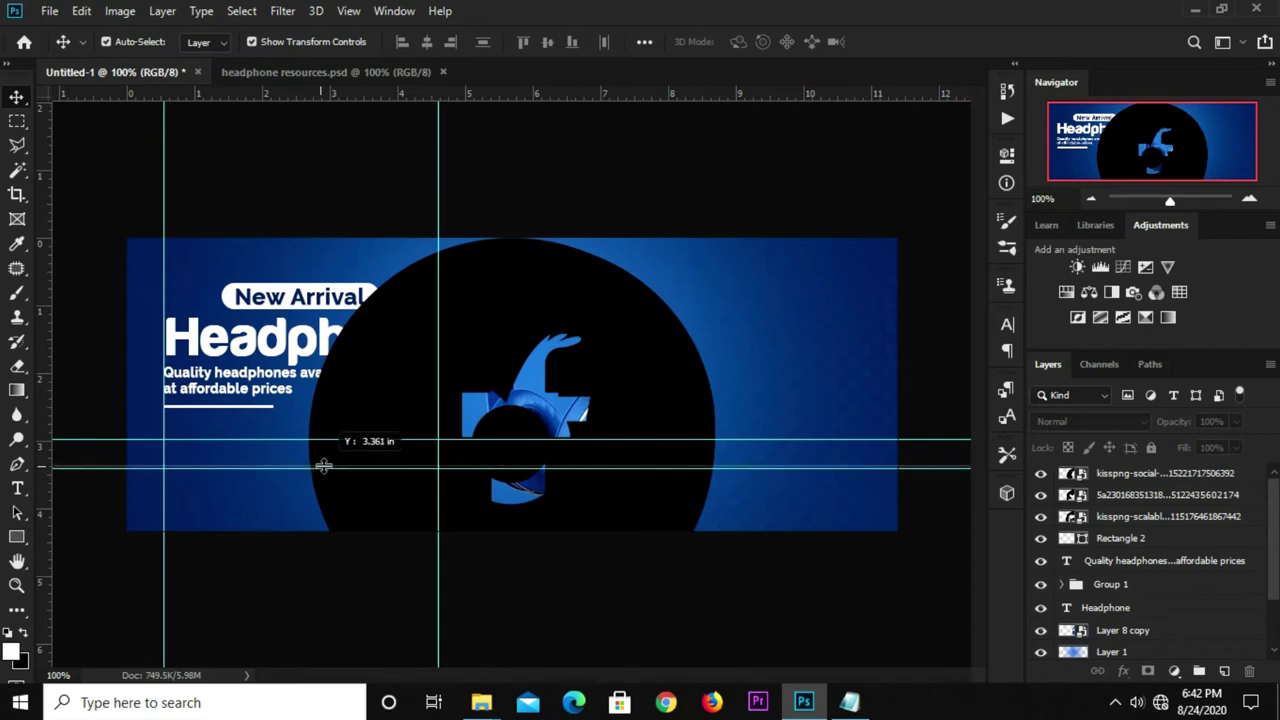
left_click(545, 327)
- Scale the Twitter icon down to a small circle between the guides
key("ctrl+t")
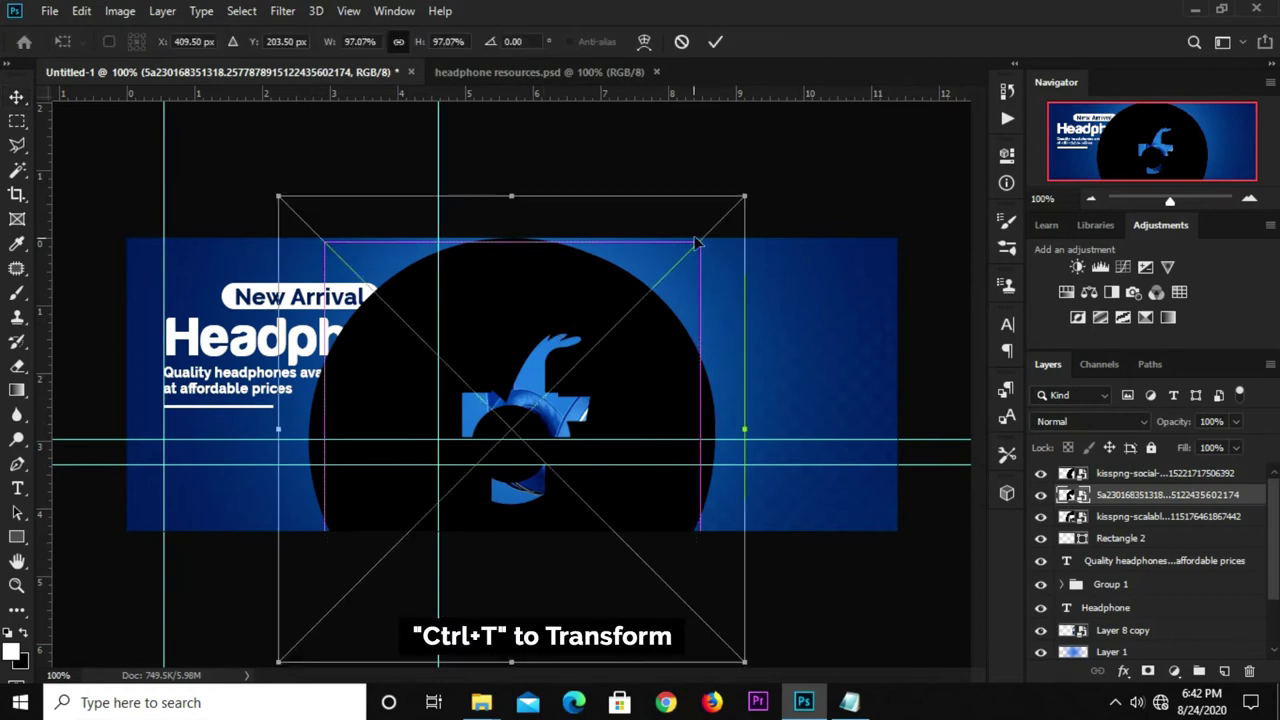
mouse_move(745, 197)
left_mouse_down()
mouse_move(379, 568)
mouse_move(305, 414)
mouse_move(228, 470)
left_mouse_up()
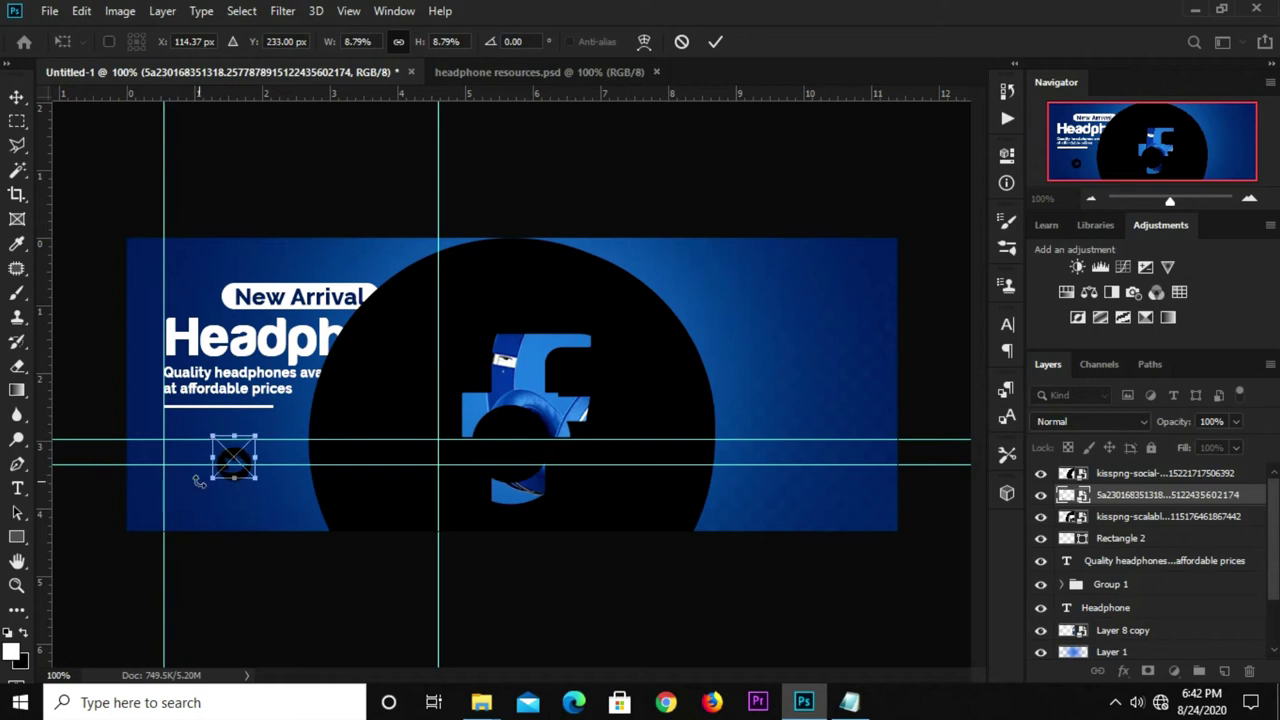
left_click_drag(205, 481, 211, 469)
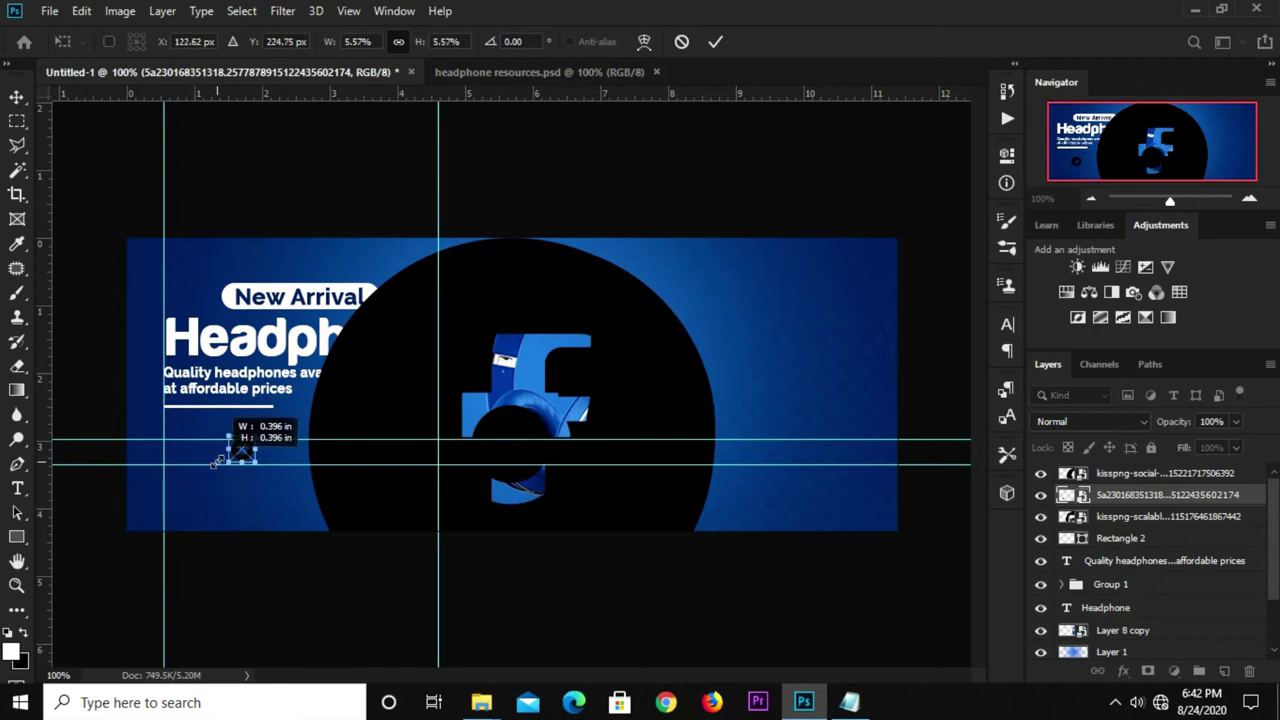
key("Return")
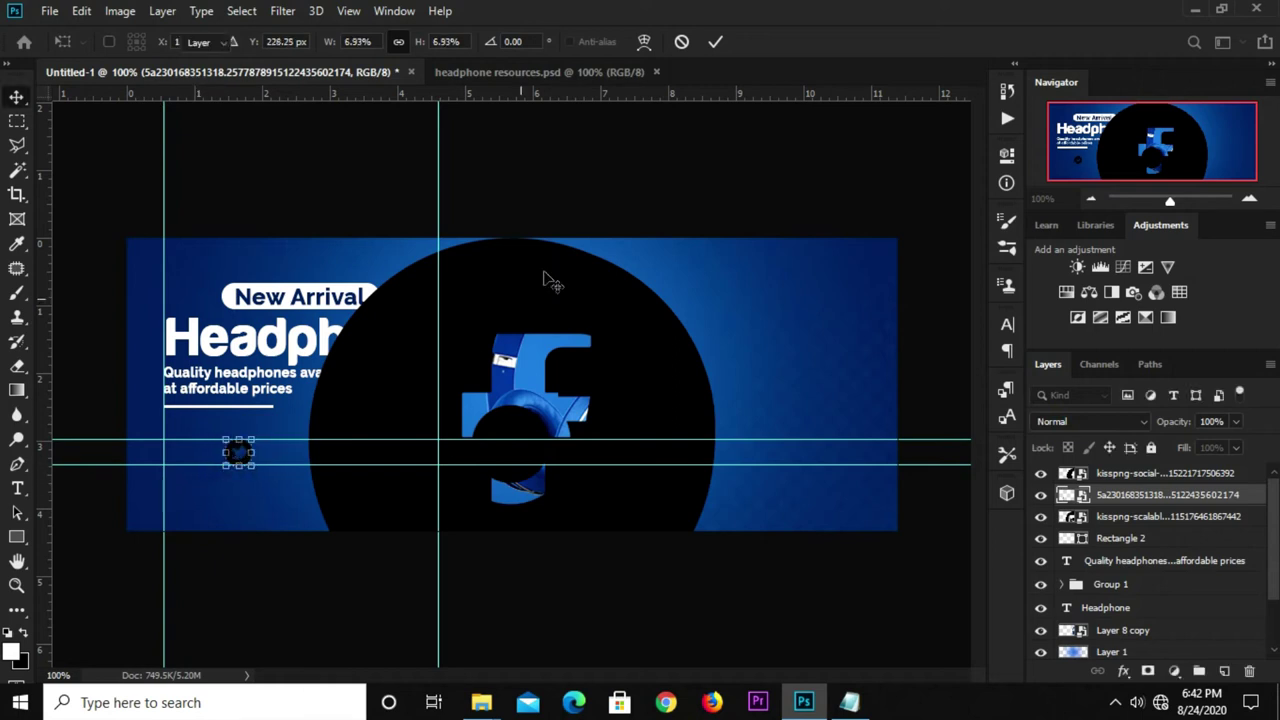
- Shrink the Instagram icon and place it beside Twitter near the left guide
left_click(565, 330)
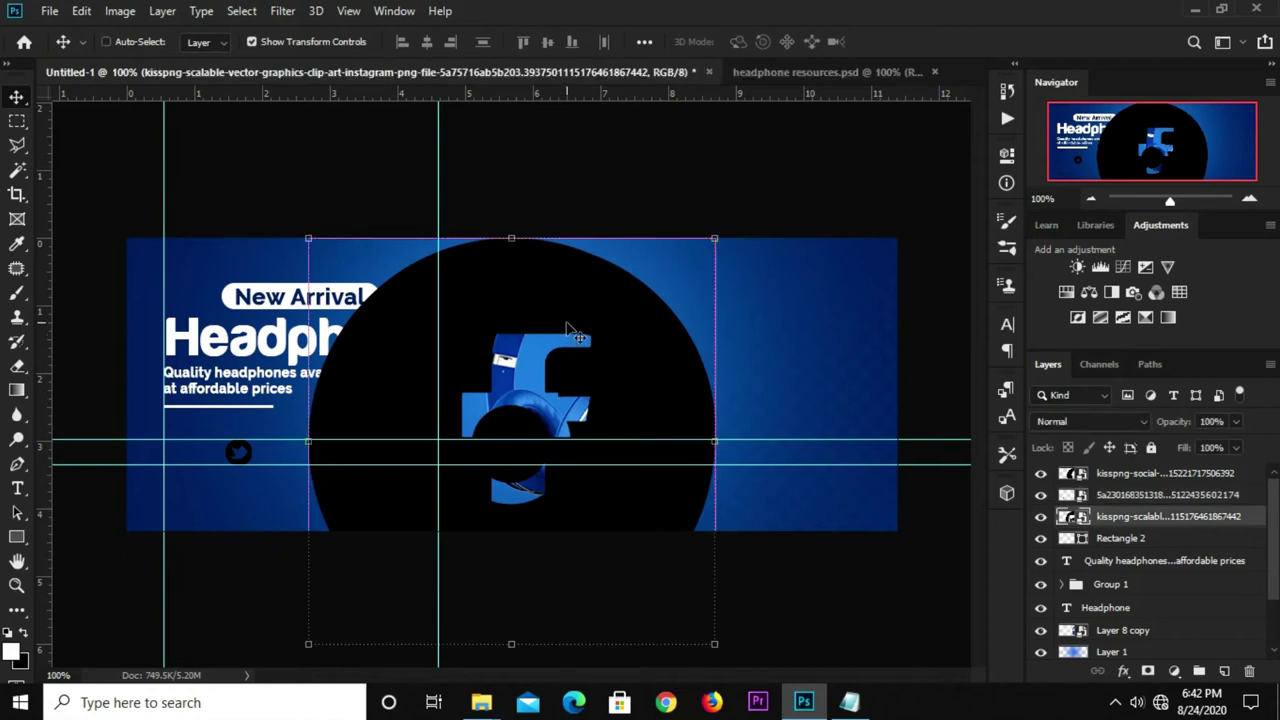
key("ctrl+t")
left_click_drag(712, 240, 437, 508)
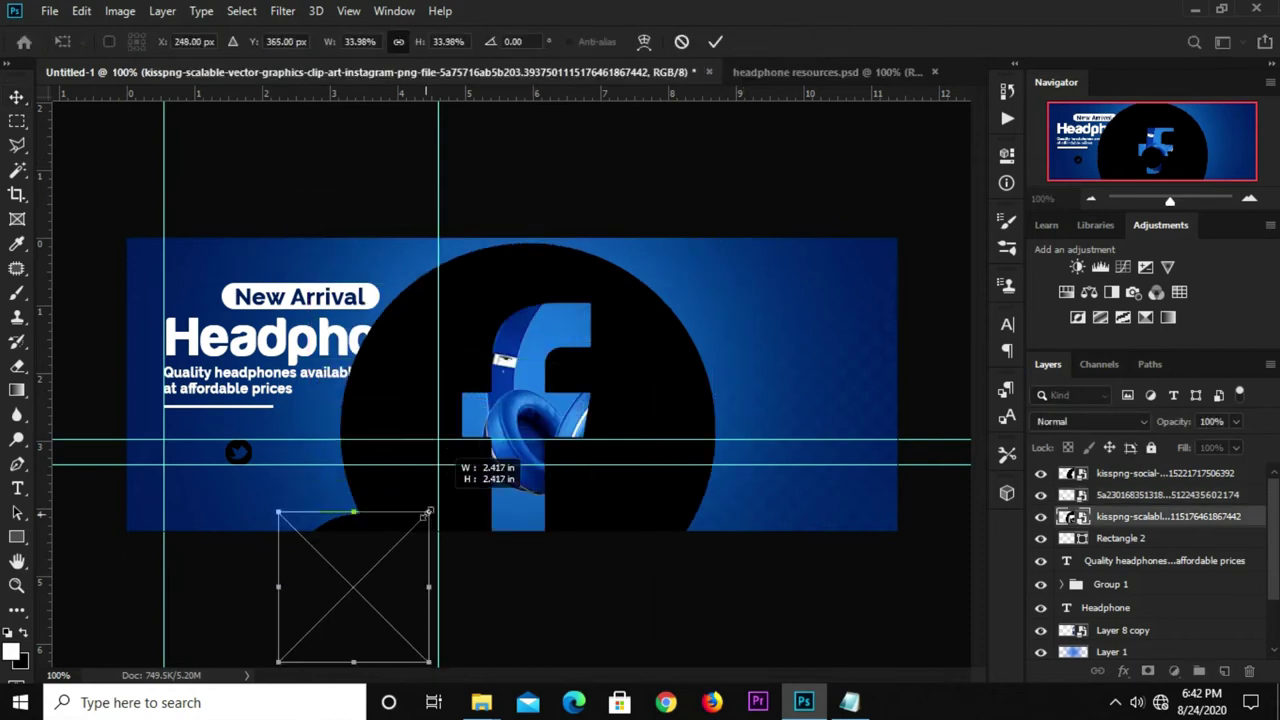
left_click_drag(351, 606, 200, 528)
mouse_move(273, 585)
left_mouse_down()
mouse_move(162, 472)
mouse_move(183, 455)
mouse_move(165, 475)
left_mouse_up()
key("ctrl+plus")
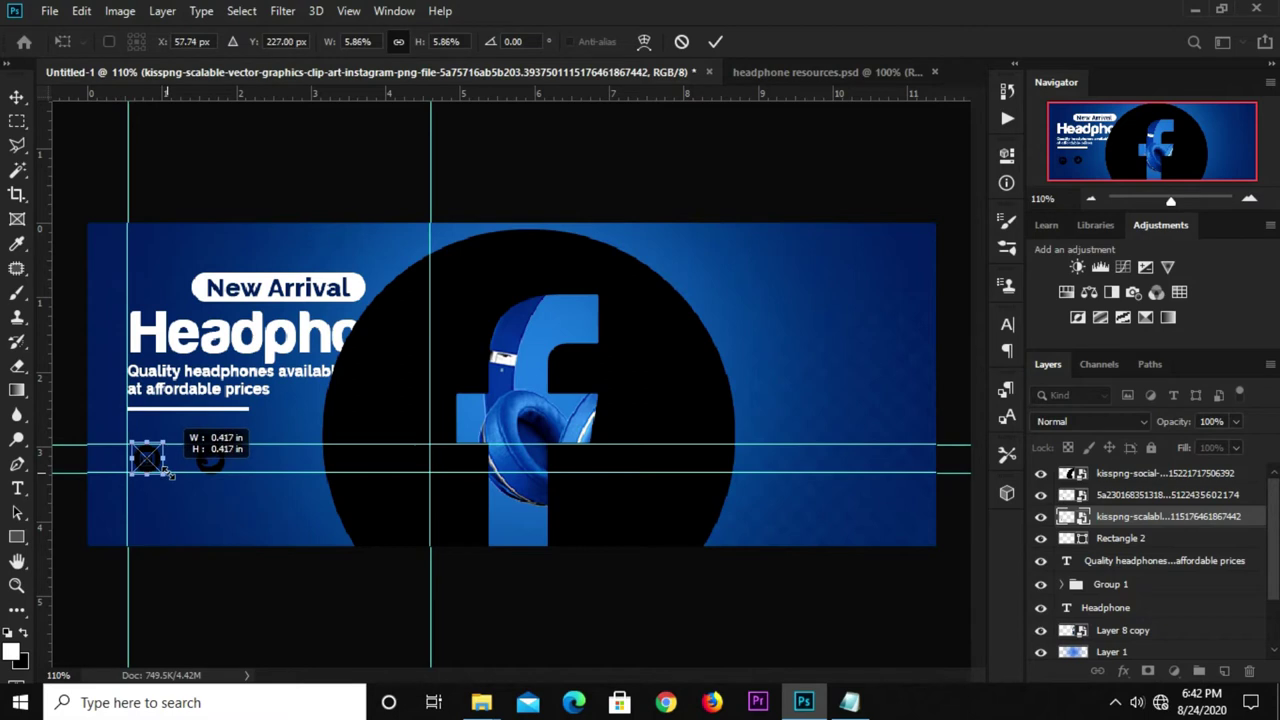
key("Return")
- Shrink the Facebook icon to a small size and move it to the lower left beside Instagram
left_click(567, 295)
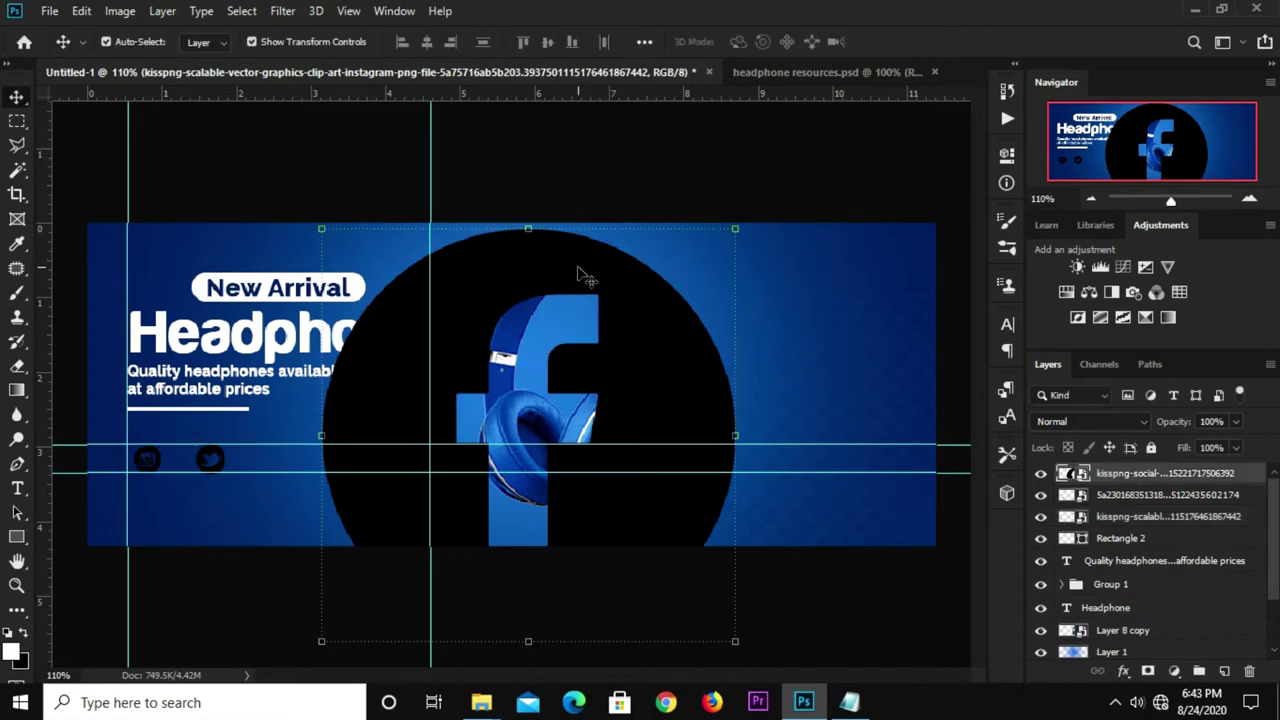
key("ctrl+t")
left_click_drag(735, 229, 438, 525)
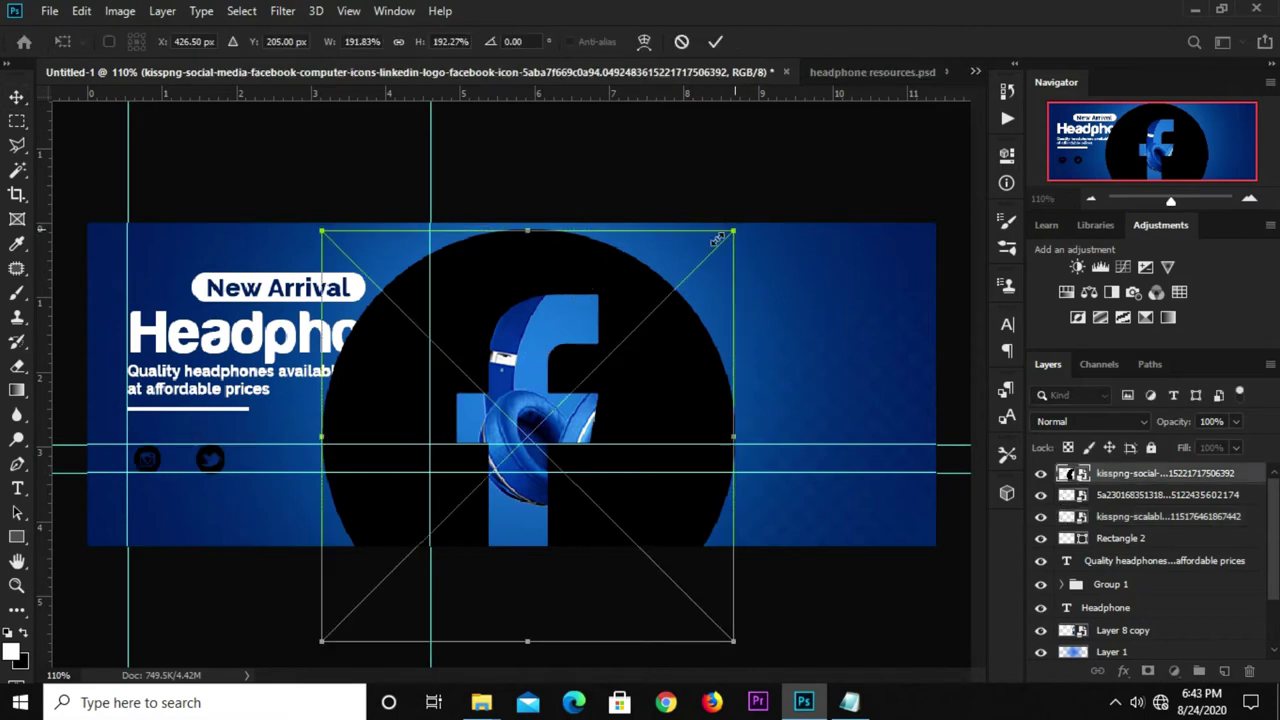
left_click_drag(390, 582, 189, 502)
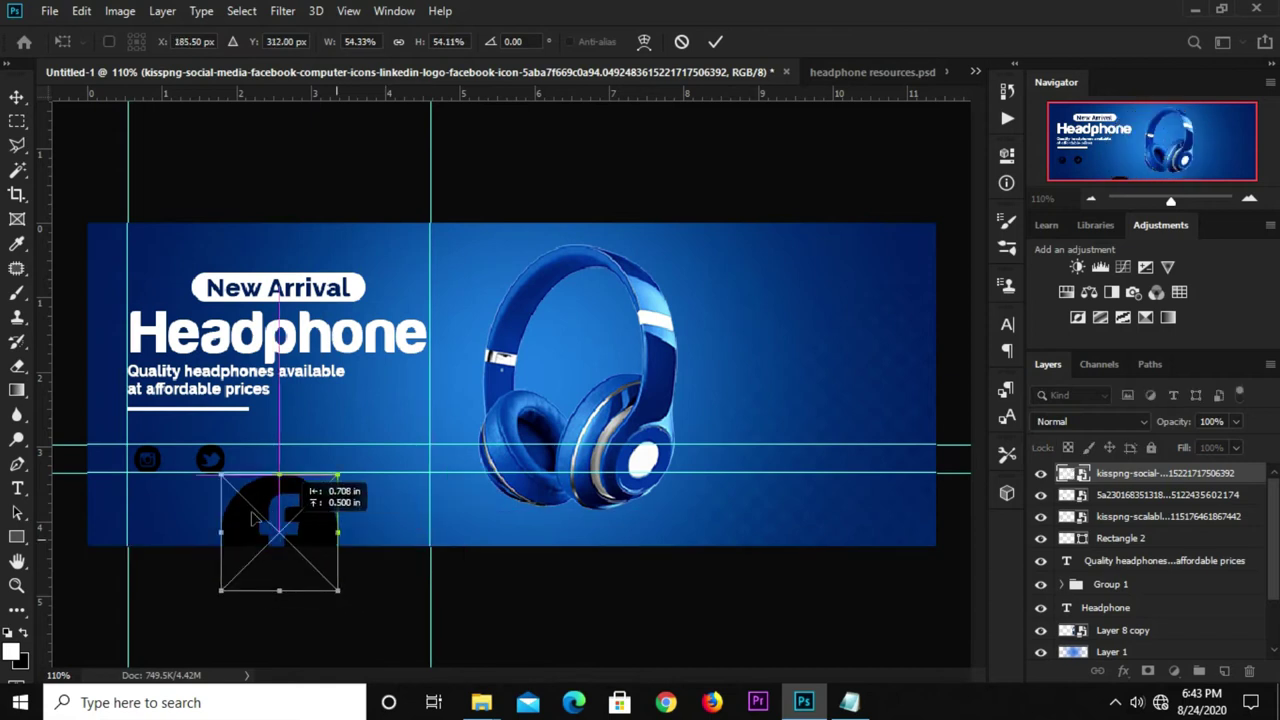
mouse_move(236, 566)
left_mouse_down()
mouse_move(121, 472)
mouse_move(181, 465)
left_mouse_up()
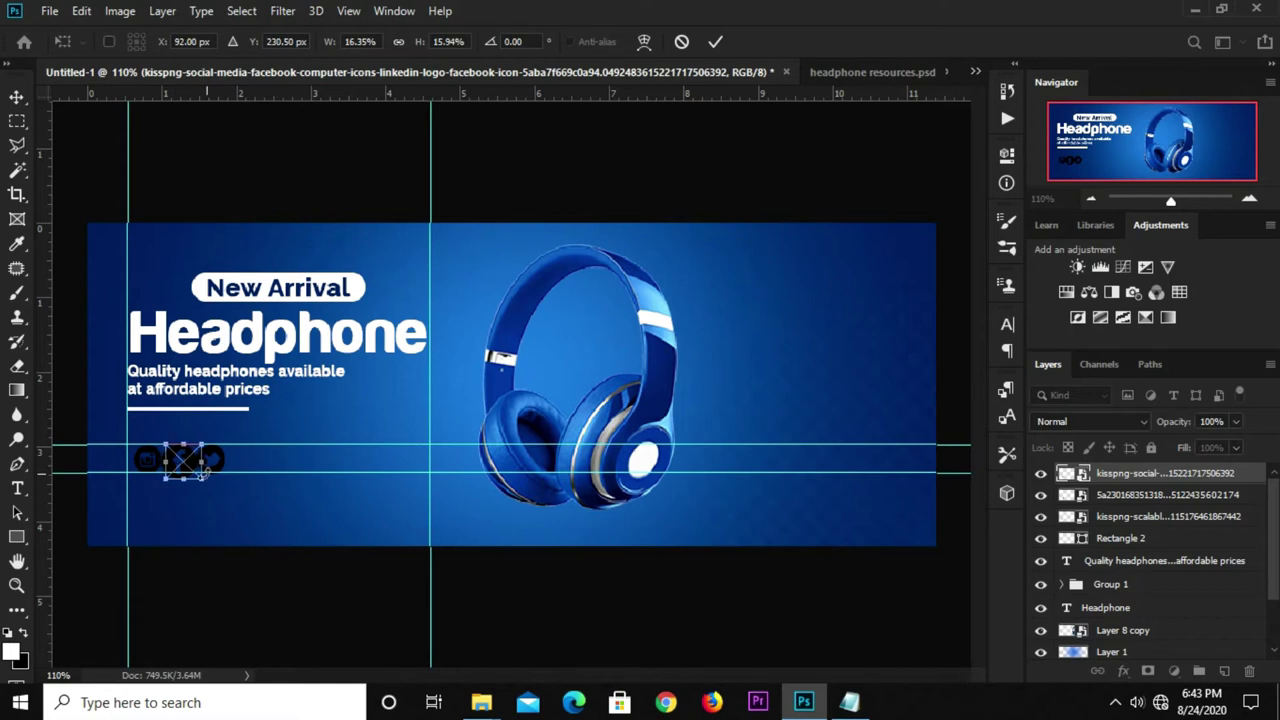
scroll(200, 478, "up", 2)
left_click_drag(203, 483, 199, 481)
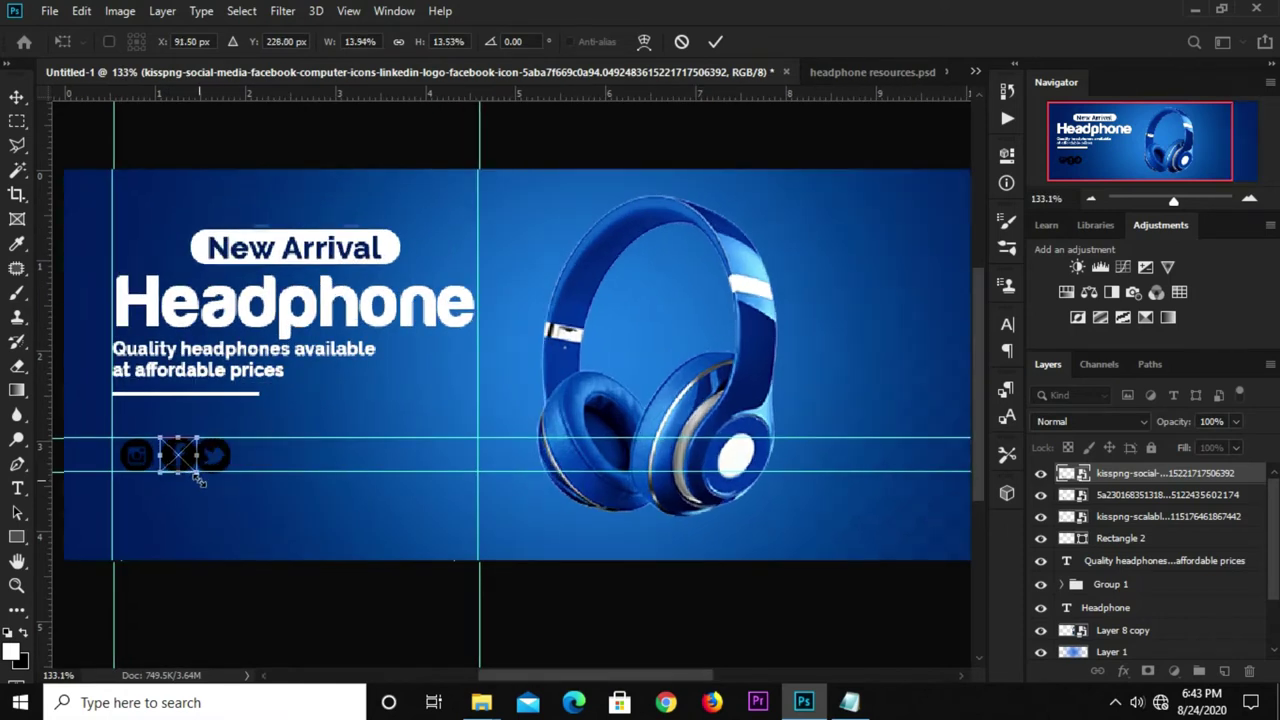
key("Return")
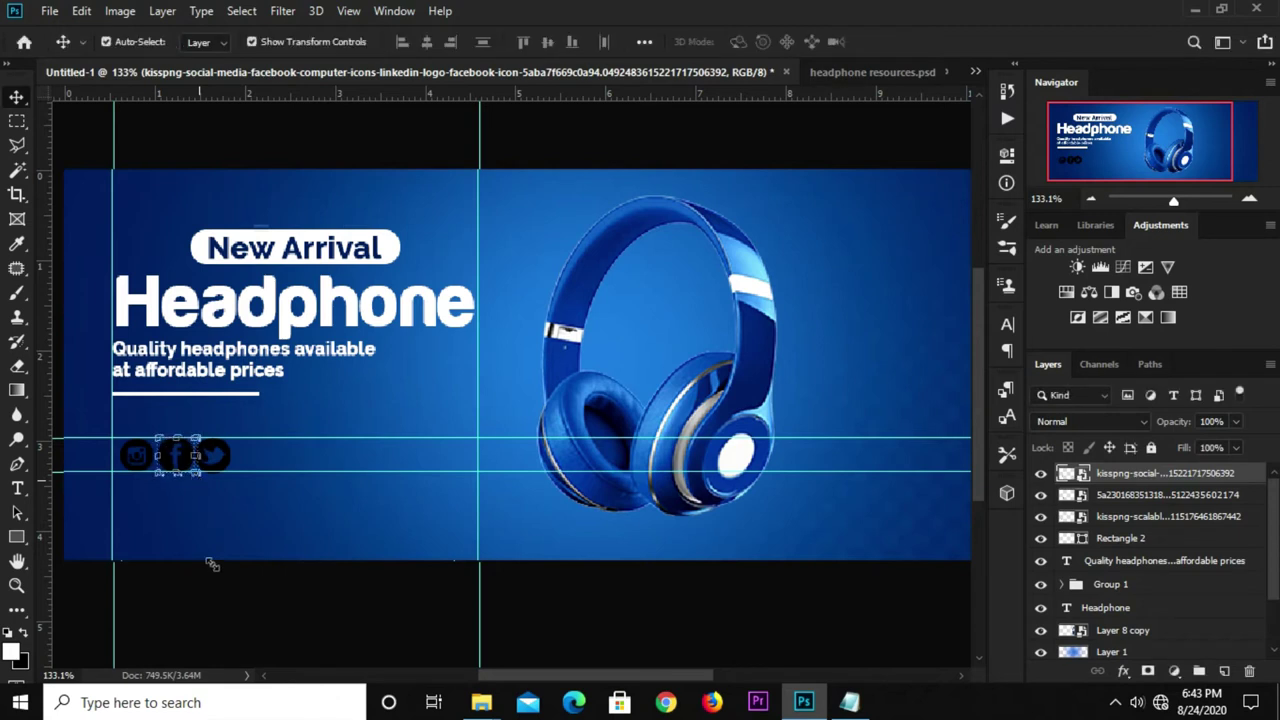
- Scale the Twitter icon down to match the other icons
left_click(230, 458)
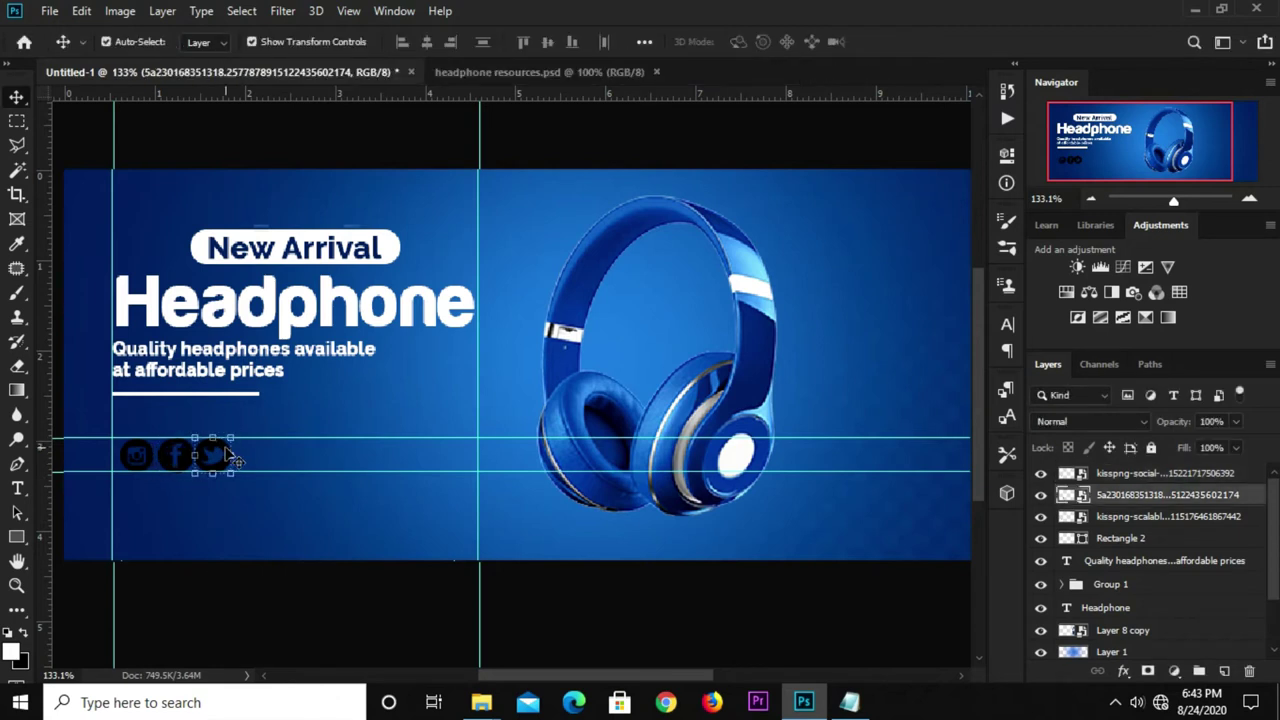
key("ctrl+t")
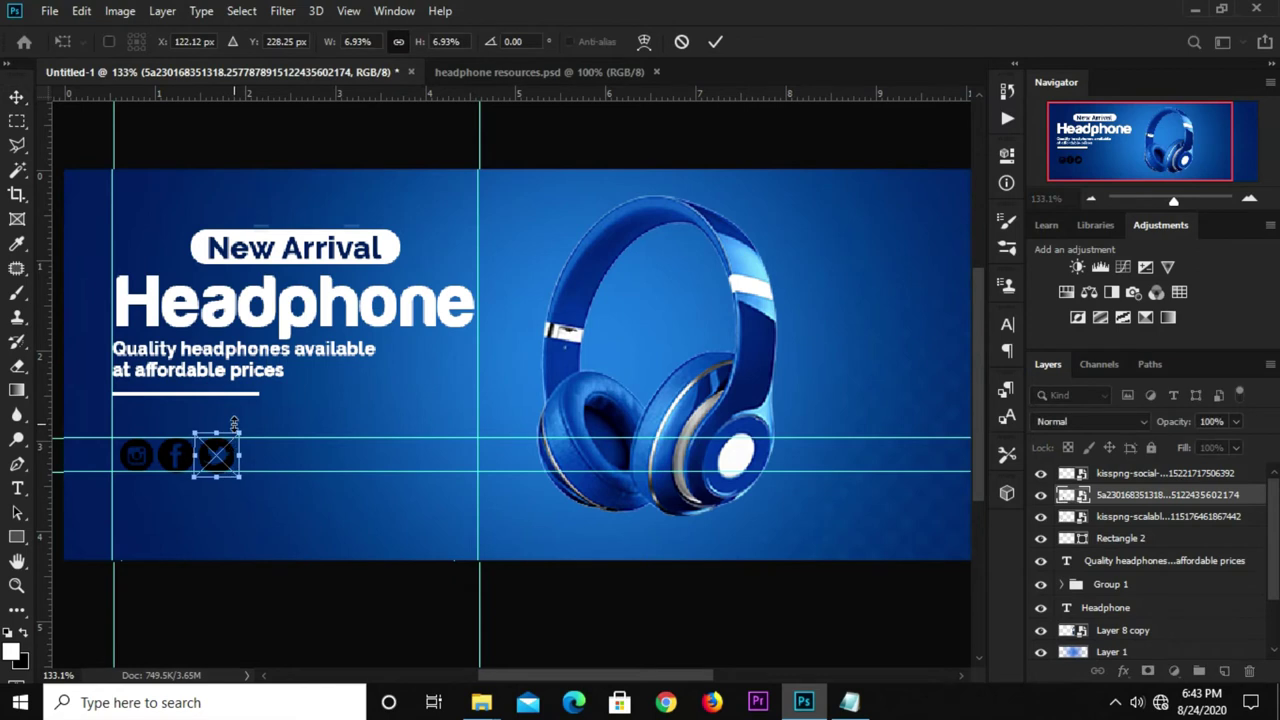
left_click_drag(231, 423, 231, 438)
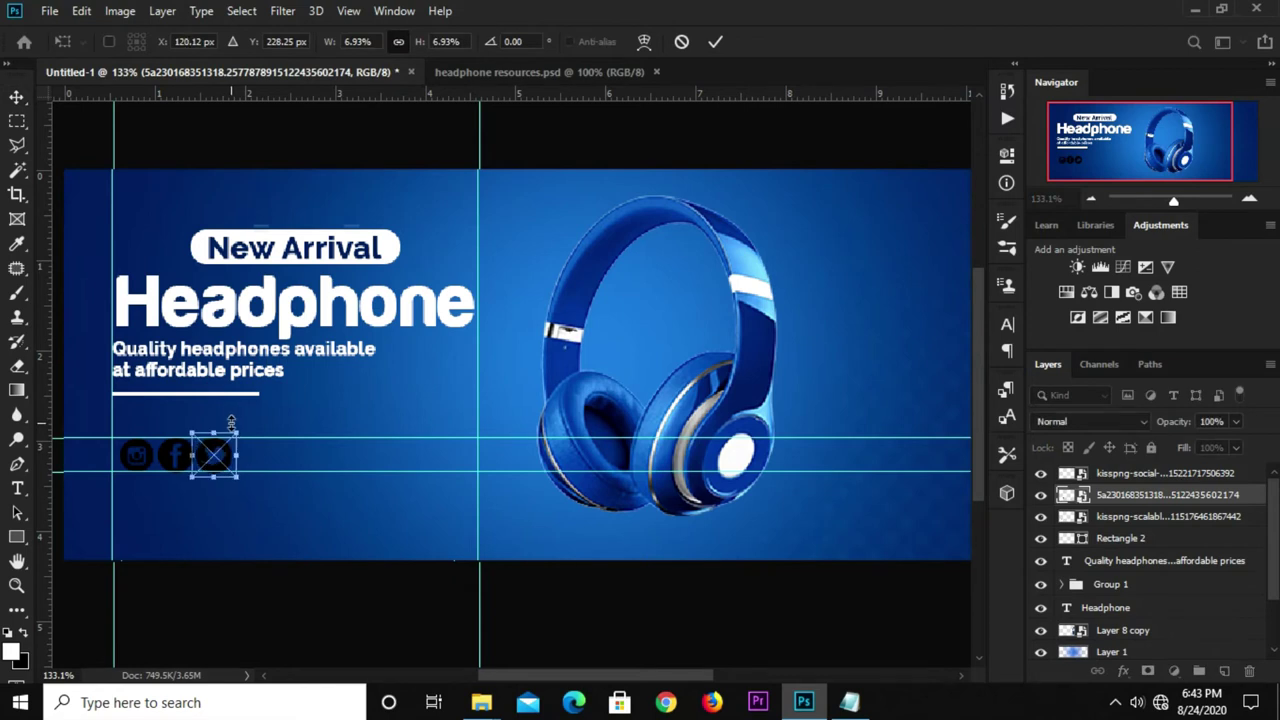
key("Return")
- Nudge the Facebook and Twitter icons left together, then zoom out to view the whole banner
left_click(191, 500)
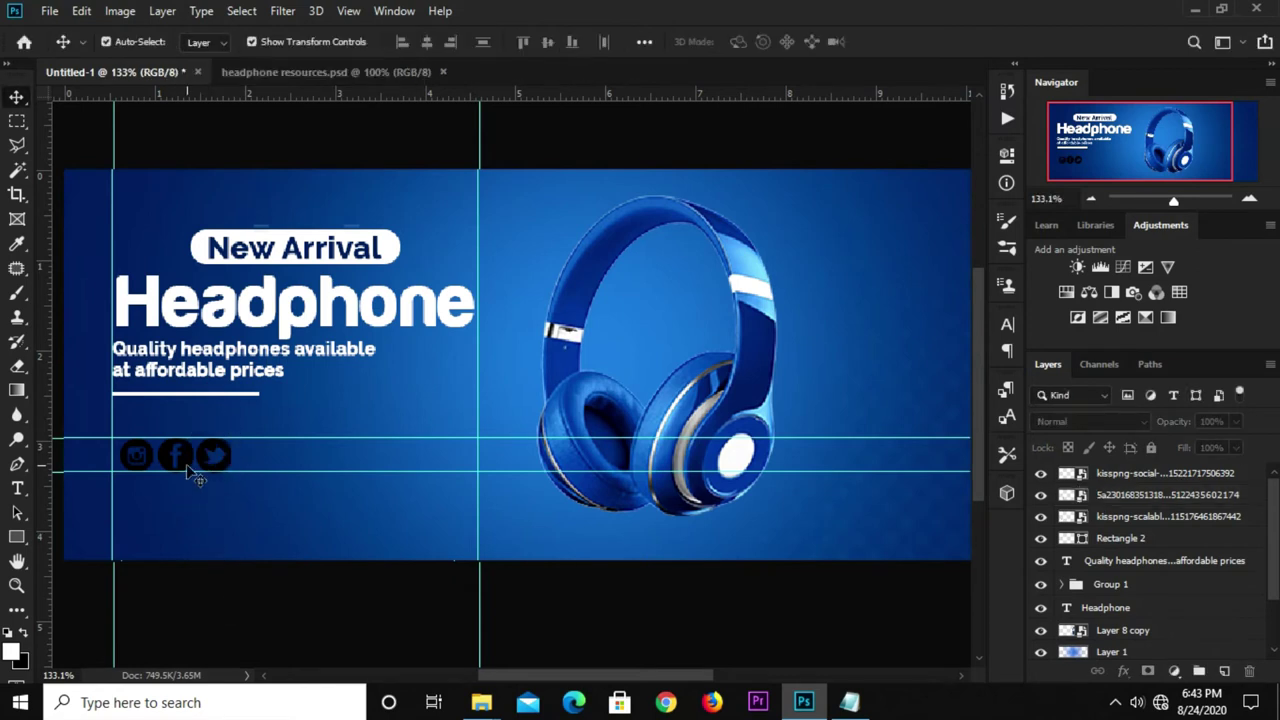
left_click(188, 462)
left_click(230, 470, "shift")
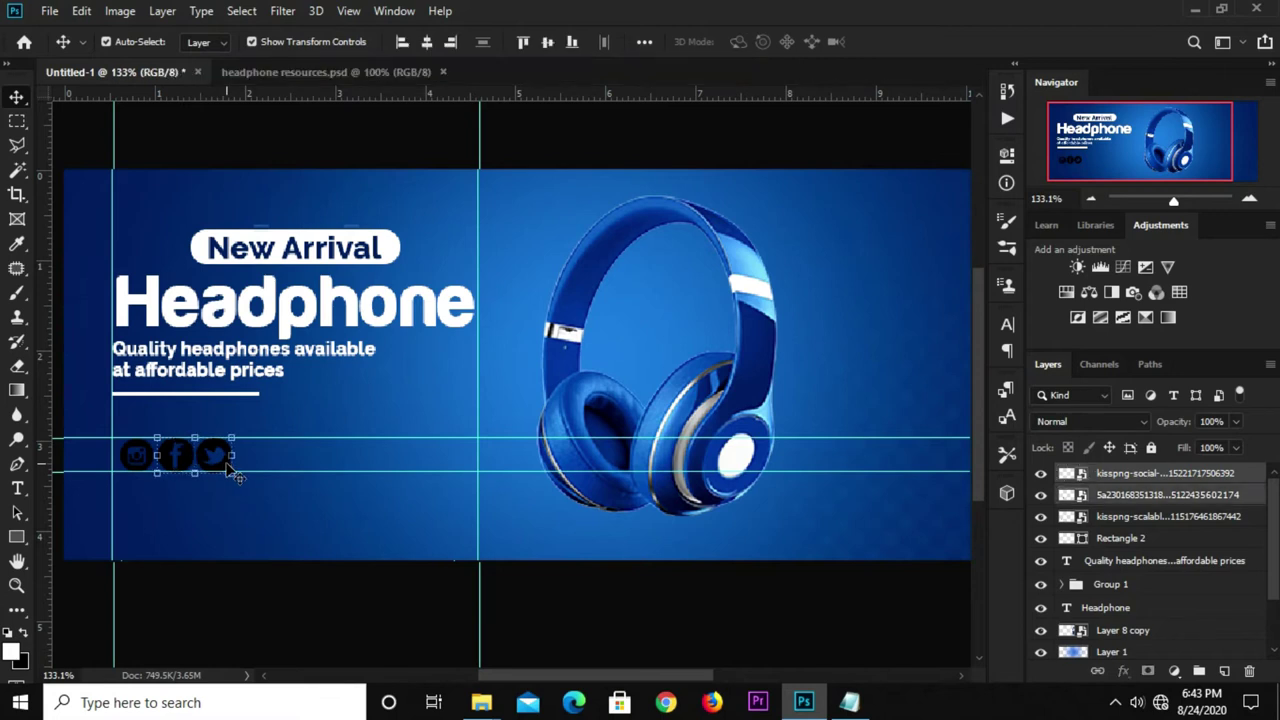
key("Left")
key("Left")
left_click(225, 583)
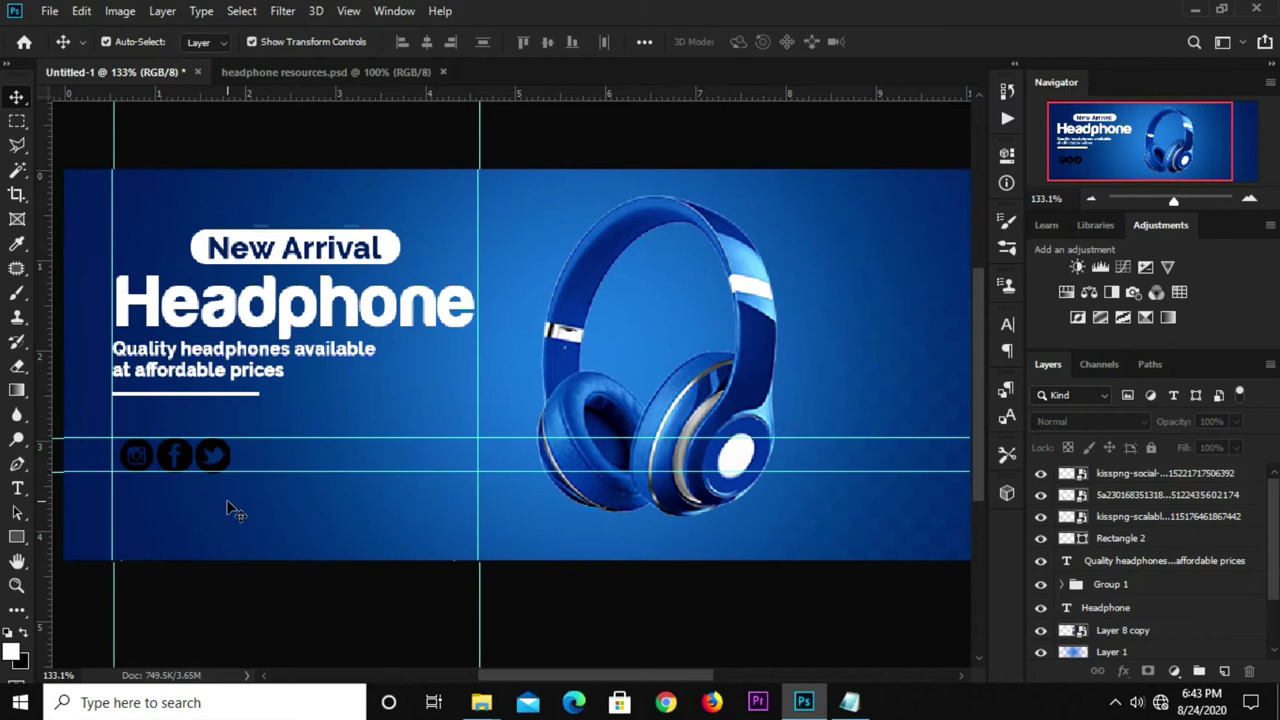
key("ctrl+minus")
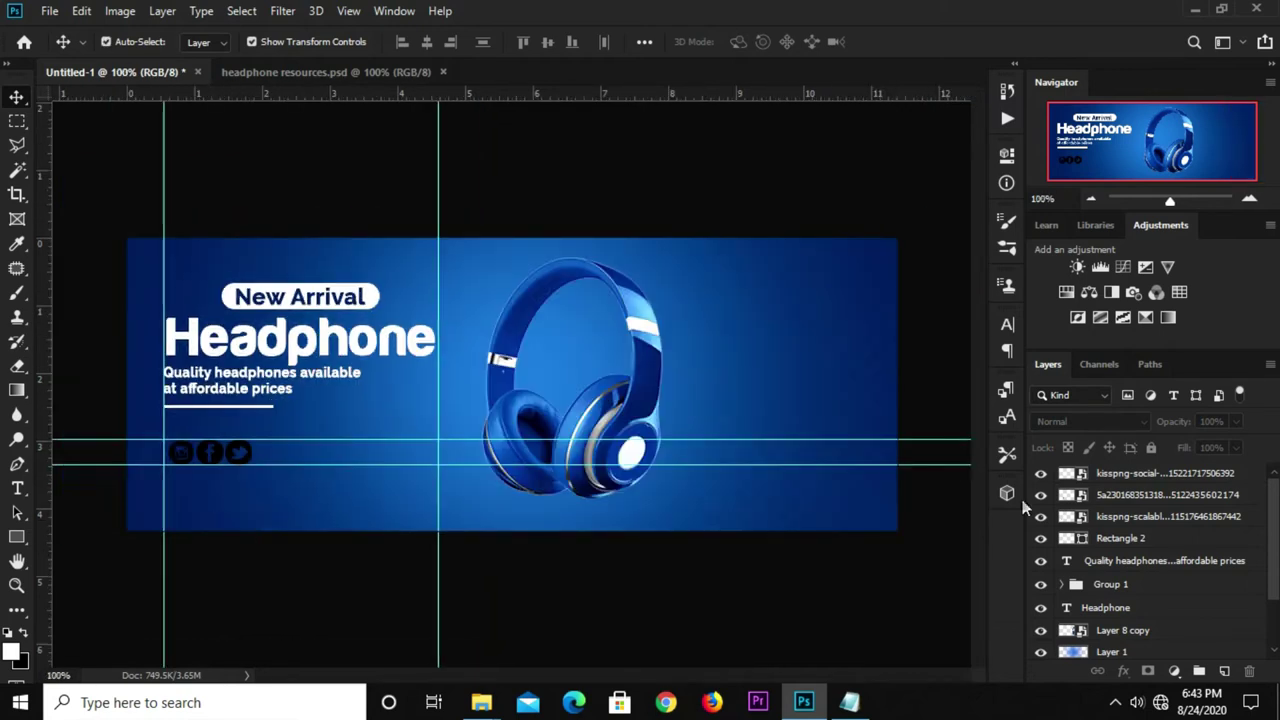
- Group the Instagram, Facebook and Twitter icon layers into Group 2
left_click(1127, 518)
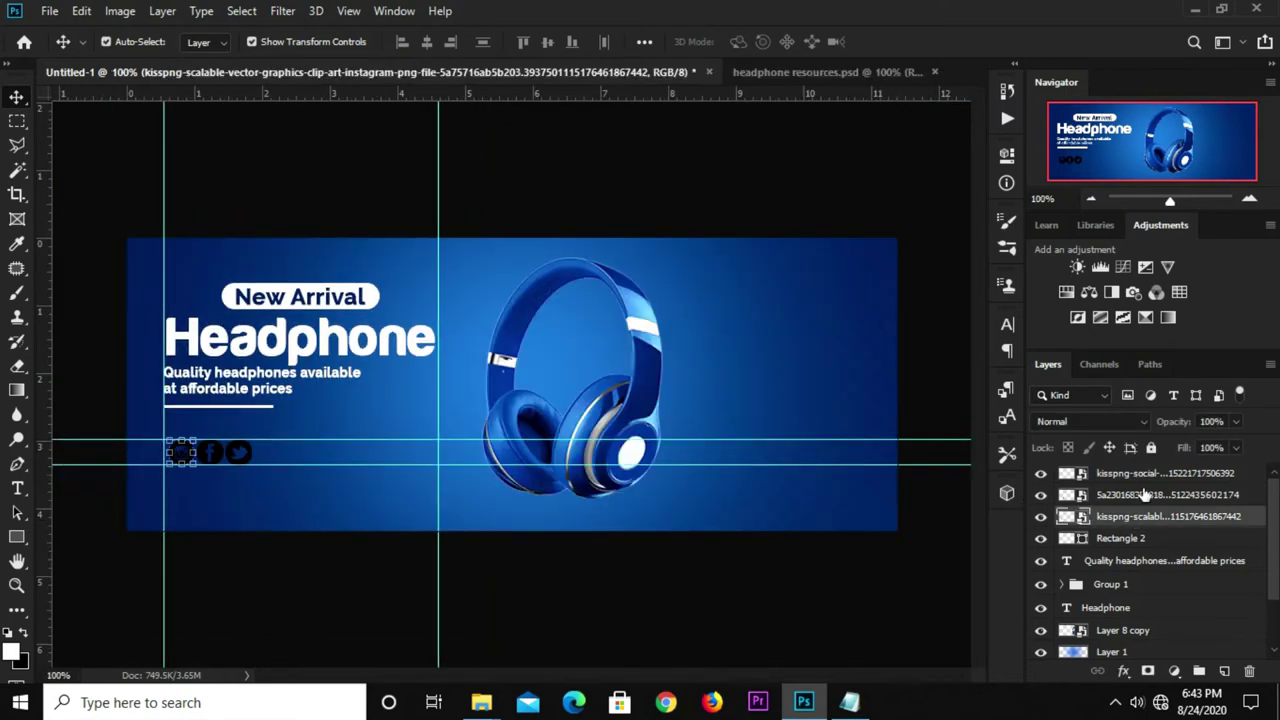
left_click(1147, 476, "shift")
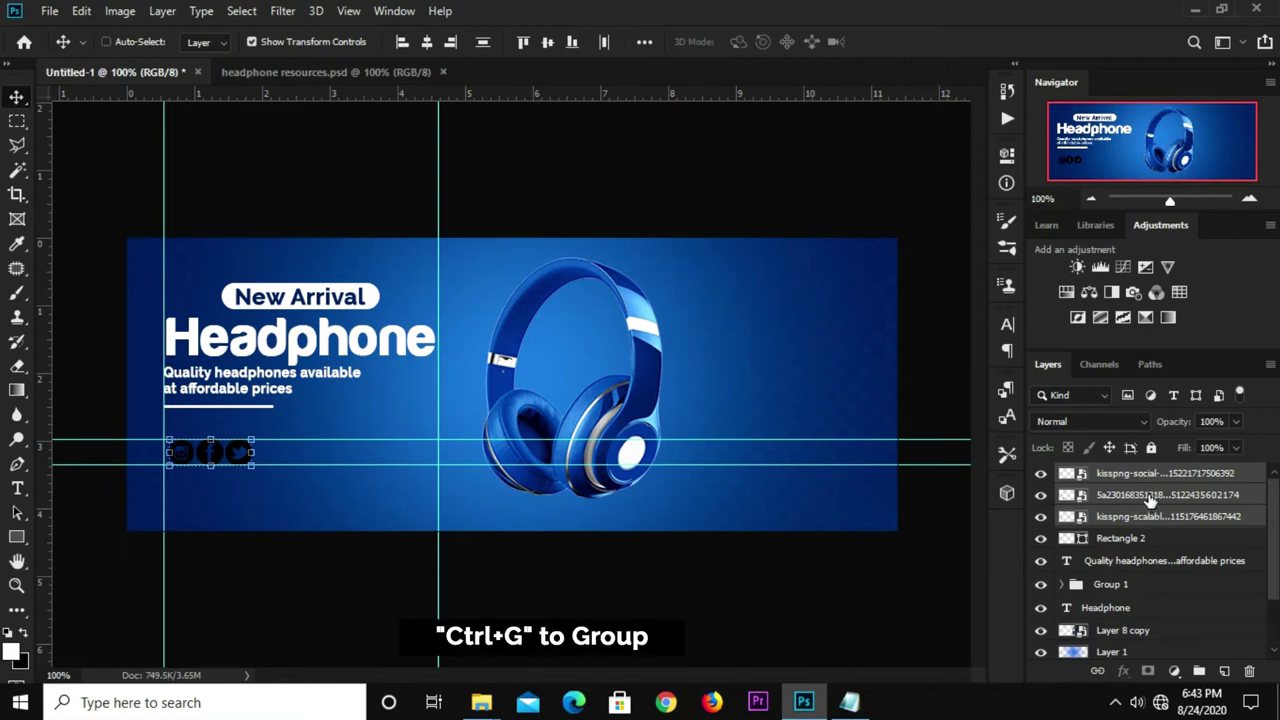
key("ctrl+g")
- Give the icons group a white Color Overlay layer style
left_click(1041, 476)
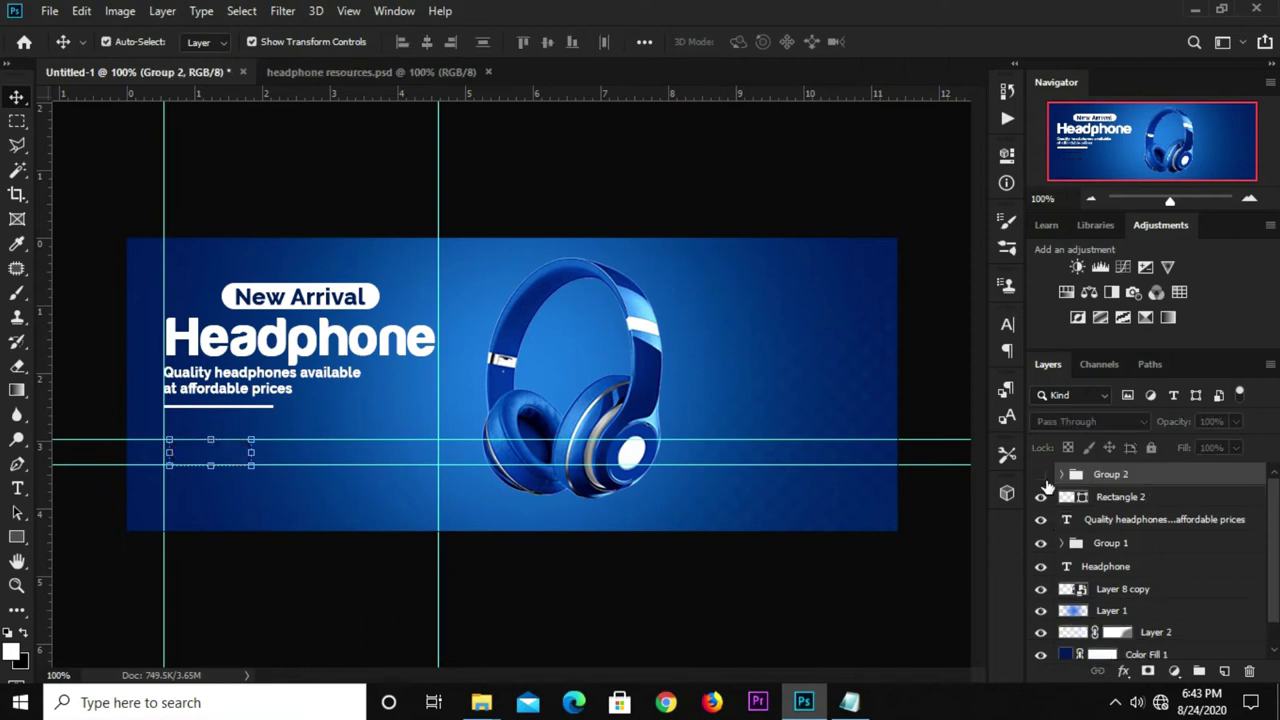
left_click(1124, 671)
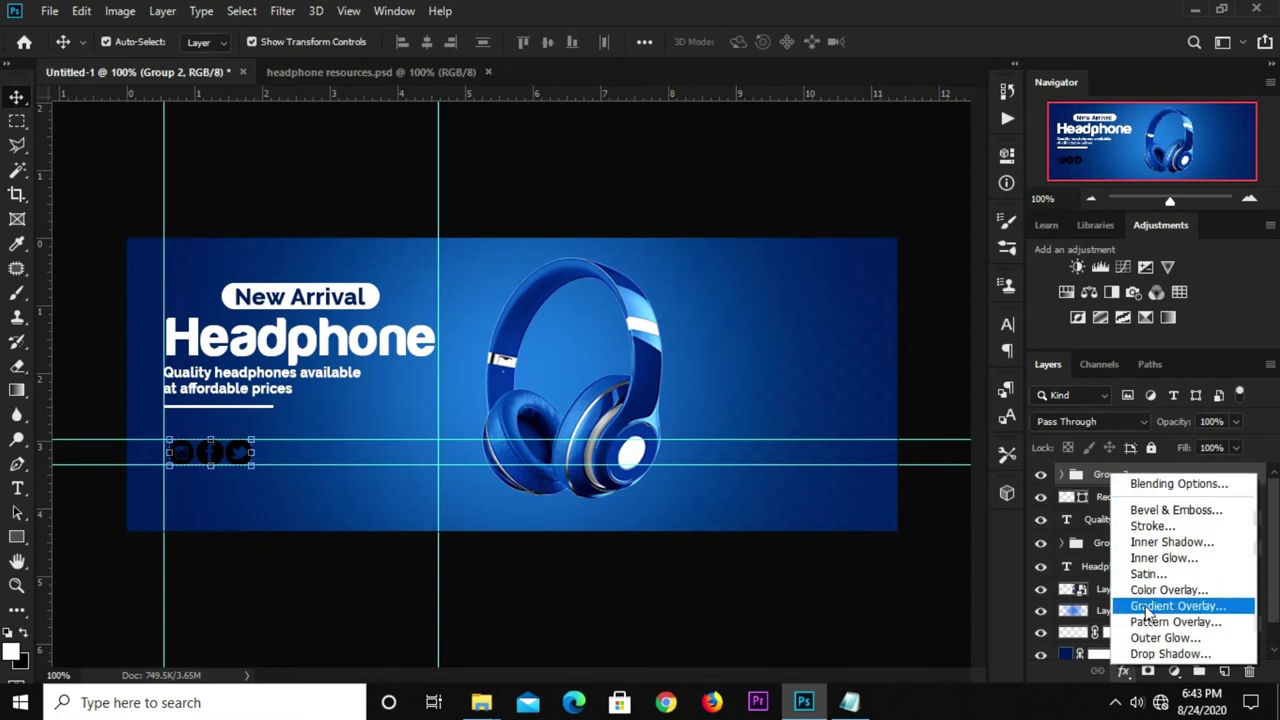
left_click(1155, 592)
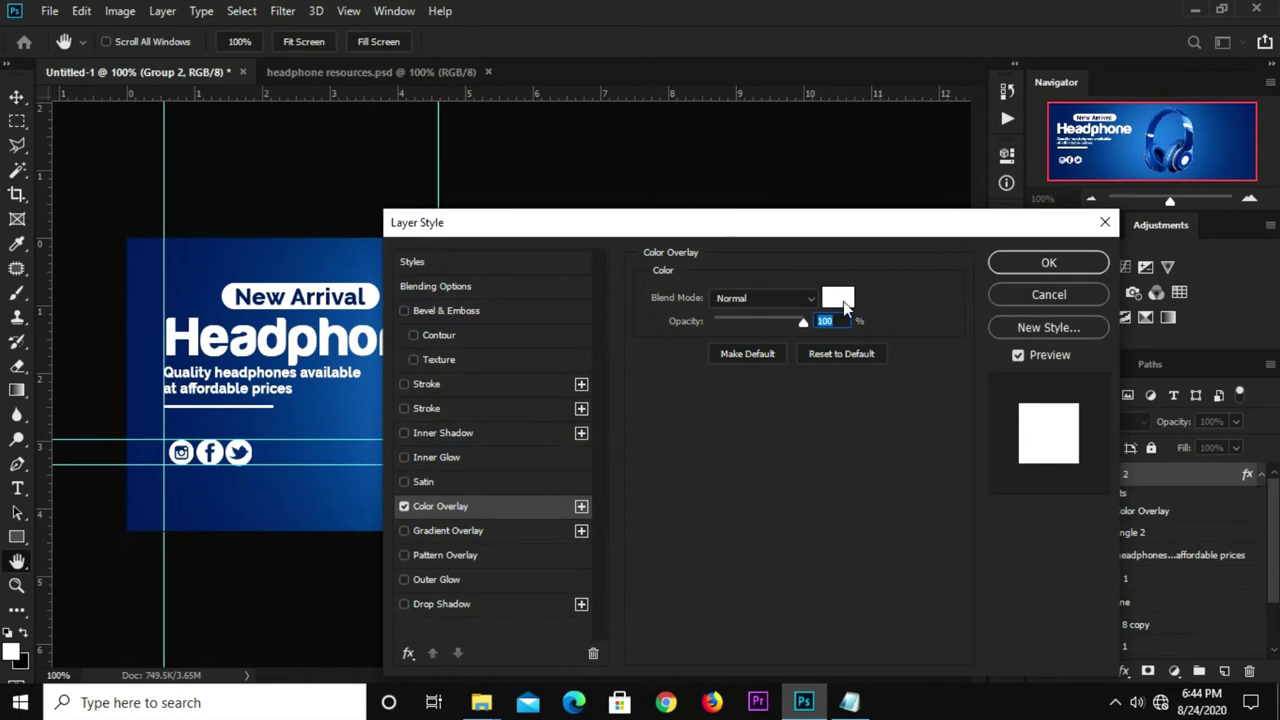
left_click(838, 297)
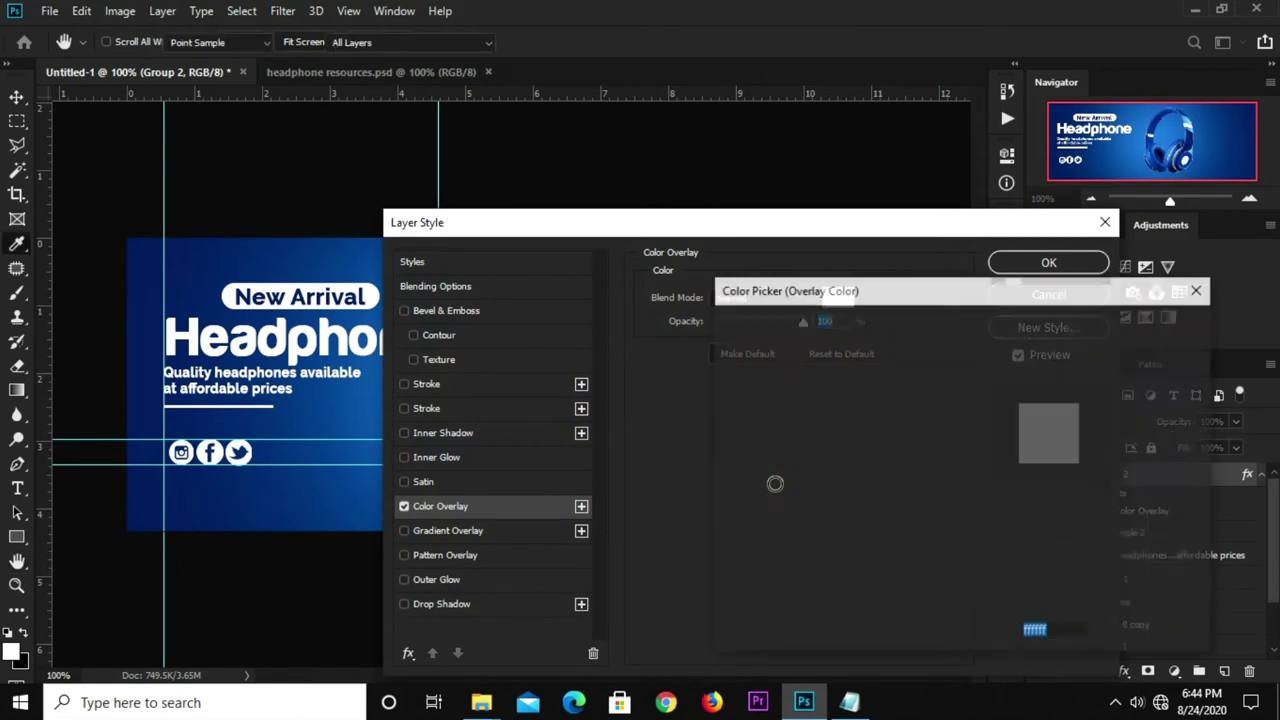
left_click(1132, 325)
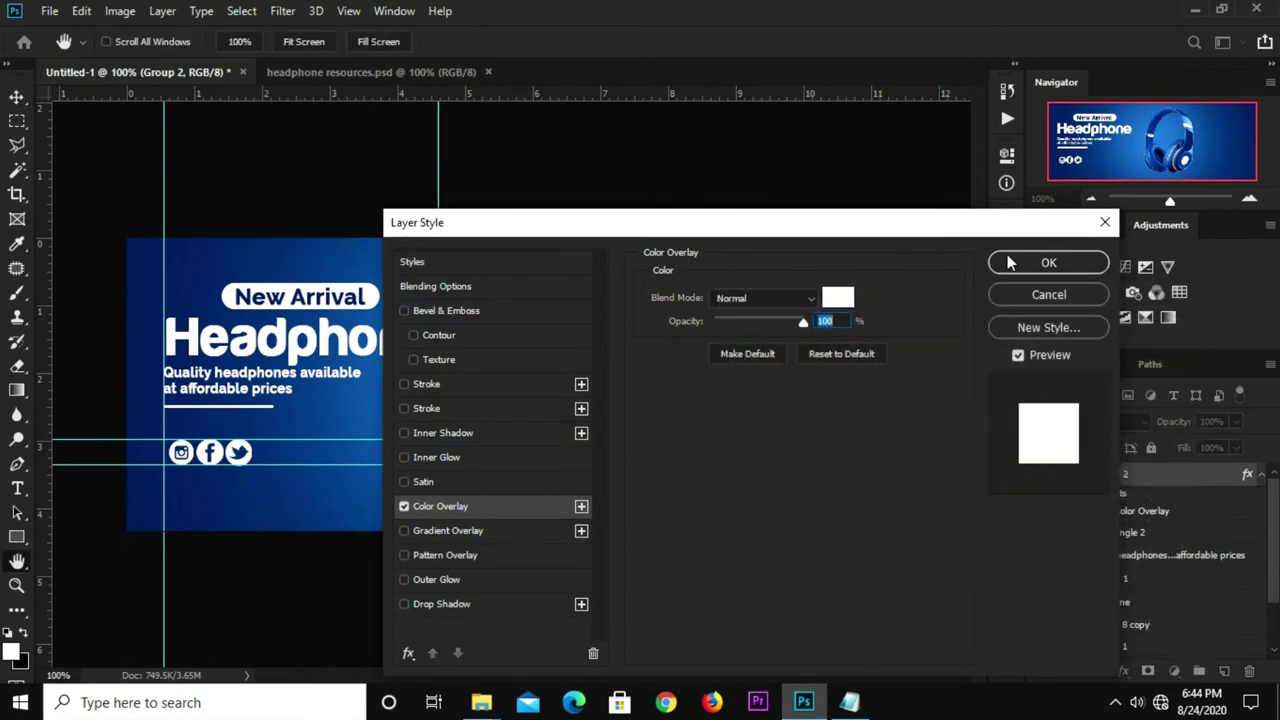
left_click(1048, 262)
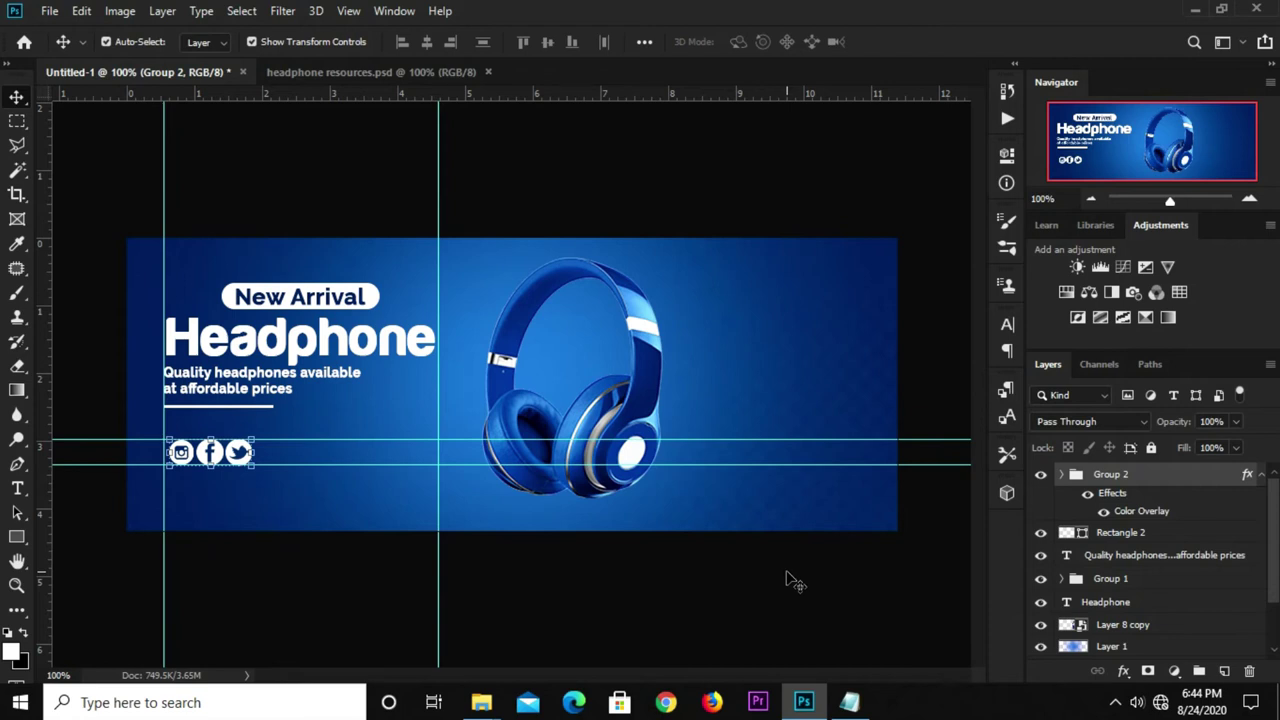
- Scale the white social icons group down to about 87% under the tagline underline
left_click(252, 476)
left_click_drag(250, 466, 246, 465)
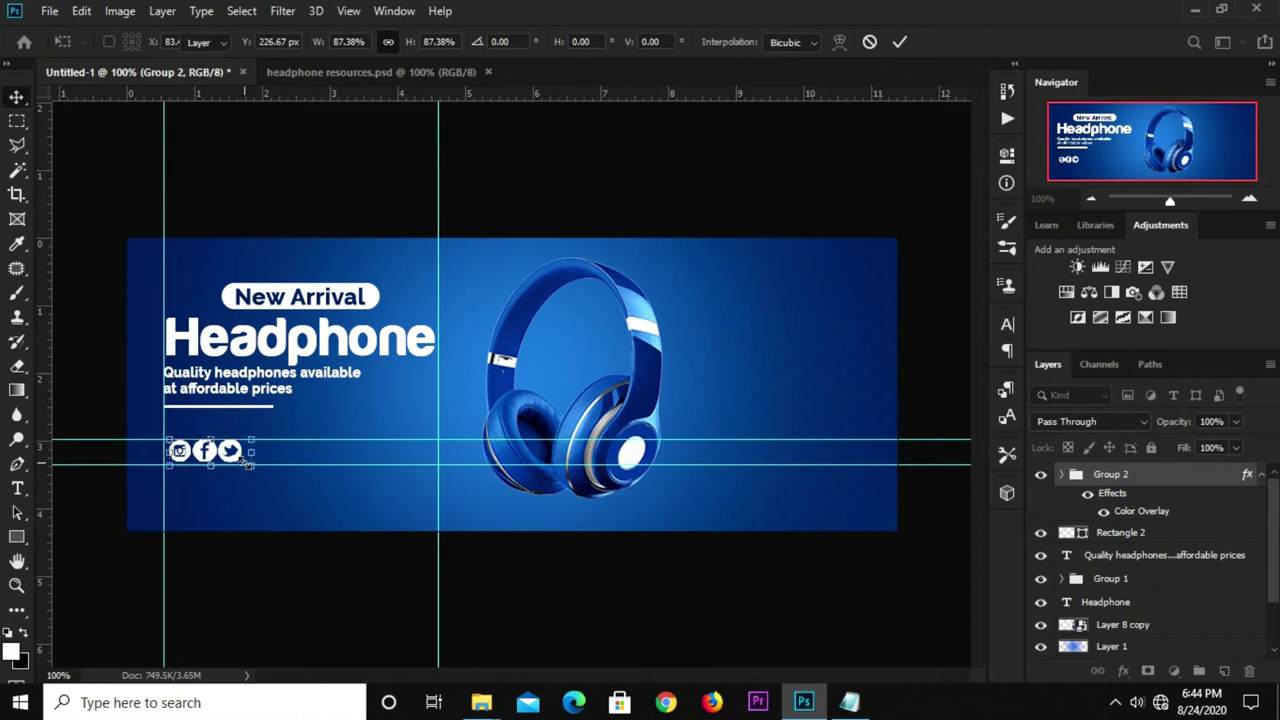
key("Return")
left_click(290, 180)
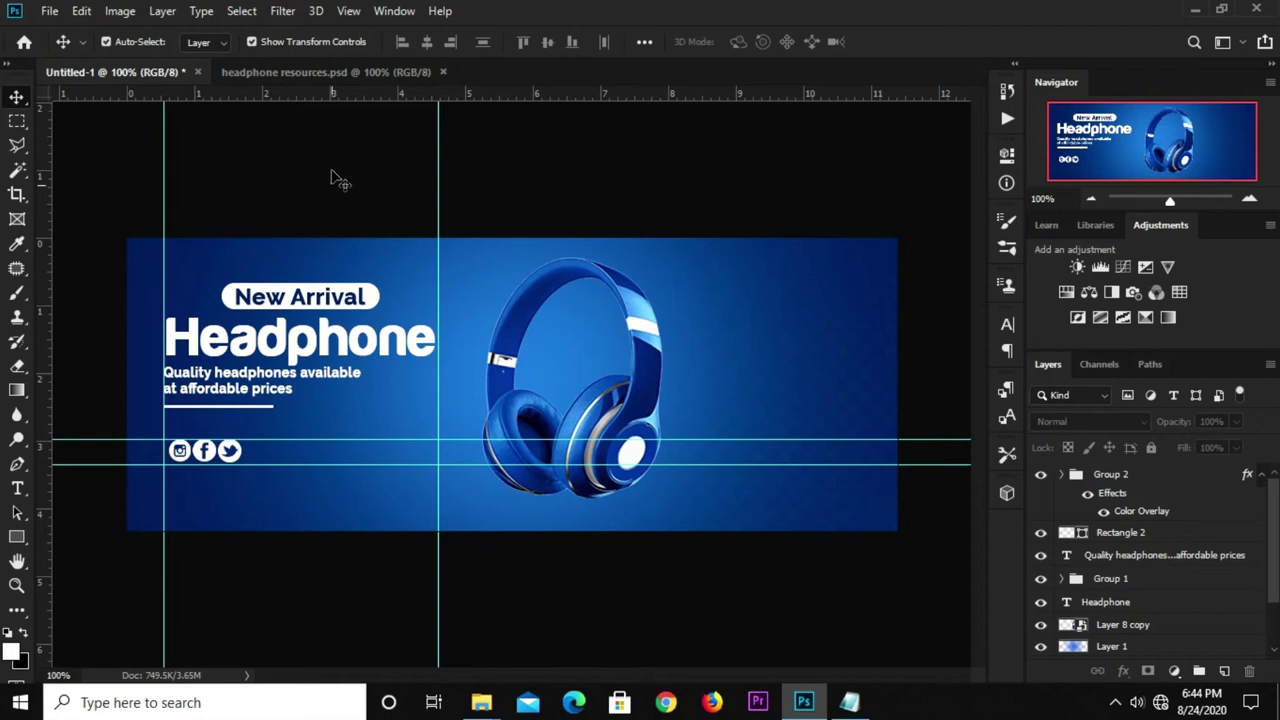
left_click(378, 300)
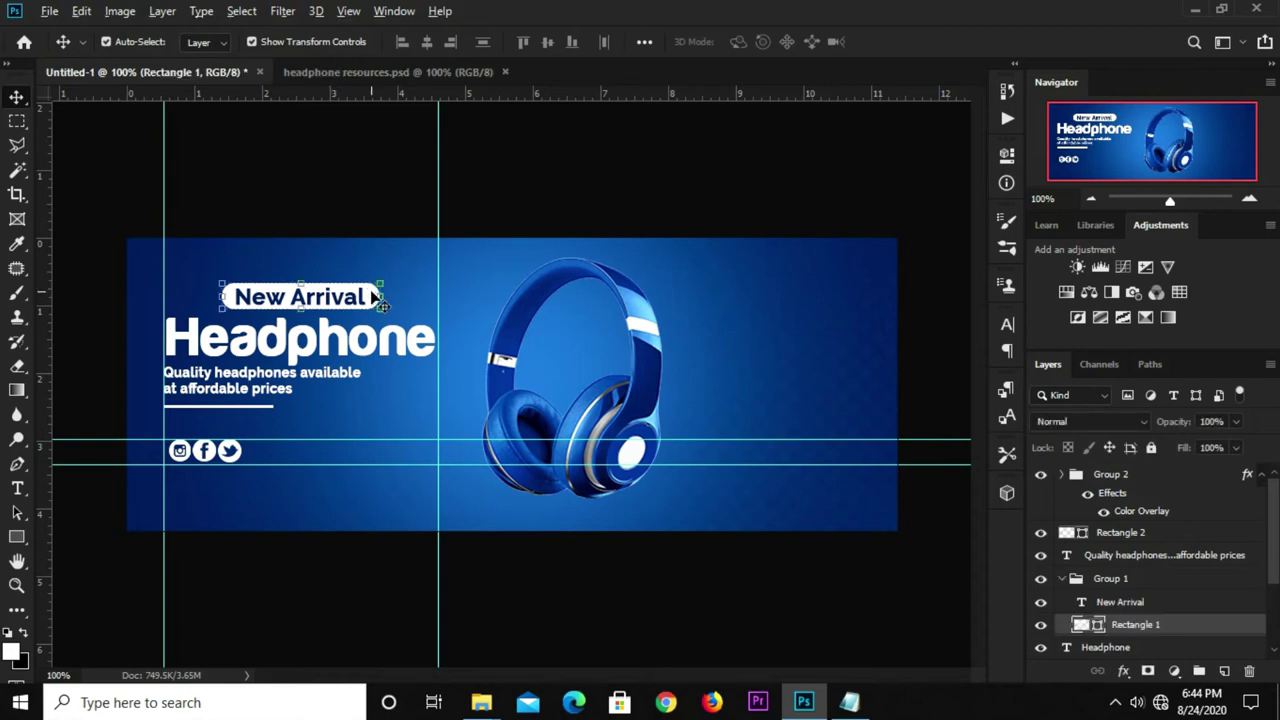
- Duplicate the white New Arrival pill below the social icons and widen it into a button
left_click_drag(378, 300, 313, 490)
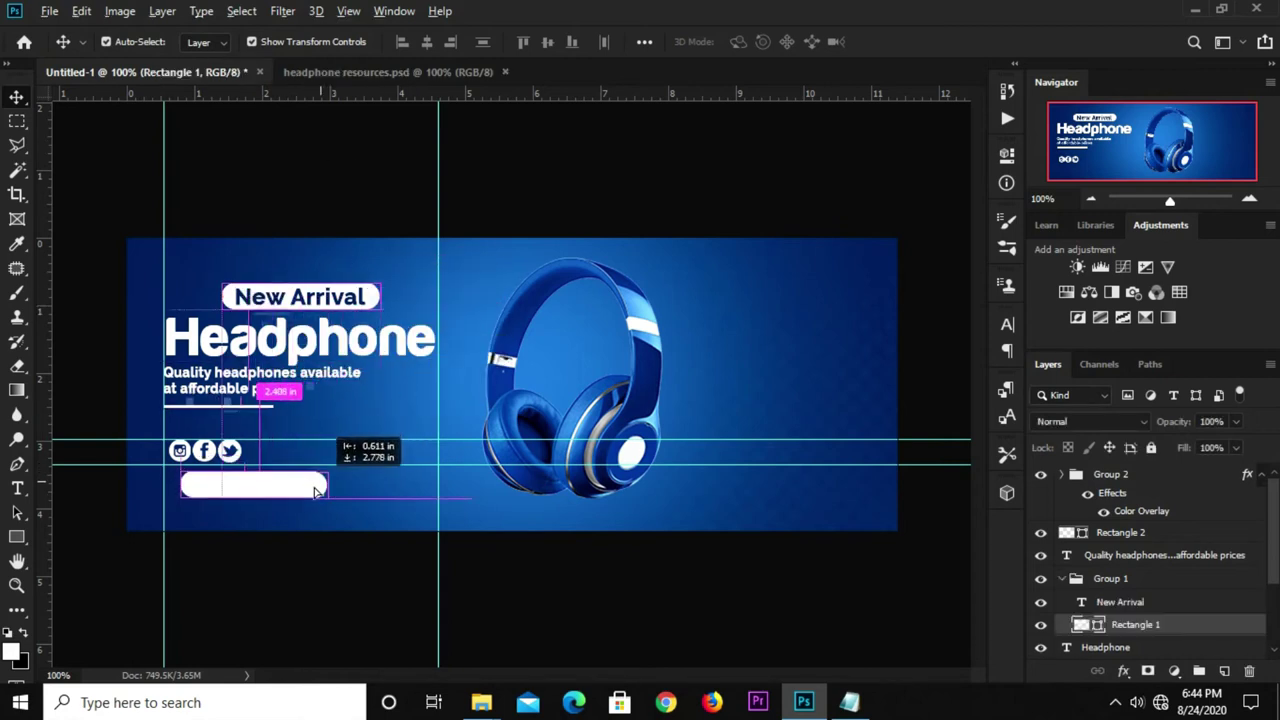
mouse_move(313, 490)
left_mouse_down()
mouse_move(265, 491)
mouse_move(284, 492)
left_mouse_up()
key("Return")
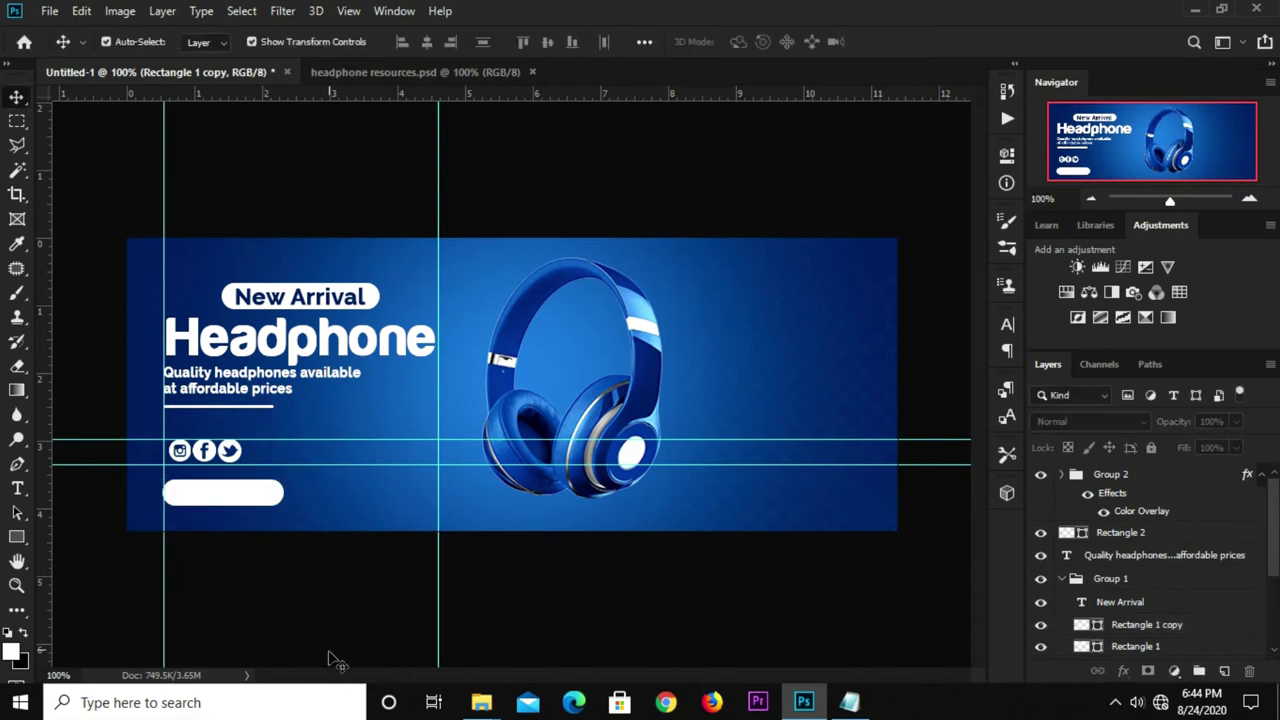
left_click(330, 645)
- Copy the New Arrival text down to the button and retype it as 'BUY NOW'
left_click(312, 318)
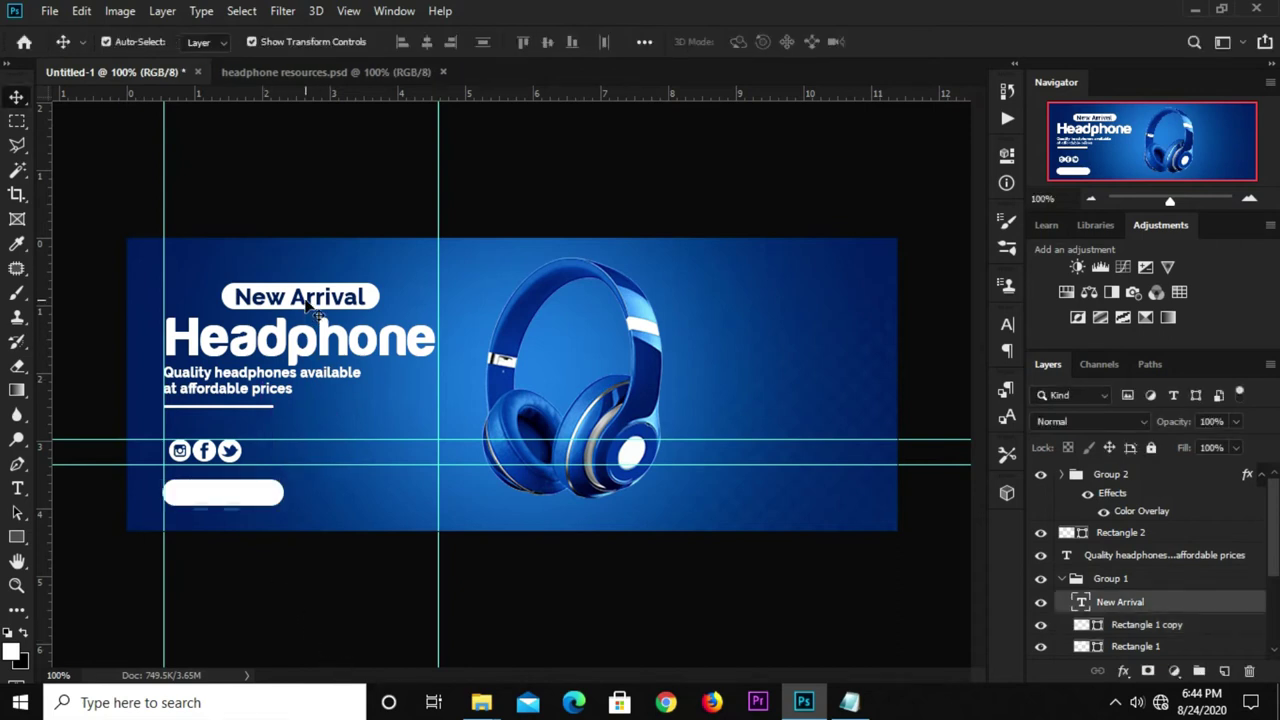
left_click_drag(352, 308, 390, 519)
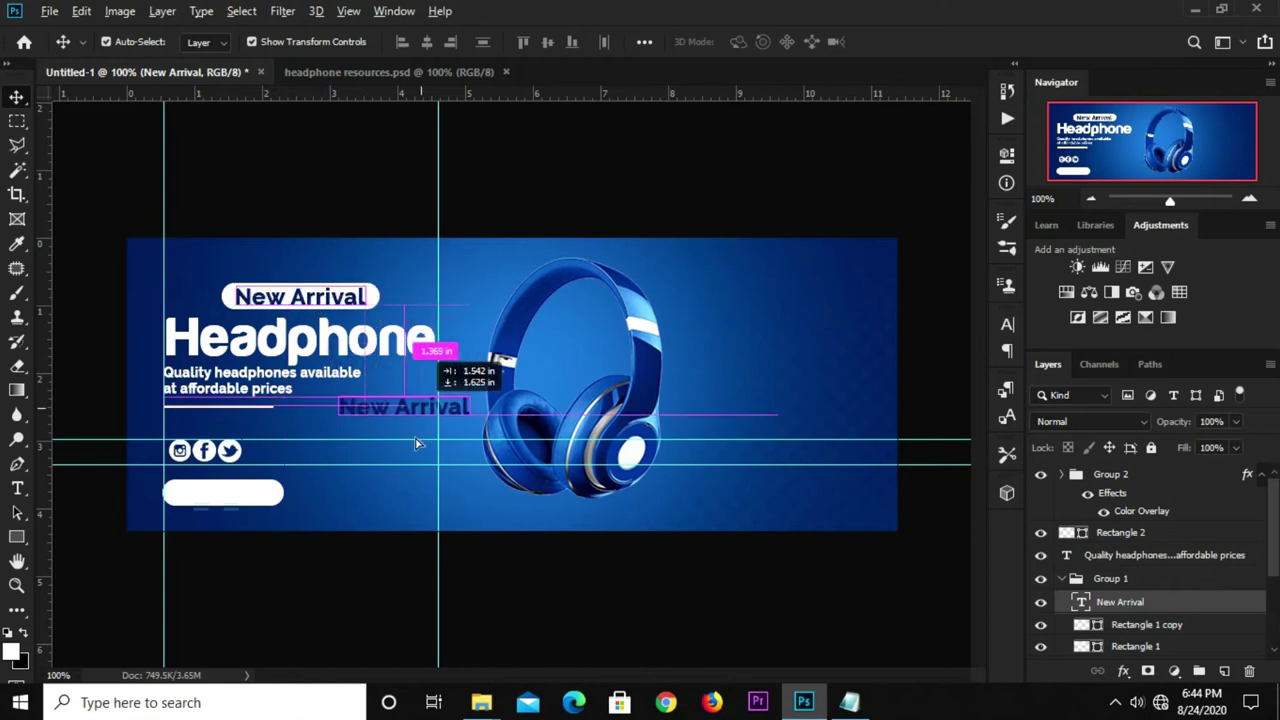
left_click(17, 488)
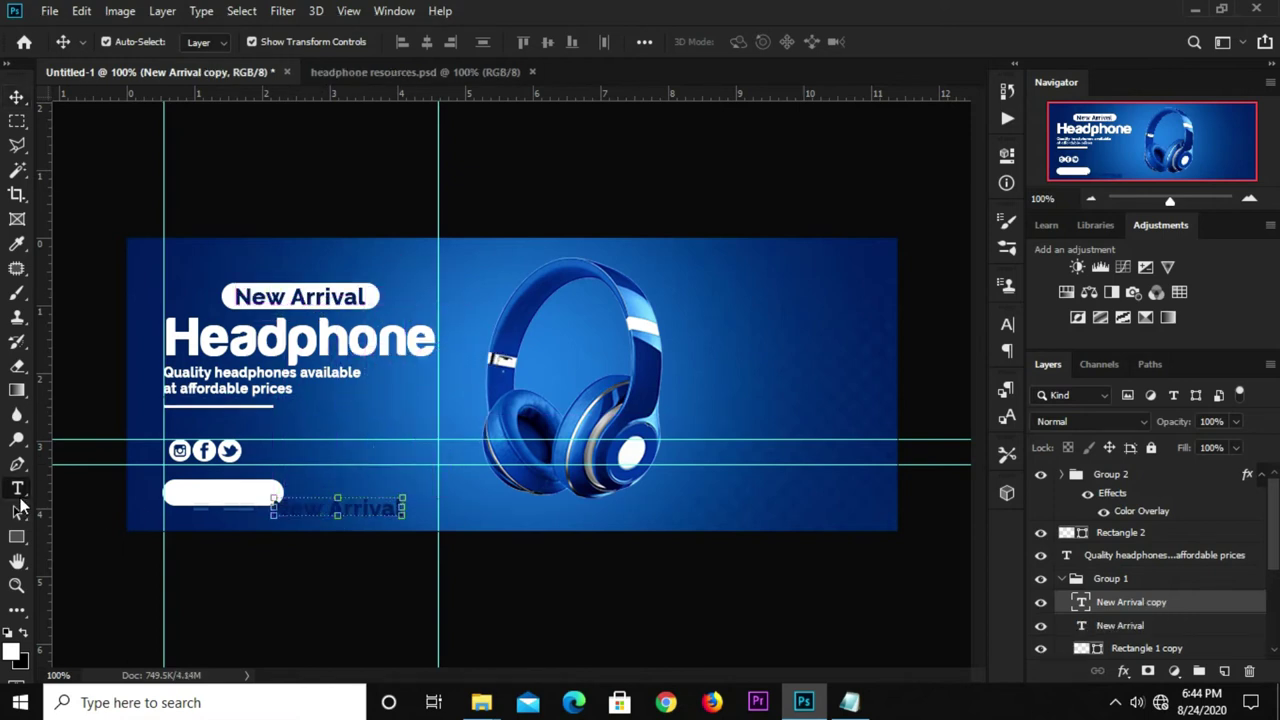
left_click(316, 502)
left_click(316, 501)
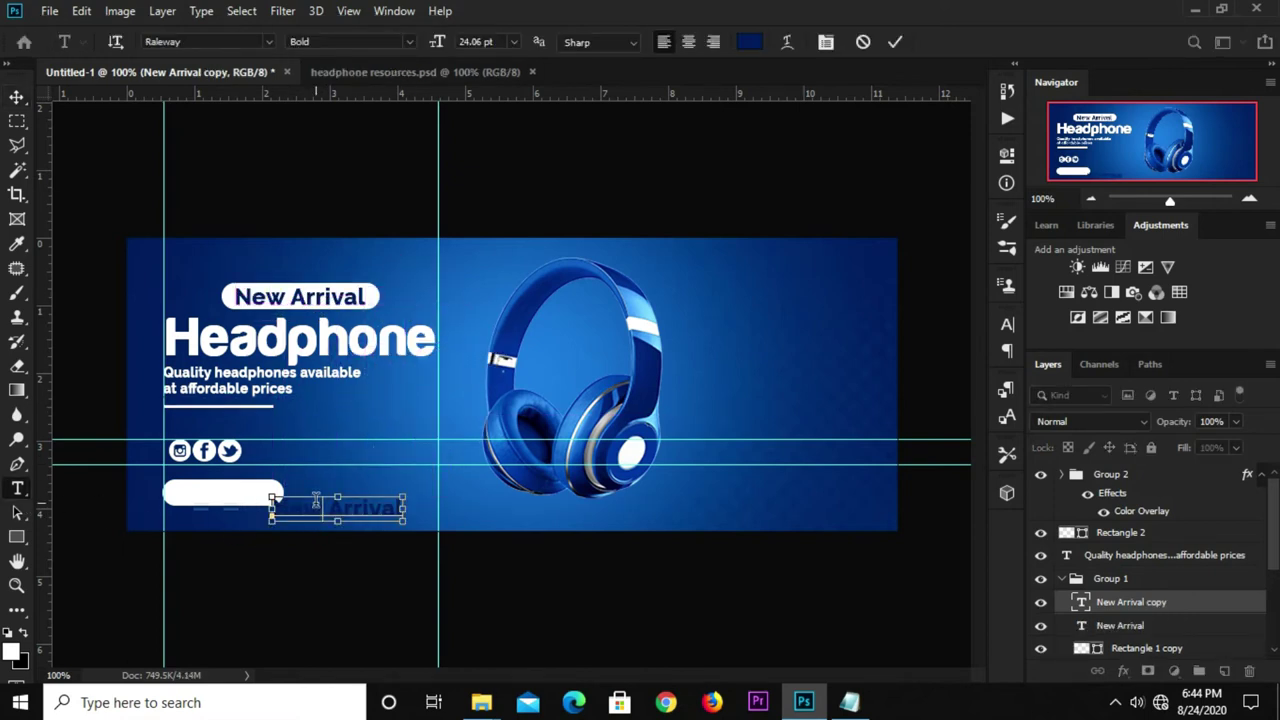
key("ctrl+a")
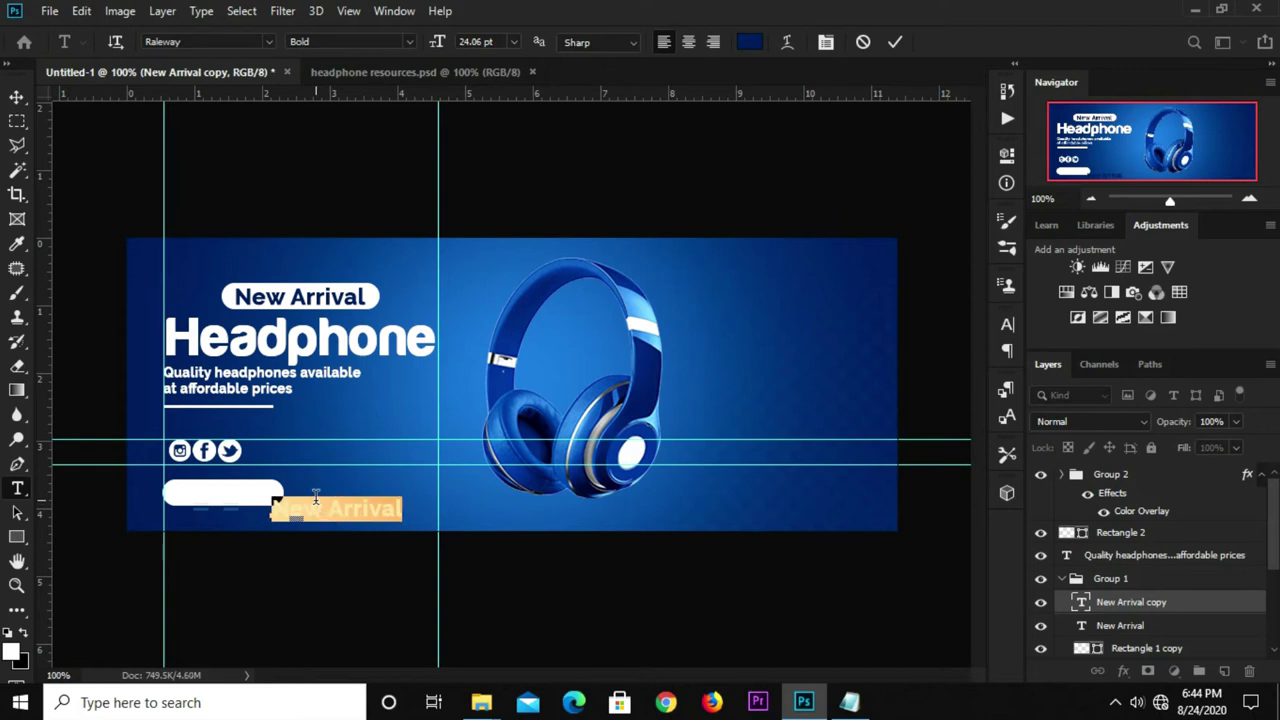
type("BUY NOW")
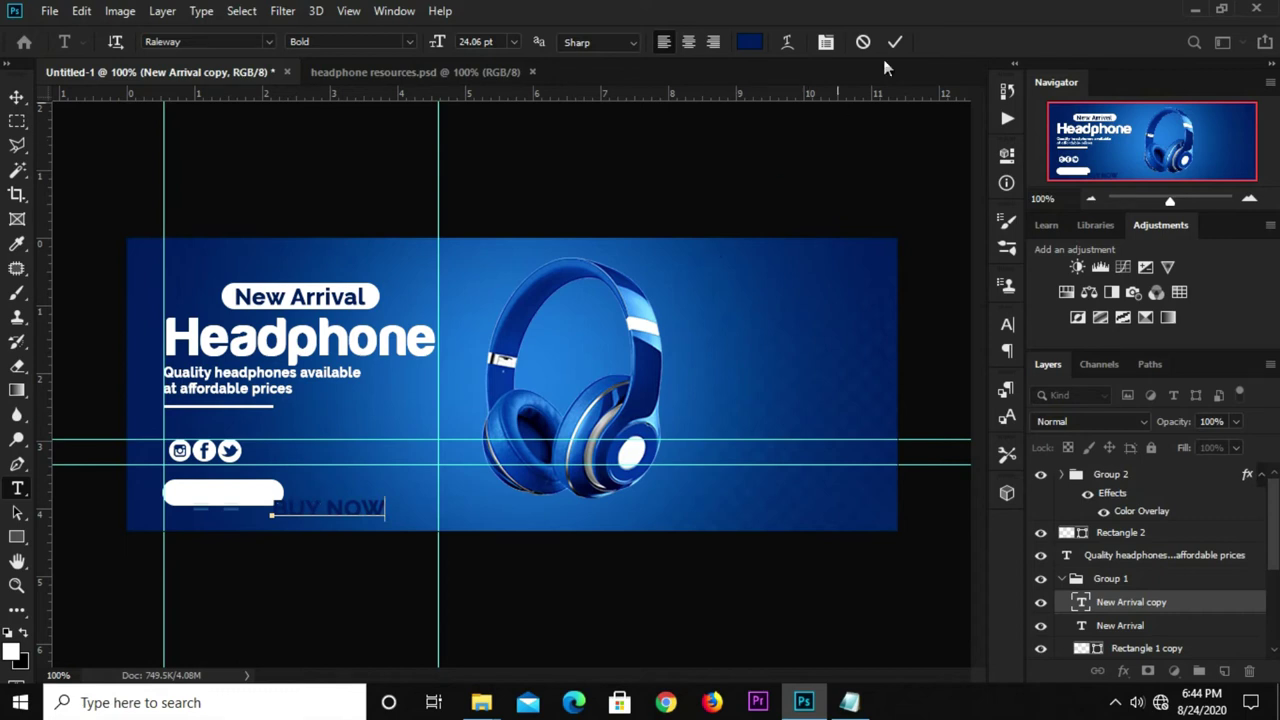
left_click(17, 97)
- Move the BUY NOW text onto the white button
key("ctrl+t")
mouse_move(339, 497)
left_mouse_down()
mouse_move(252, 485)
mouse_move(284, 487)
mouse_move(240, 495)
left_mouse_up()
key("Return")
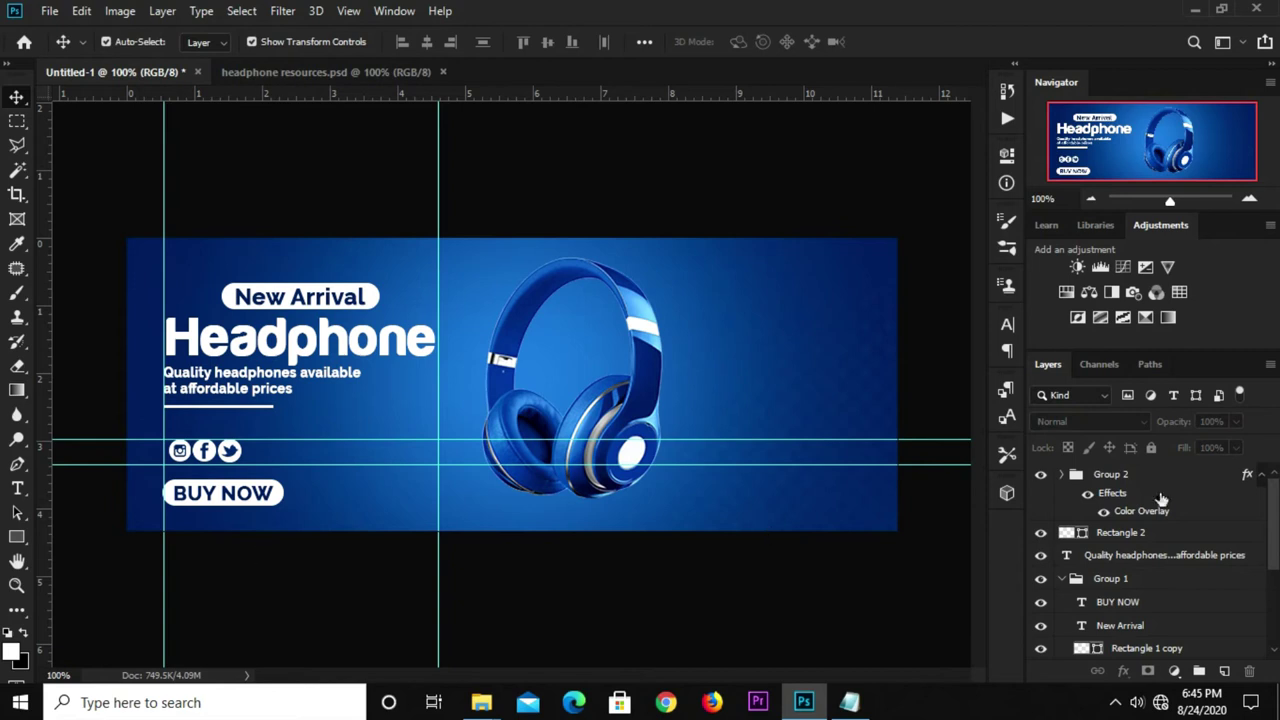
- Group the BUY NOW text and button shape at the top of the layer stack as Group 3
left_click(242, 505)
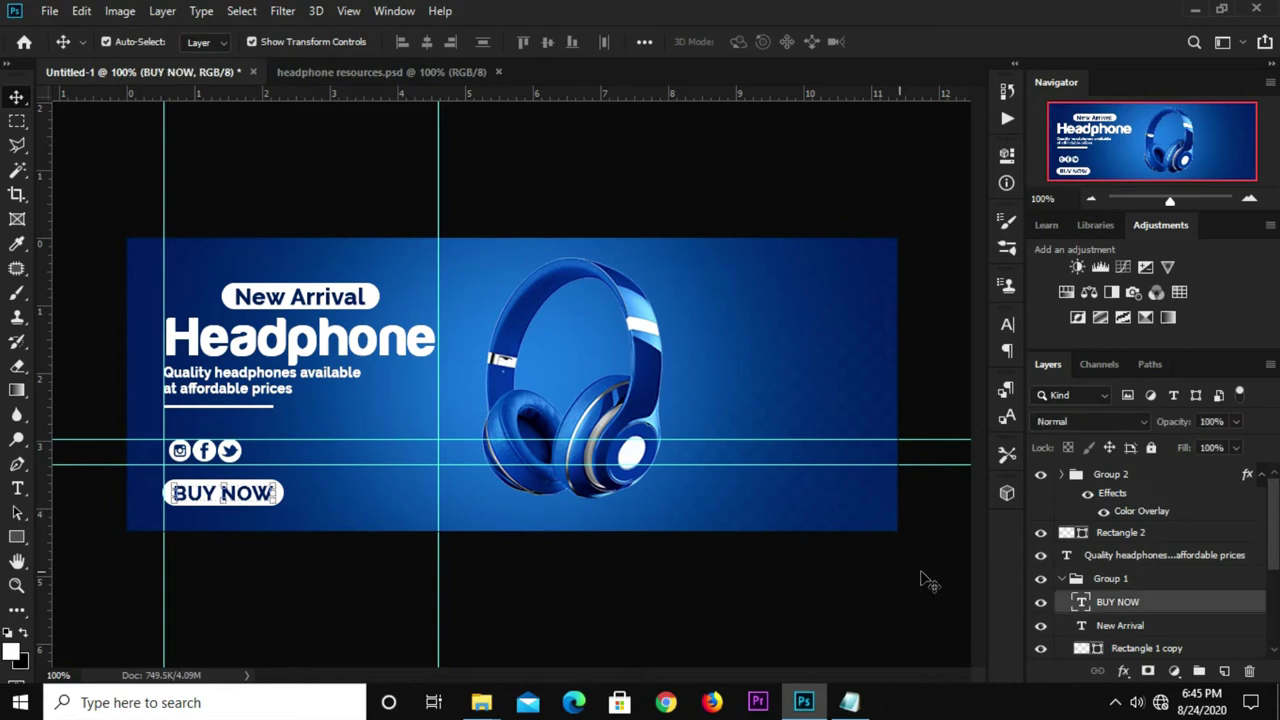
scroll(1128, 627, "down", 3)
left_click(1138, 590)
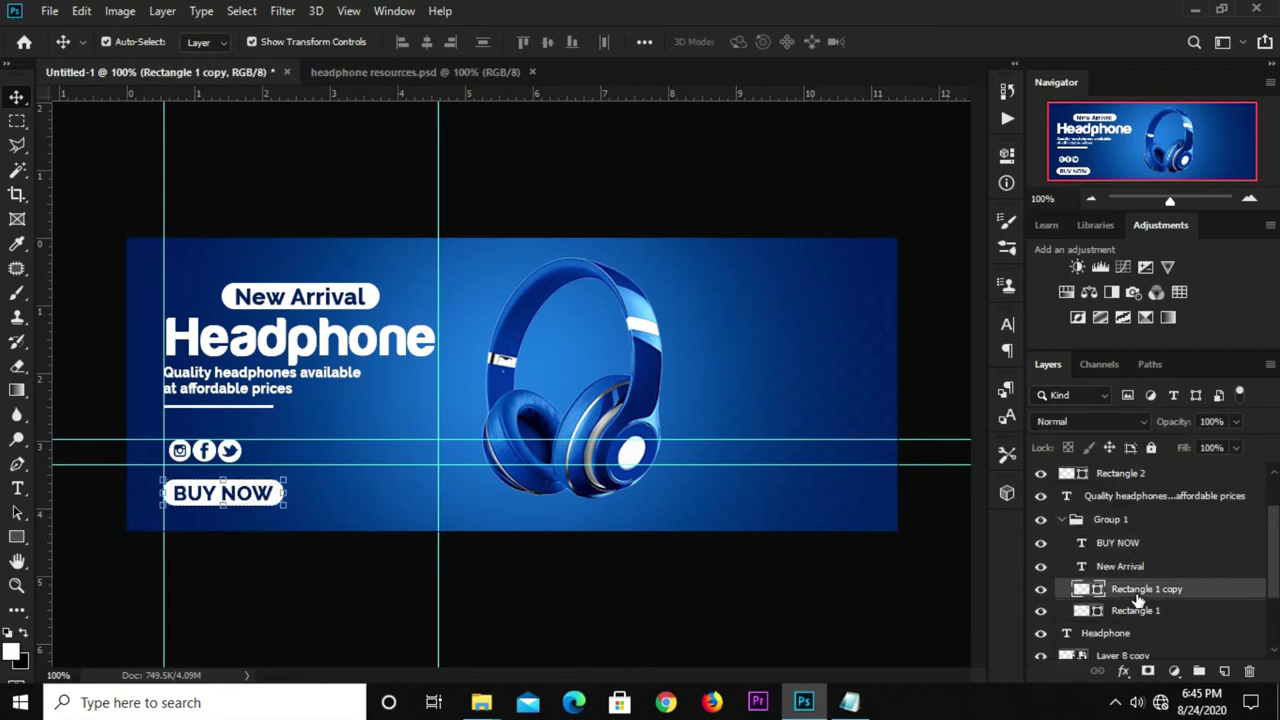
left_click(1140, 546, "ctrl")
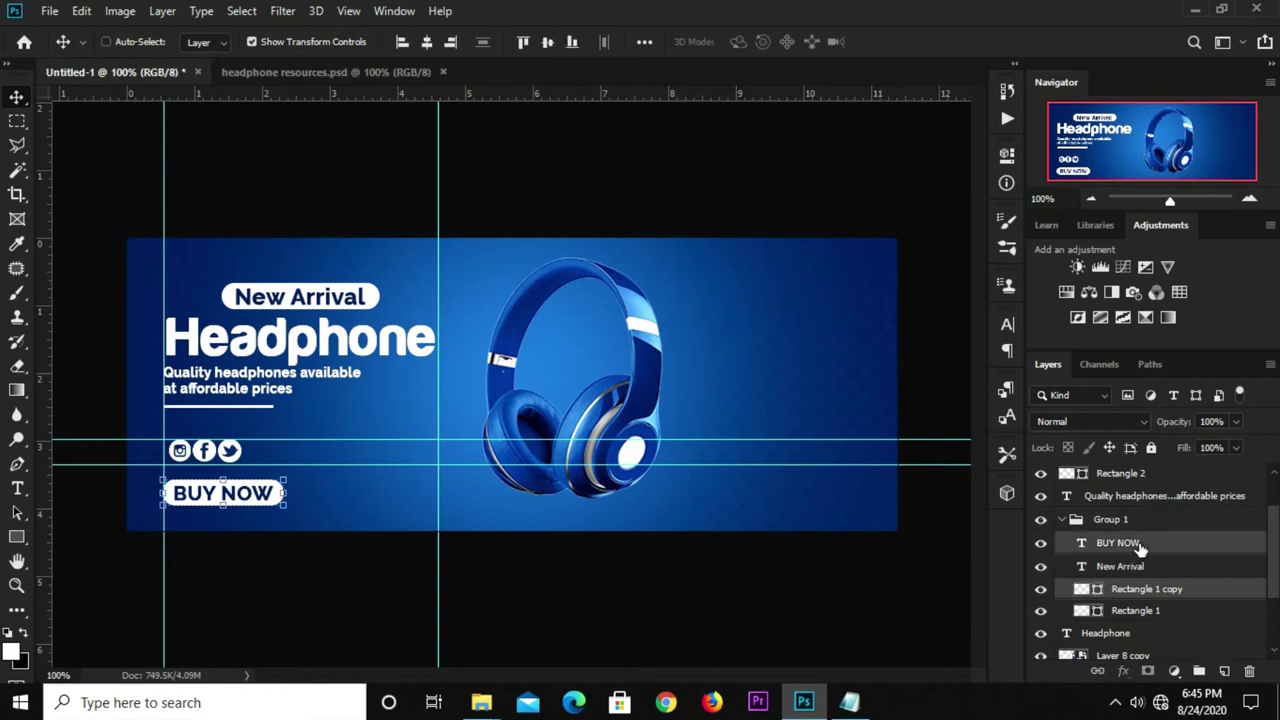
mouse_move(1144, 549)
left_mouse_down()
mouse_move(1145, 472)
mouse_move(1133, 459)
mouse_move(1136, 474)
left_mouse_up()
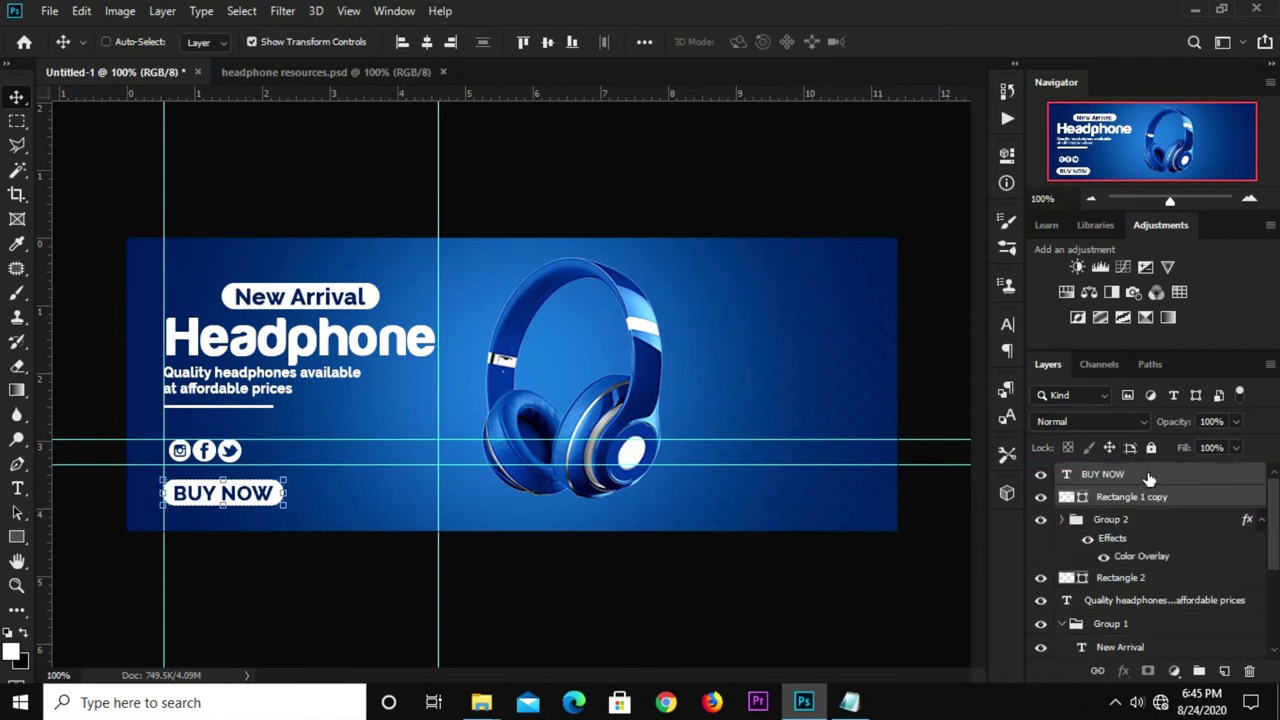
key("ctrl+g")
left_click(1041, 474)
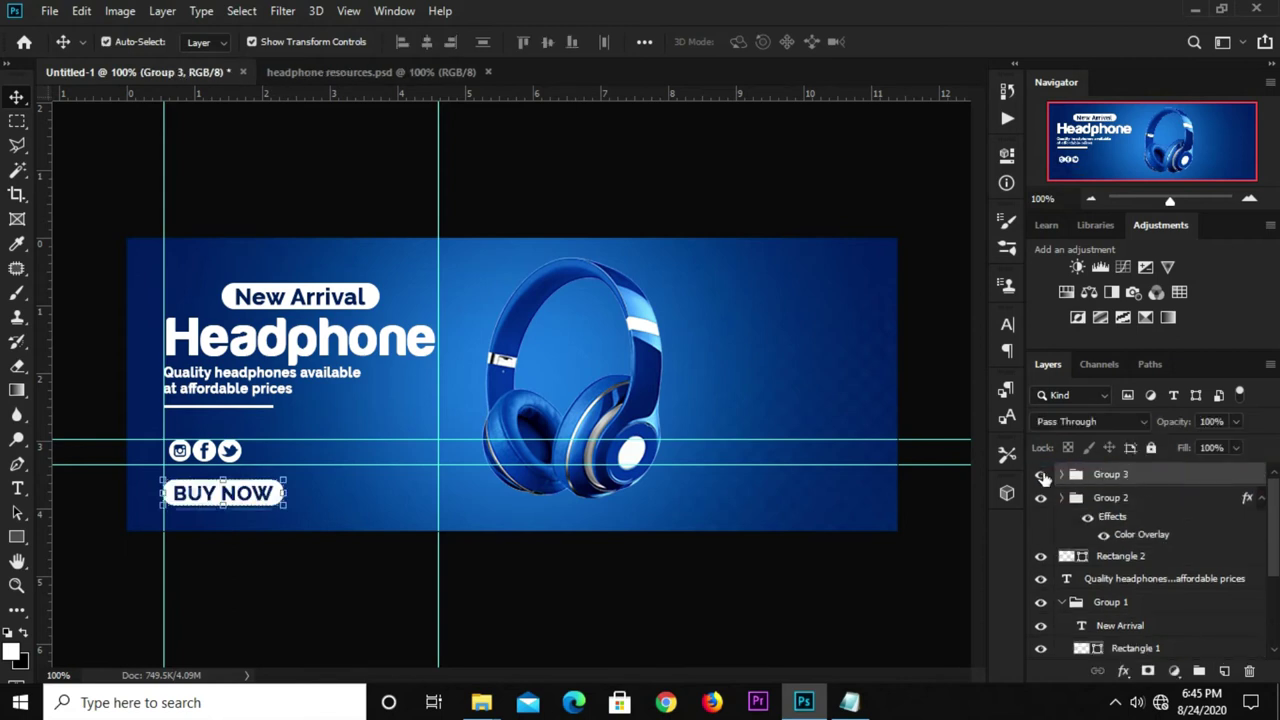
- Scale the BUY NOW button to about 82%, nudge it up 3 px, and clear all guides
key("ctrl+t")
left_click_drag(290, 478, 268, 479)
key("Up")
key("Up")
key("Up")
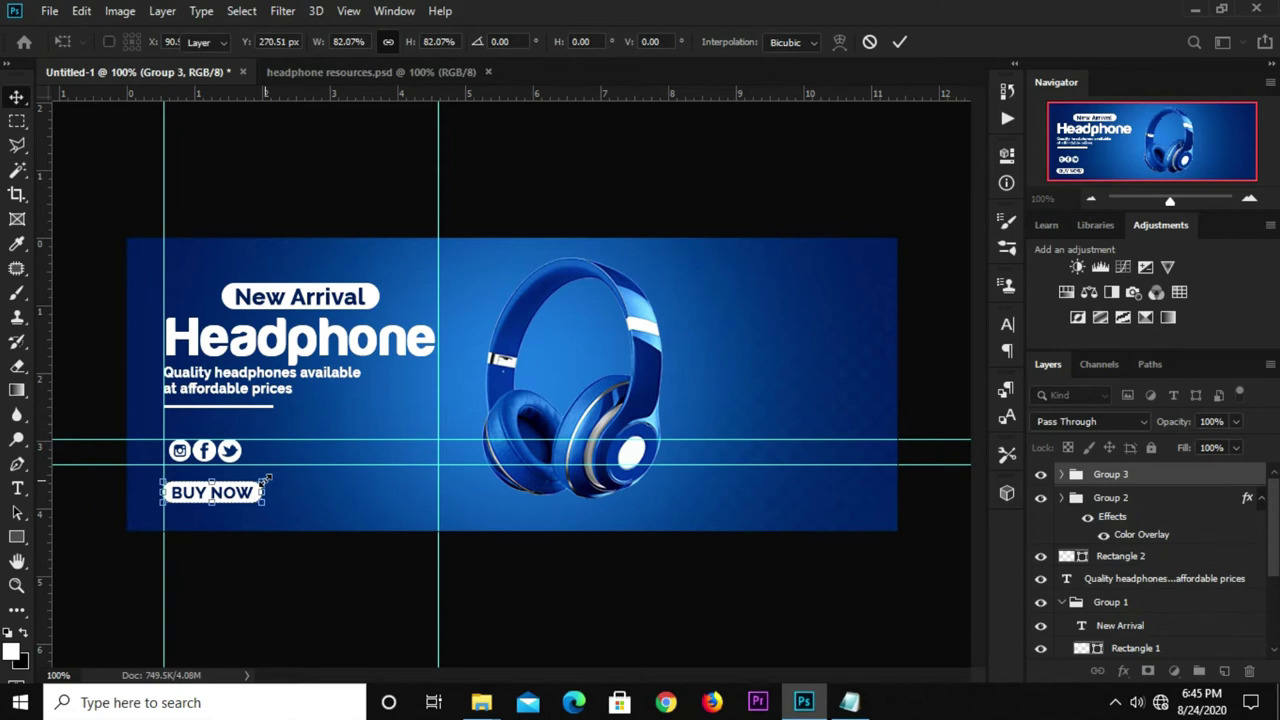
key("Return")
left_click(348, 11)
mouse_move(370, 423)
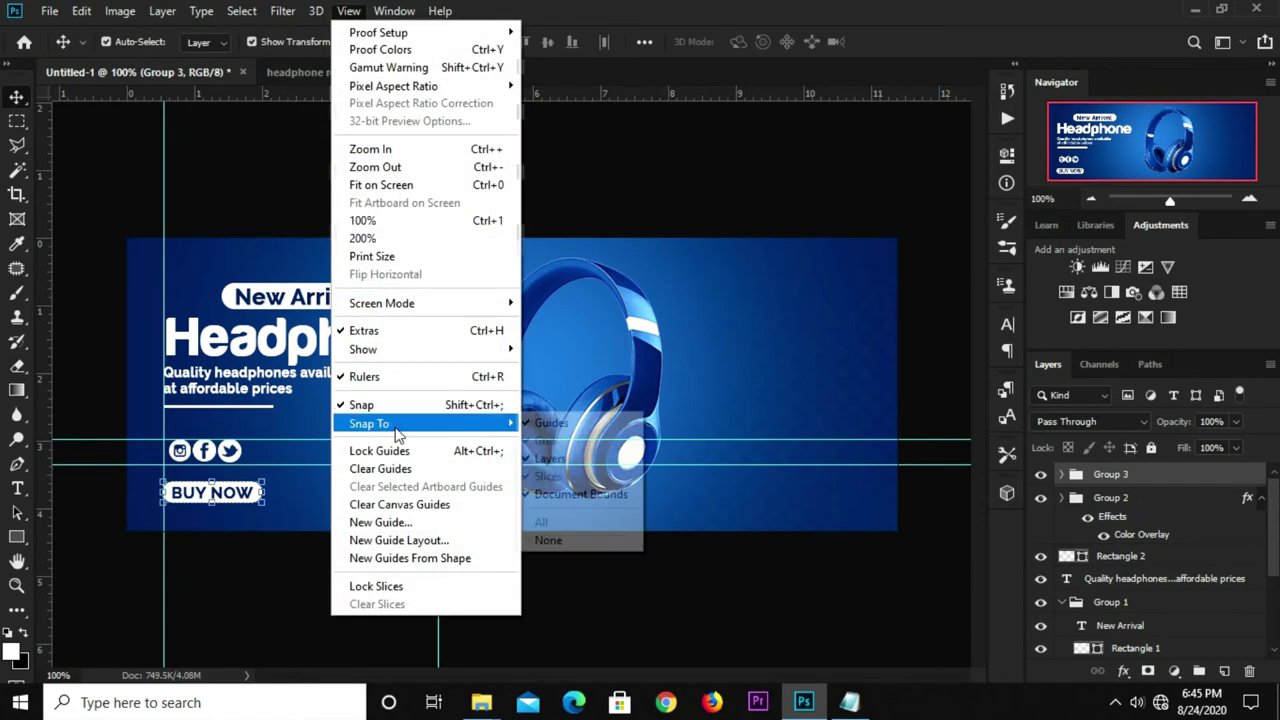
left_click(400, 468)
- Move the New Arrival pill, Headphone heading and tagline down the banner together
left_click(298, 584)
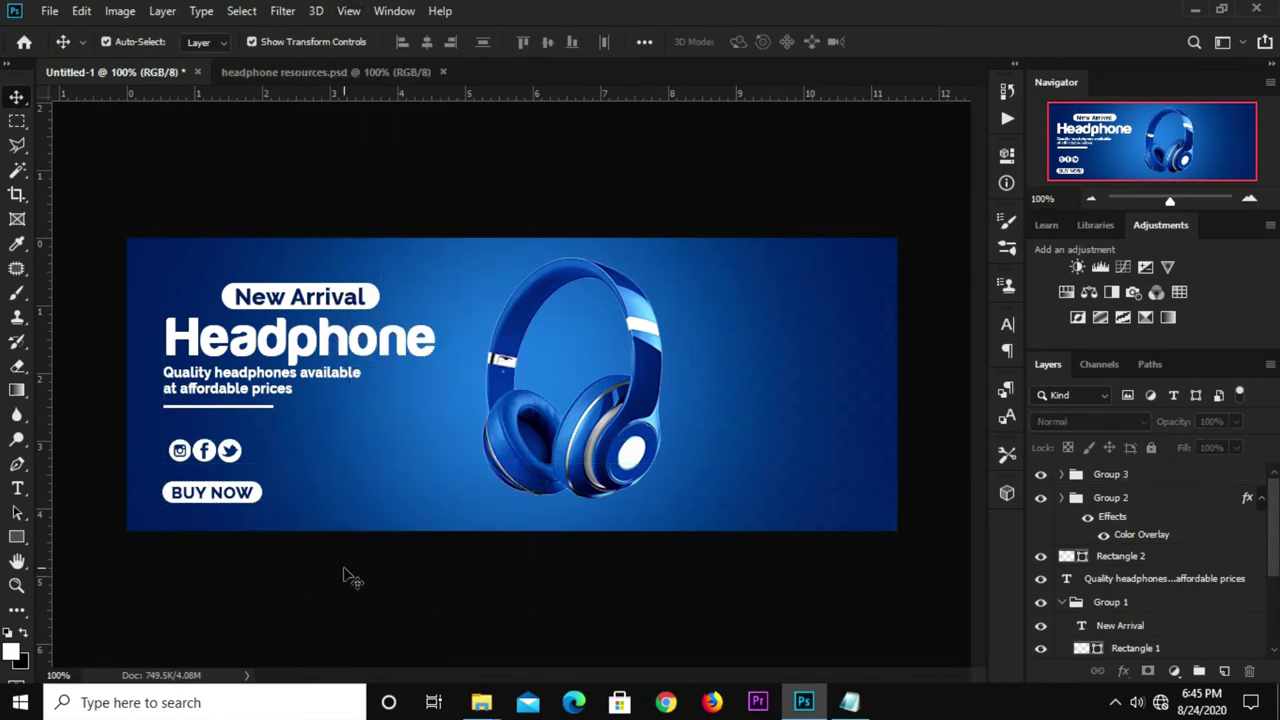
left_click(303, 300)
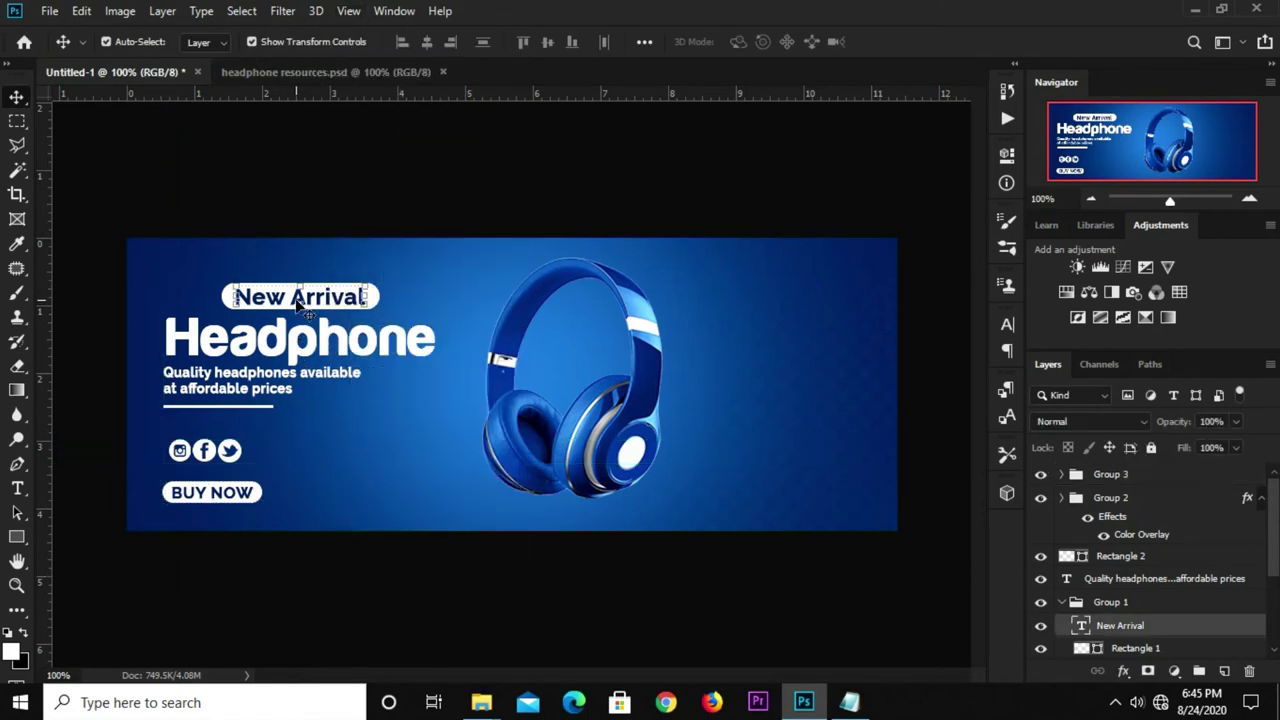
left_click(1142, 603)
scroll(1150, 600, "down", 1)
scroll(1140, 602, "down", 1)
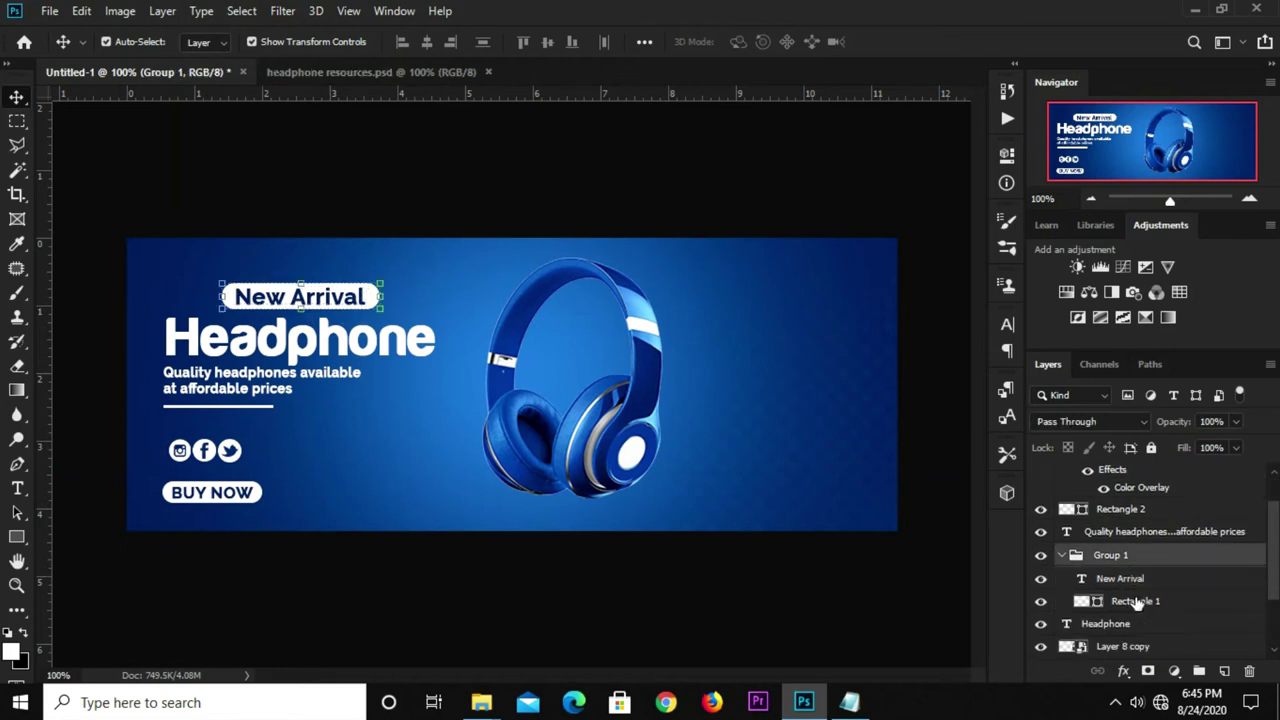
scroll(1137, 603, "down", 1)
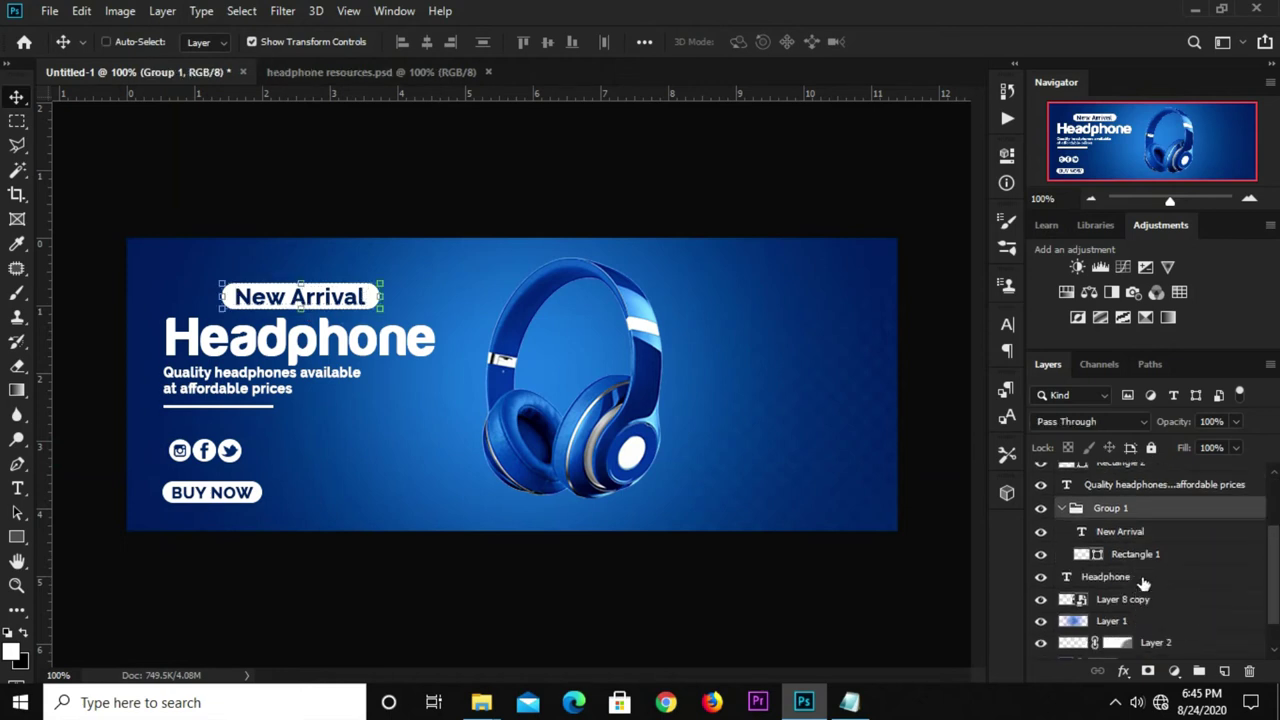
left_click(1143, 579, "ctrl")
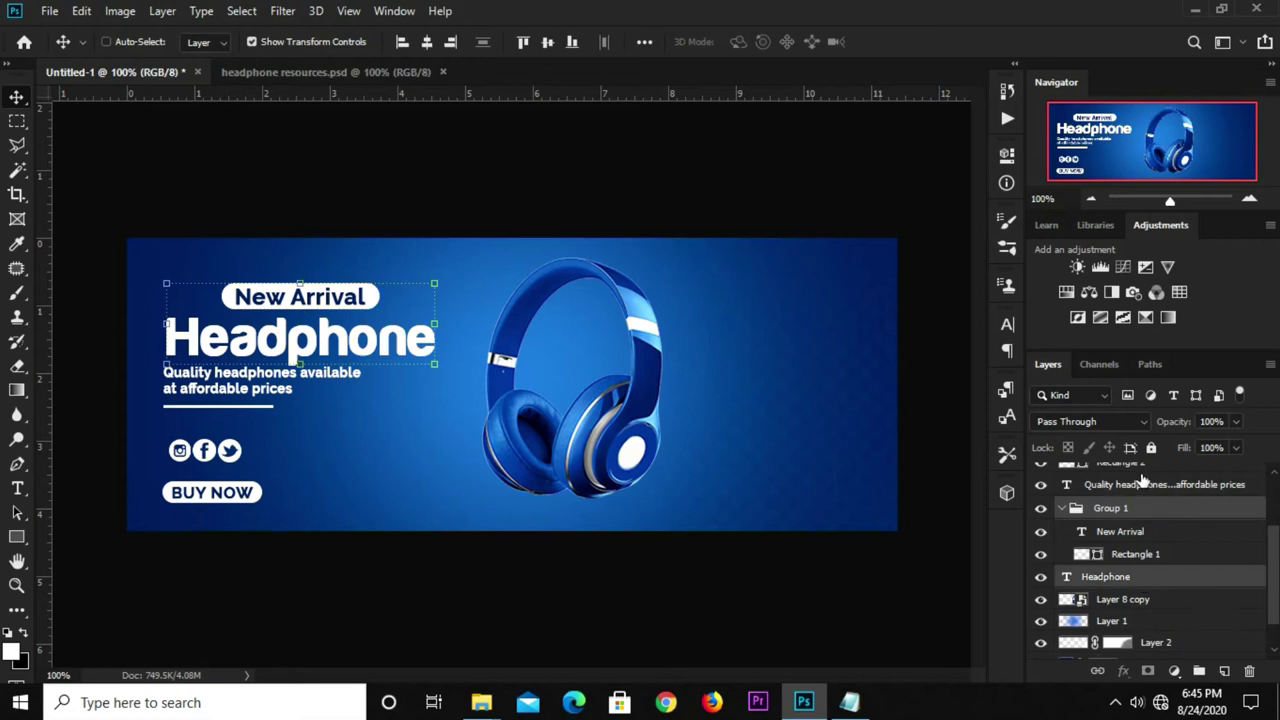
left_click(1147, 487, "ctrl")
left_click(1133, 558, "ctrl")
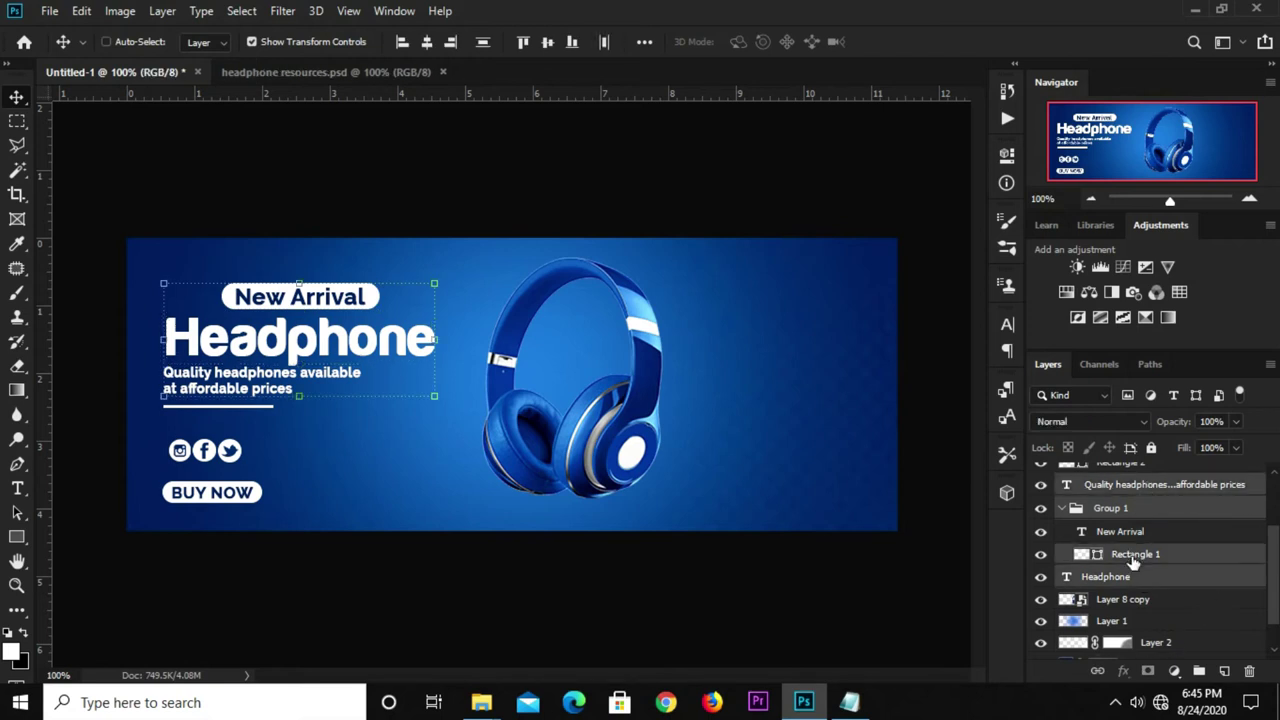
key("Down")
key("Down")
key("Down")
key("Down")
key("Down")
key("Down")
key("Down")
key("Down")
key("Down")
key("Down")
key("Down")
key("Down")
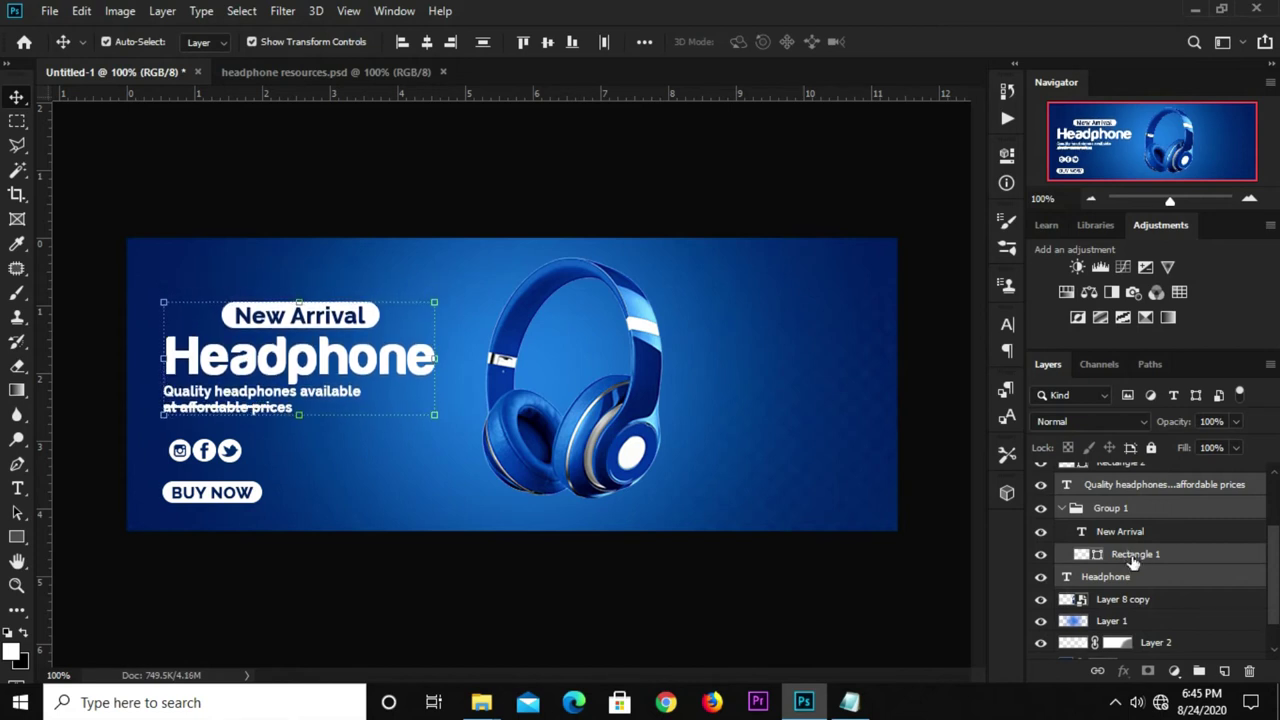
left_click(475, 630)
- Nudge the thin underline down so it sits below the tagline
scroll(1123, 527, "up", 3)
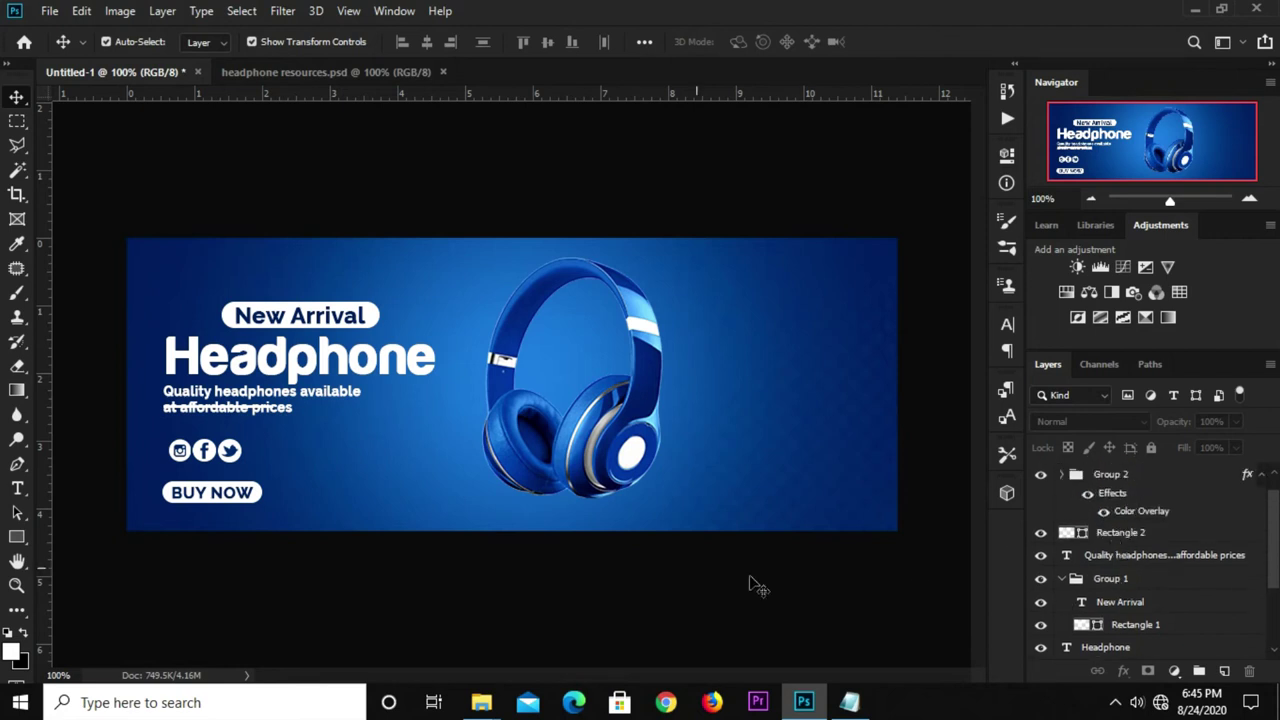
left_click(208, 408)
key("Down")
key("Down")
key("Down")
key("Down")
key("Down")
key("Down")
key("Down")
key("Down")
key("Down")
key("Down")
key("Down")
key("Down")
left_click(228, 555)
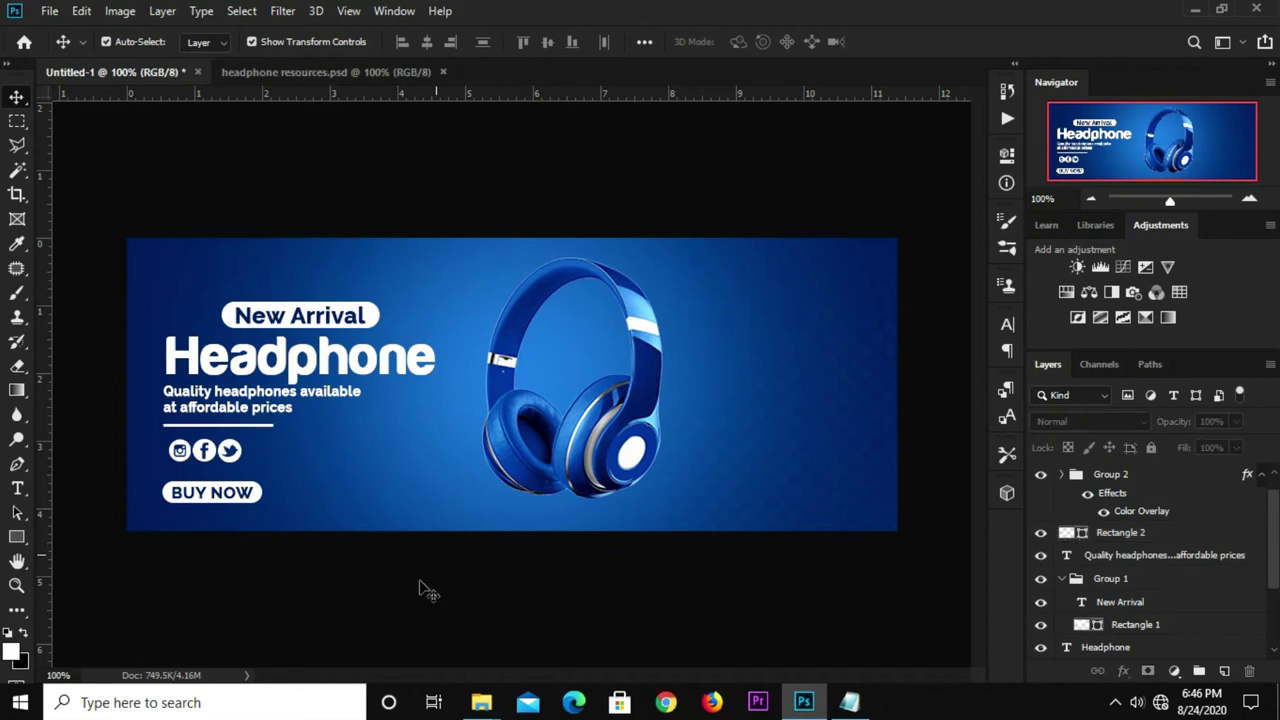
left_click(228, 497)
- Duplicate the BUY NOW text to the top-left corner and copy 'logo here' from Notepad
mouse_move(228, 500)
left_mouse_down()
mouse_move(407, 263)
mouse_move(210, 263)
left_mouse_up()
left_click(849, 702)
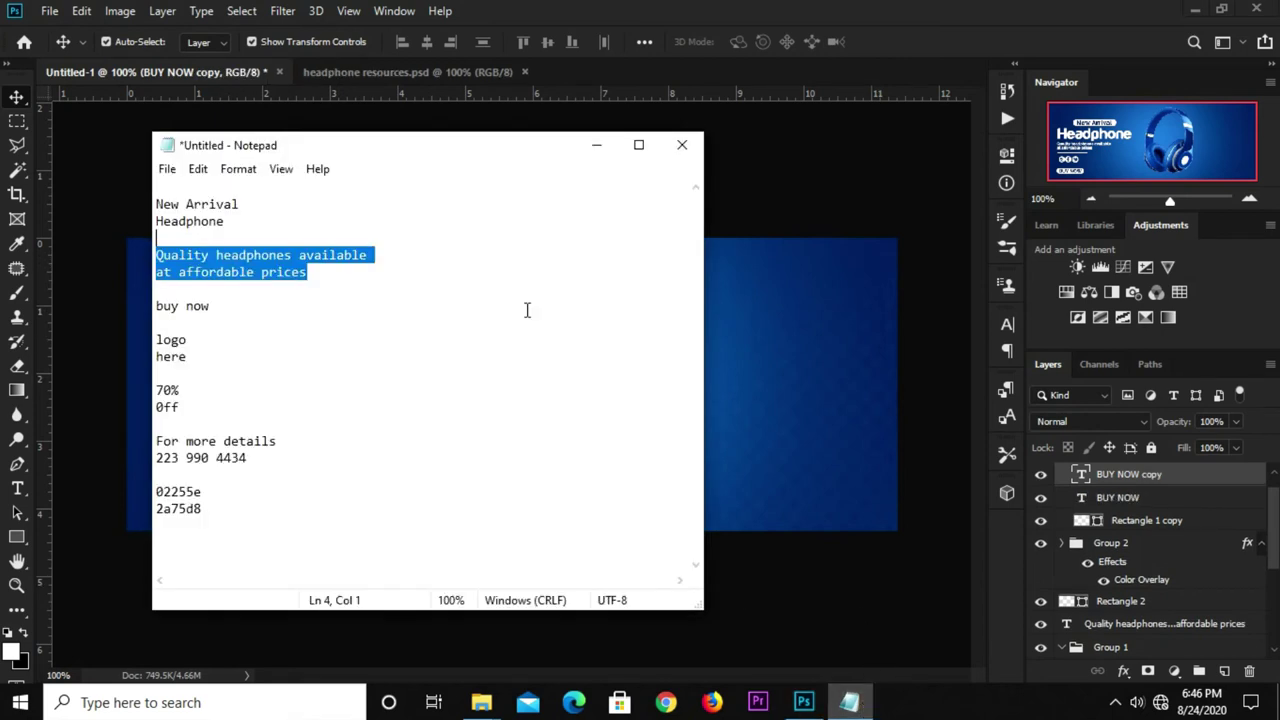
left_click_drag(204, 353, 158, 340)
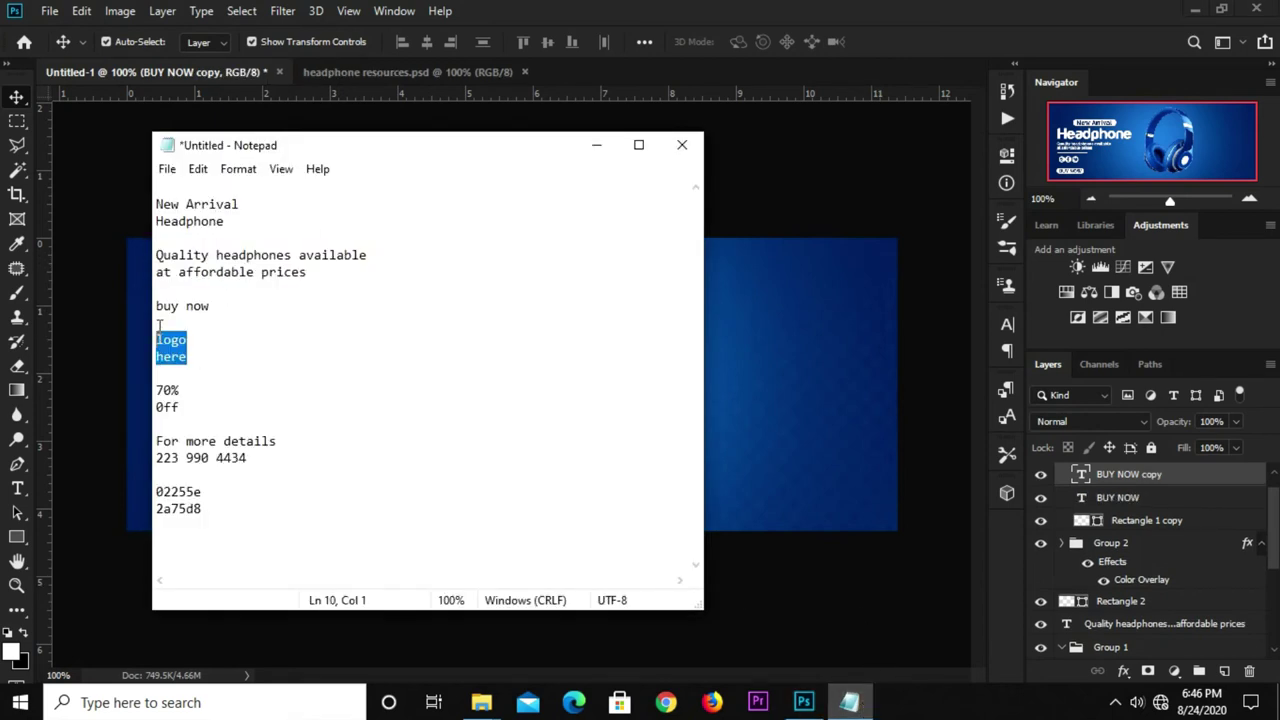
right_click(187, 348)
left_click(222, 406)
left_click(84, 343)
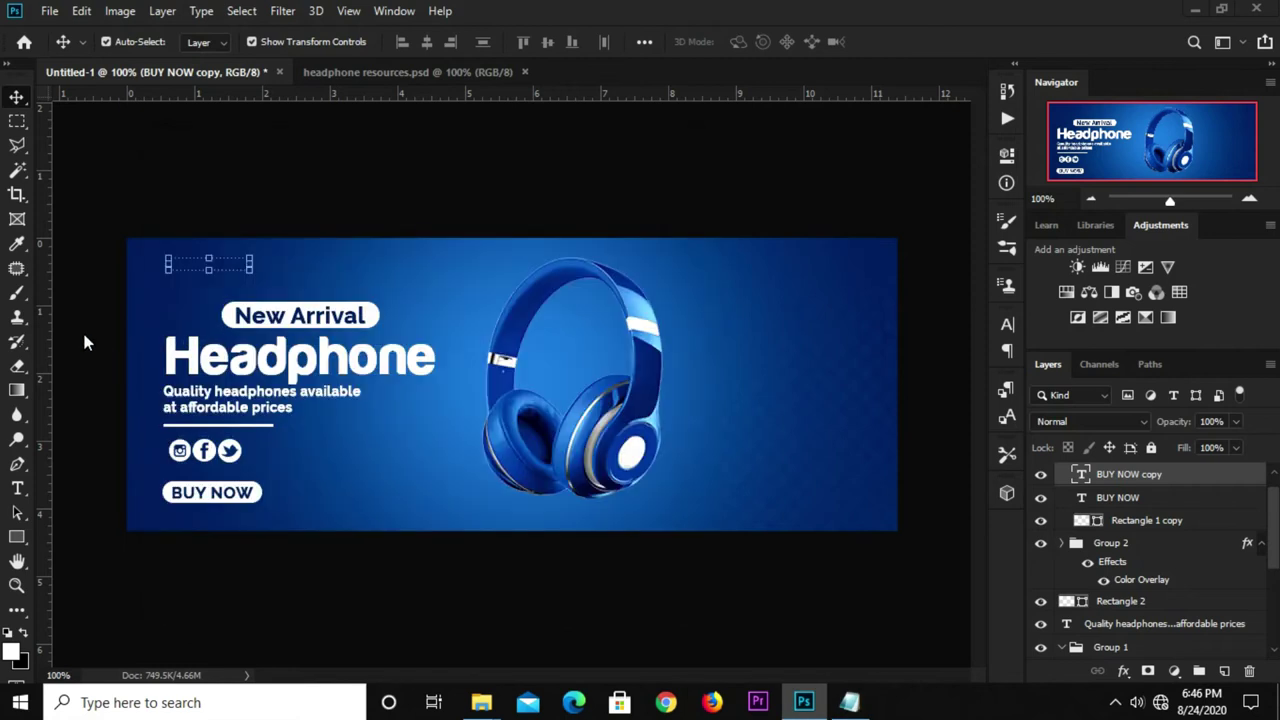
- Set the copied text's colour to #ffffff
left_click(1007, 330)
left_click(957, 432)
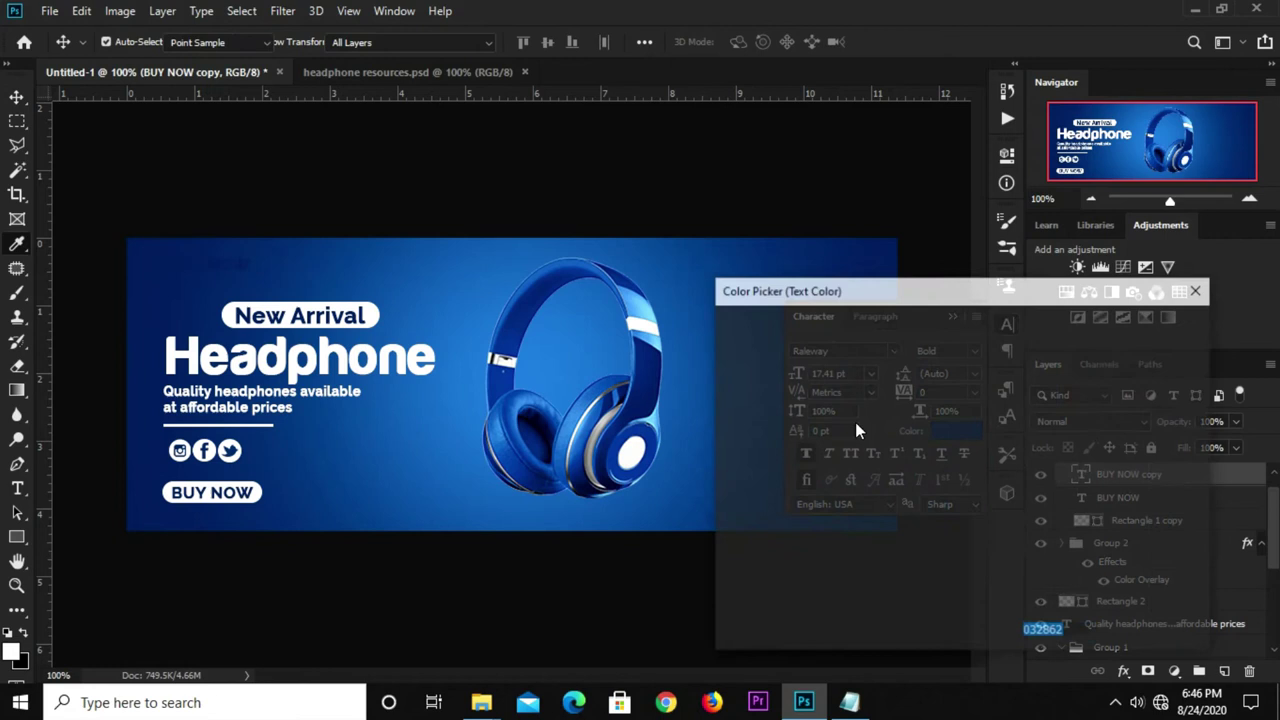
type("ffffff")
left_click(1149, 325)
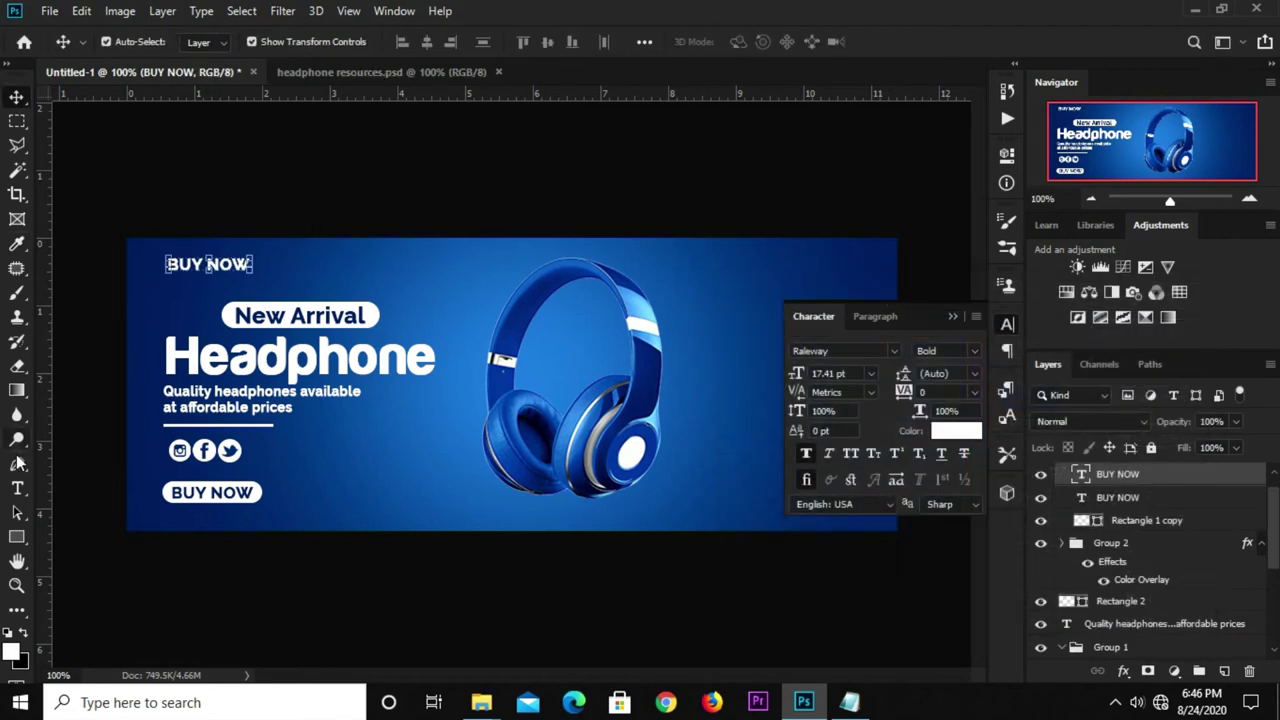
- Replace the copied text with two-line 'logo here' and apply All Caps
left_click(17, 488)
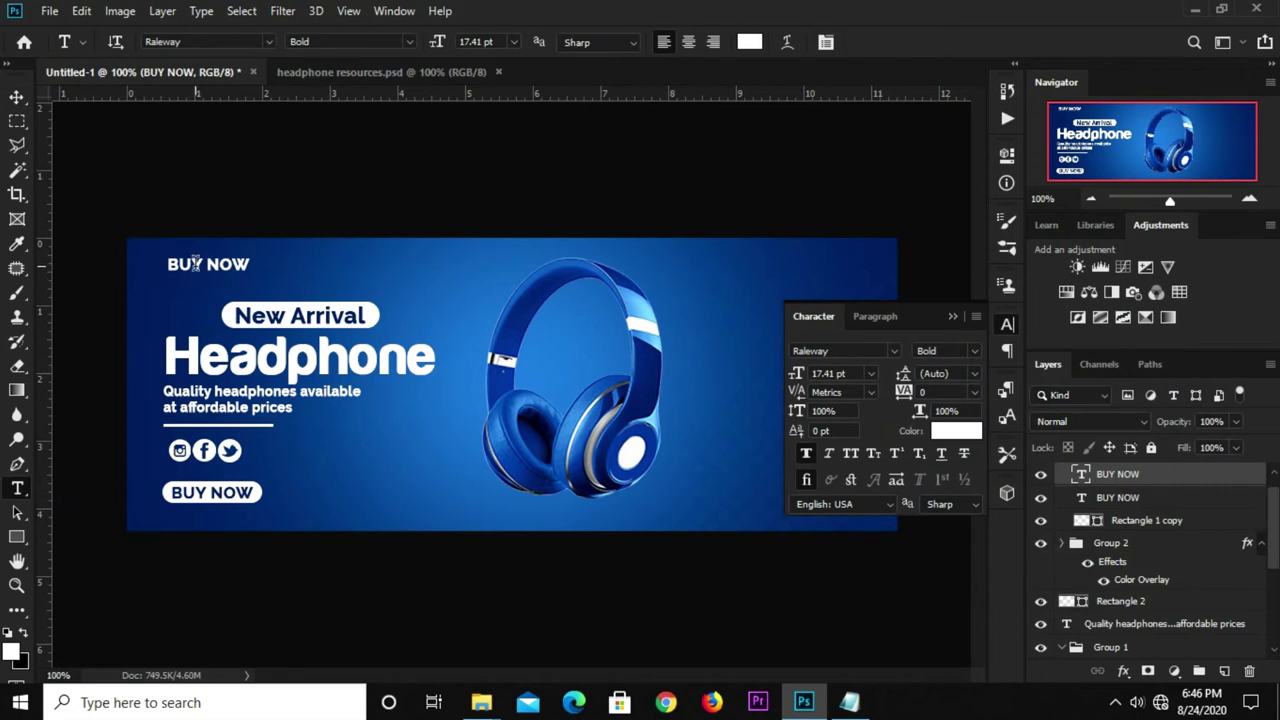
left_click(195, 263)
key("ctrl+a")
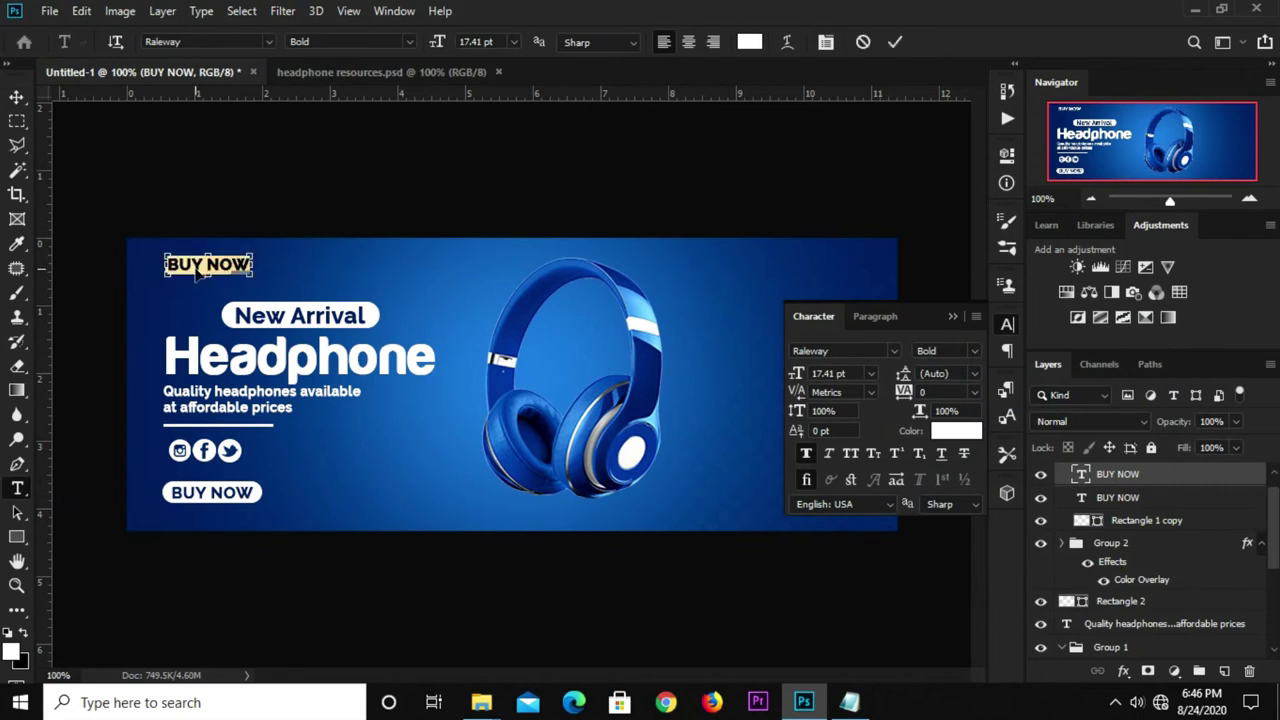
type("logo")
key("Return")
type("here")
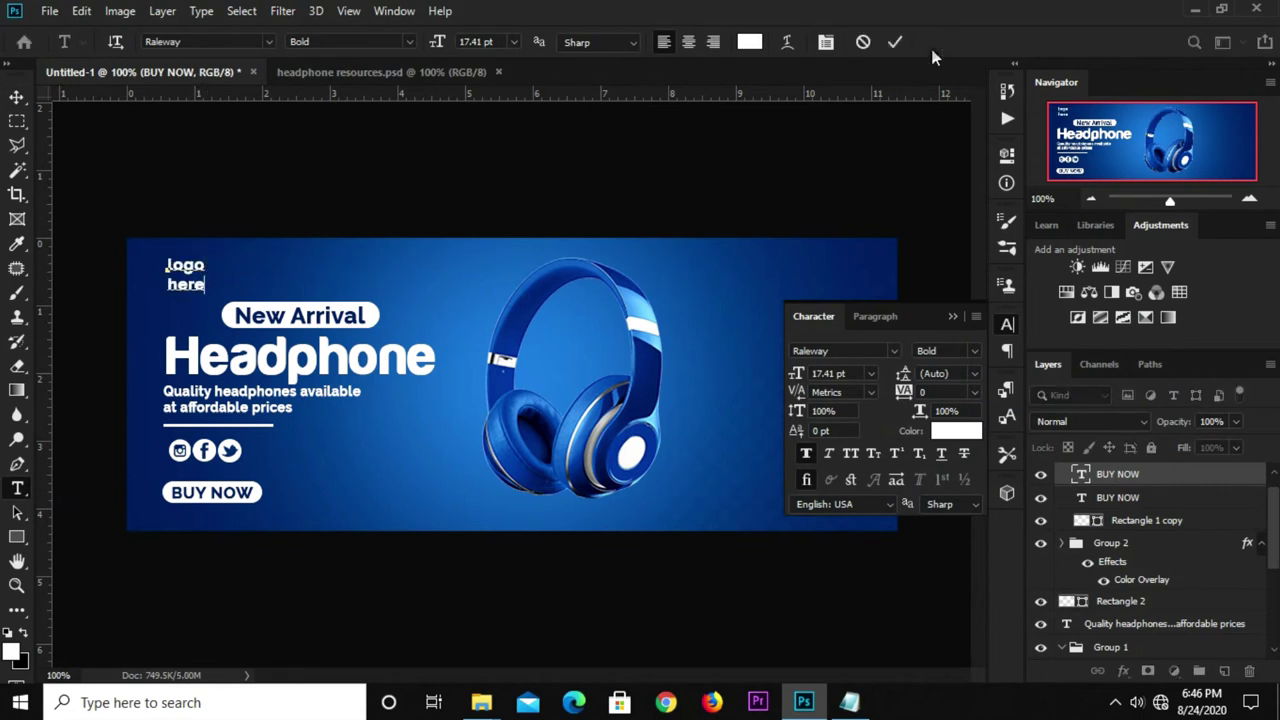
left_click(893, 42)
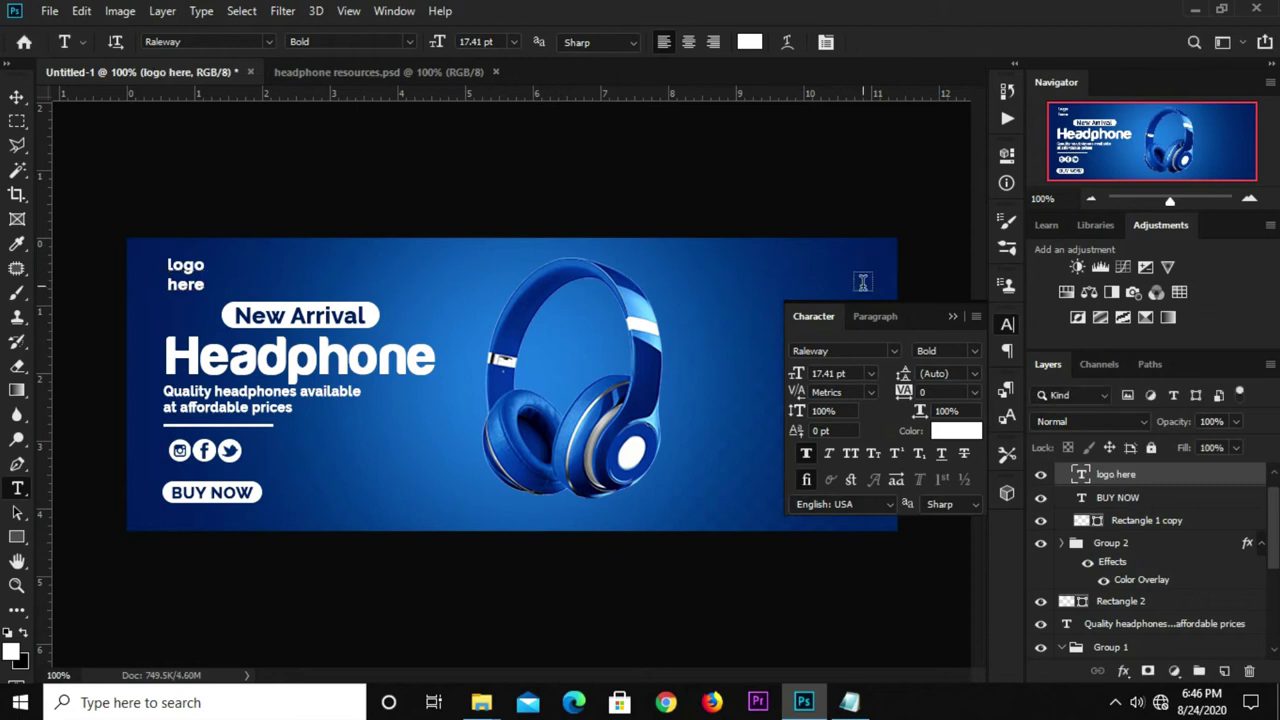
left_click(850, 454)
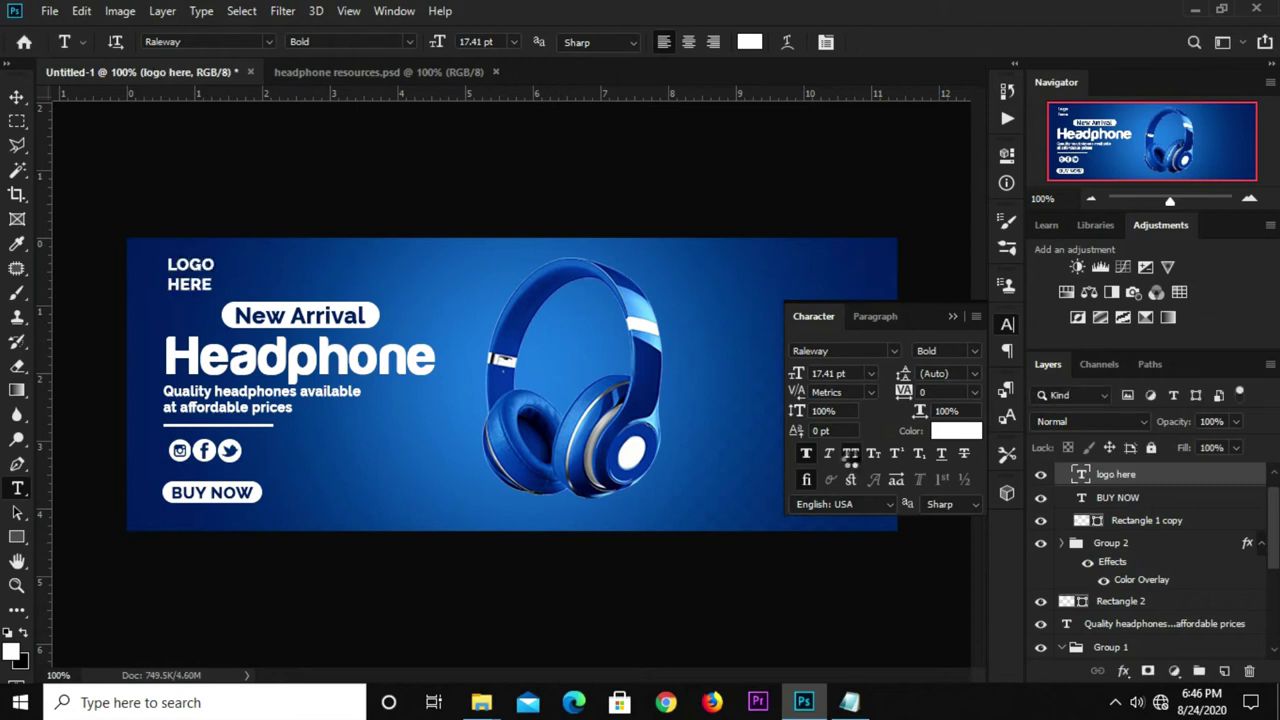
left_click(951, 318)
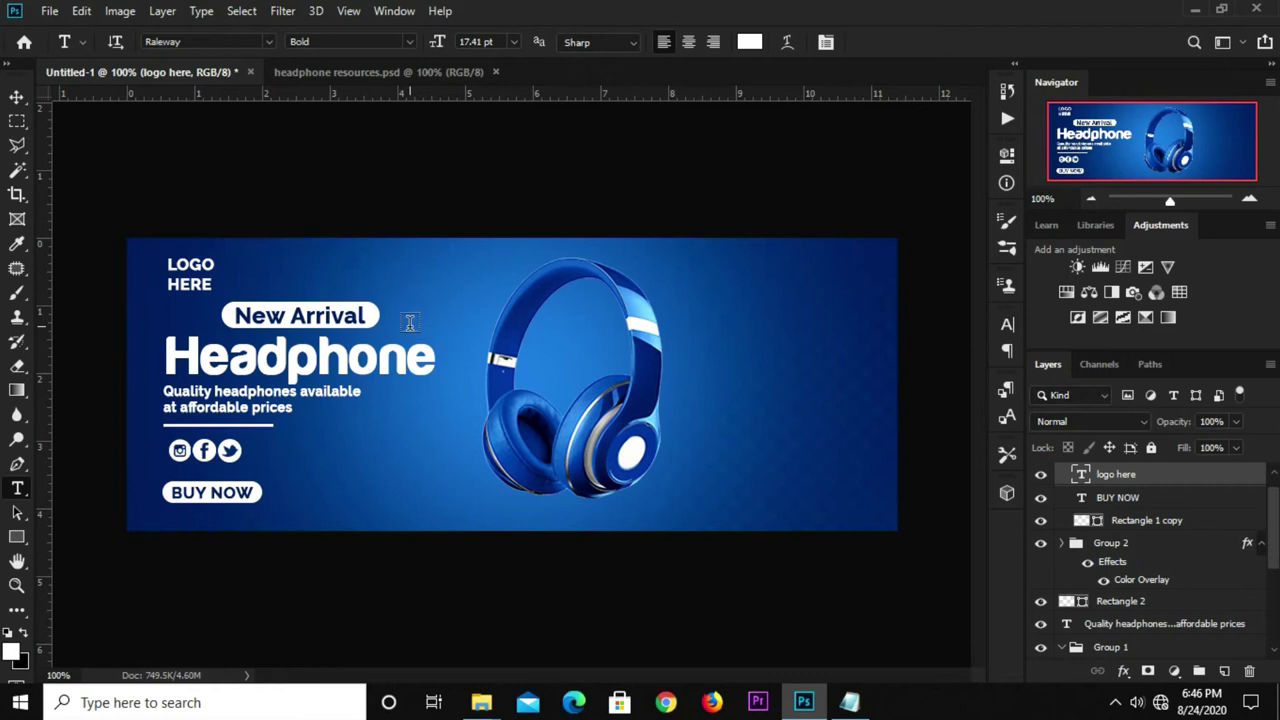
- Scale the LOGO HERE text to about 80% and set it to Raleway Regular
key("ctrl+t")
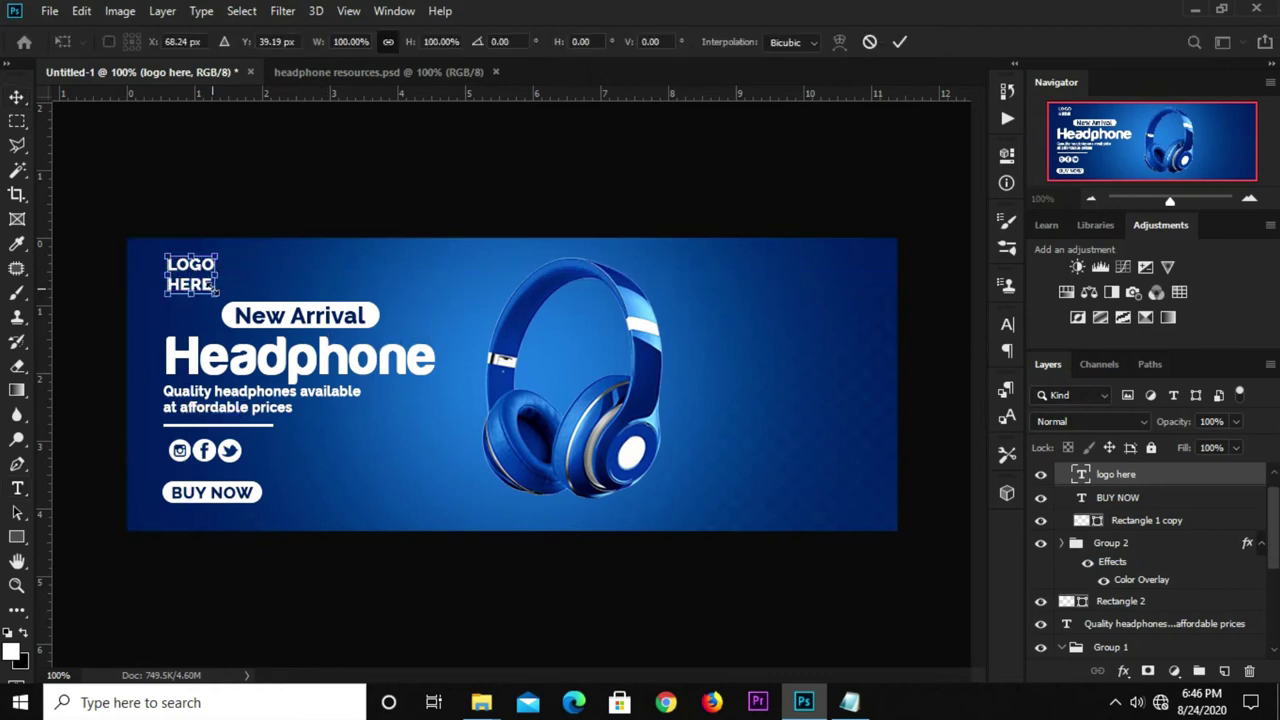
left_click_drag(215, 296, 205, 281)
key("Return")
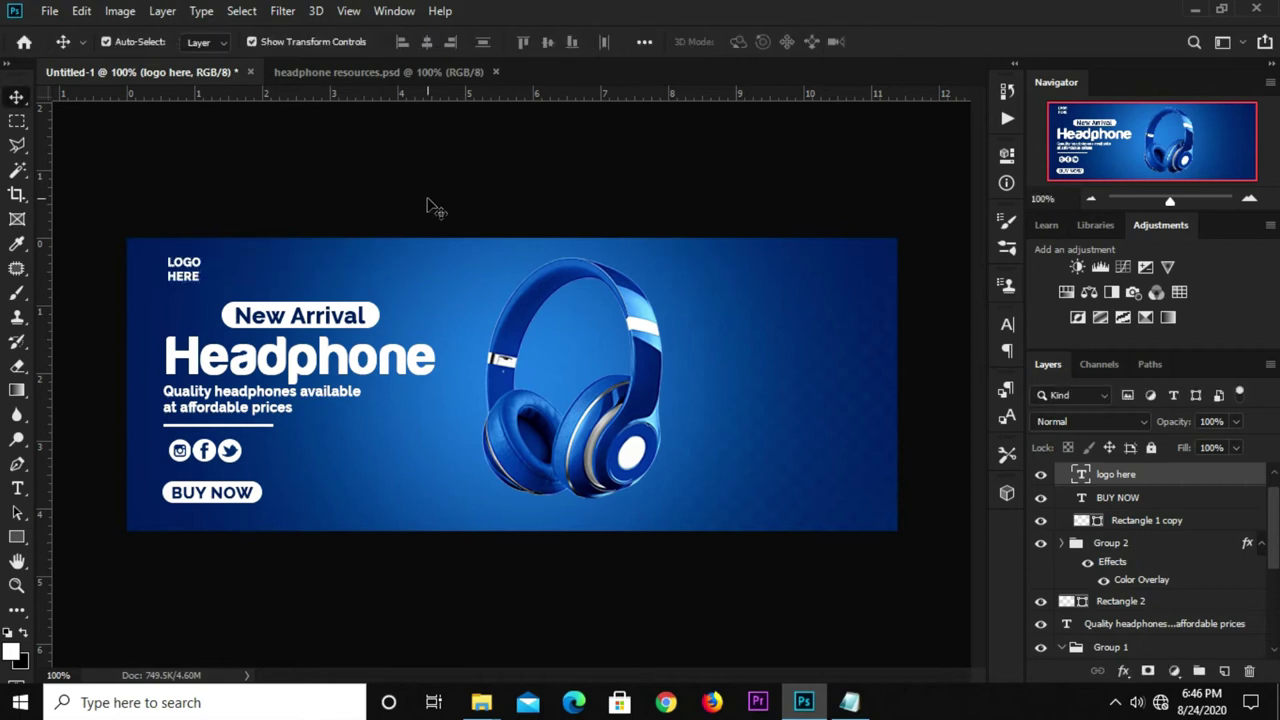
left_click(1008, 326)
left_click(970, 350)
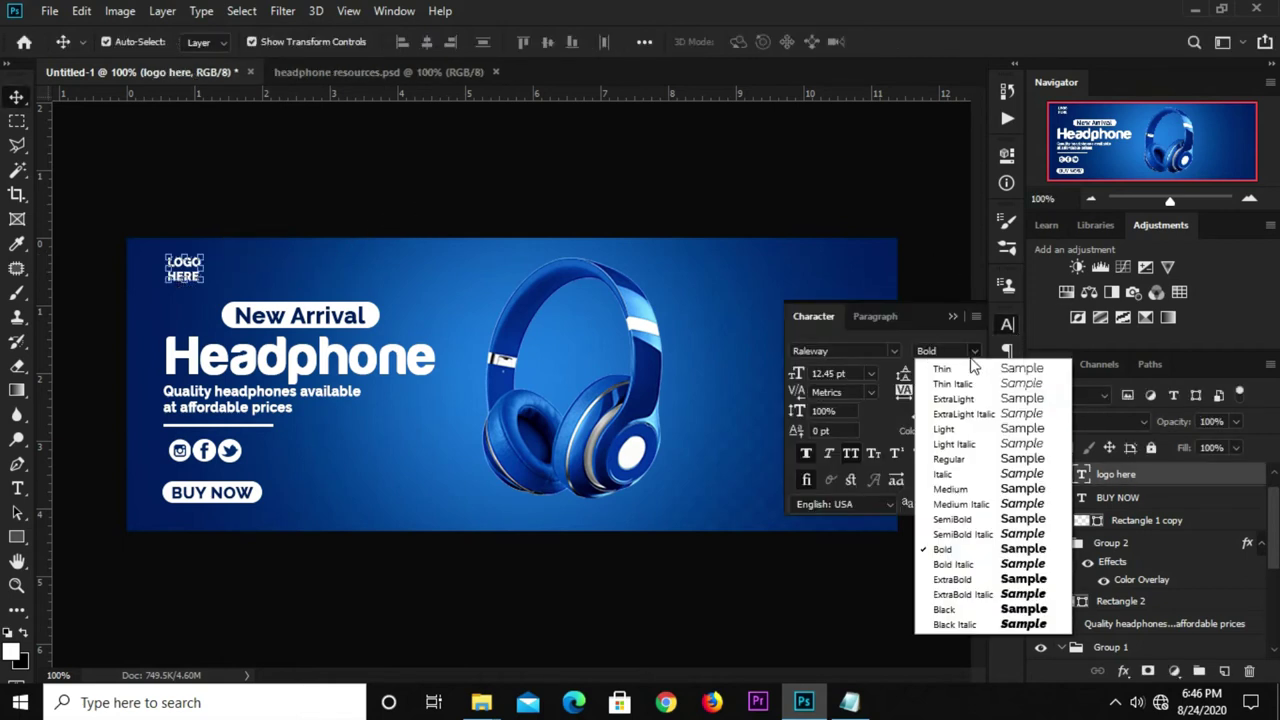
left_click(958, 459)
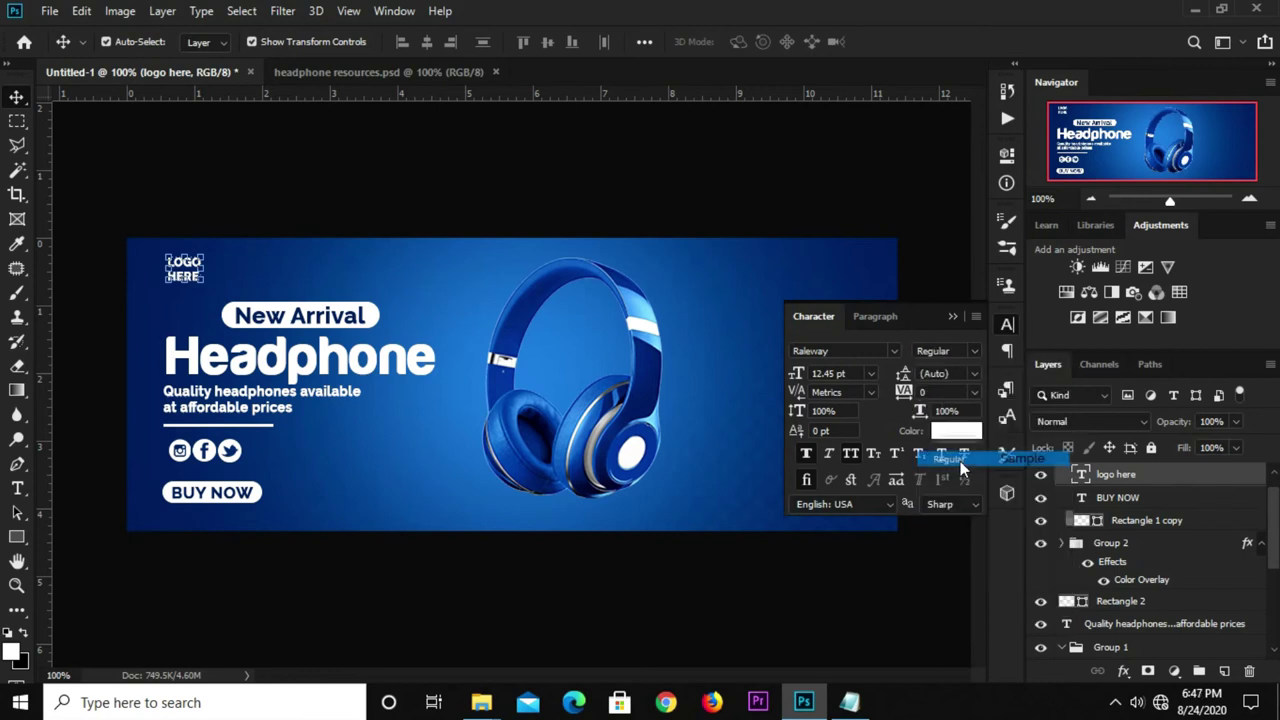
left_click(727, 187)
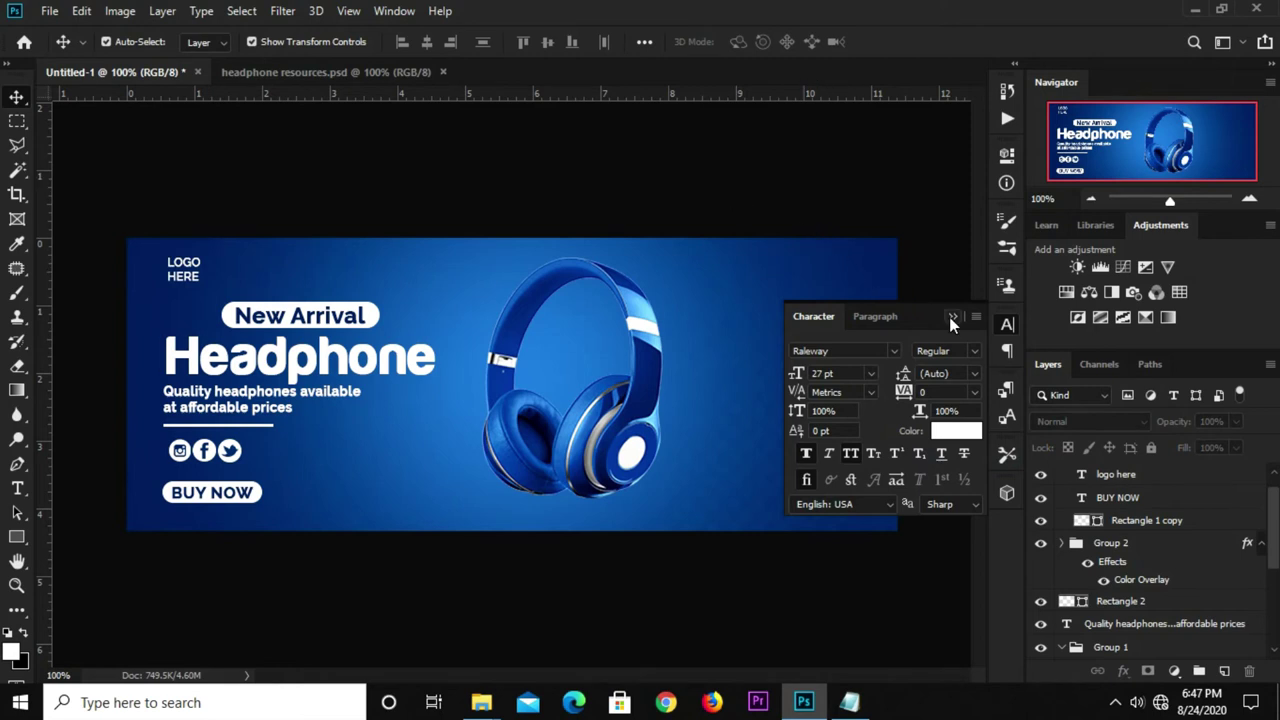
left_click(951, 316)
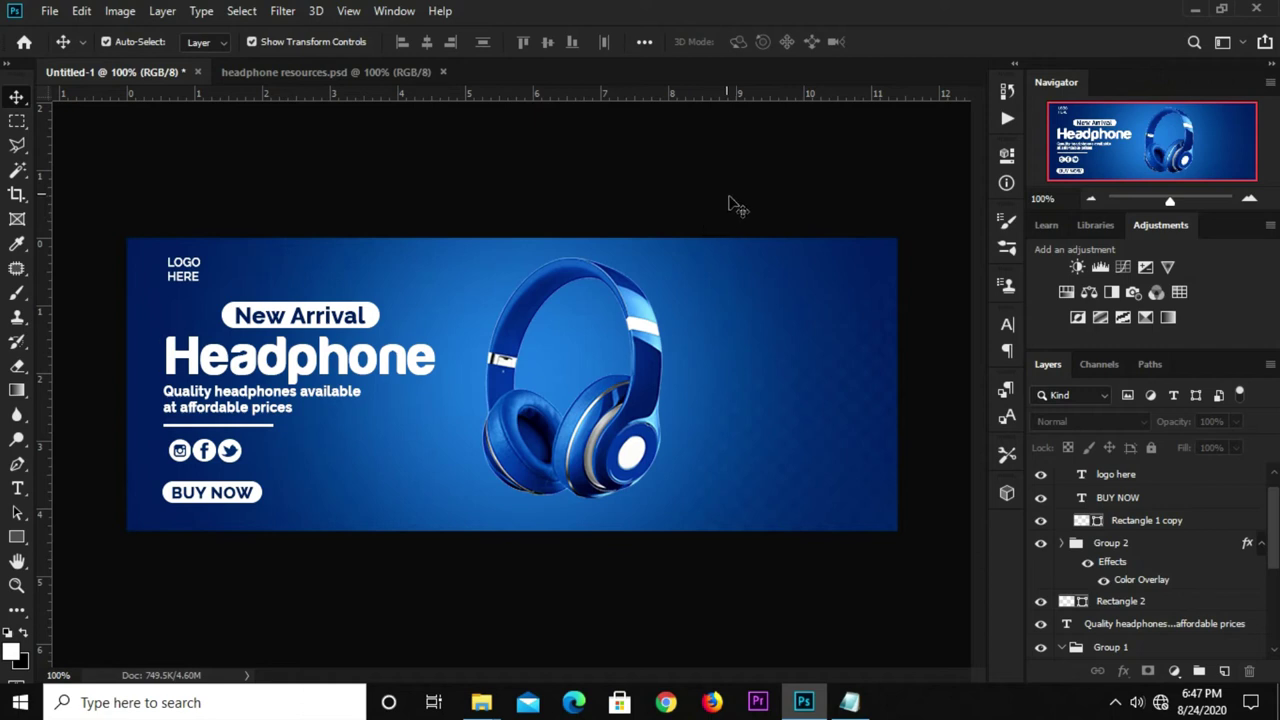
- In headphone resources.psd, hide the extra image layers and select the noise-lines layer for the banner
left_click(287, 71)
left_click(640, 172)
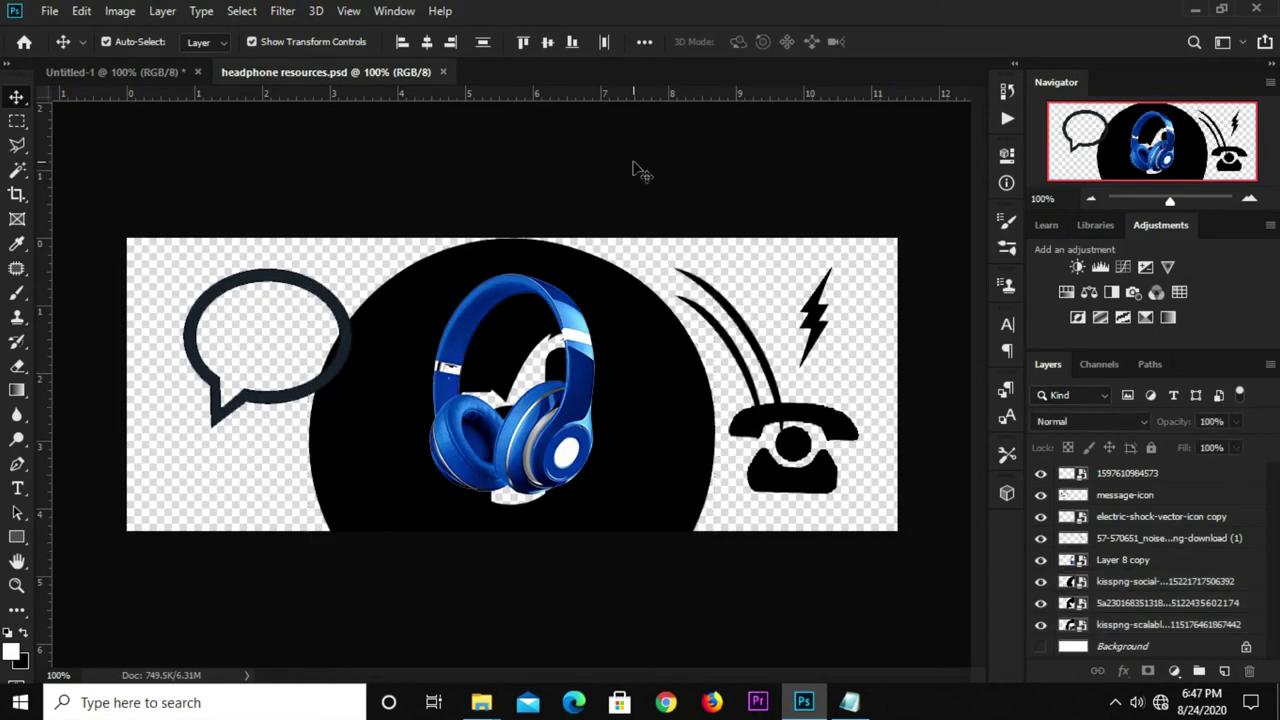
left_click(1043, 625)
left_click(1039, 603)
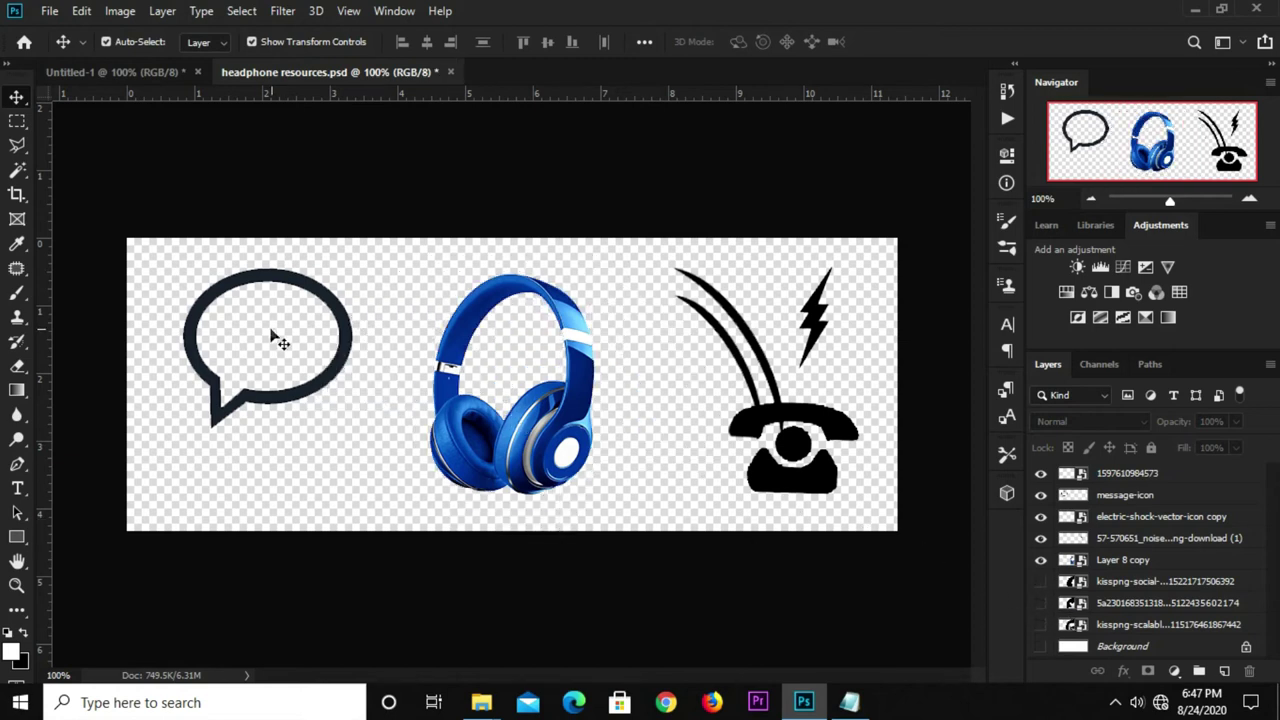
left_click(753, 345)
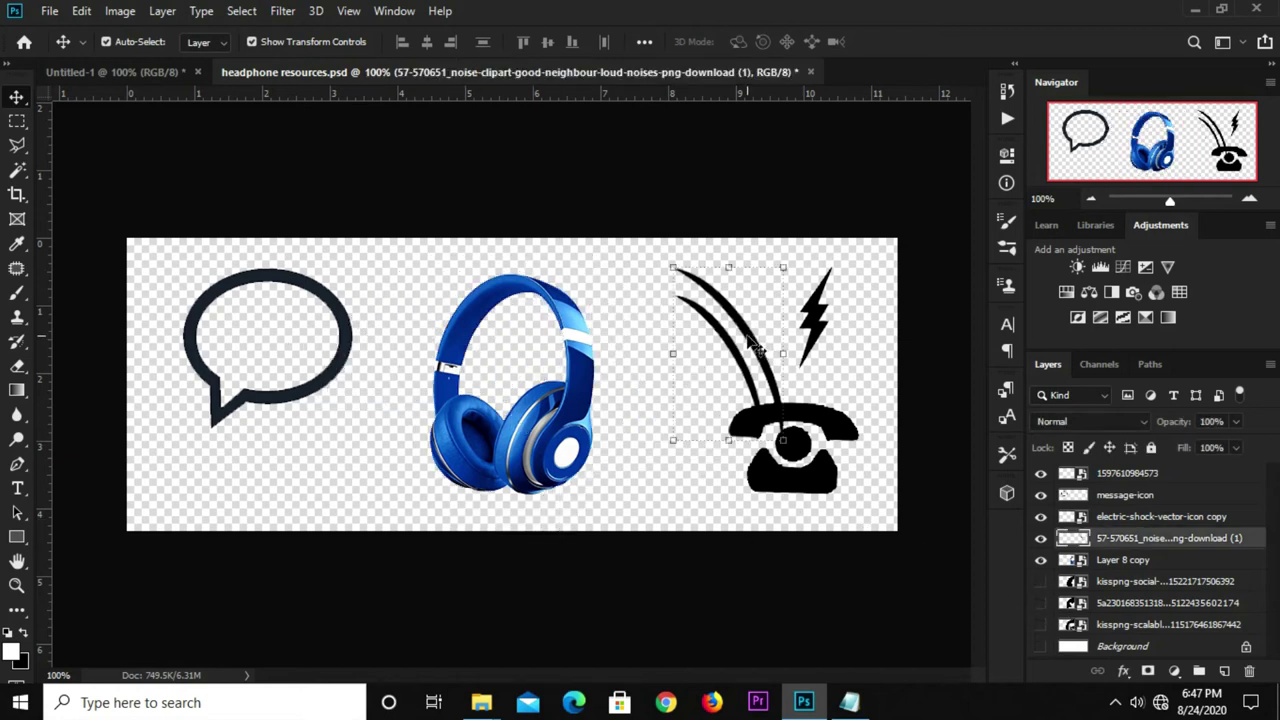
key("ctrl")
left_click(151, 73)
- Scale the sound-wave lines to 70.34%, rotate them 23.54°, and place them at the headphones' upper right
left_click_drag(340, 220, 338, 220)
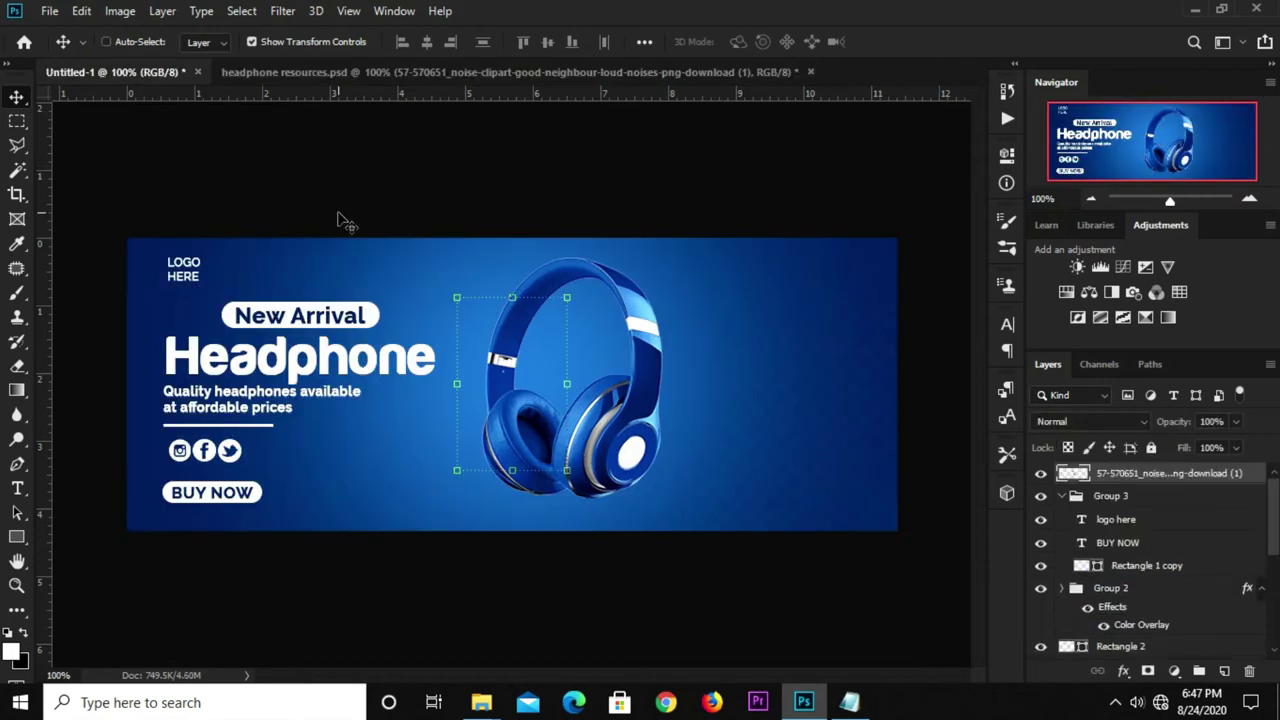
key("ctrl+t")
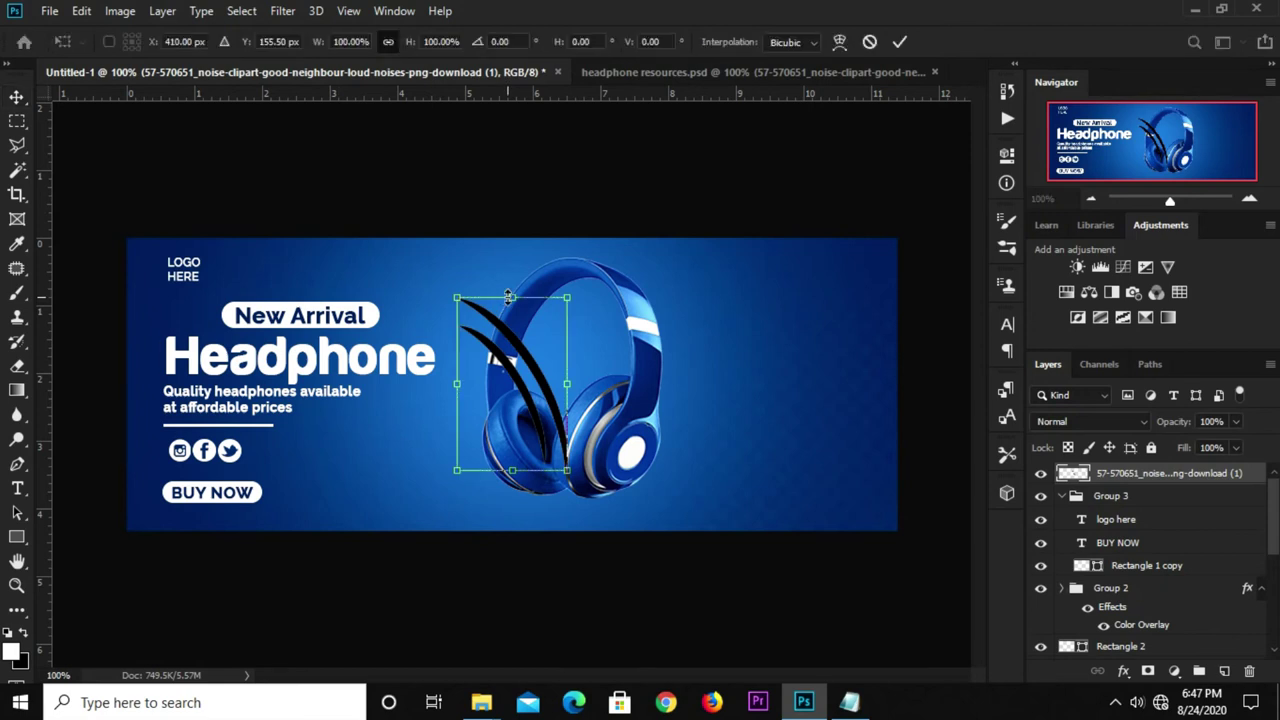
left_click_drag(511, 298, 511, 336)
left_click_drag(503, 395, 672, 323)
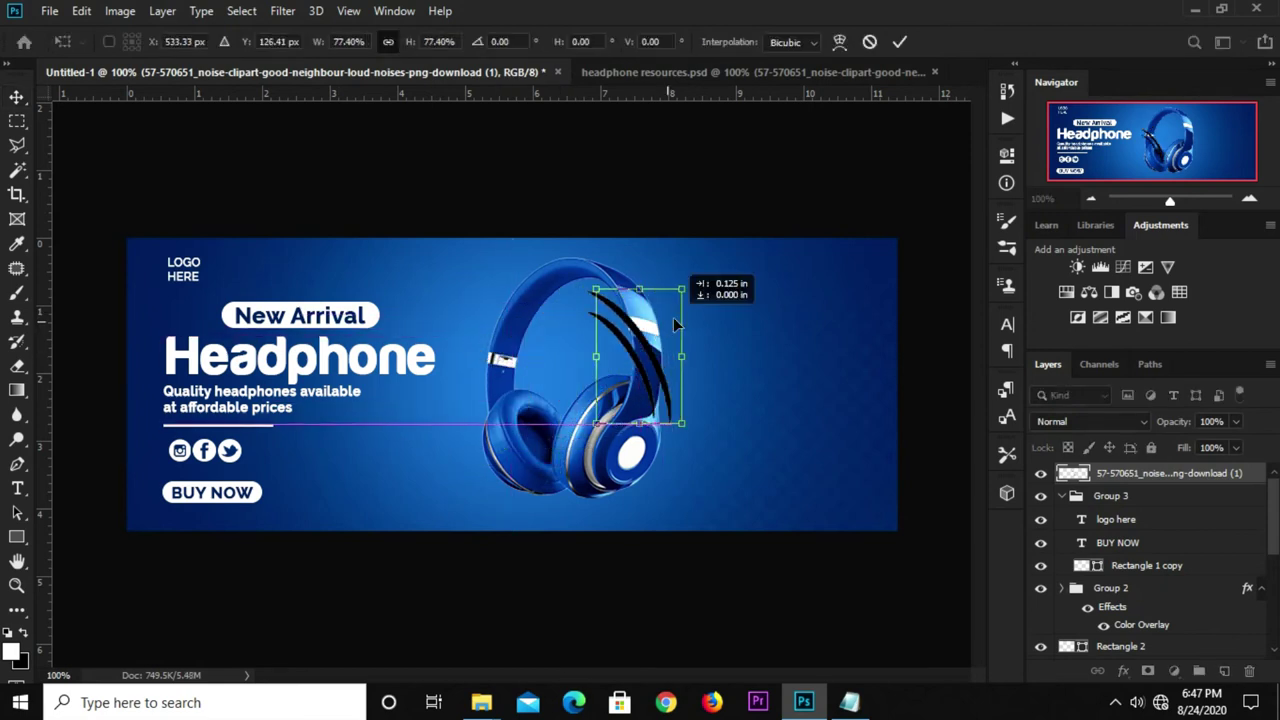
mouse_move(766, 311)
left_mouse_down()
mouse_move(721, 338)
mouse_move(688, 335)
mouse_move(734, 305)
mouse_move(699, 332)
left_mouse_up()
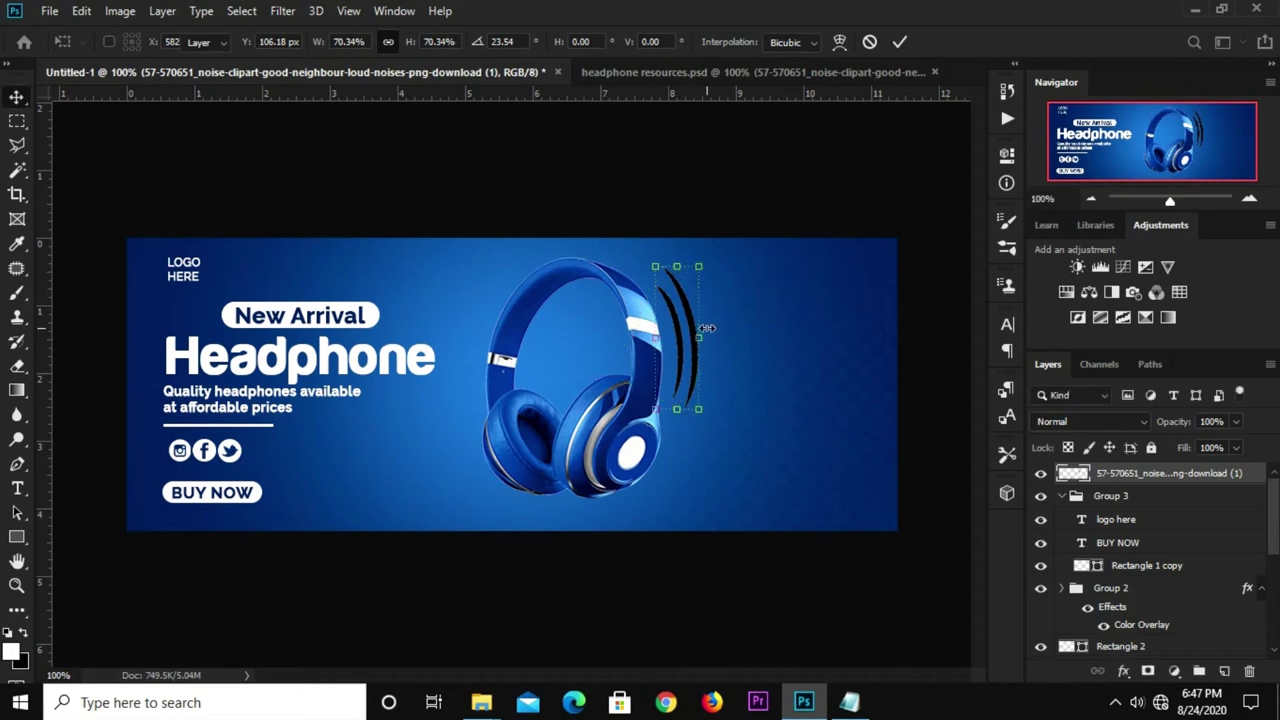
key("Return")
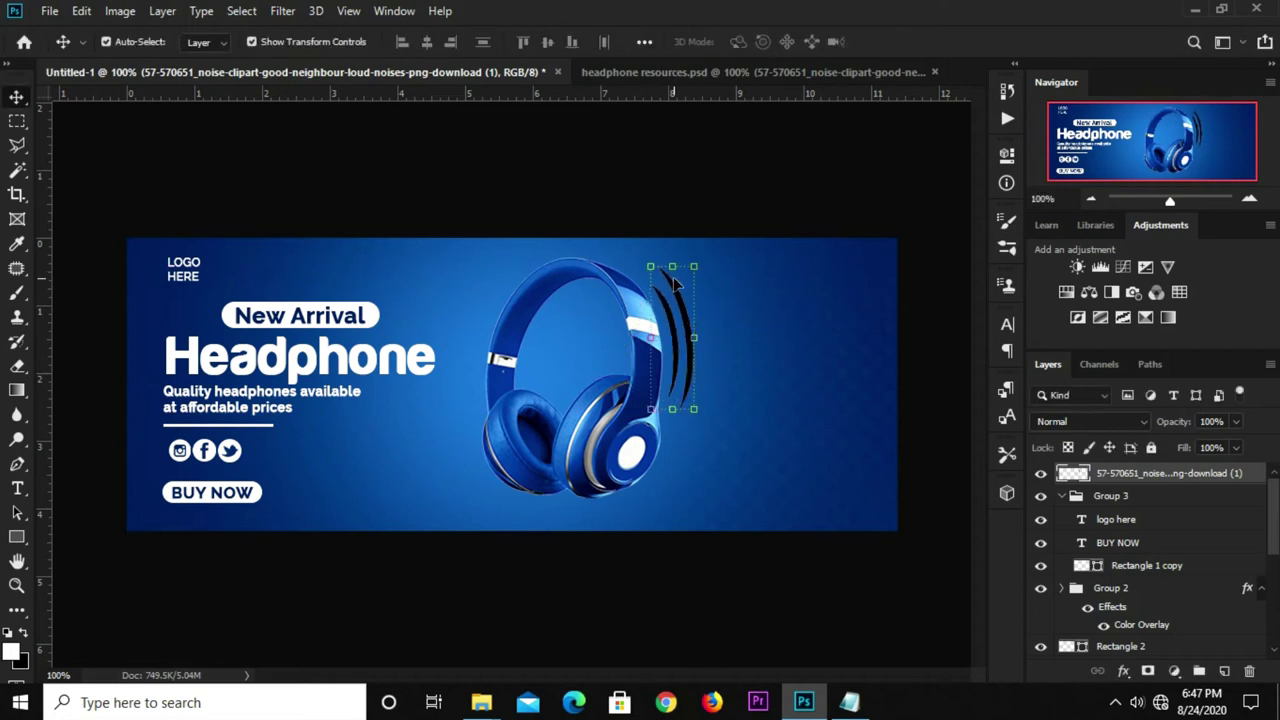
left_click(720, 227)
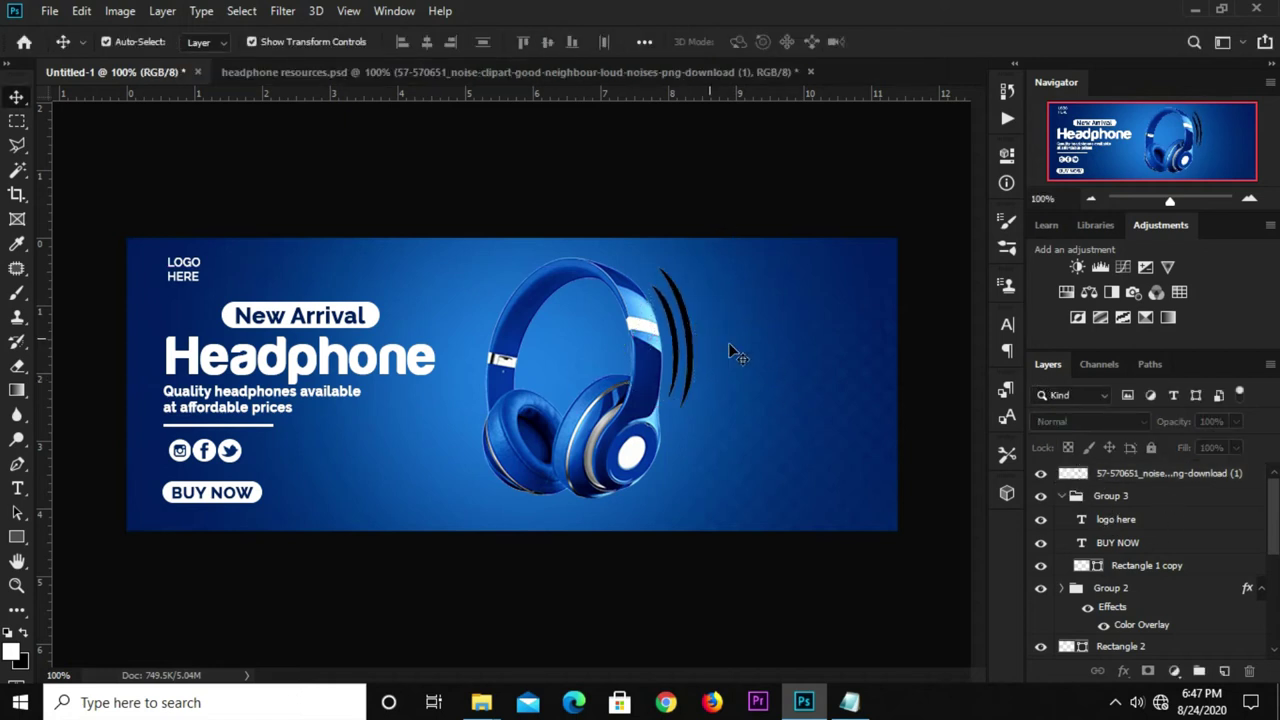
left_click(691, 327)
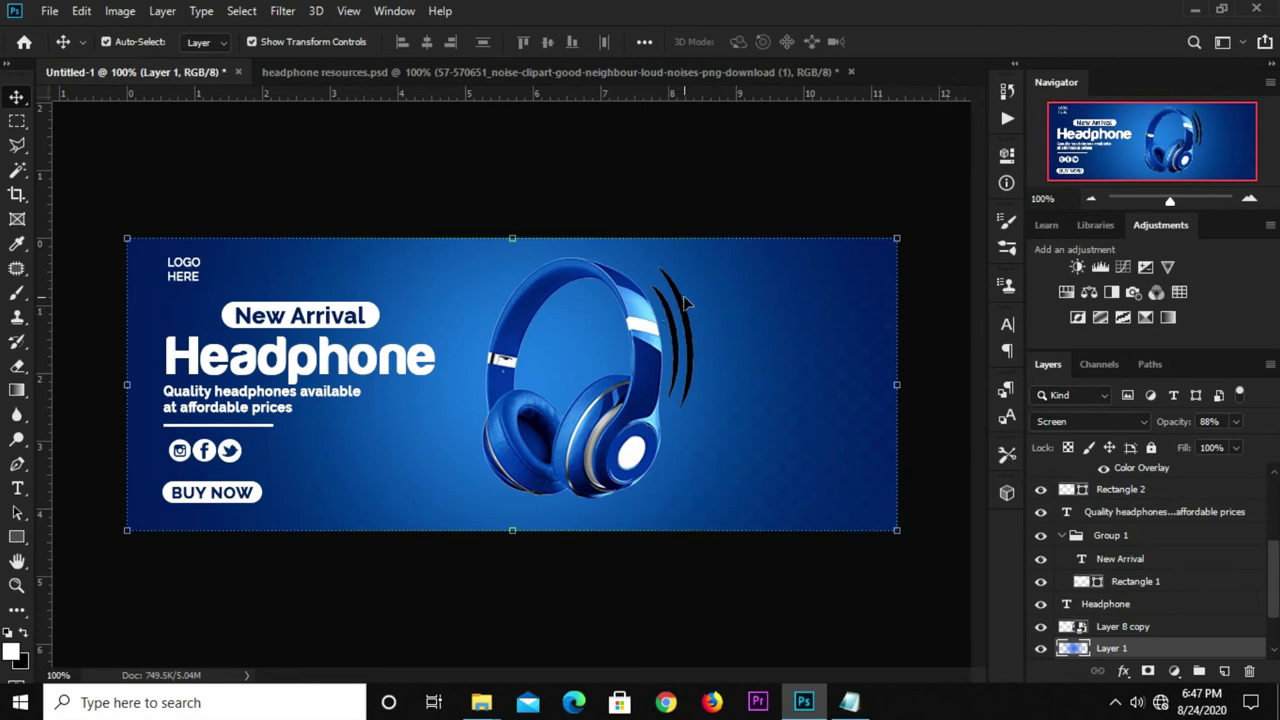
left_click(689, 310)
- Give the noise-lines layer a white Color Overlay layer style
right_click(1160, 480)
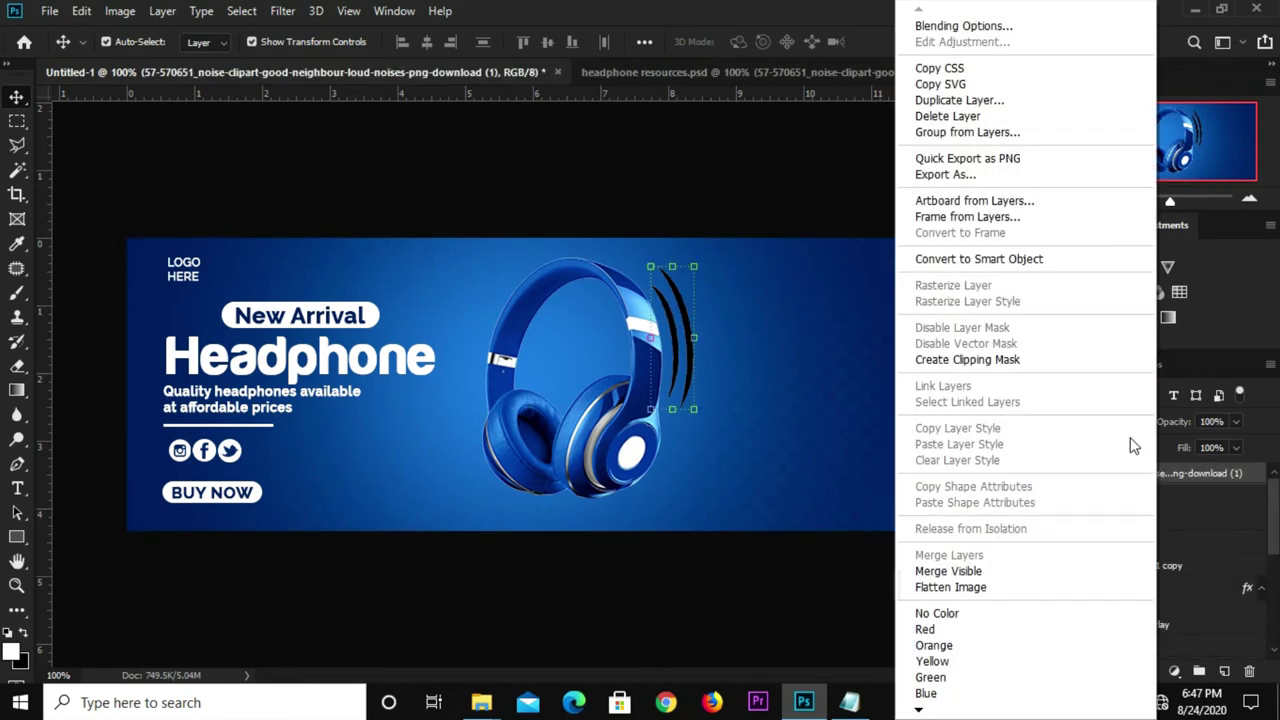
key("Escape")
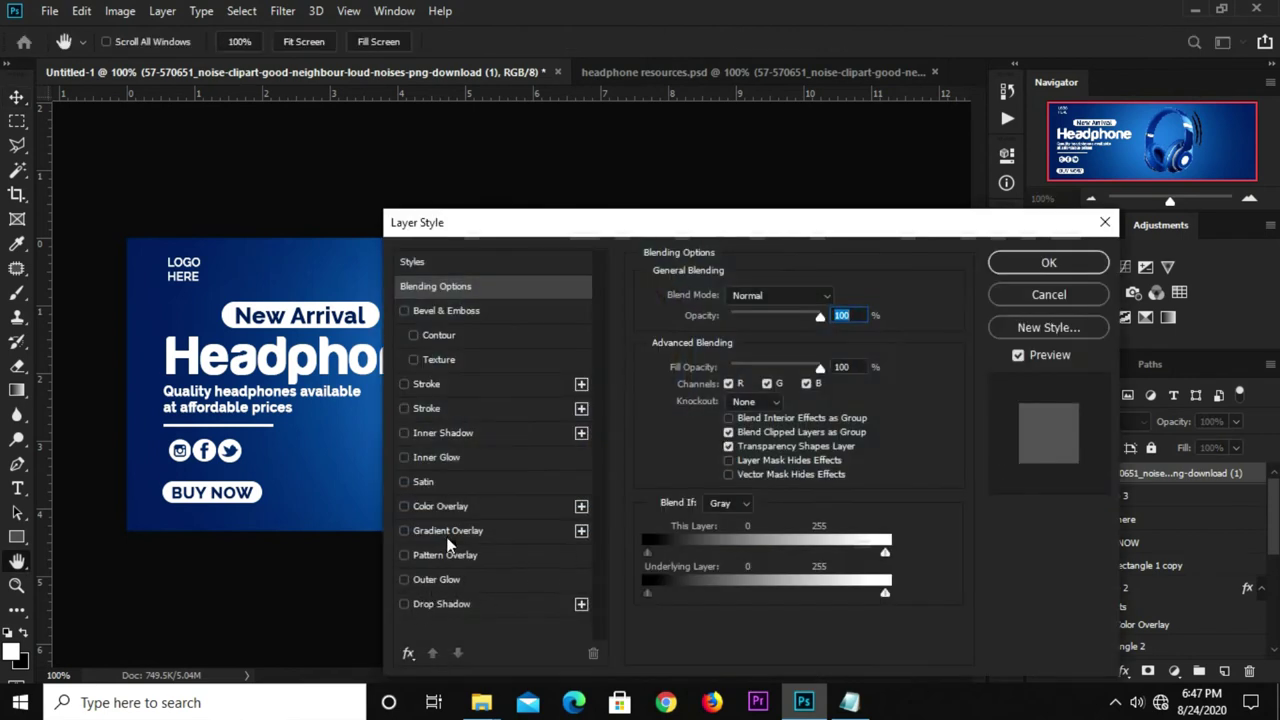
left_click(447, 508)
left_click(1010, 266)
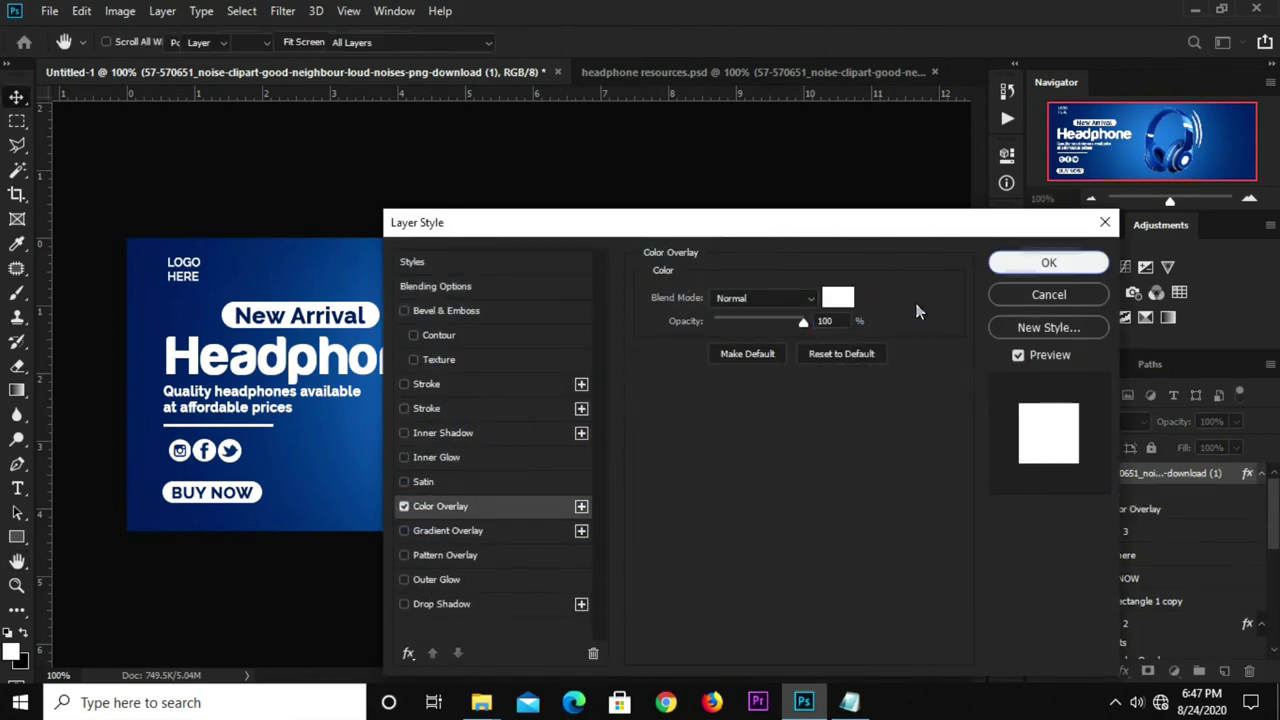
left_click(684, 328)
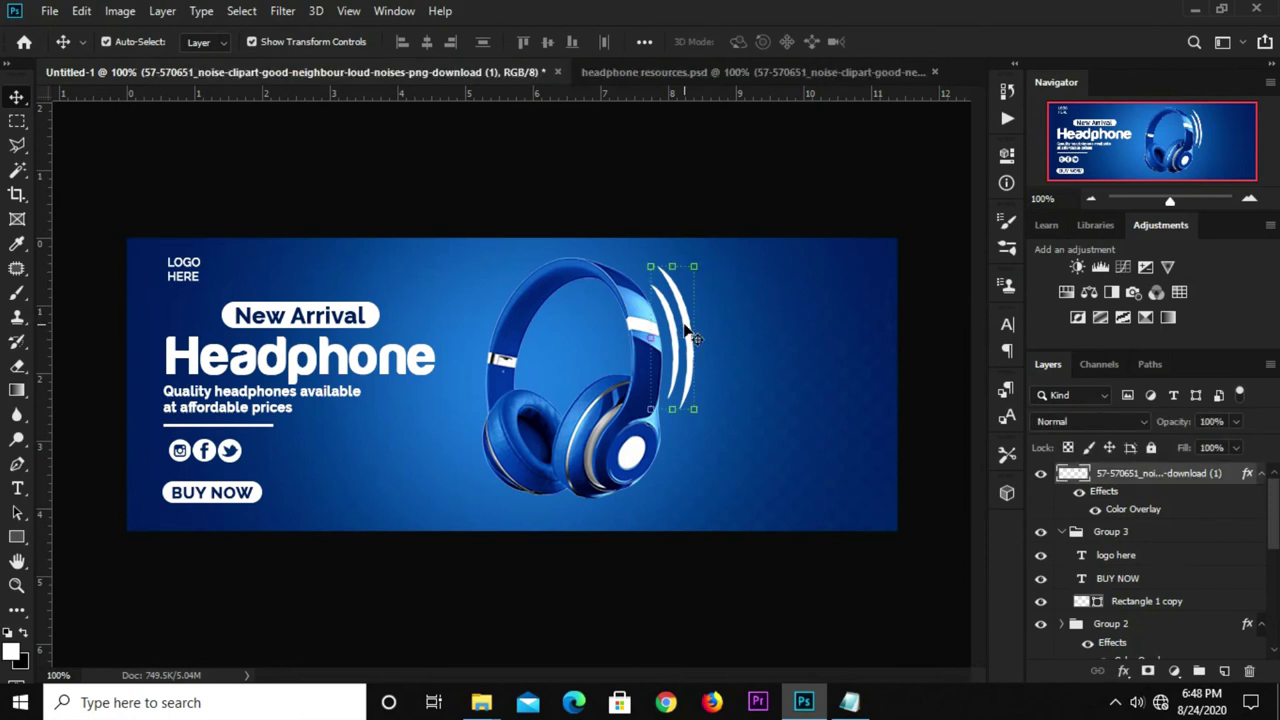
- Duplicate the white lines, flip the copy horizontally, and scale and tilt it left of the headphones
key("ctrl+j")
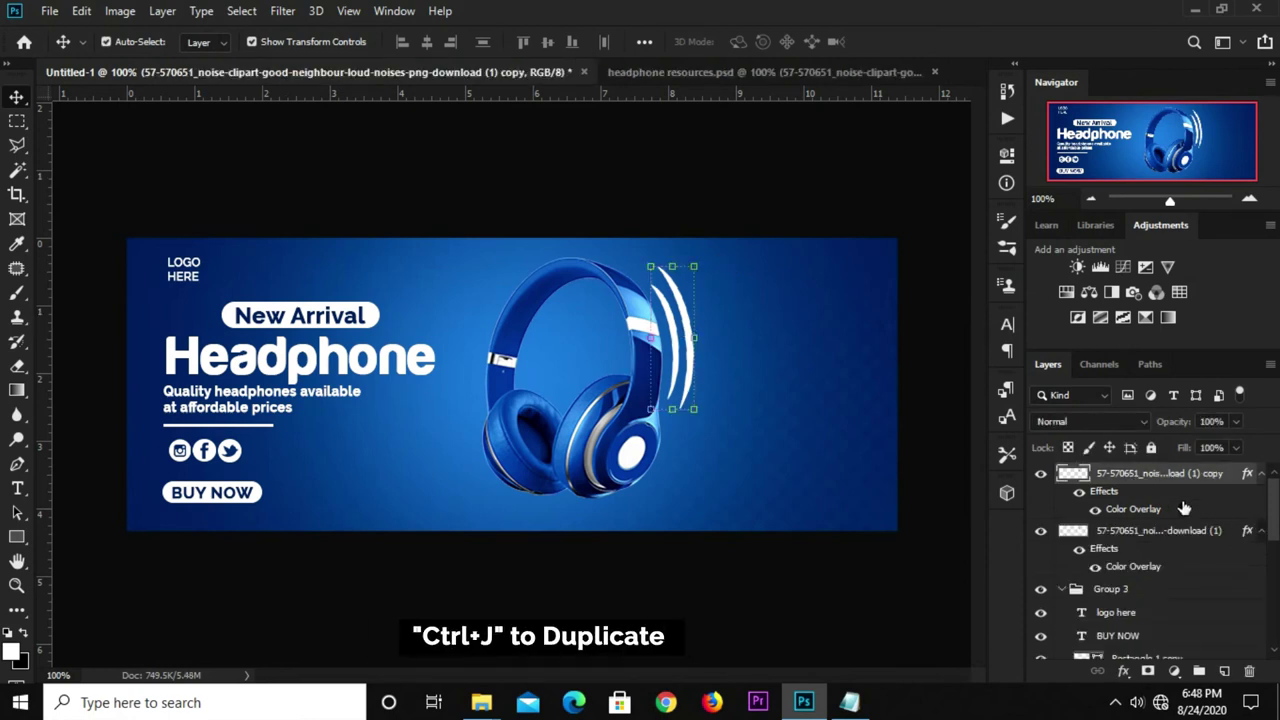
key("ctrl+t")
right_click(674, 297)
left_click(727, 531)
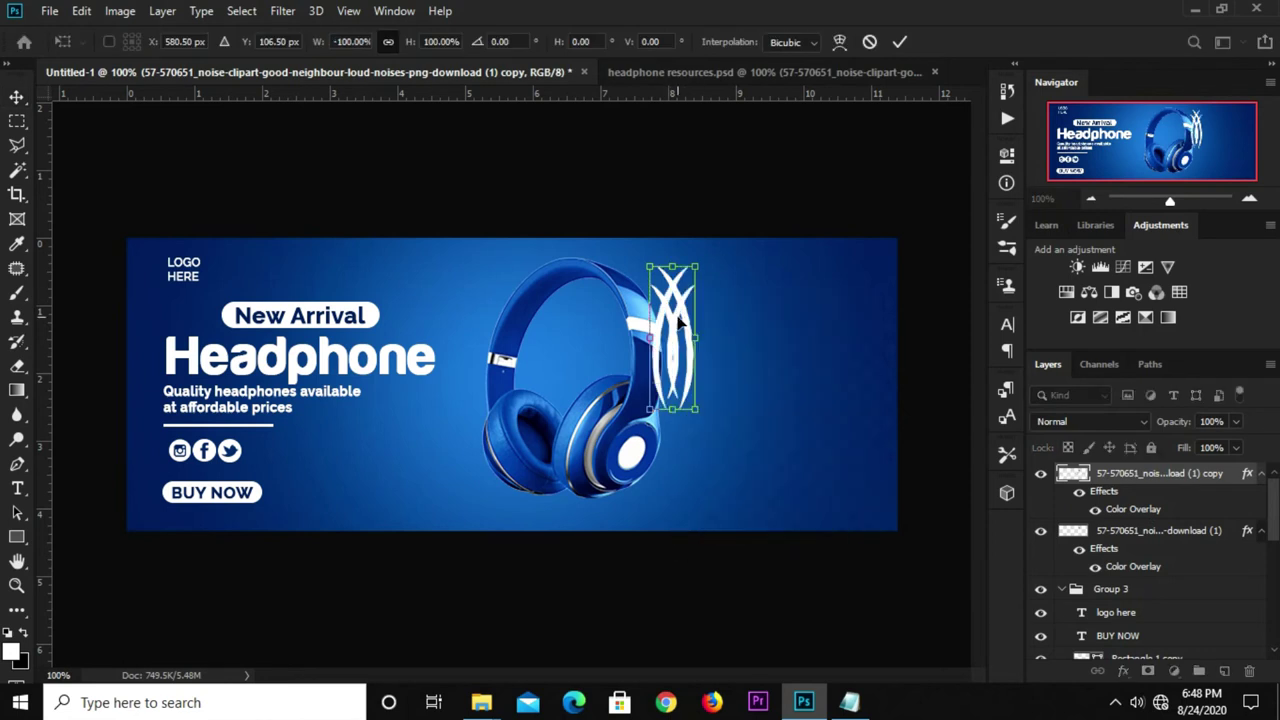
left_click_drag(666, 338, 477, 323)
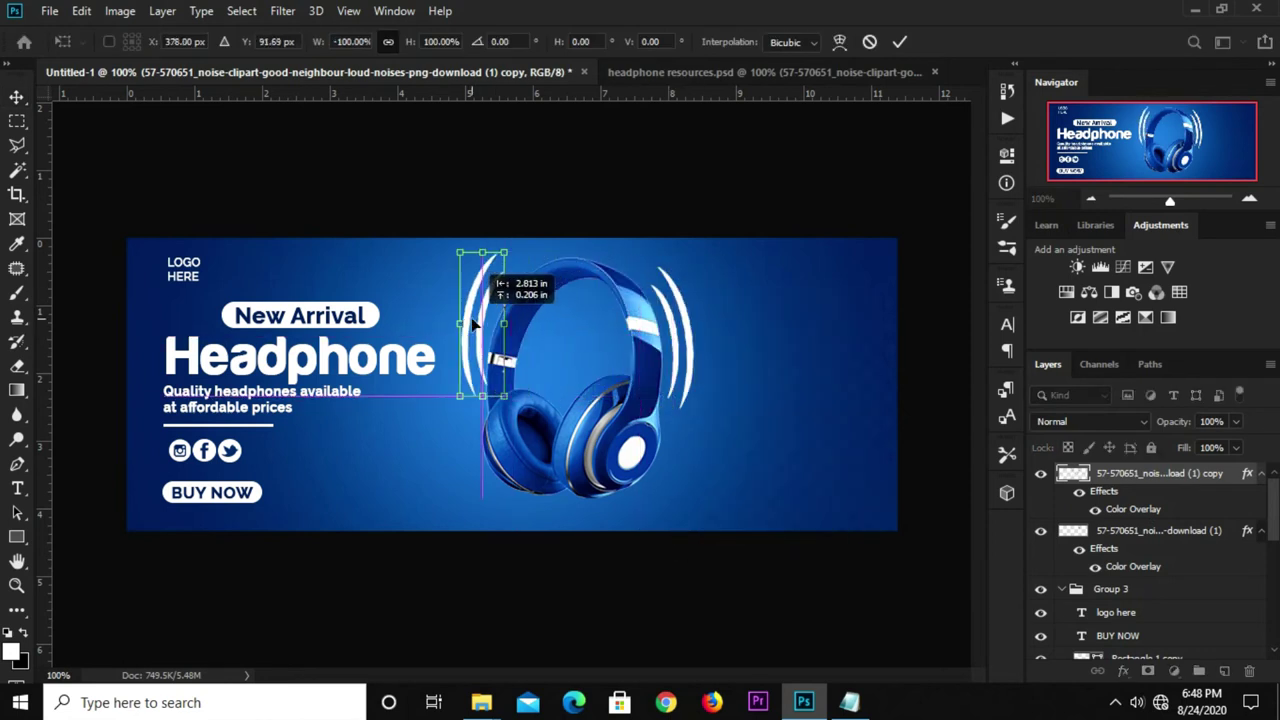
left_click_drag(507, 238, 518, 241)
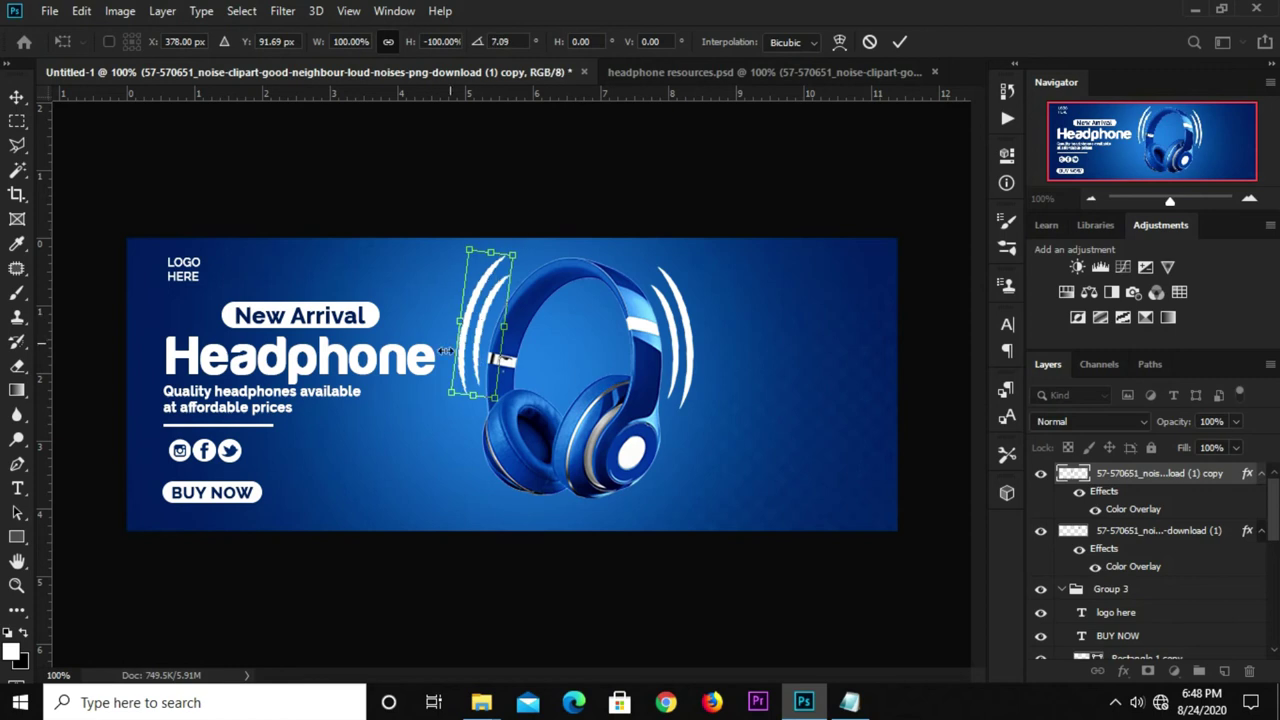
left_click_drag(445, 397, 459, 381)
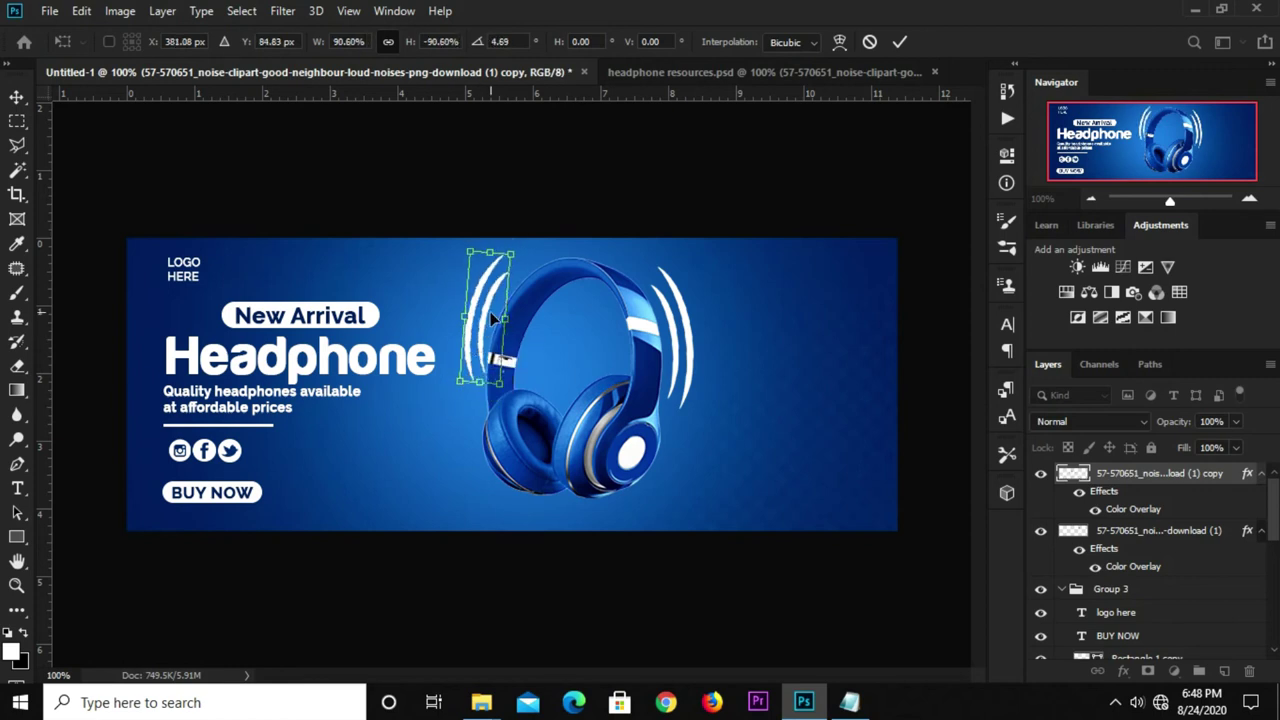
left_click_drag(492, 318, 489, 330)
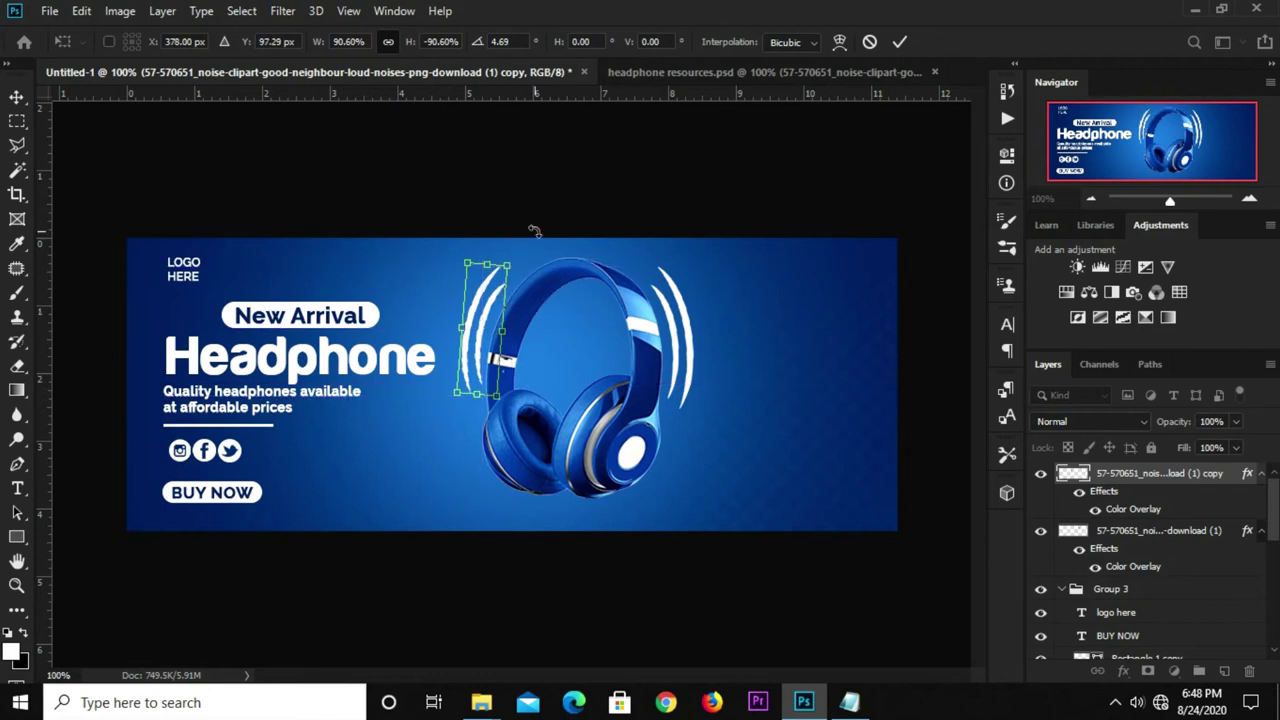
left_click_drag(535, 231, 537, 244)
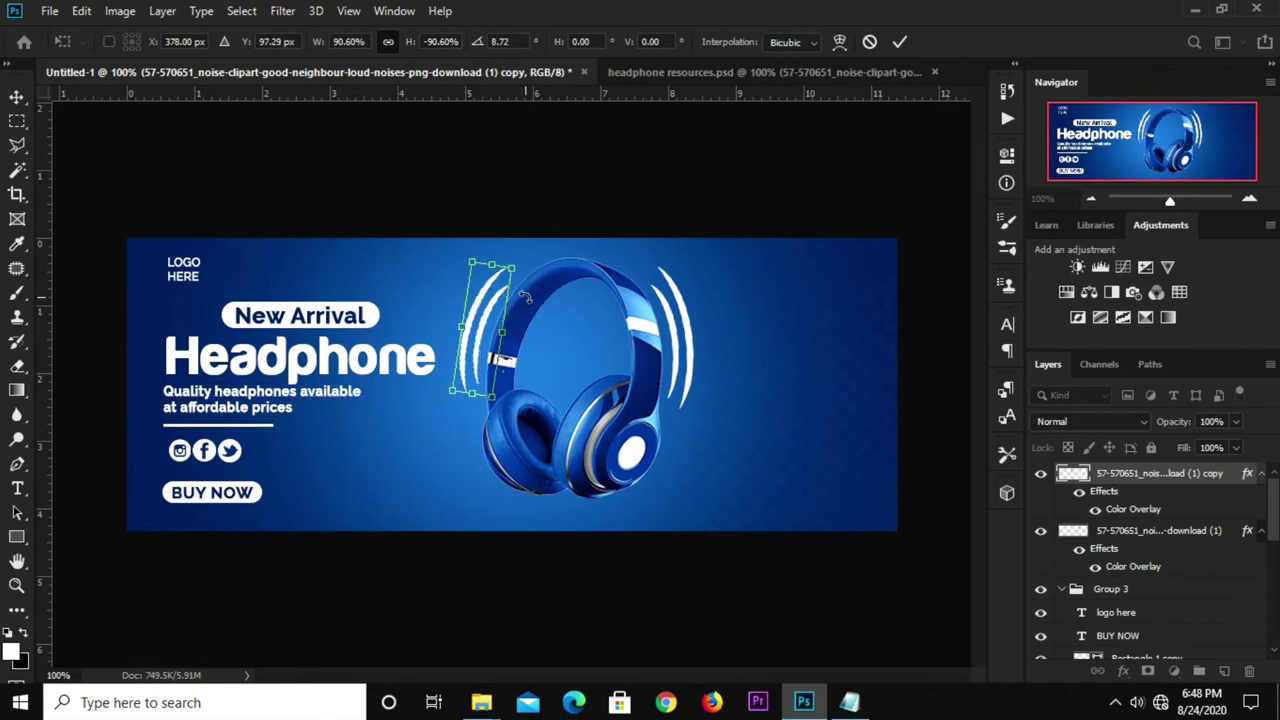
key("Return")
- Resize and slightly raise the right-side sound-wave lines to match
left_click(678, 320)
key("ctrl+t")
mouse_move(692, 264)
left_mouse_down()
mouse_move(689, 287)
mouse_move(692, 275)
left_mouse_up()
left_click_drag(679, 354, 678, 345)
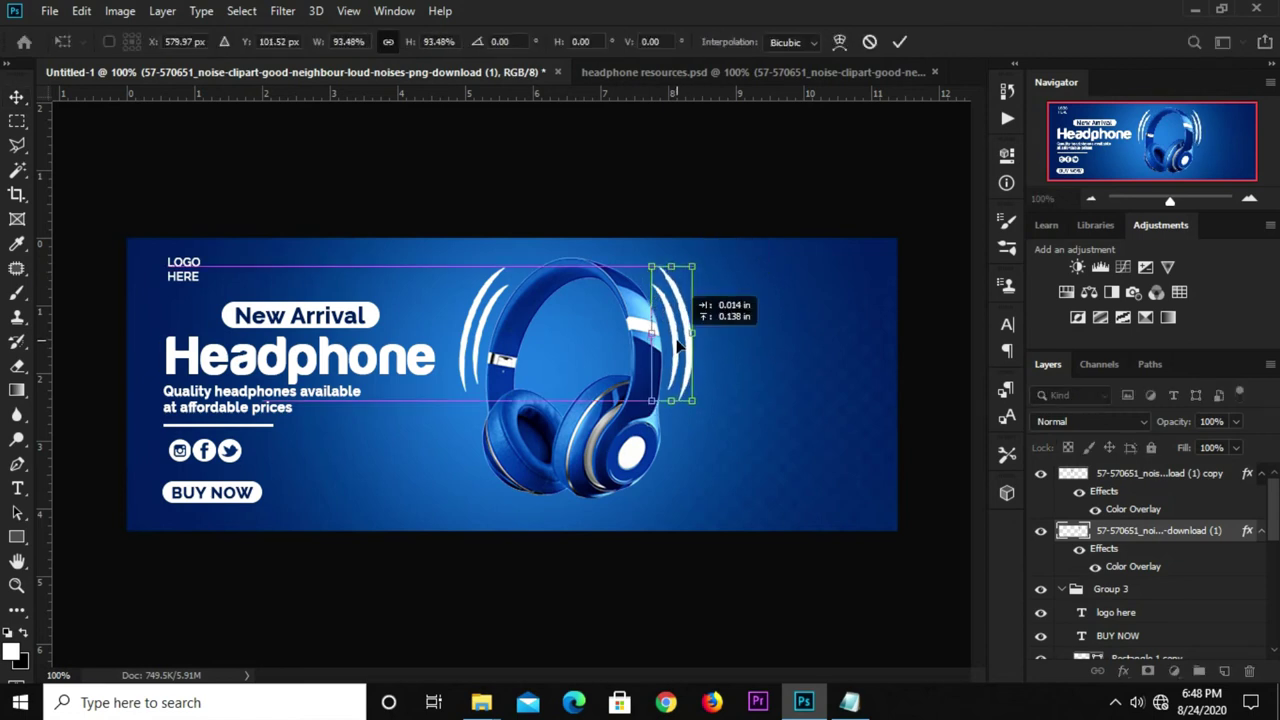
key("Return")
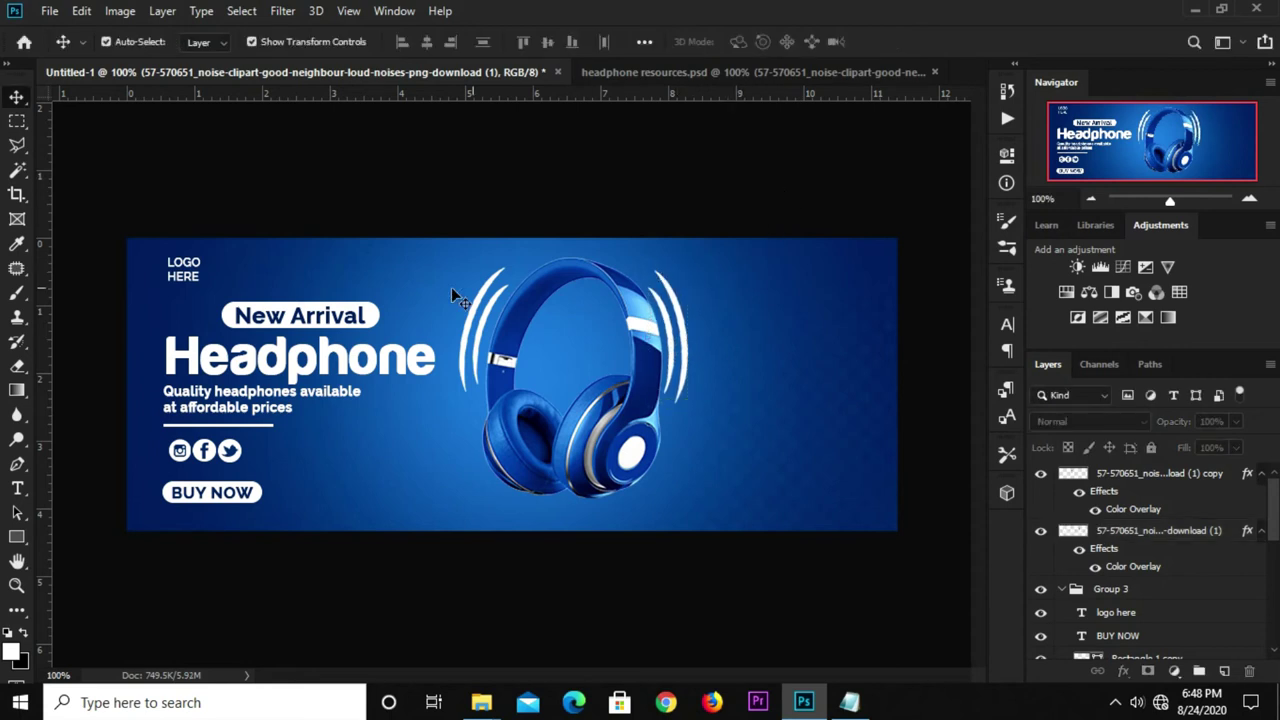
- Delete the earlier left sound-wave copy
left_click(475, 302)
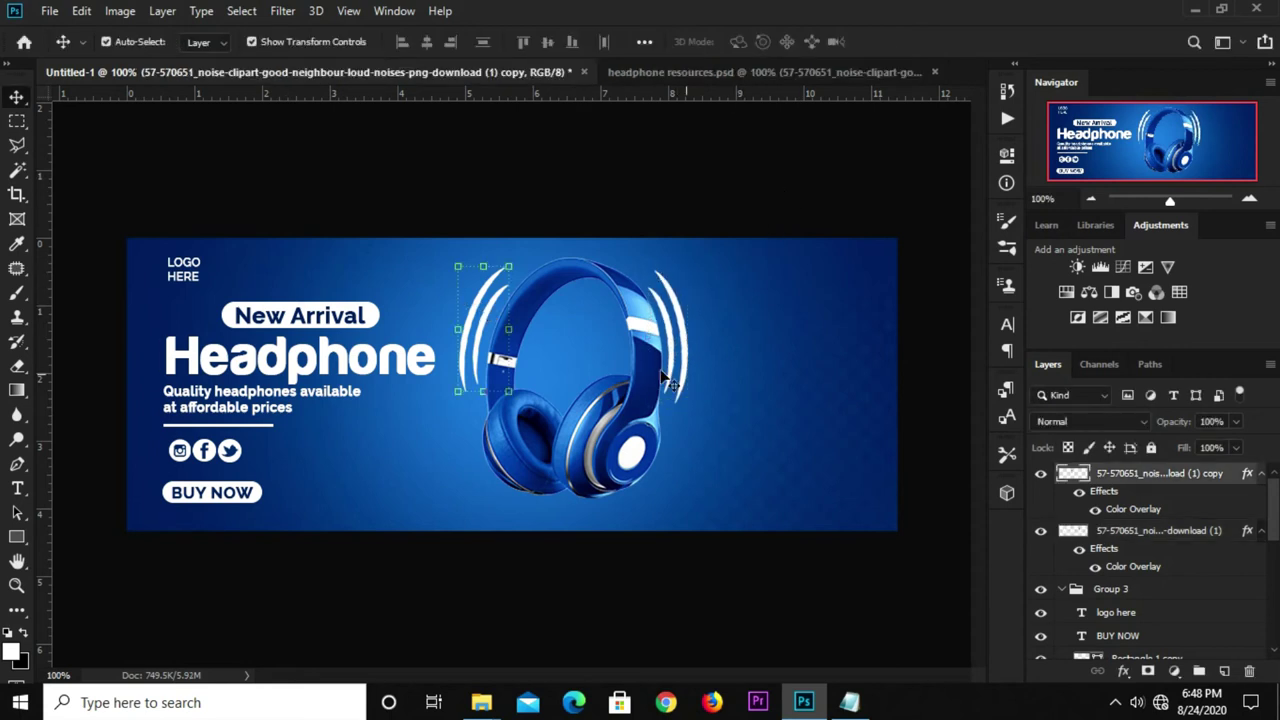
left_click(1249, 671)
left_click(624, 271)
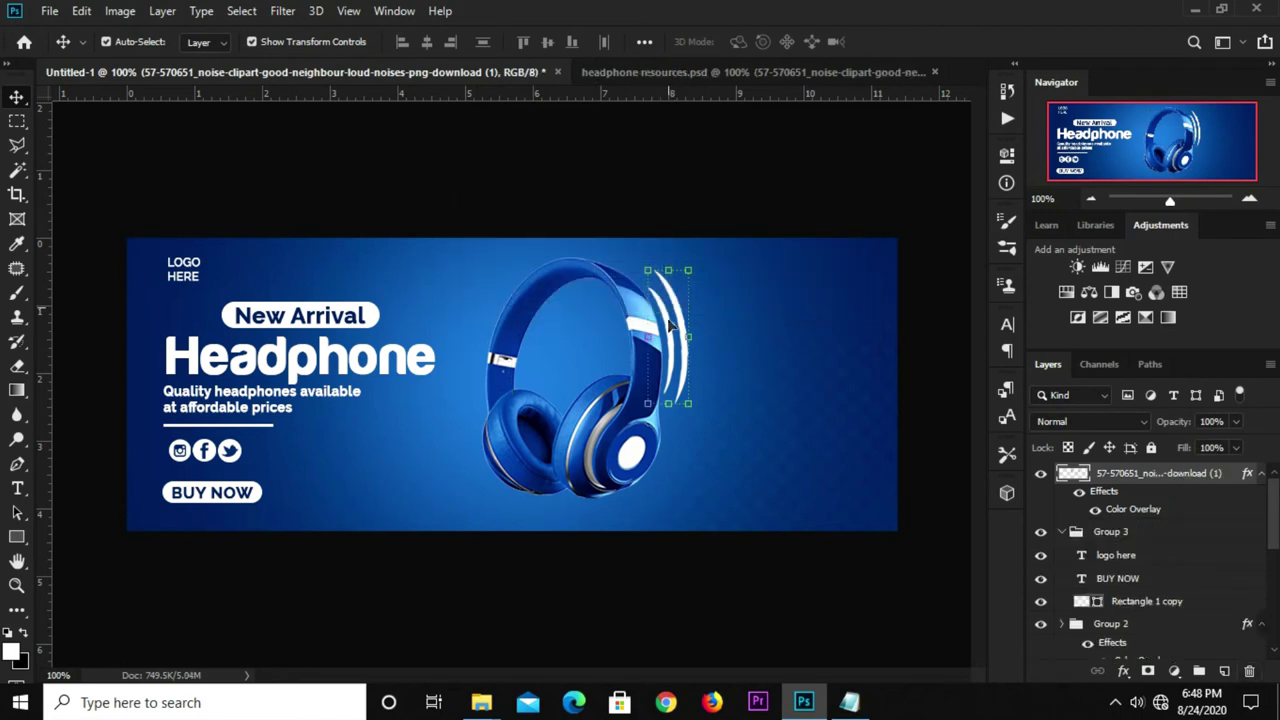
- Make a new copy of the right sound waves, flip it horizontally, place it left, tilted 6.45°
key("ctrl+j")
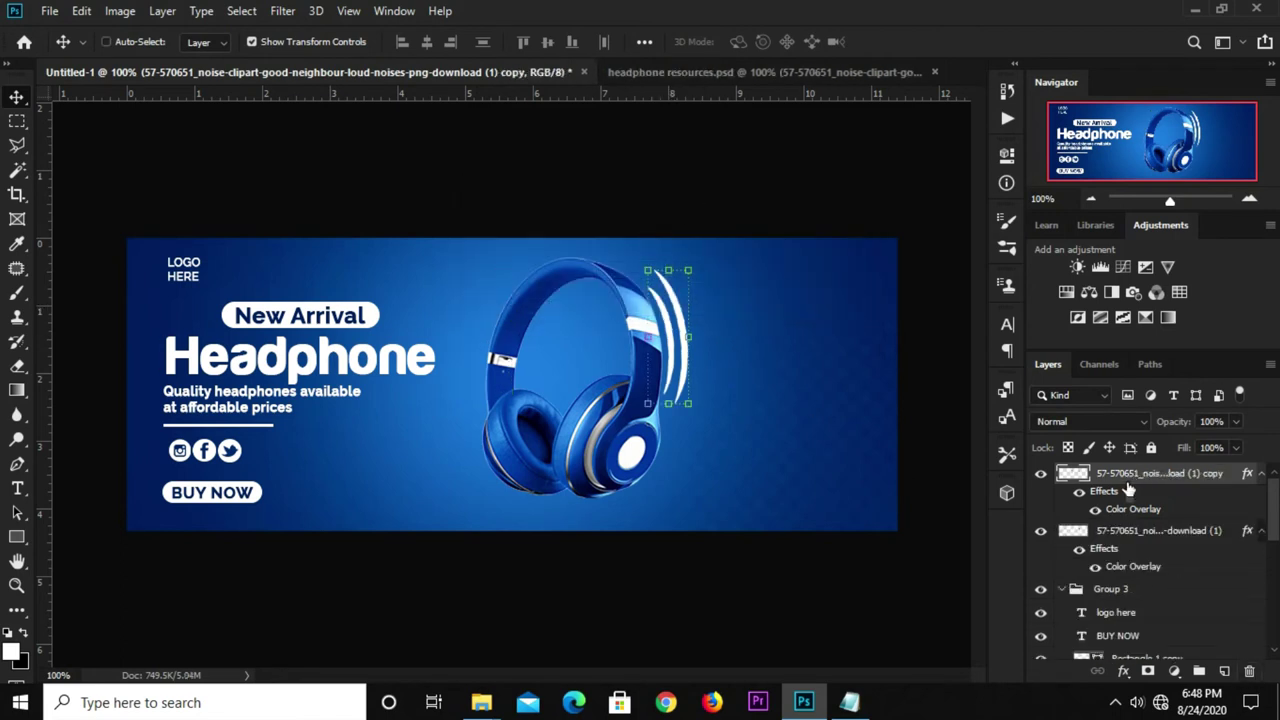
key("ctrl+t")
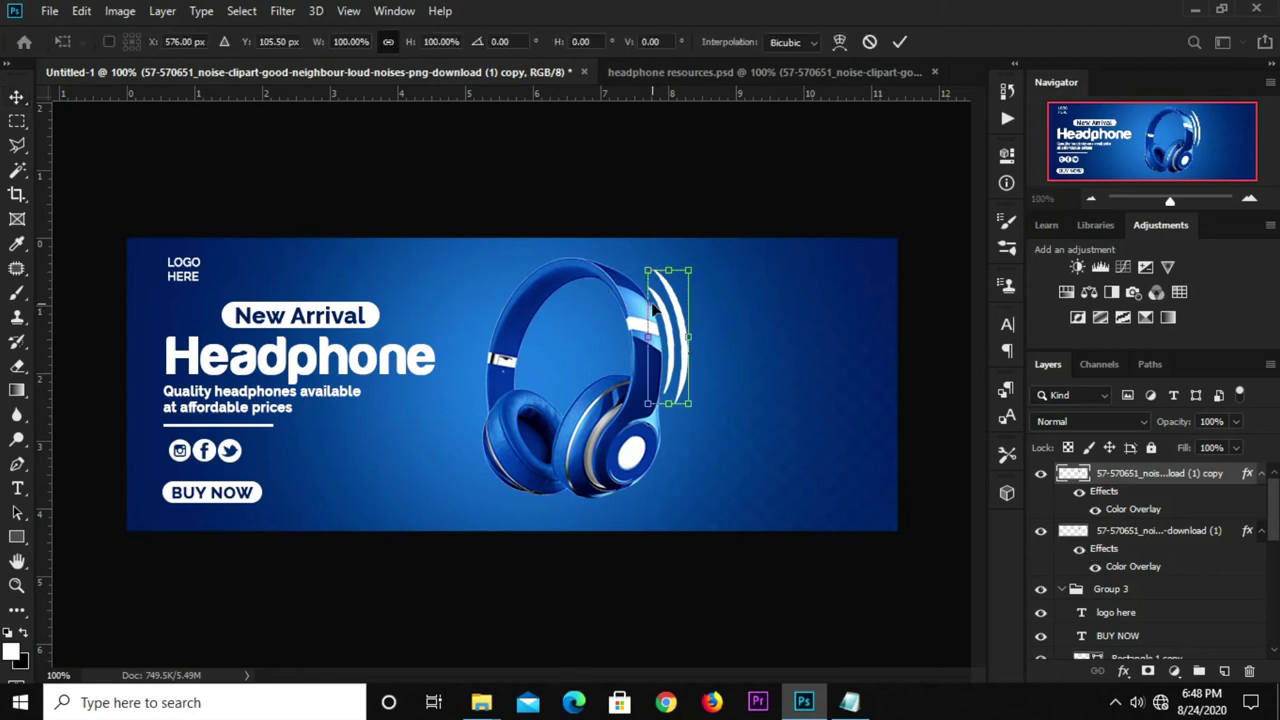
right_click(652, 304)
left_click(700, 531)
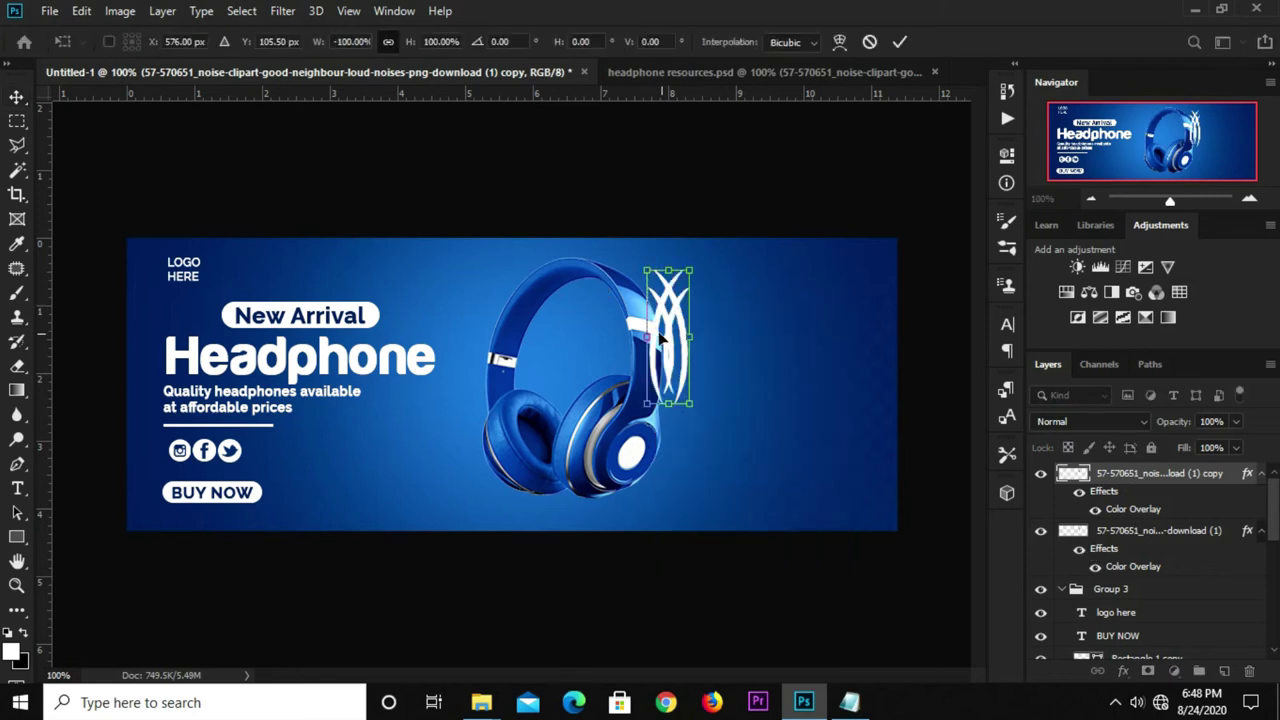
left_click_drag(661, 340, 469, 345)
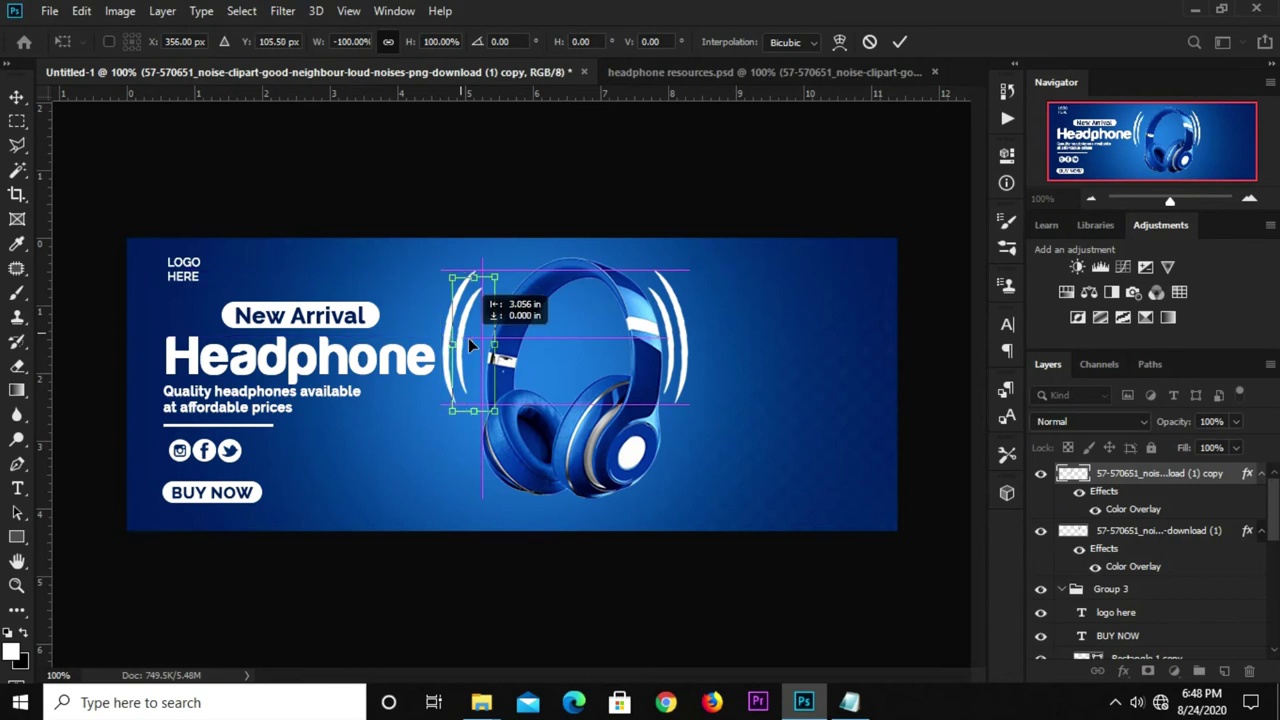
left_click_drag(469, 344, 478, 330)
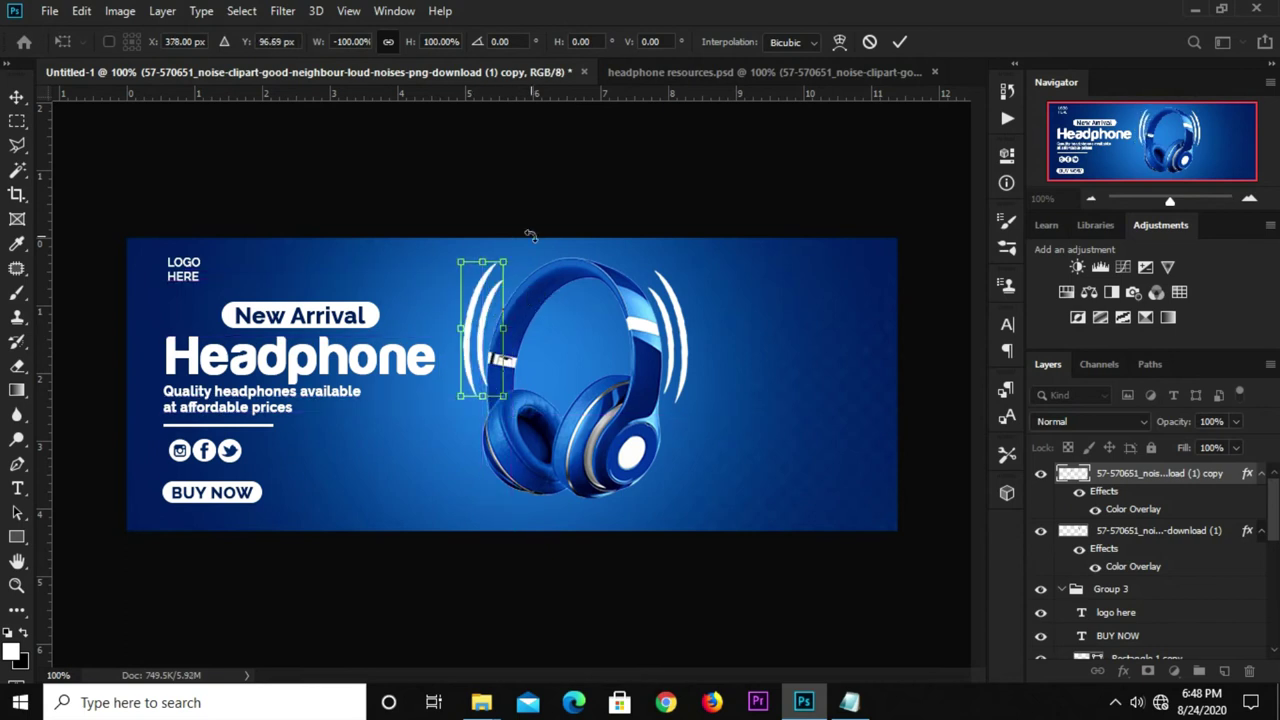
left_click_drag(531, 236, 537, 247)
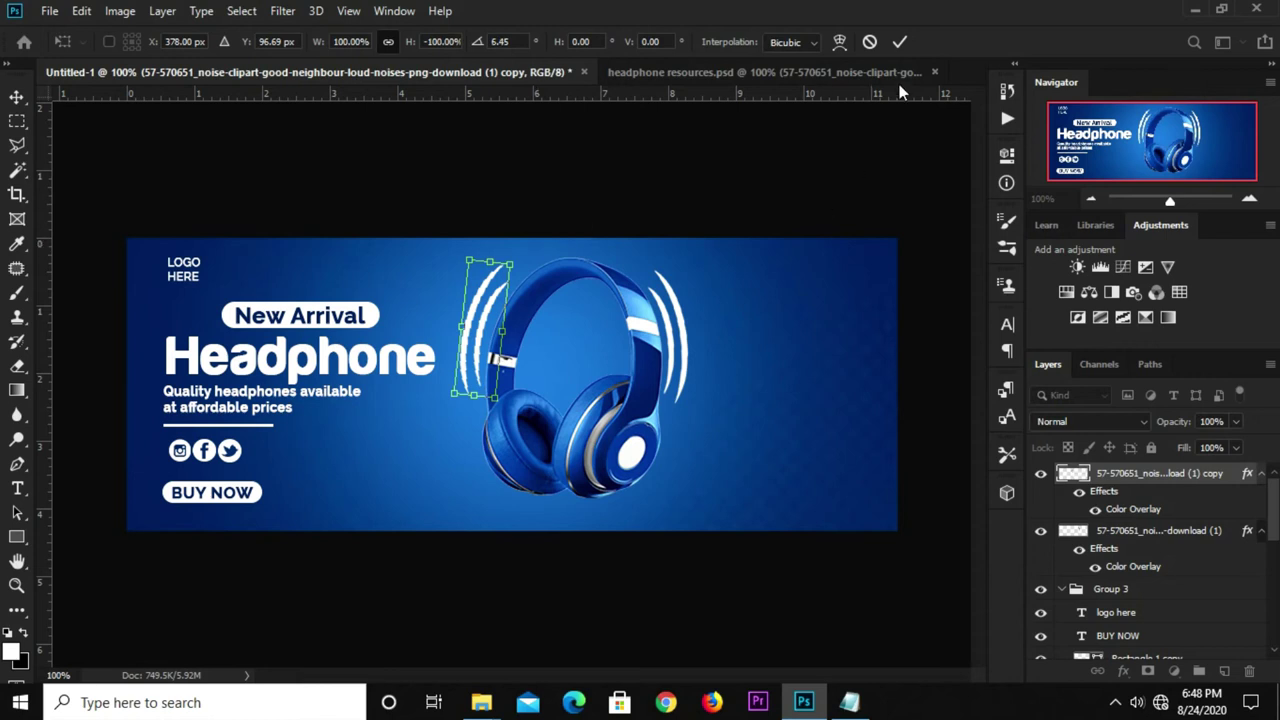
left_click(900, 42)
- Move the headphone layer above Group 3 and group it with both sound-wave layers
left_click(777, 191)
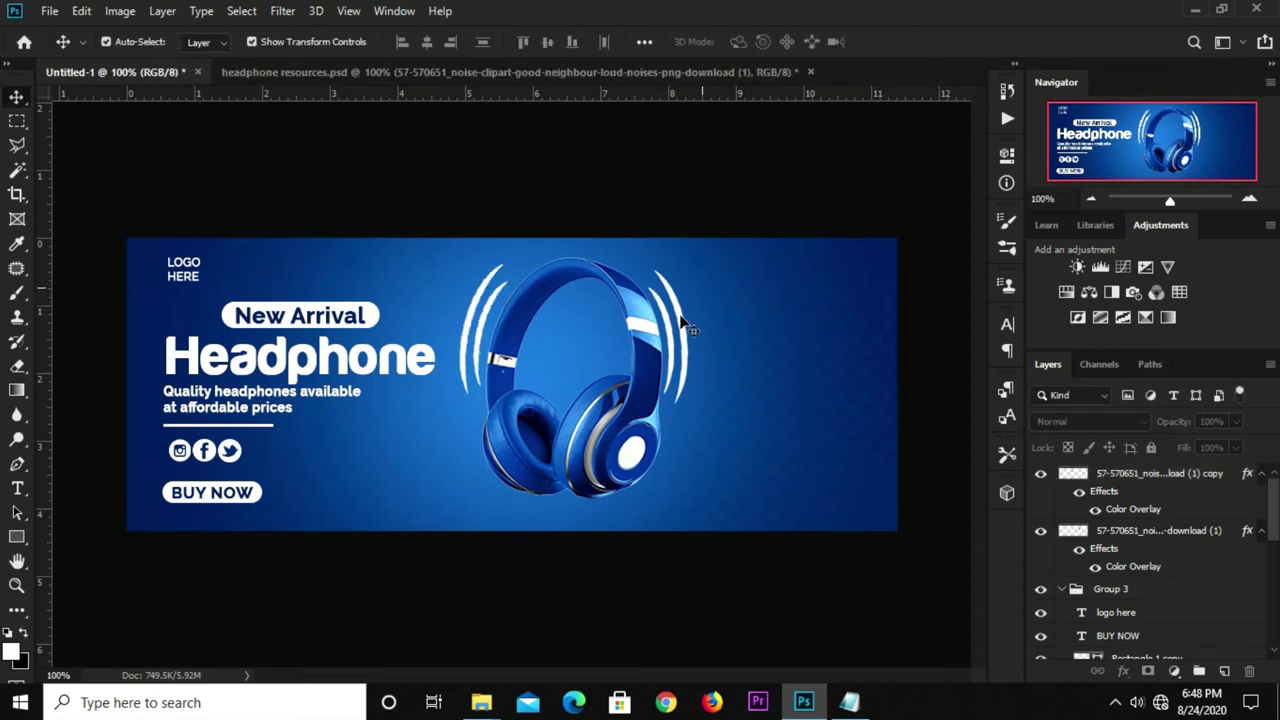
left_click(628, 455)
scroll(1140, 560, "down", 2)
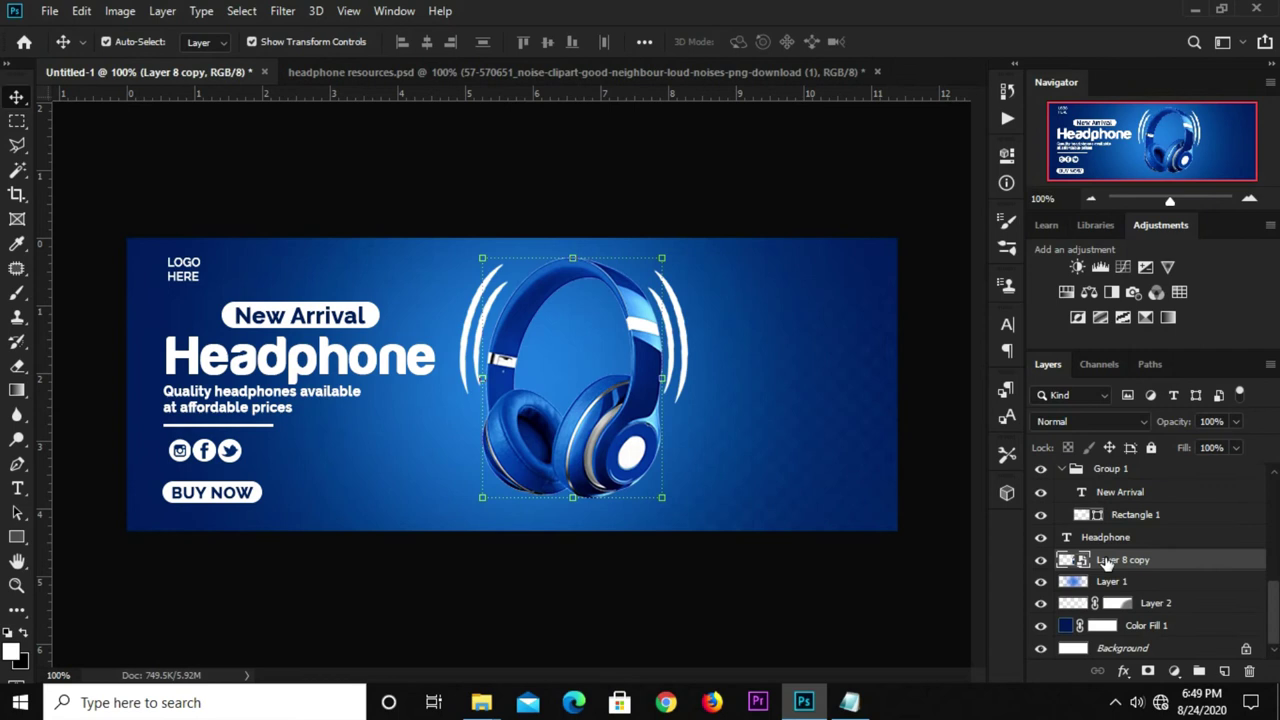
scroll(1140, 540, "up", 5)
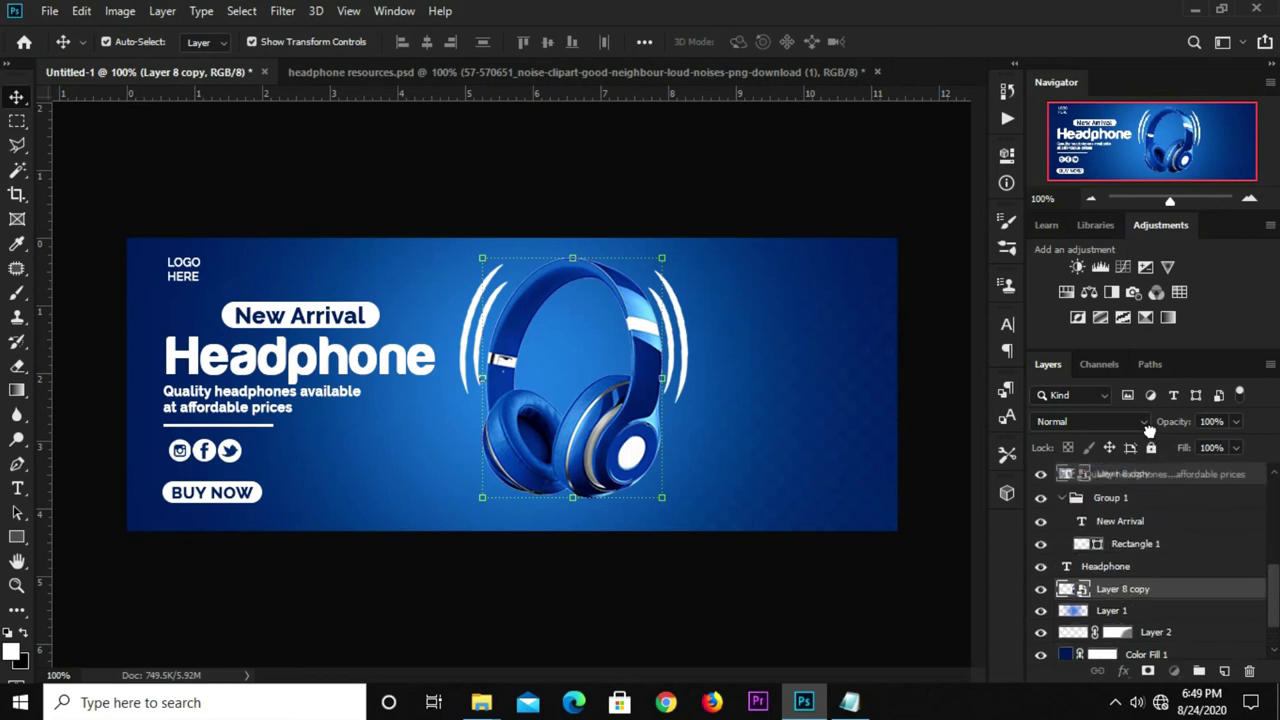
left_click_drag(1150, 450, 1152, 575)
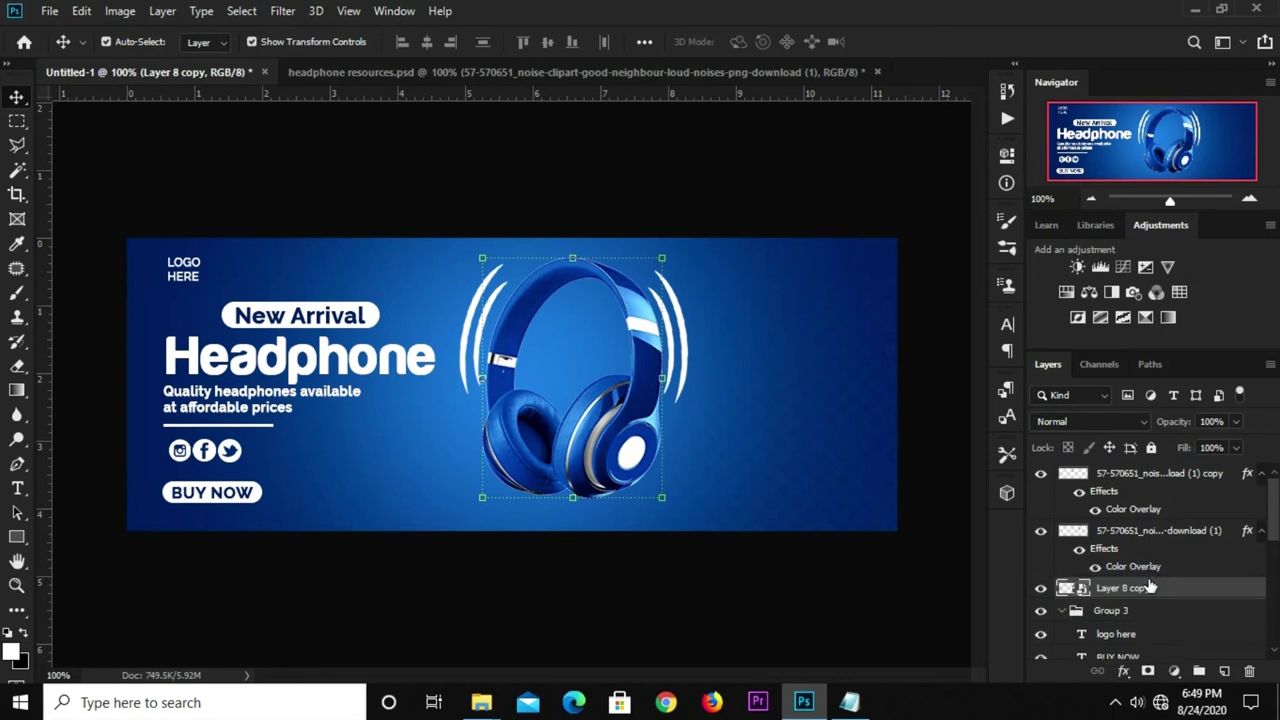
left_click(1157, 483, "shift")
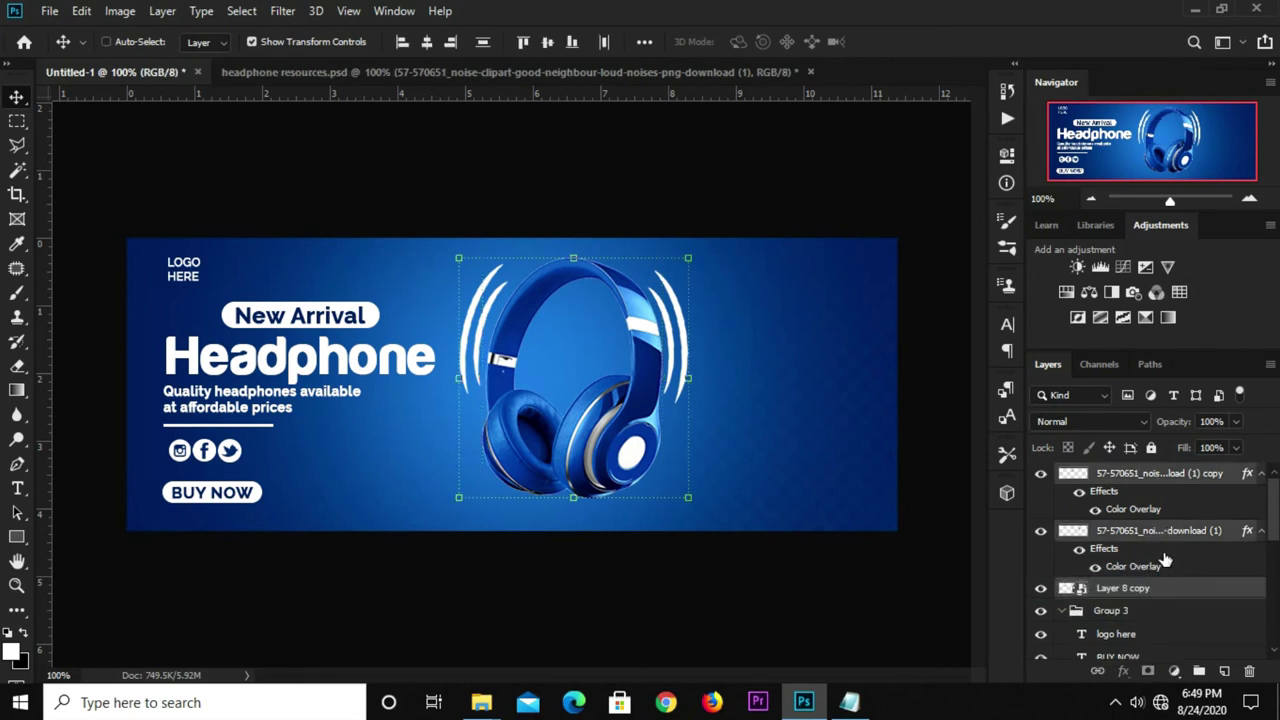
key("ctrl+g")
- Toggle Group 4's visibility and expand it to check its contents, then collapse it
left_click(1041, 476)
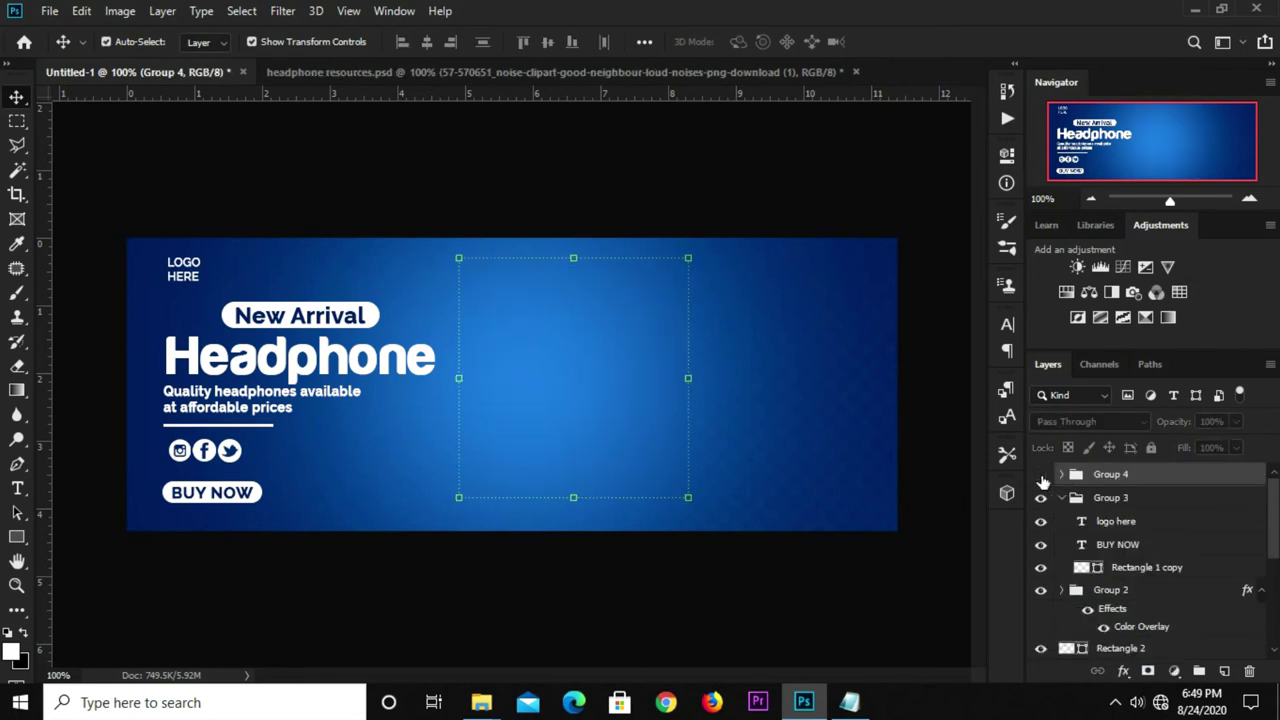
left_click(1041, 476)
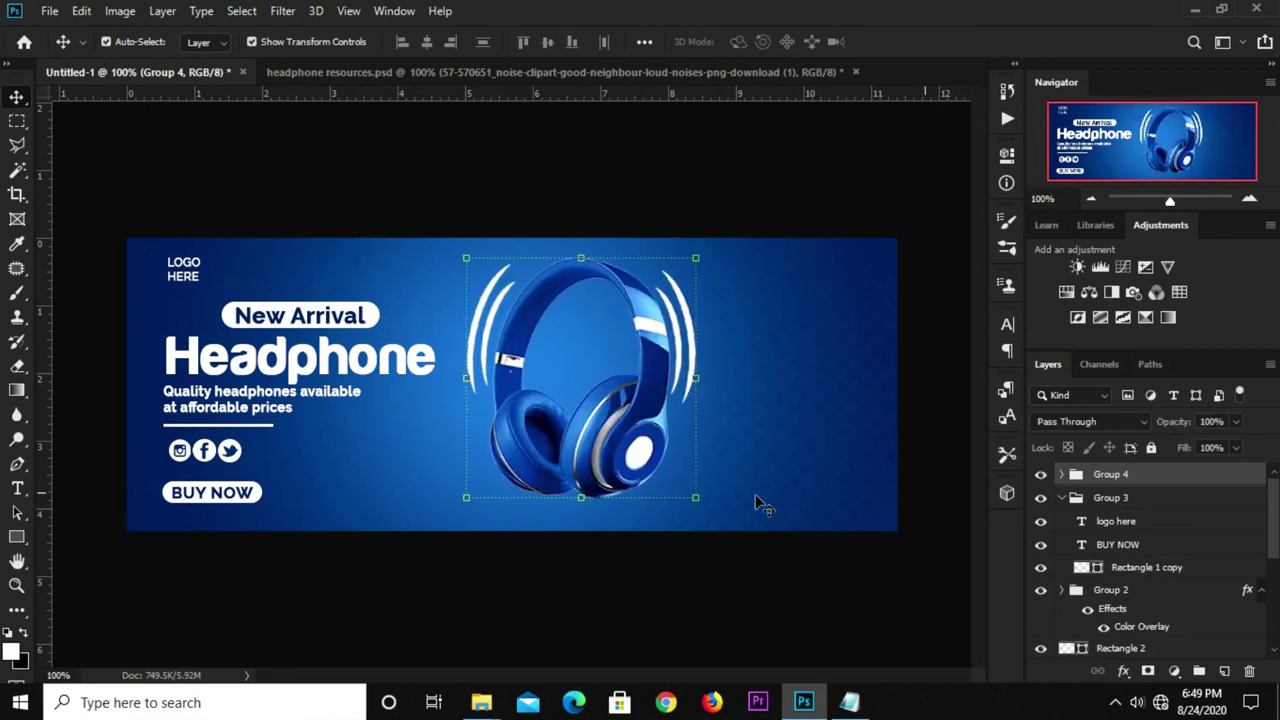
left_click(659, 566)
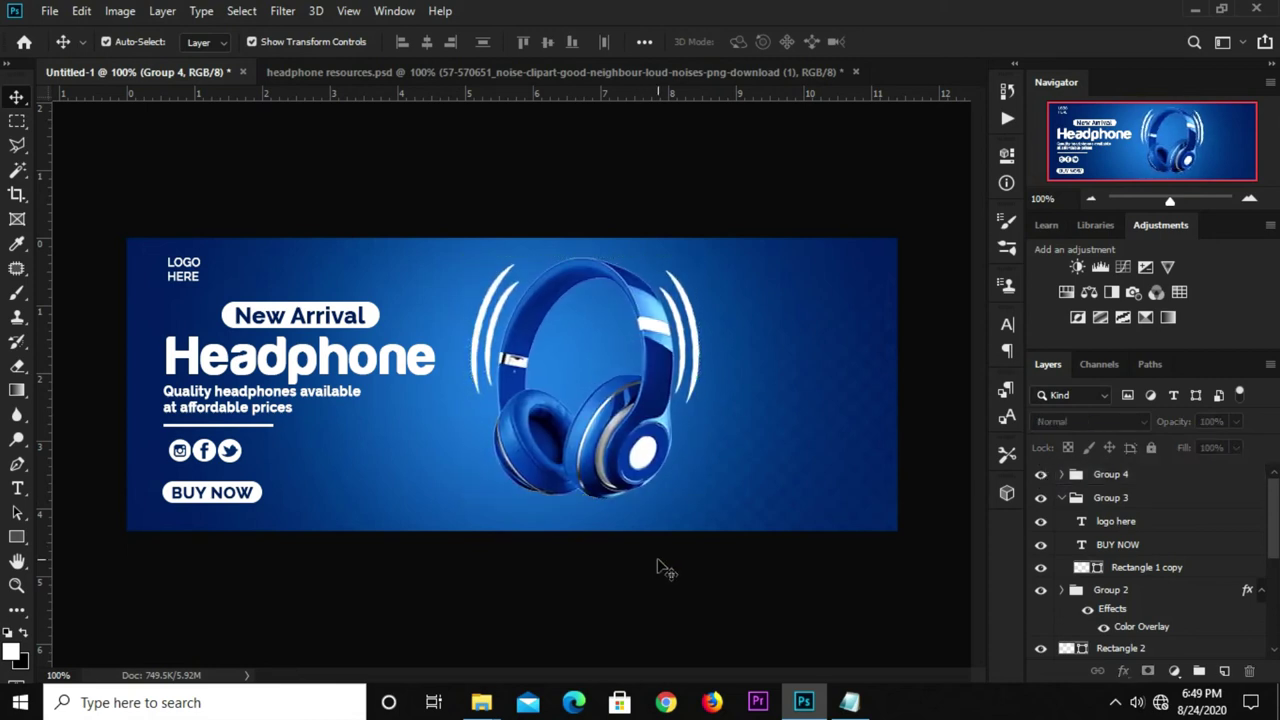
left_click(703, 350)
left_click(752, 410)
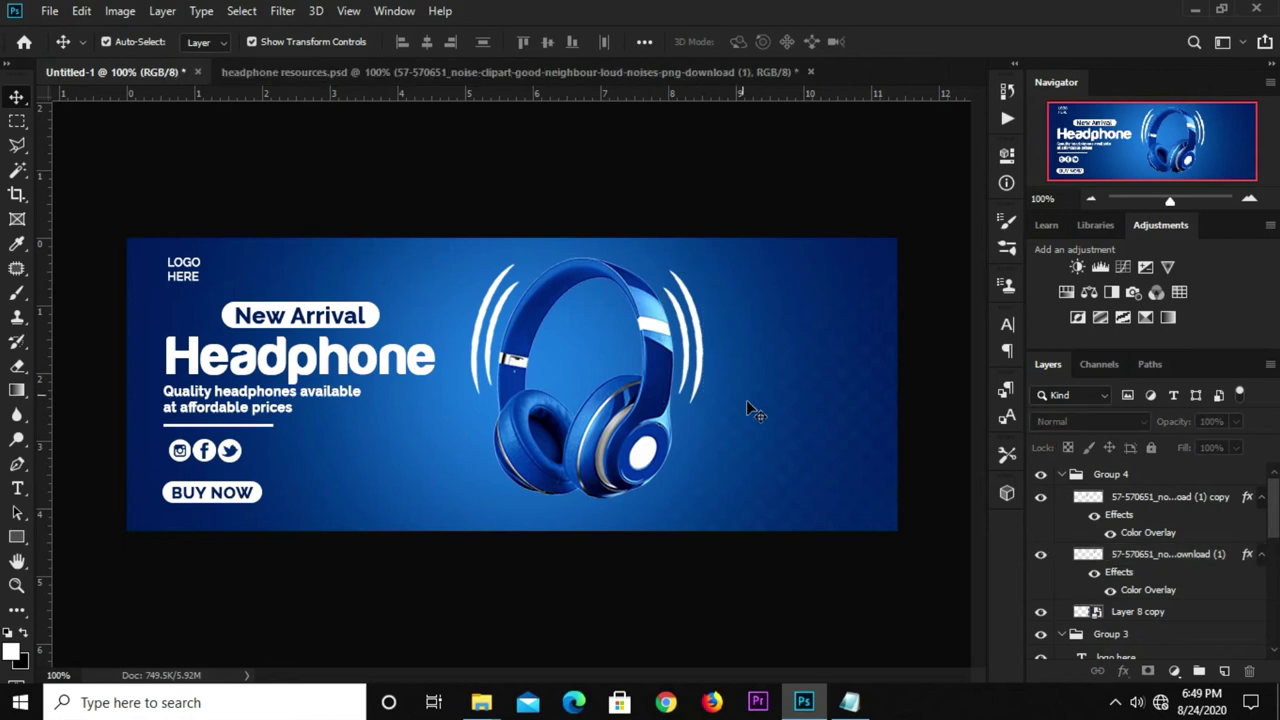
left_click(1152, 474)
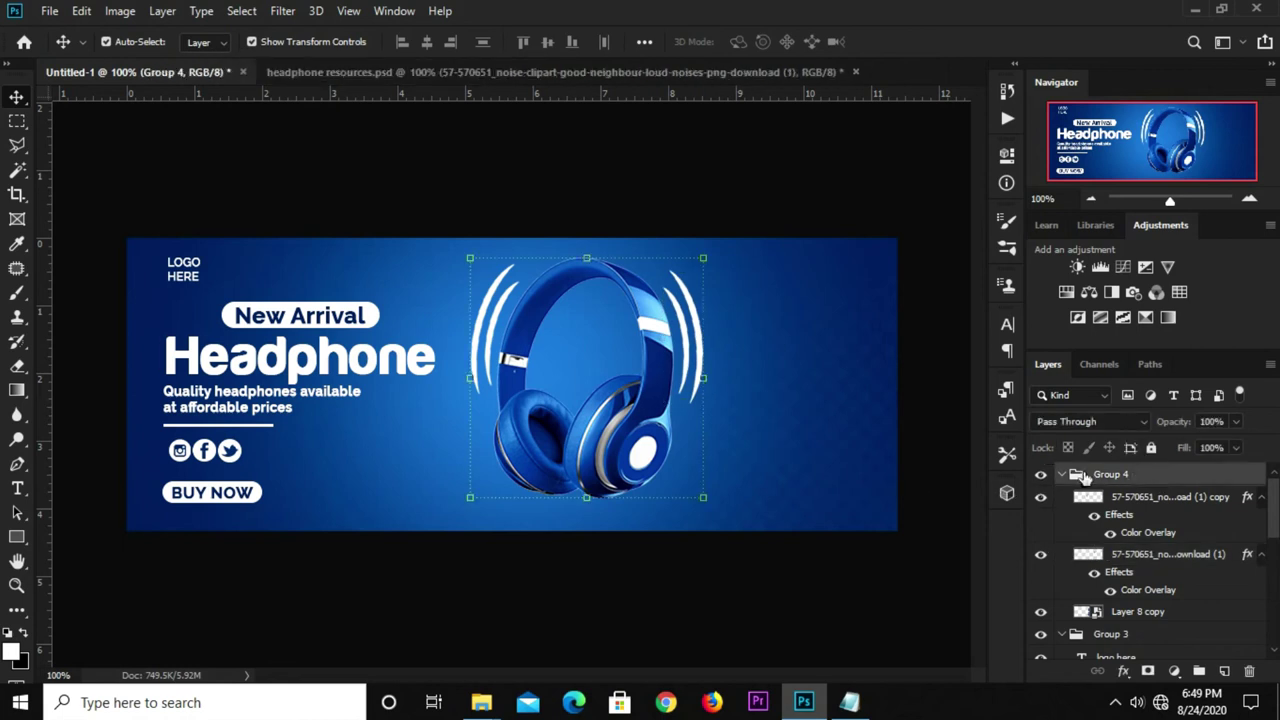
left_click(1041, 474)
left_click(1062, 475)
- Add a new empty layer below Group 4 and switch to a soft Brush
left_click(1224, 671)
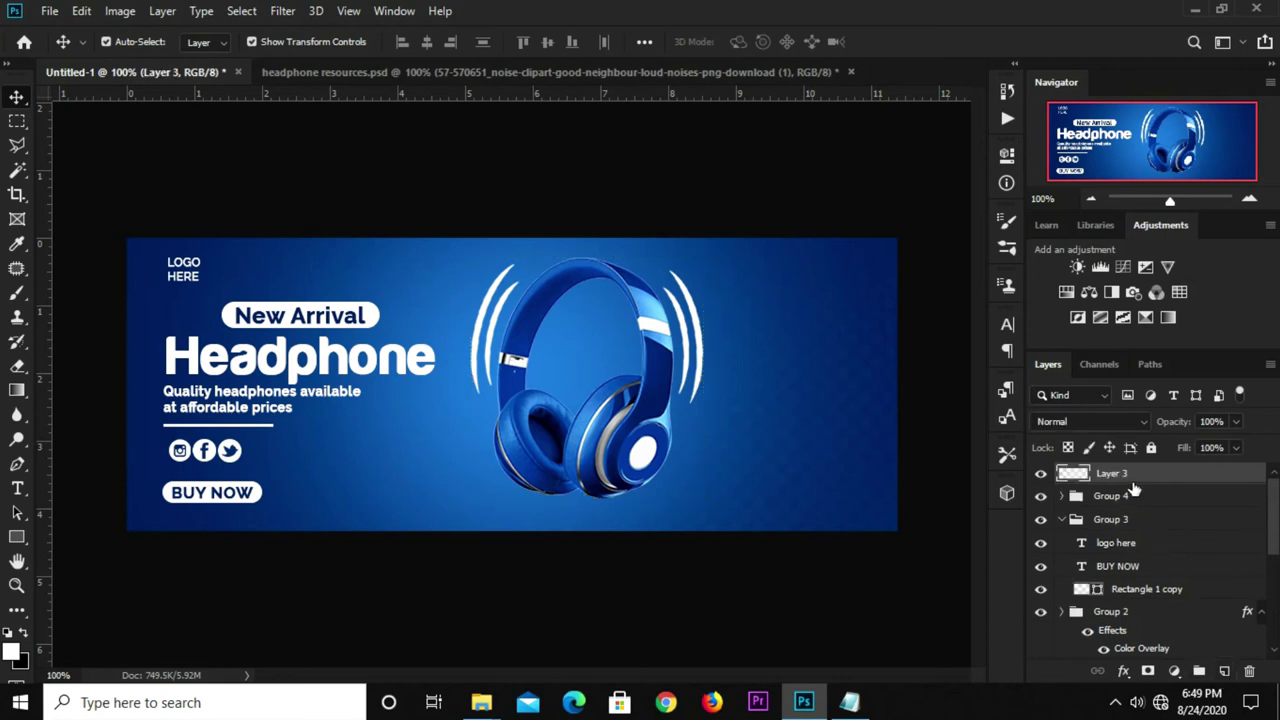
left_click_drag(1137, 481, 1141, 510)
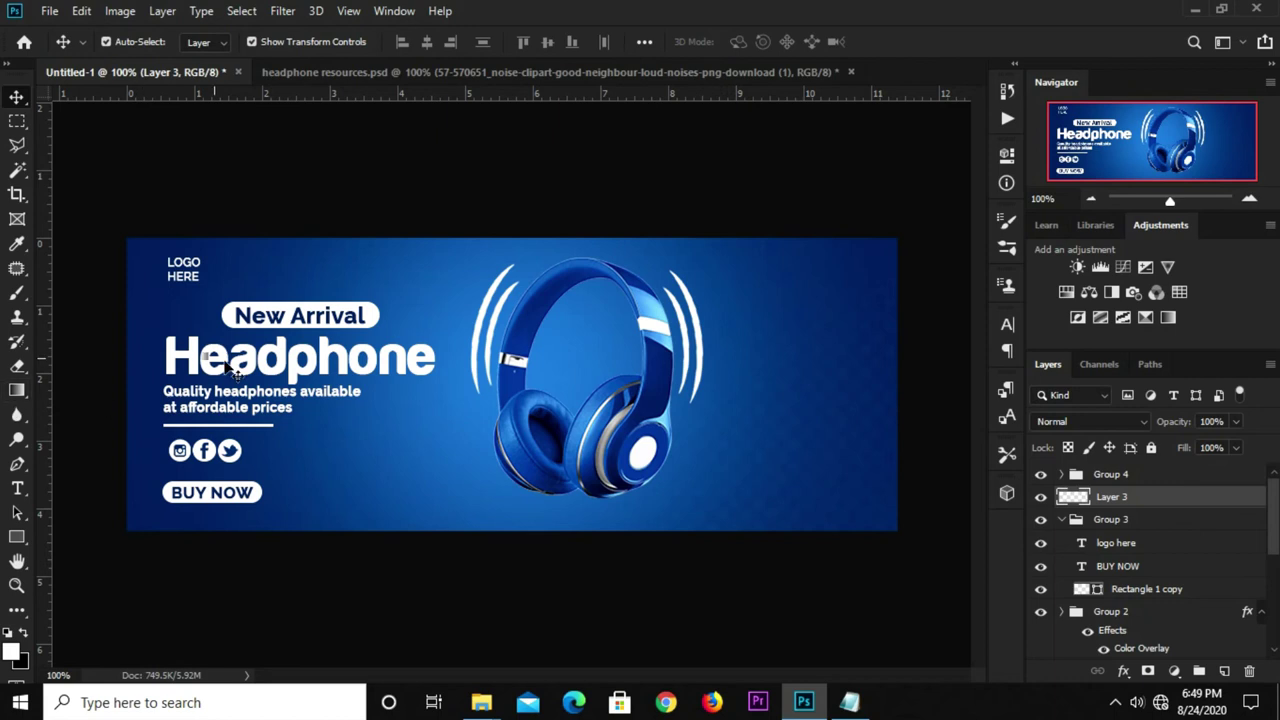
right_click(17, 293)
left_click(56, 292)
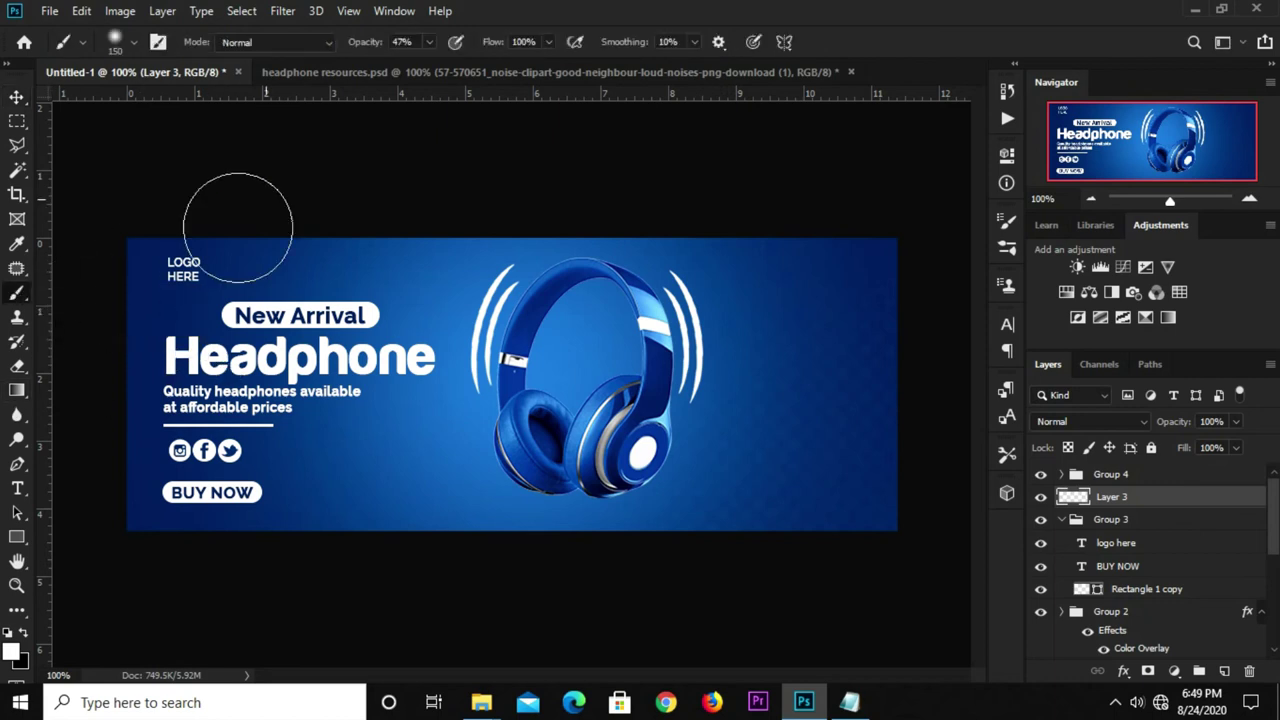
left_click(122, 44)
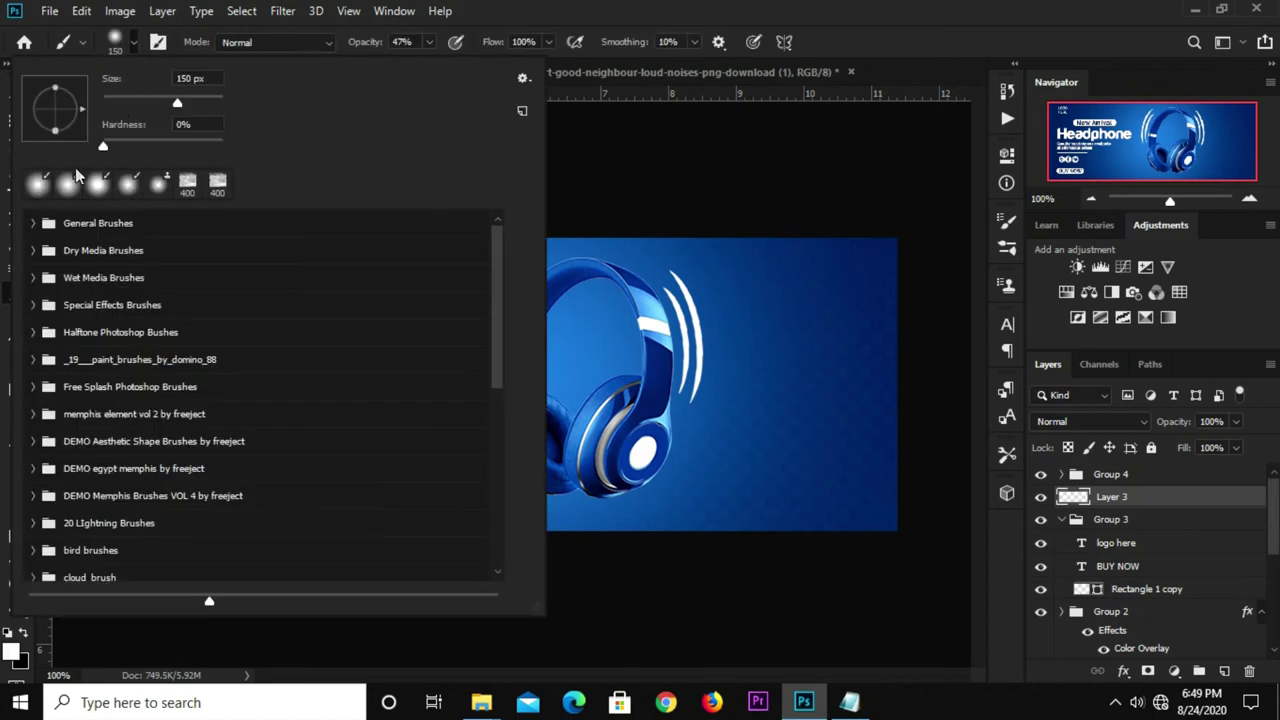
left_click(880, 42)
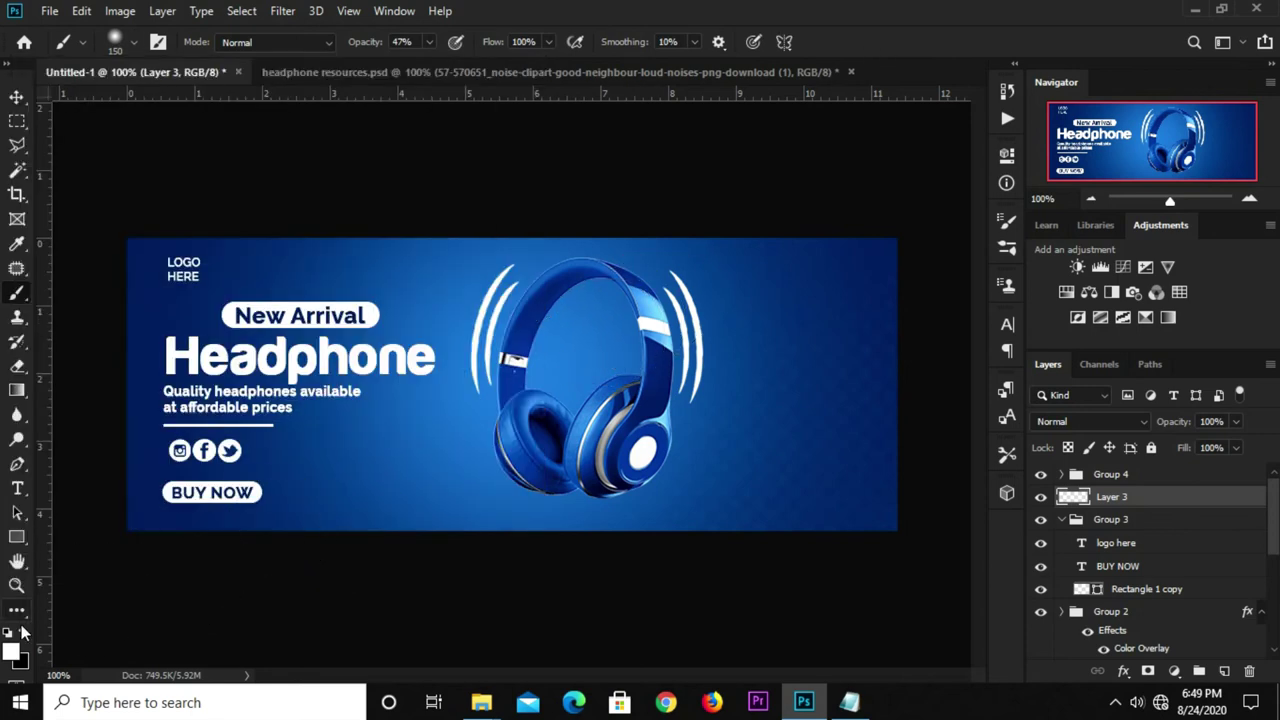
- Paint a black brush dab at 100% brush opacity over the headphones
left_click(432, 376)
key("ctrl+z")
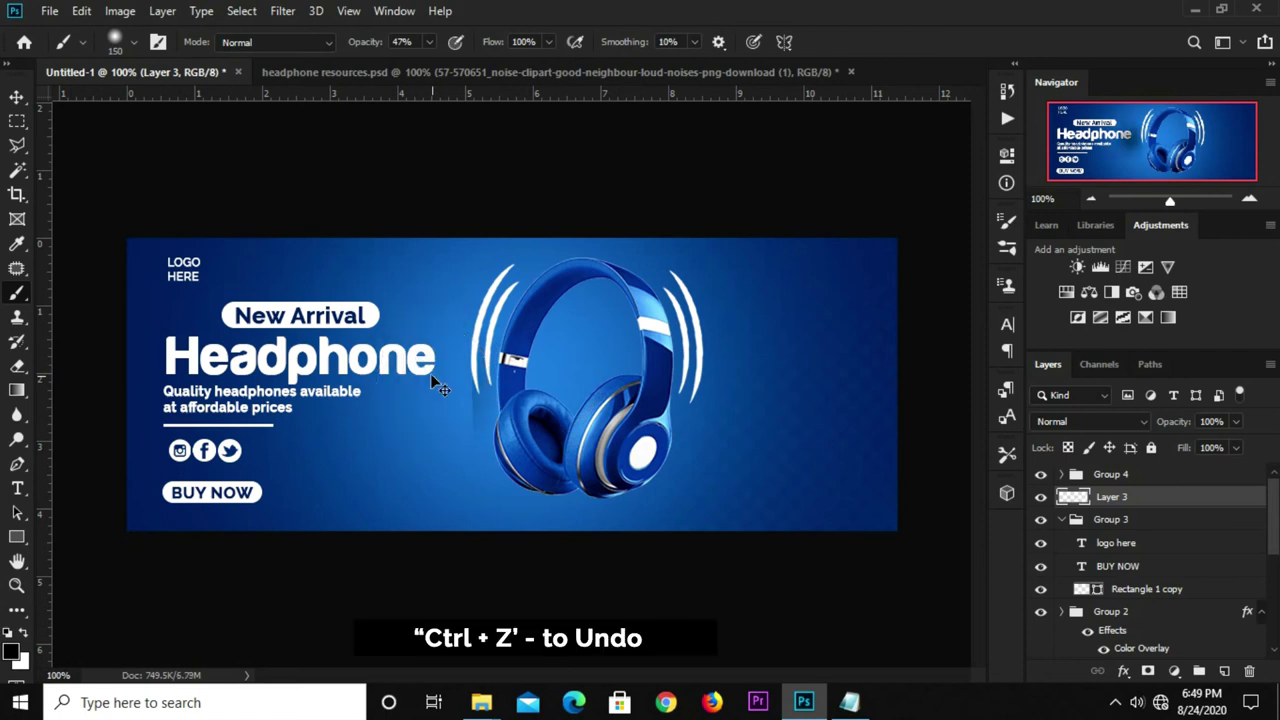
left_click(429, 42)
left_click_drag(479, 66, 492, 64)
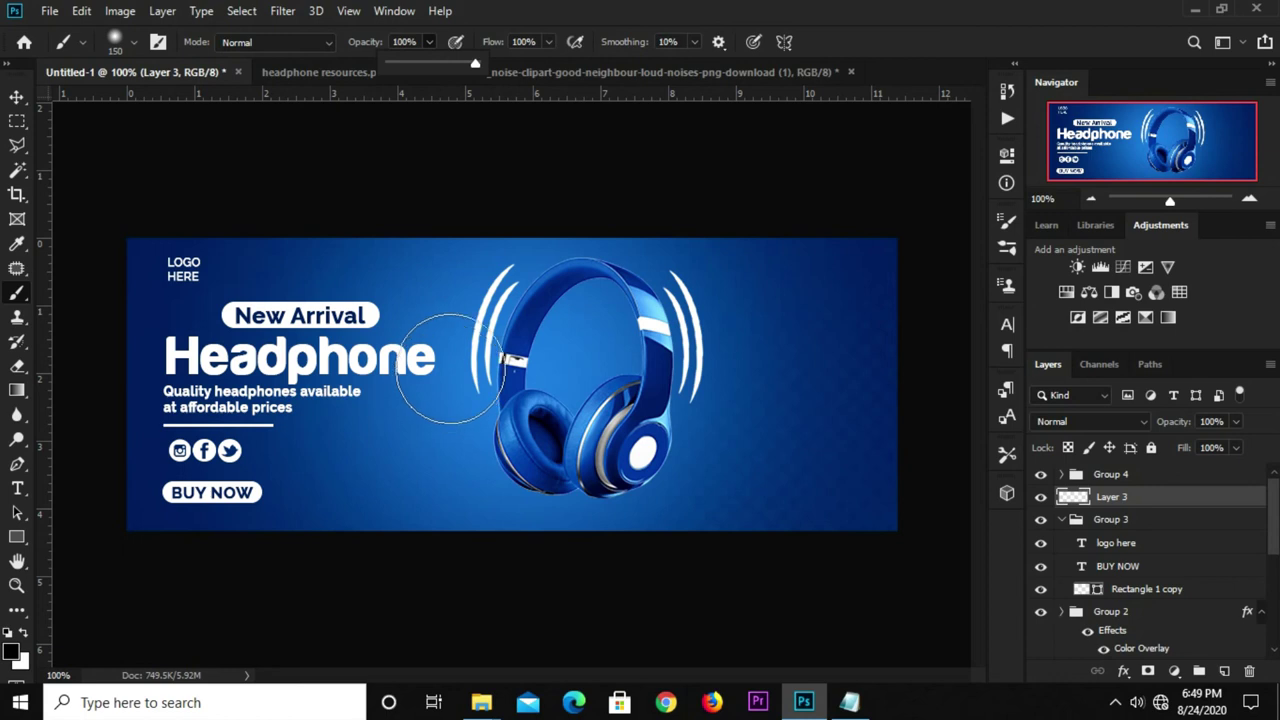
left_click(451, 370)
left_click(507, 369)
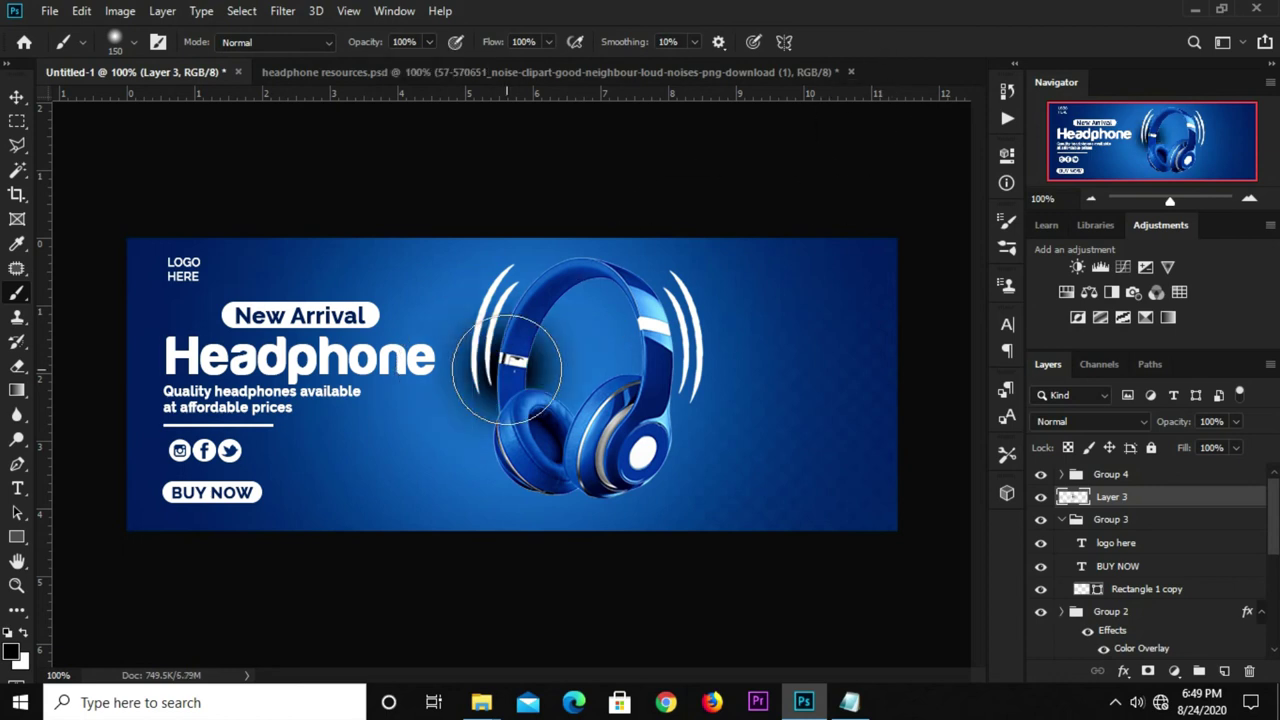
- Stretch and flatten the dab into a wide ellipse just beneath the headphones
key("v")
key("ctrl+t")
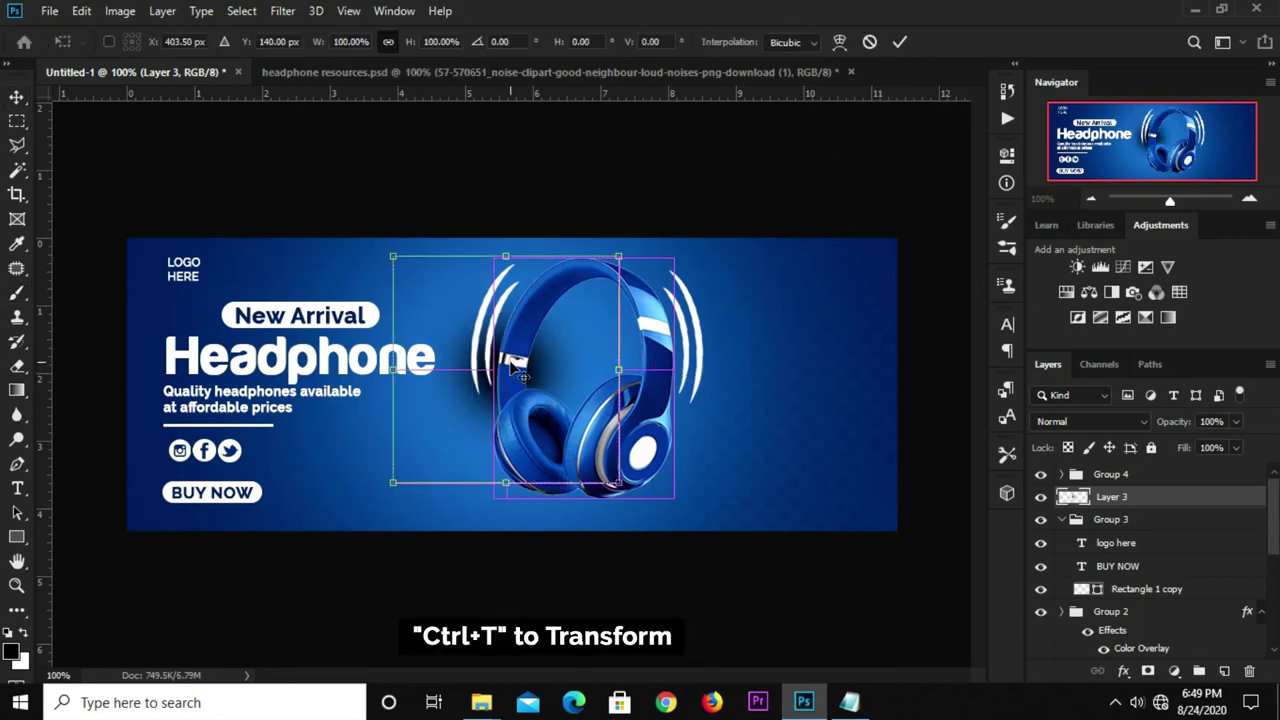
left_click_drag(620, 373, 823, 369)
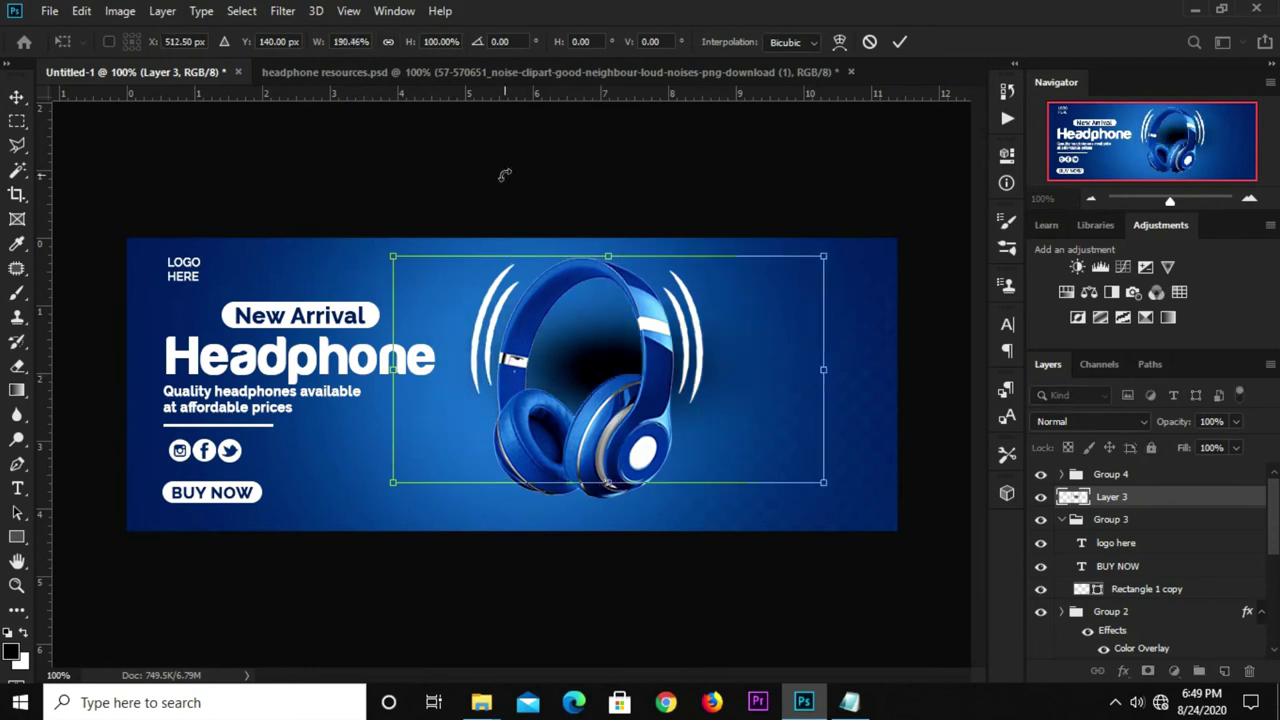
left_click_drag(611, 249, 611, 415)
mouse_move(672, 449)
left_mouse_down()
mouse_move(659, 515)
mouse_move(644, 503)
left_mouse_up()
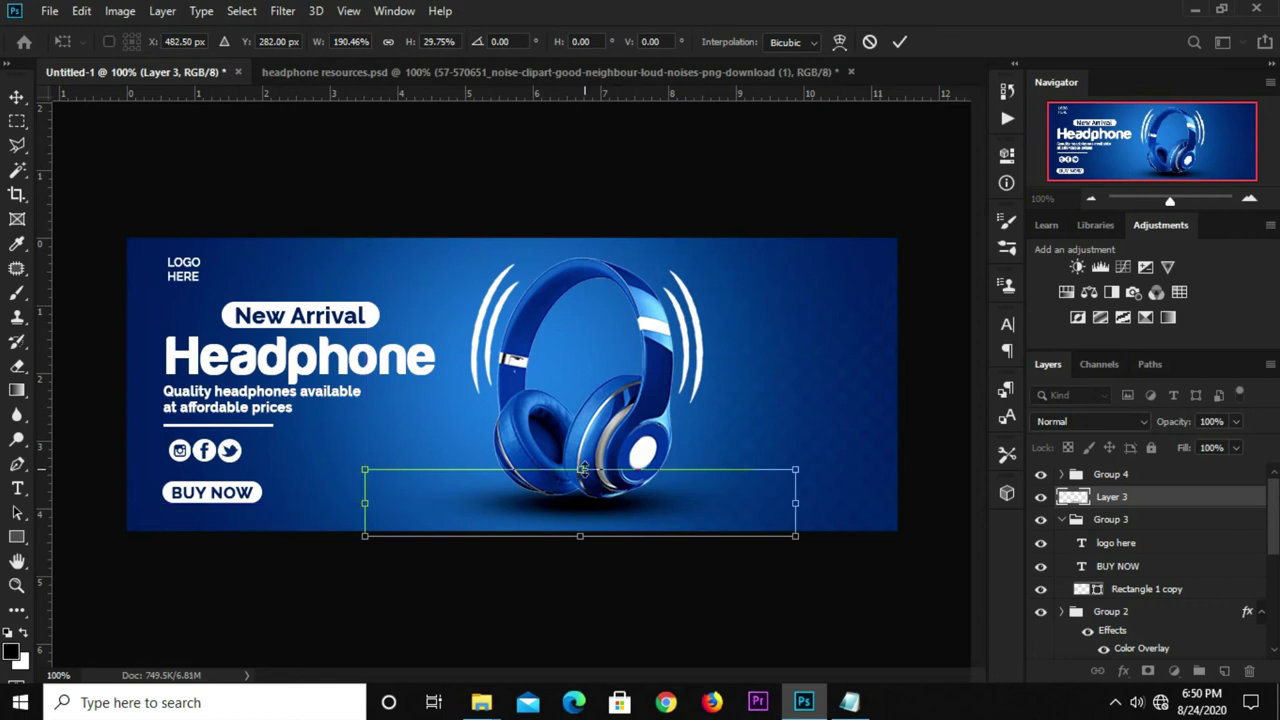
left_click_drag(580, 470, 586, 485)
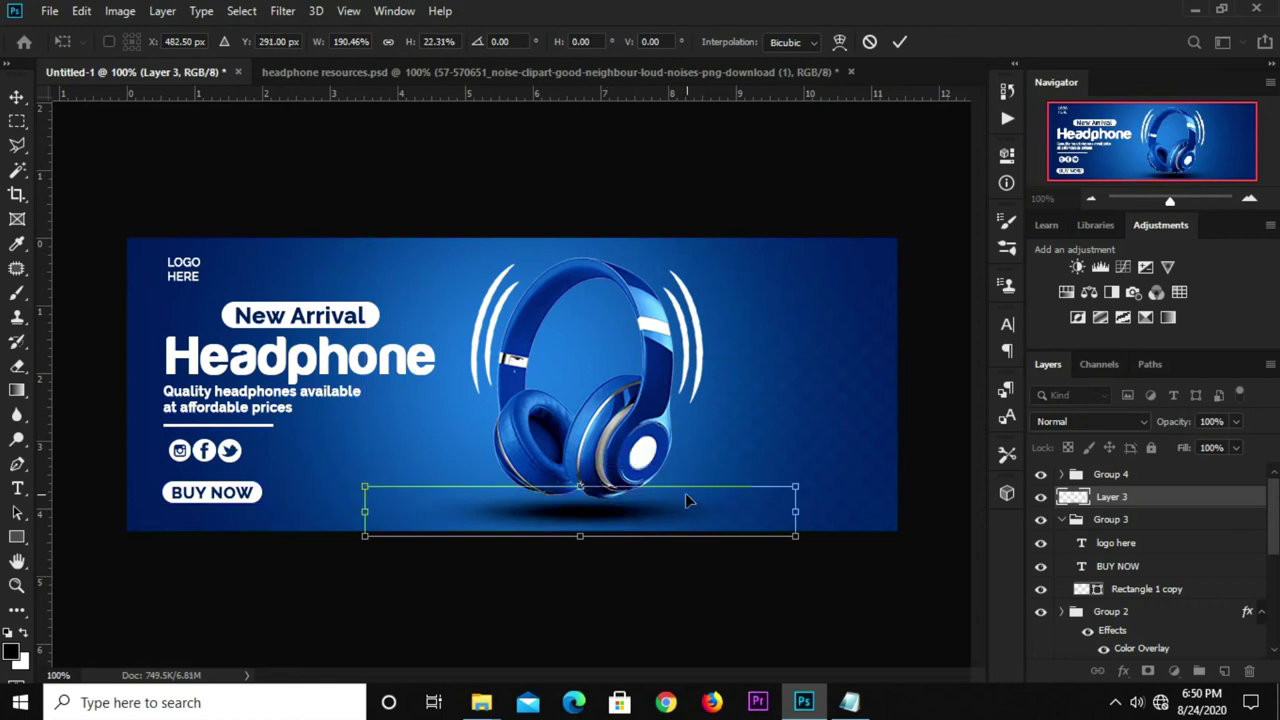
key("Return")
- Lower the shadow layer's opacity to about 64%
left_click(1237, 422)
left_click_drag(1217, 445, 1206, 445)
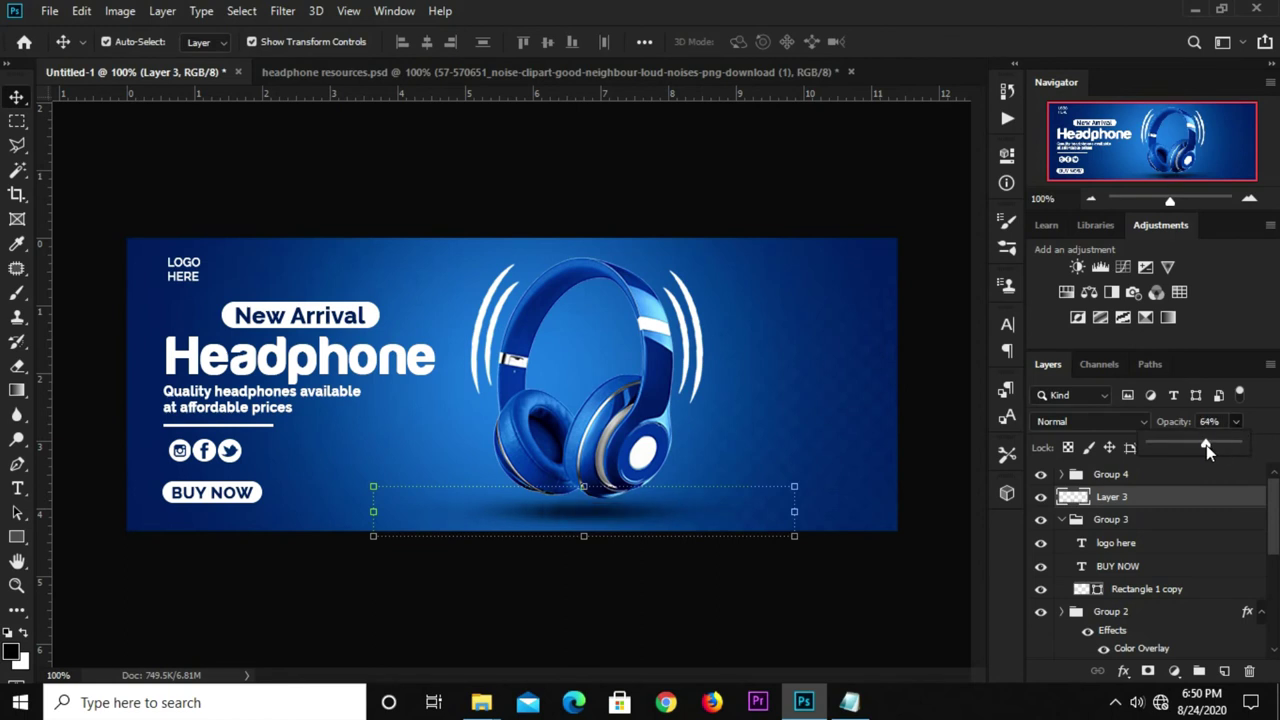
left_click(782, 578)
left_click(597, 519)
left_click(630, 570)
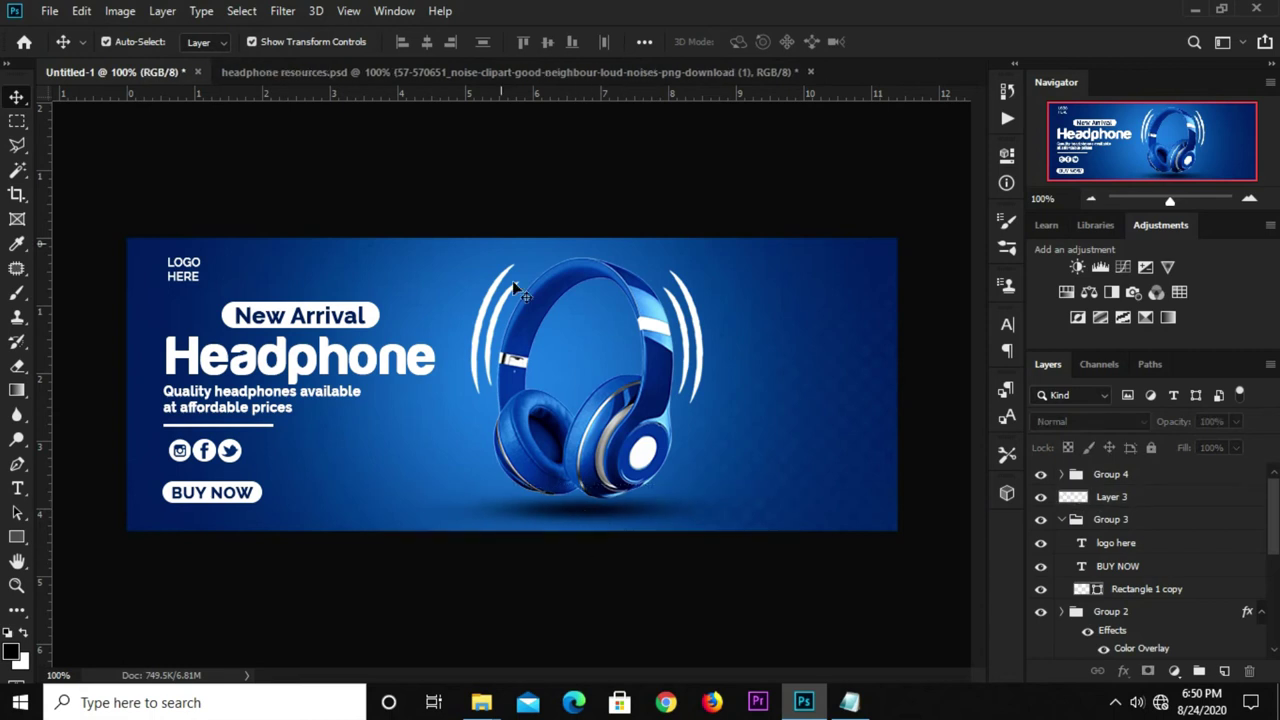
- Bring the lightning bolt layer from headphone resources.psd onto the banner's headphones
left_click(560, 72)
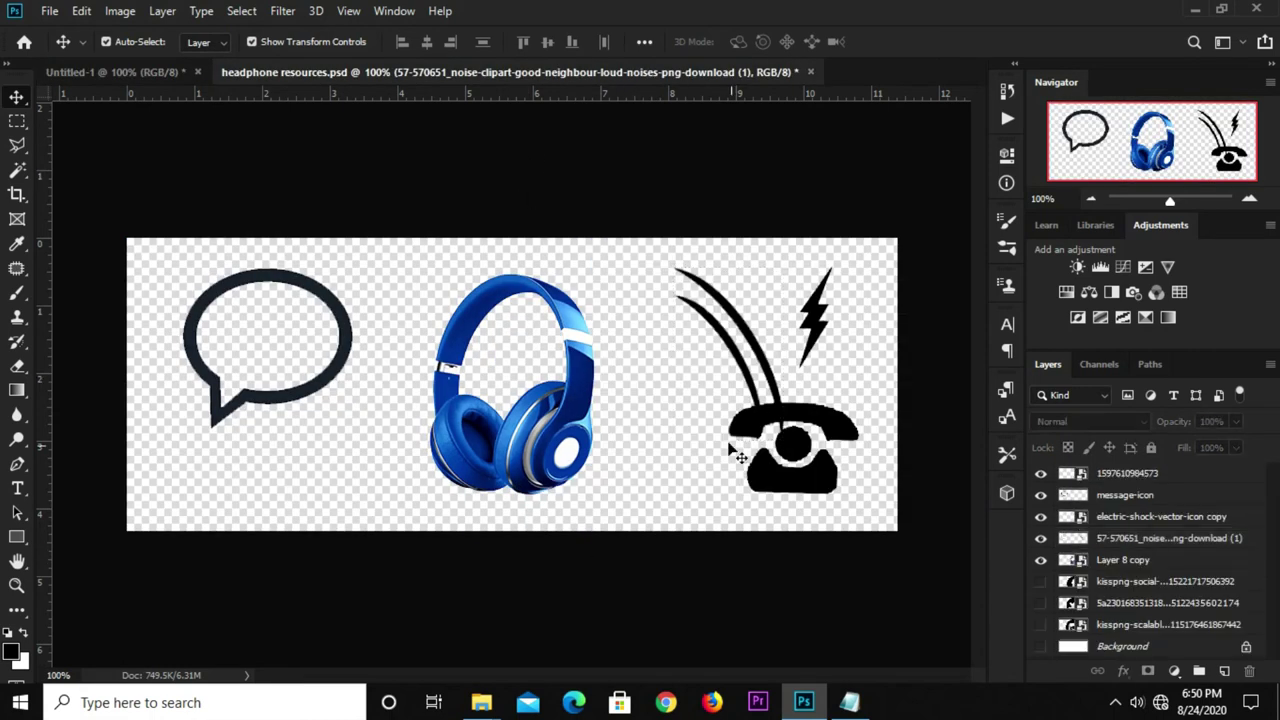
left_click(731, 451)
left_click(822, 342)
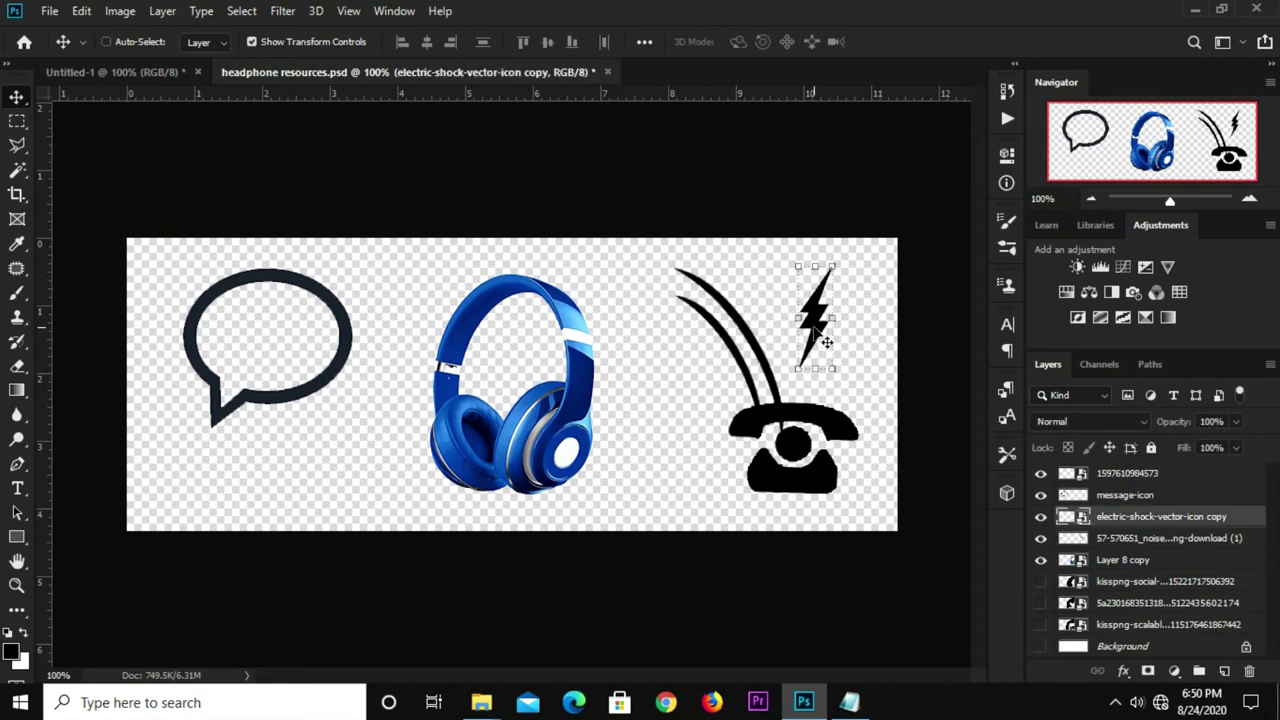
left_click(134, 74)
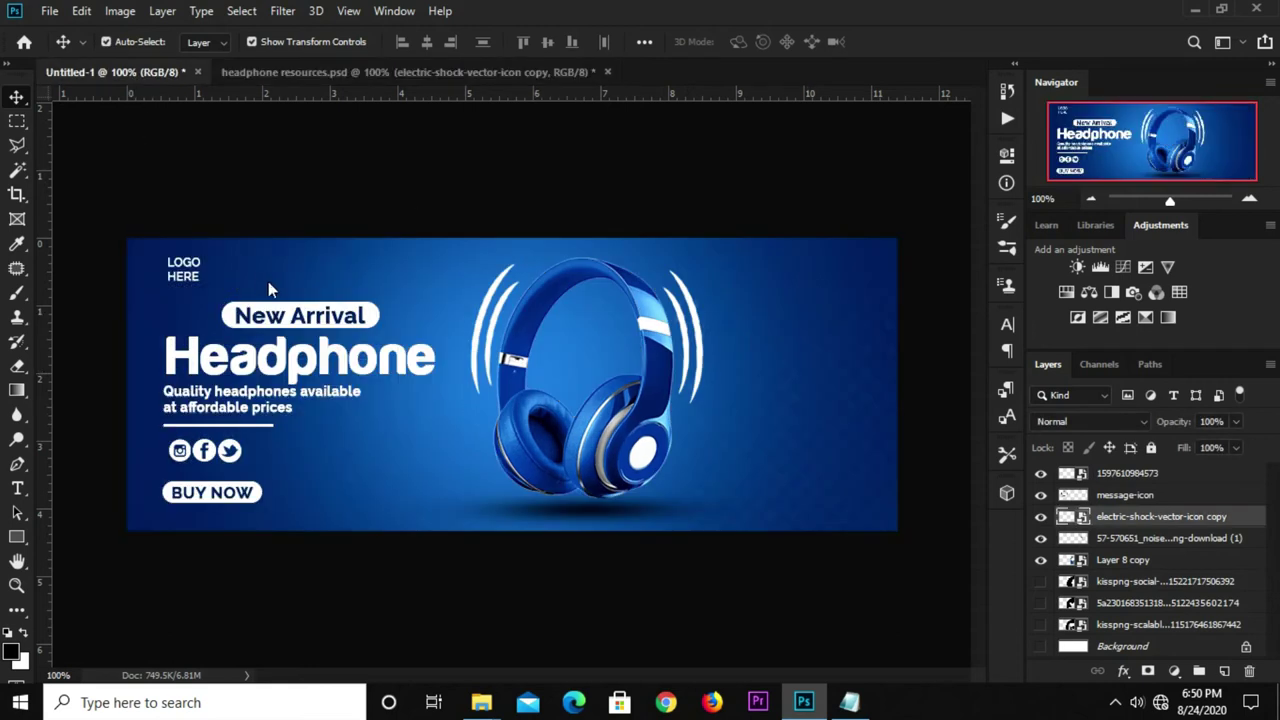
left_click_drag(352, 308, 511, 344)
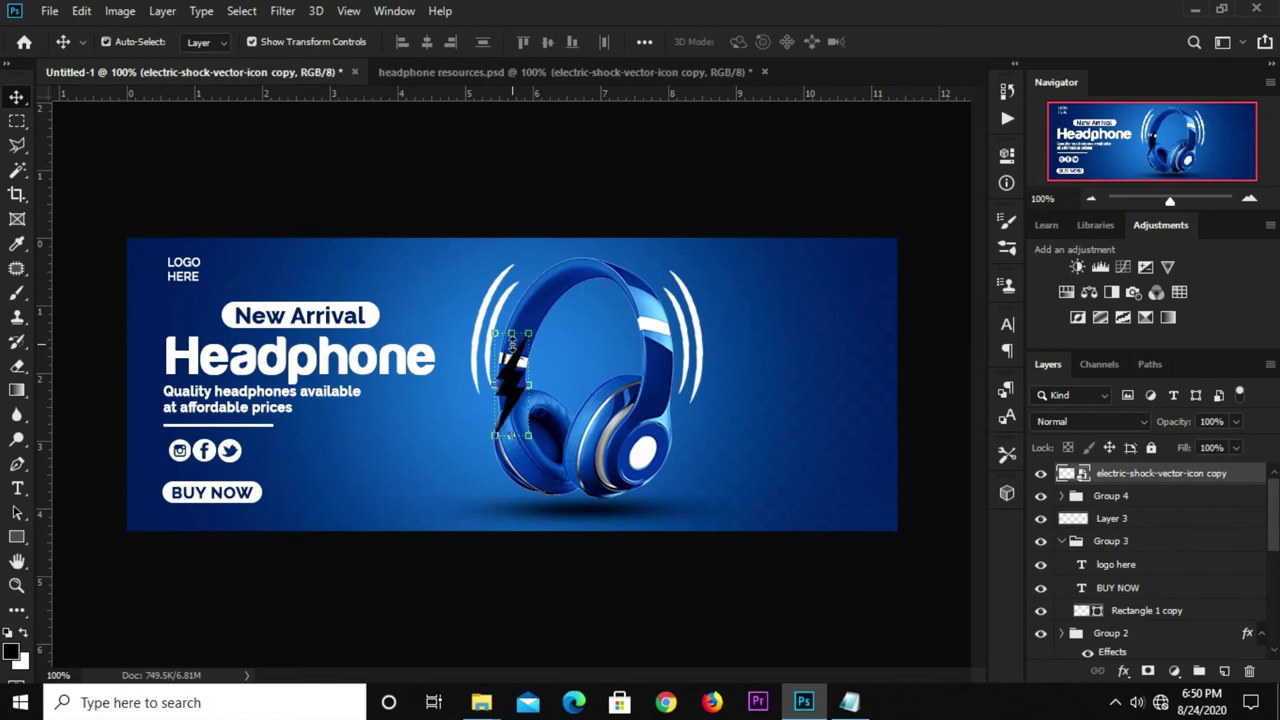
- Copy the sound-wave layer's white overlay style onto the bolt and centre it over the headphones
left_click(1112, 496)
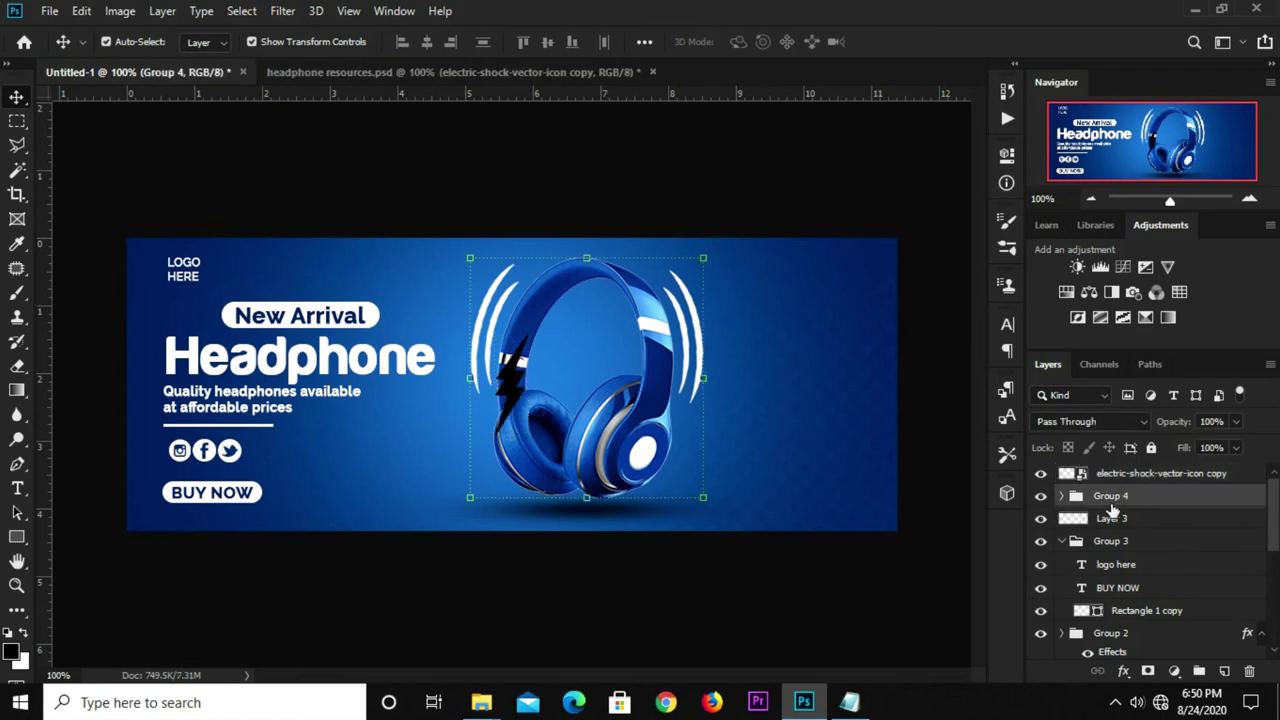
left_click(1062, 496)
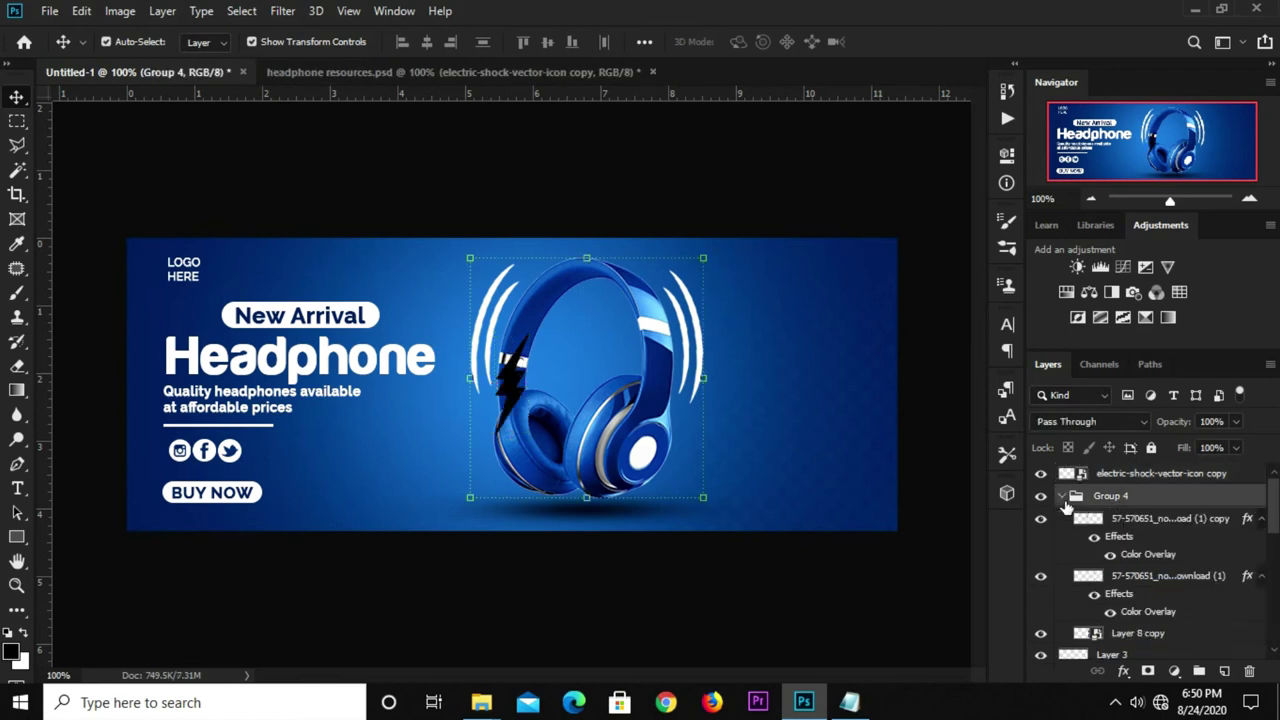
left_click(1122, 518)
right_click(1126, 522)
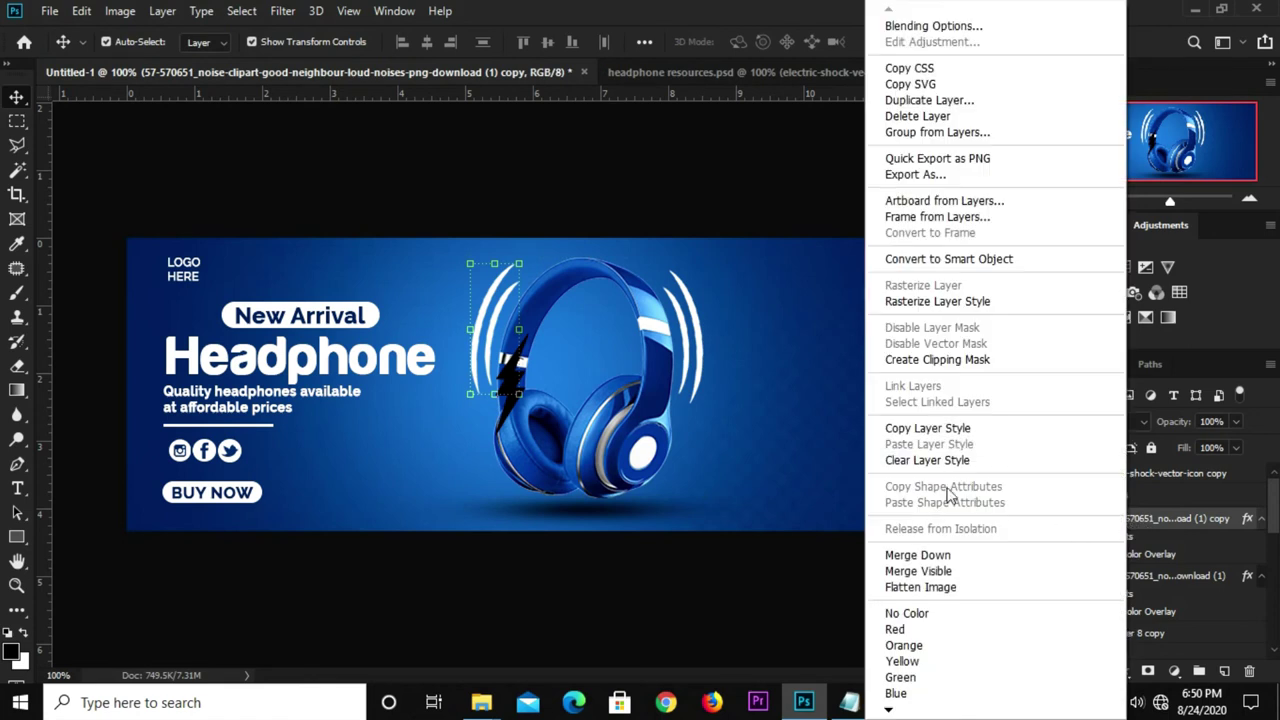
left_click(927, 428)
left_click(1131, 482)
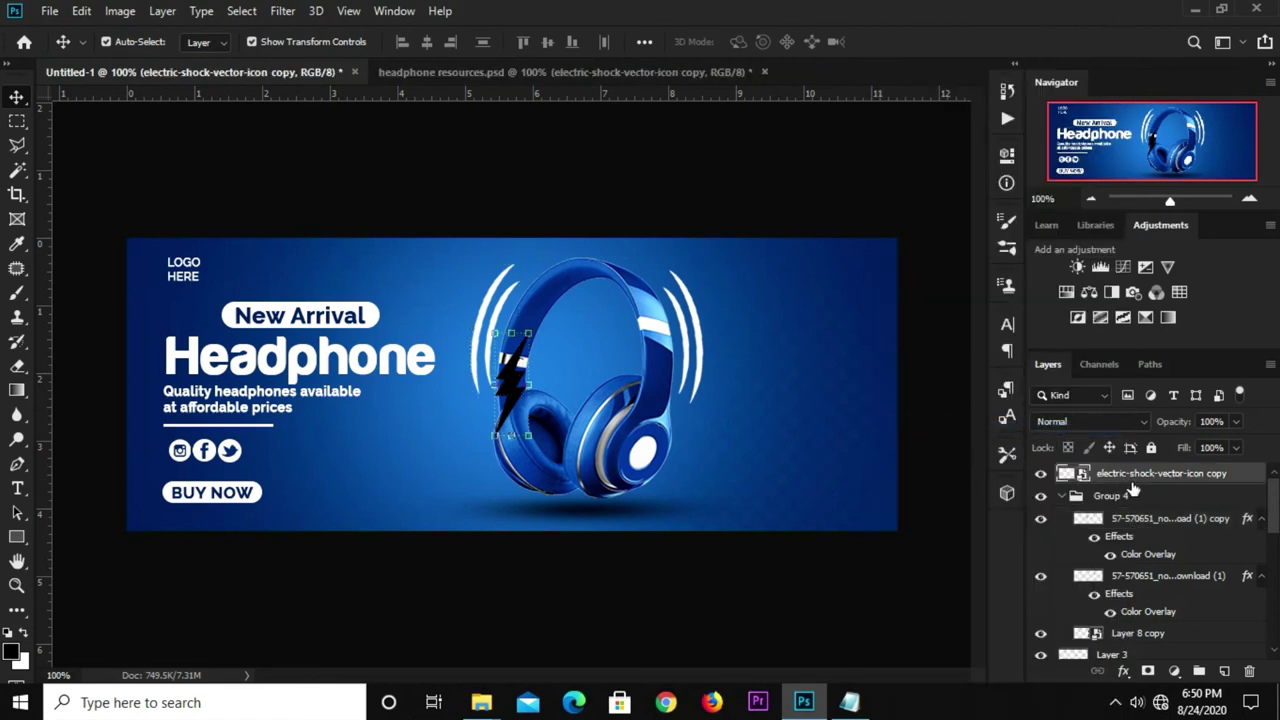
right_click(1133, 485)
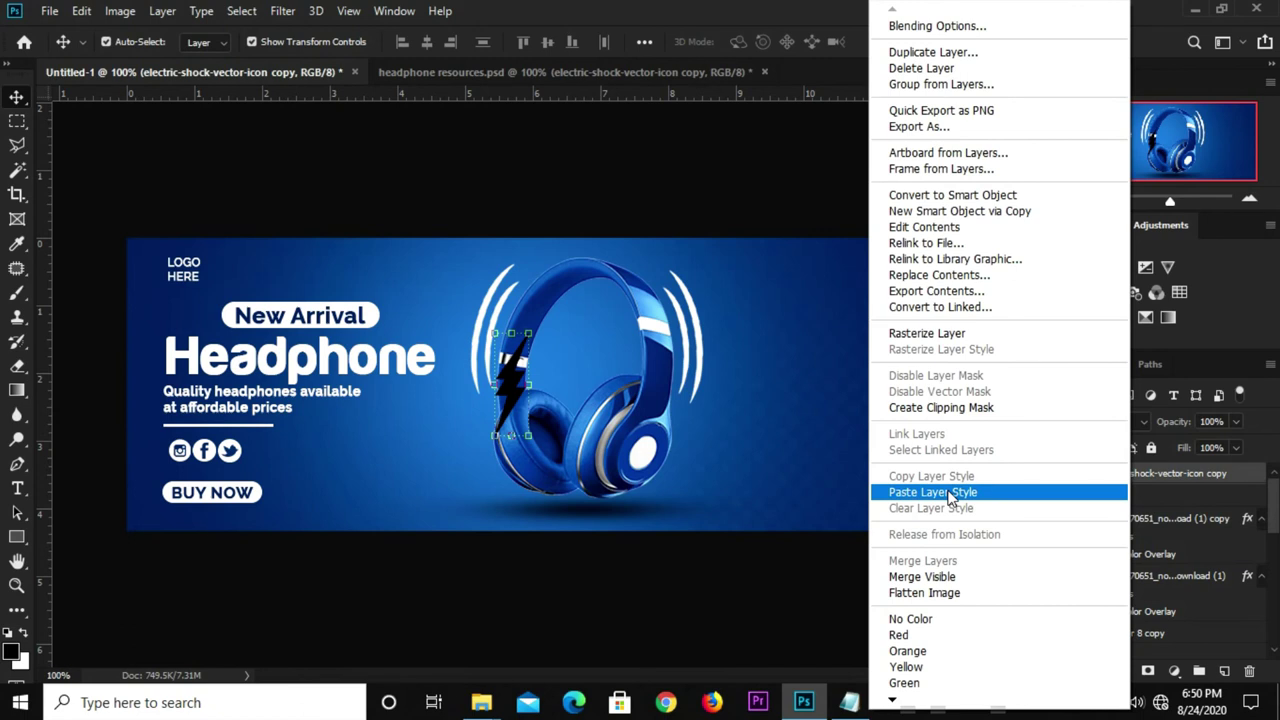
left_click(962, 491)
left_click_drag(507, 394, 568, 360)
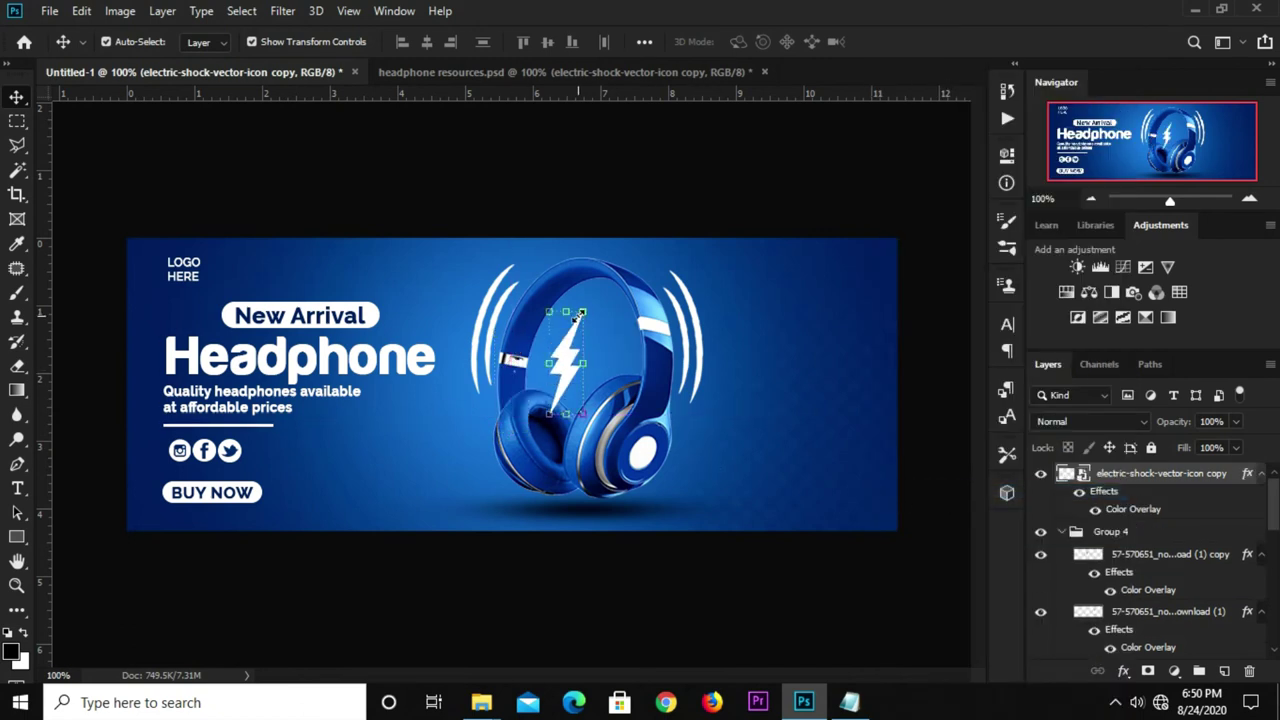
key("ctrl+t")
- Scale the bolt to 85%, then add a horizontally flipped copy tilted 13.40° beside it
left_click_drag(582, 312, 578, 326)
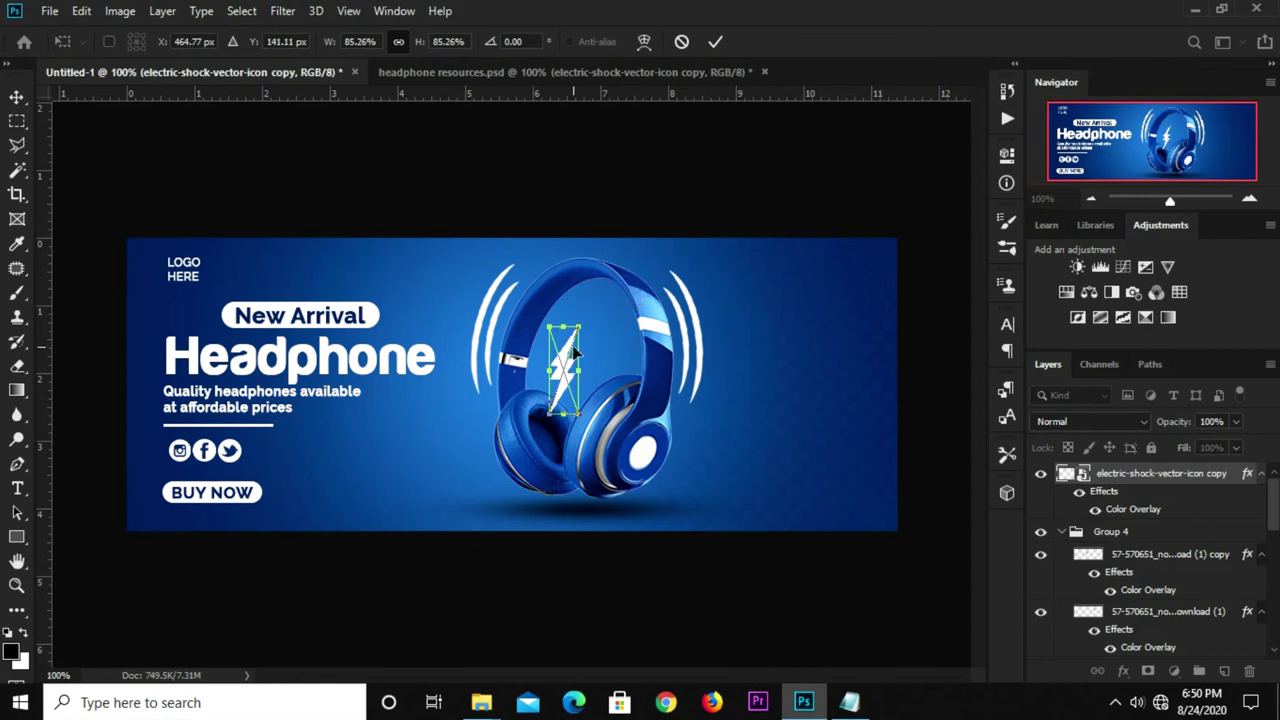
key("Return")
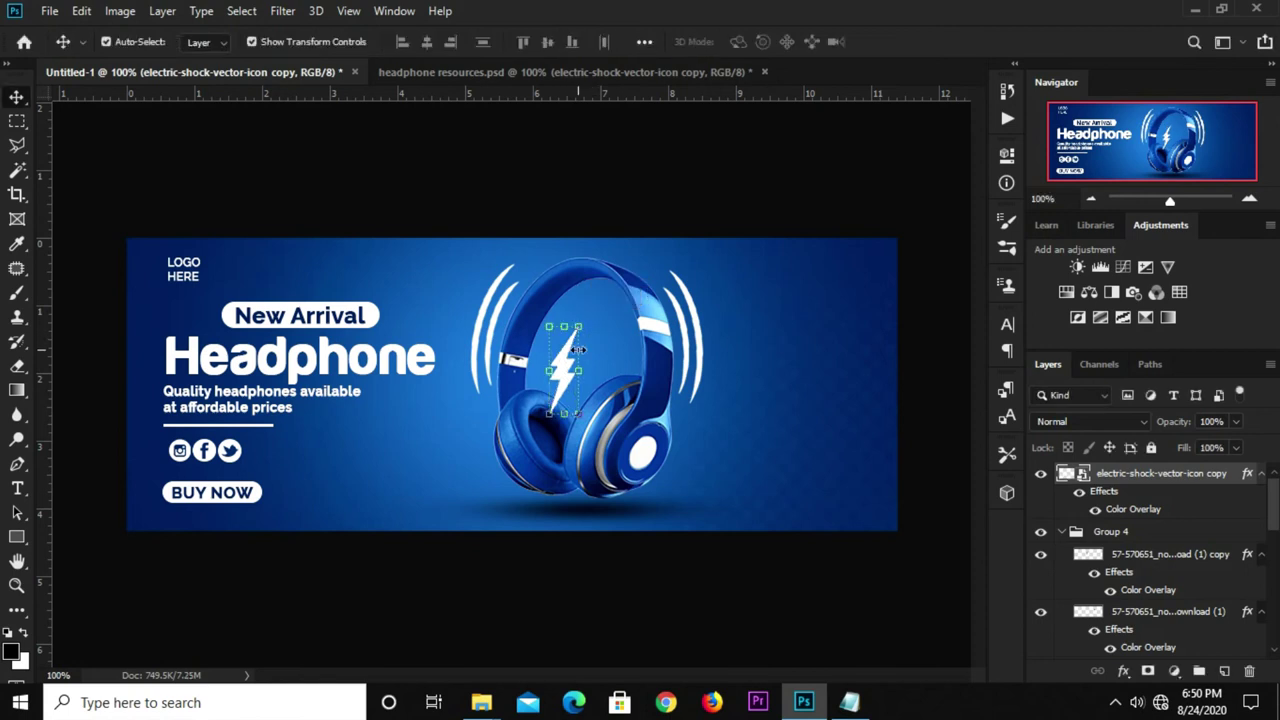
key("ctrl+j")
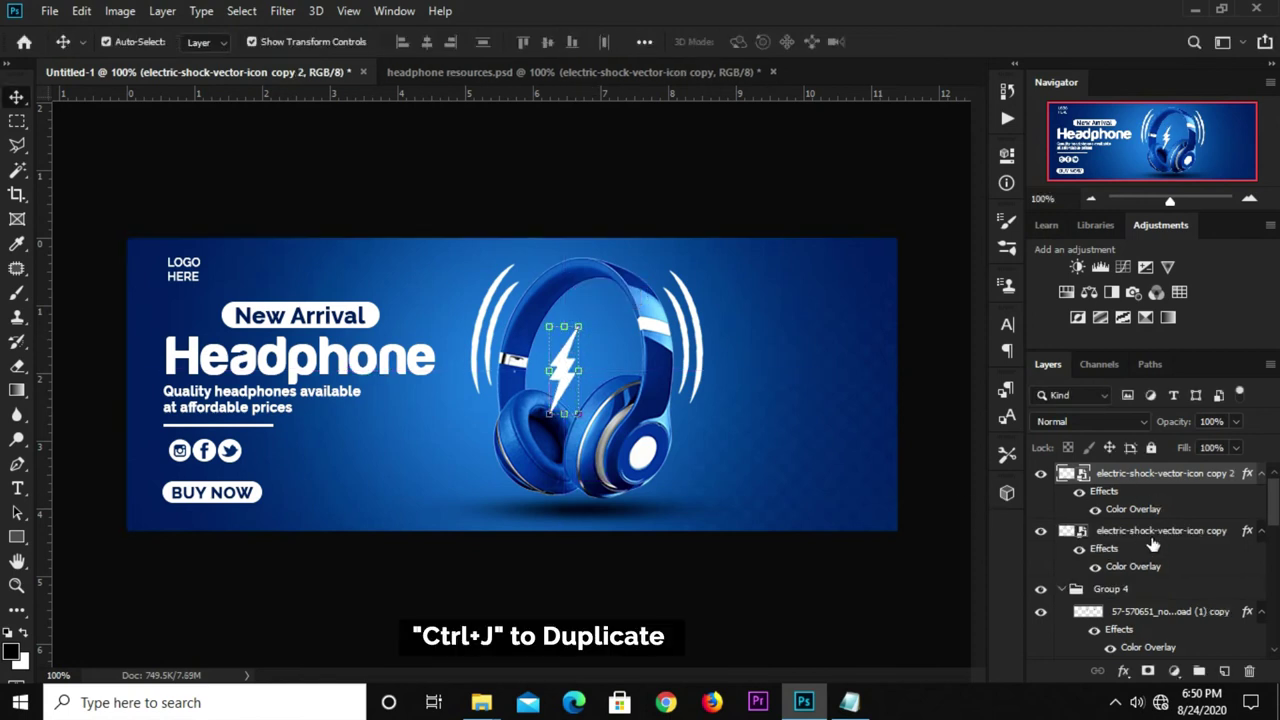
key("ctrl+t")
right_click(553, 350)
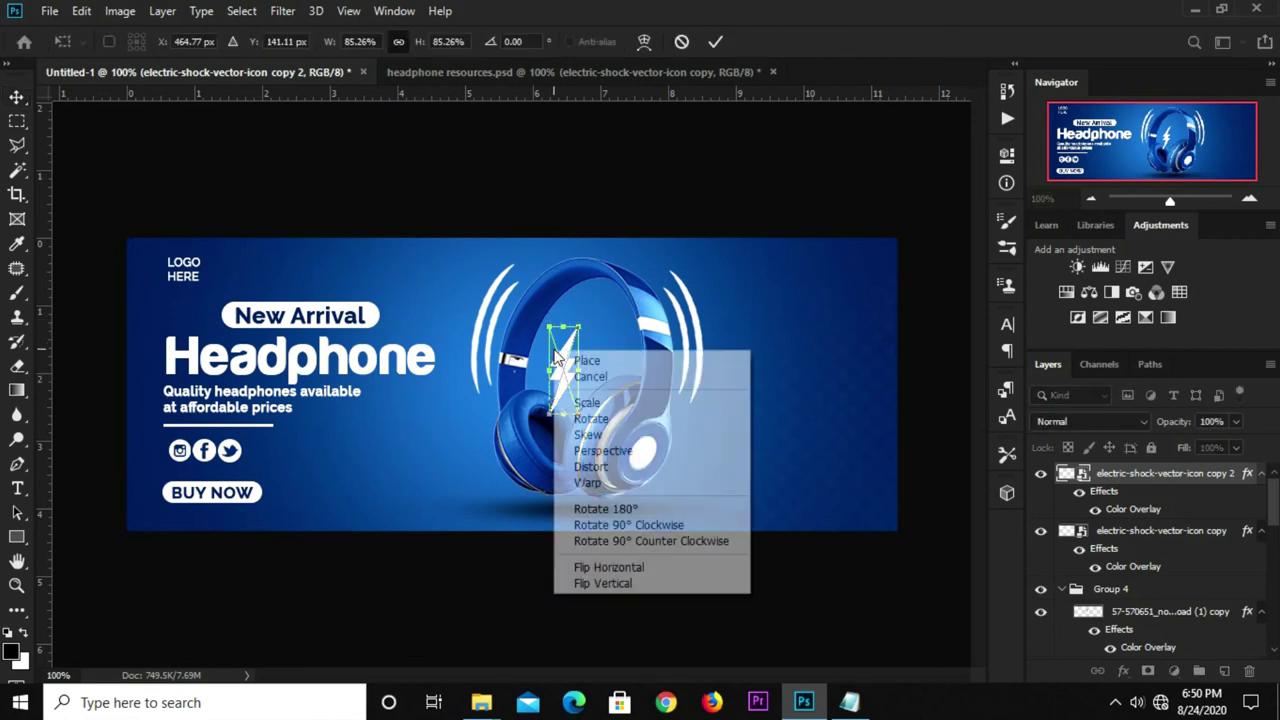
left_click(619, 568)
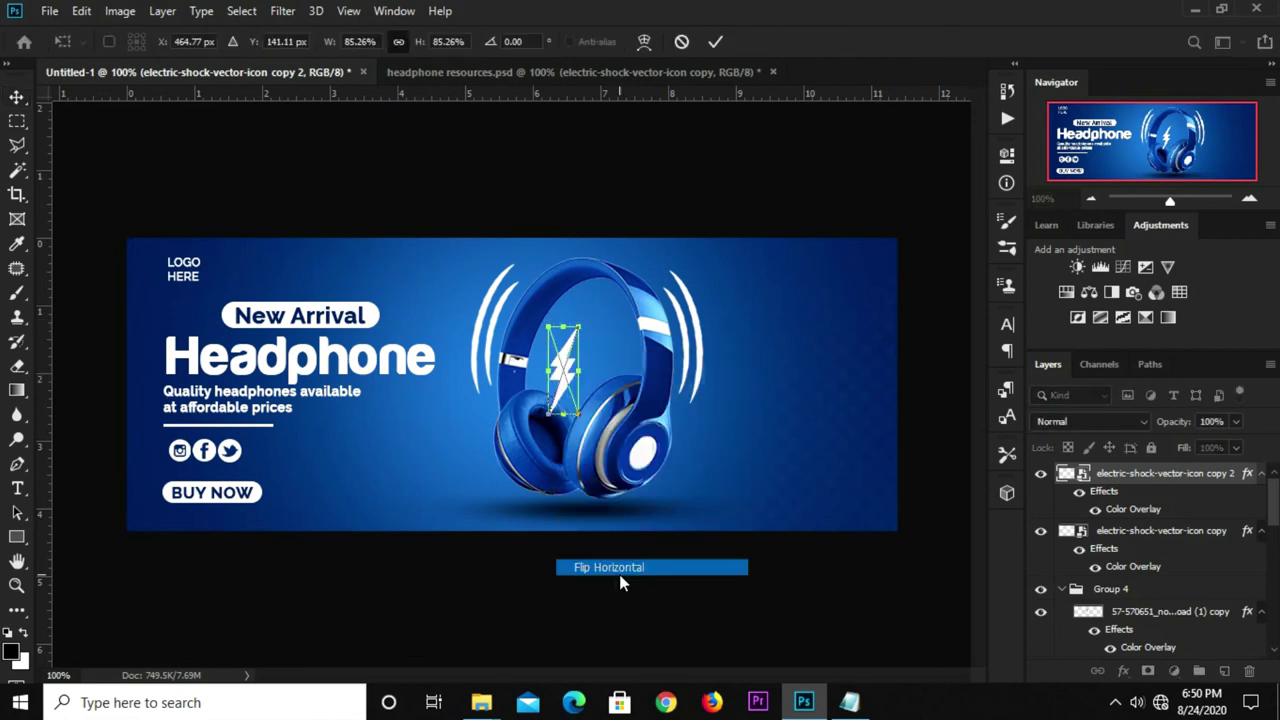
mouse_move(577, 353)
left_mouse_down()
mouse_move(599, 356)
mouse_move(627, 321)
mouse_move(604, 373)
left_mouse_up()
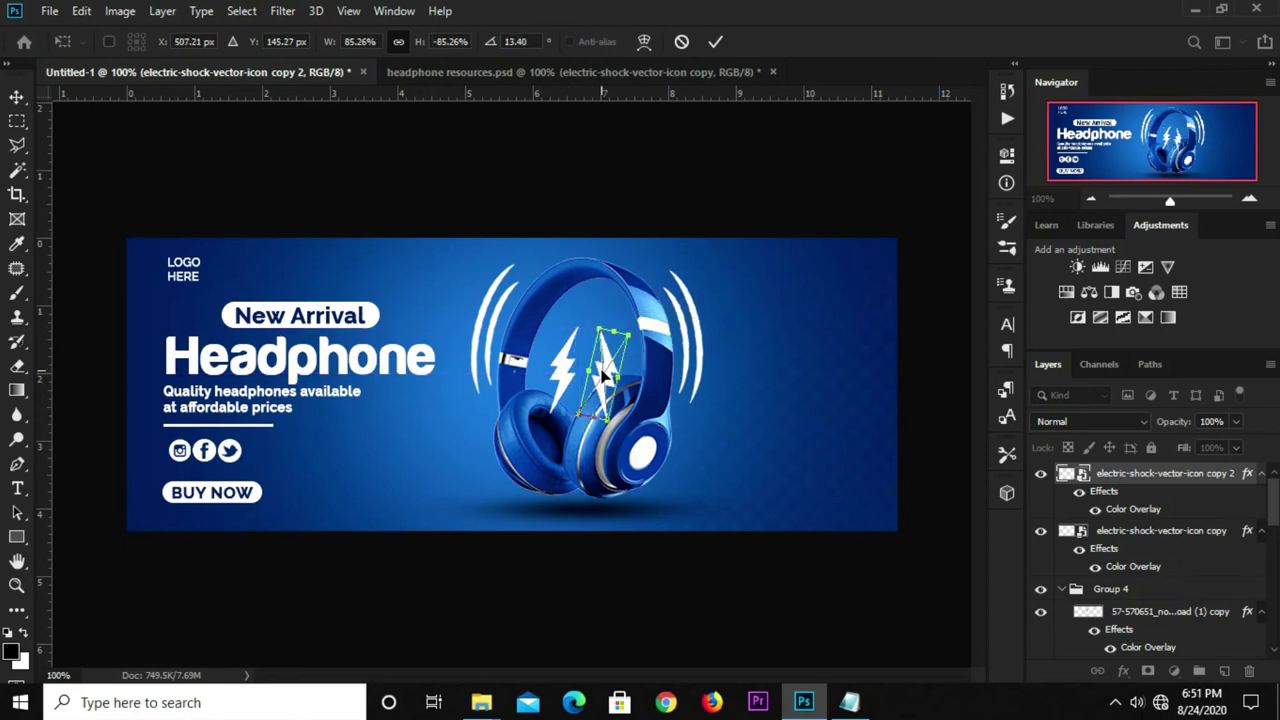
key("Left")
key("Left")
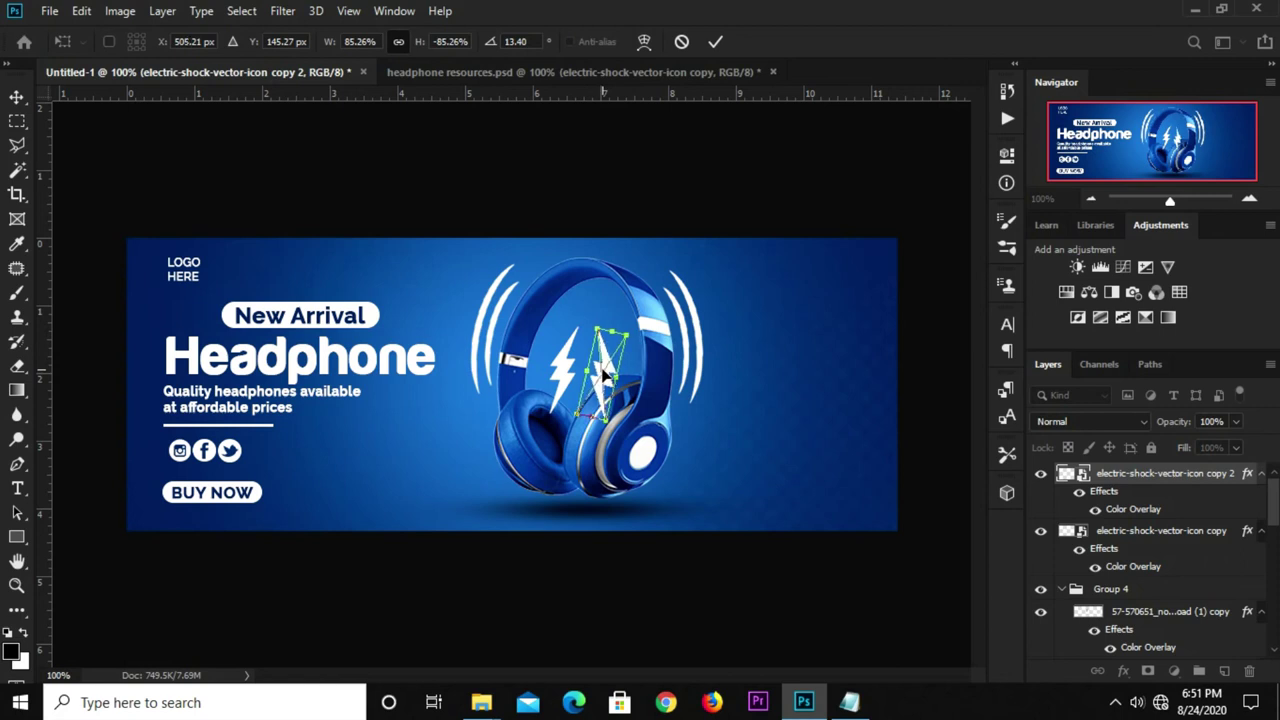
key("Return")
left_click(686, 196)
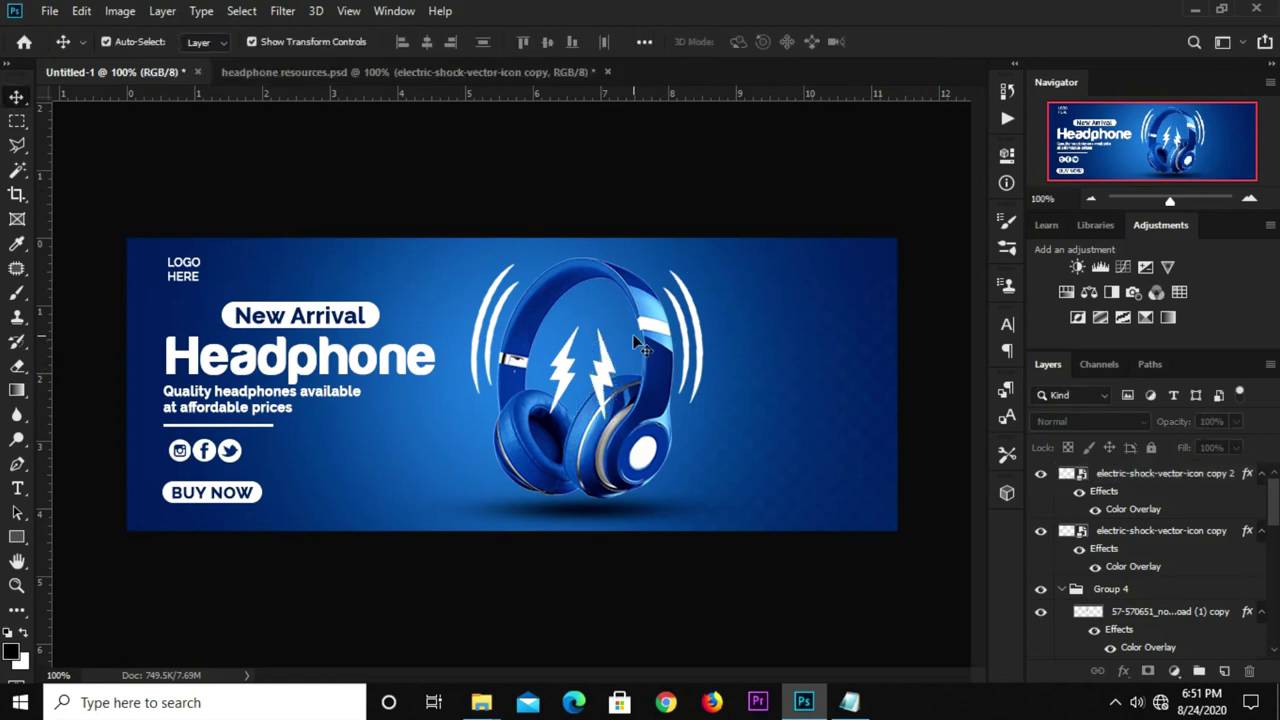
- Load the headphones' outline as a selection
left_click(645, 435)
scroll(1100, 575, "down", 2)
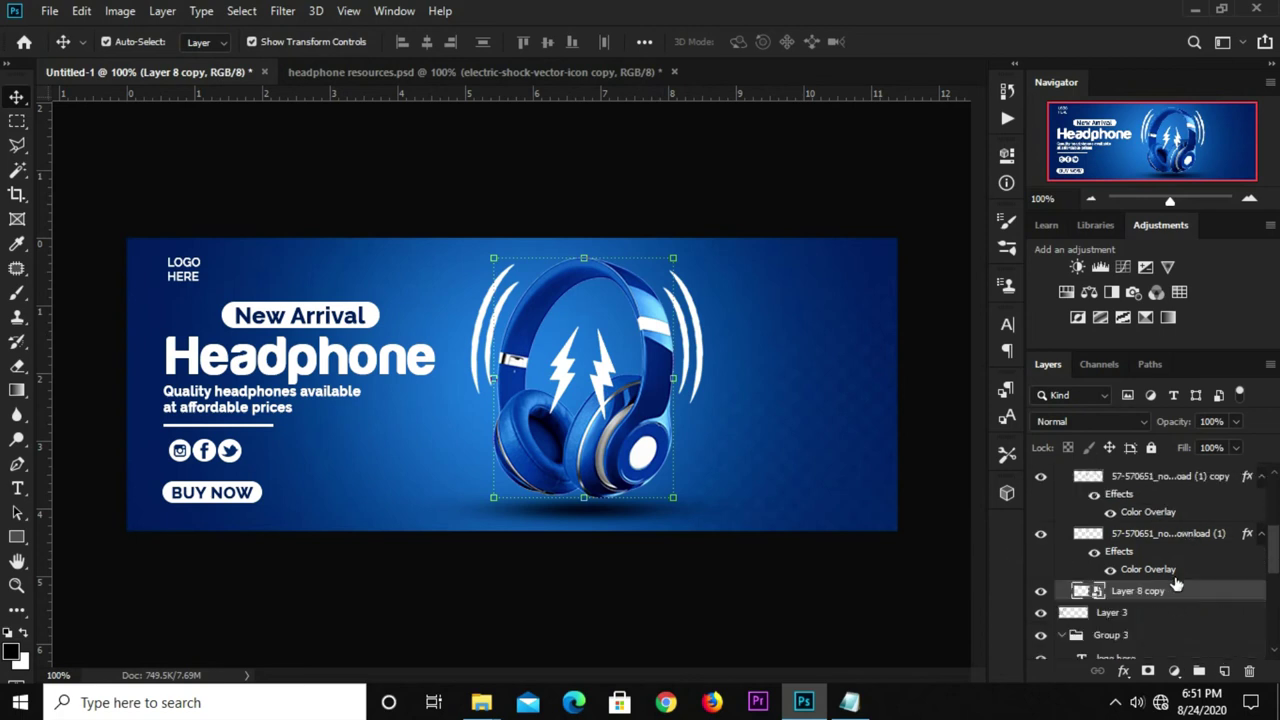
scroll(1083, 553, "down", 2)
double_click(1081, 534)
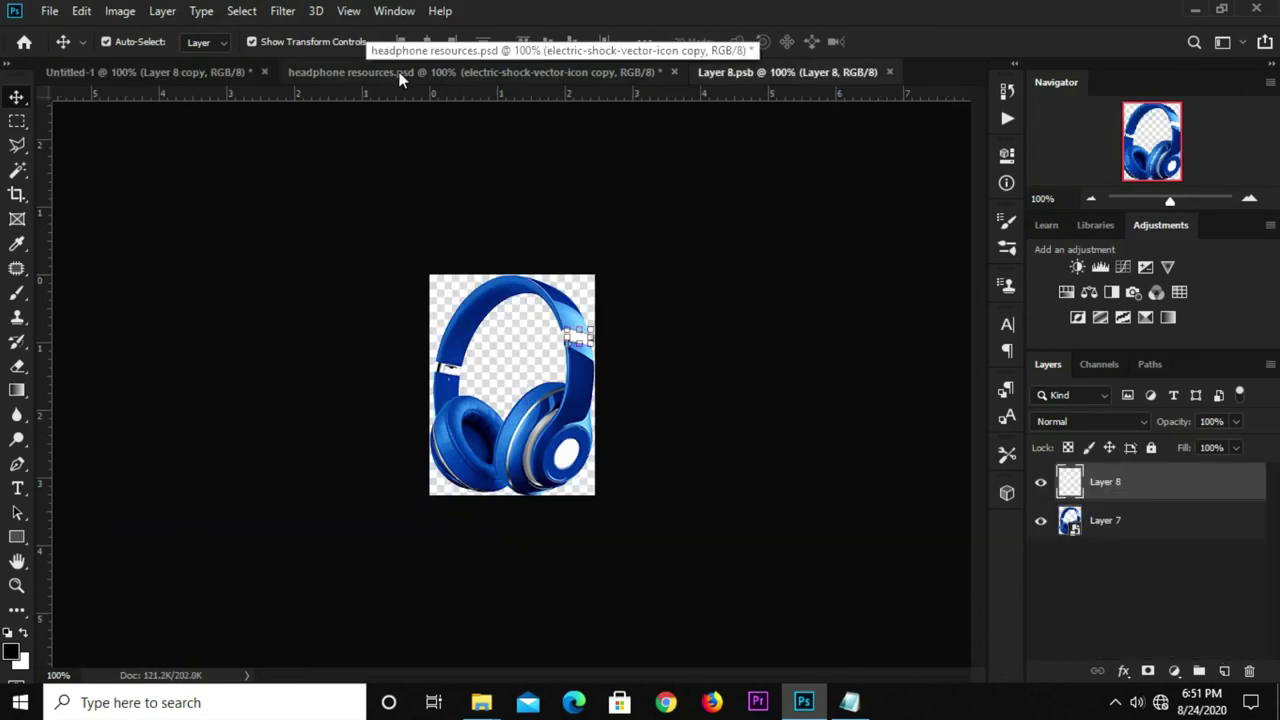
left_click(889, 72)
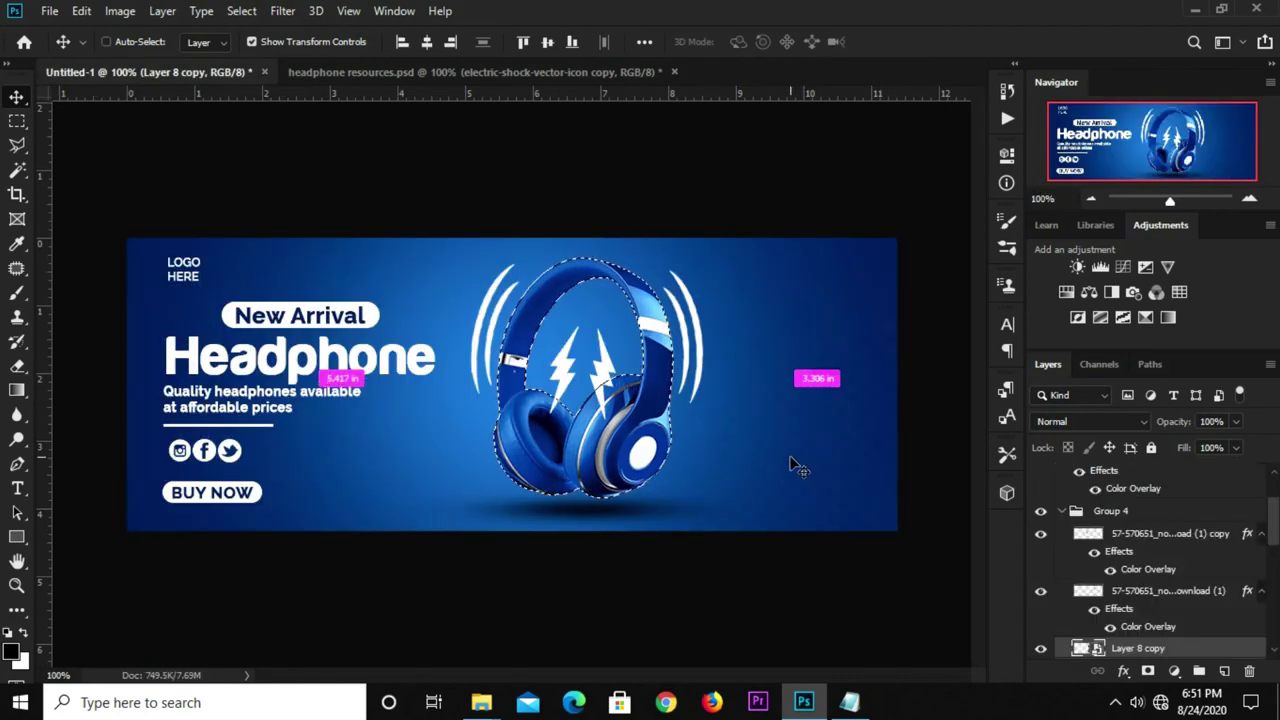
key("ctrl+d")
left_click(1084, 650, "ctrl")
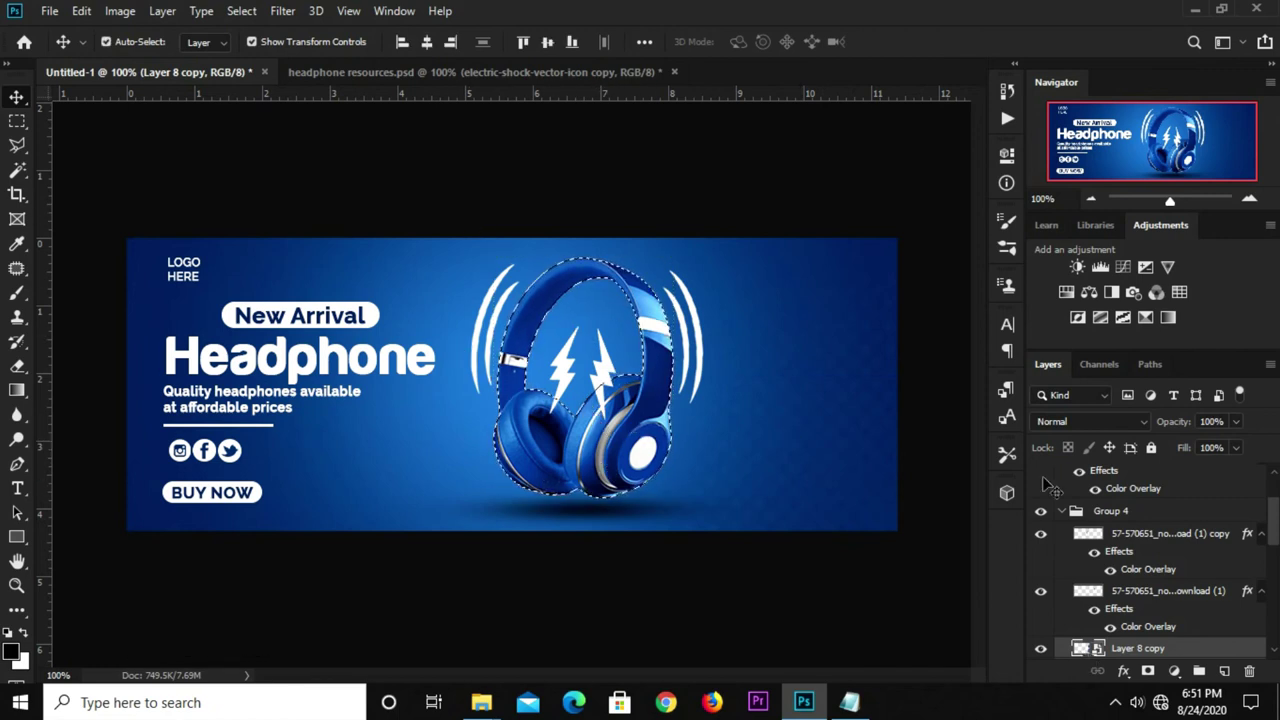
scroll(1053, 488, "up", 2)
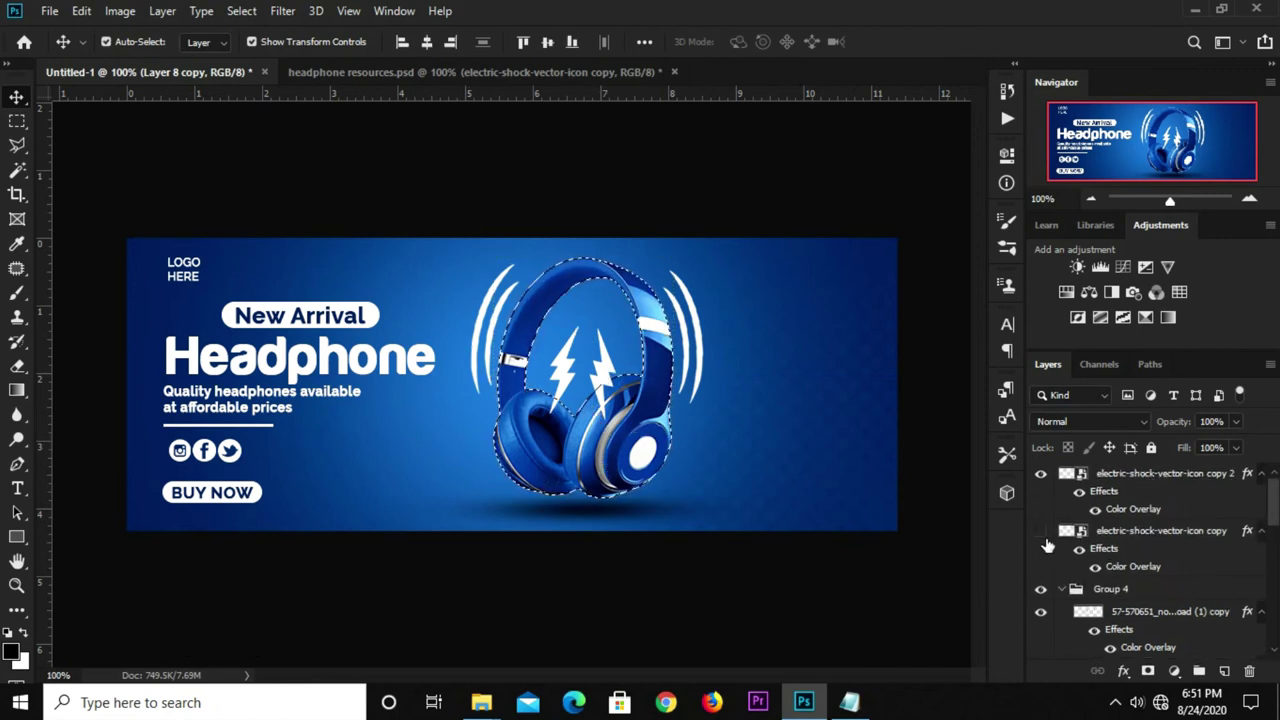
- Add an inverted layer mask to the mirrored bolt copy, then return to headphone resources.psd
left_click(1127, 478)
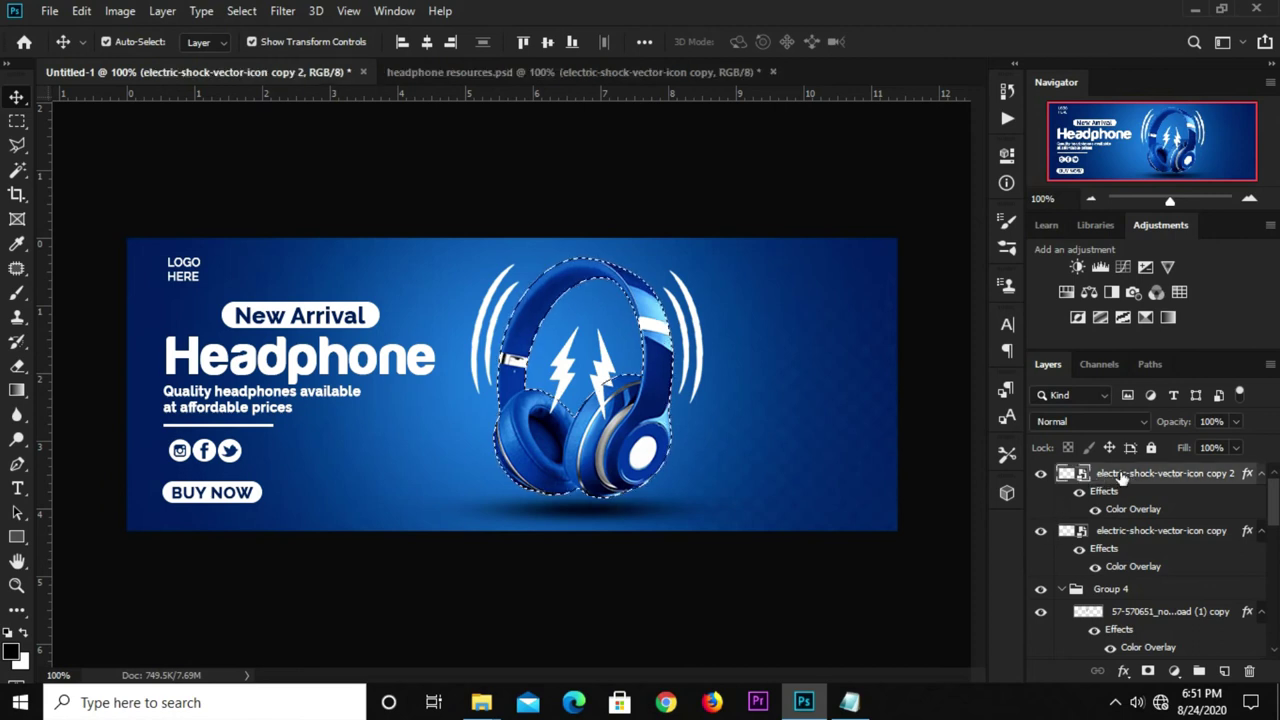
left_click(1148, 671)
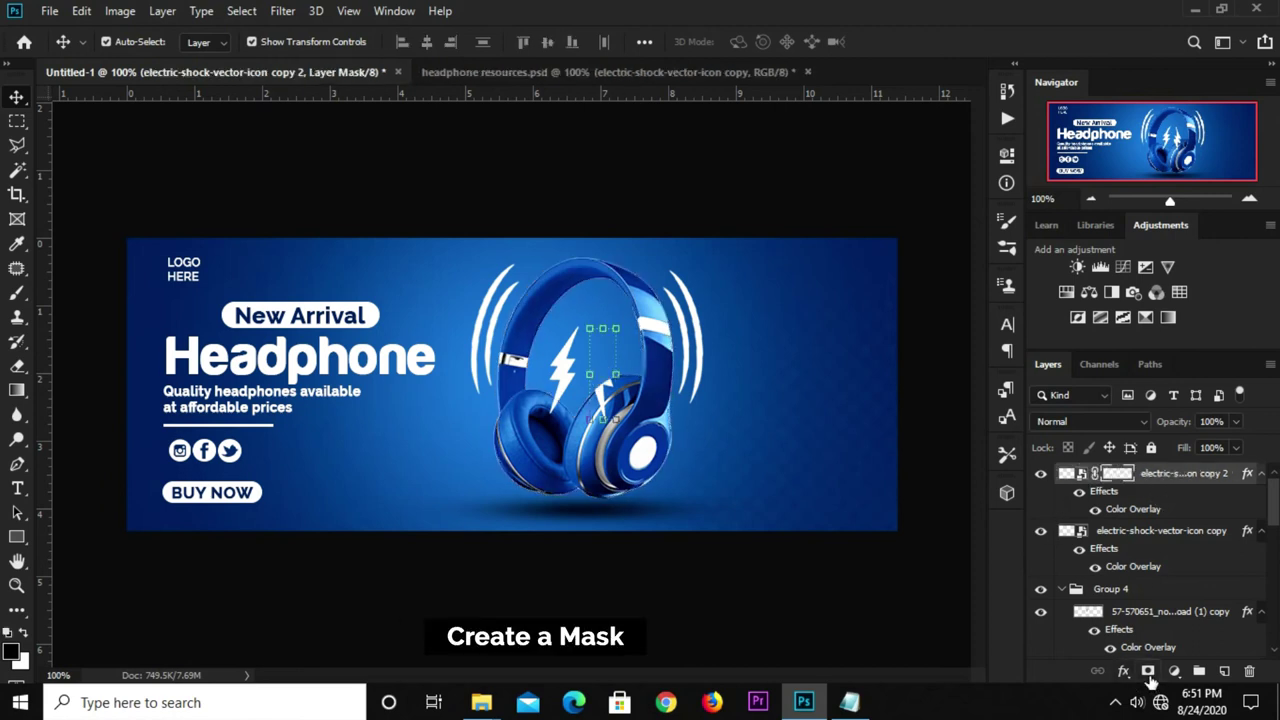
key("ctrl+i")
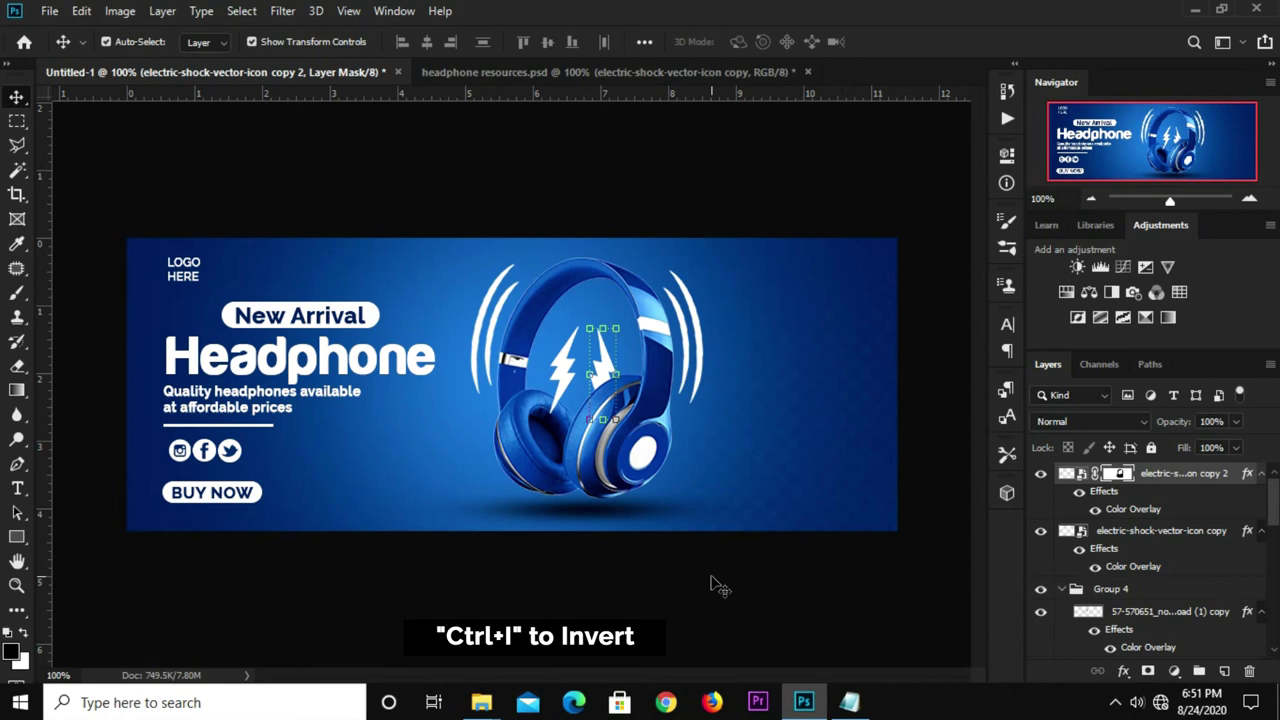
left_click(718, 586)
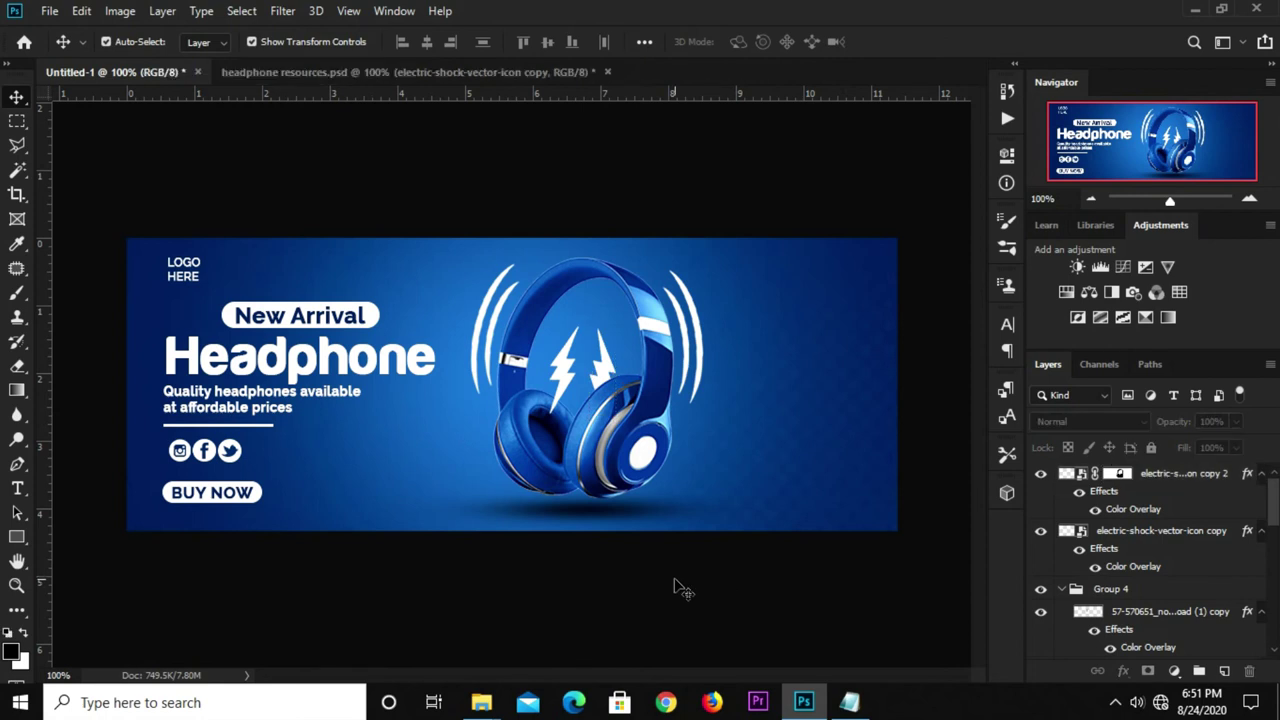
left_click(468, 74)
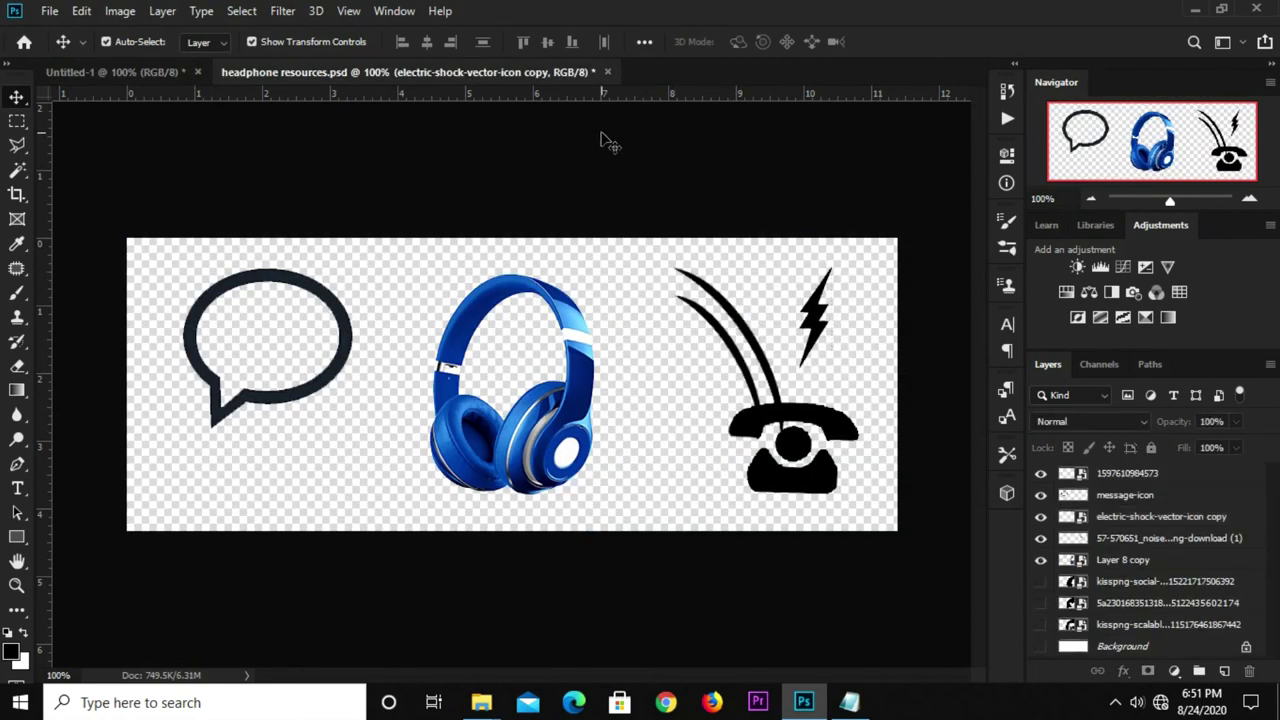
- Drag the message-icon speech bubble from the resources file into the Untitled-1 banner
left_click(350, 363)
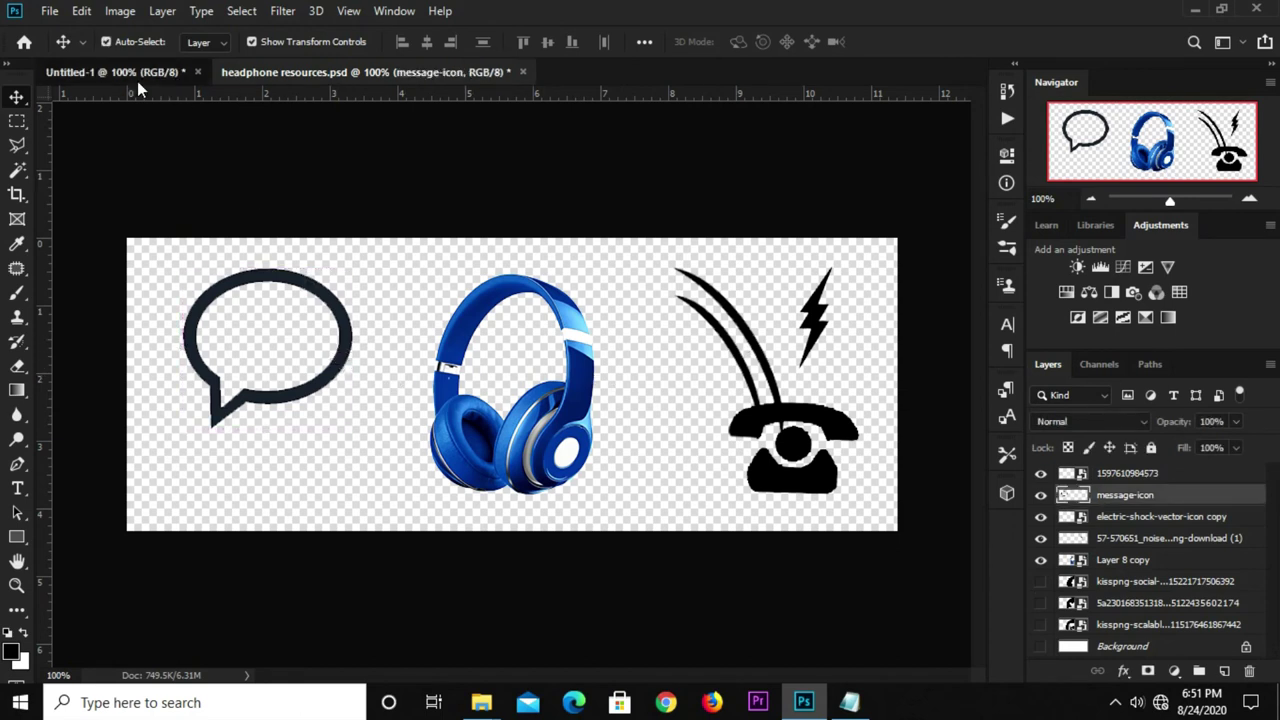
left_click_drag(137, 81, 575, 315)
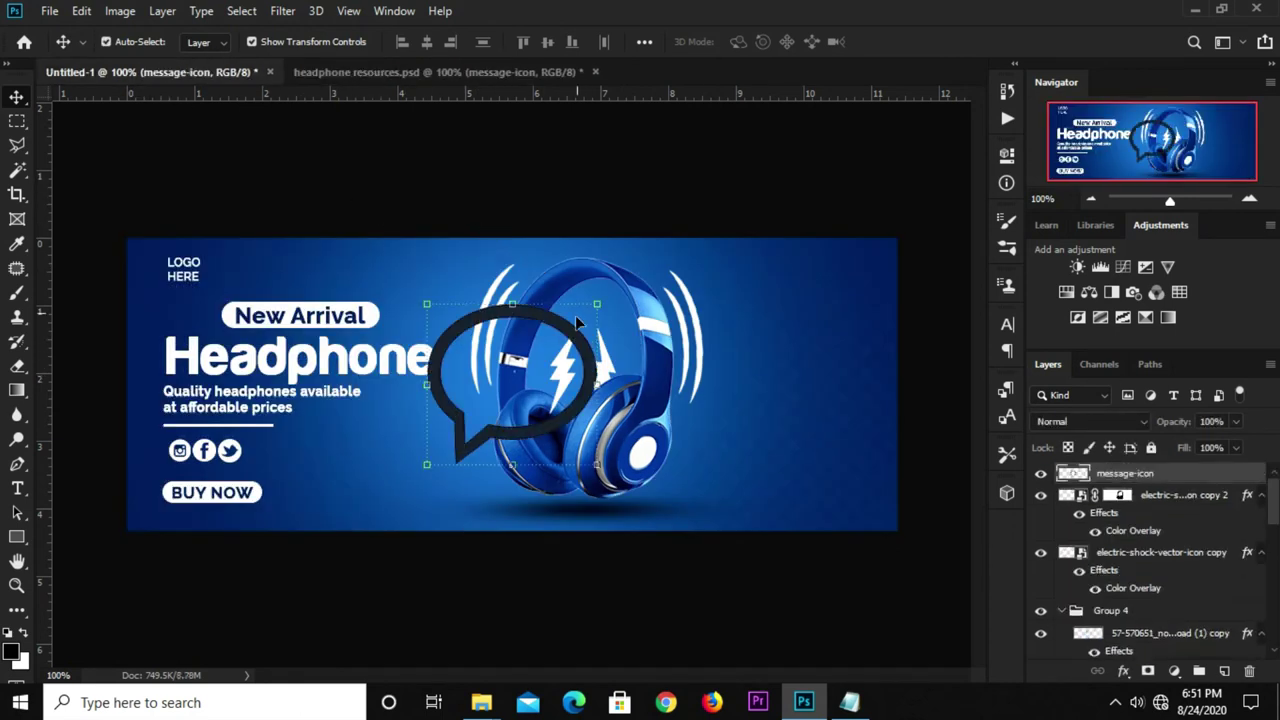
left_click(583, 305)
left_click(447, 338)
- Scale the speech bubble to about 62%, move it right of the headphones and straighten it
key("ctrl+t")
mouse_move(611, 300)
left_mouse_down()
mouse_move(588, 343)
mouse_move(622, 407)
left_mouse_up()
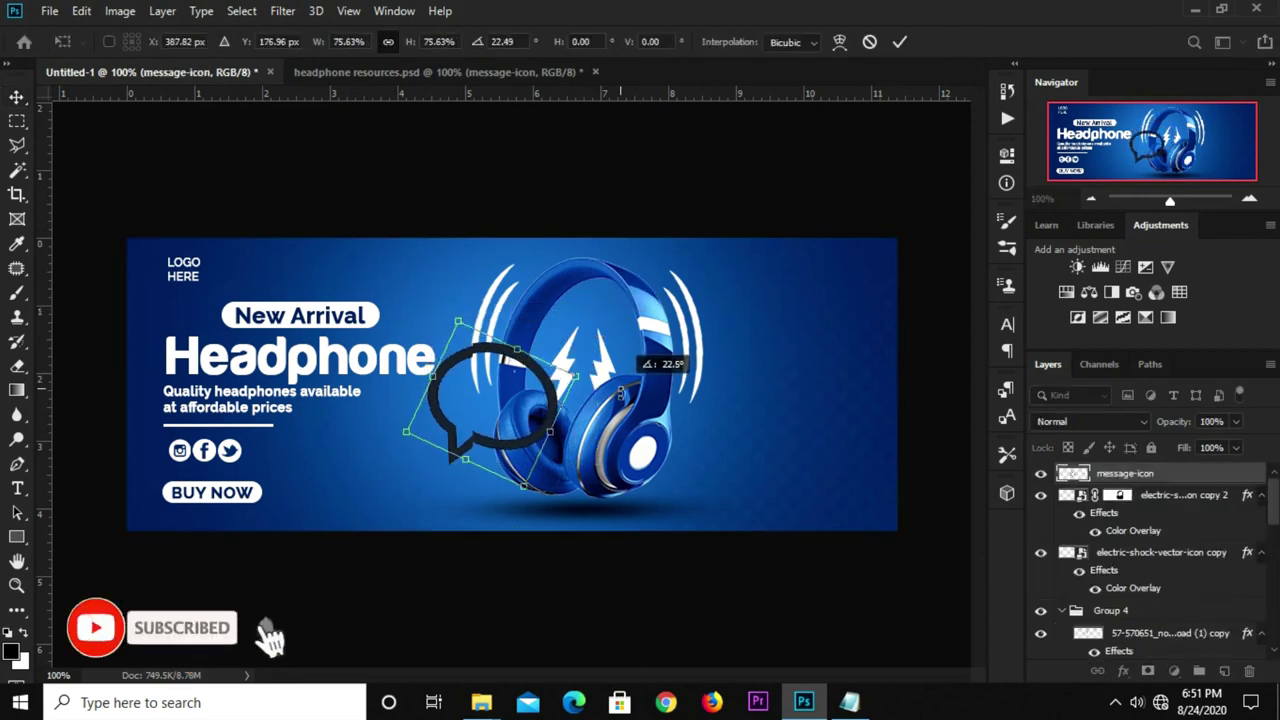
left_click_drag(446, 417, 765, 347)
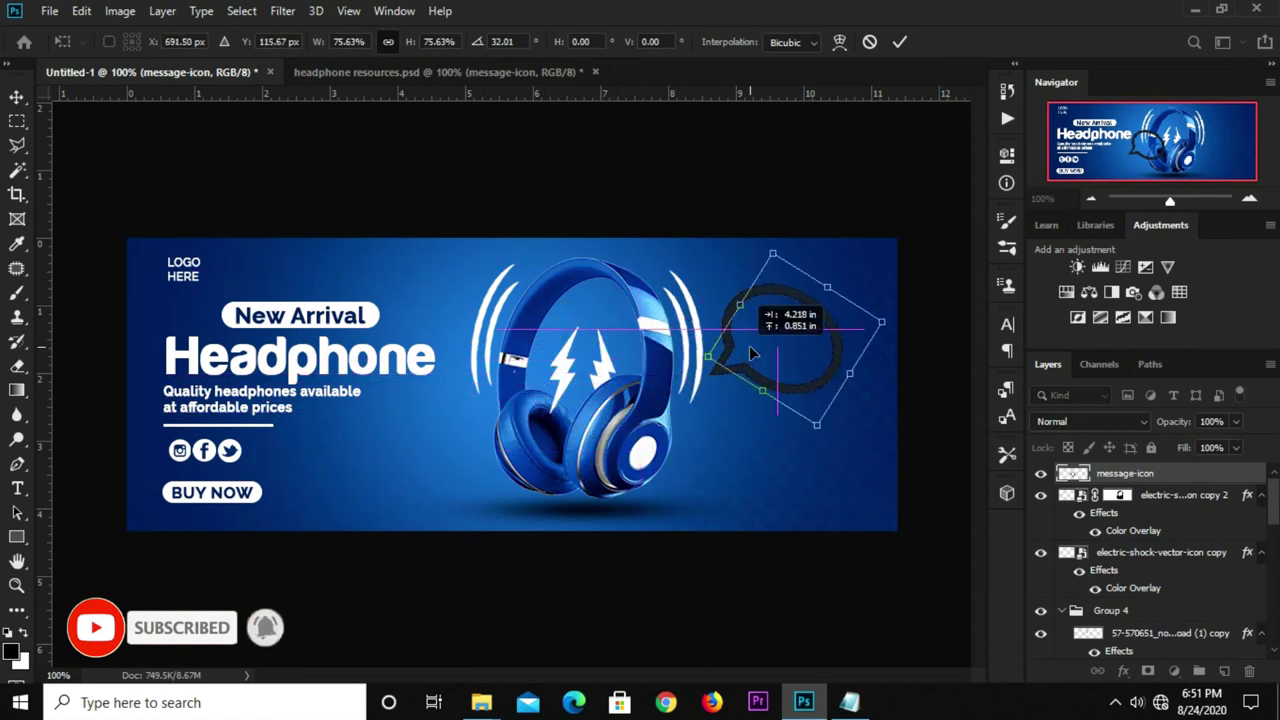
left_click_drag(899, 325, 826, 318)
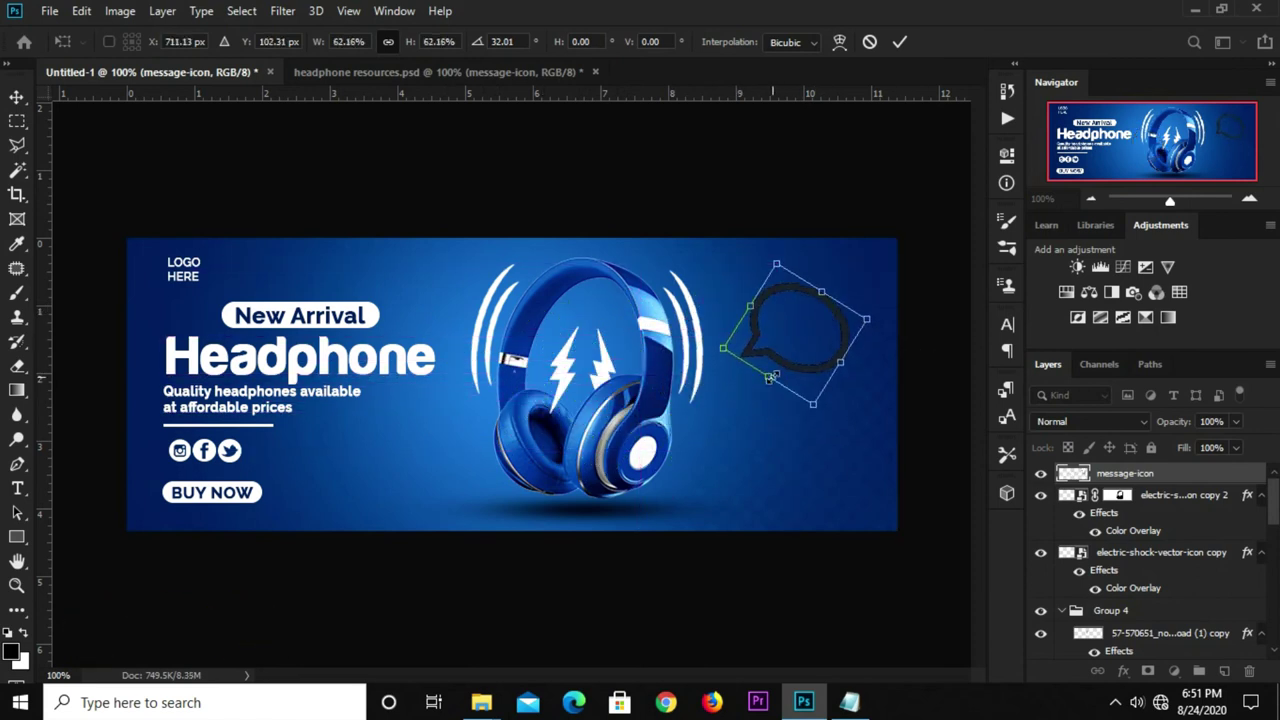
left_click_drag(770, 377, 766, 386)
- Commit the bubble's placement and paste the white overlay layer style onto it
key("Return")
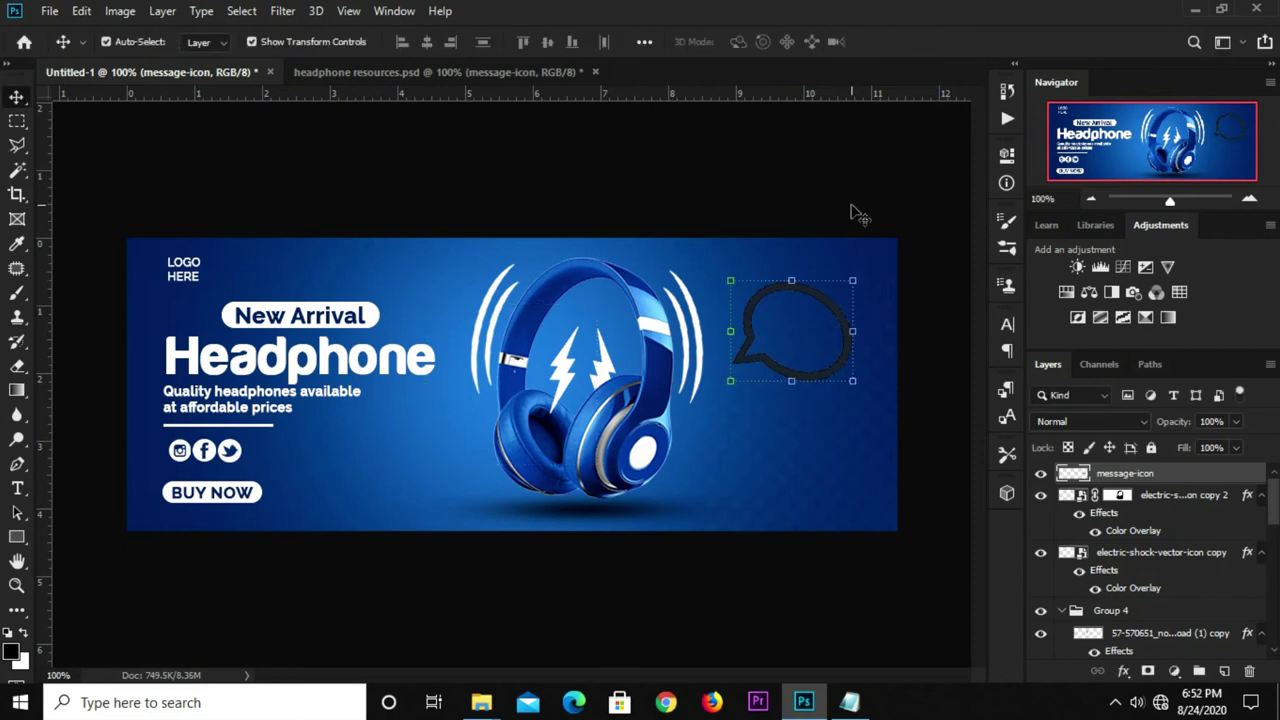
right_click(1117, 479)
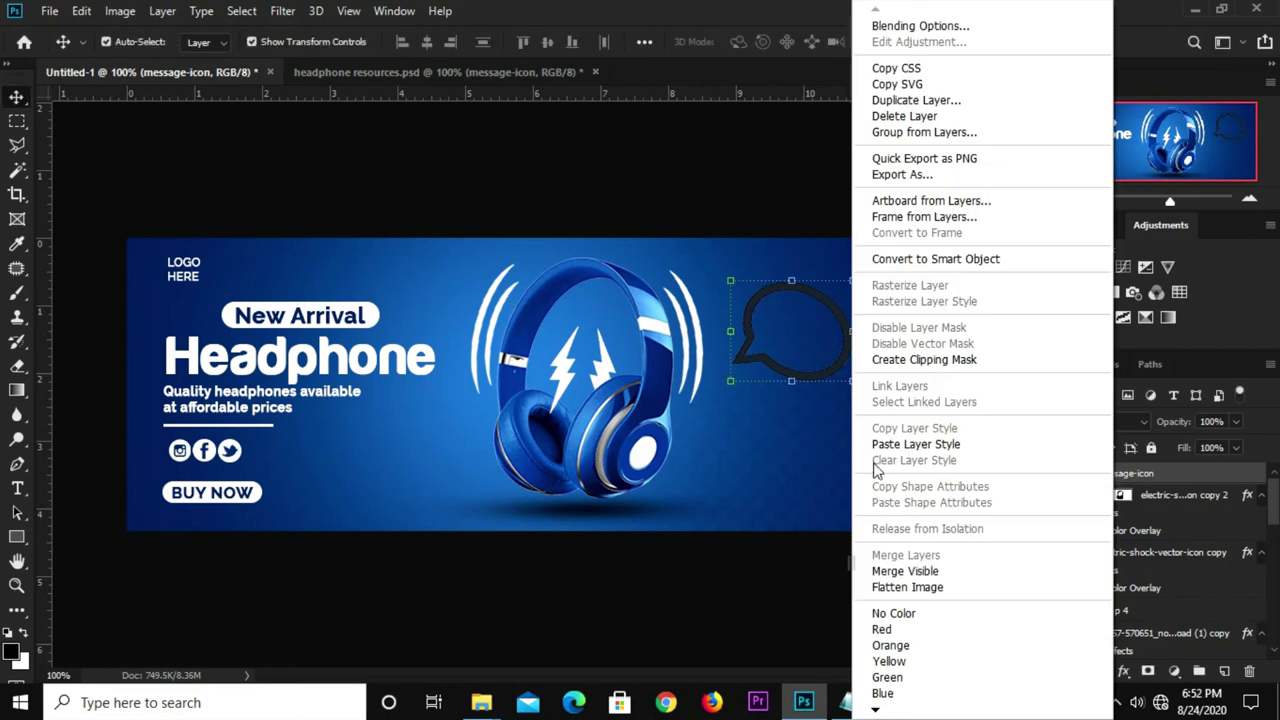
left_click(880, 445)
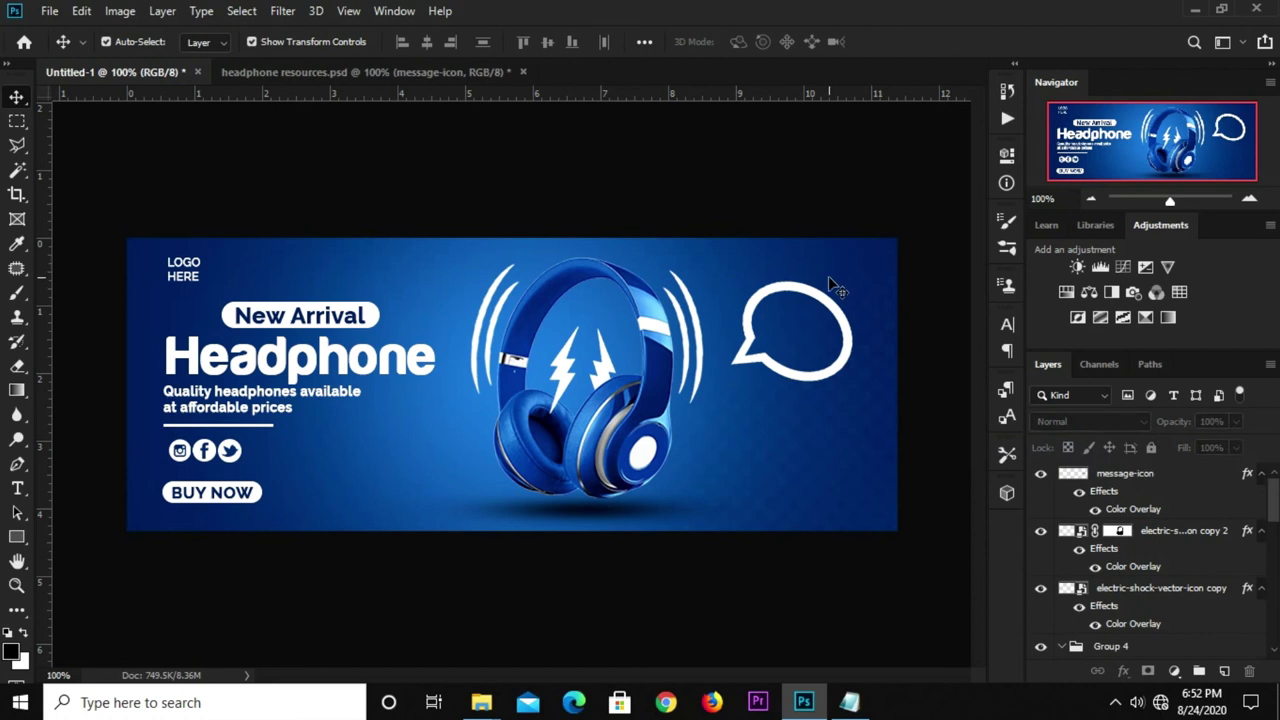
- Mask the speech bubble with its outline selection contracted by 2 pixels
left_click(828, 310)
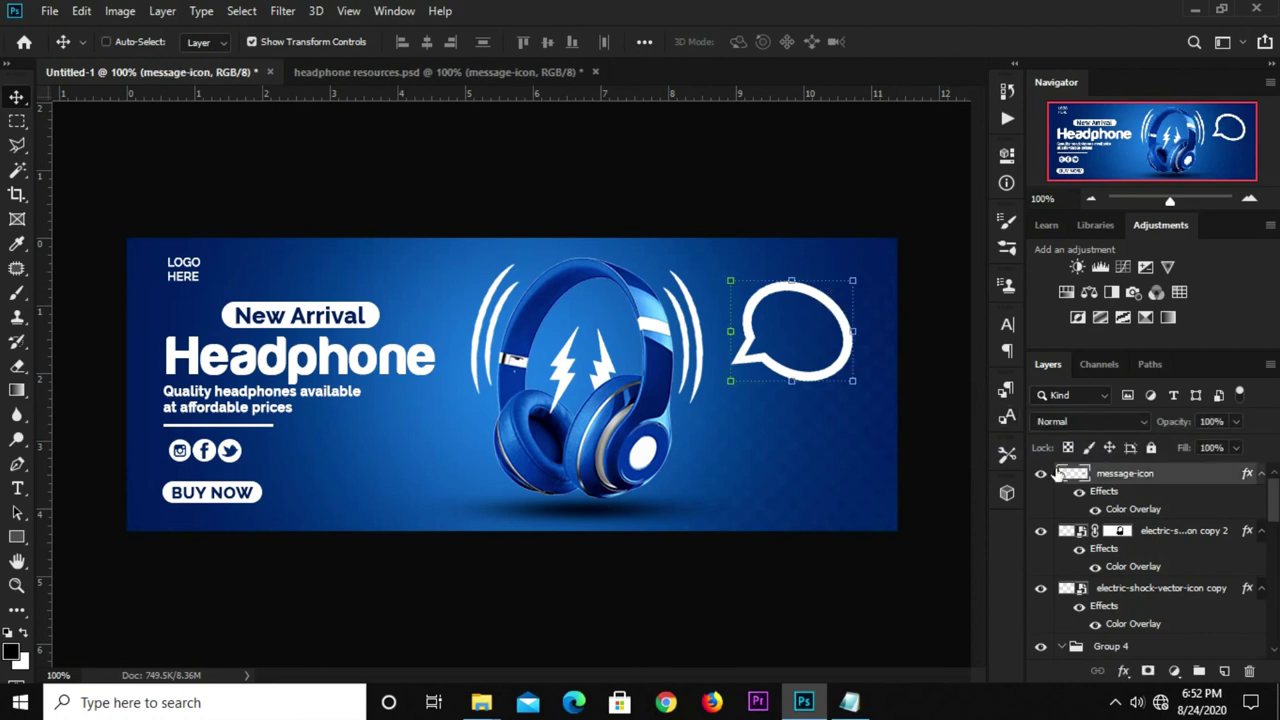
left_click(1062, 474, "ctrl")
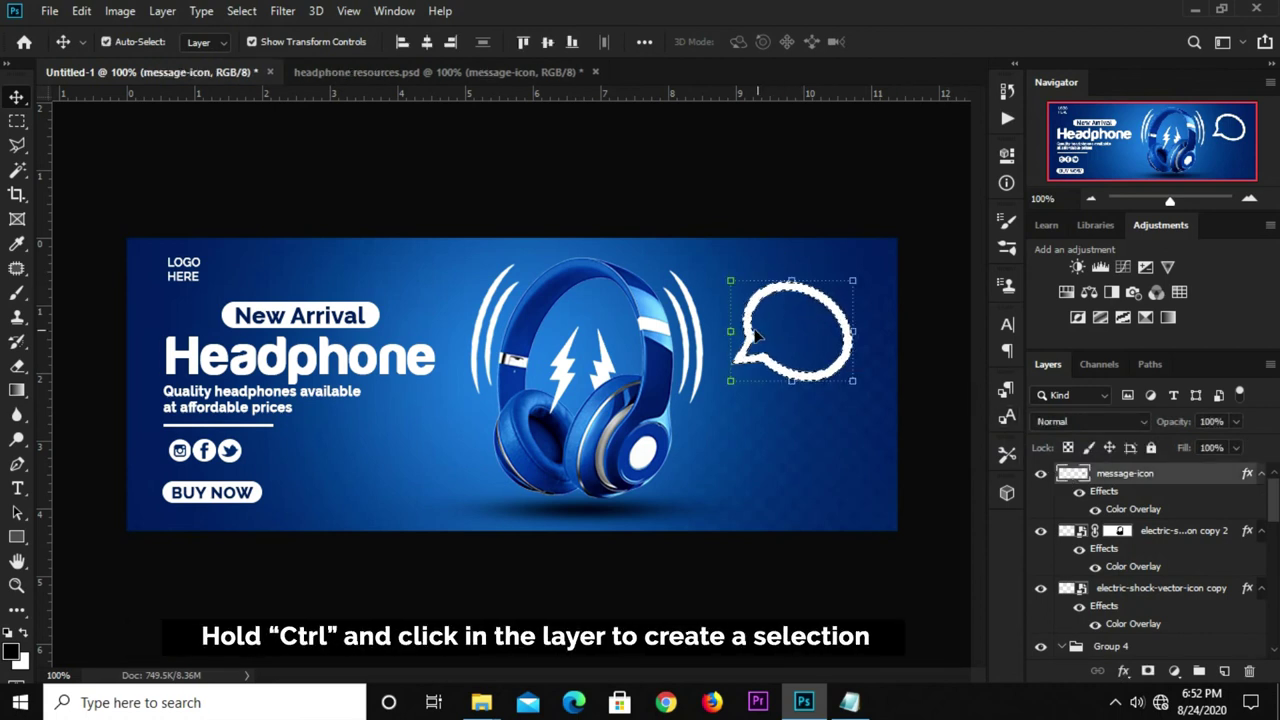
left_click(242, 11)
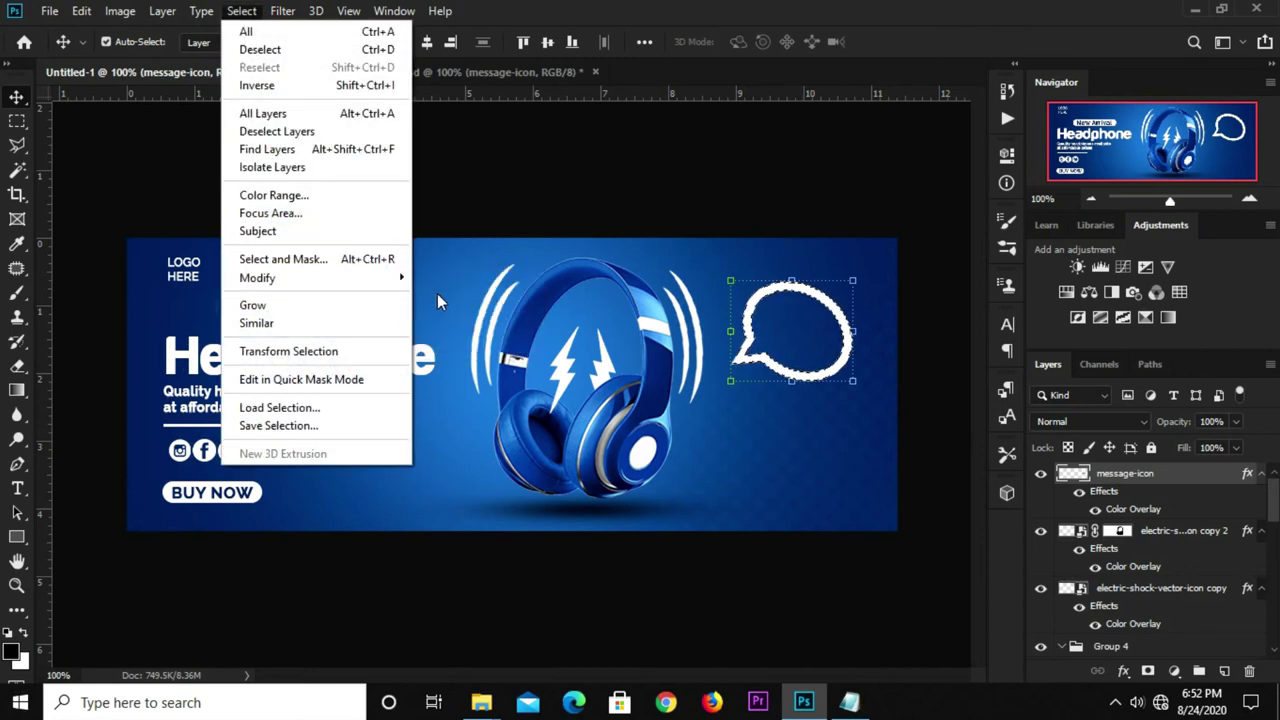
left_click(441, 331)
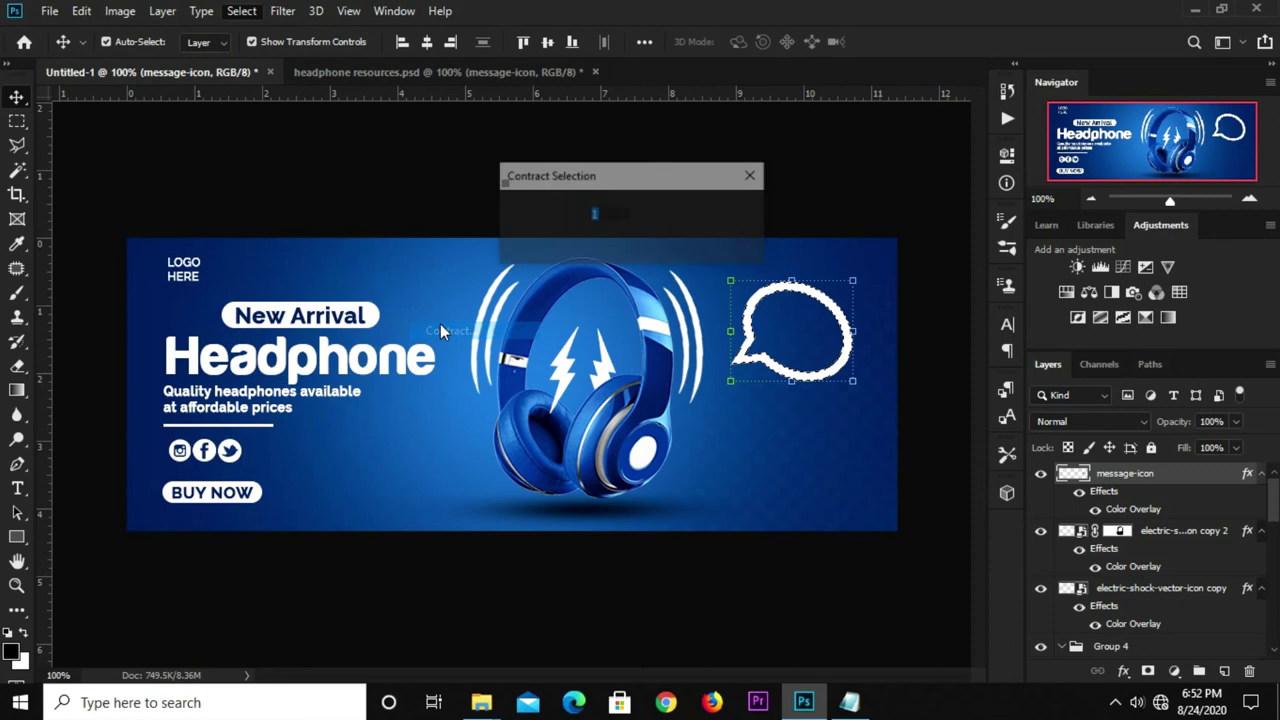
type("2")
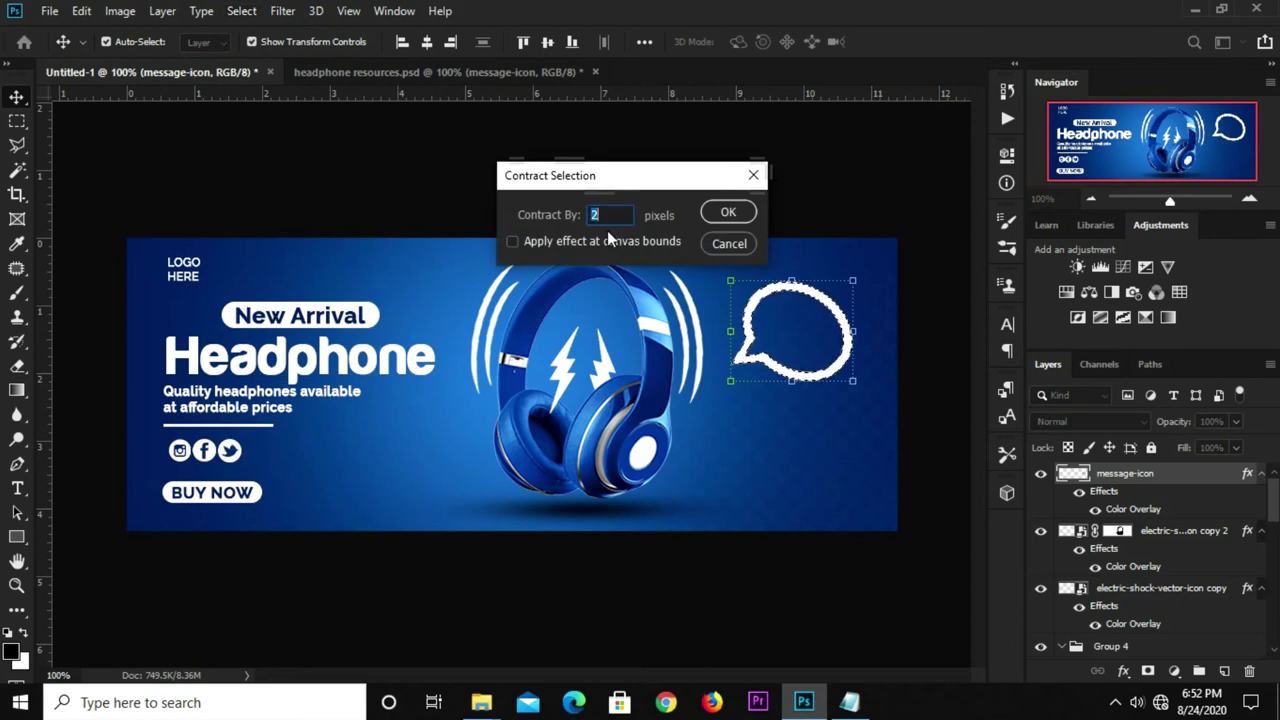
left_click(722, 212)
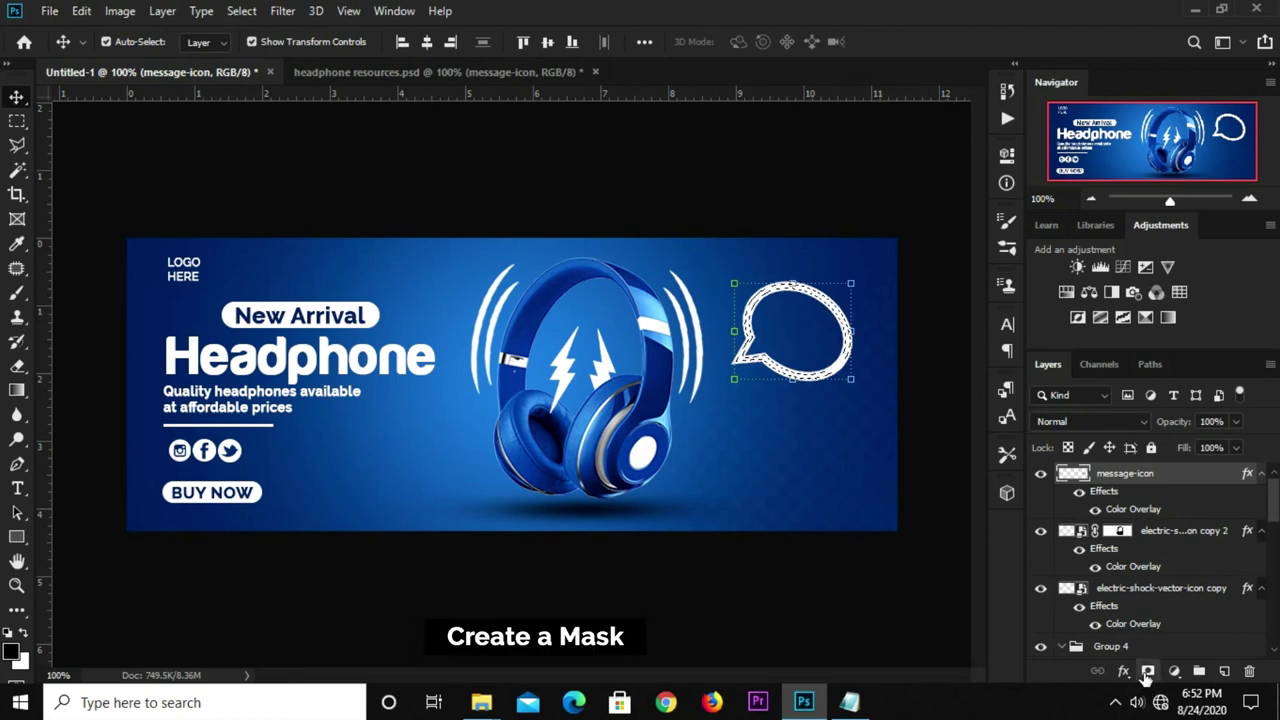
left_click(1147, 671)
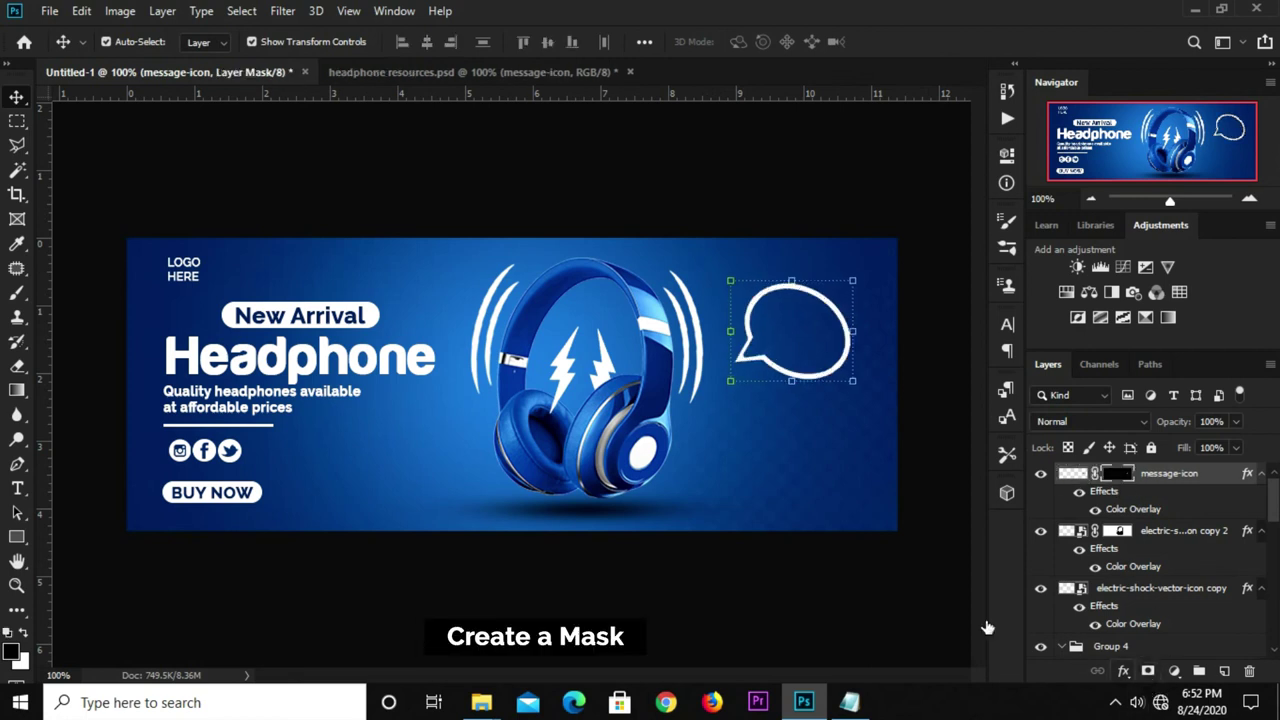
left_click(843, 580)
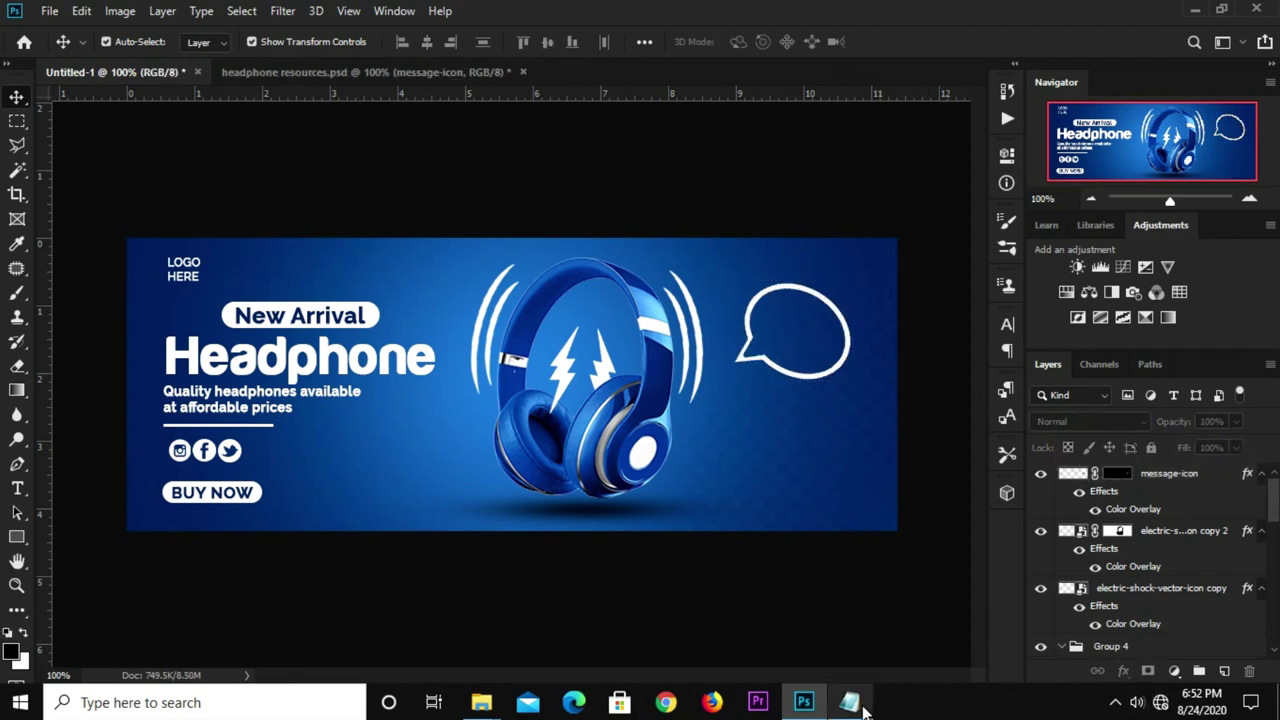
- Copy the '70%' text from the Notepad banner notes
left_click(850, 702)
left_click(180, 392)
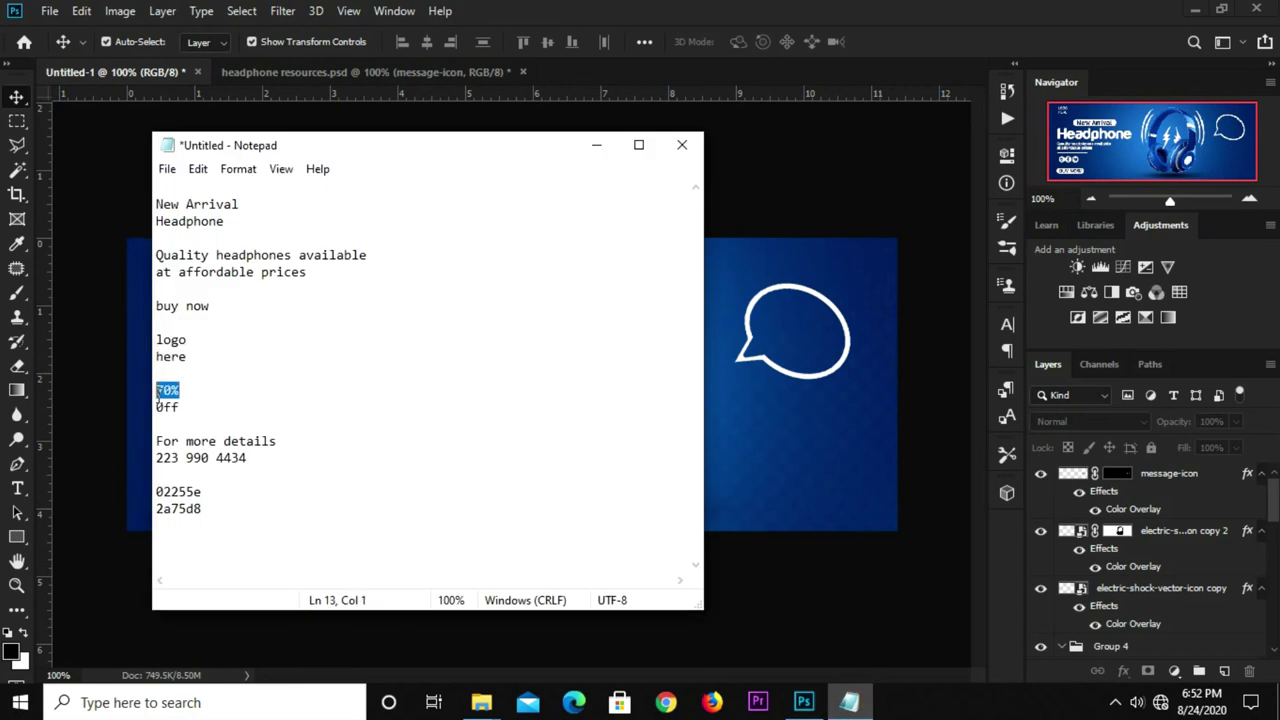
right_click(160, 392)
left_click(231, 451)
left_click(851, 13)
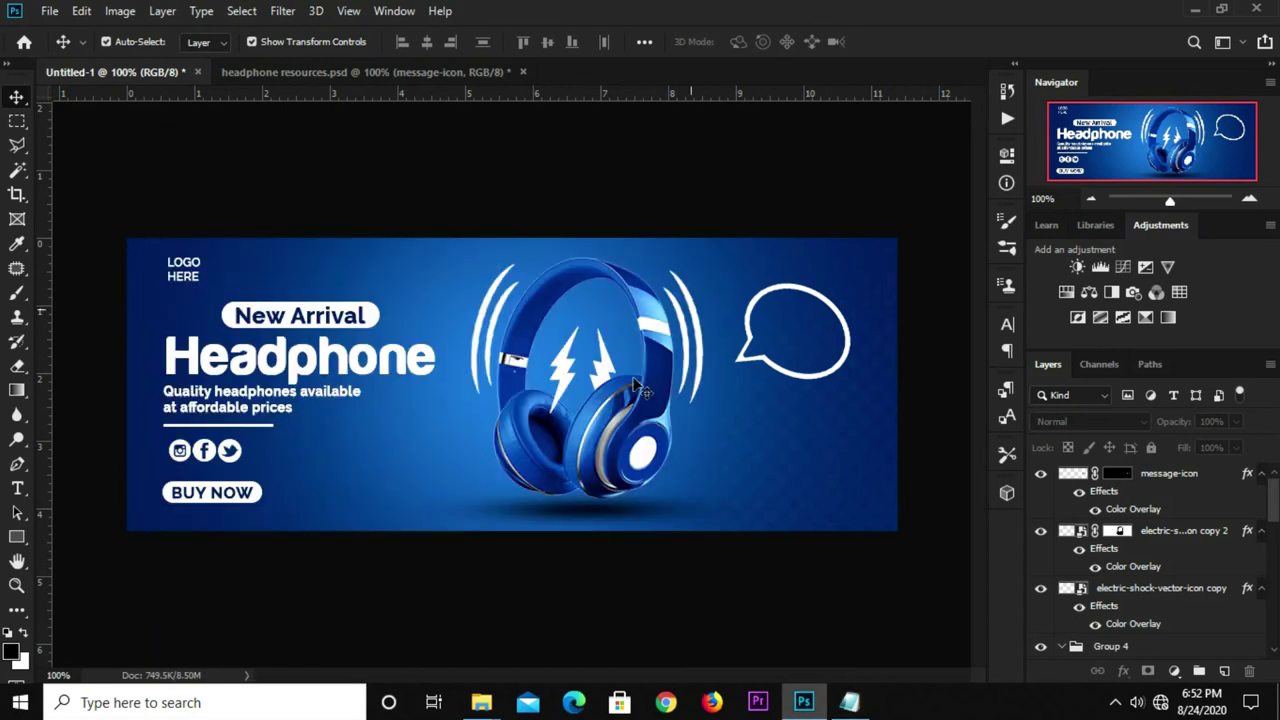
- Duplicate the Headphone title to the lower right and retype the copy as '70%'
left_click(383, 368)
left_click_drag(338, 372, 881, 455)
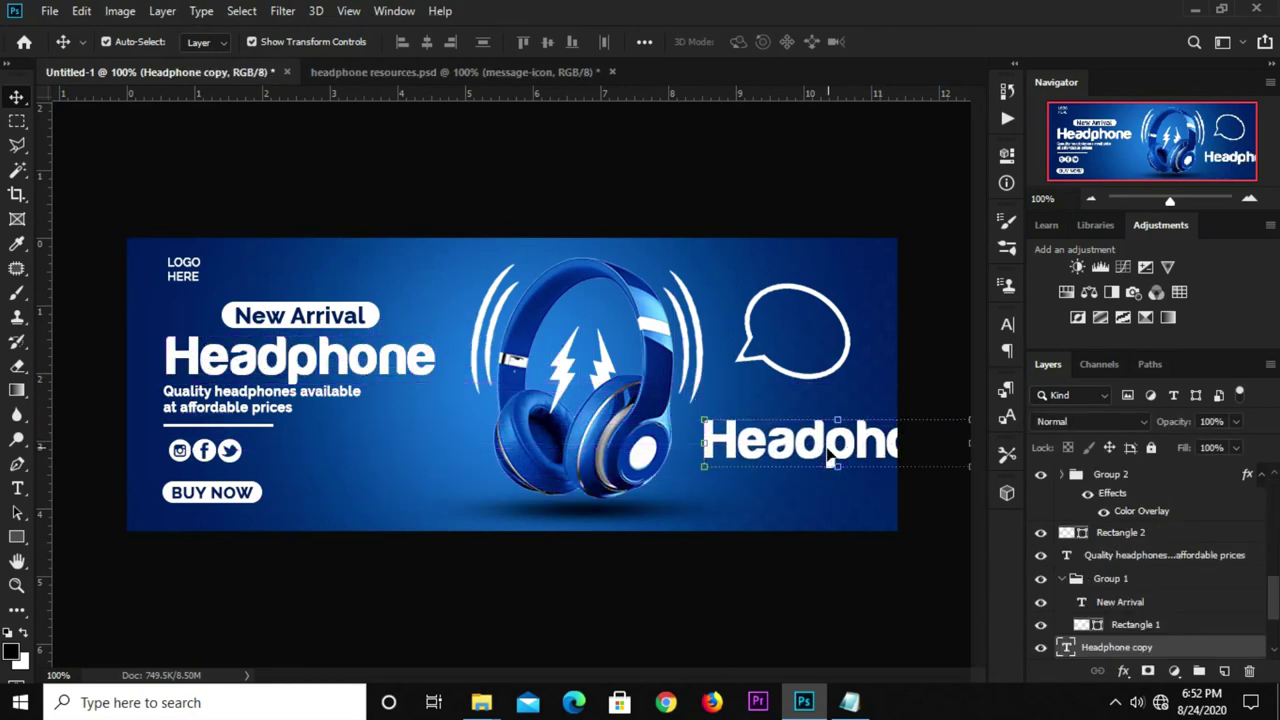
left_click(17, 488)
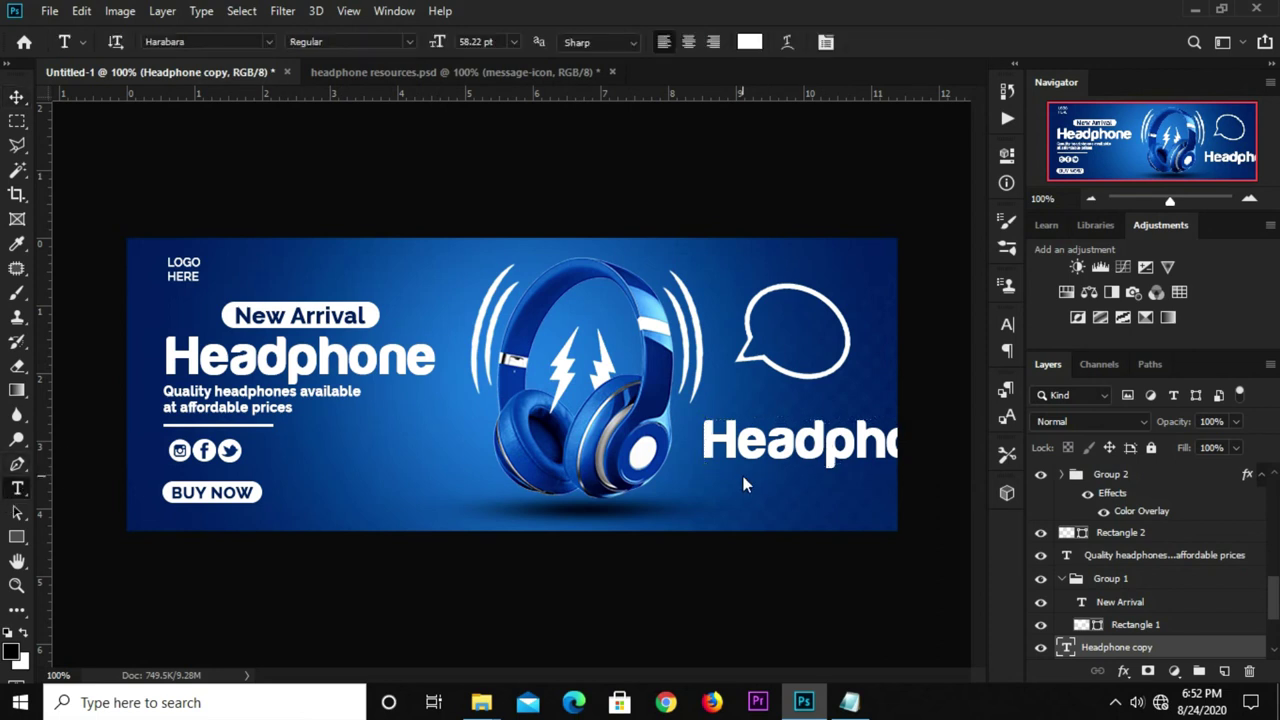
left_click(752, 445)
key("ctrl+a")
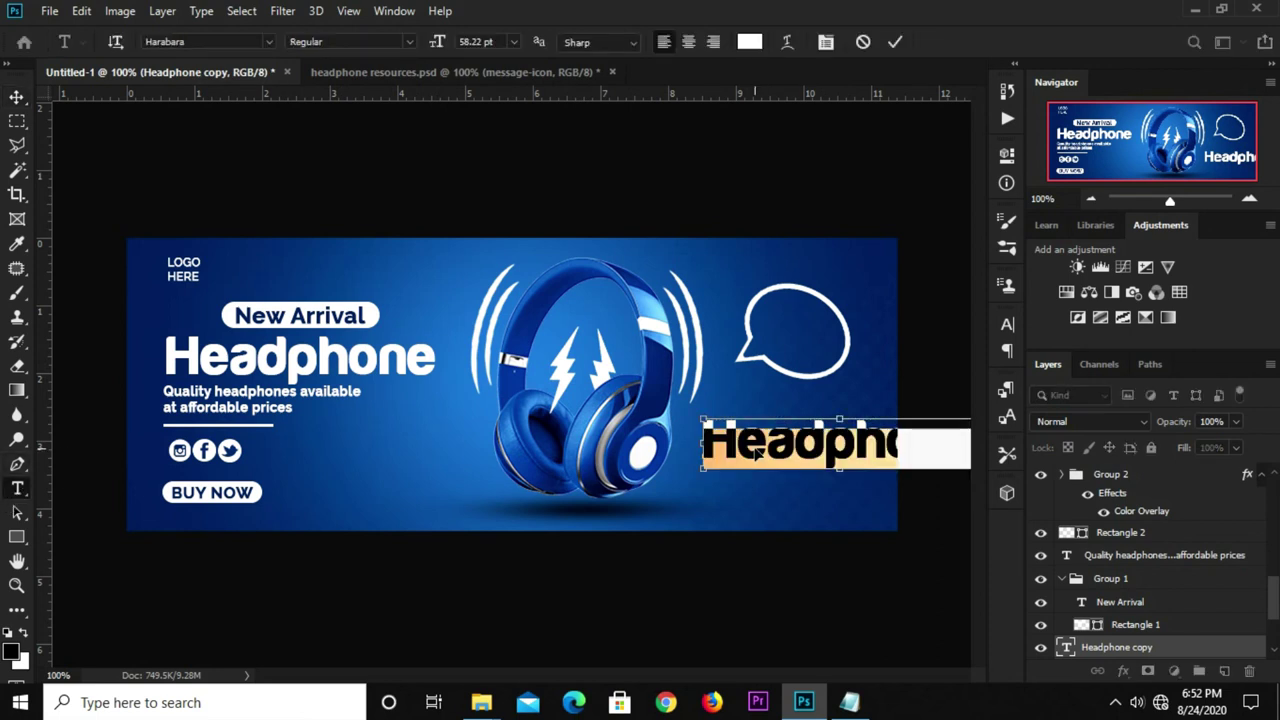
type("70%")
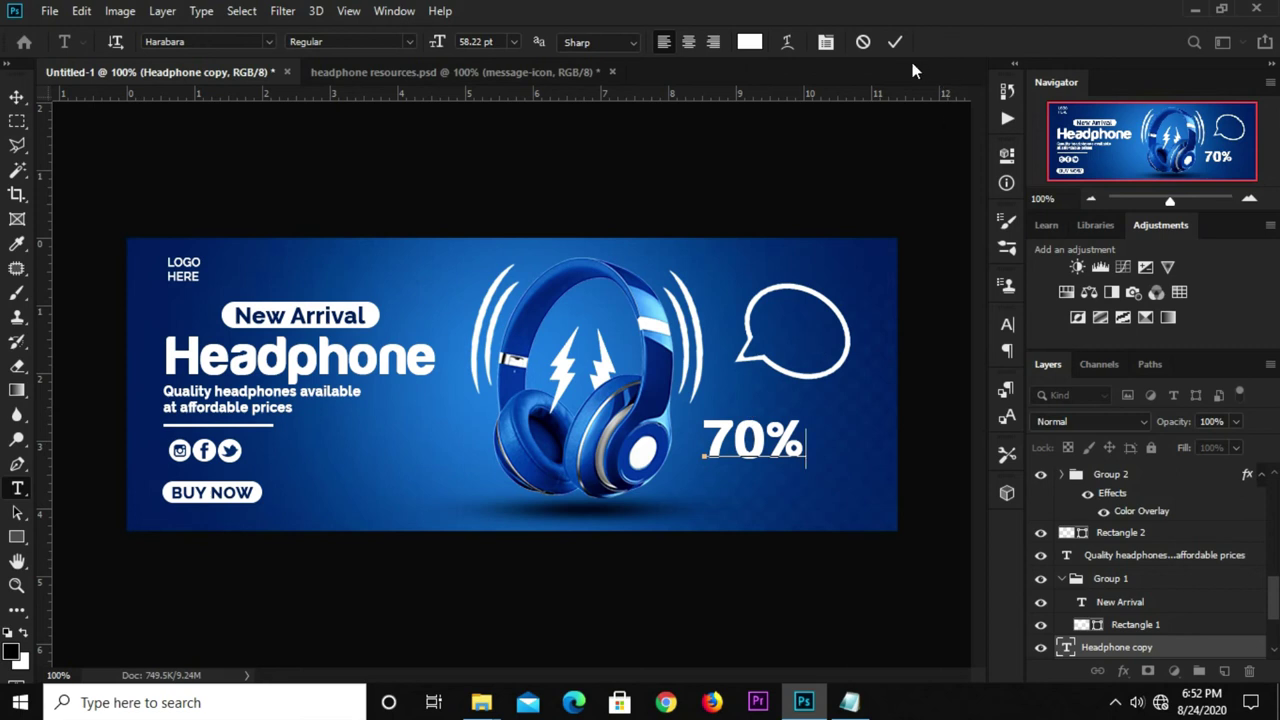
key("ctrl+Return")
key("v")
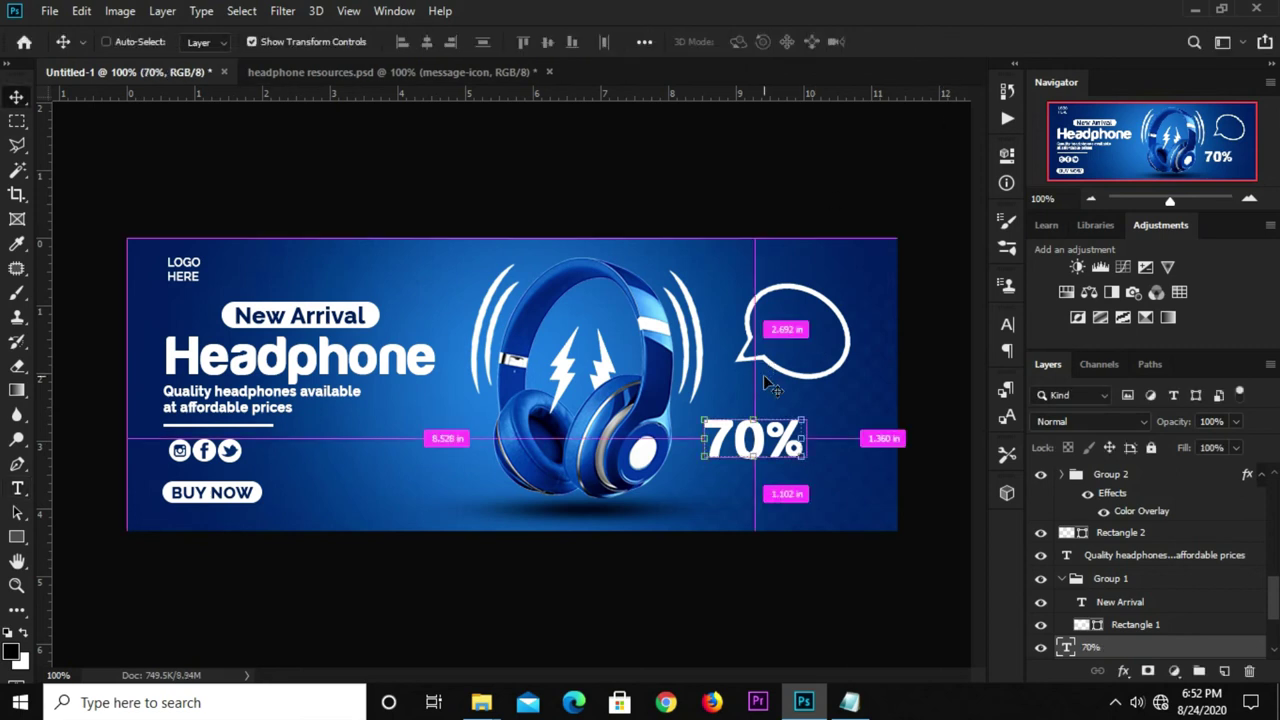
- Try tilting the 70% text into the bubble, then undo it back below the bubble
key("ctrl+t")
left_click_drag(886, 428, 870, 470)
mouse_move(760, 440)
left_mouse_down()
mouse_move(831, 309)
mouse_move(858, 330)
mouse_move(877, 325)
mouse_move(875, 338)
left_mouse_up()
left_click_drag(779, 278, 797, 320)
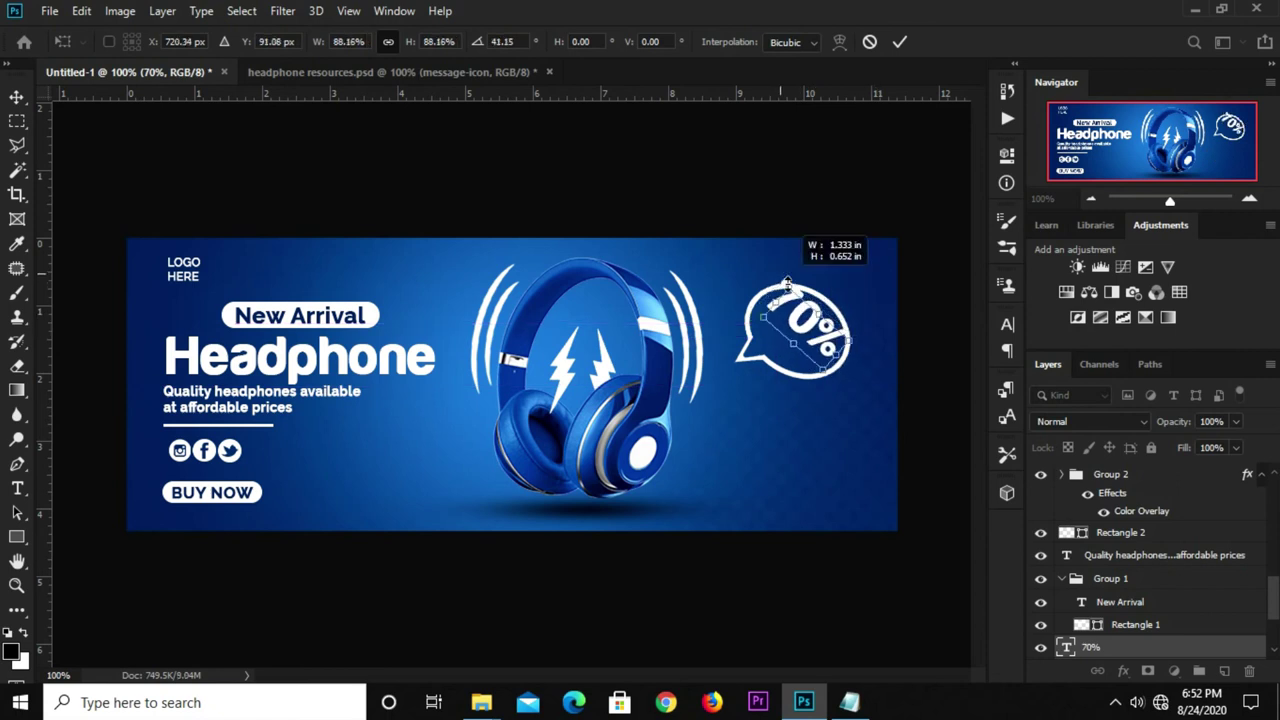
key("Return")
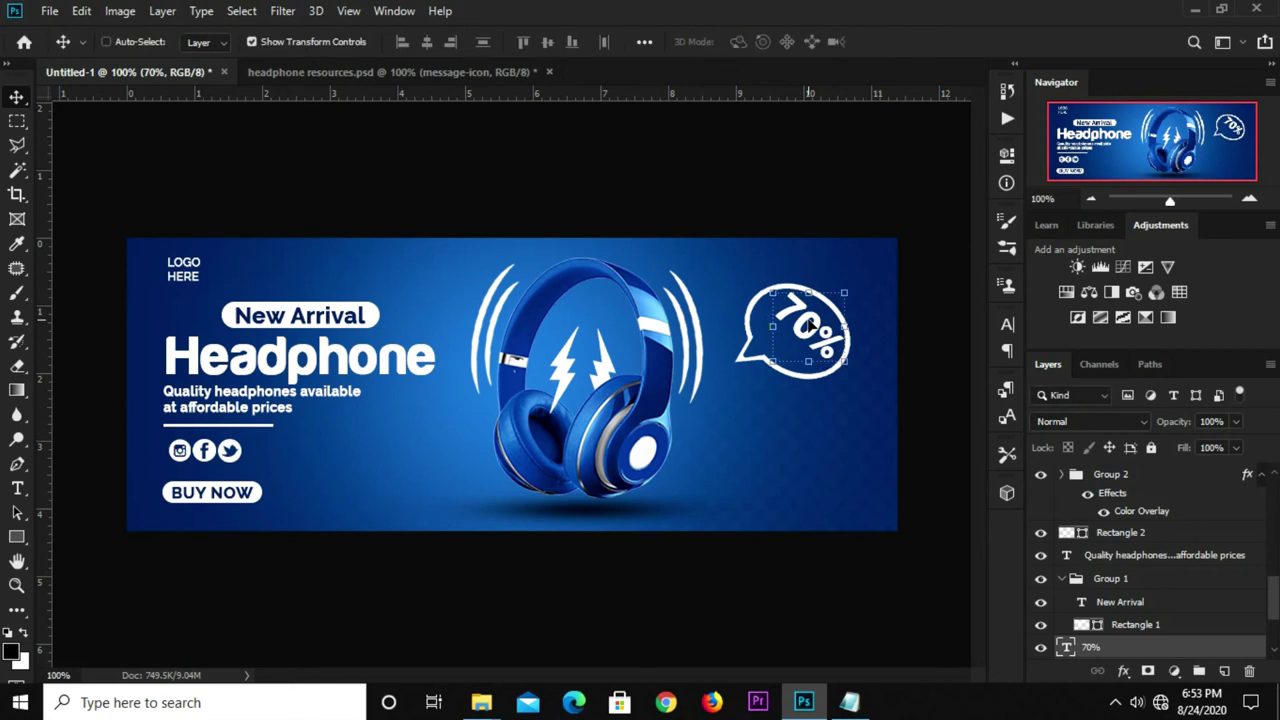
key("ctrl+z")
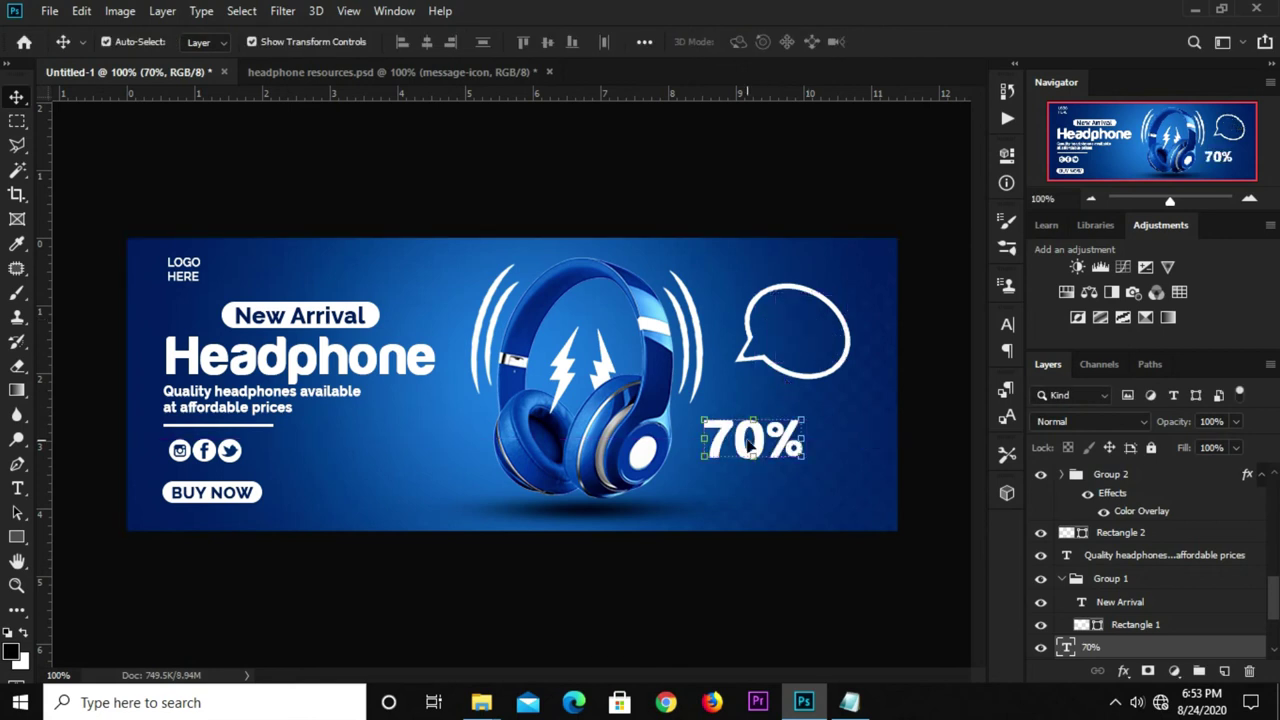
- Duplicate the 70% line directly below itself and change the copy to read 'OFF'
left_click_drag(762, 438, 762, 484)
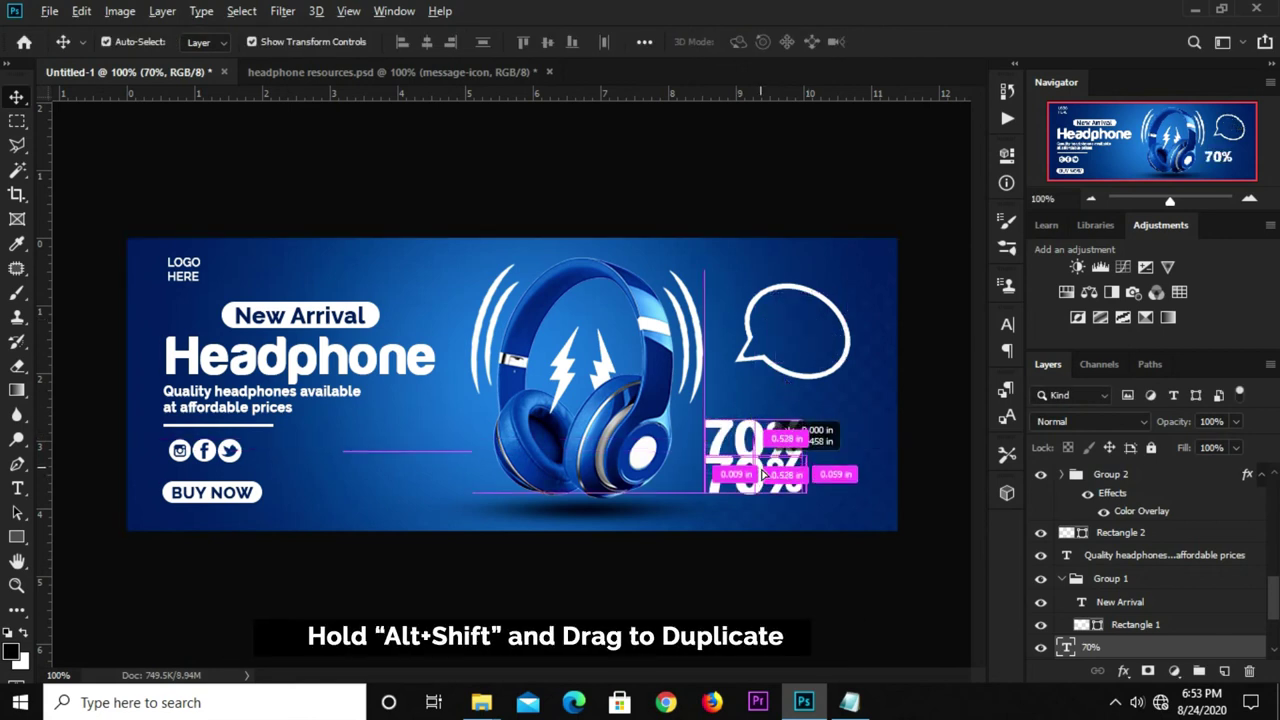
key("t")
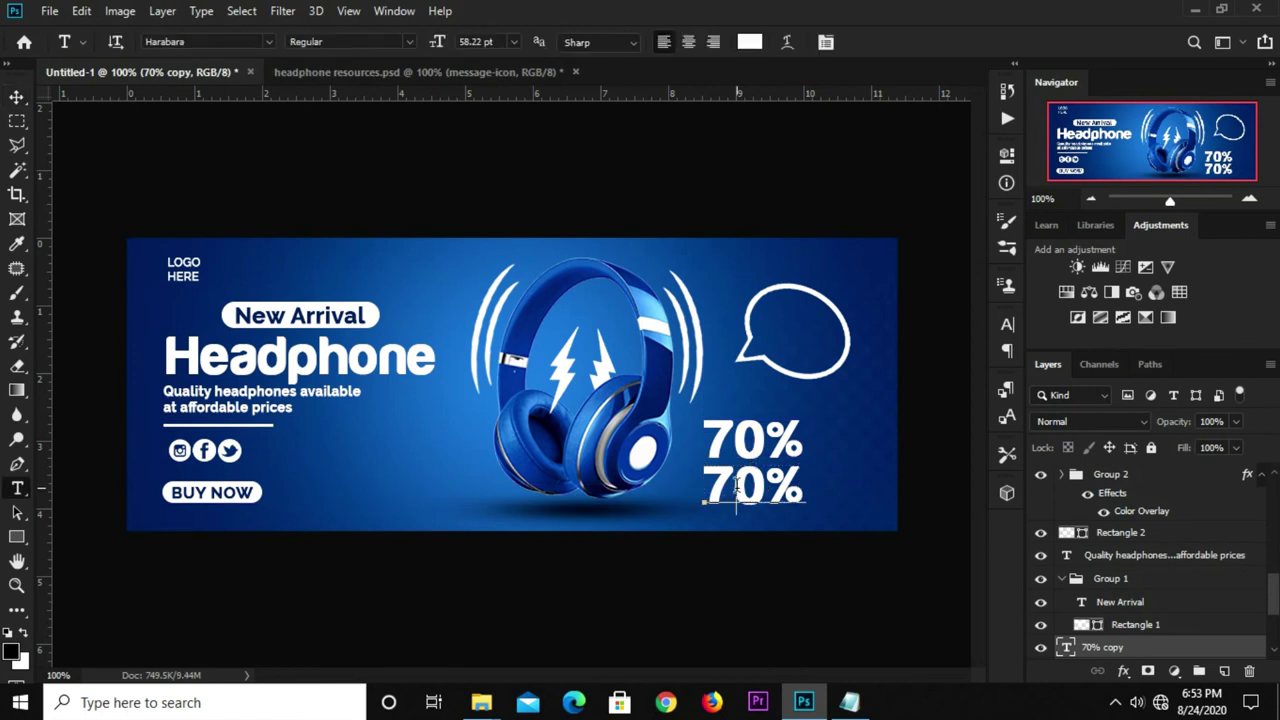
double_click(735, 486)
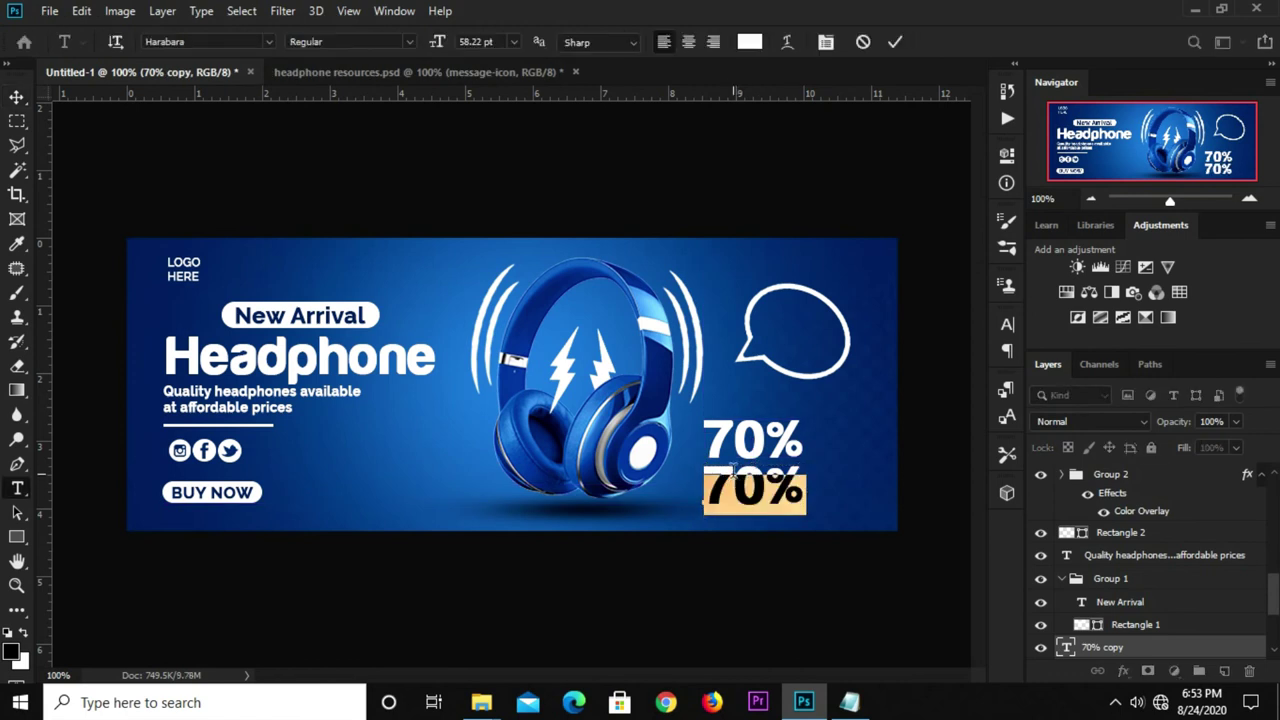
type("OFF")
left_click(895, 42)
key("v")
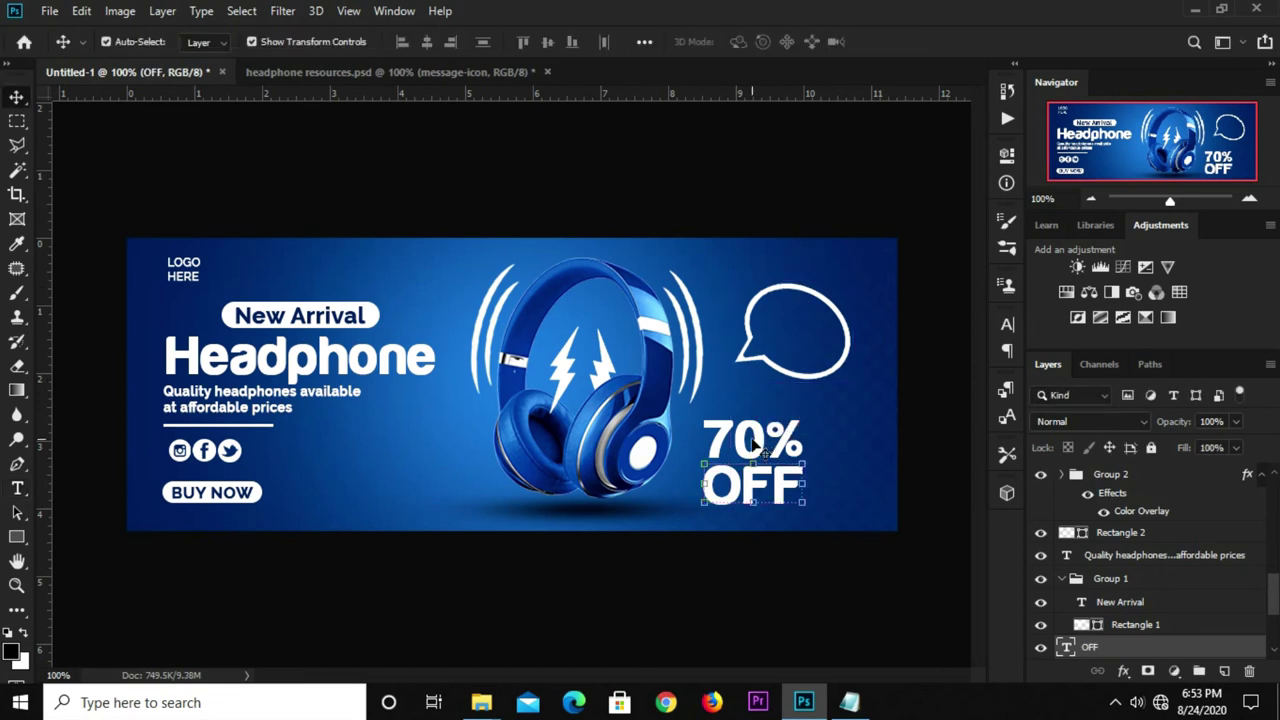
key("ctrl+t")
- Scale the OFF text to about 58% at 52° so it fits inside the bubble
mouse_move(793, 425)
left_mouse_down()
mouse_move(770, 448)
mouse_move(790, 310)
mouse_move(826, 320)
mouse_move(752, 313)
mouse_move(798, 371)
left_mouse_up()
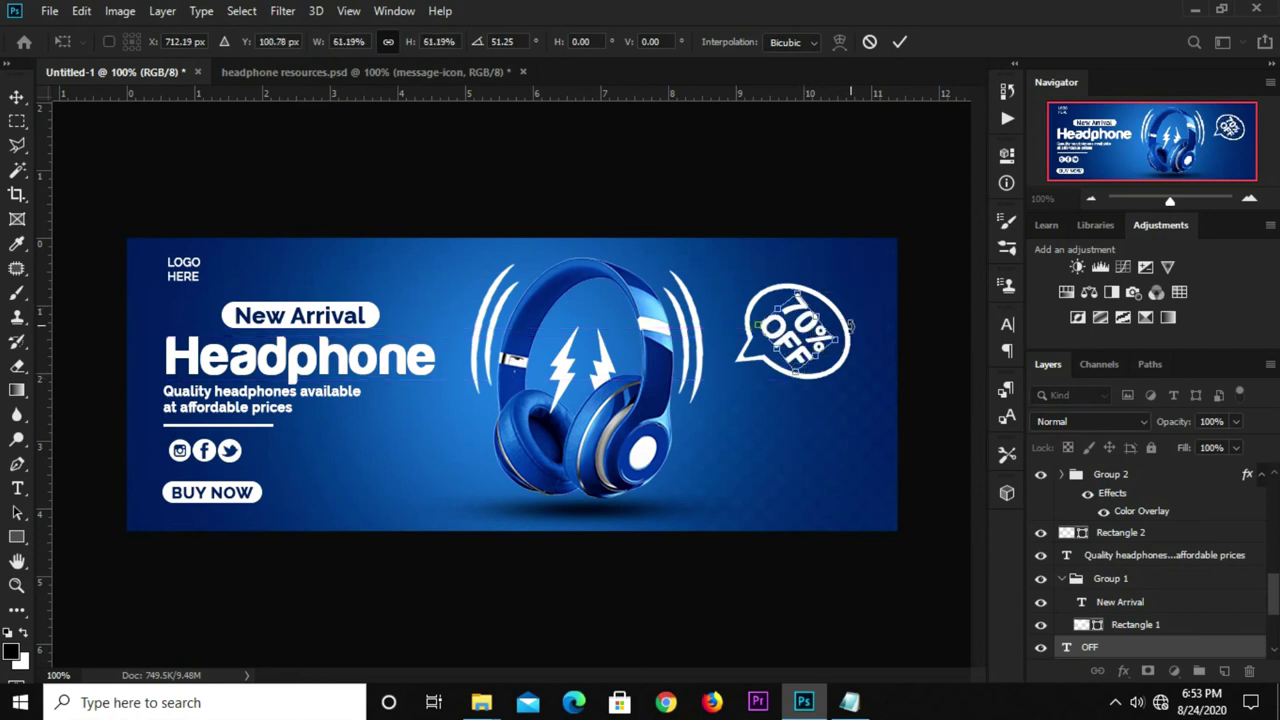
mouse_move(811, 339)
left_mouse_down()
mouse_move(843, 343)
mouse_move(840, 322)
mouse_move(854, 320)
left_mouse_up()
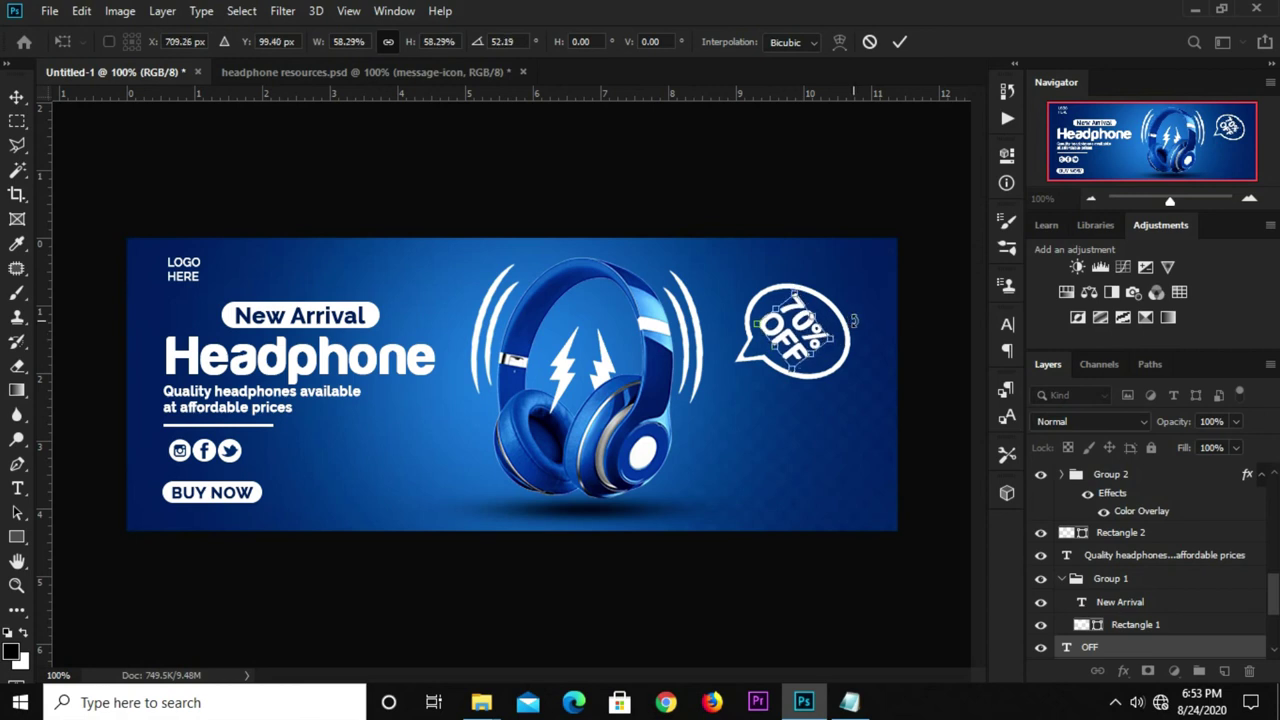
left_click(806, 200)
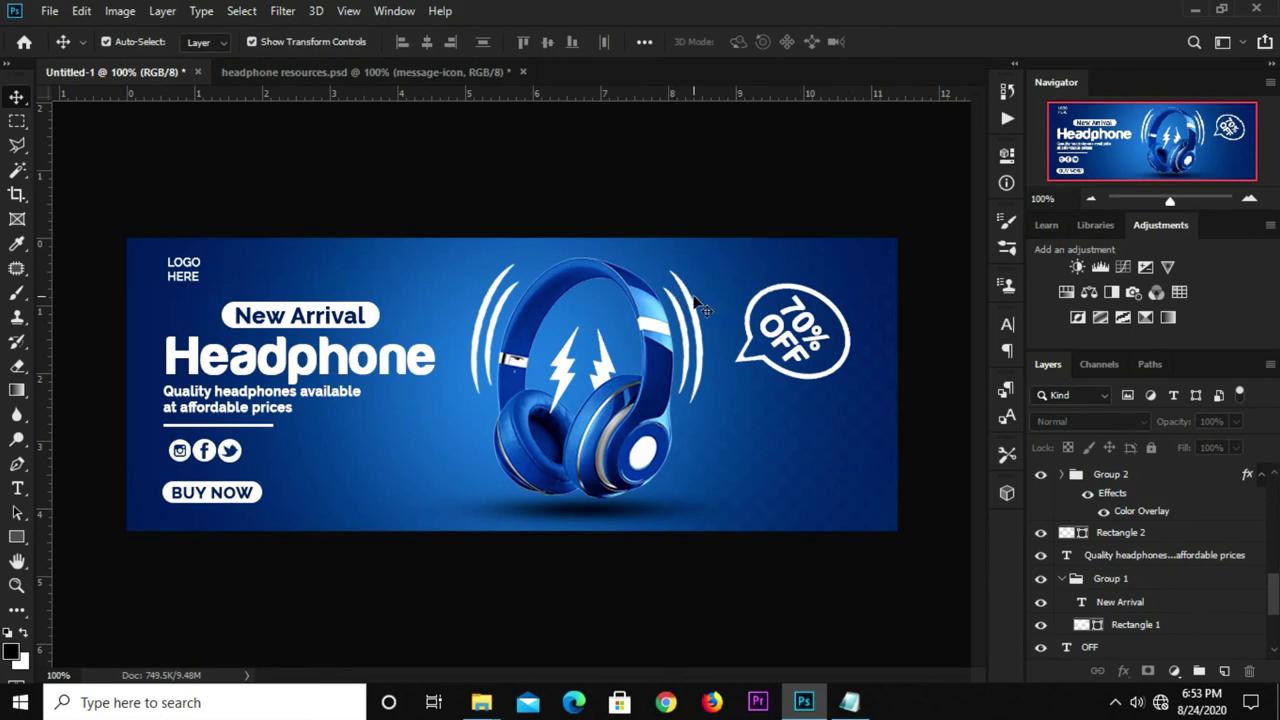
- Draw a small white-filled circle right of the headphones with the Ellipse tool
left_click(15, 536)
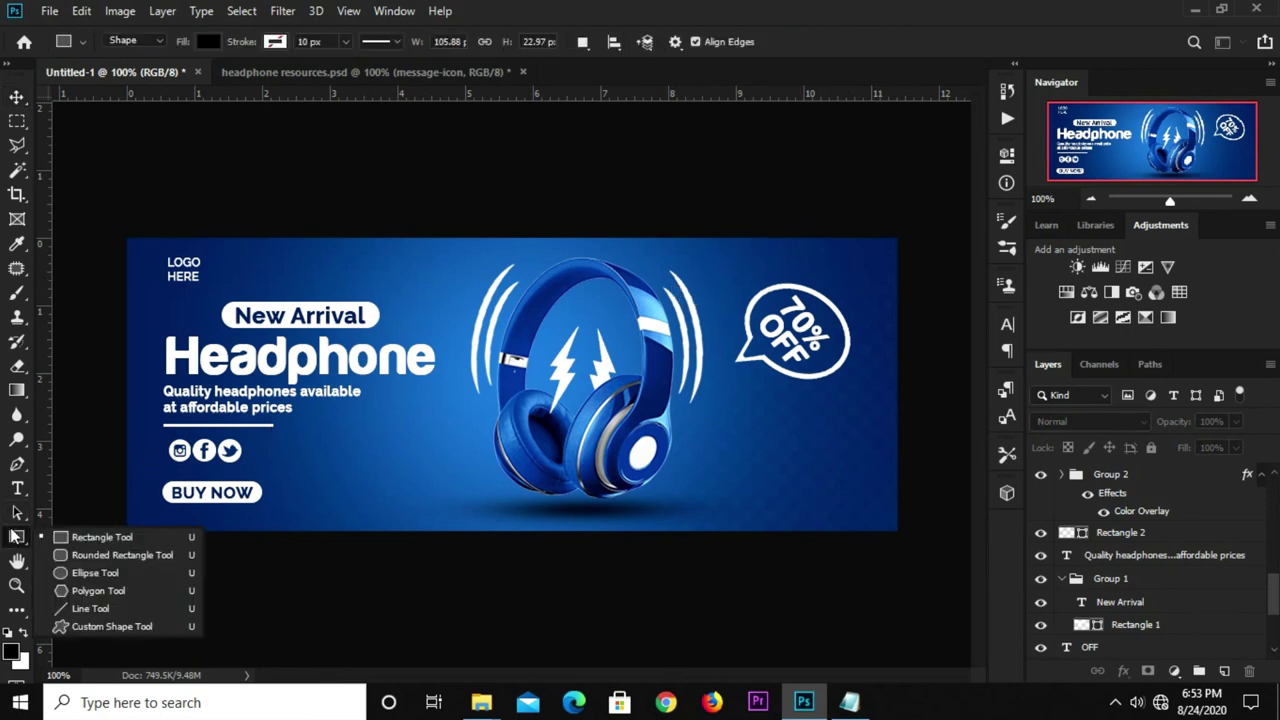
left_click(84, 574)
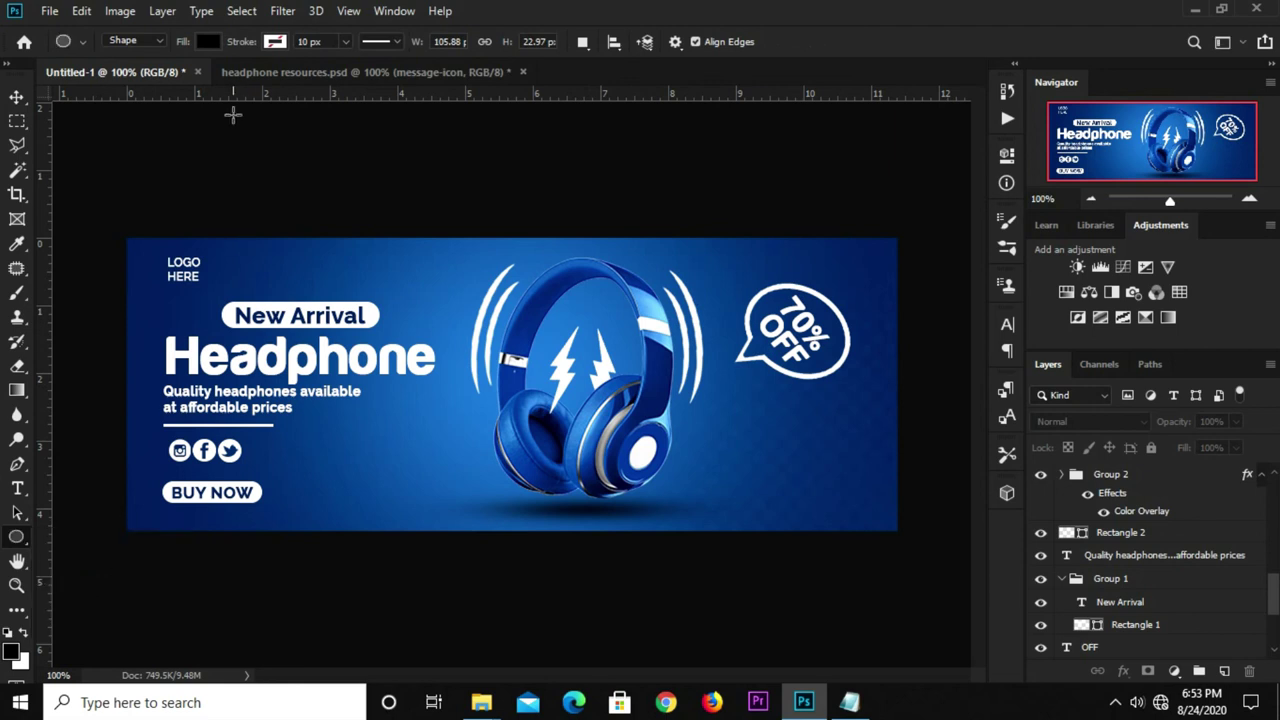
left_click(206, 41)
left_click(129, 141)
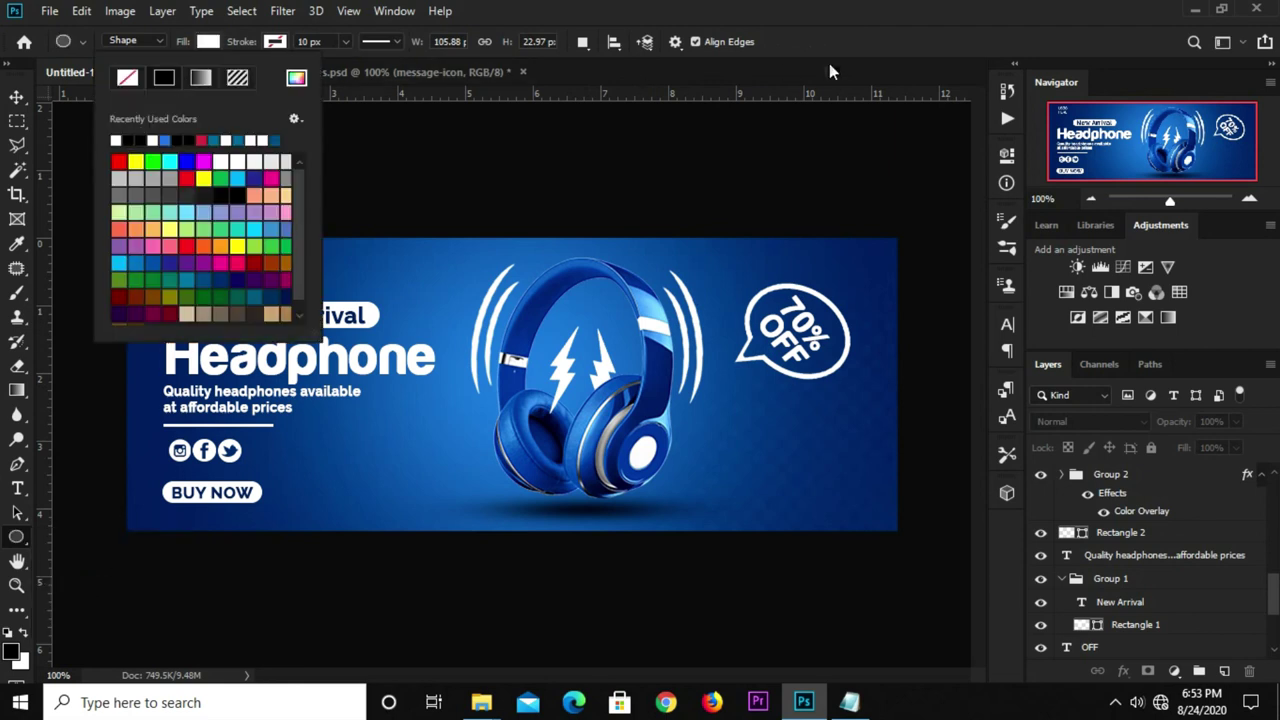
left_click(788, 285)
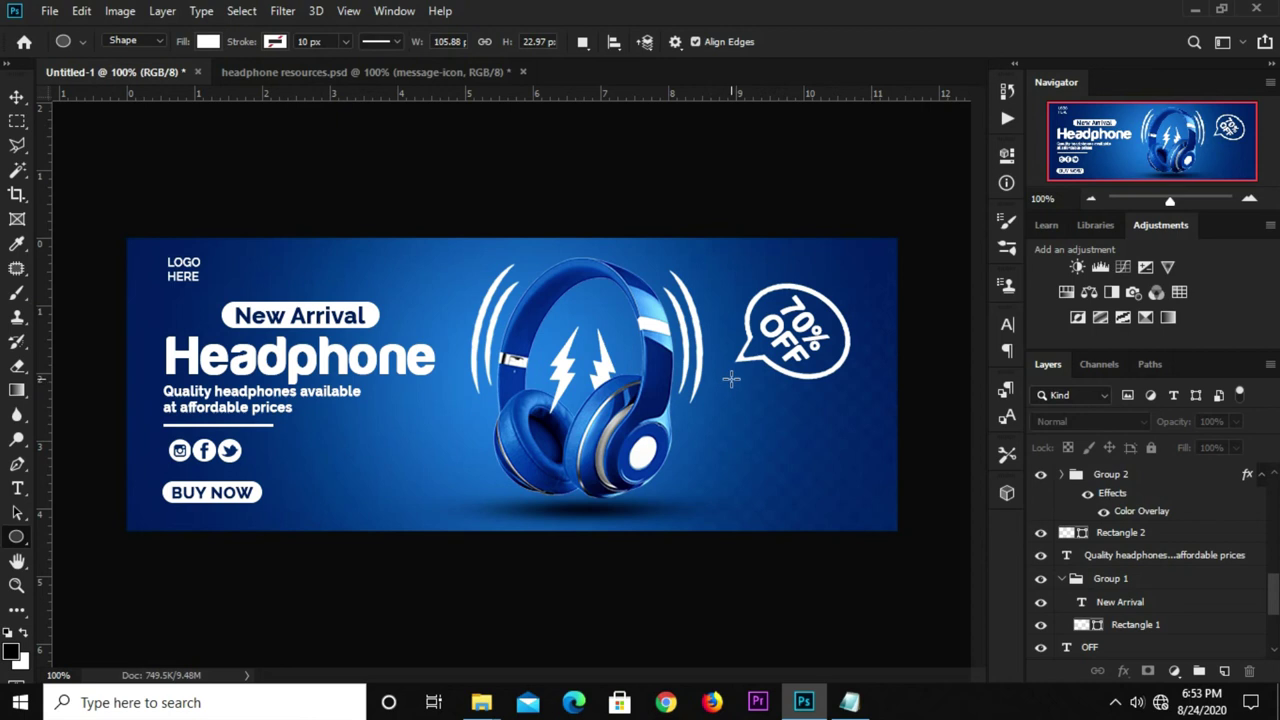
left_click_drag(714, 381, 737, 404)
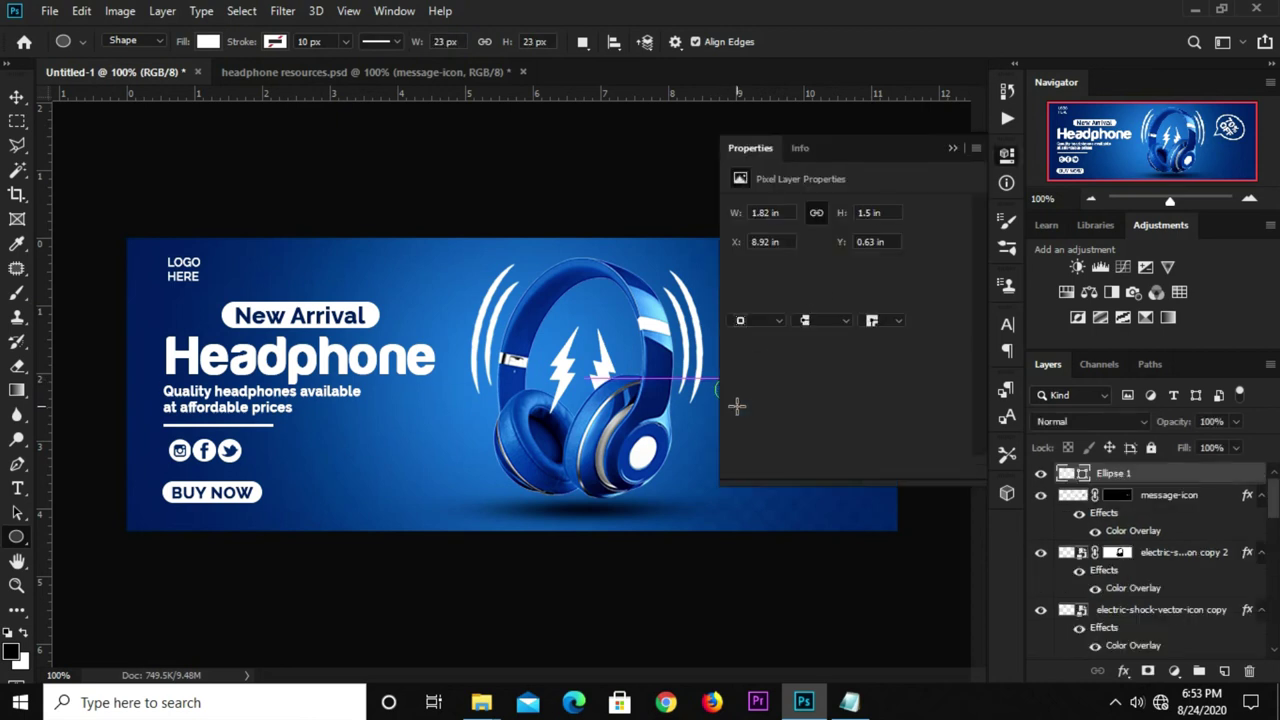
left_click(955, 148)
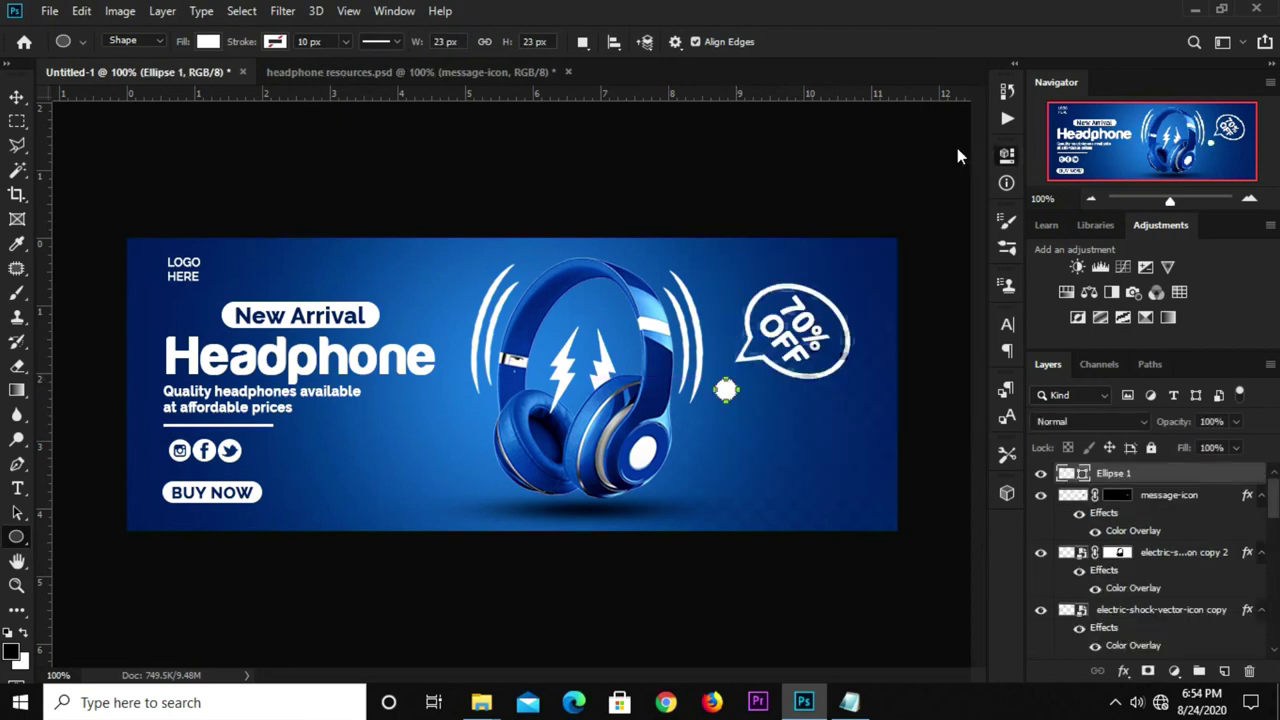
- Shrink the circle, then make two copies placed in a trail toward the bubble's tail
key("v")
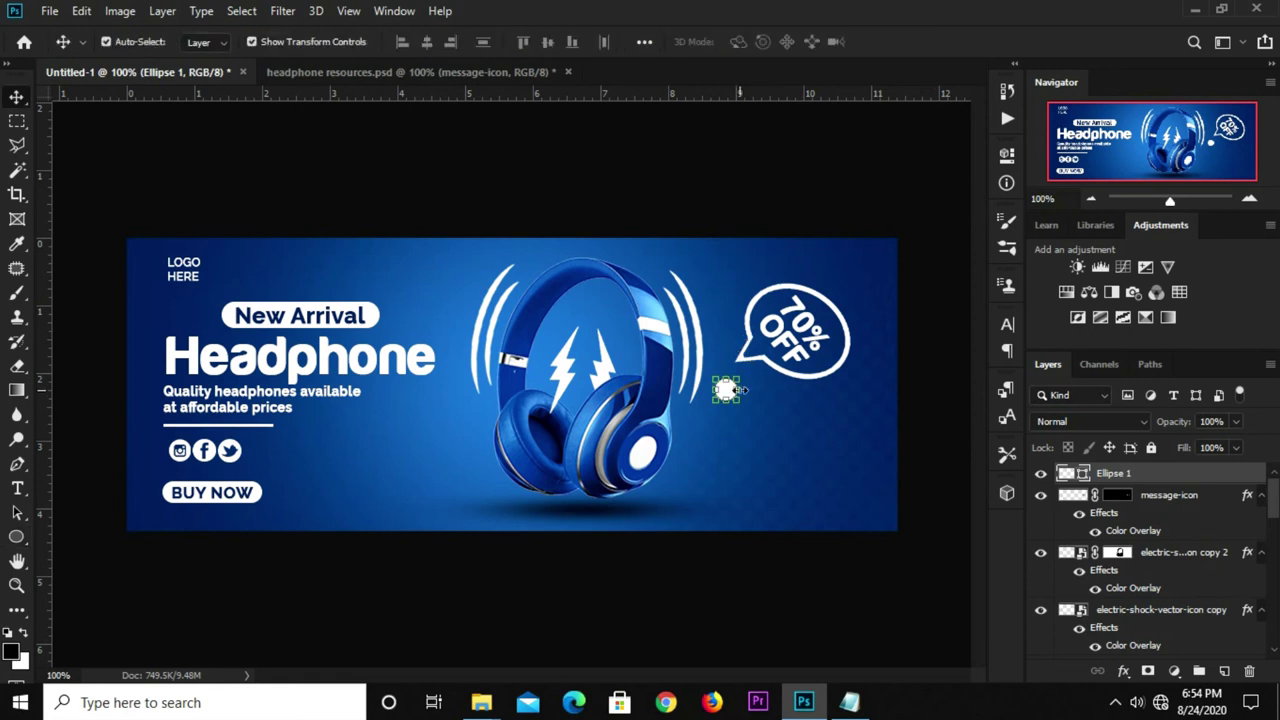
key("ctrl+t")
left_click_drag(744, 378, 738, 386)
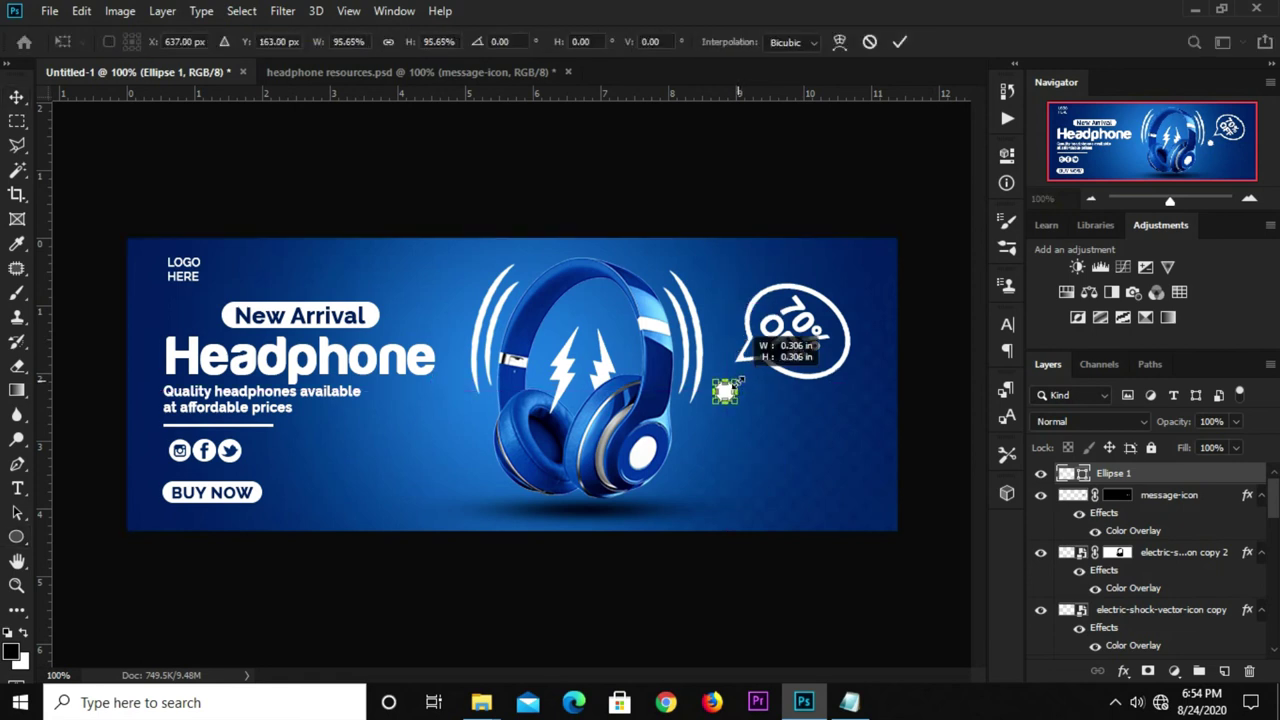
key("Return")
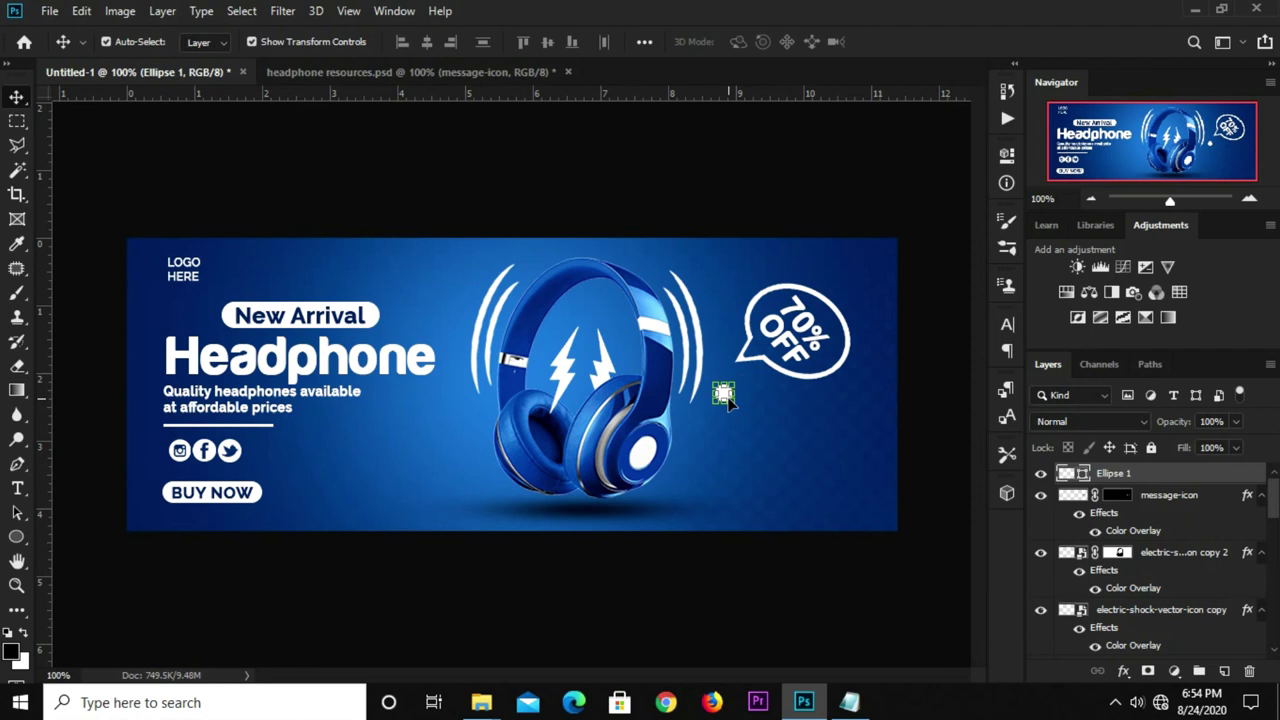
key("ctrl+j")
left_click_drag(726, 396, 724, 339)
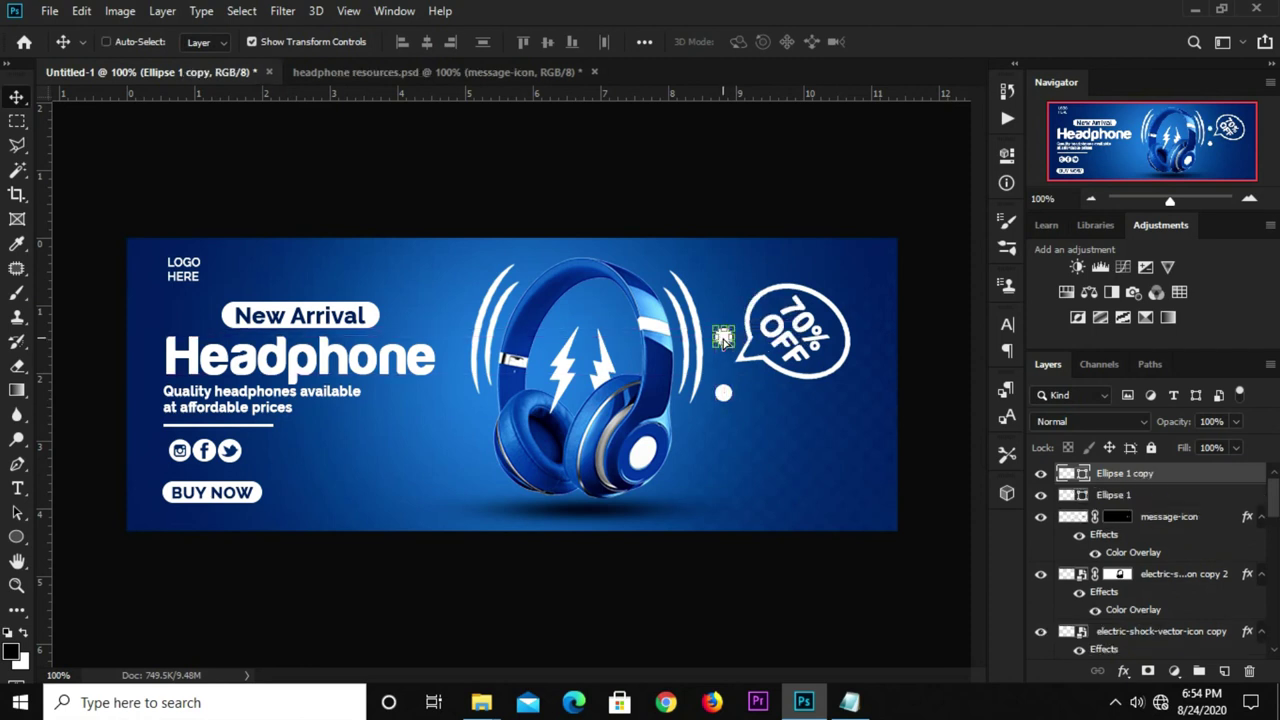
key("ctrl+j")
left_click_drag(727, 341, 745, 380)
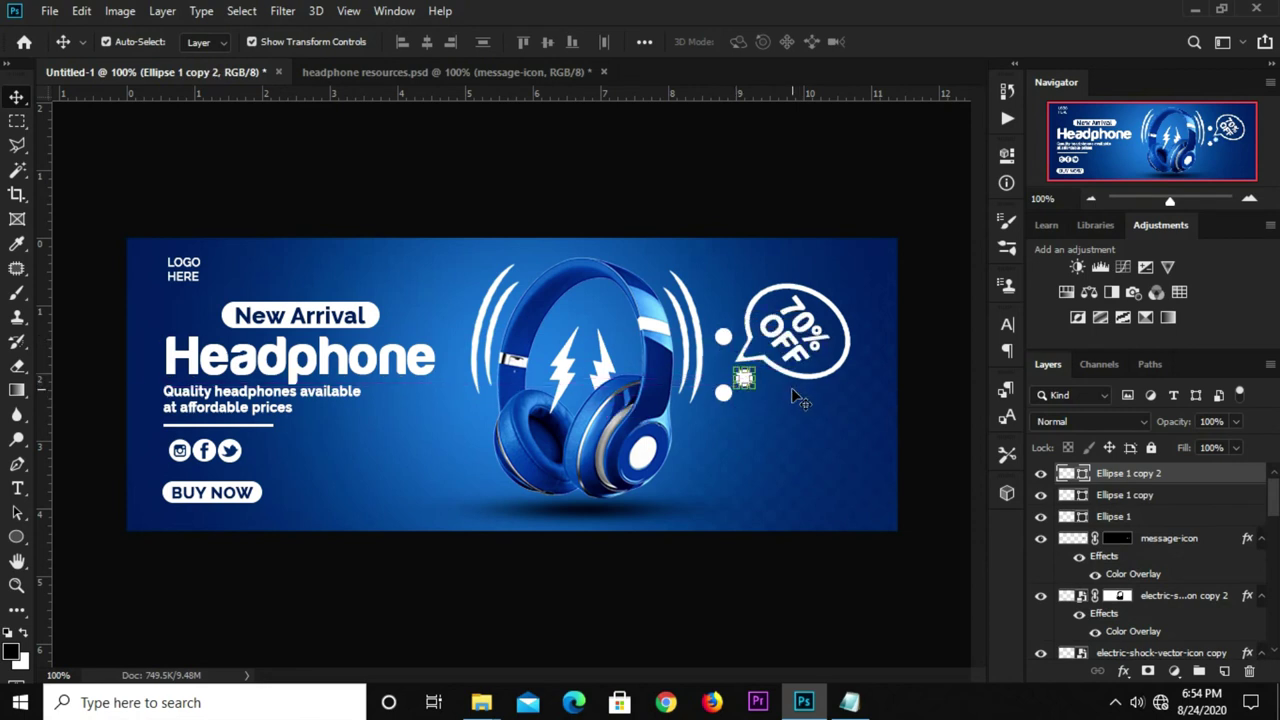
- Give one circle copy a white 4 px outline stroke
left_click(1007, 158)
left_click(741, 298)
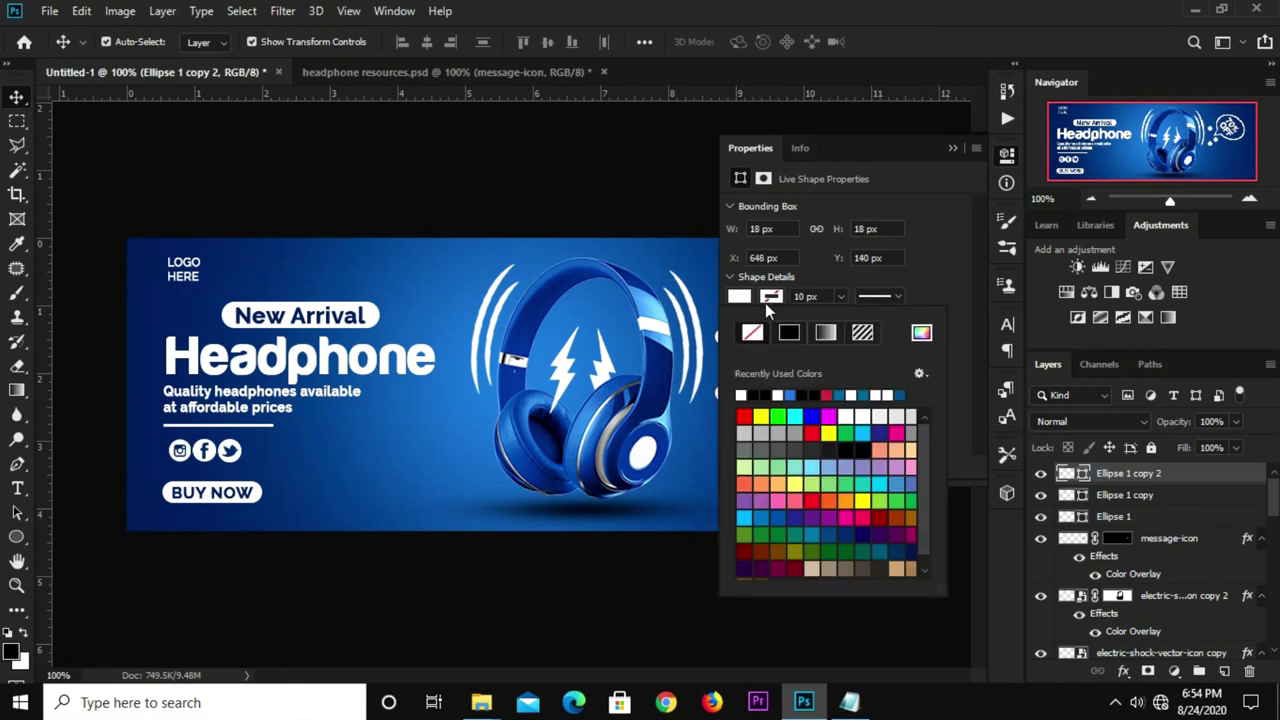
left_click(741, 393)
left_click_drag(820, 296, 795, 296)
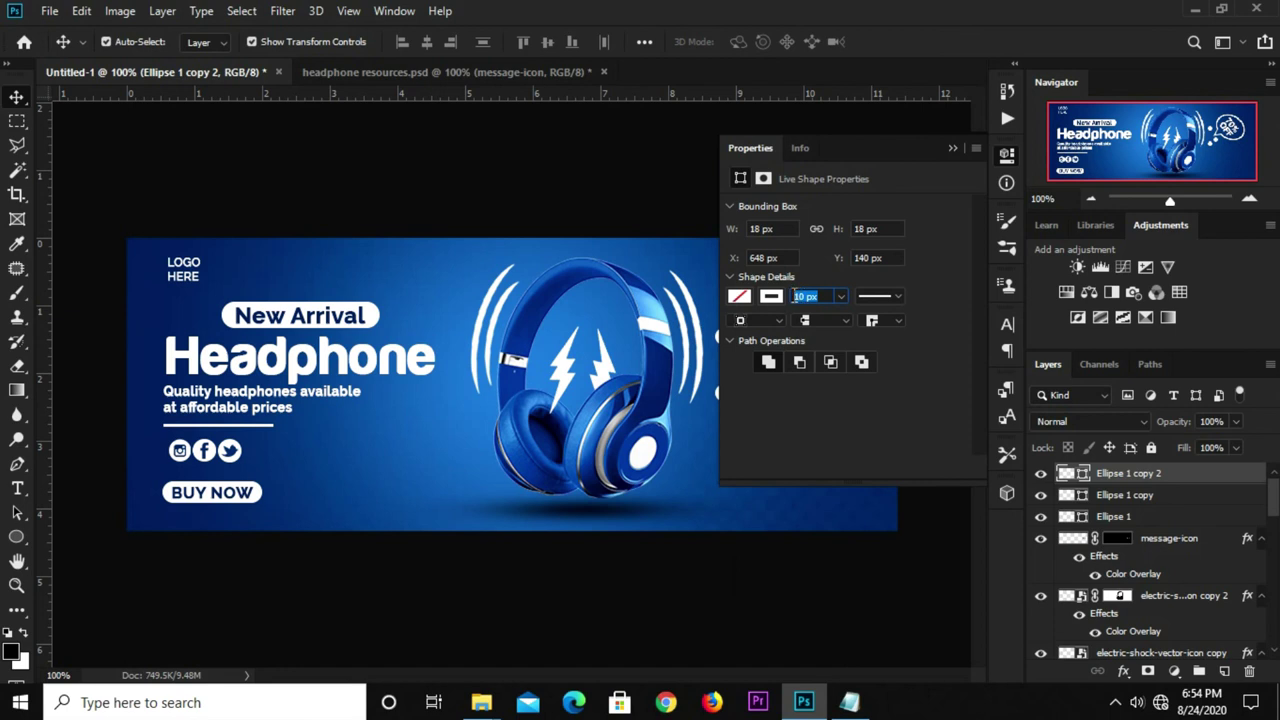
type("1")
key("Return")
left_click(953, 148)
- Move the first small circle up slightly
left_click(812, 198)
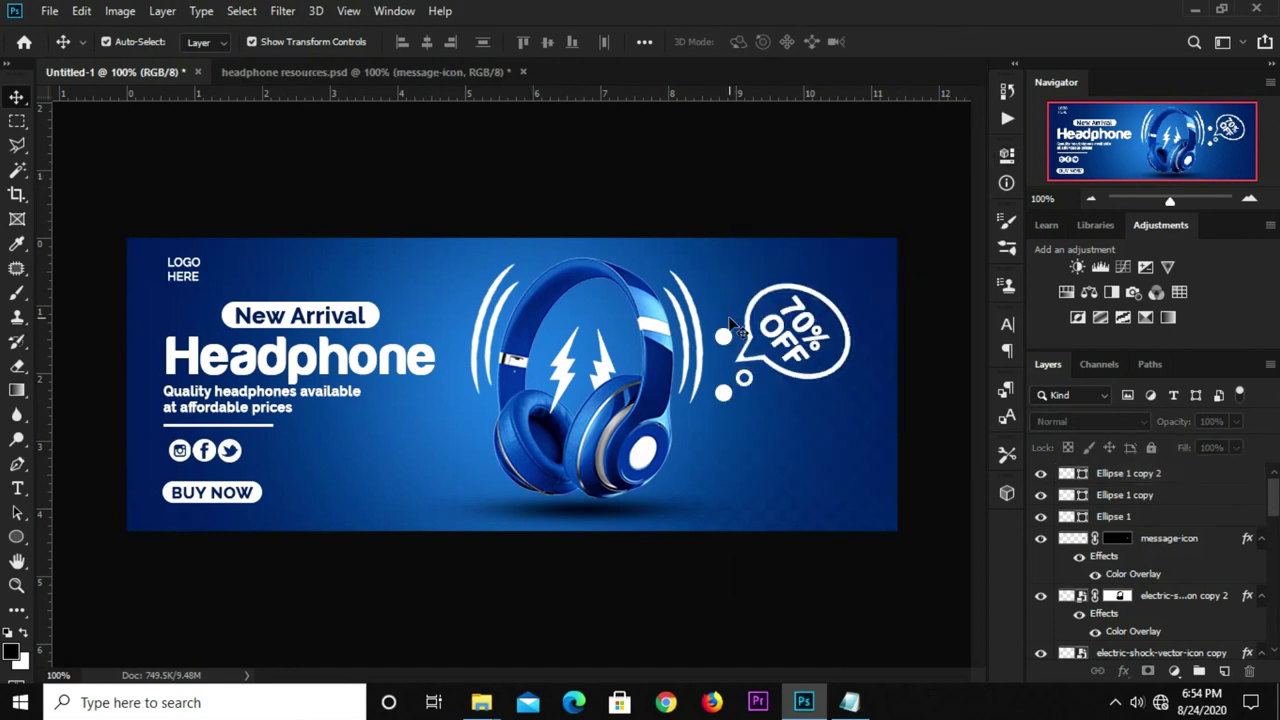
left_click(726, 406)
left_click_drag(728, 405, 726, 393)
left_click(774, 240)
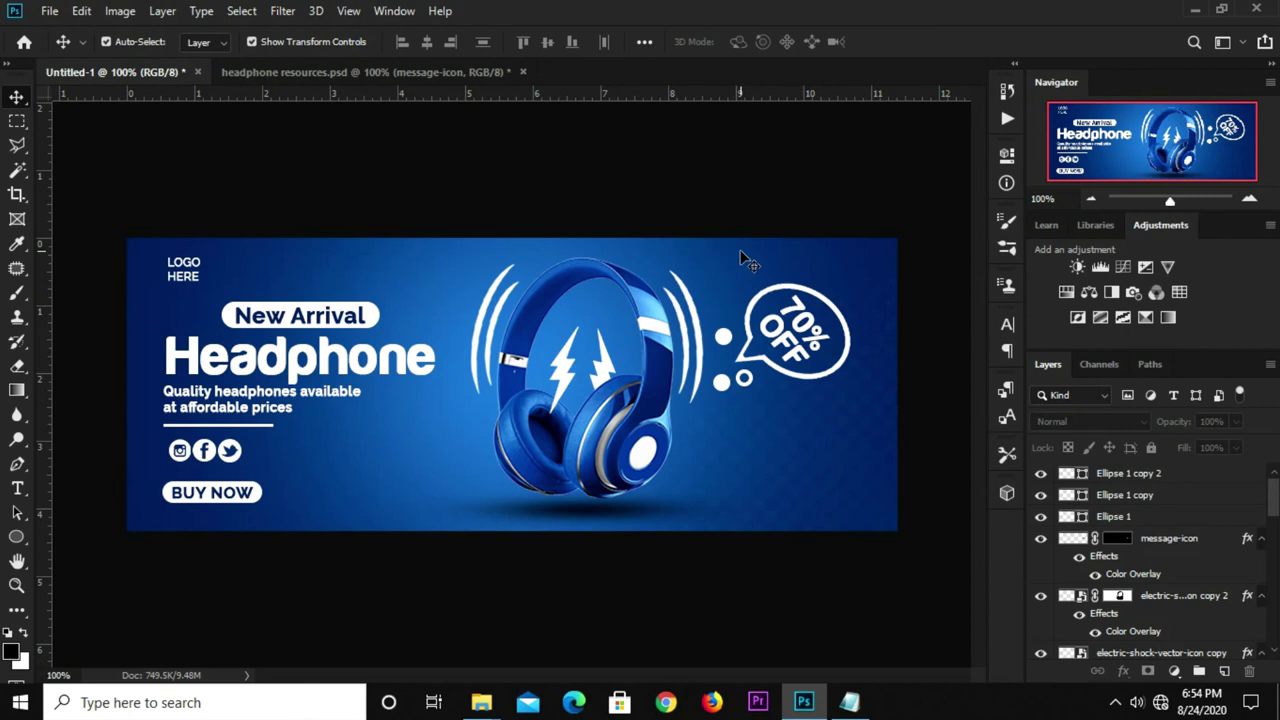
- Bring the phone icon from headphone resources.psd into the banner
left_click(323, 73)
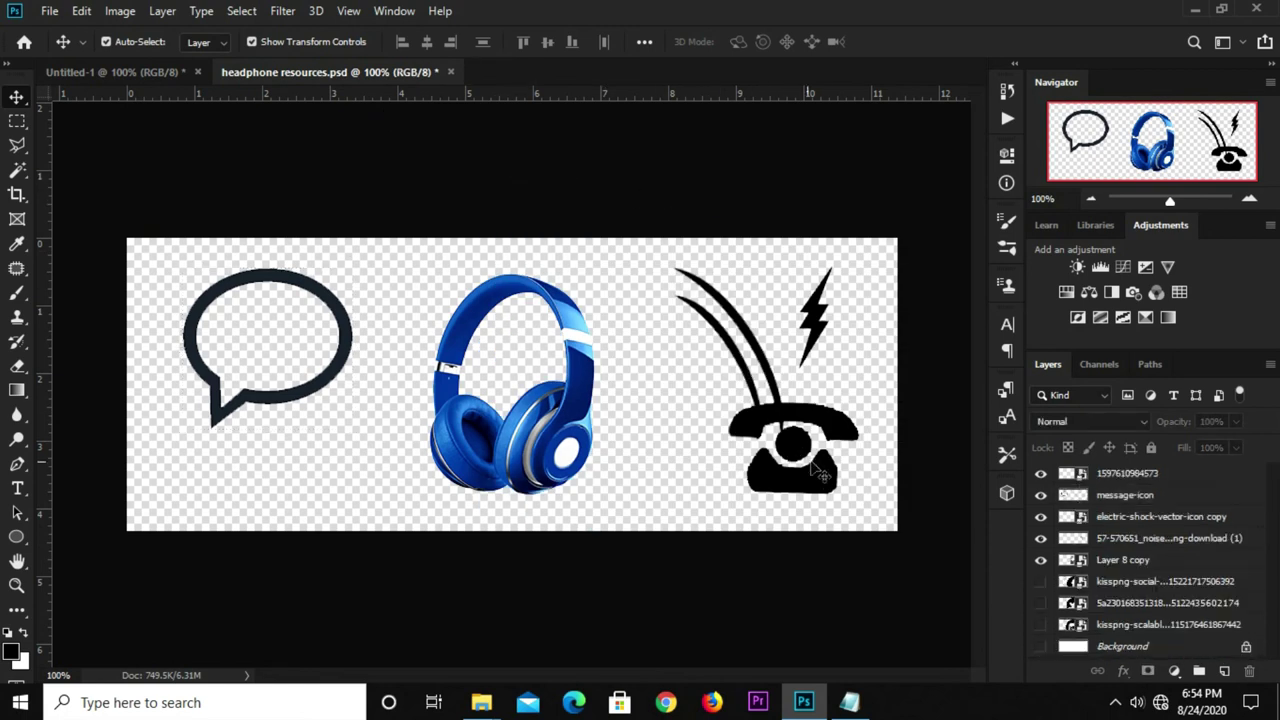
left_click(822, 480, "ctrl")
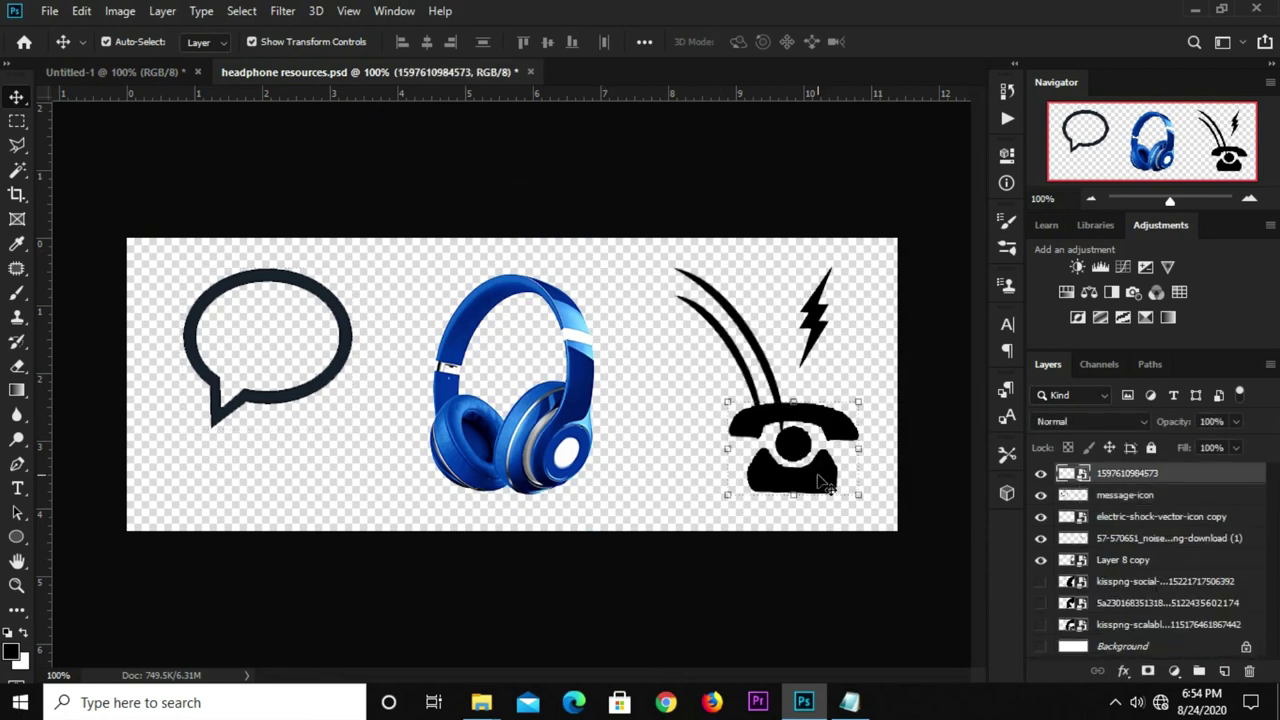
left_click(131, 72)
left_click_drag(478, 330, 480, 334)
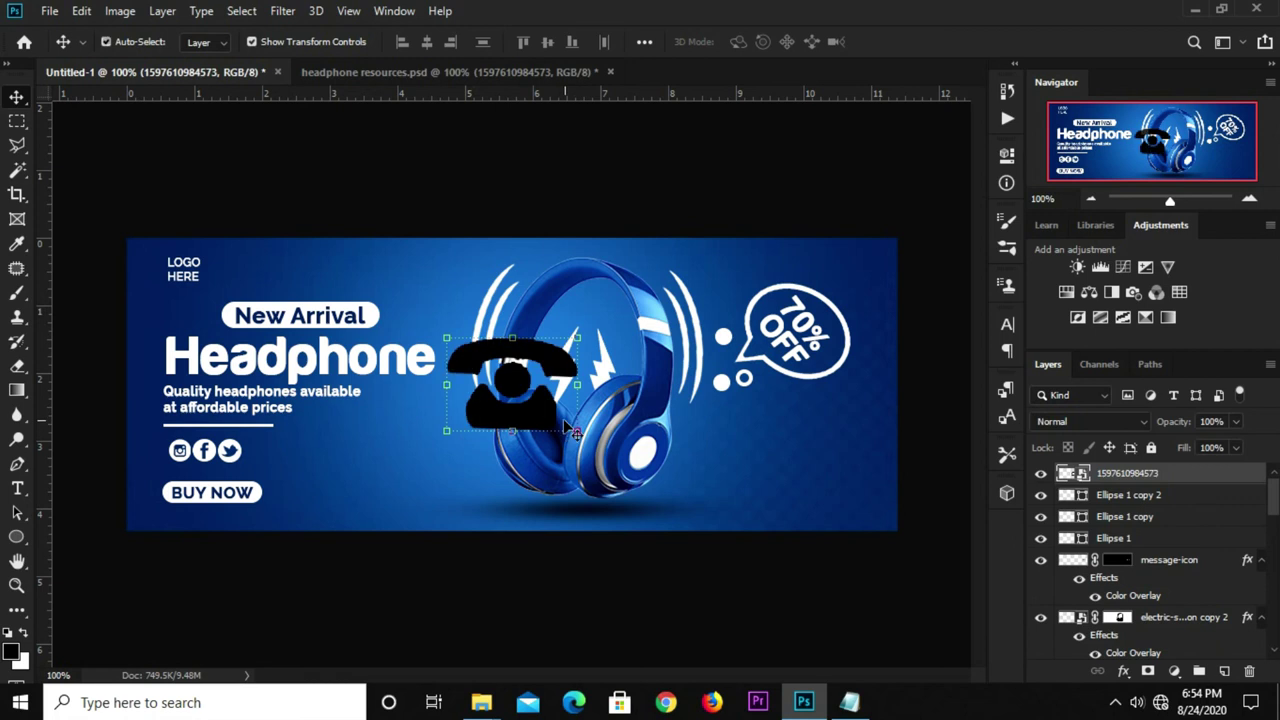
- Scale the phone icon to about 22% and place it at the bottom-right corner
key("ctrl+t")
left_click_drag(575, 345, 538, 366)
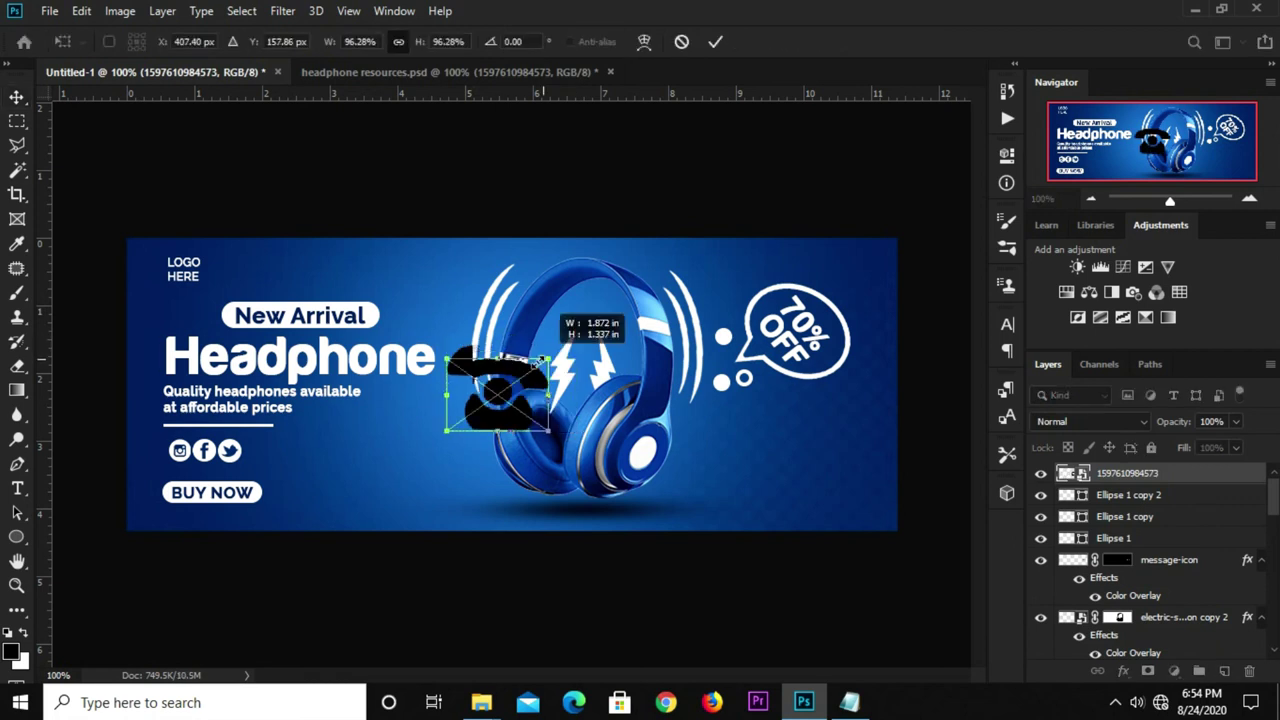
left_click_drag(511, 410, 830, 478)
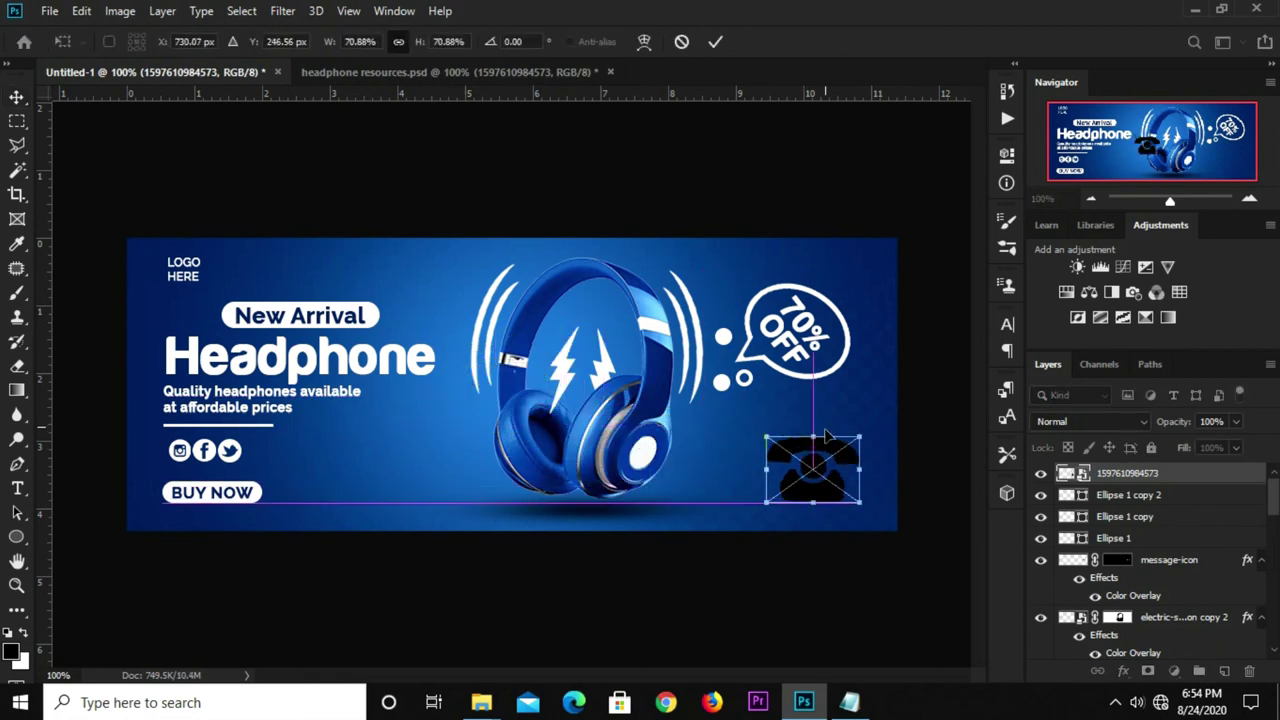
mouse_move(855, 434)
left_mouse_down()
mouse_move(846, 496)
mouse_move(856, 484)
left_mouse_up()
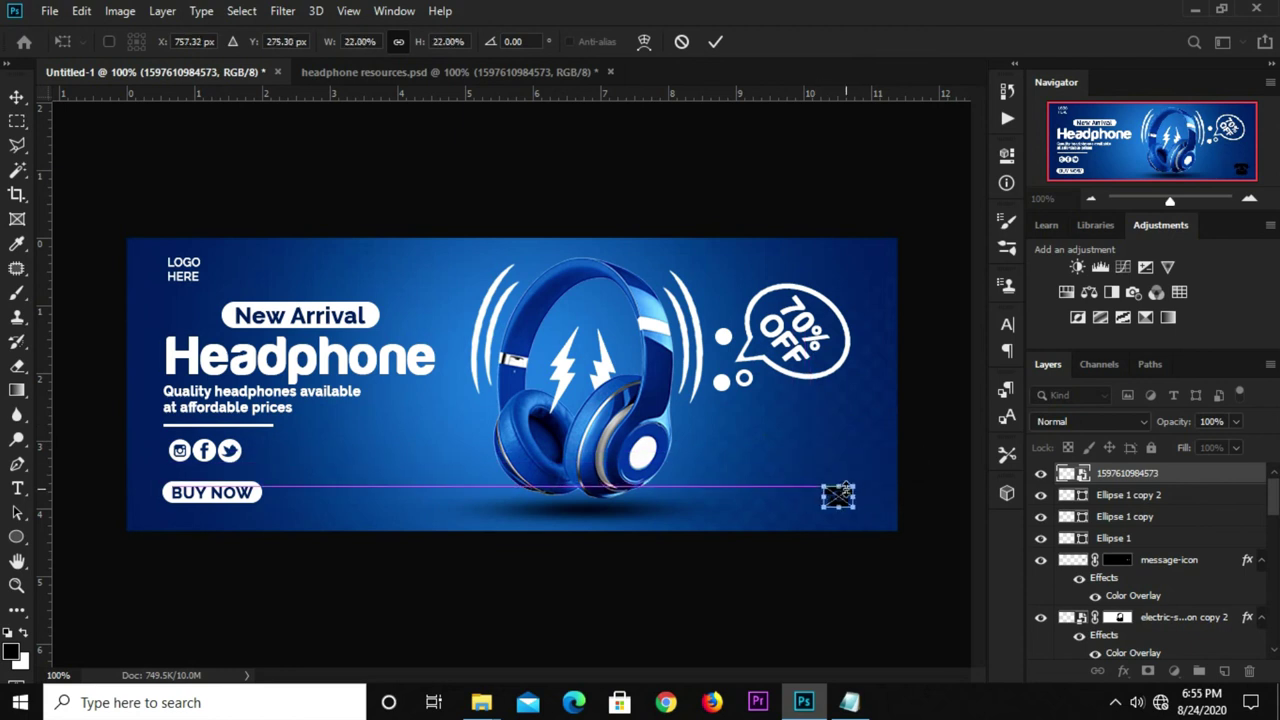
key("Return")
left_click(816, 205)
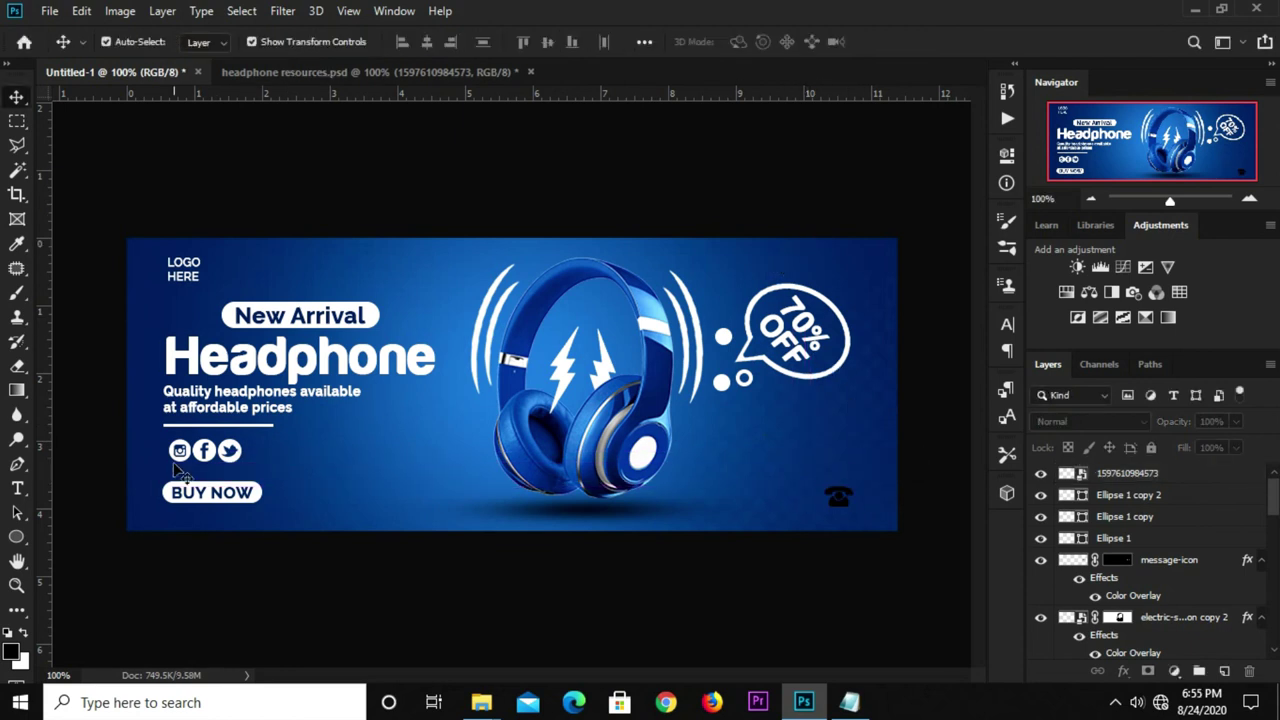
- Draw a wide white rectangle across the banner's lower right
right_click(18, 537)
left_click(82, 535)
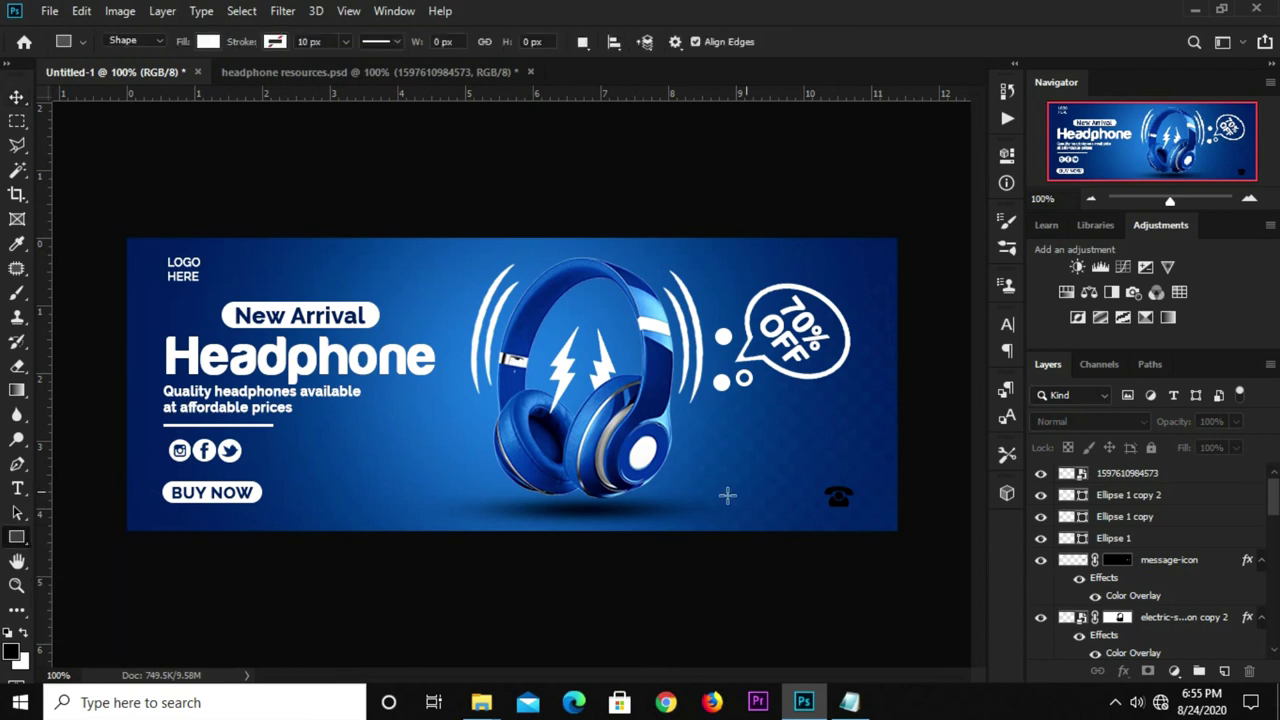
left_click_drag(872, 482, 707, 514)
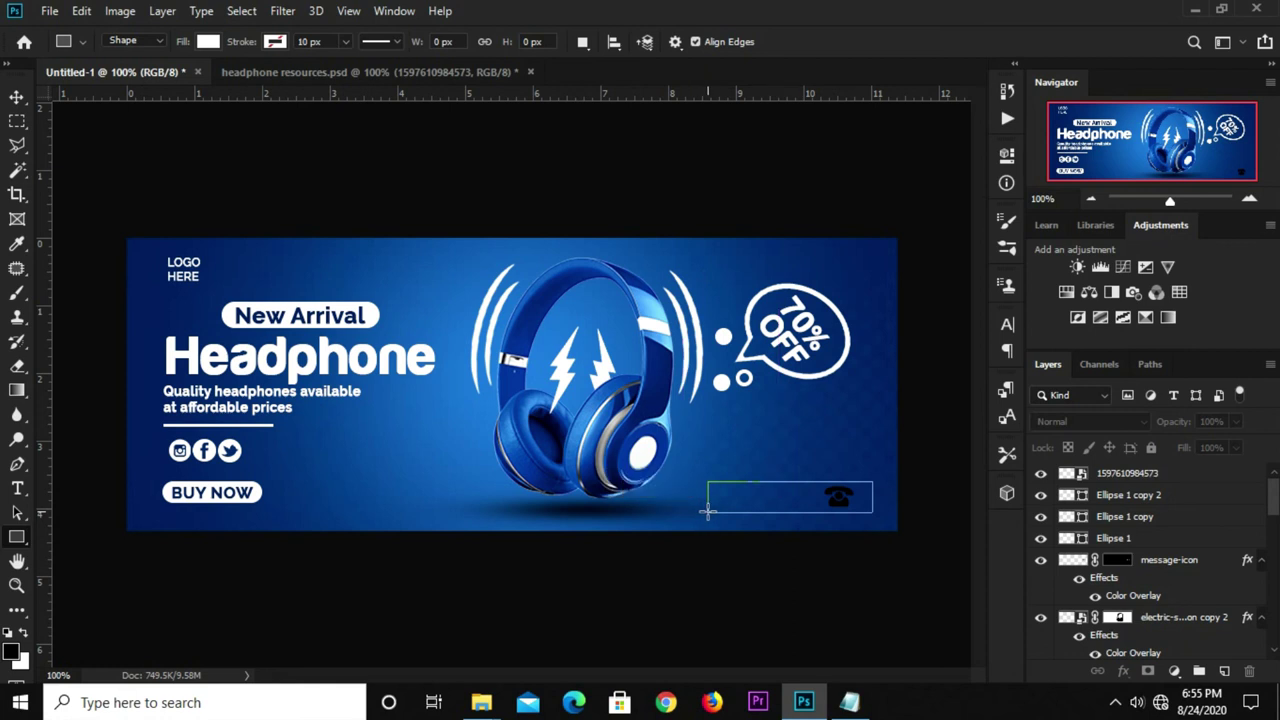
left_click_drag(707, 514, 707, 518)
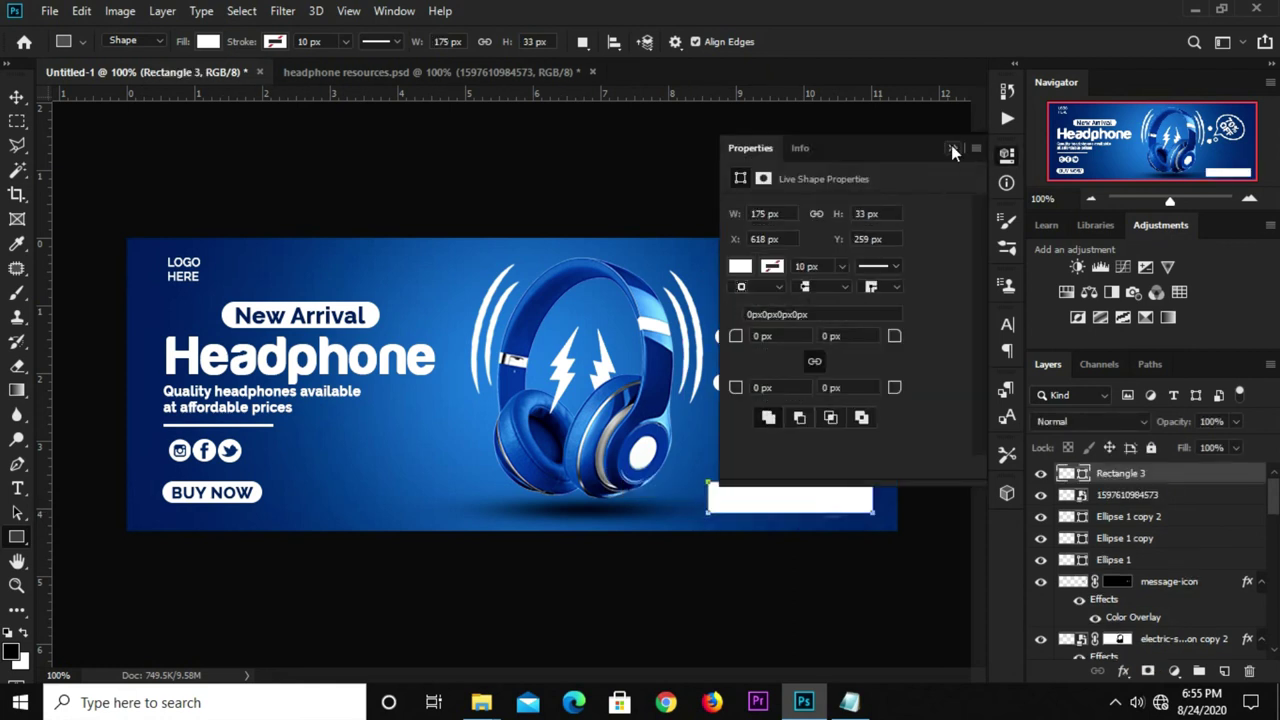
left_click(953, 149)
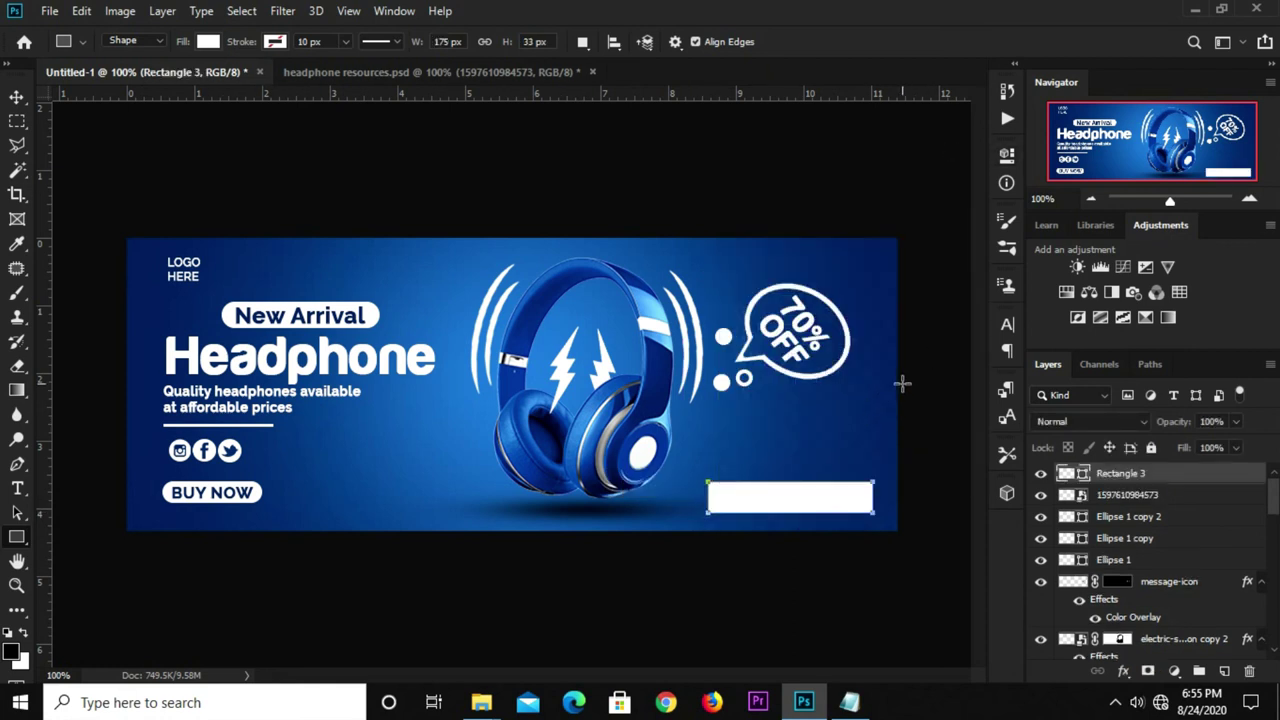
- Stack the phone icon layer above the white bar and nudge the icon right
key("v")
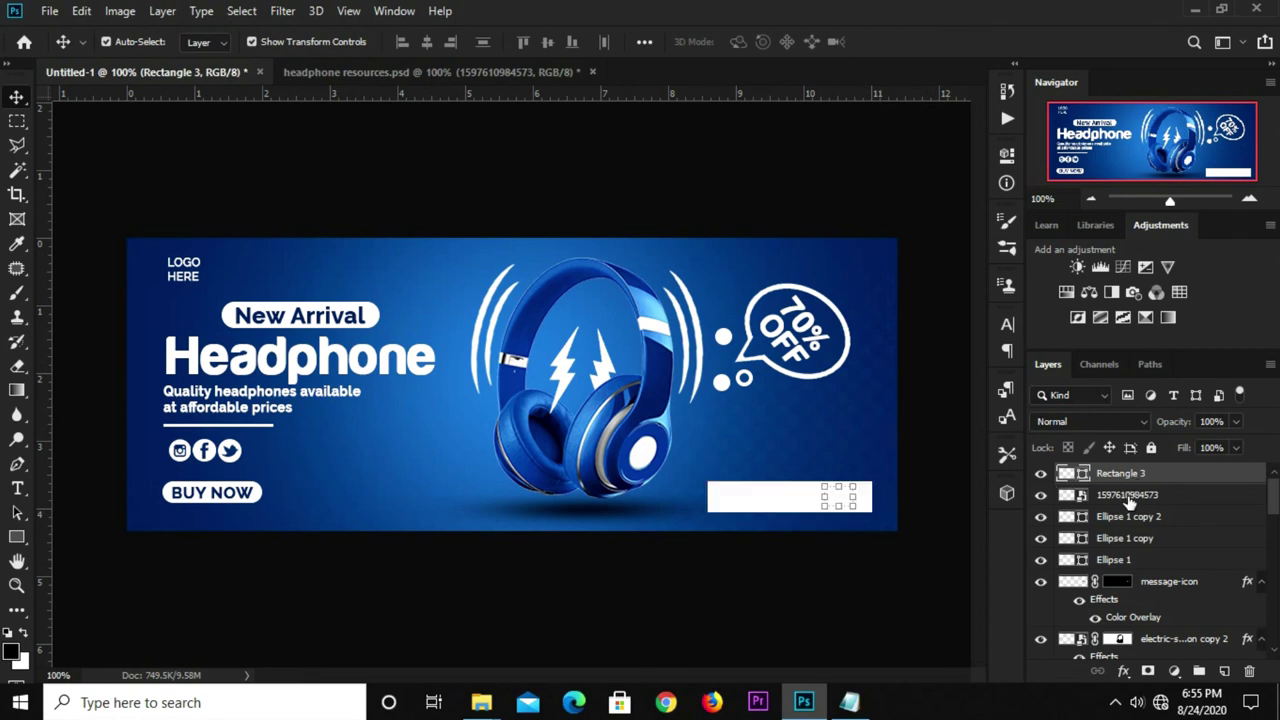
left_click_drag(1128, 496, 1146, 470)
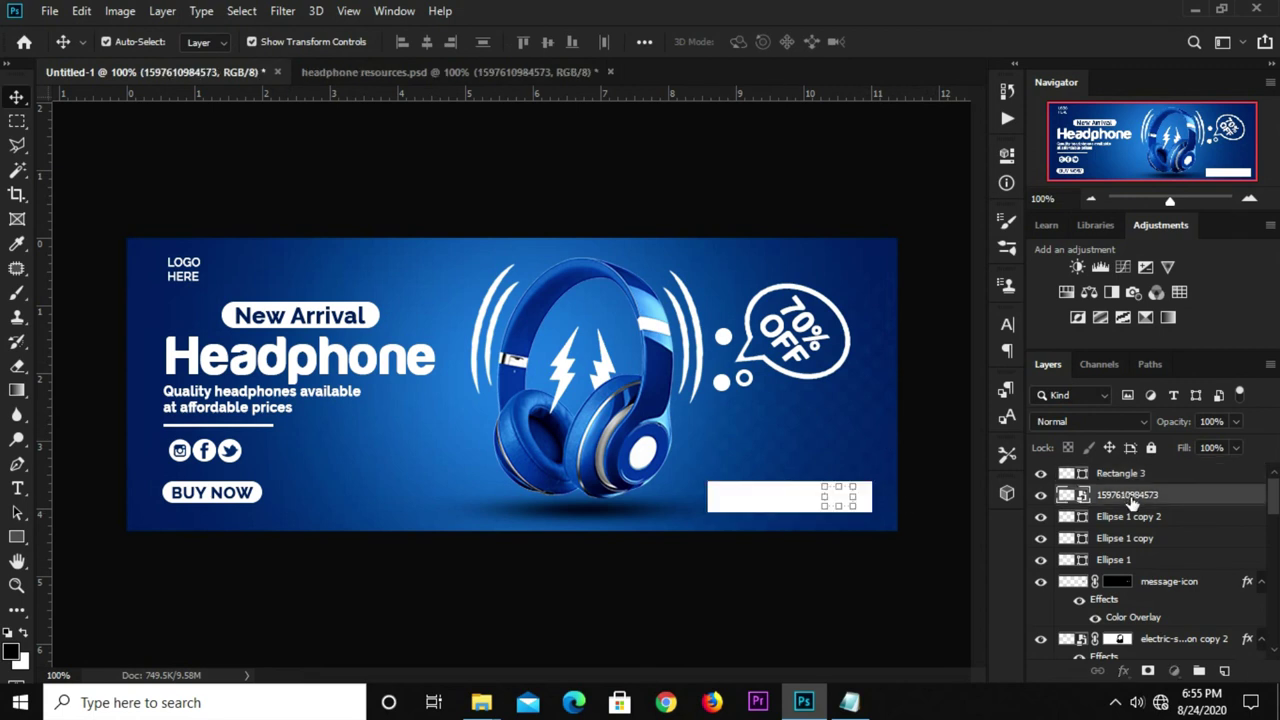
left_click(860, 522)
left_click(855, 508)
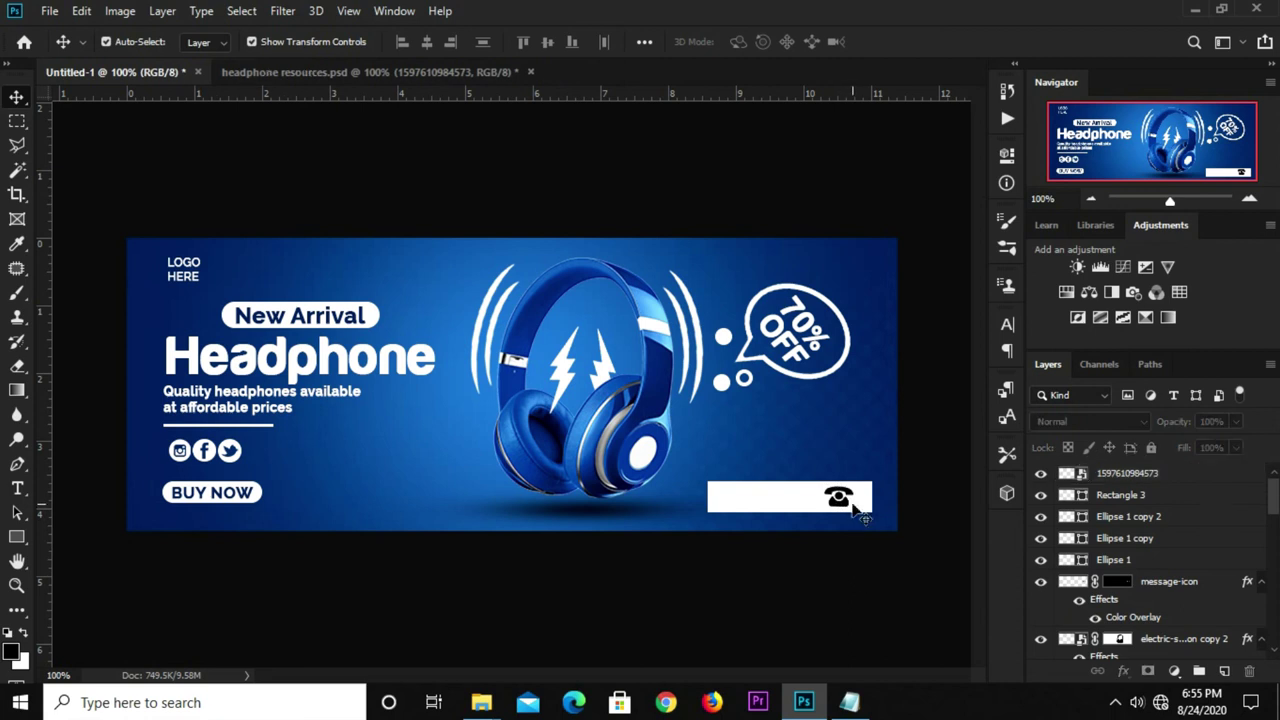
key("Right")
key("Right")
key("Right")
key("Right")
key("Right")
key("Right")
key("Right")
key("Right")
key("Right")
left_click(860, 585)
- Copy the 'For more details' line from the Notepad notes
left_click(848, 702)
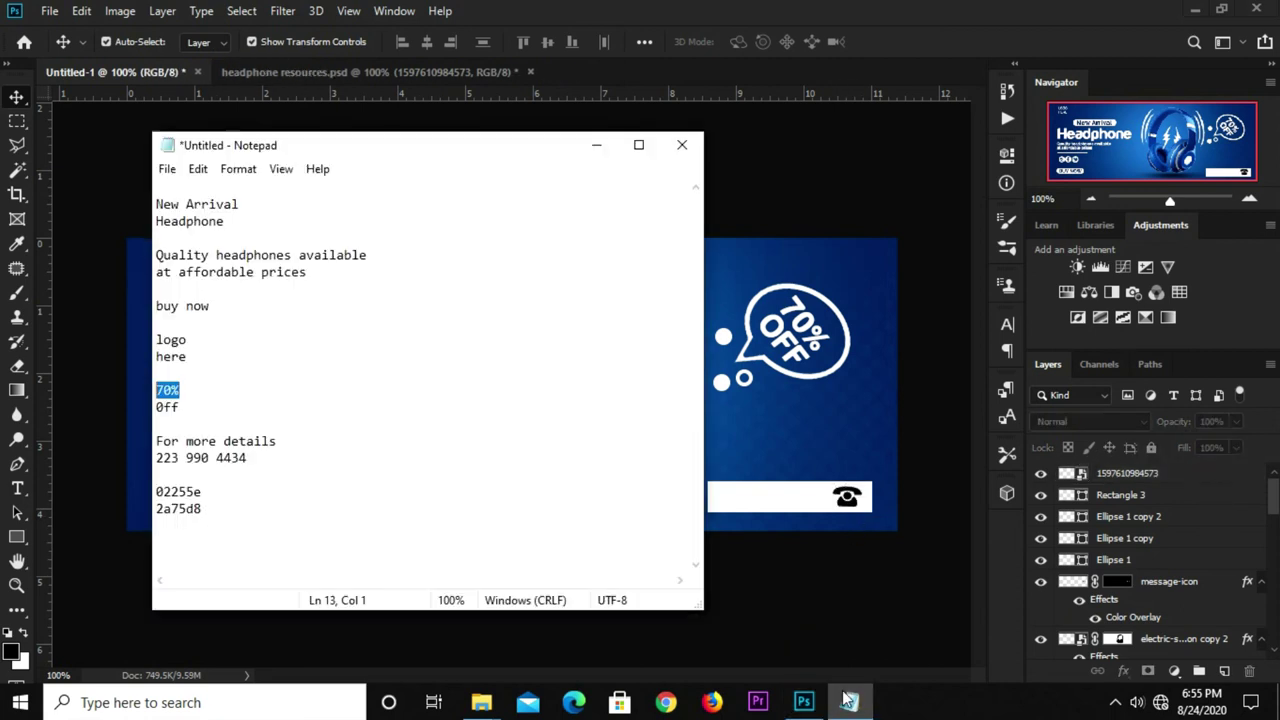
left_click_drag(285, 441, 113, 434)
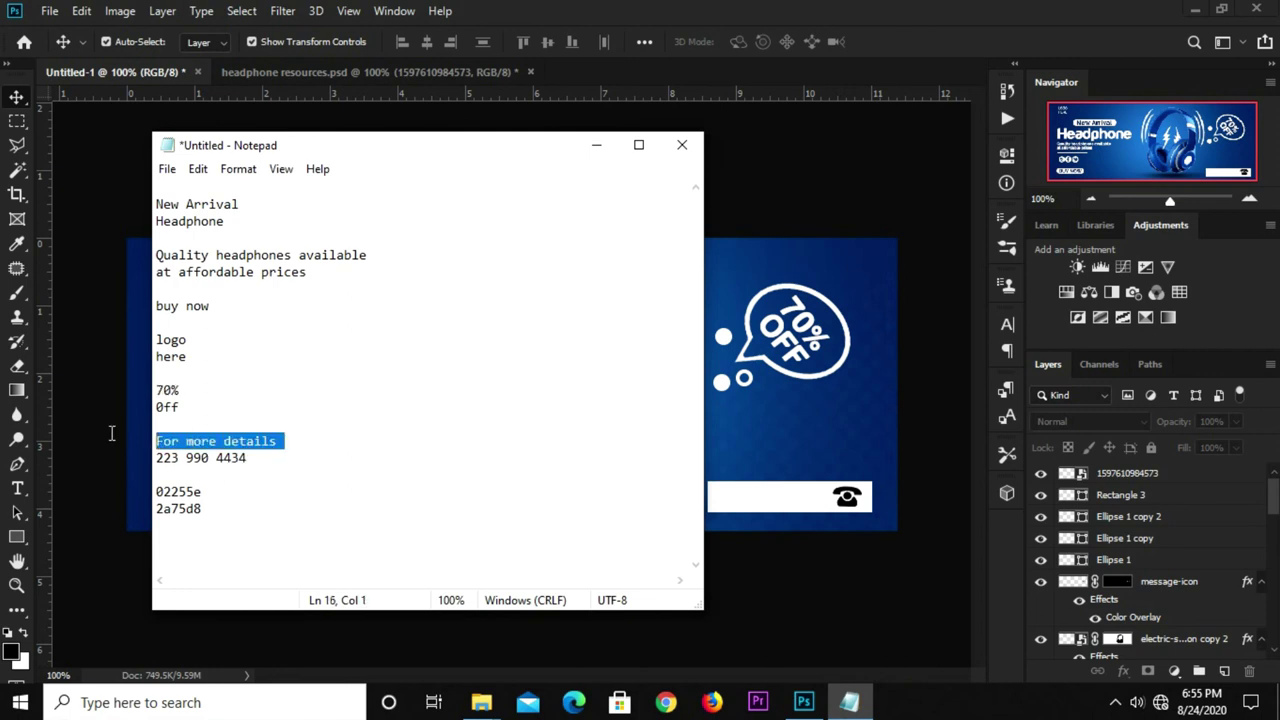
right_click(188, 441)
left_click(240, 209)
left_click(762, 278)
- Duplicate the Headphone headline and retype the copy as 'For more details'
left_click(324, 373)
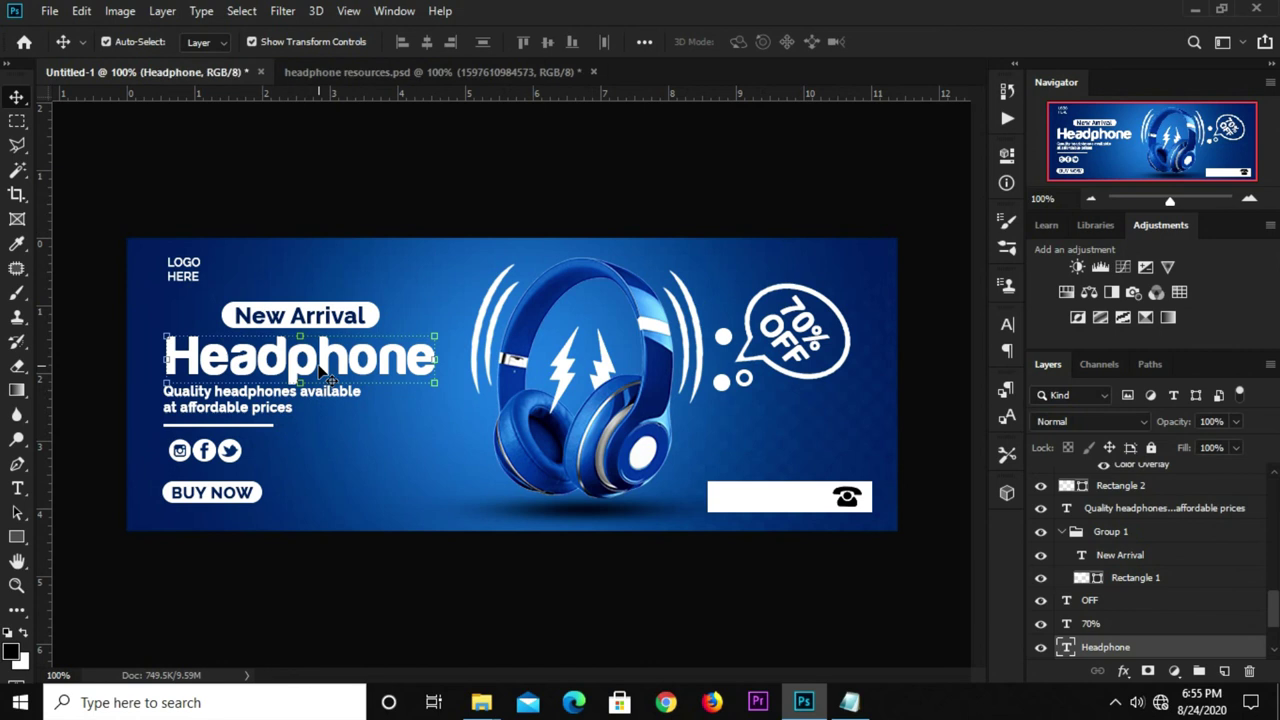
left_click_drag(323, 372, 445, 483)
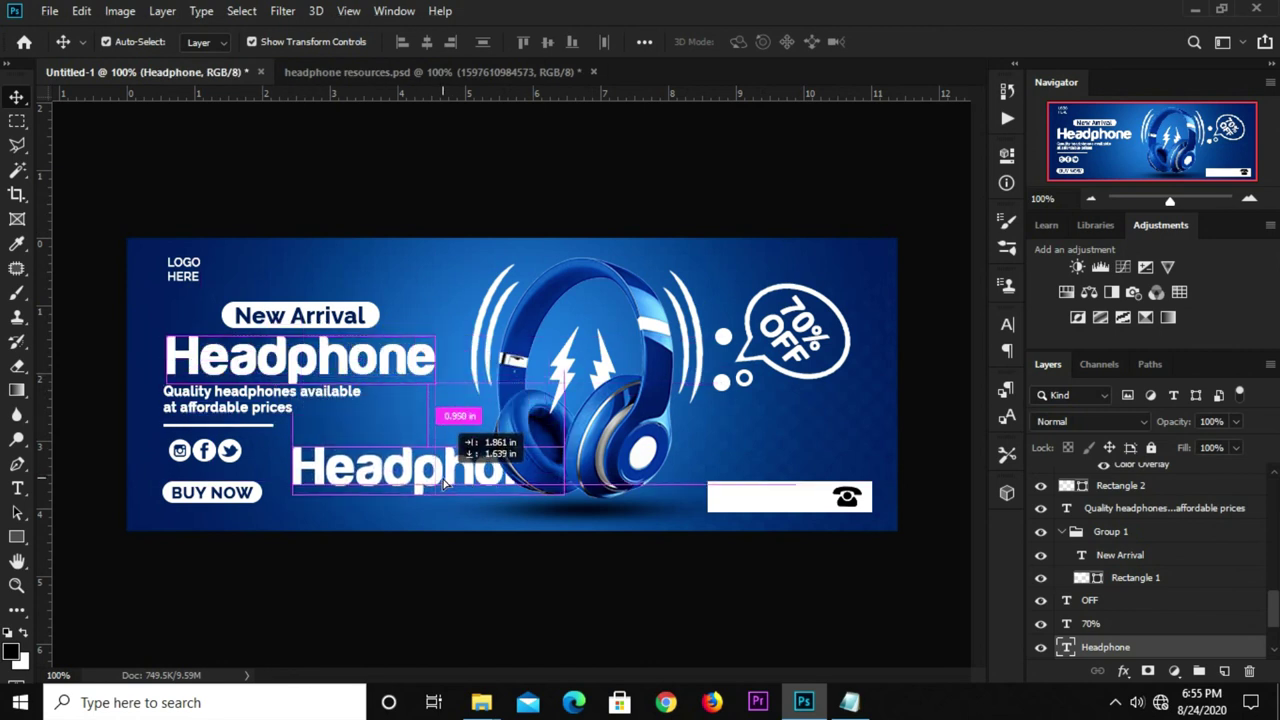
key("t")
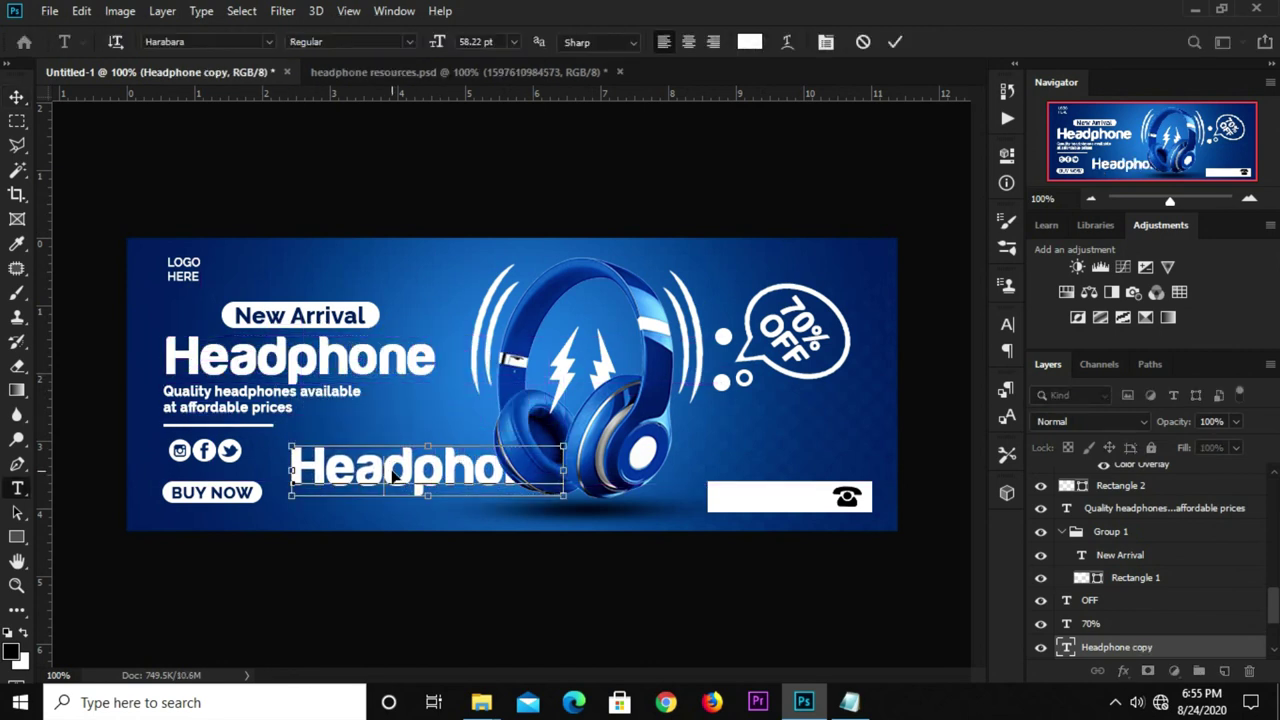
double_click(395, 477)
type("For more details")
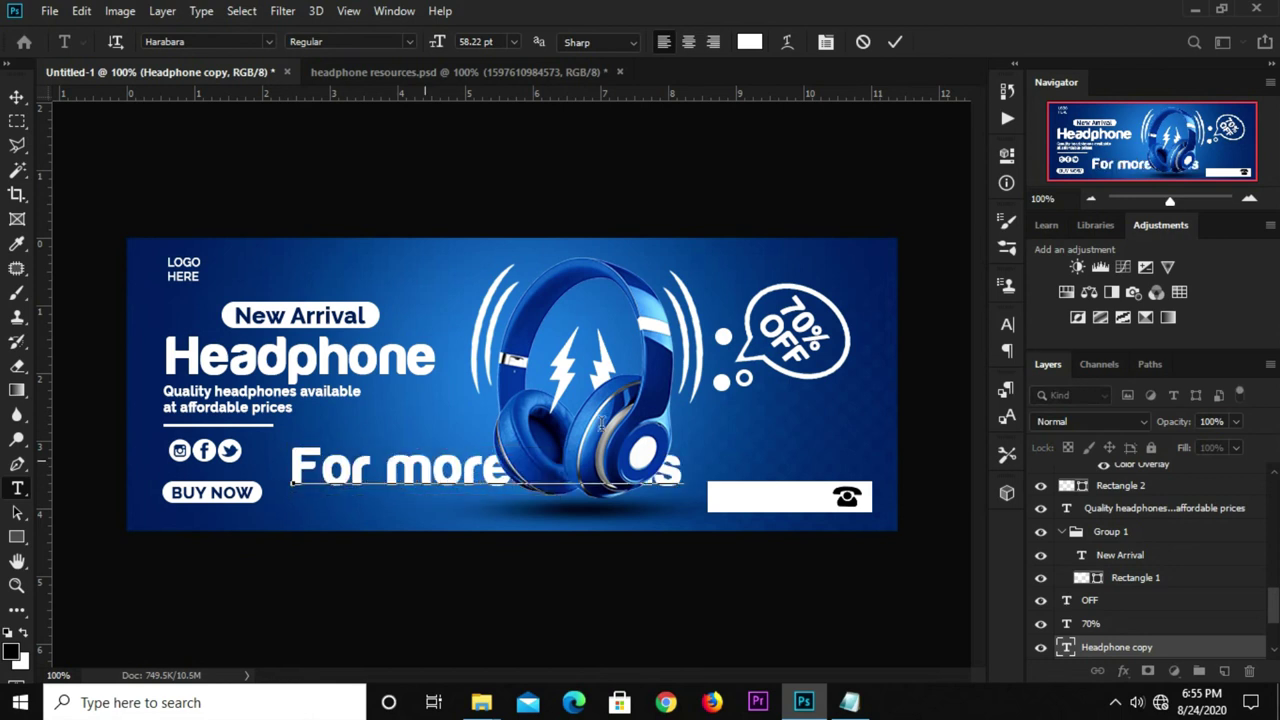
left_click(895, 42)
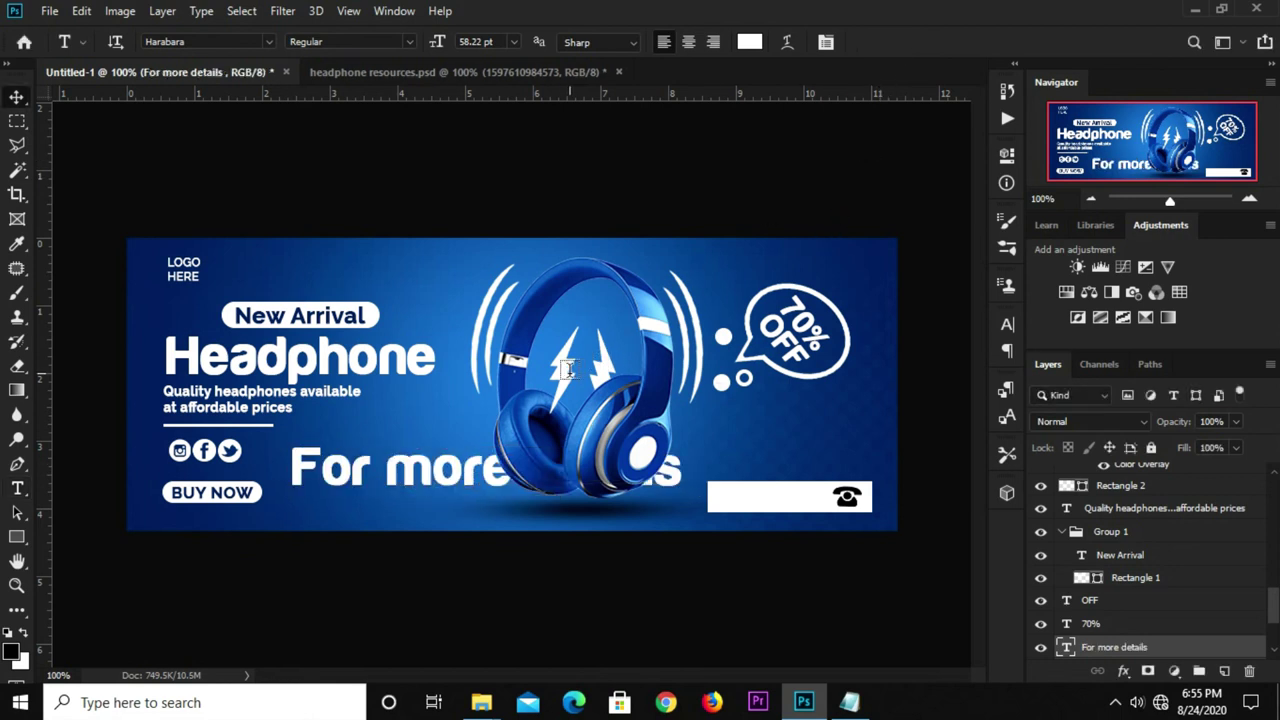
- Scale the 'For more details' text to about 34% and set it above the white bar
key("v")
key("ctrl+t")
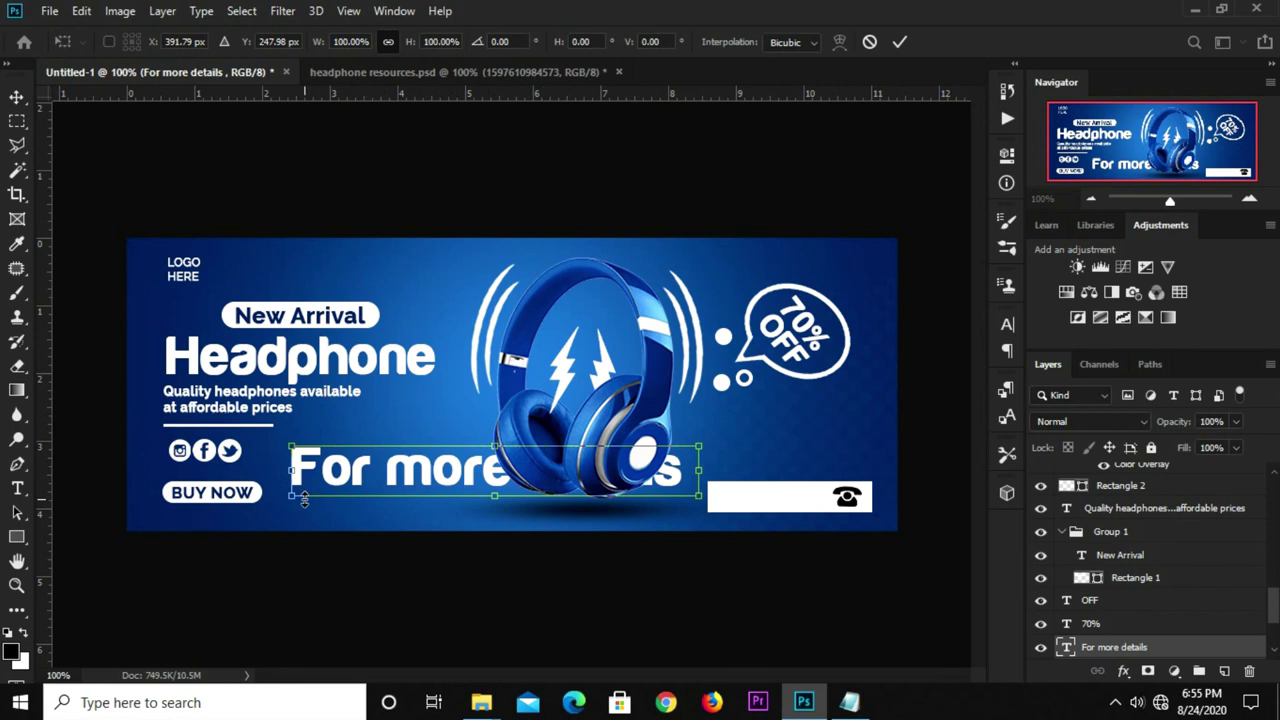
left_click_drag(288, 497, 473, 483)
left_click_drag(538, 455, 793, 460)
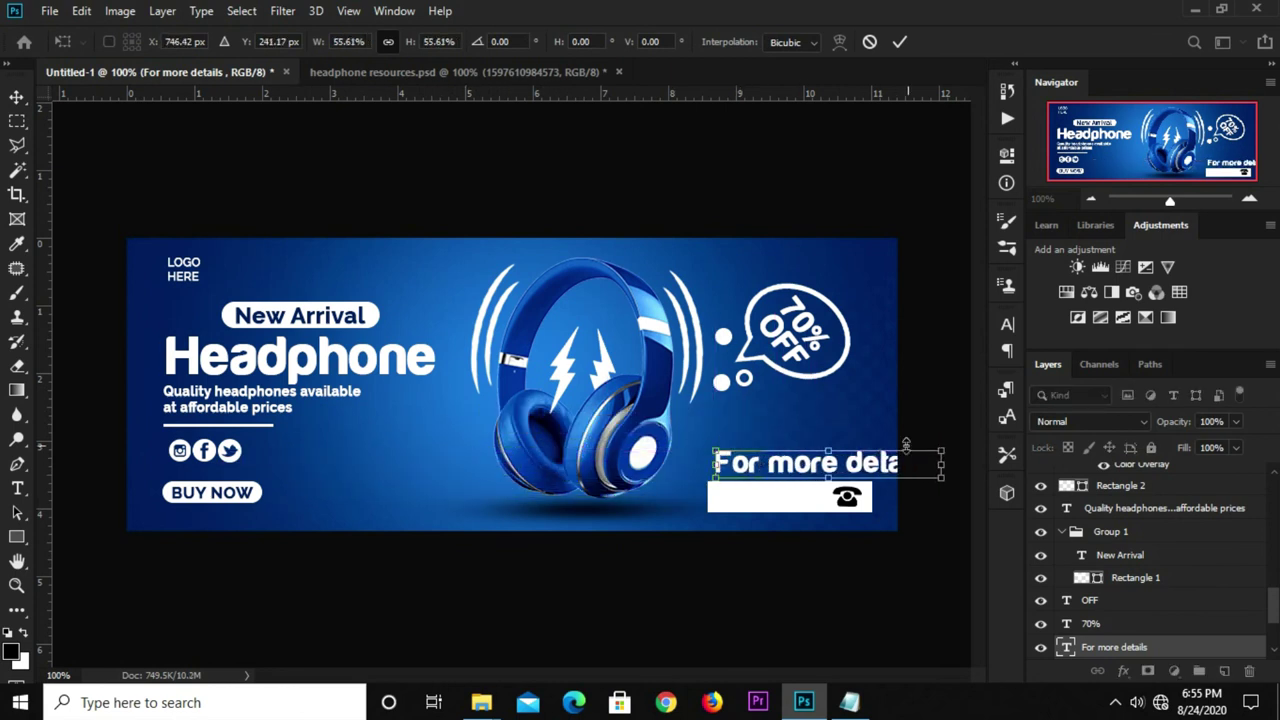
mouse_move(952, 453)
left_mouse_down()
mouse_move(858, 468)
mouse_move(900, 474)
left_mouse_up()
key("Return")
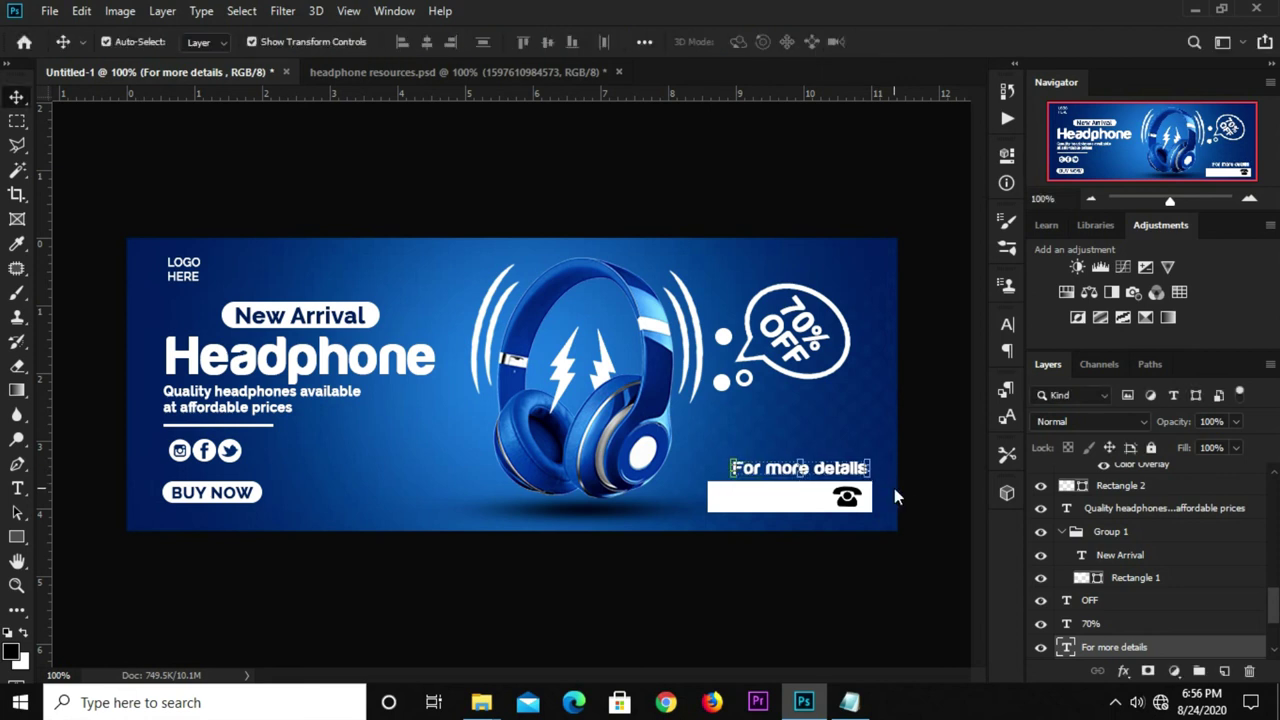
left_click(886, 494)
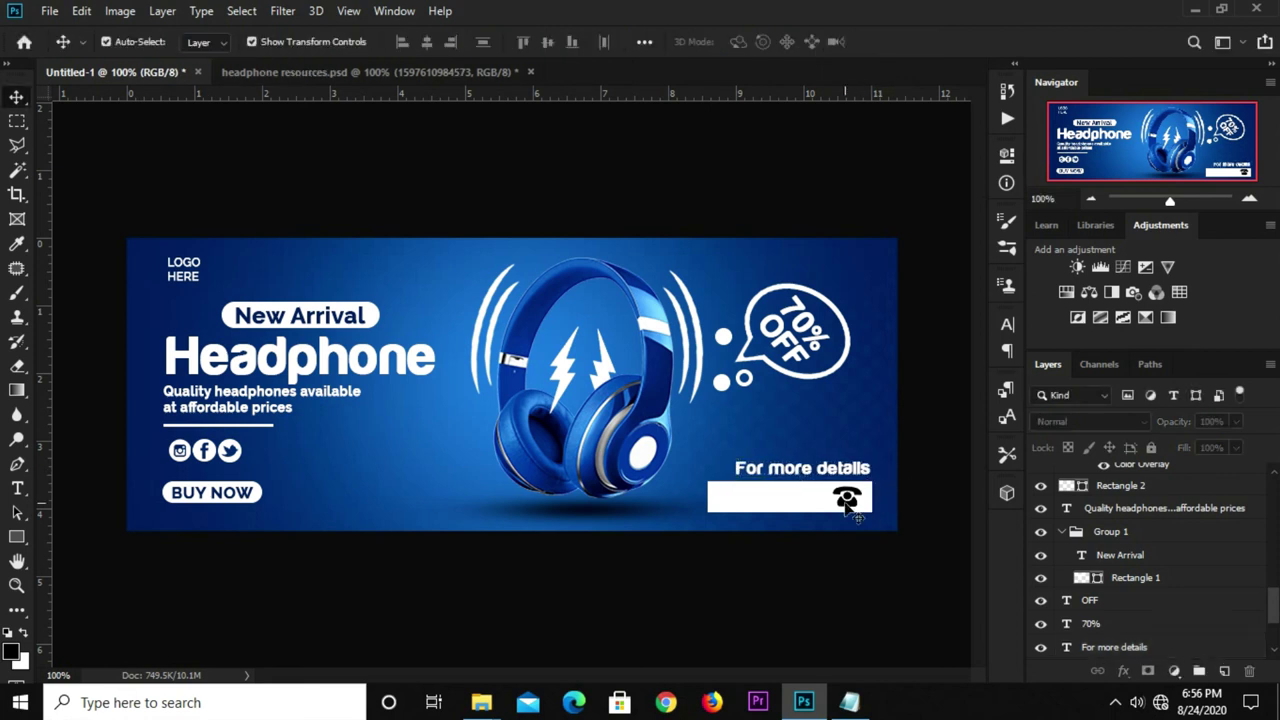
left_click(792, 510)
left_click(843, 563)
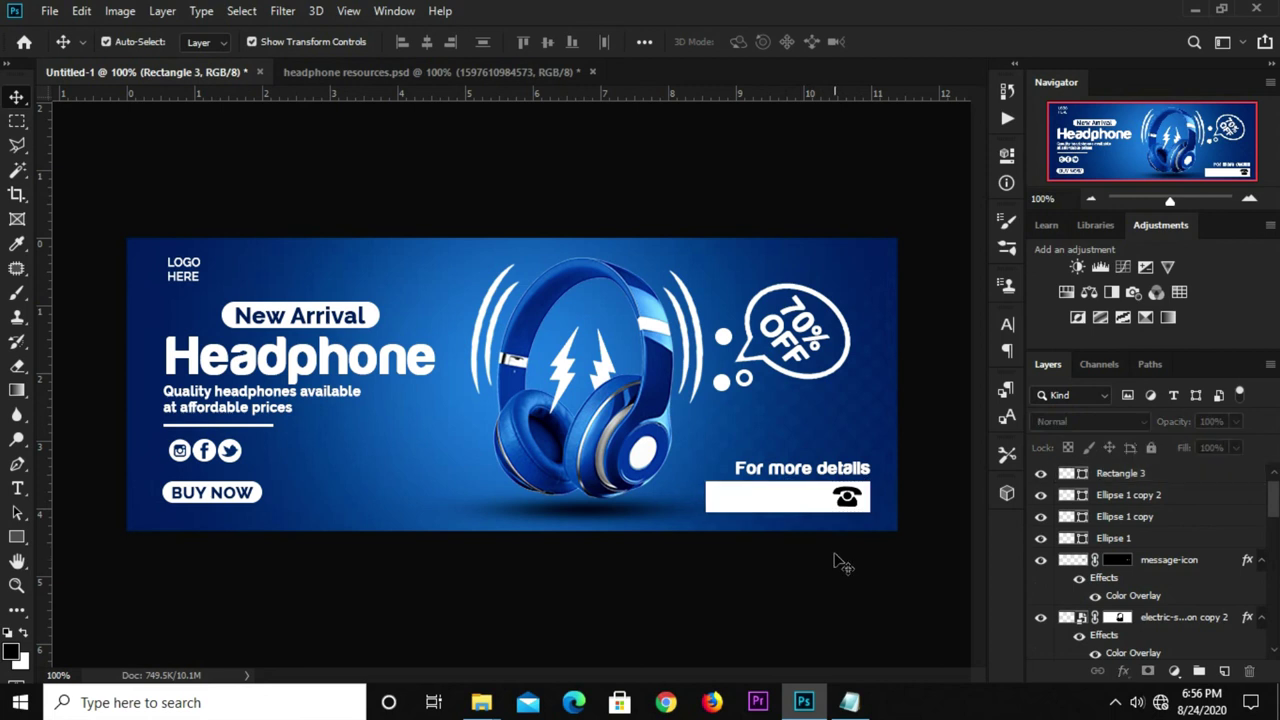
left_click(849, 702)
left_click_drag(250, 458, 166, 458)
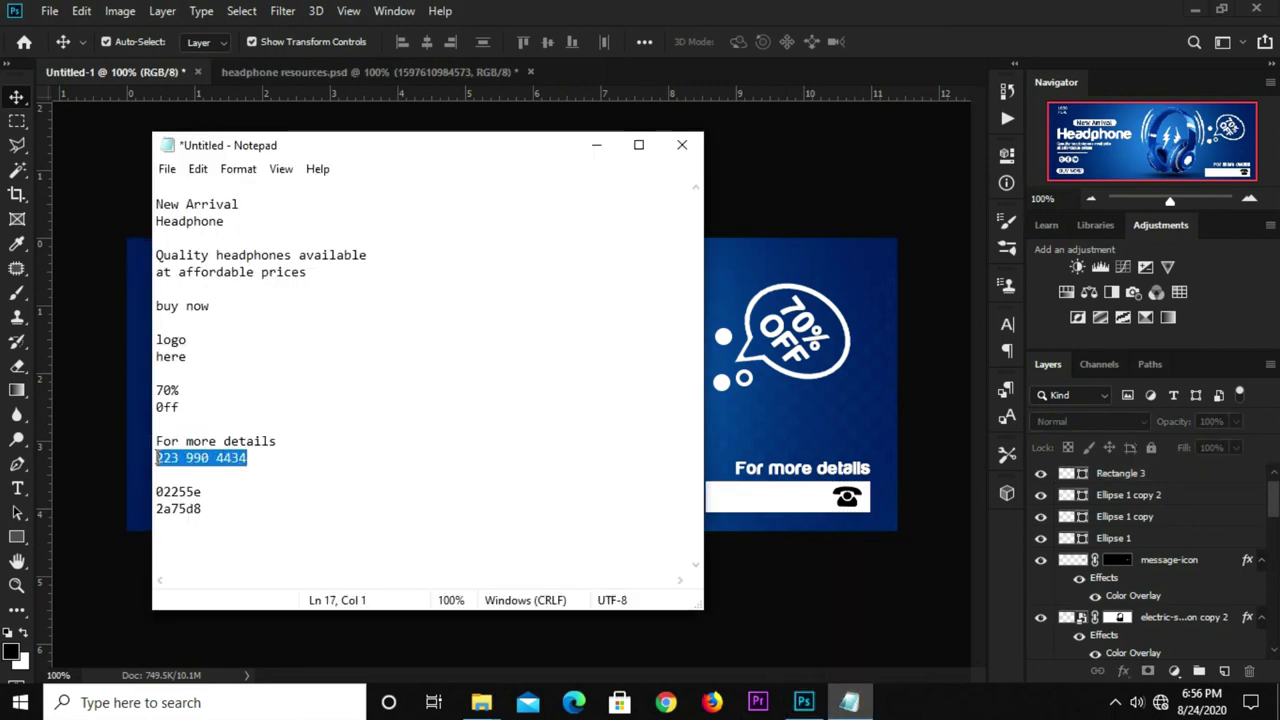
right_click(157, 458)
left_click(203, 229)
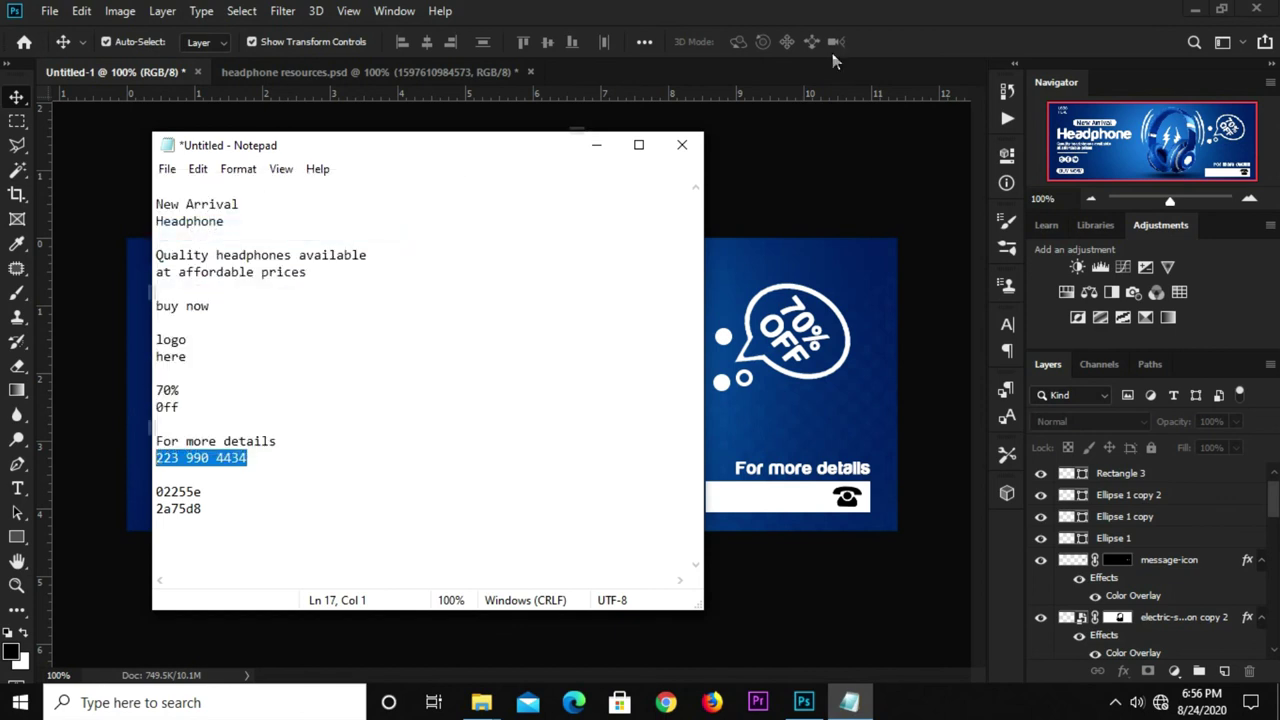
left_click(727, 190)
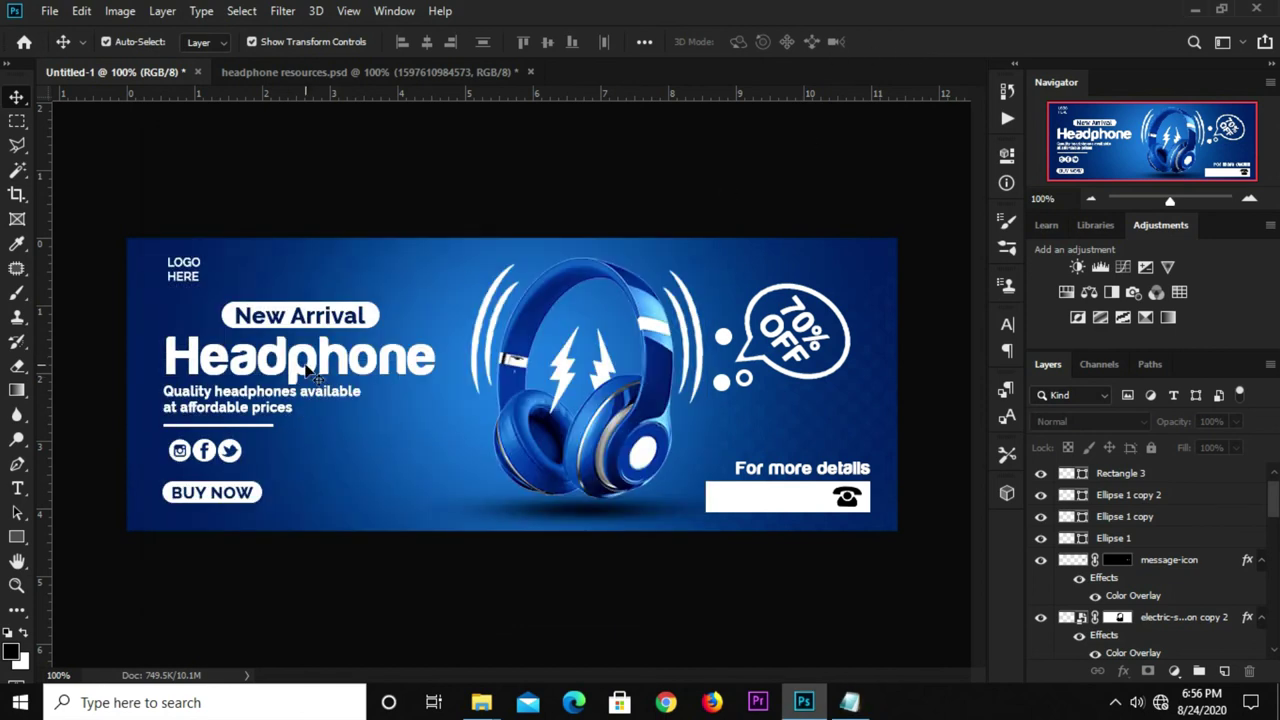
- Duplicate the 'For more details' text and replace its content with the contact phone number
left_click(788, 471)
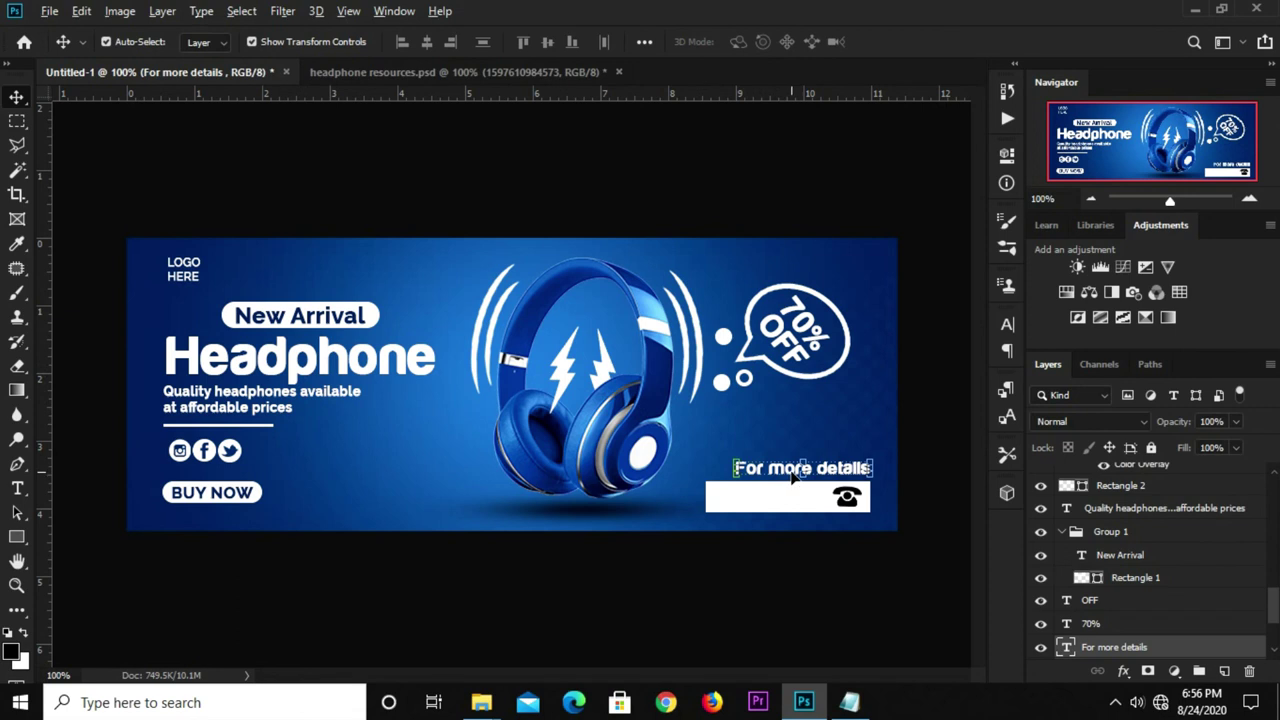
left_click_drag(795, 475, 790, 438)
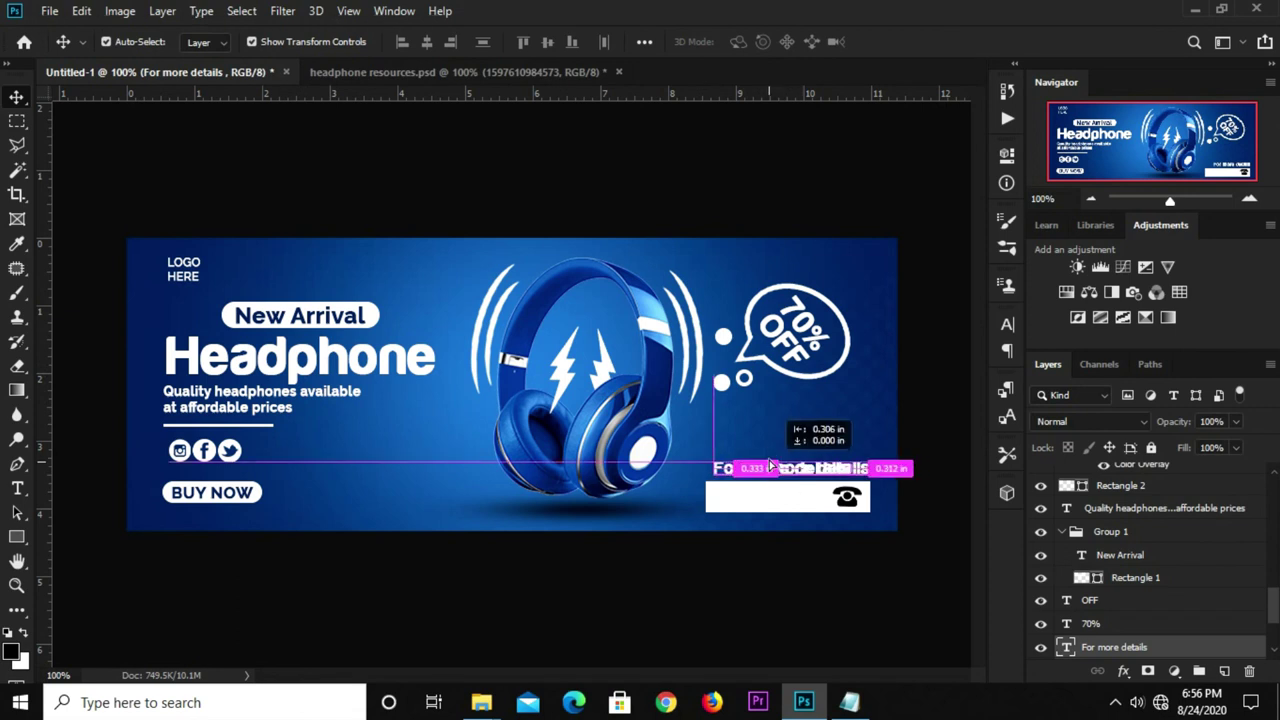
key("t")
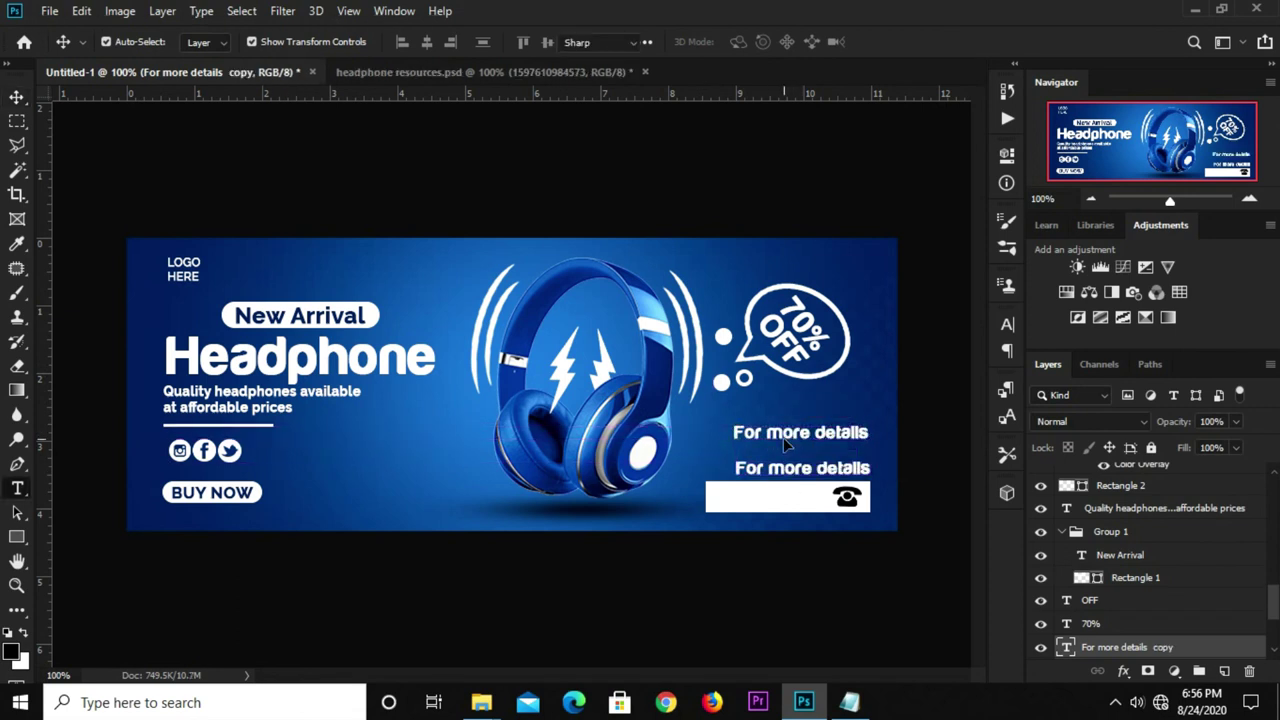
left_click(786, 436)
left_click(785, 434)
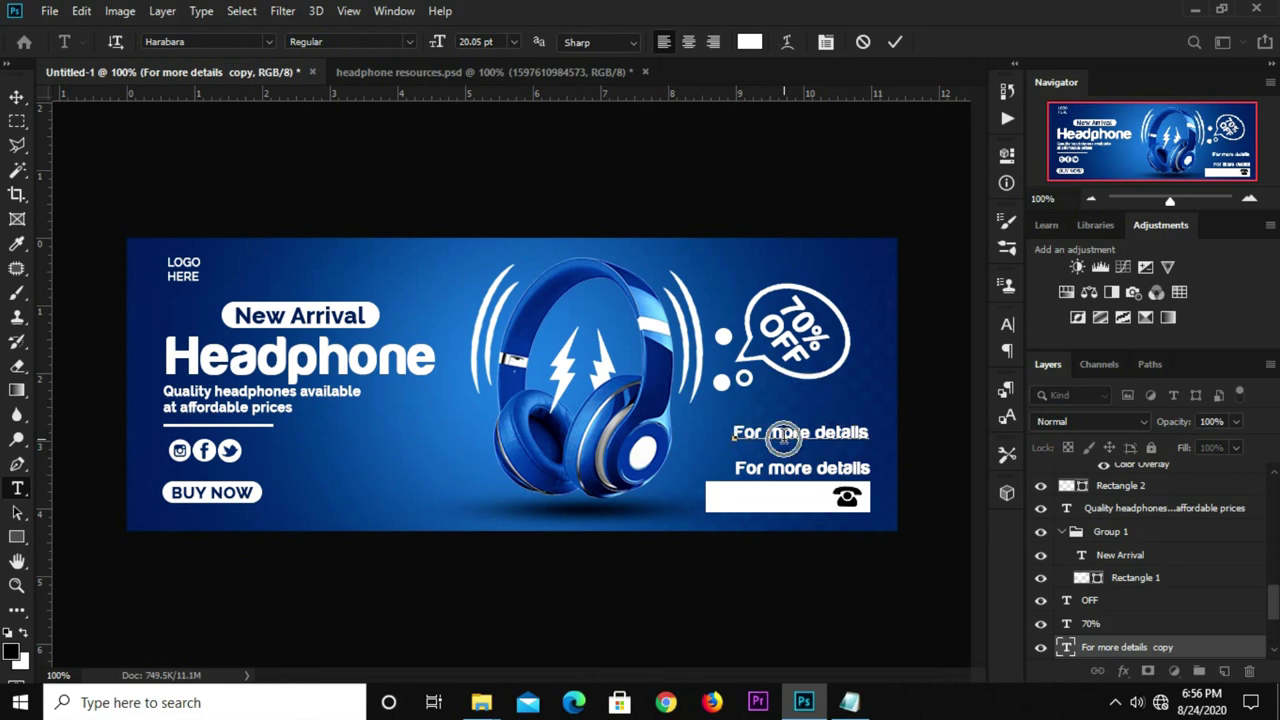
key("ctrl+a")
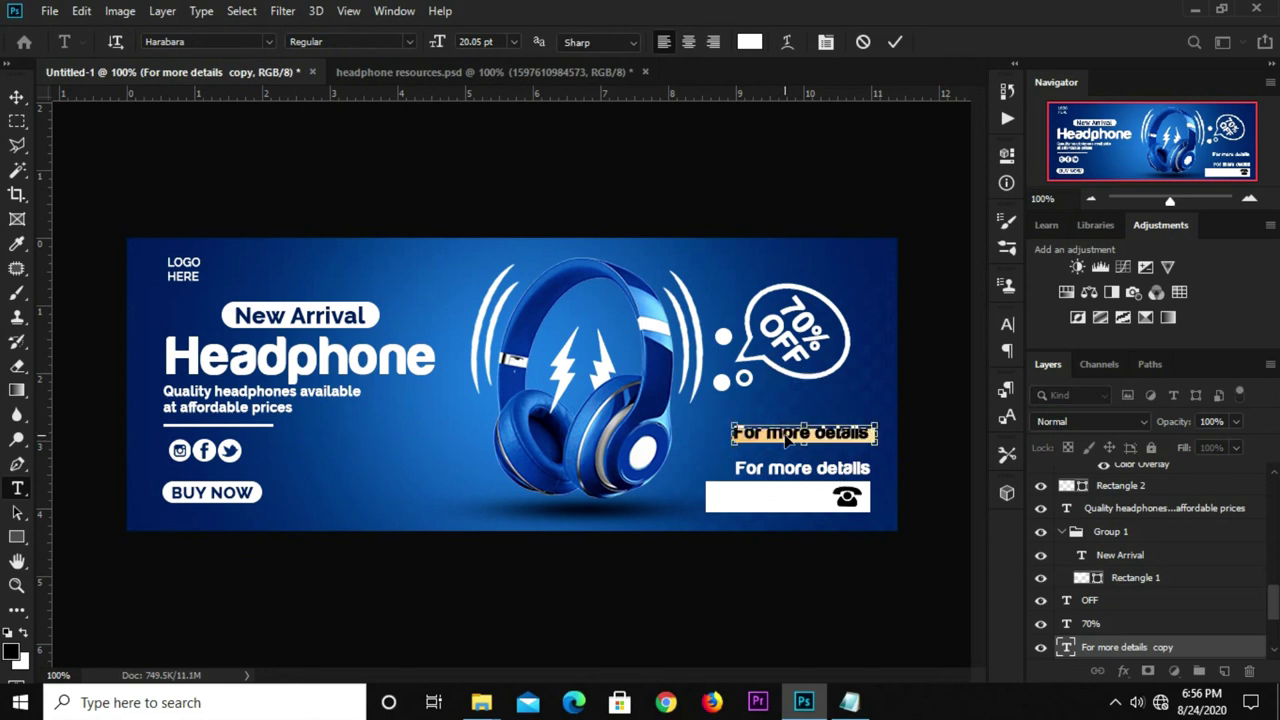
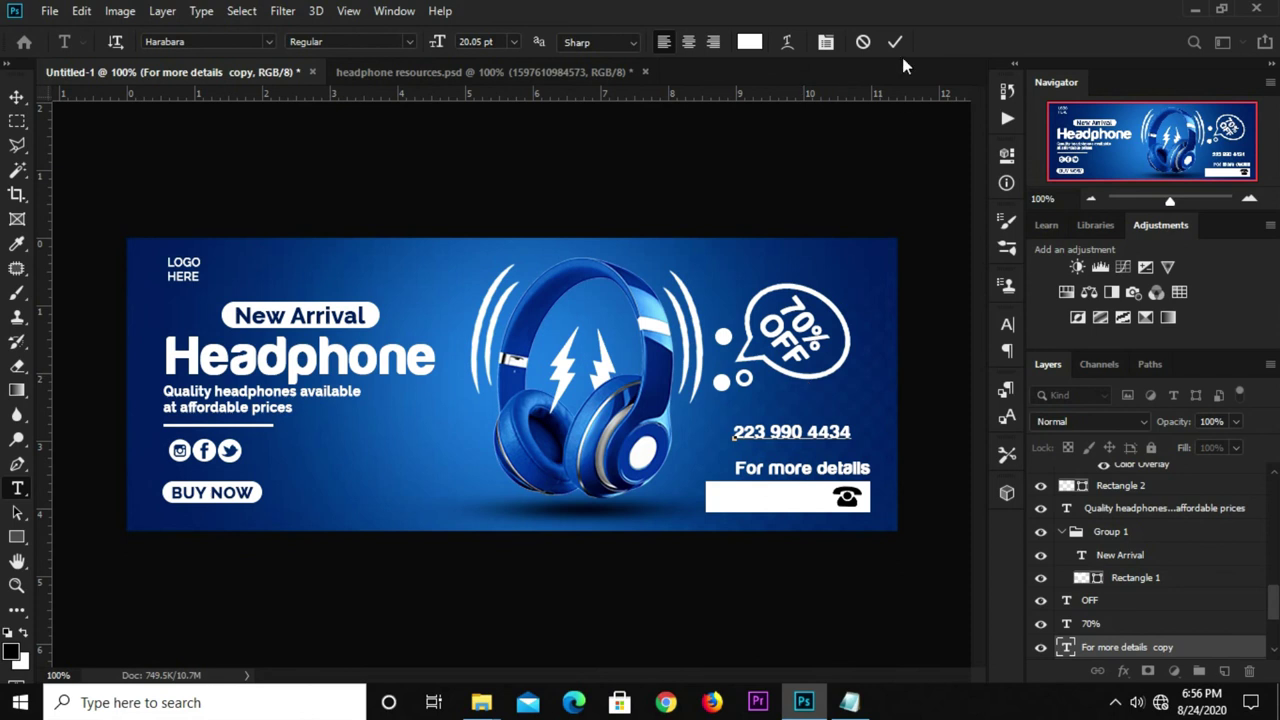
- Colour the phone number #042963 and move it onto the white bar, above Rectangle 3
left_click(749, 41)
type("042963")
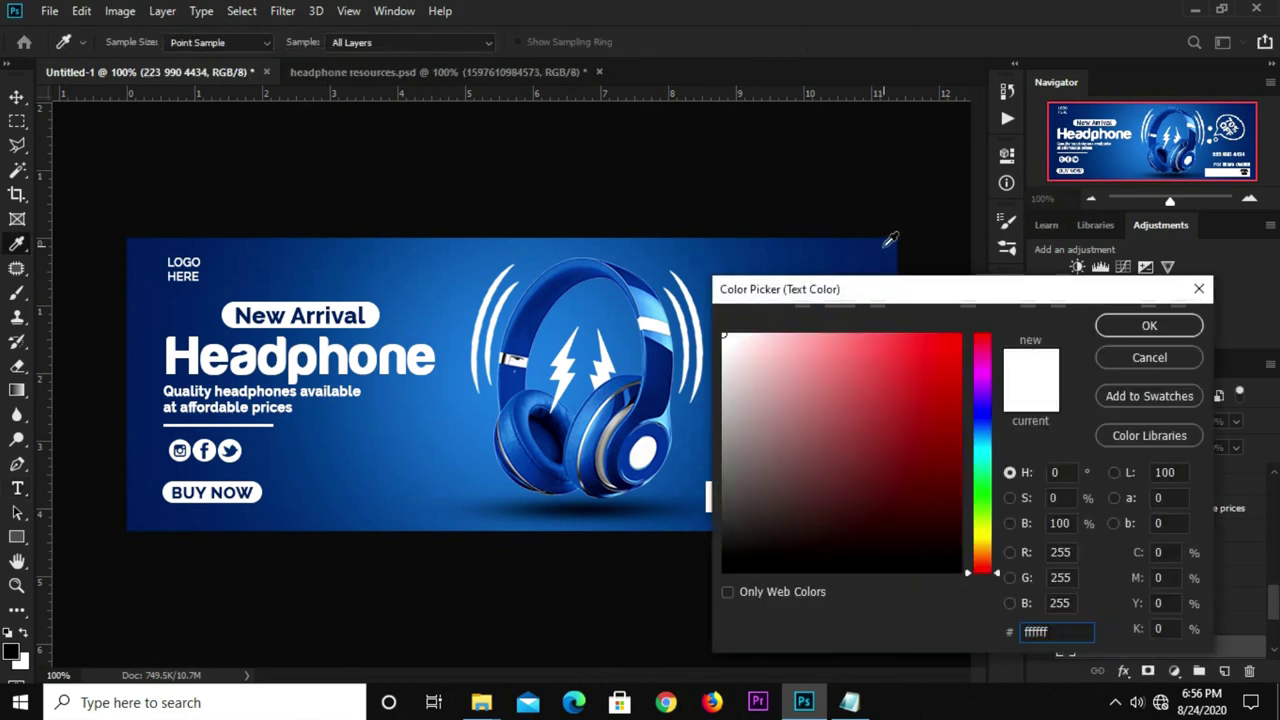
left_click(1116, 325)
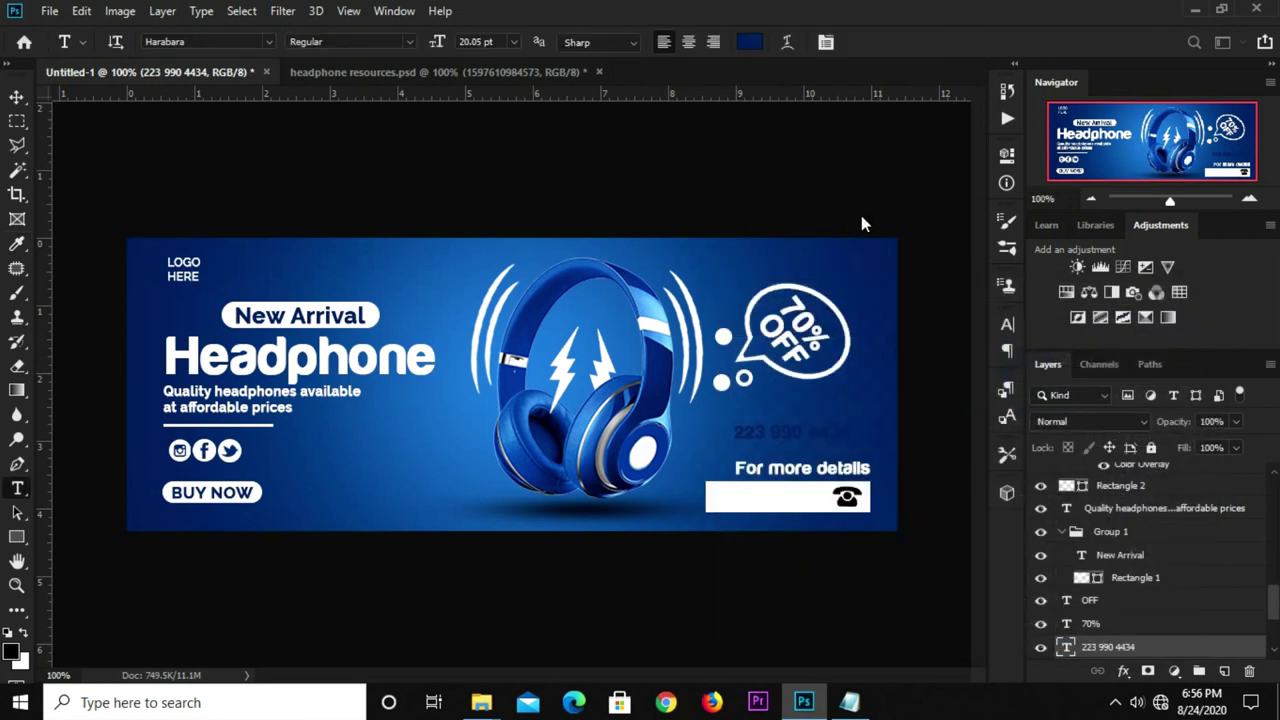
key("v")
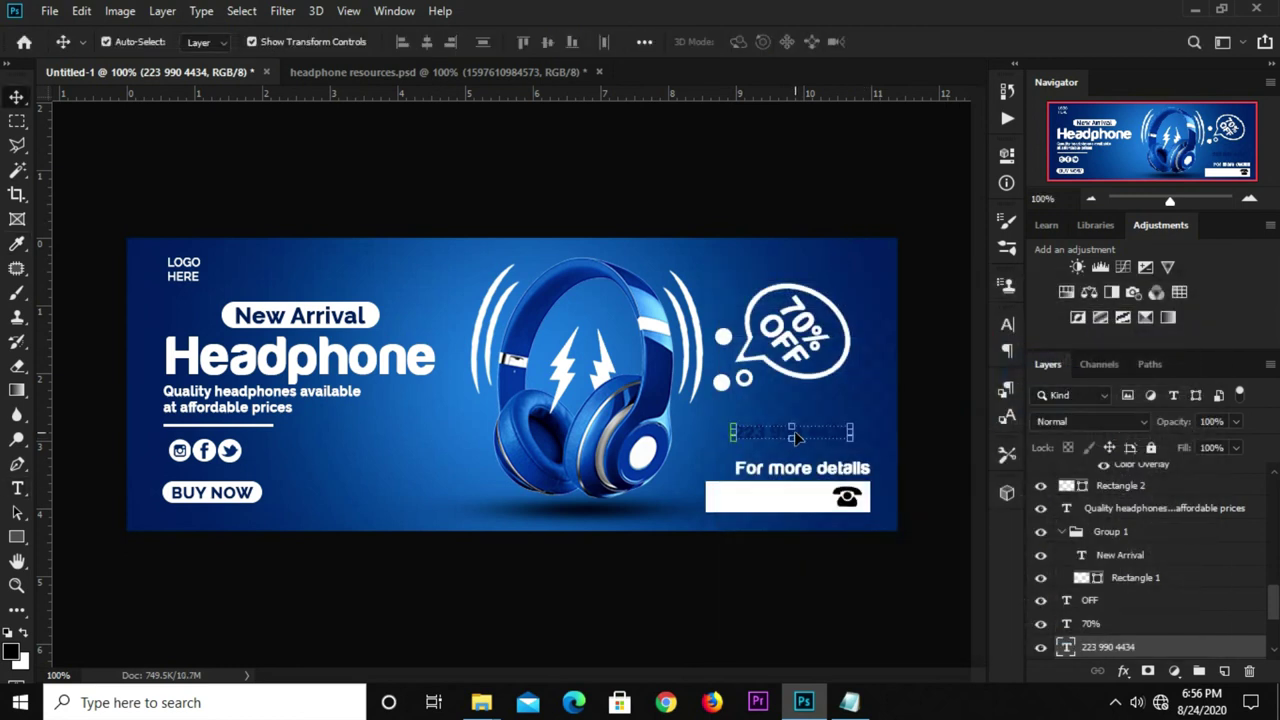
left_click_drag(797, 437, 797, 497)
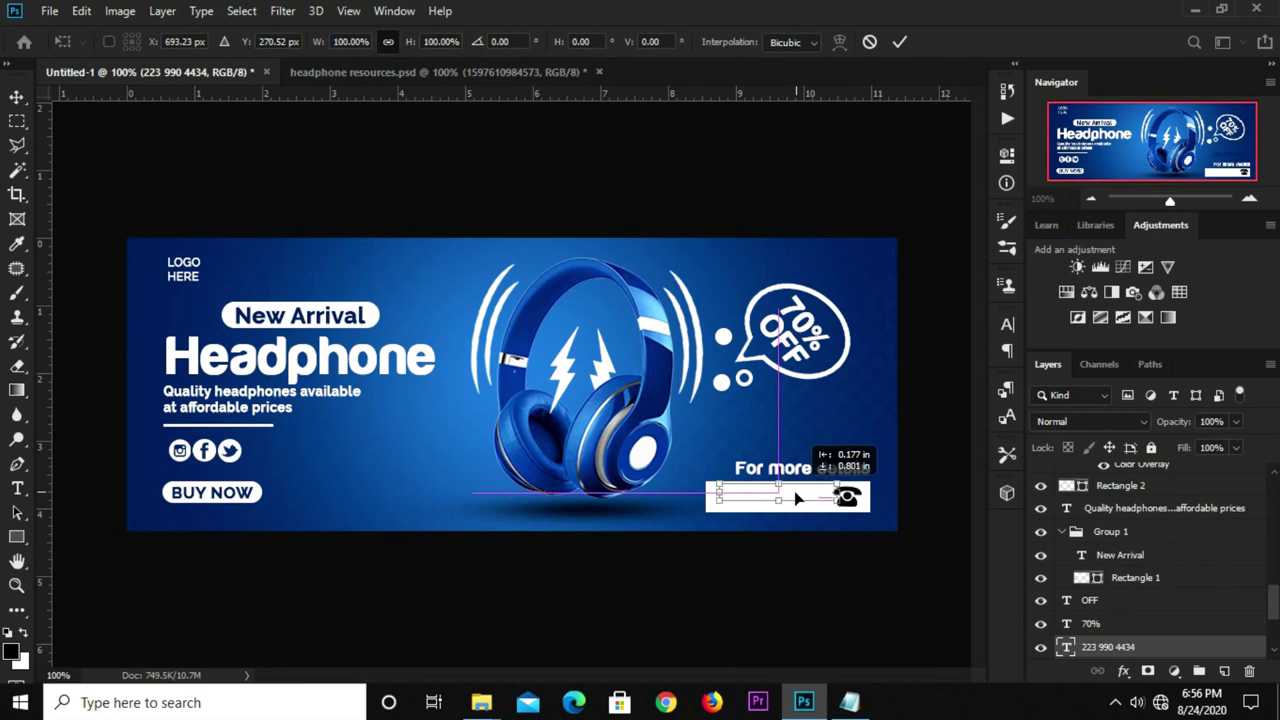
mouse_move(1108, 647)
left_mouse_down()
mouse_move(1132, 570)
mouse_move(1135, 449)
left_mouse_up()
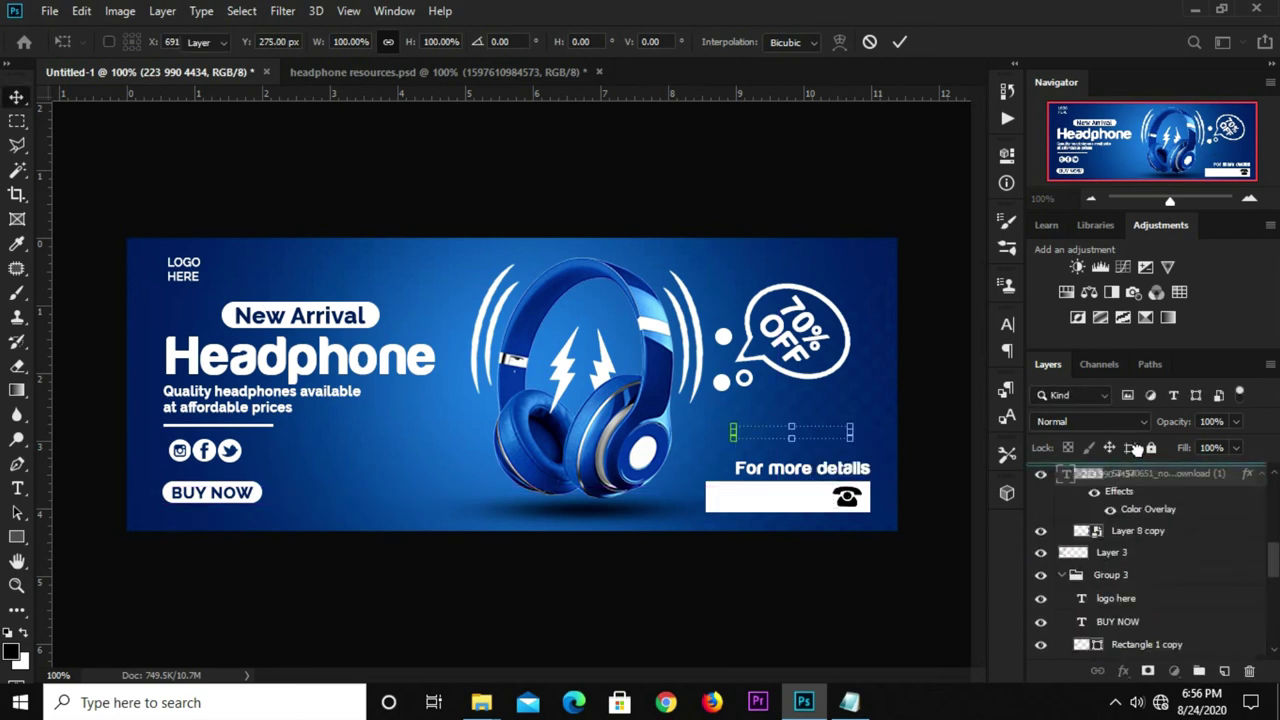
left_click_drag(1137, 449, 1137, 480)
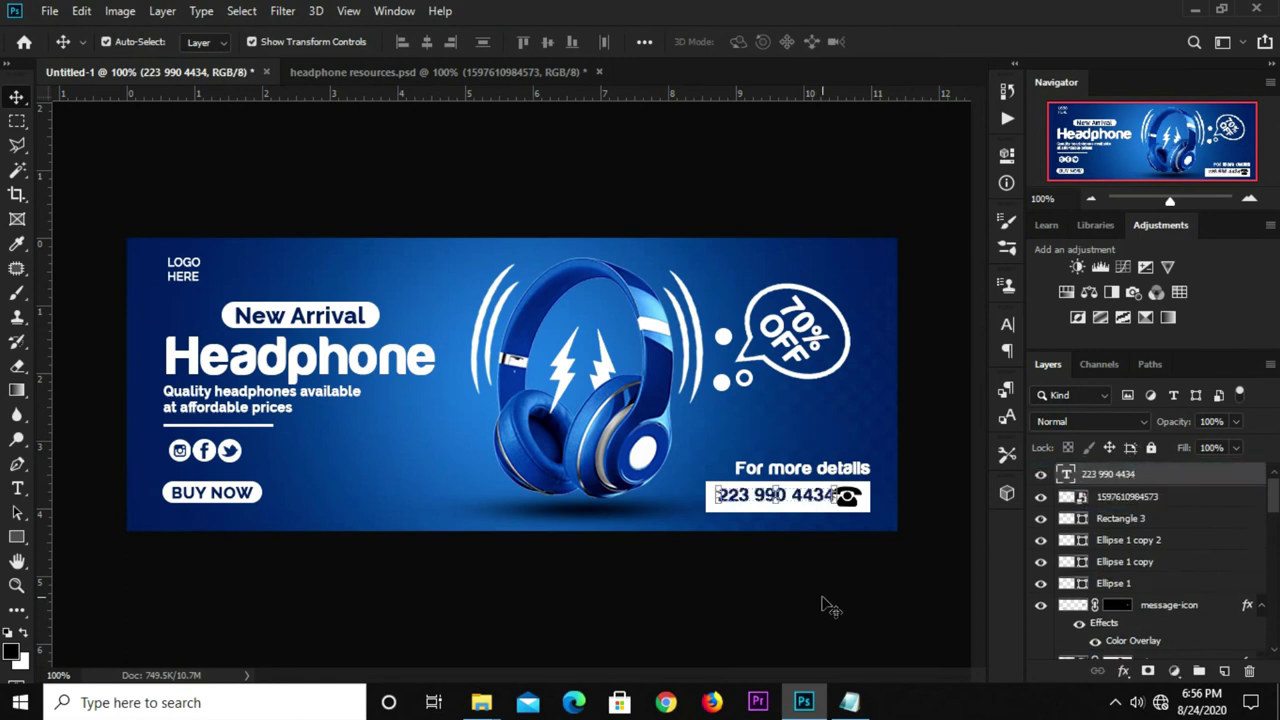
- Stretch the white contact box taller at the bottom and wider to the left
left_click(783, 499)
left_click_drag(788, 513, 763, 508)
key("Return")
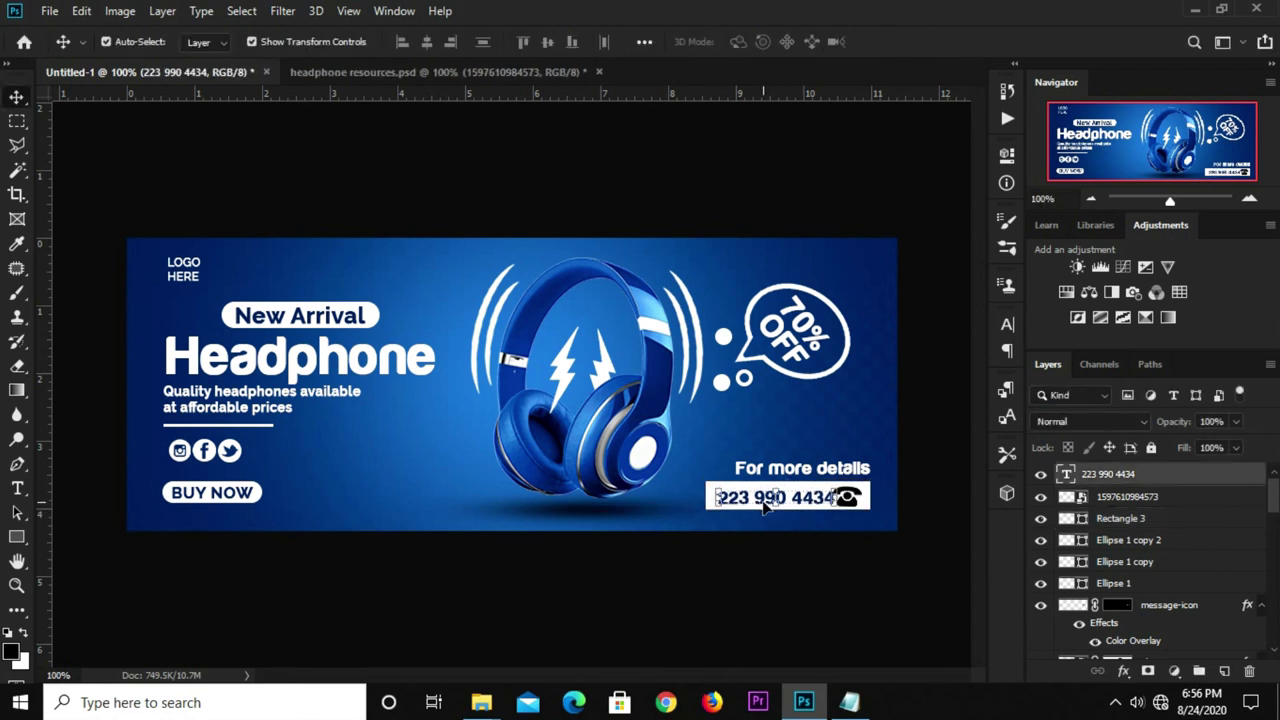
left_click(729, 526)
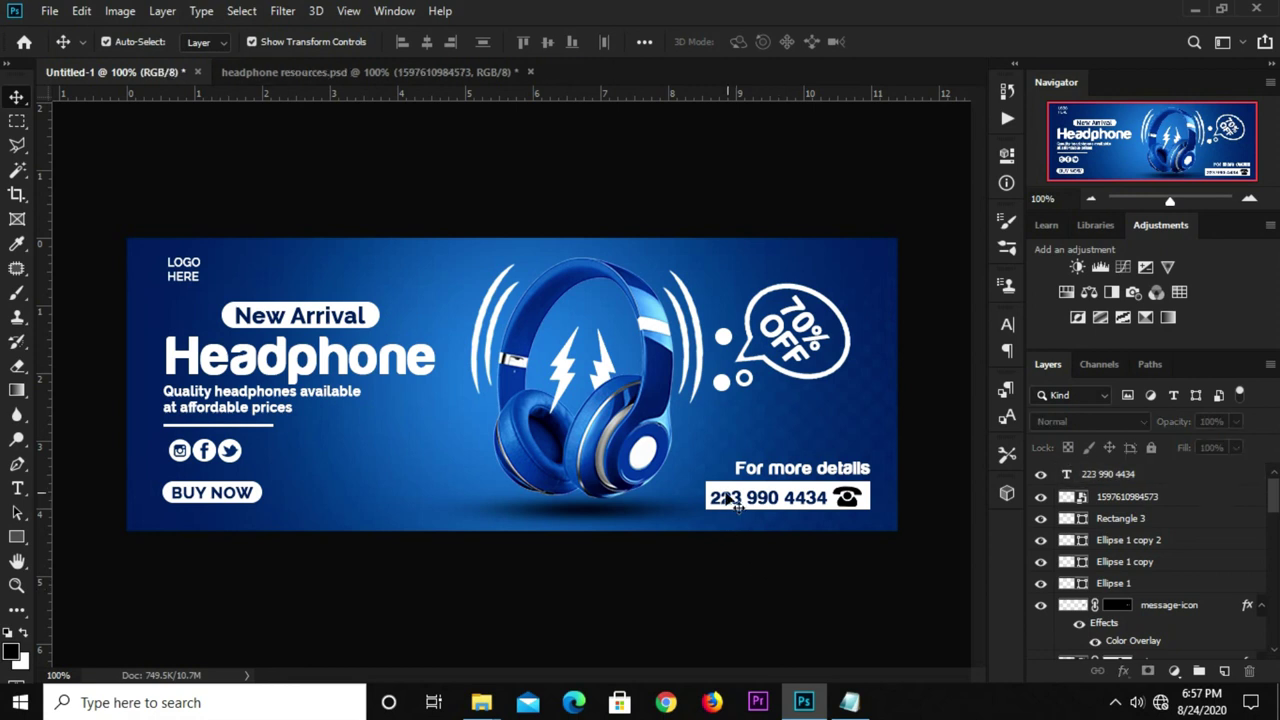
left_click(720, 503)
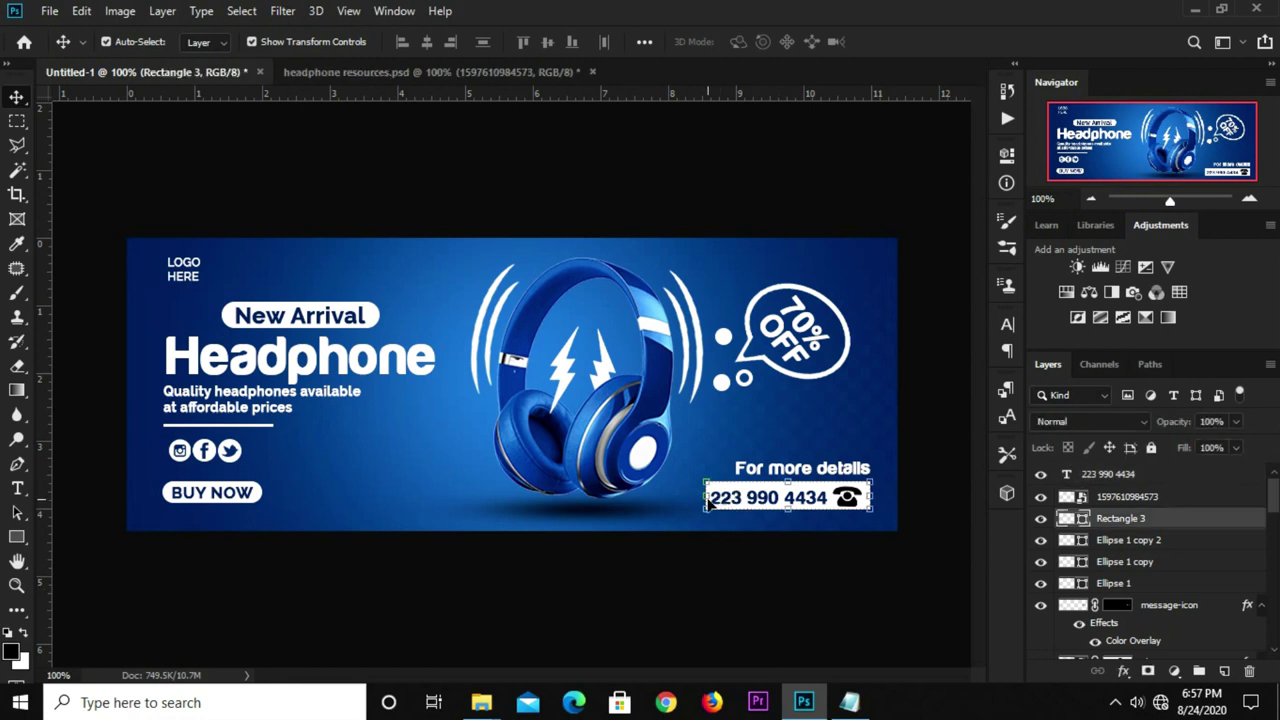
left_click_drag(705, 498, 689, 498)
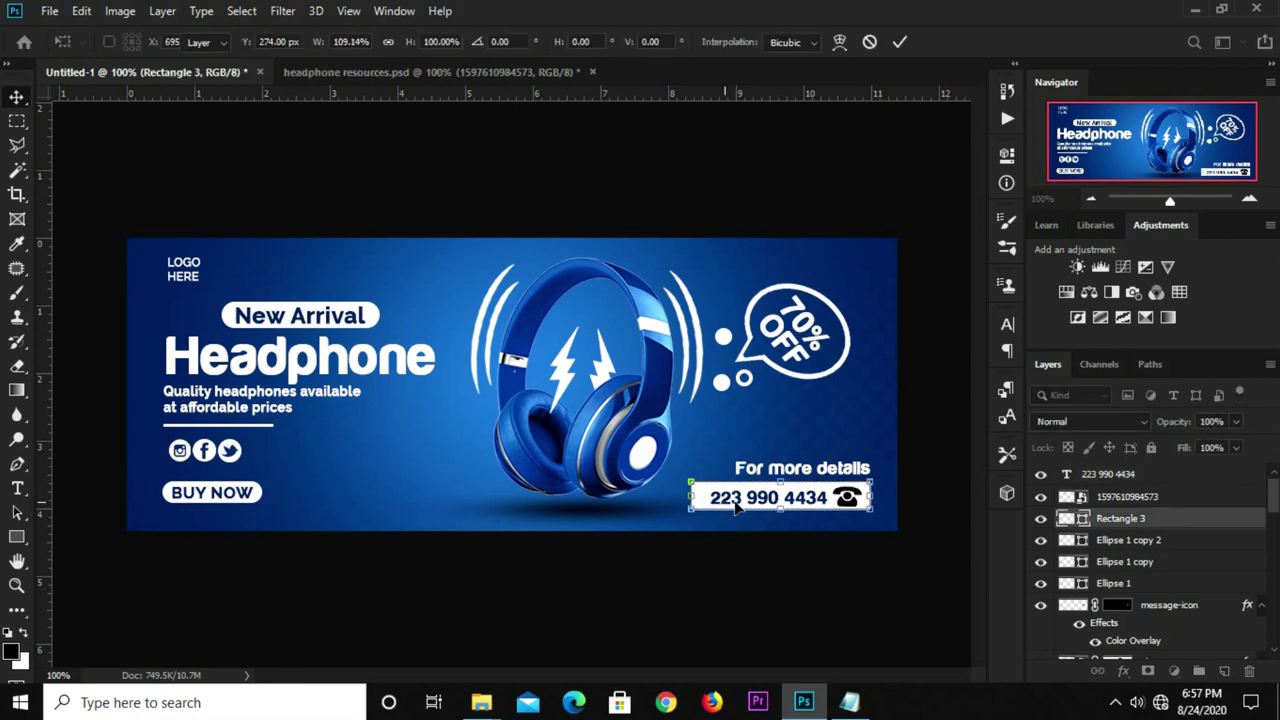
key("Return")
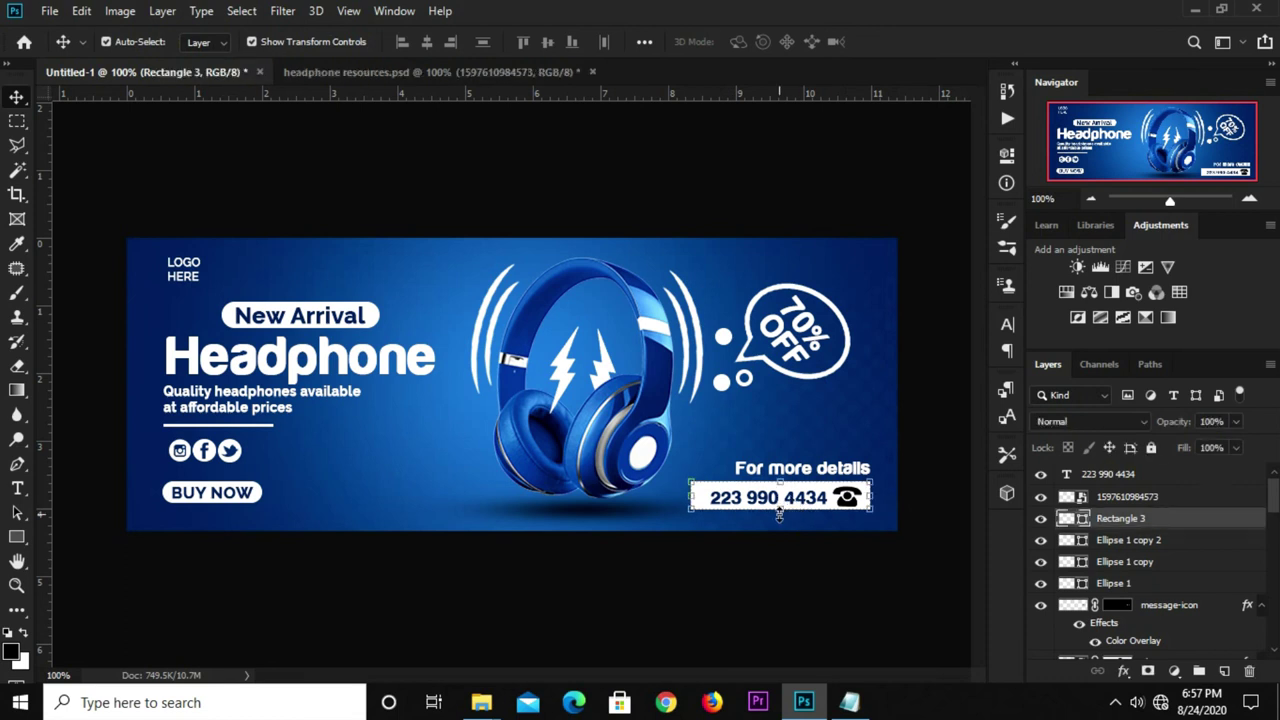
- Enlarge the phone number to 116% so it fills the white box
left_click(808, 505)
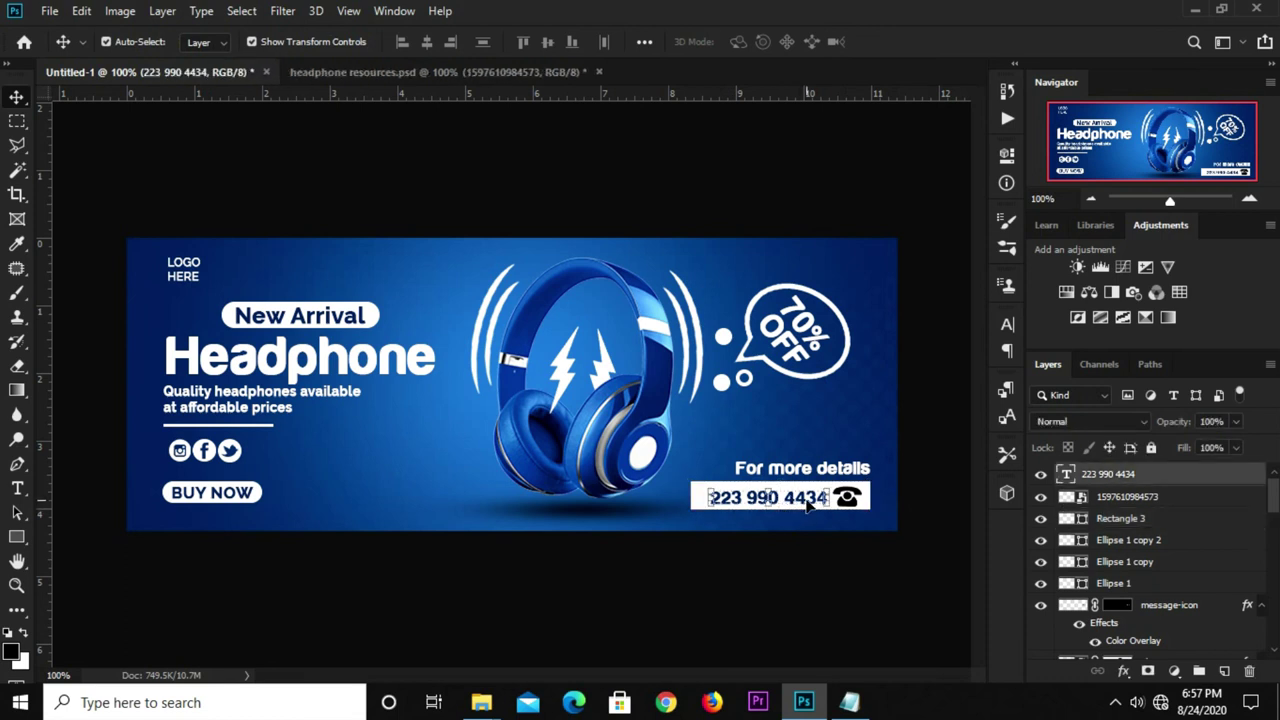
left_click(700, 494)
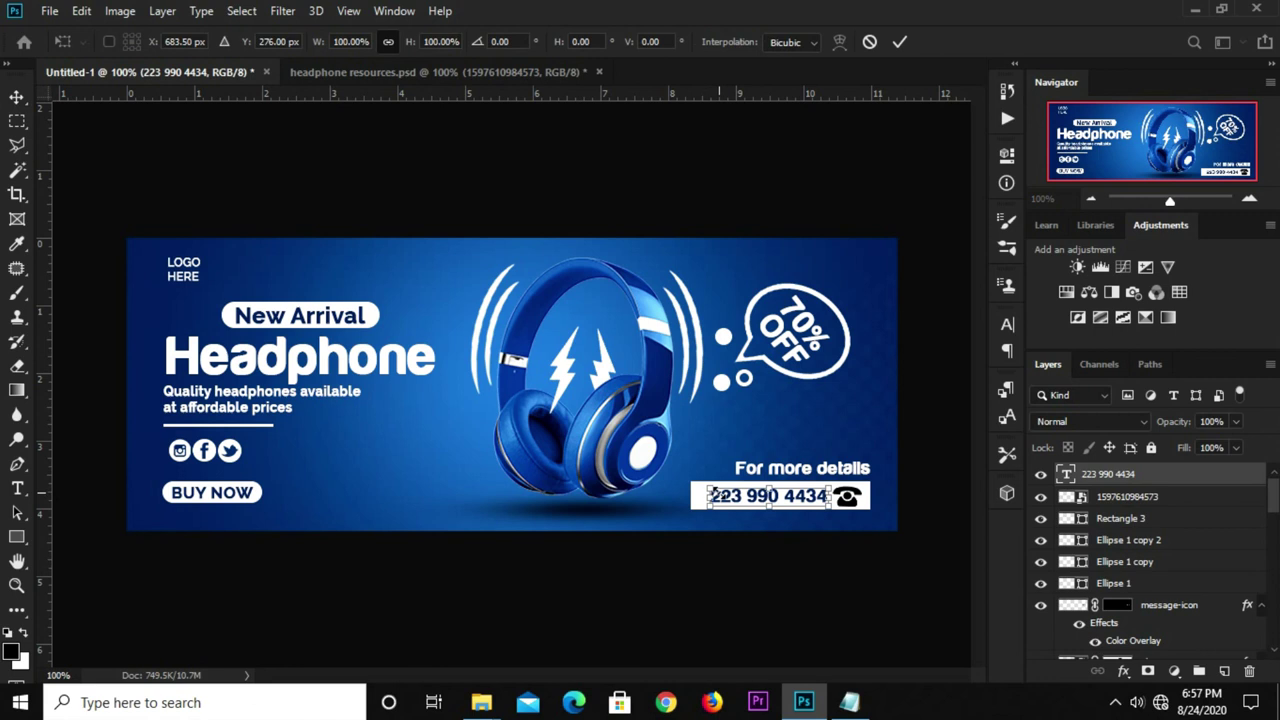
left_click_drag(697, 480, 689, 508)
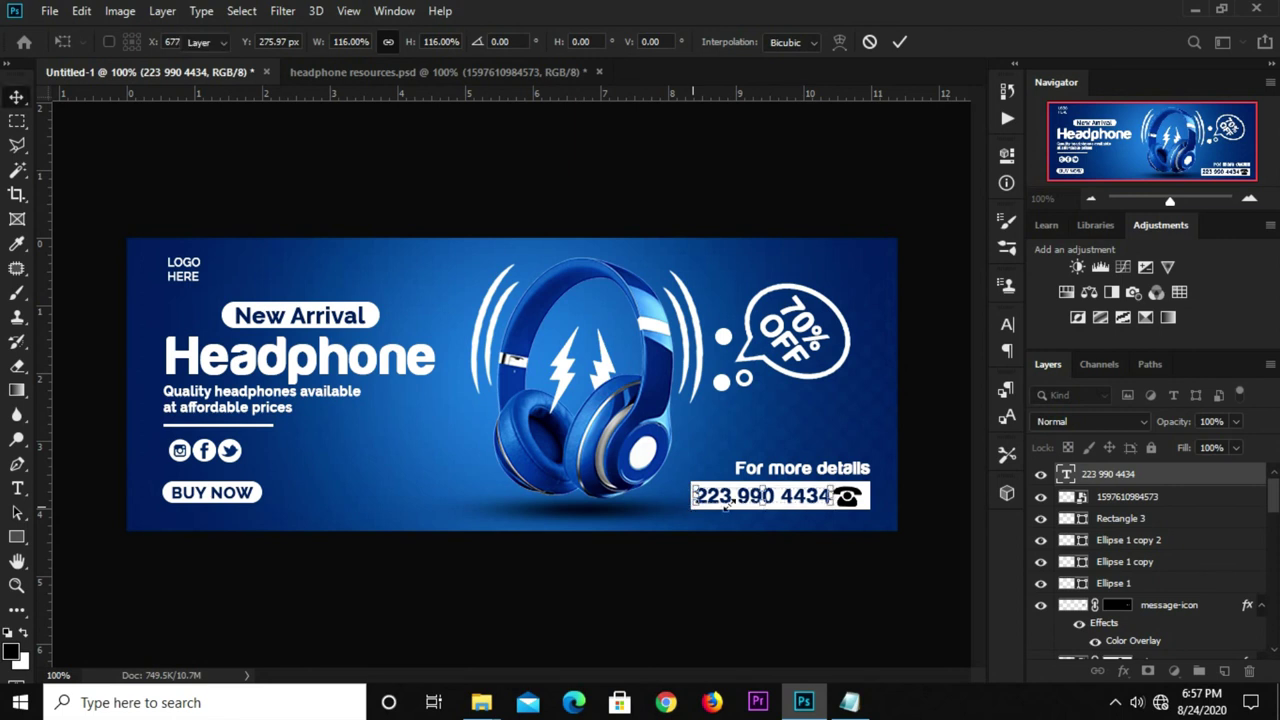
key("Return")
left_click(847, 500)
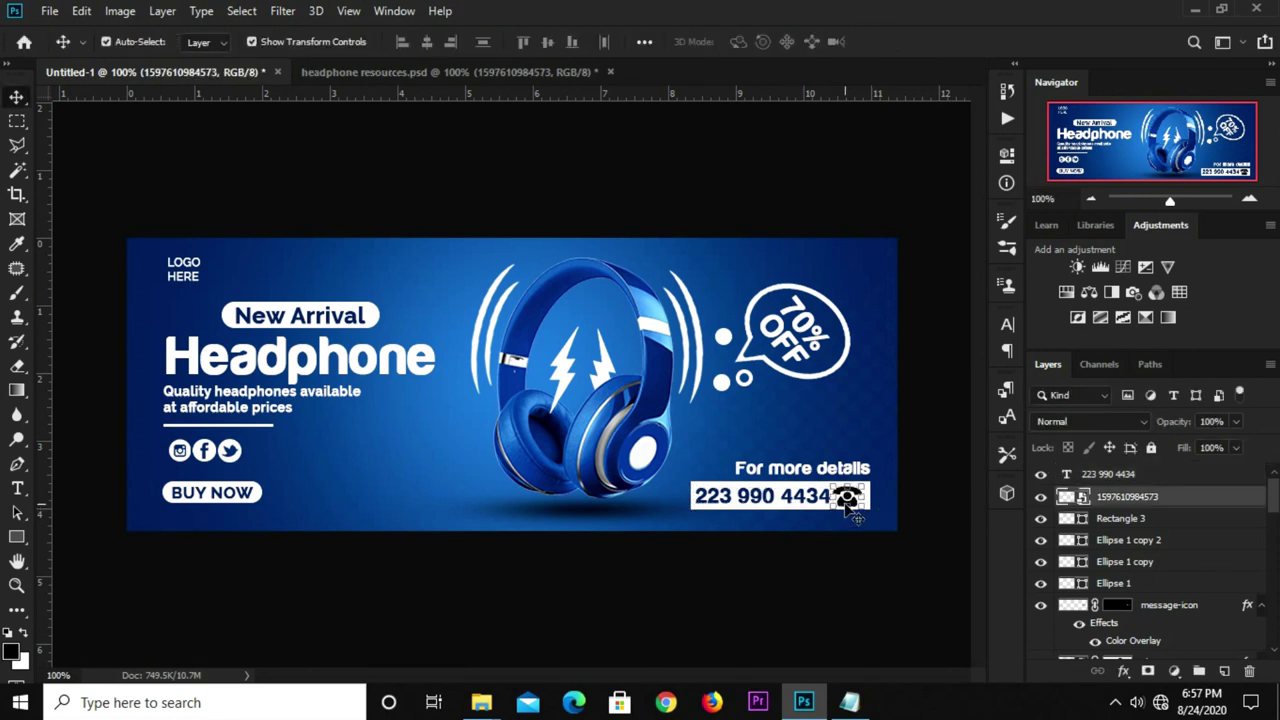
- Give the phone icon a dark blue #032862 Color Overlay sampled from the banner
right_click(1130, 497)
left_click(940, 25)
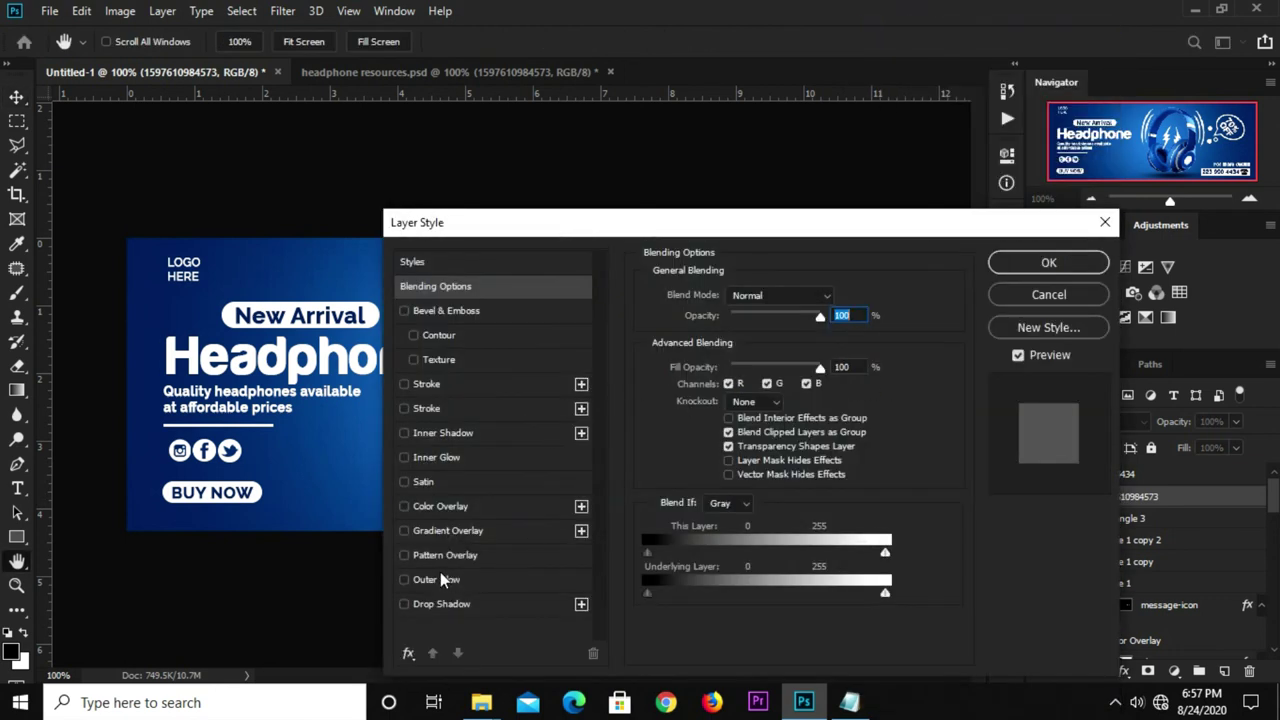
left_click(445, 506)
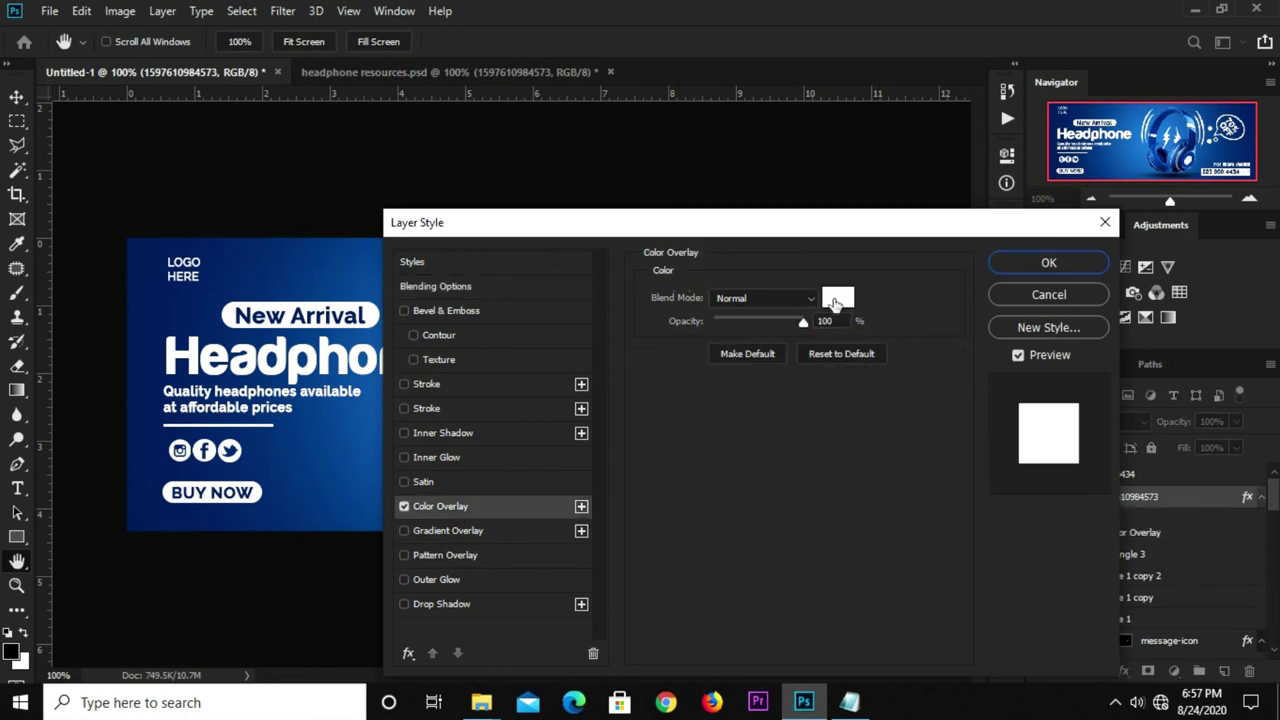
left_click(836, 300)
left_click(145, 265)
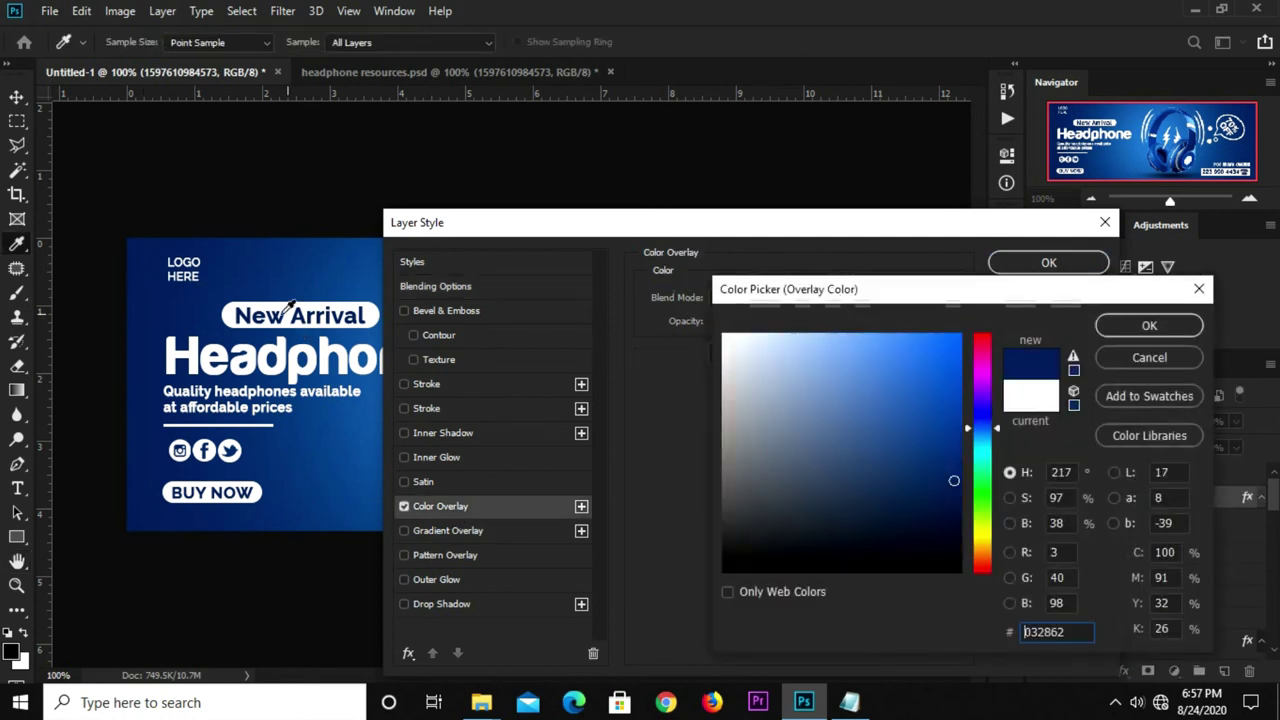
left_click(1149, 325)
left_click(1048, 262)
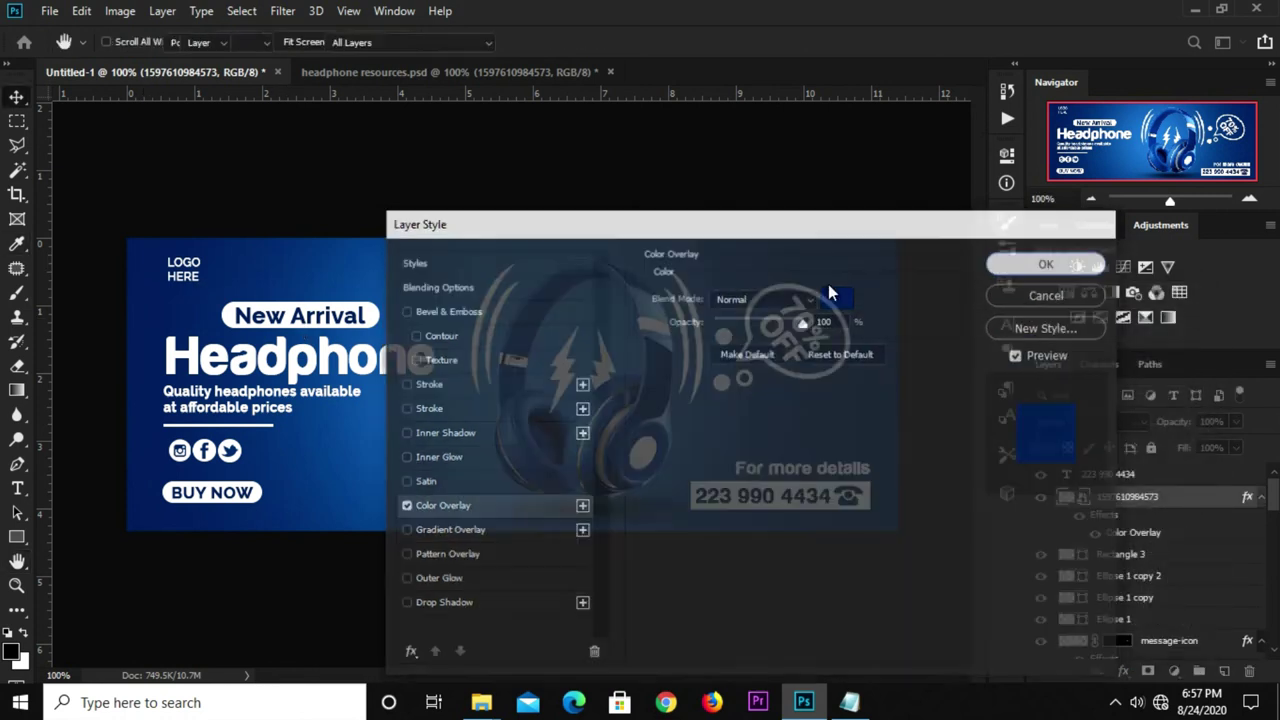
left_click(815, 215)
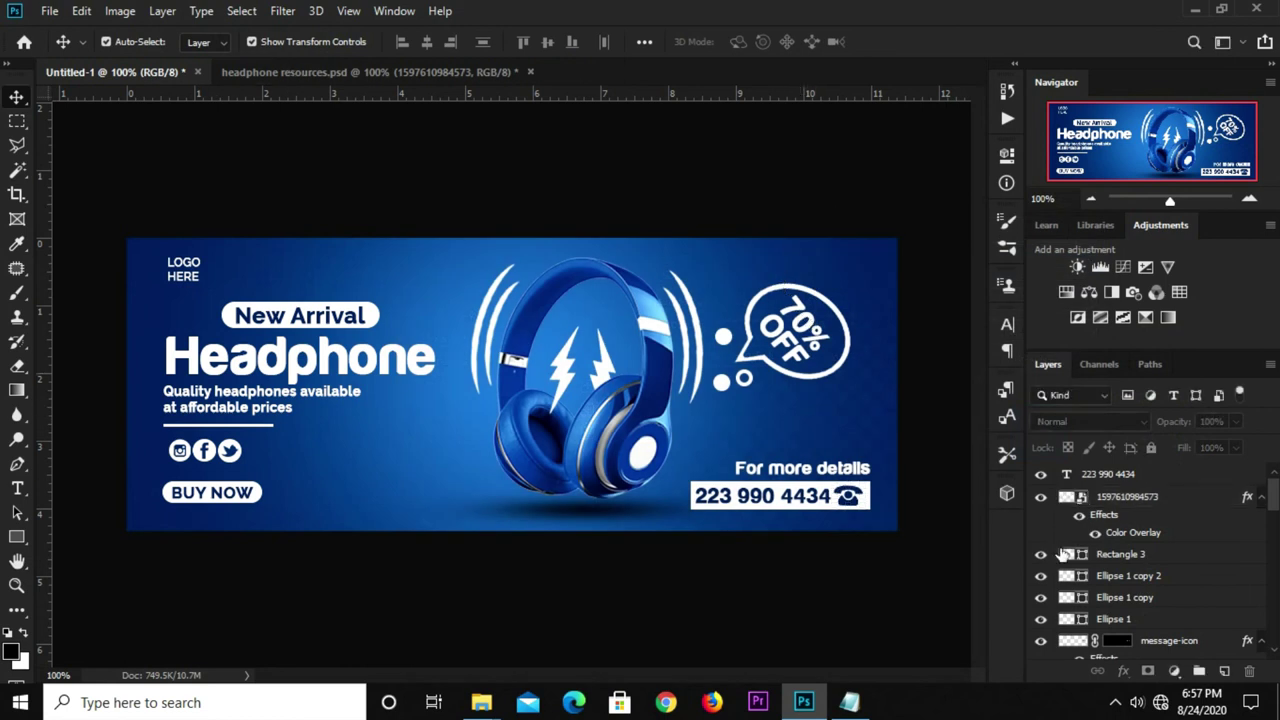
scroll(1063, 554, "down", 3)
- Add a Curves adjustment layer with the RGB midpoint pulled down to darken the banner
scroll(1063, 554, "down", 3)
left_click(1174, 671)
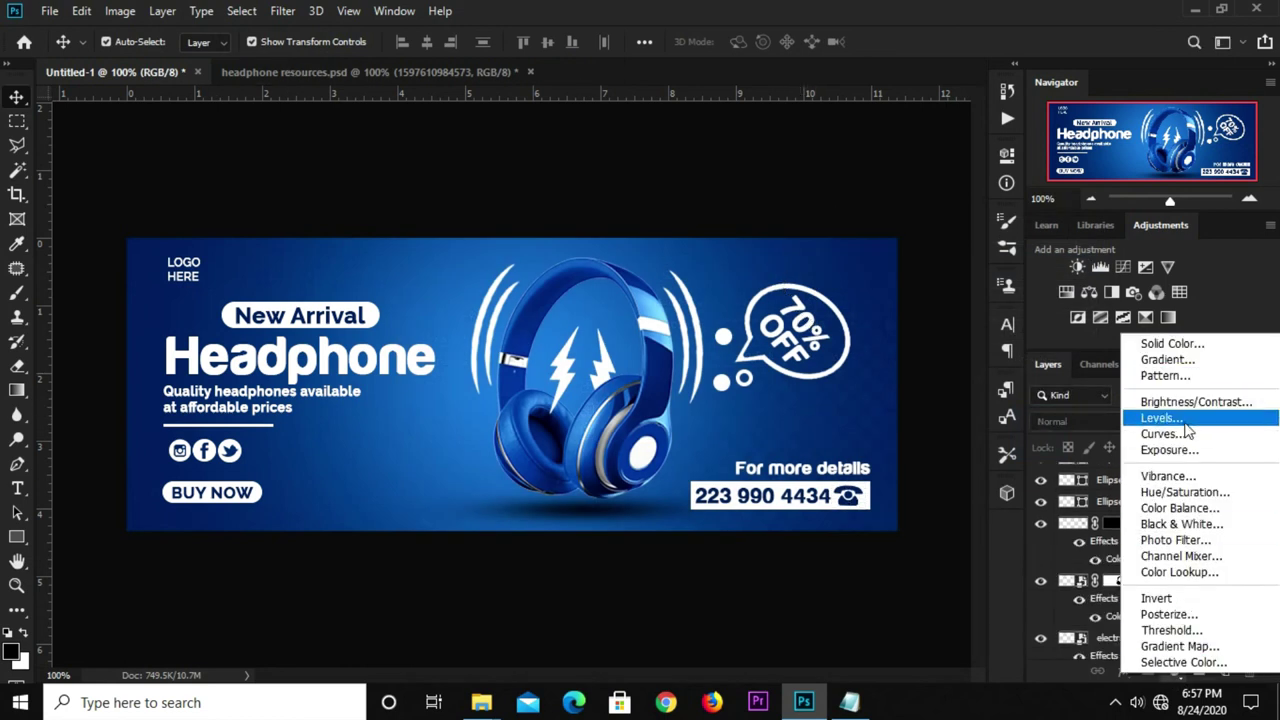
left_click(1185, 434)
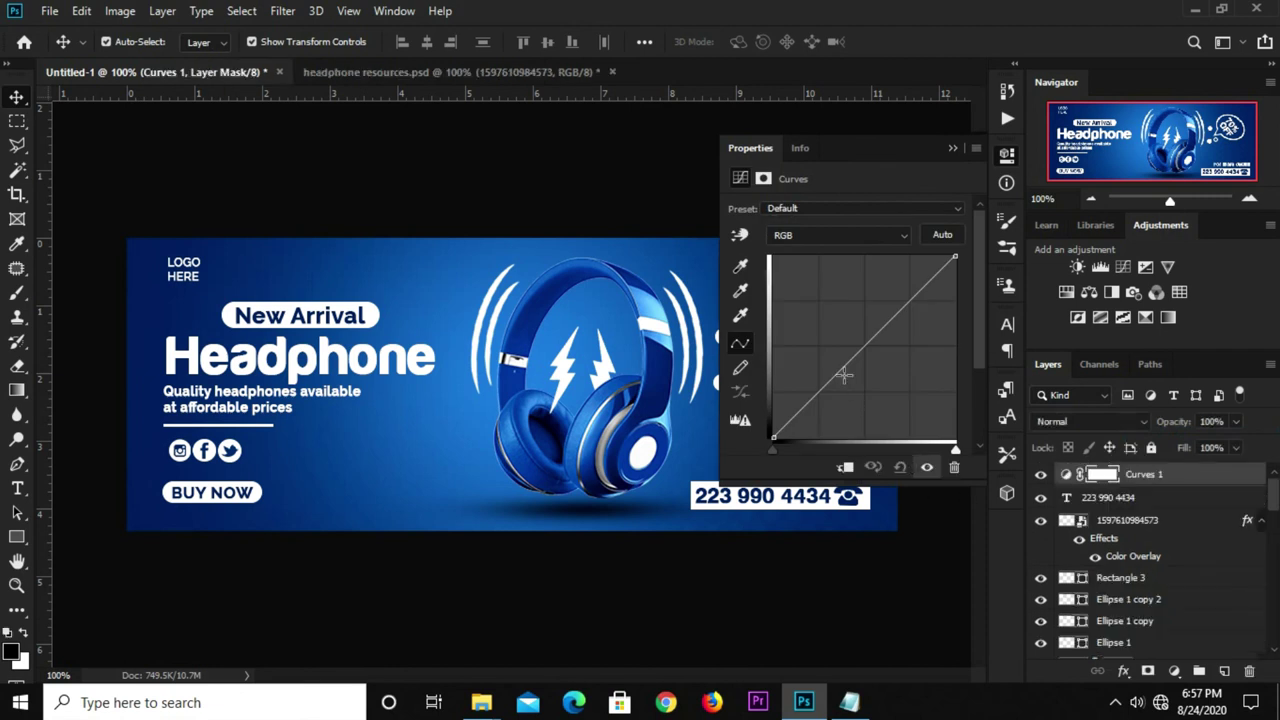
left_click_drag(844, 374, 840, 402)
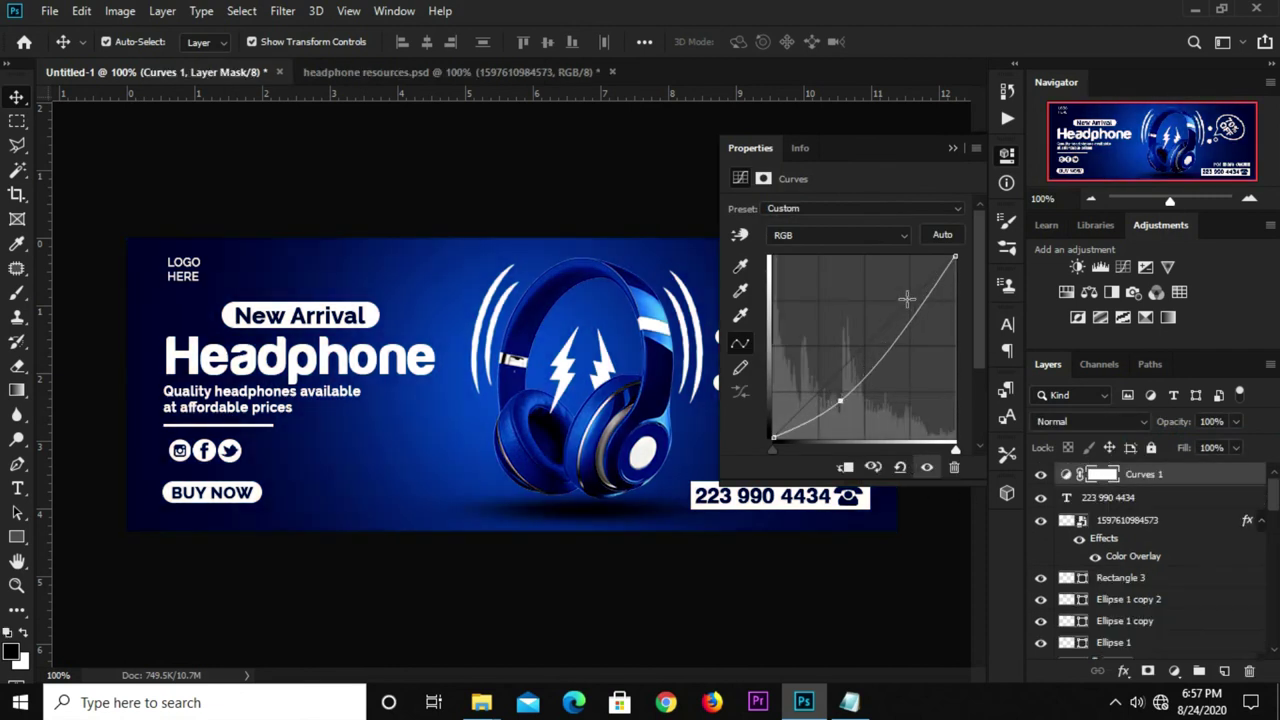
left_click(953, 147)
- Compare the banner with and without Curves, zooming in on the headphones and back out
left_click(800, 176)
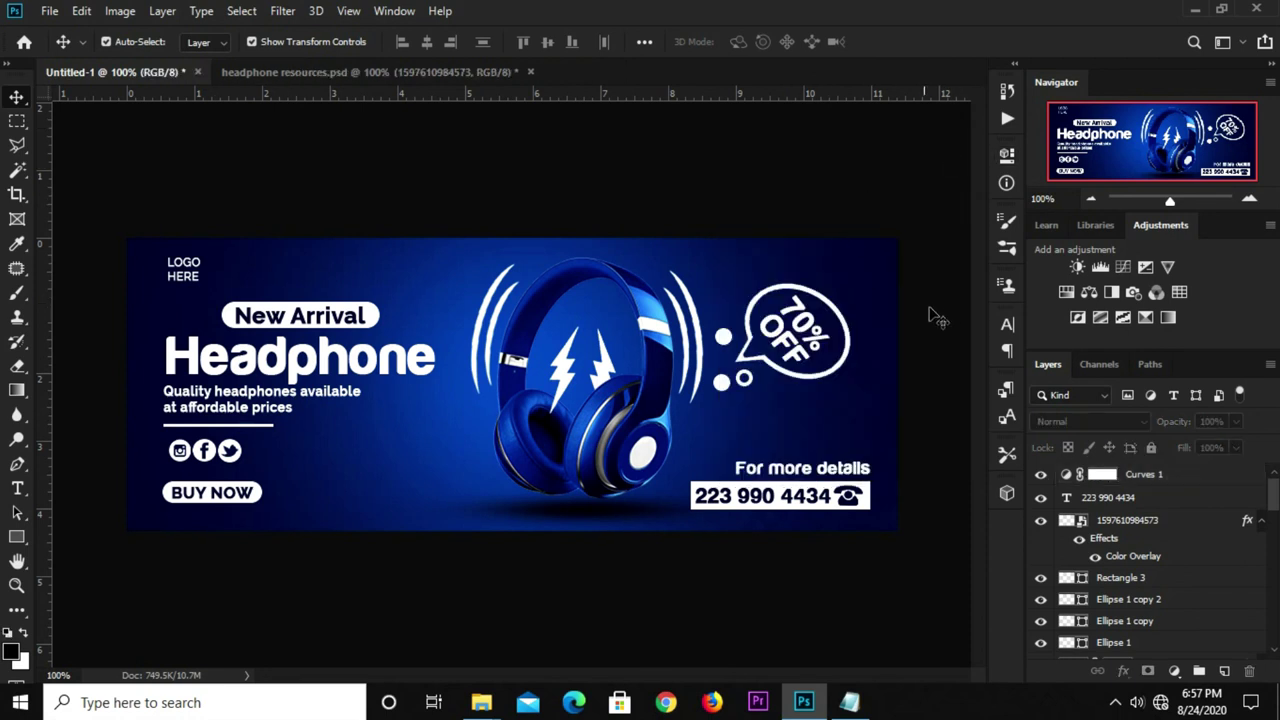
left_click(1040, 475)
key("ctrl+plus")
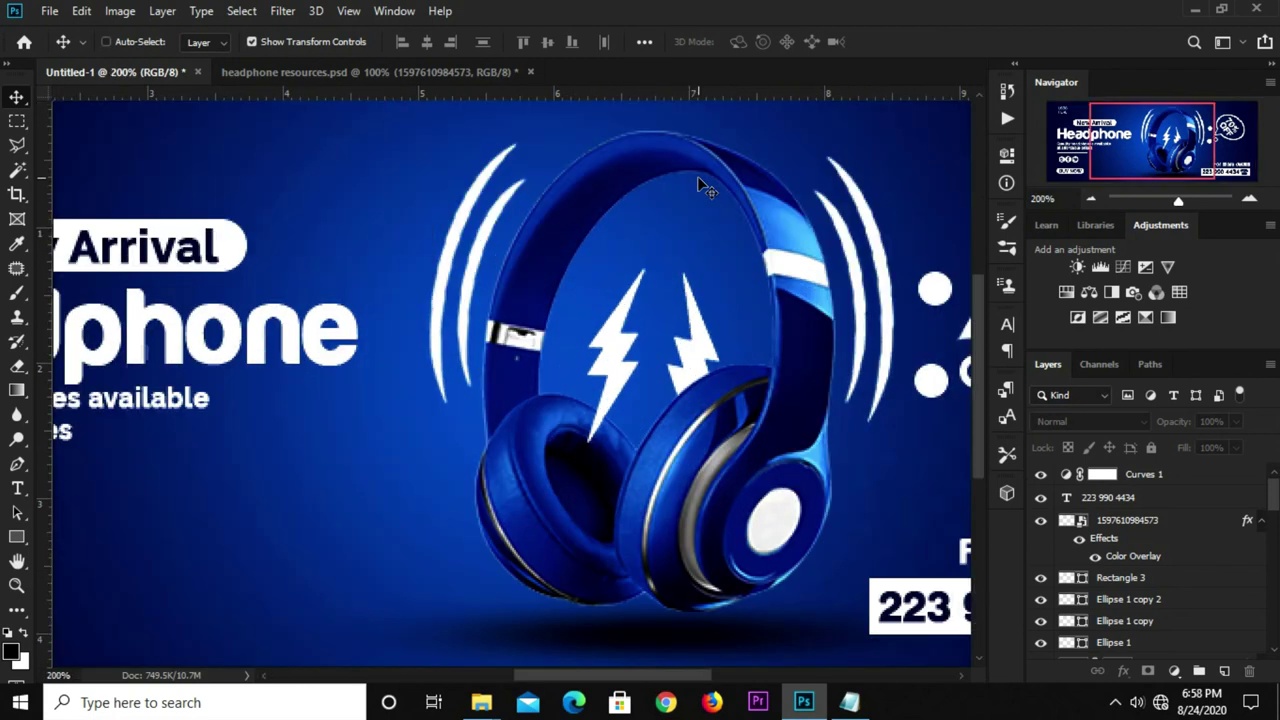
key("ctrl+minus")
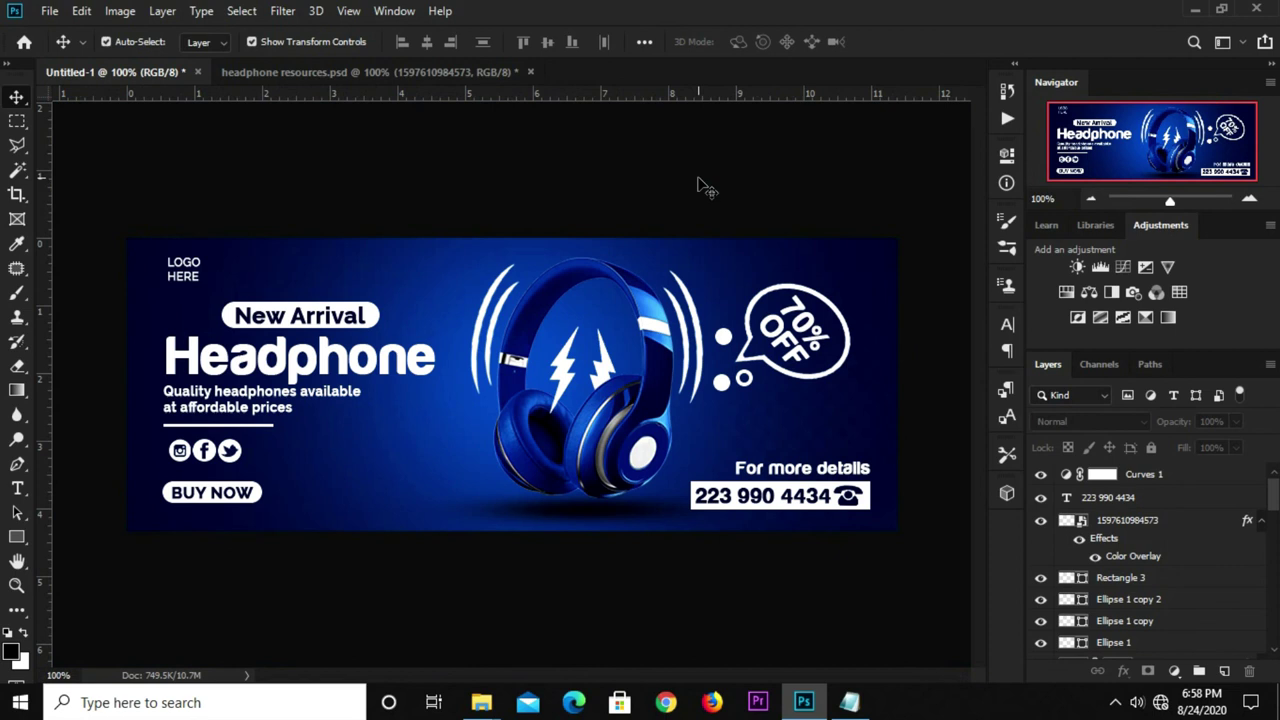